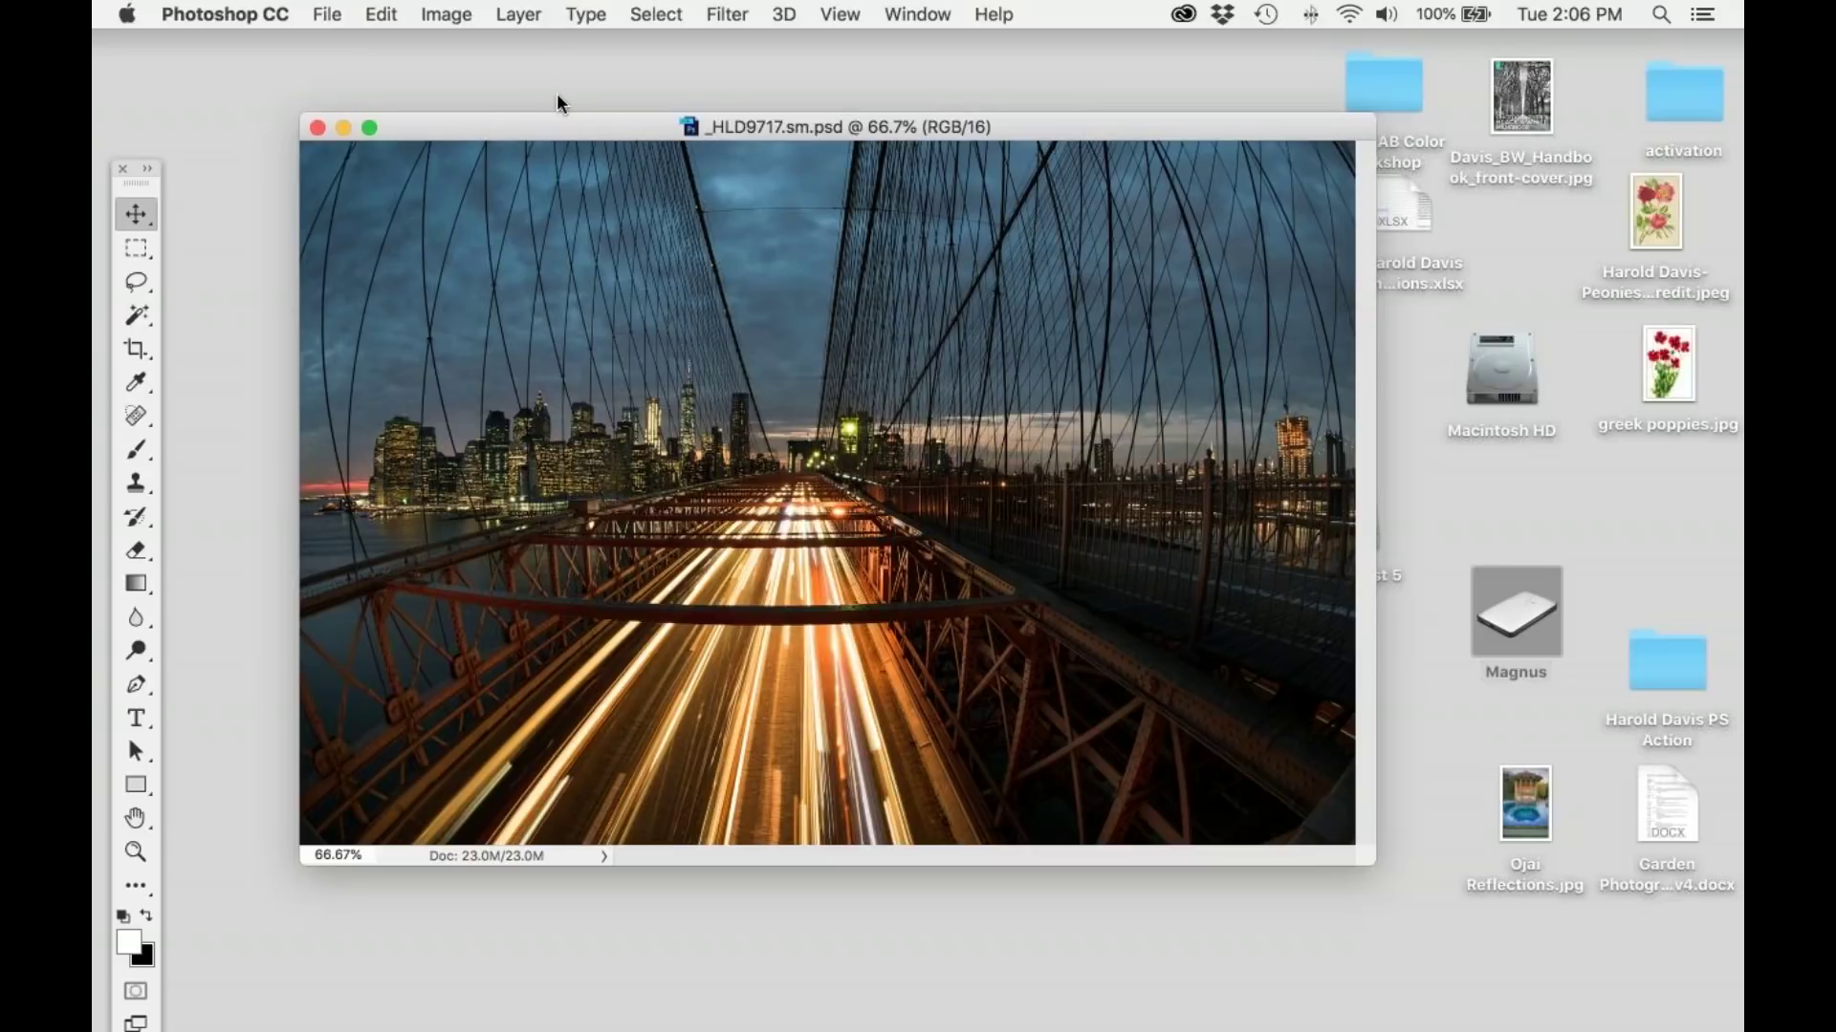
Step: Duplicate the Background layer of the bridge photo as "Background copy" in the same document
drag(587, 121, 560, 109)
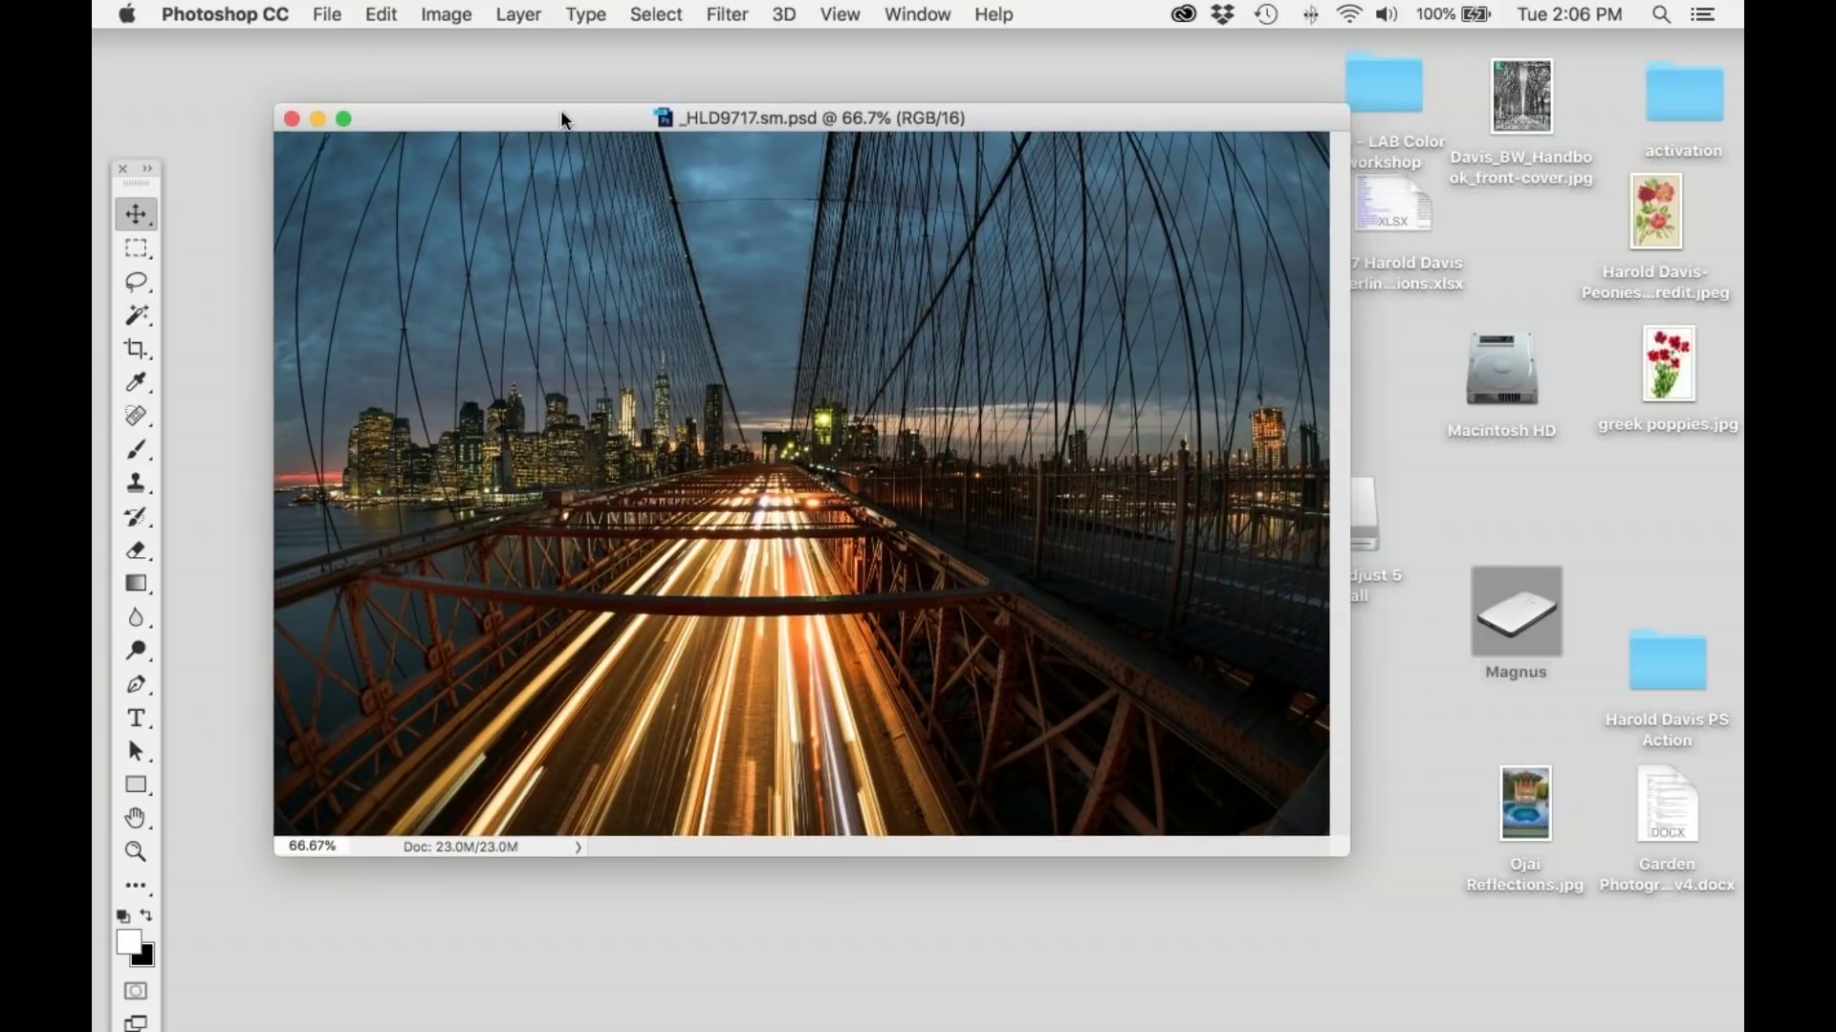
click(500, 14)
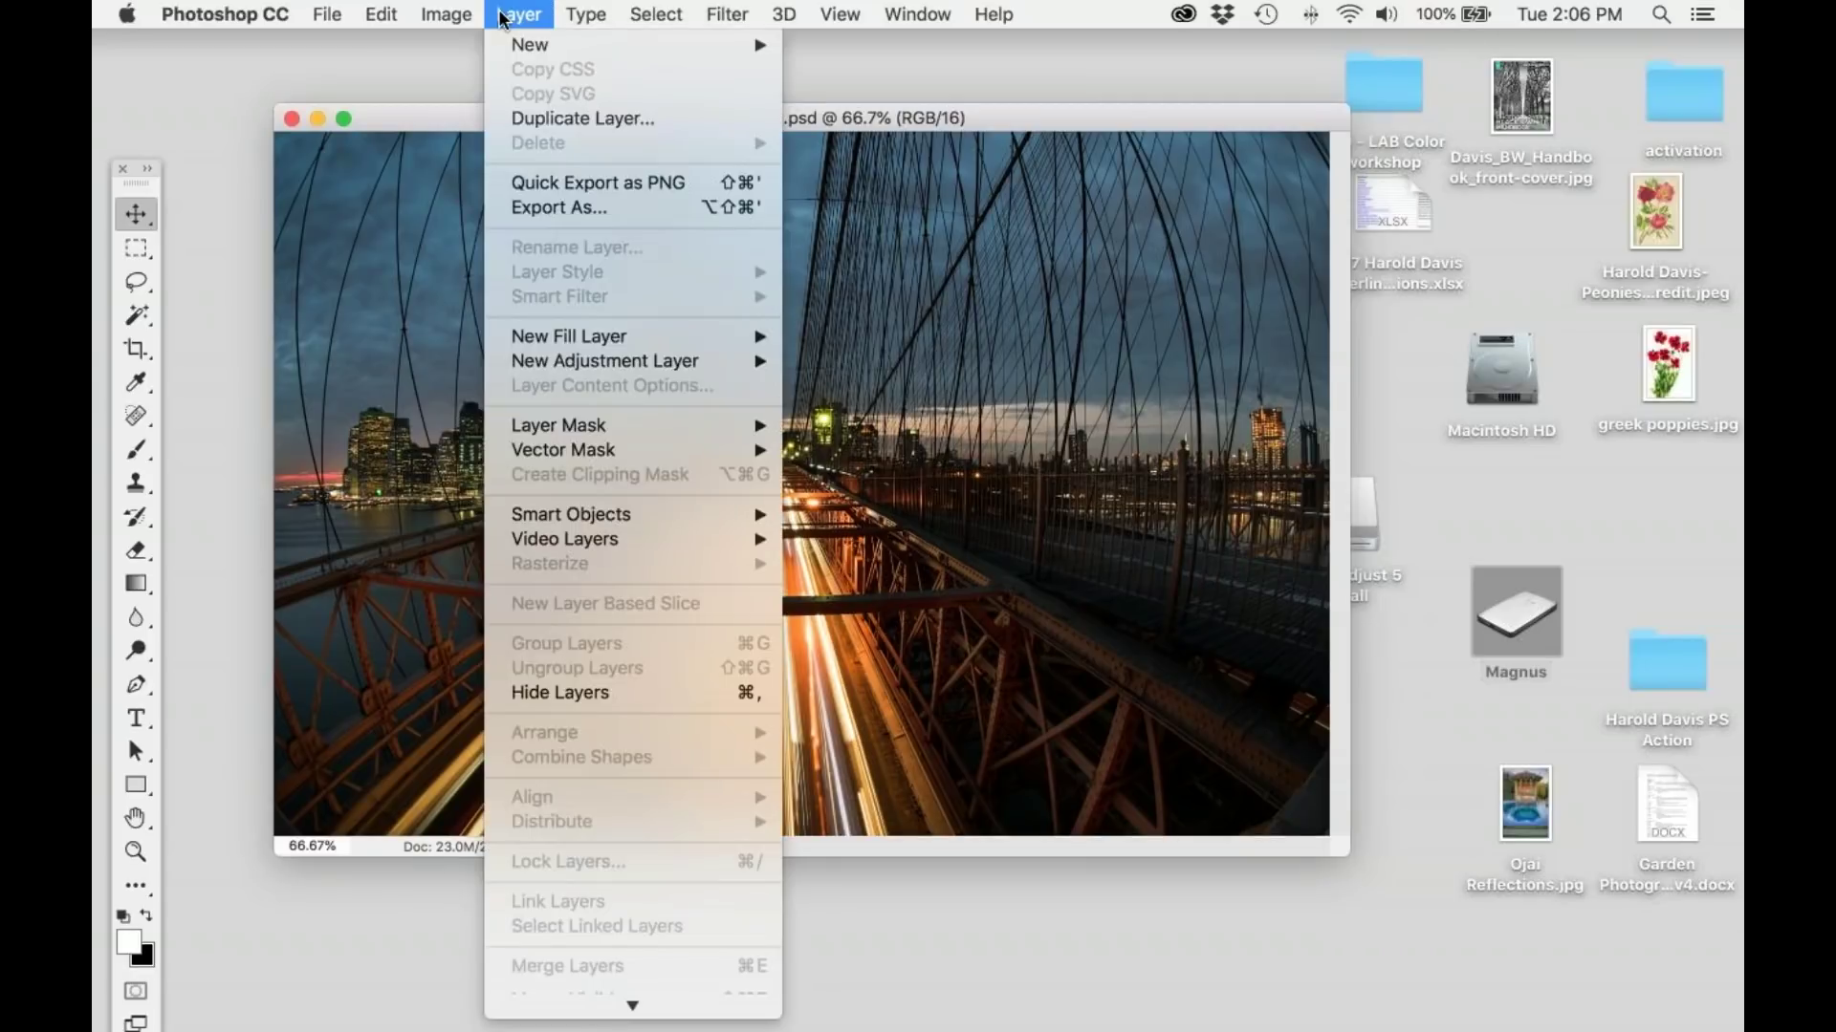
click(585, 118)
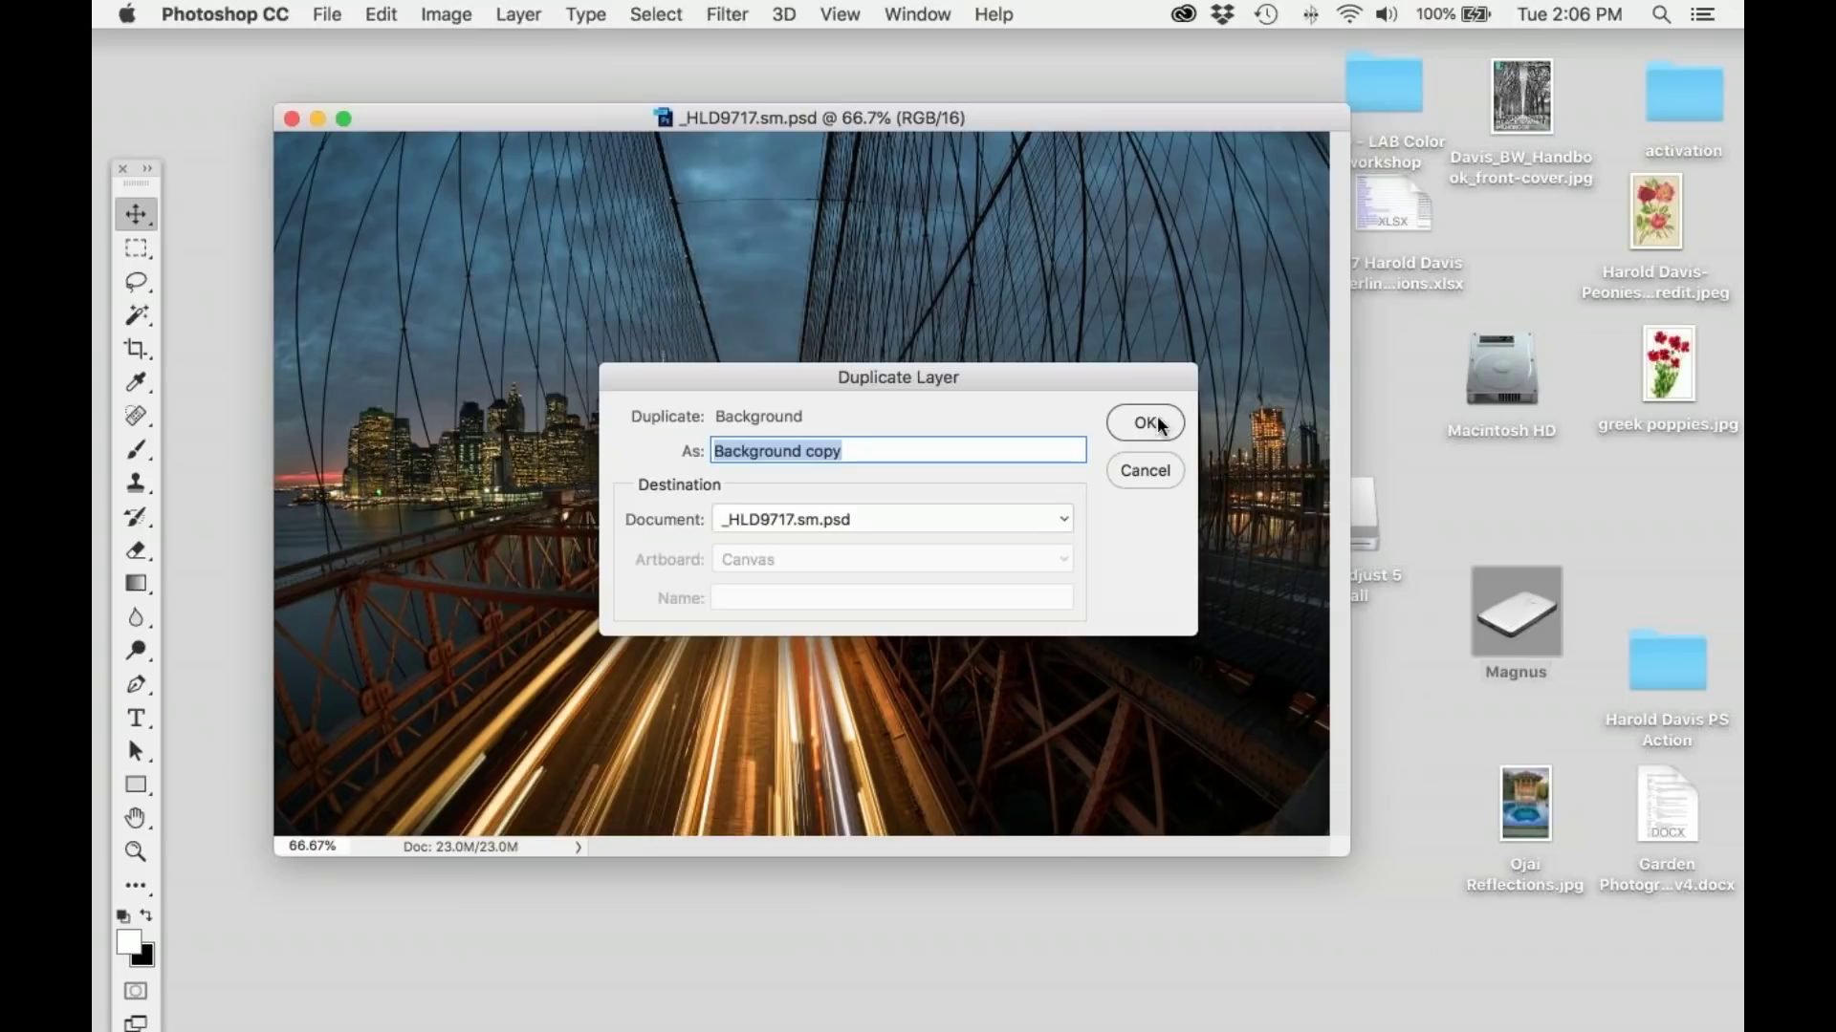
click(1147, 423)
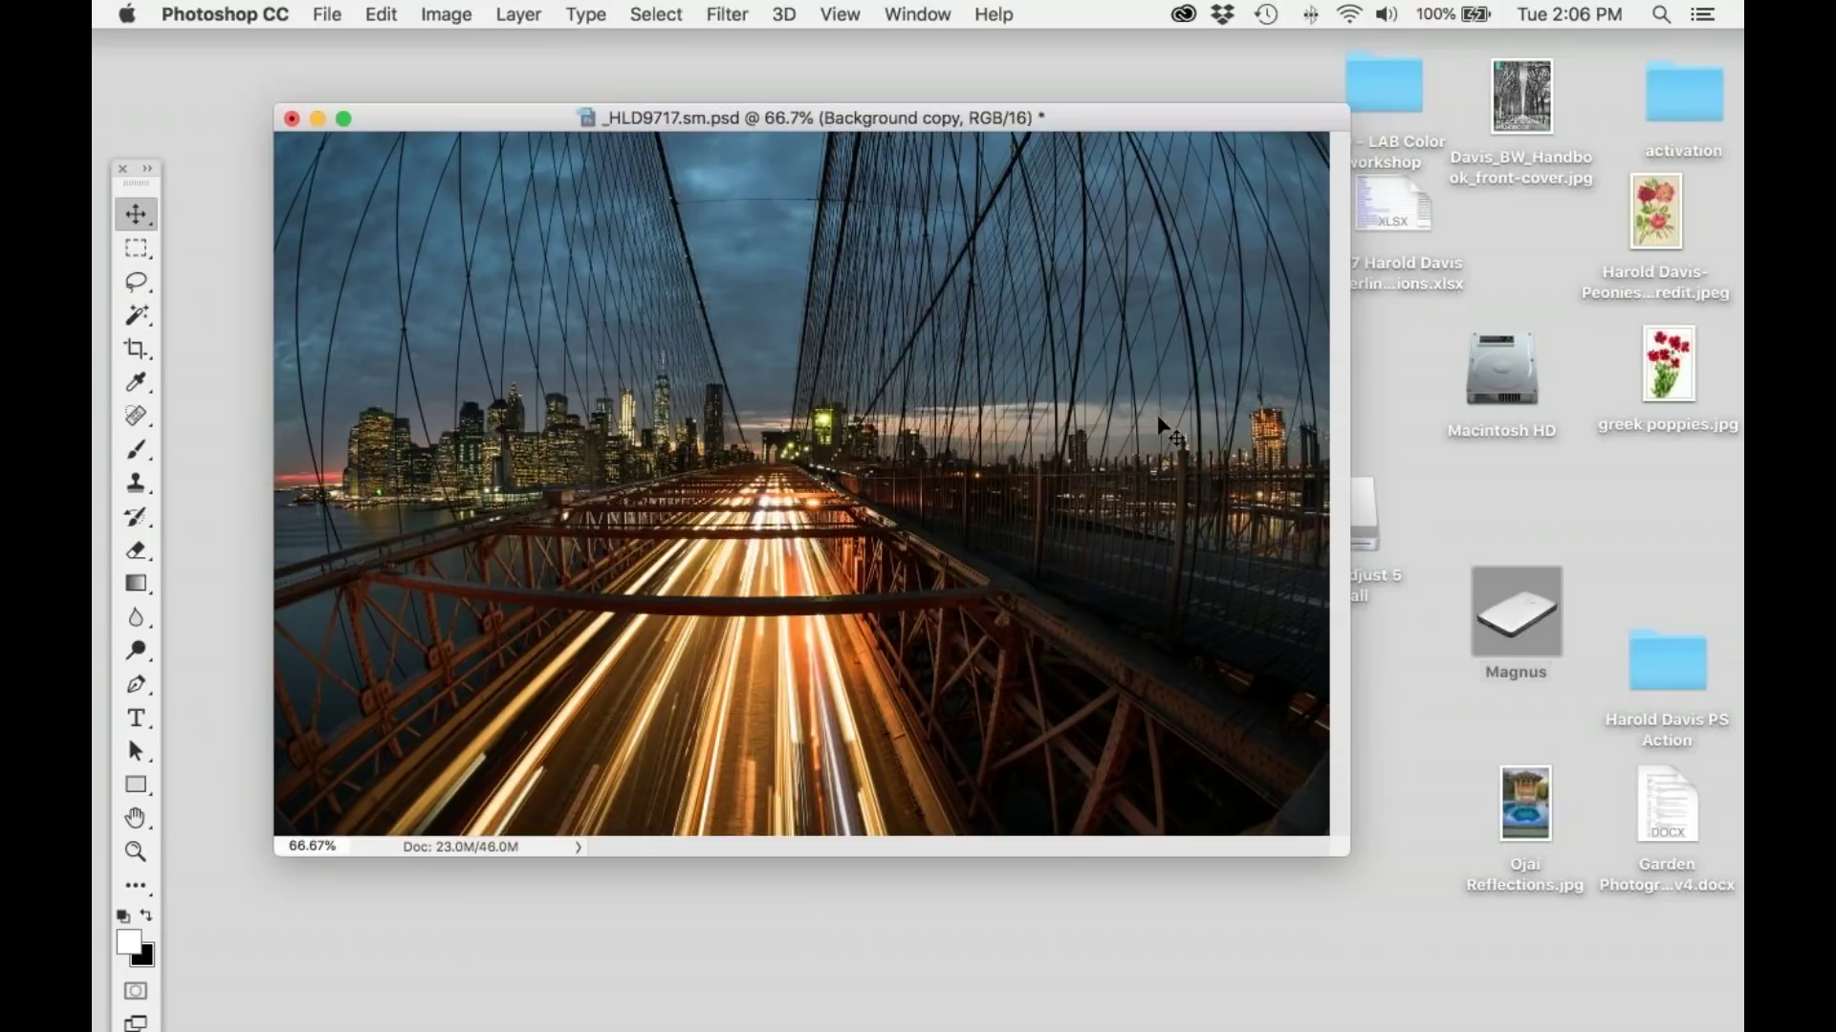
Step: Send the duplicated layer to Topaz Studio and launch the Topaz Adjust 5 plug-in on it
click(722, 14)
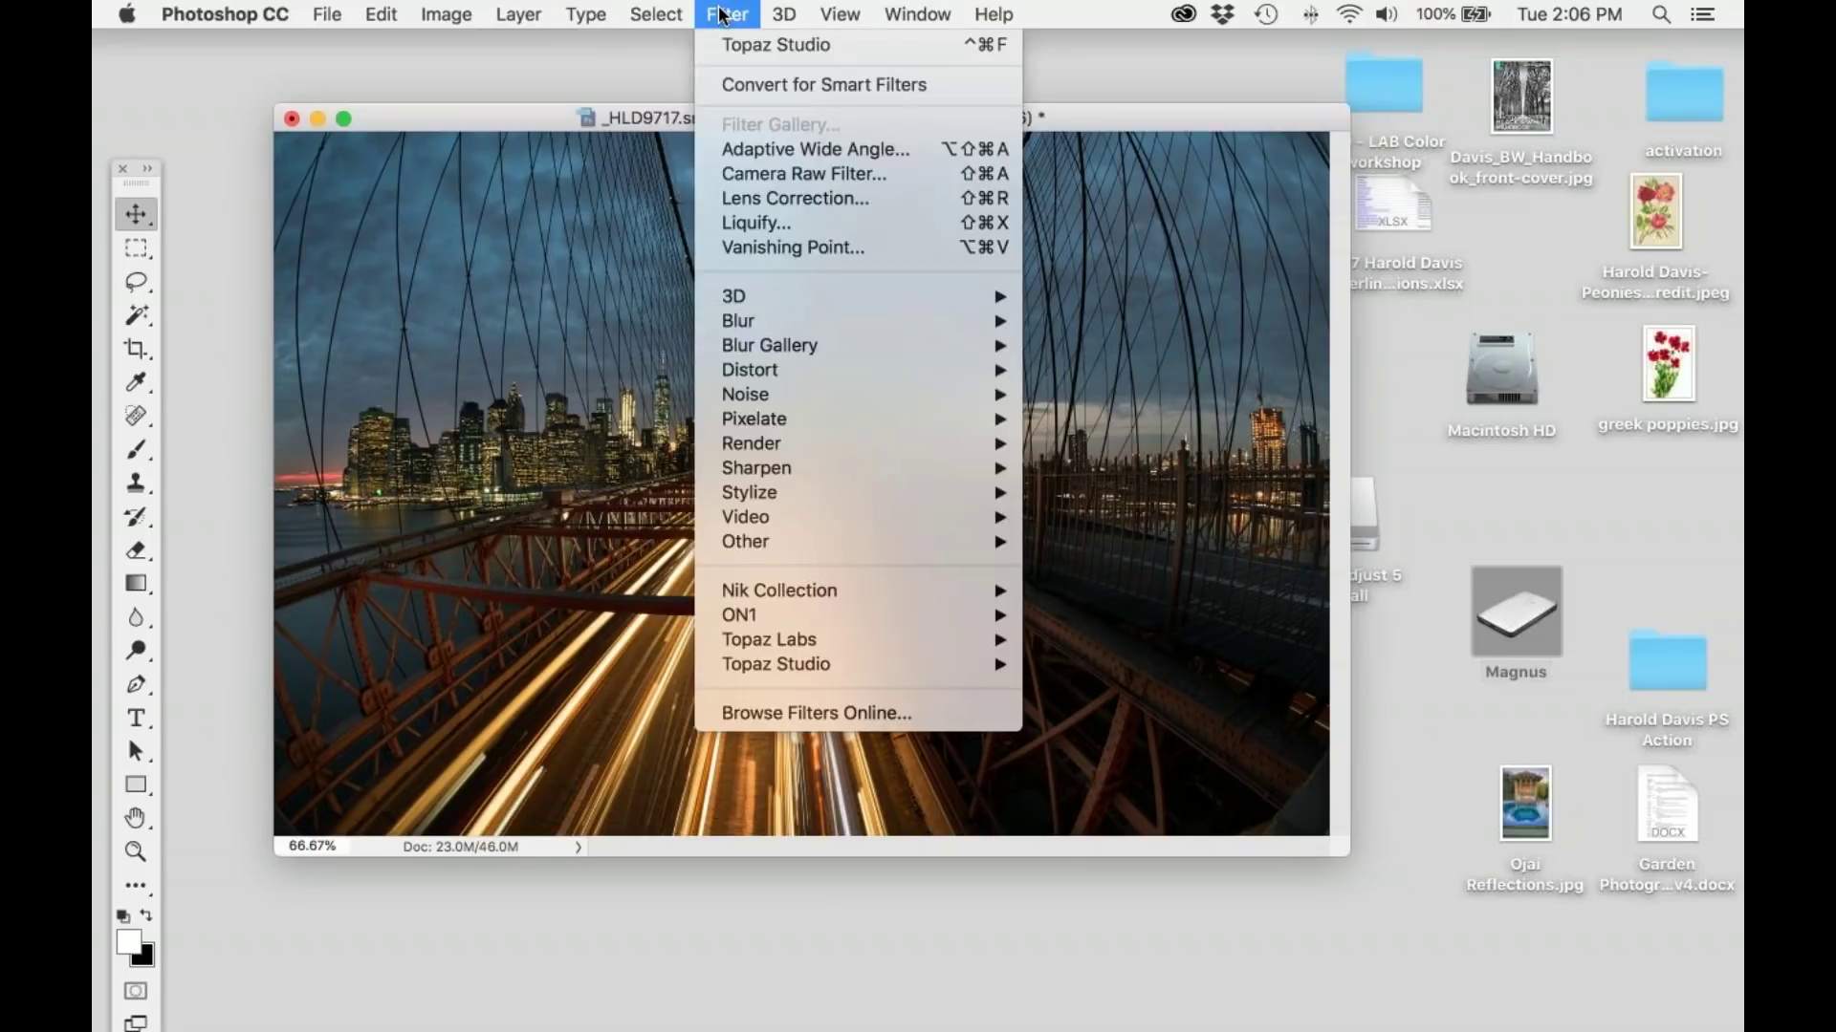
mouse_move(926, 660)
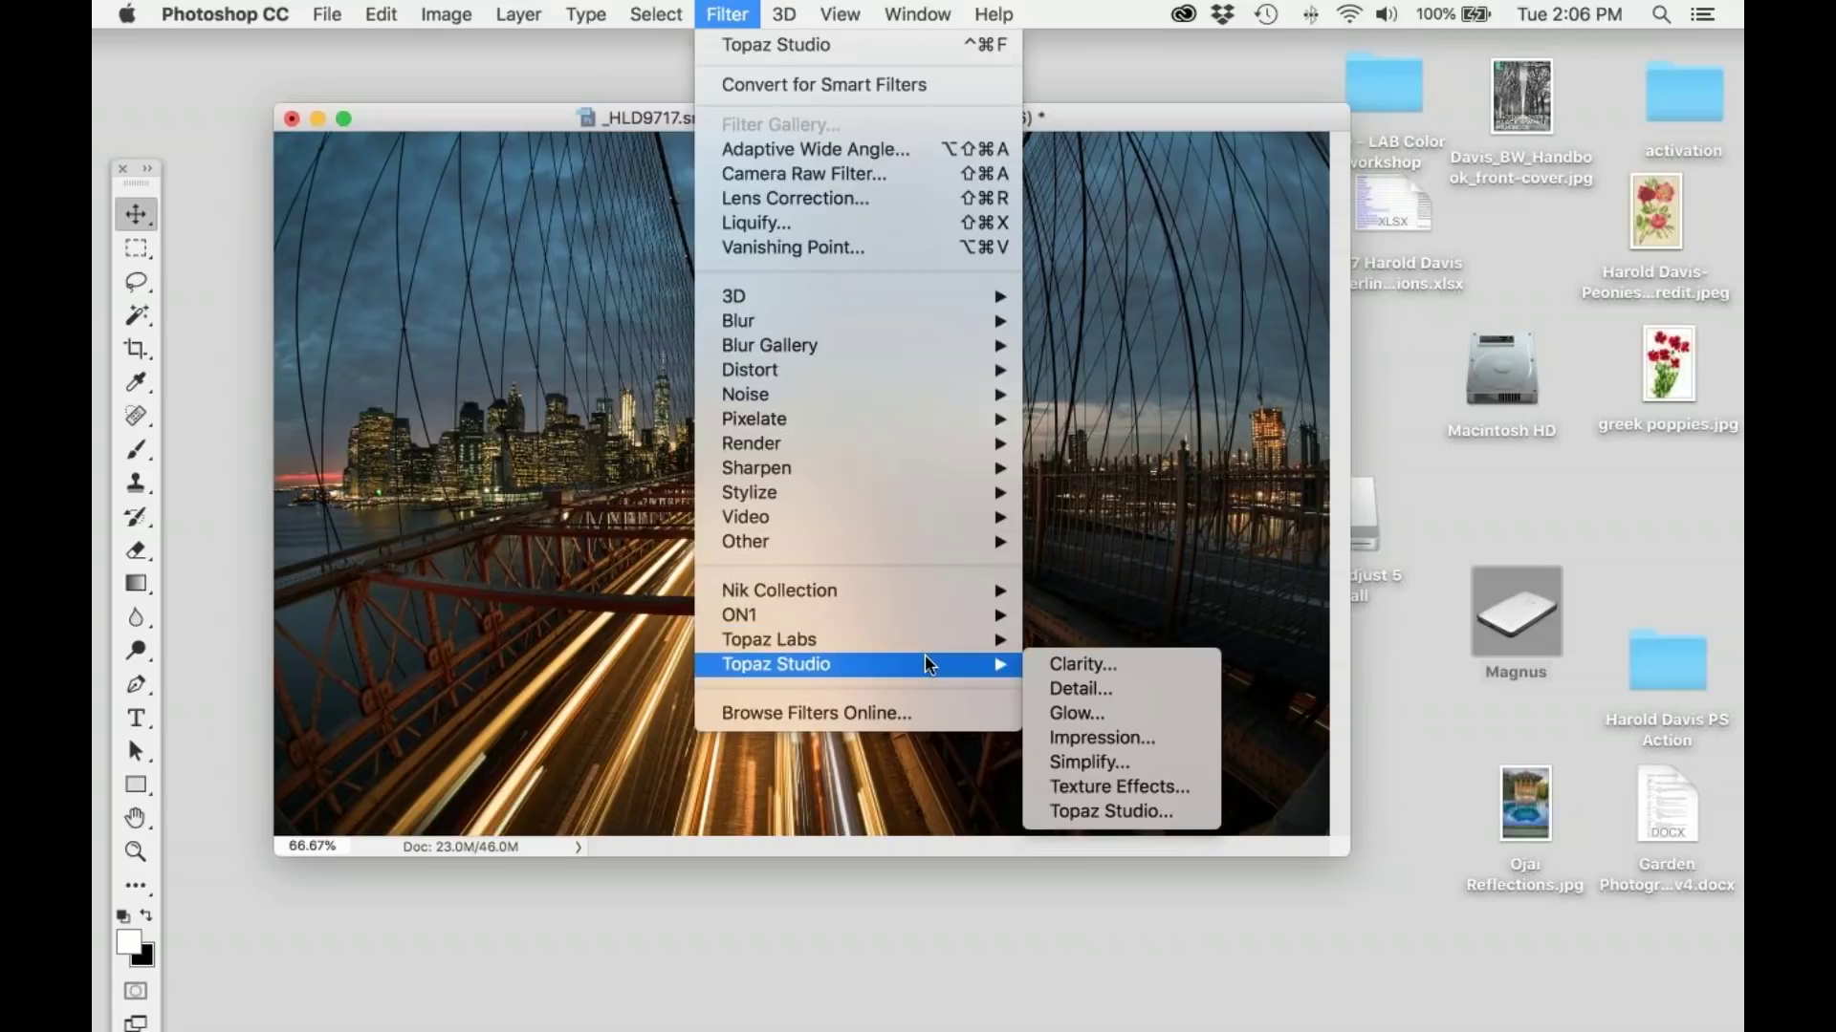
click(1111, 809)
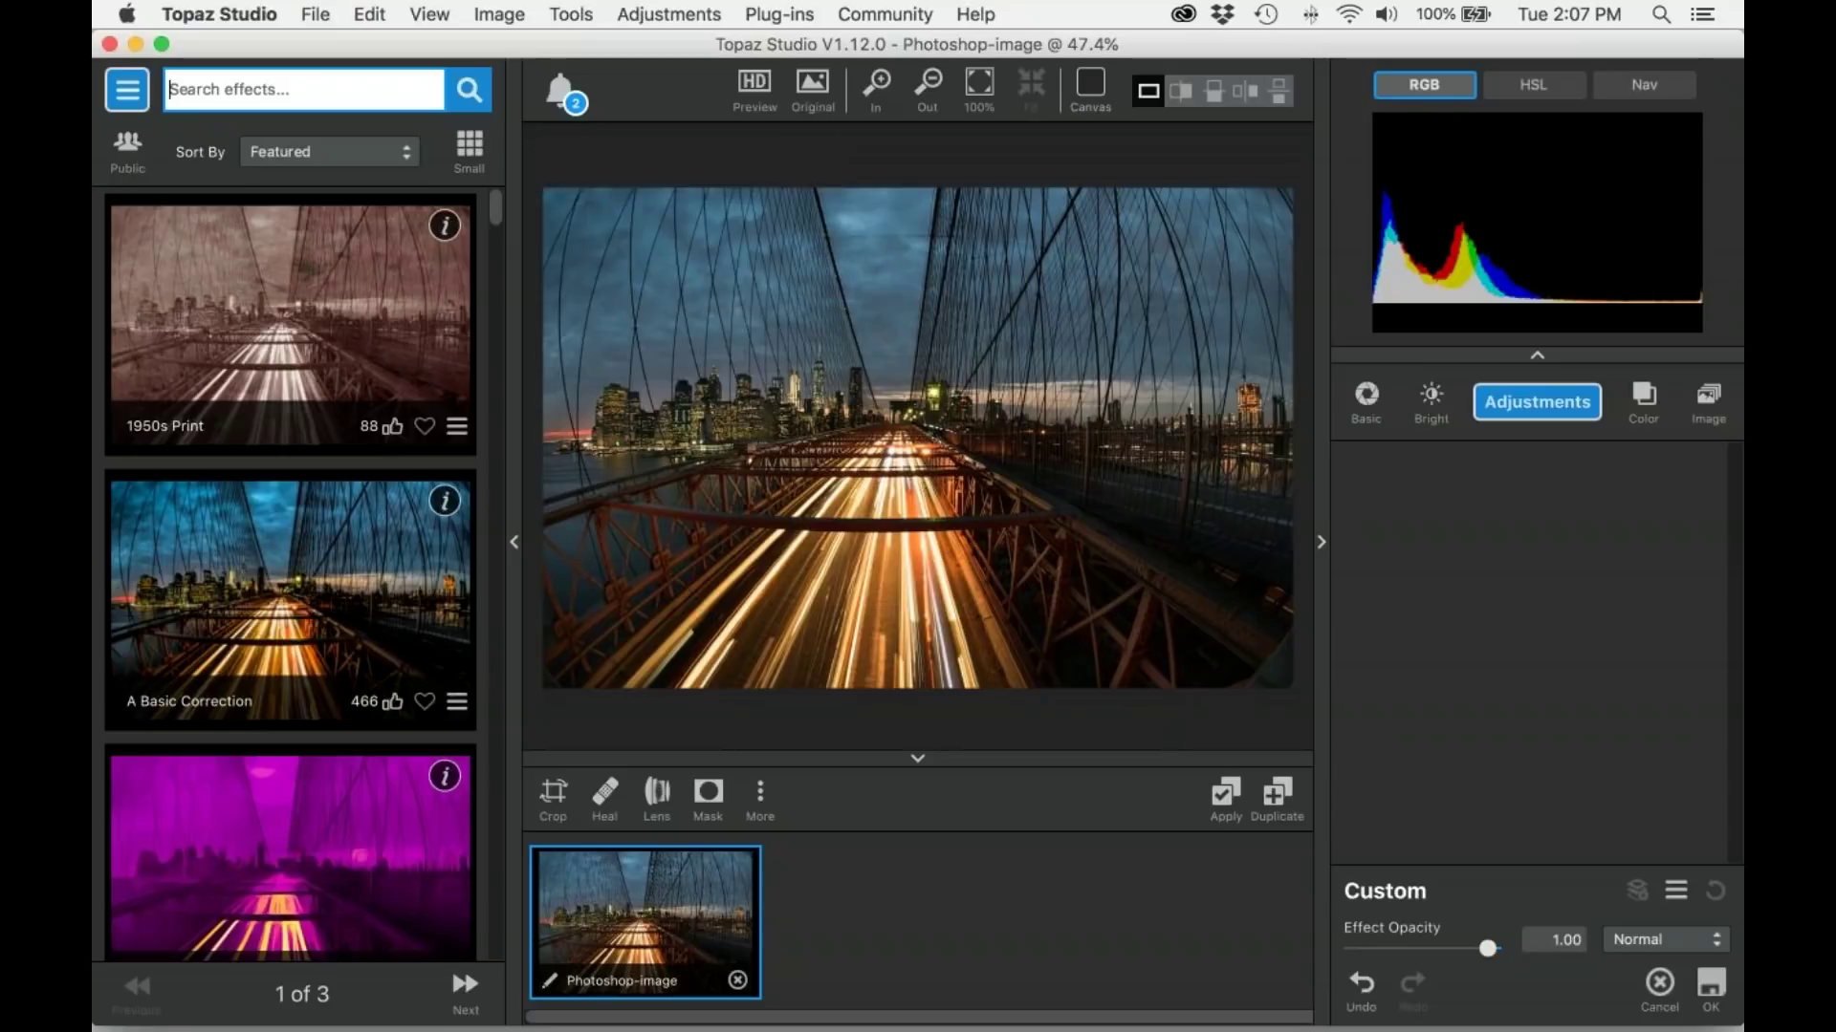
click(770, 16)
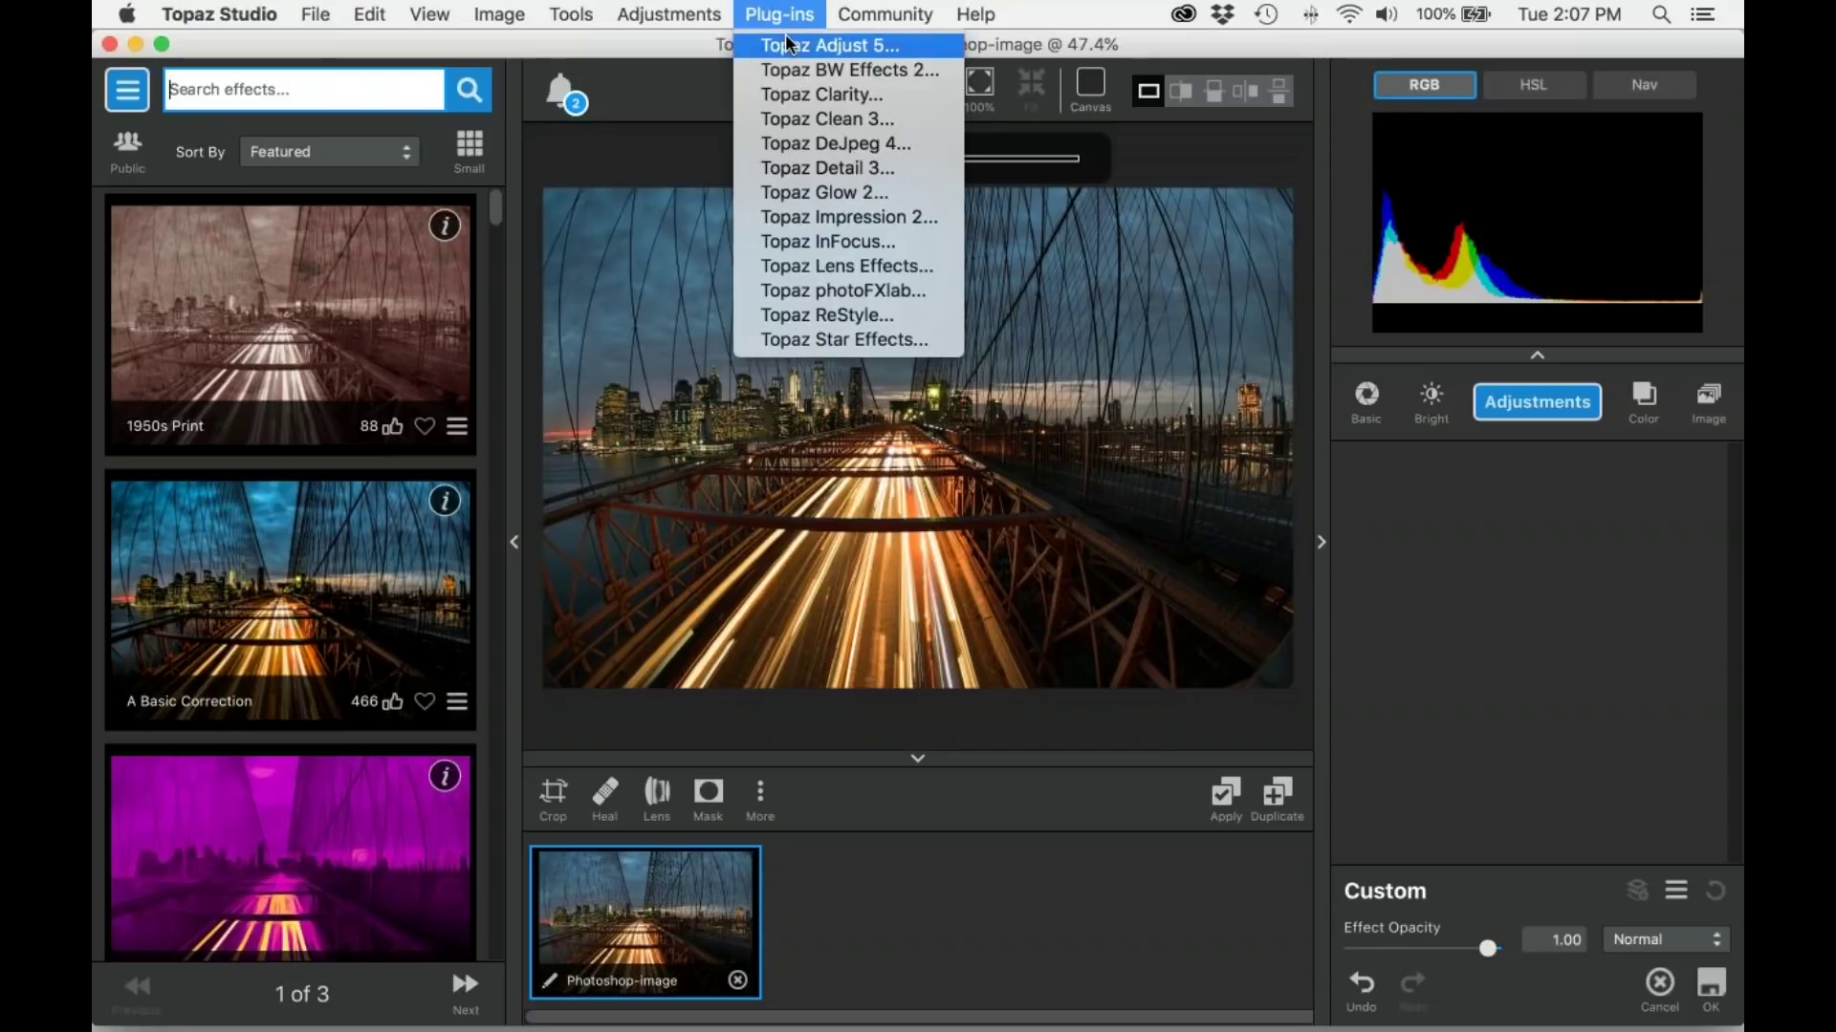
click(787, 46)
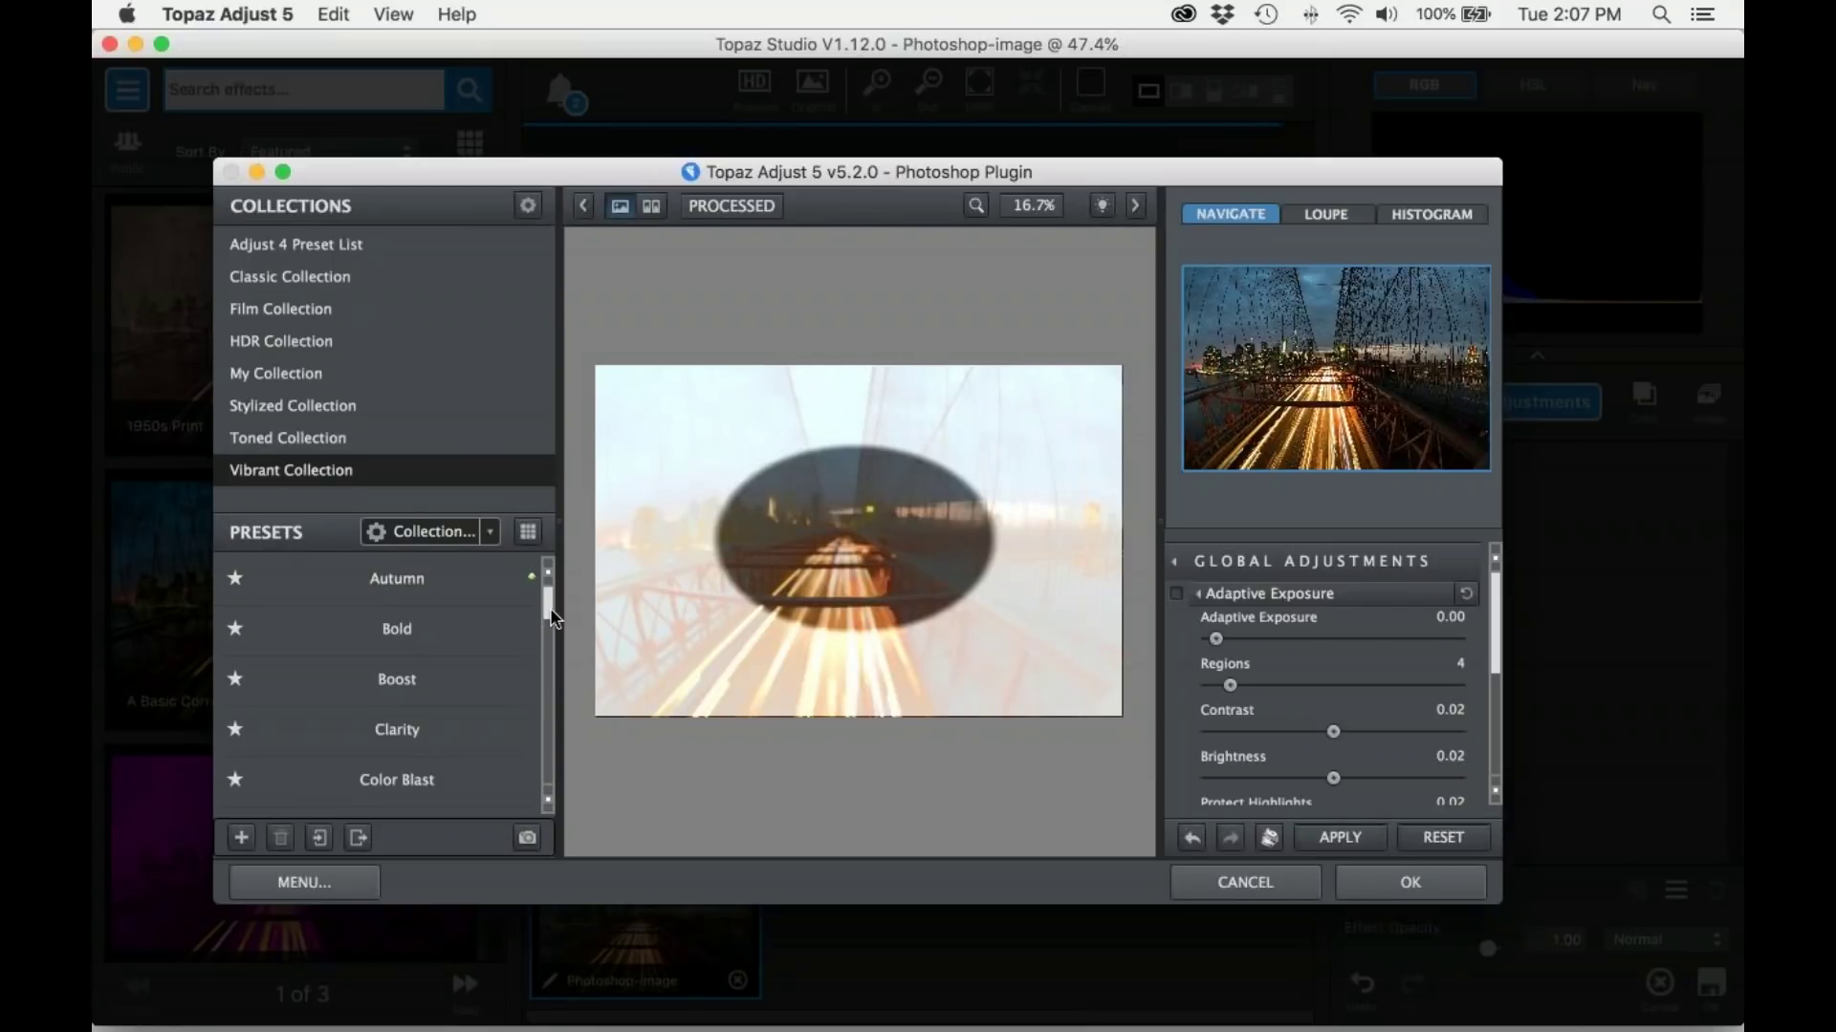
Step: Apply the Exposure Color Stretch preset from the Vibrant Collection to the photo
scroll(542, 641, down, 5)
drag(548, 652, 545, 679)
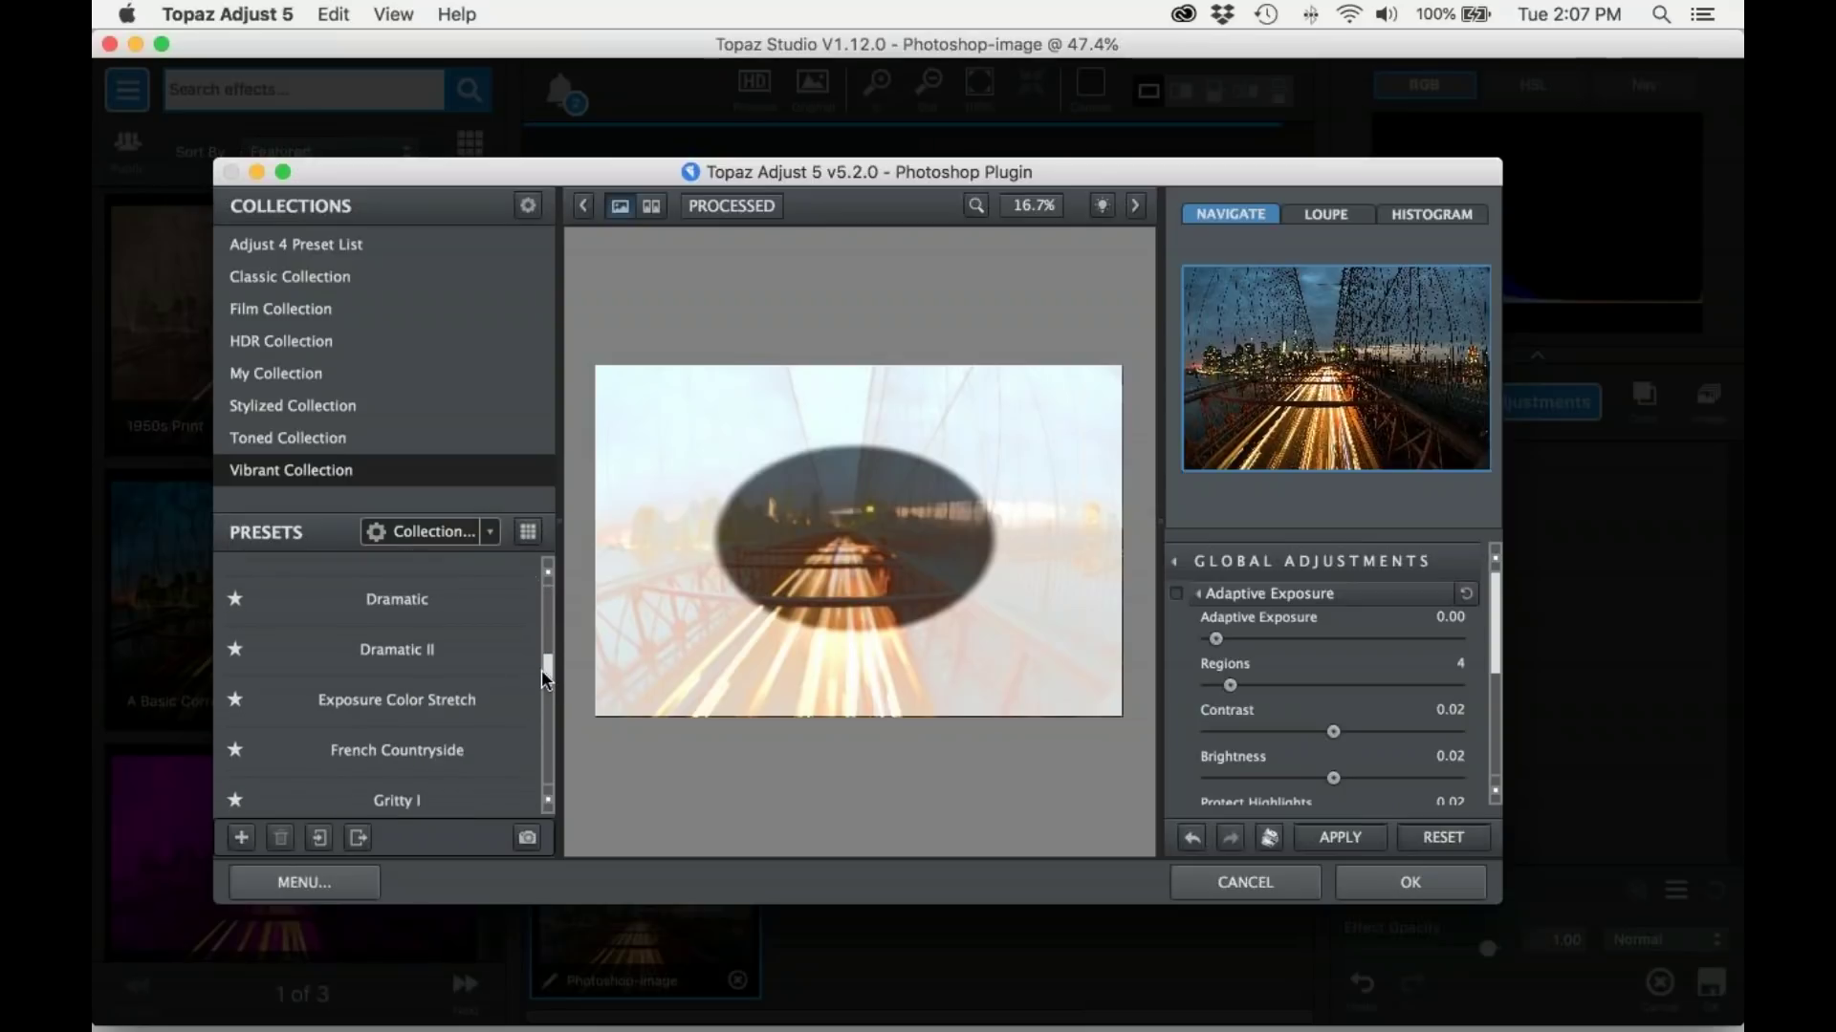
click(475, 703)
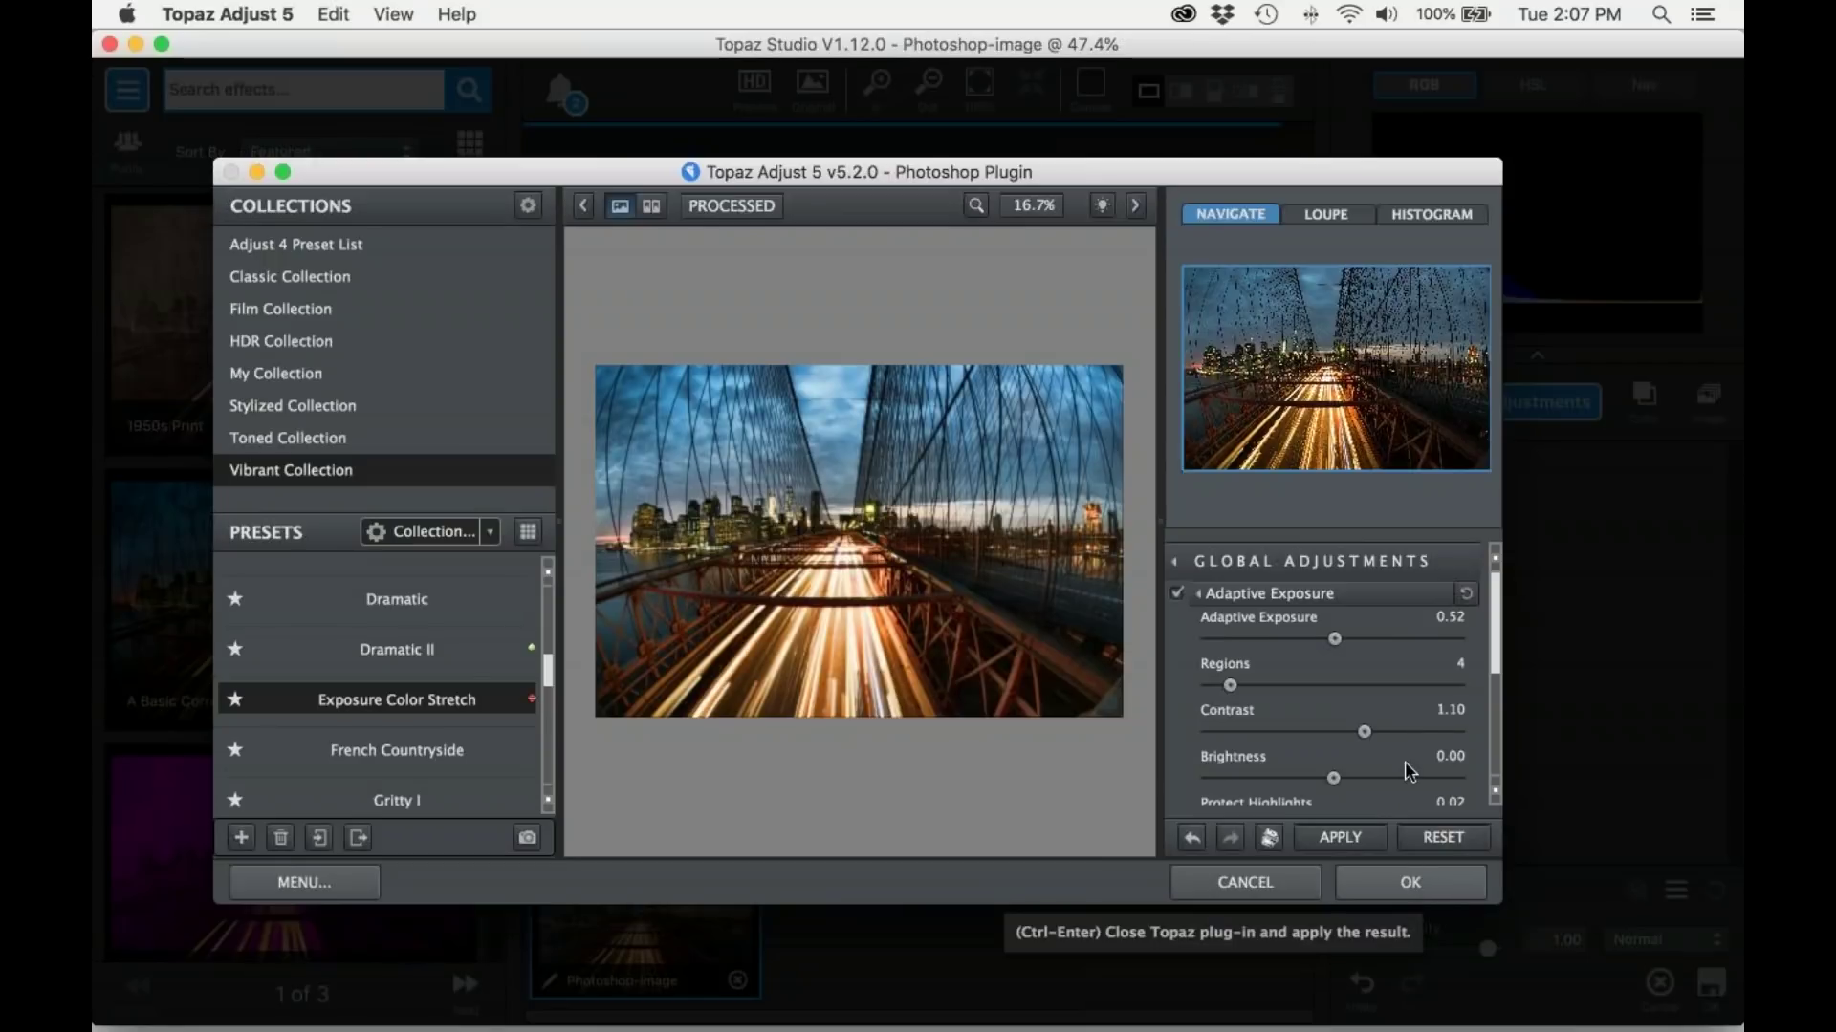
Step: Set the Adaptive Exposure contrast to -0.24 and brightness to 0.42, and save the result back to the Photoshop layer
drag(1362, 734, 1339, 733)
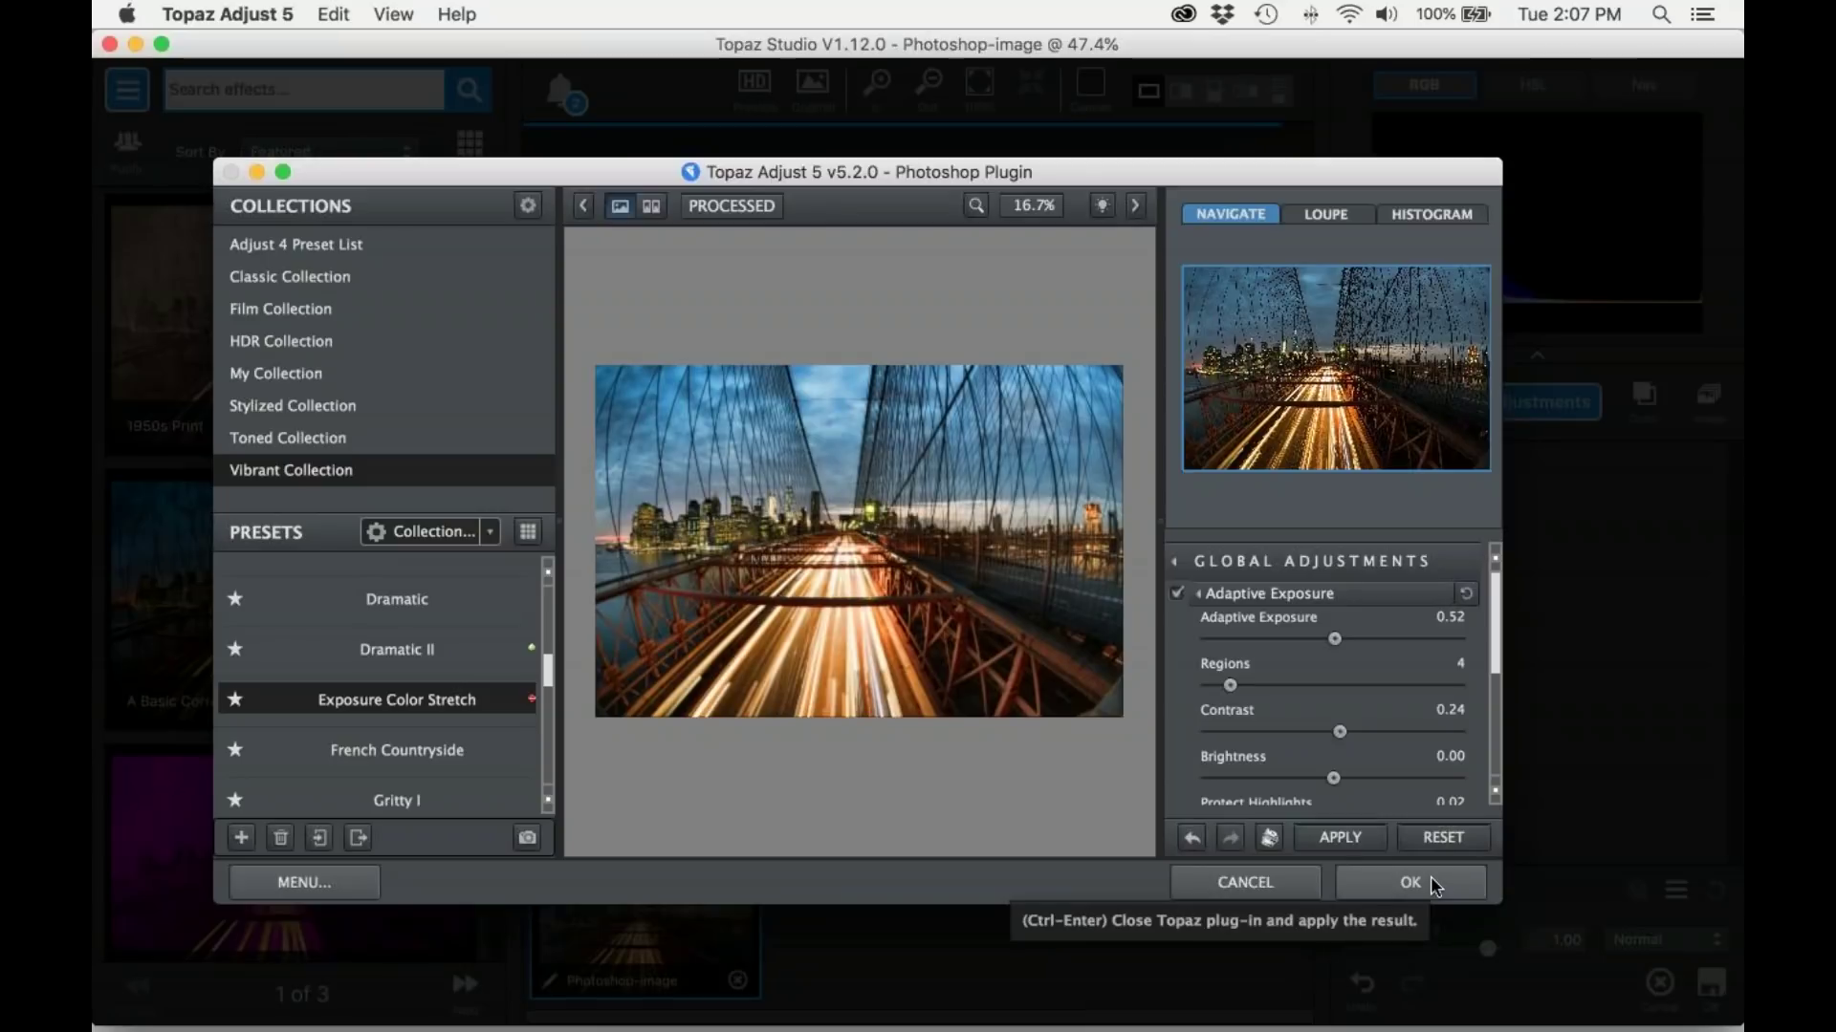
drag(1334, 778, 1325, 728)
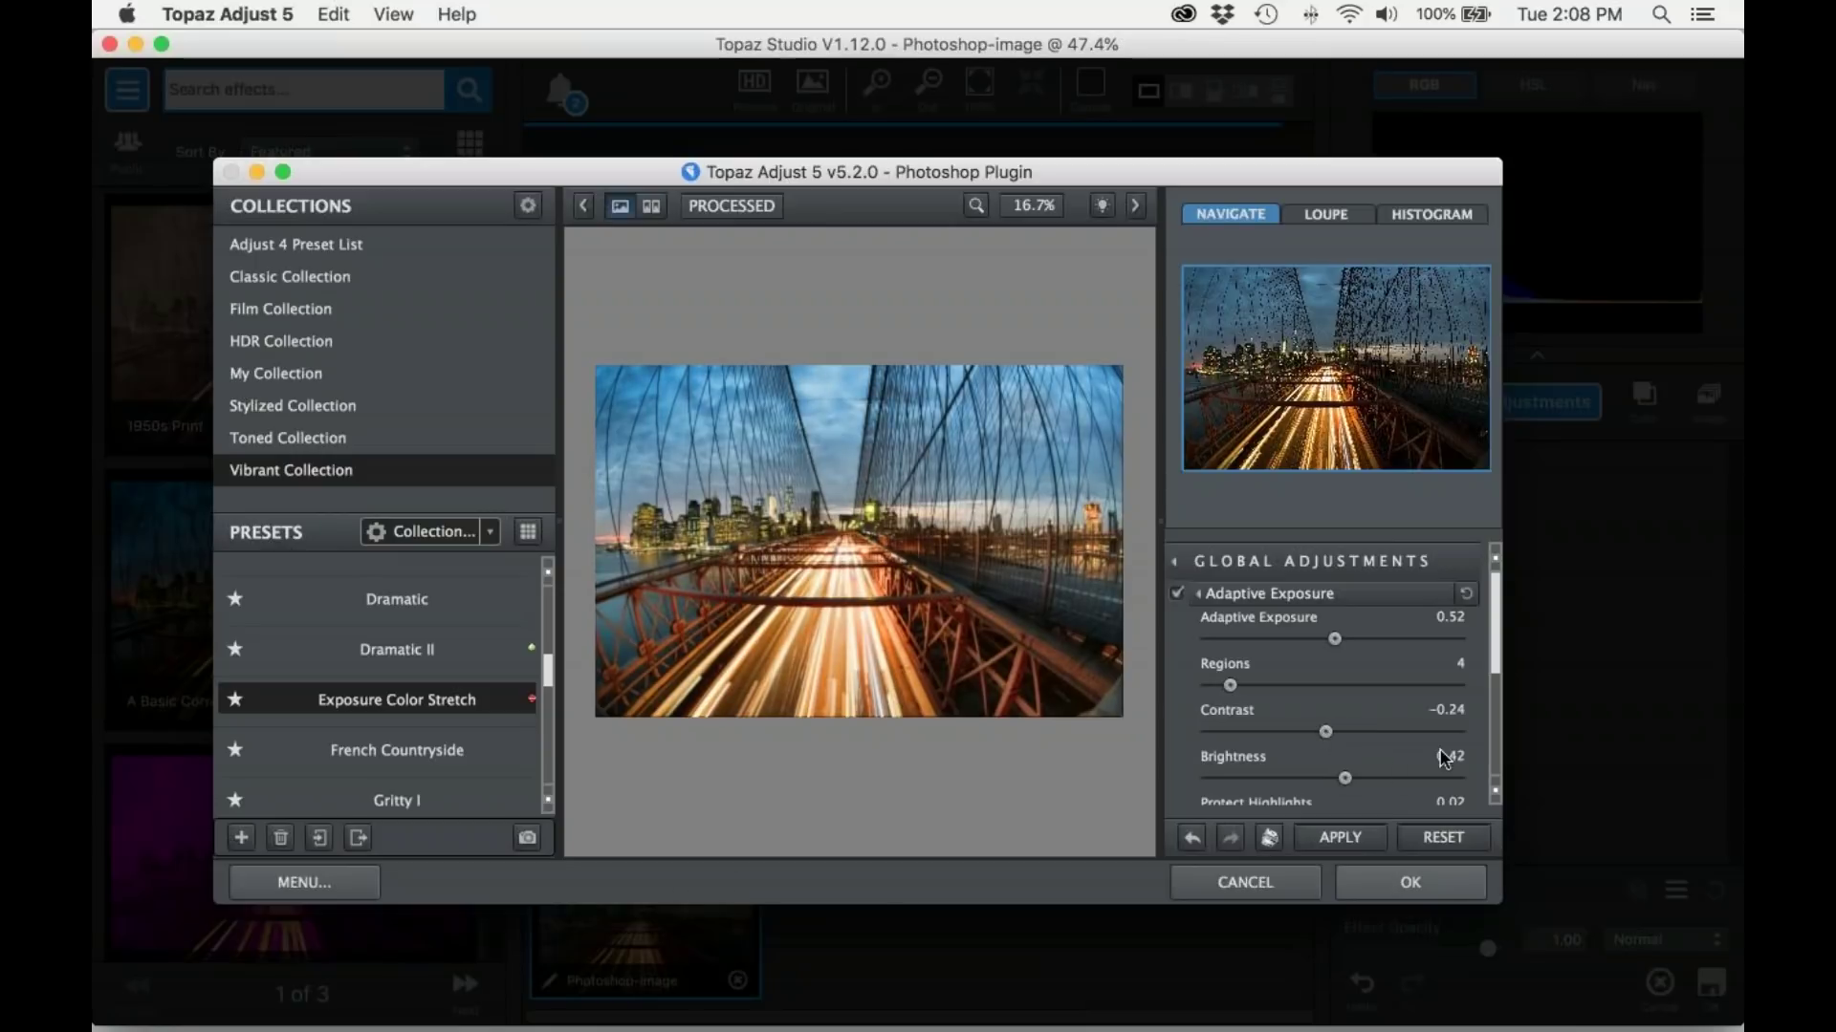
scroll(1502, 677, down, 3)
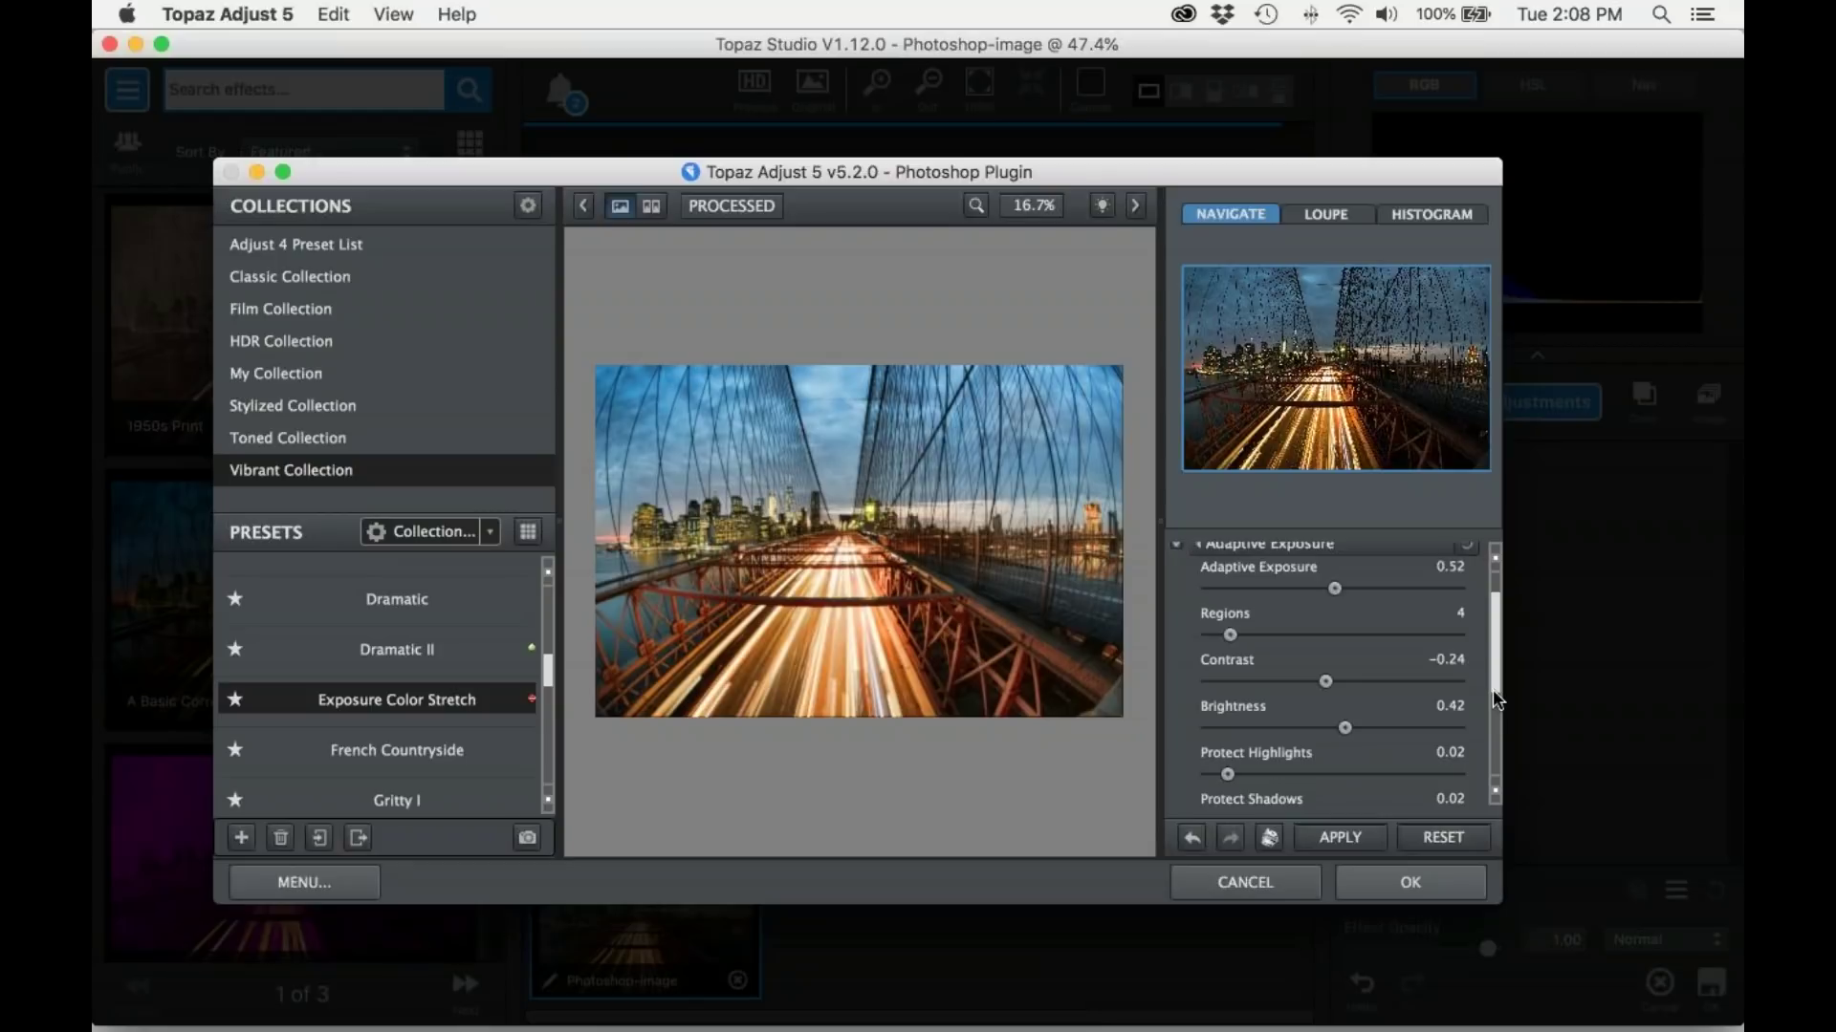
scroll(1497, 708, down, 2)
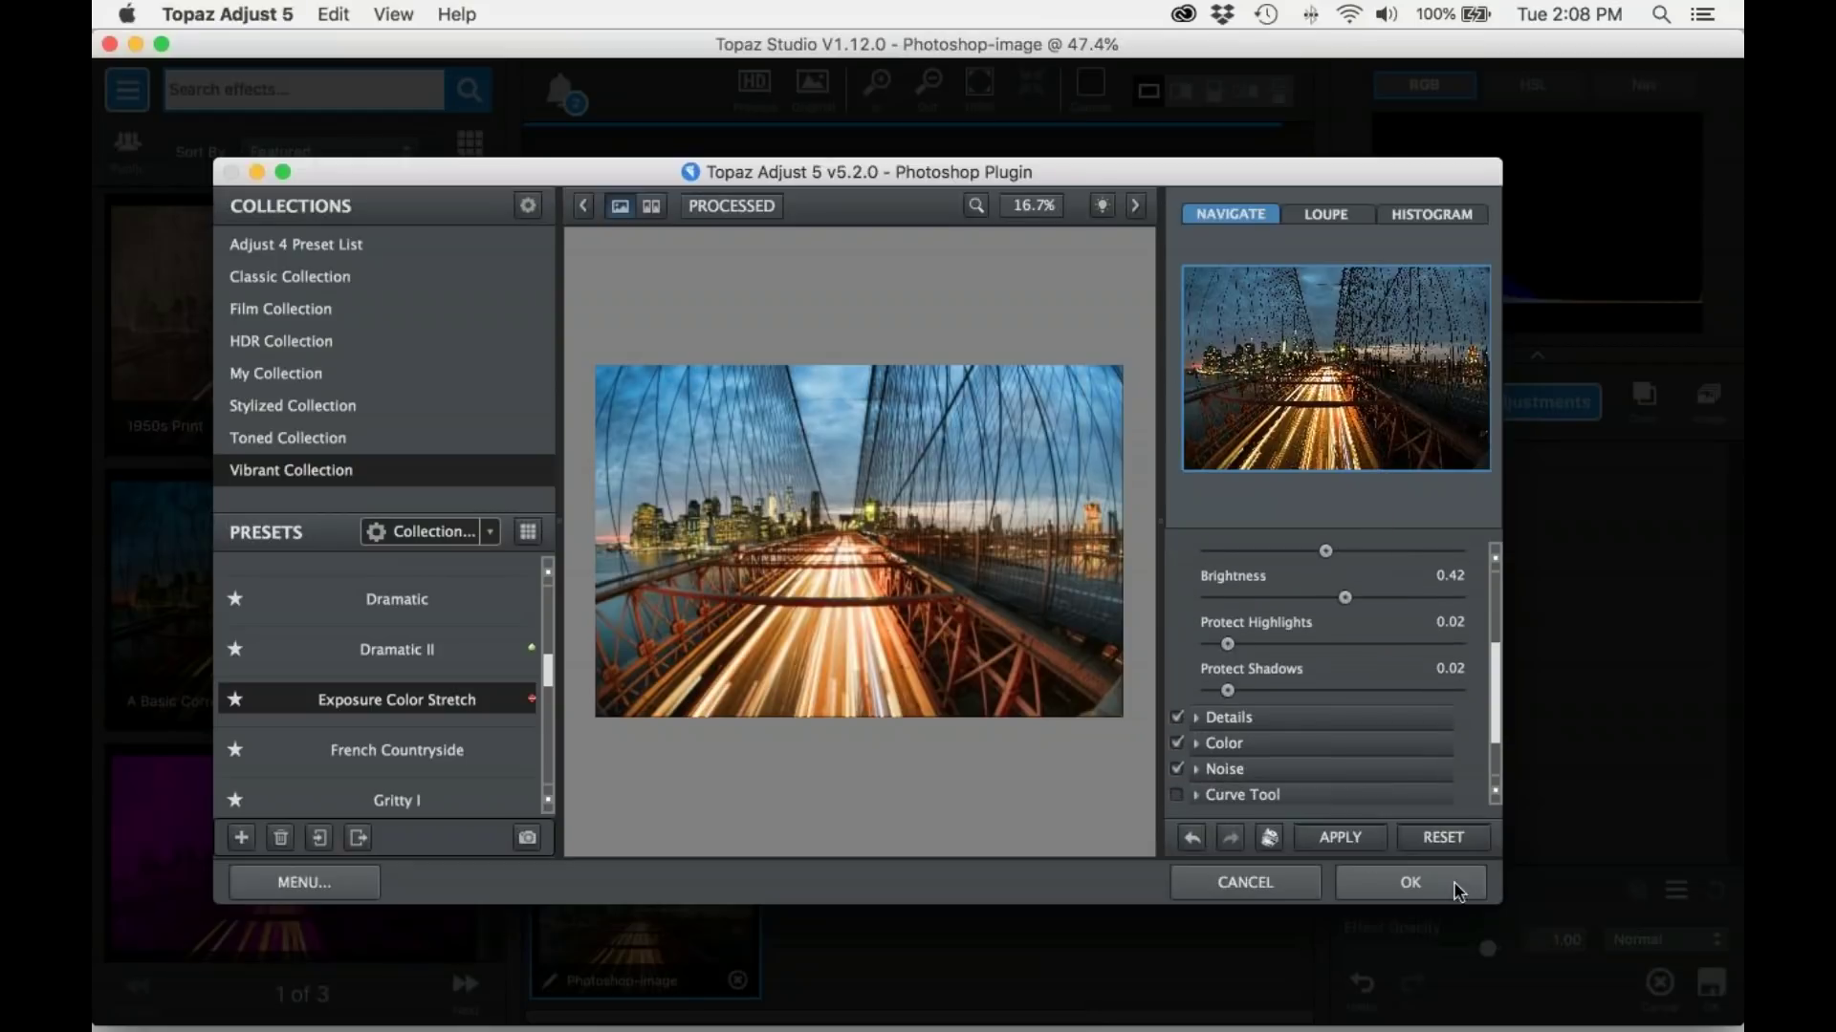
click(1398, 889)
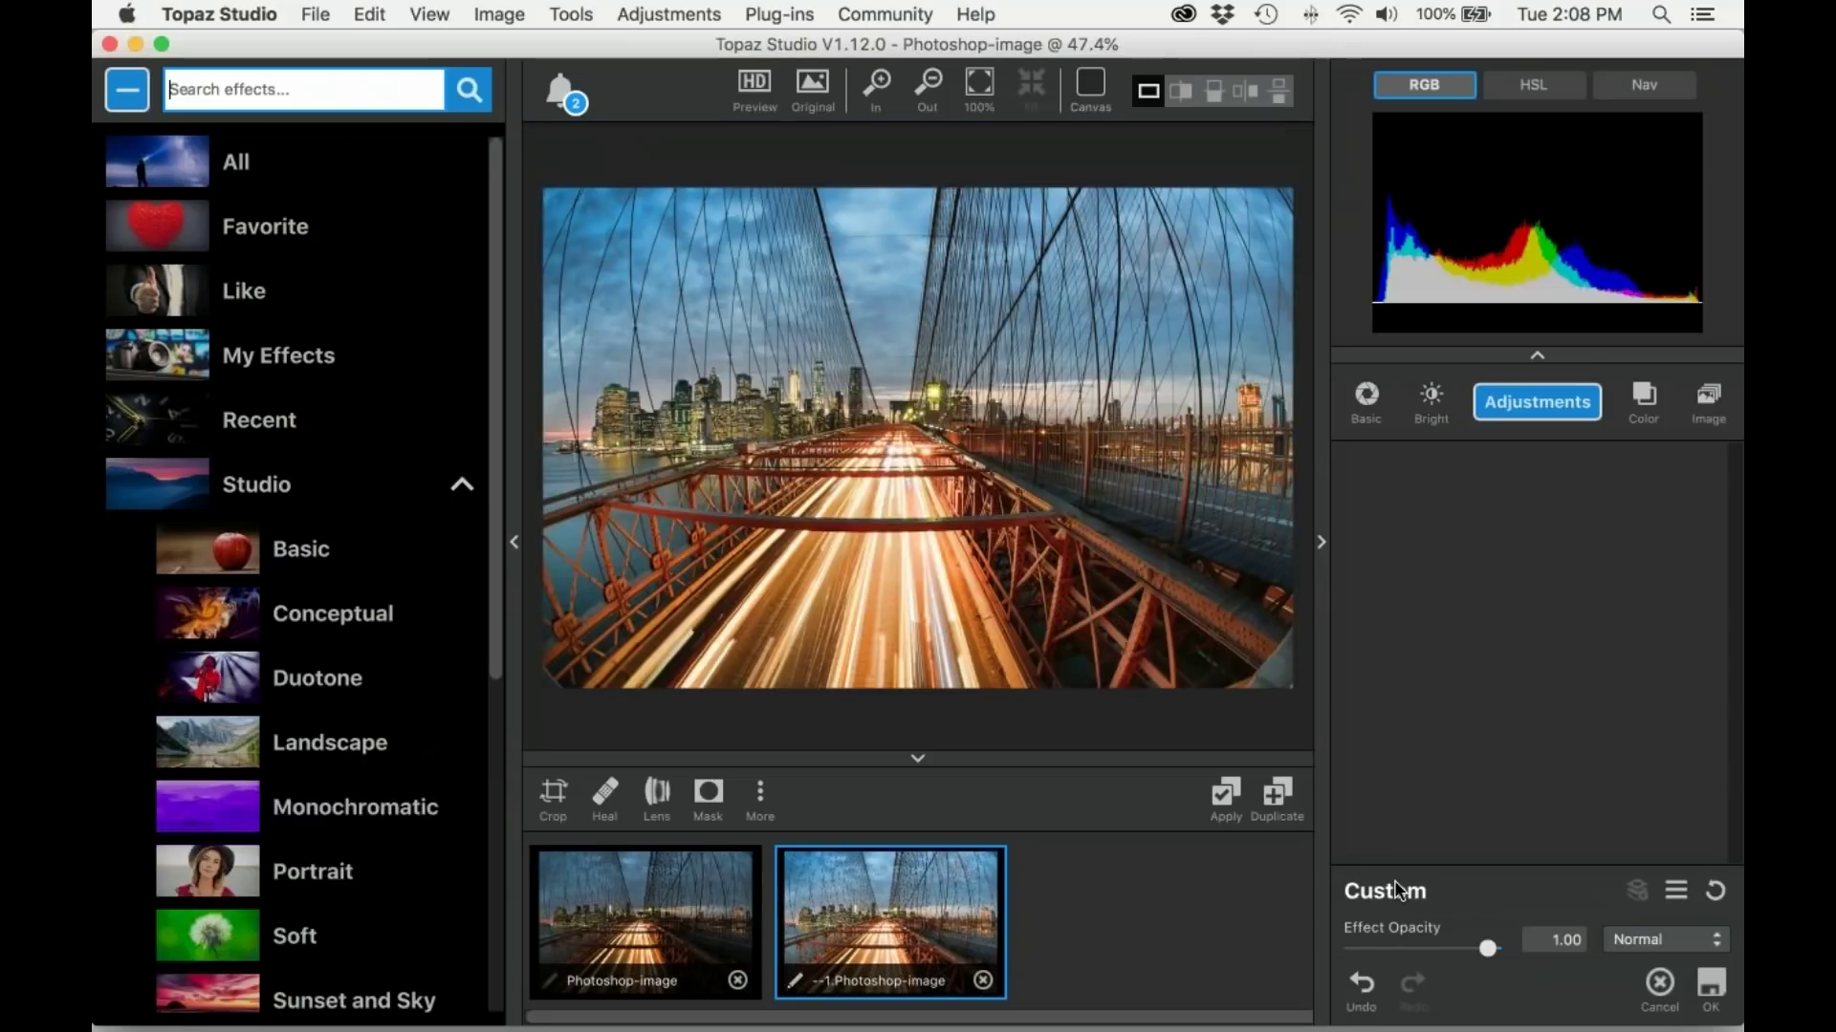
click(1711, 994)
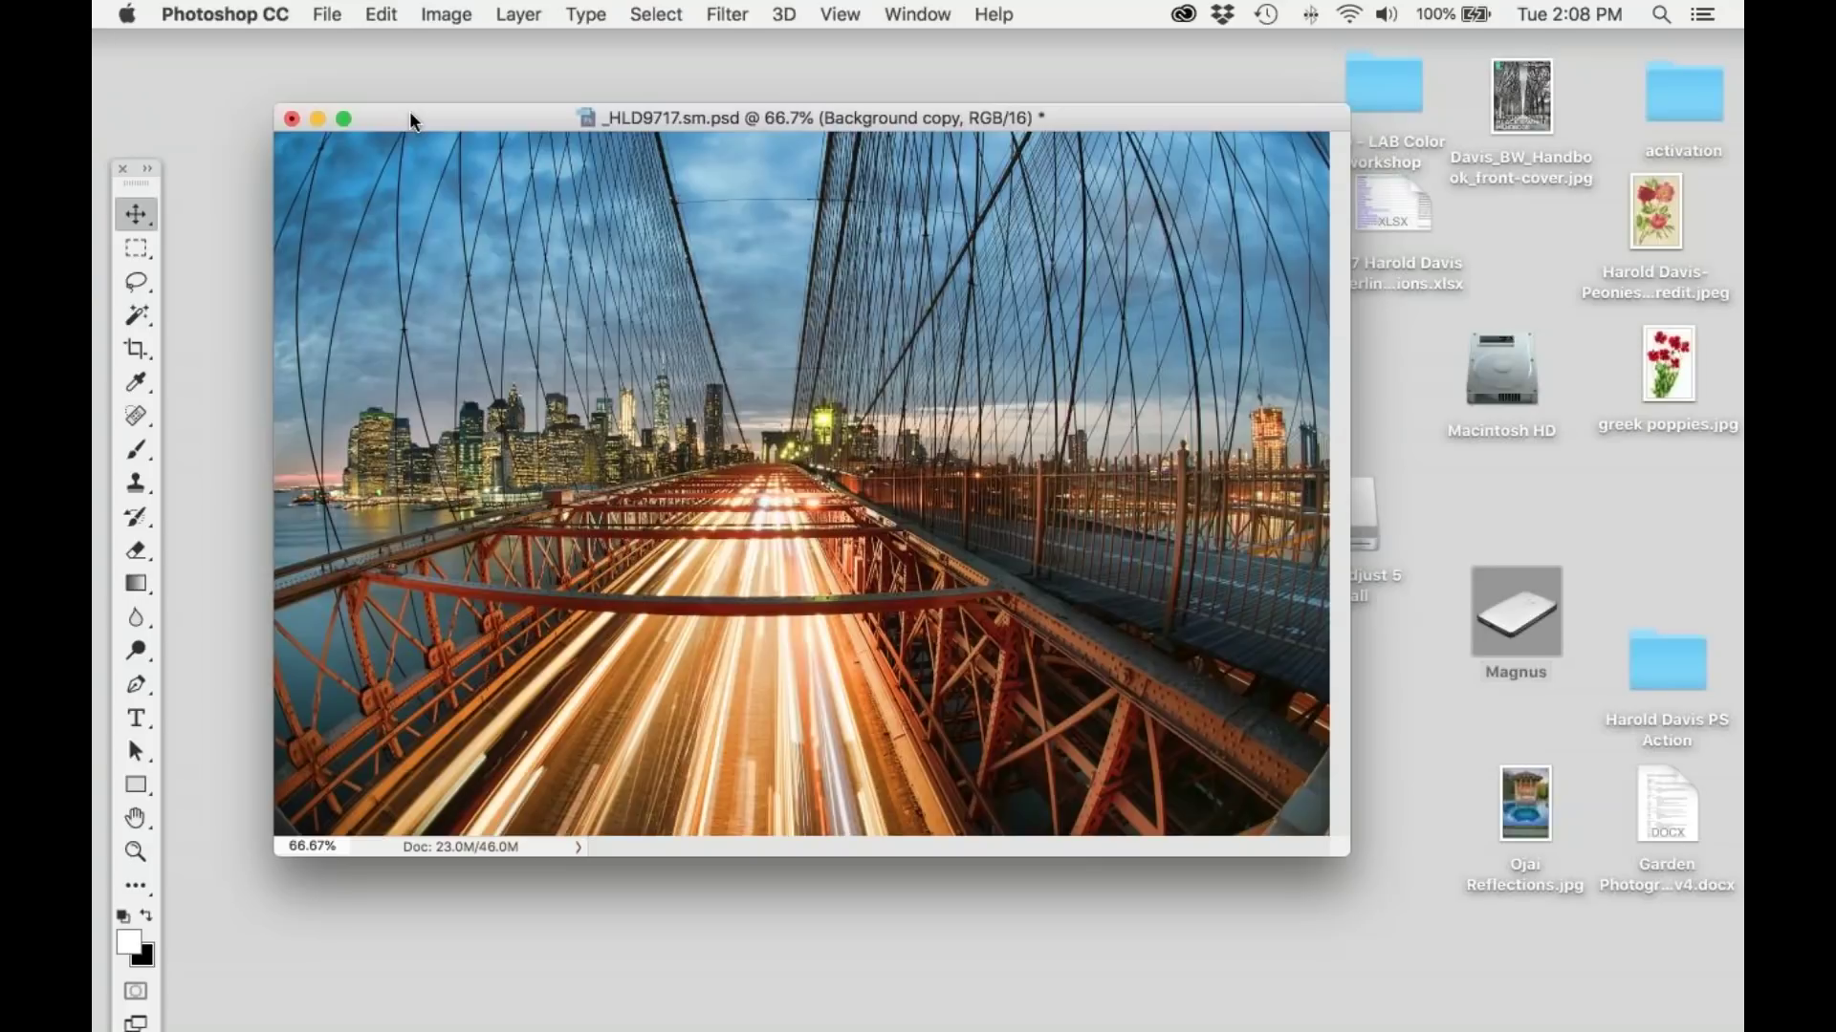
Step: Bring the full Photoshop workspace forward and display the layer list beside the bridge image
click(257, 14)
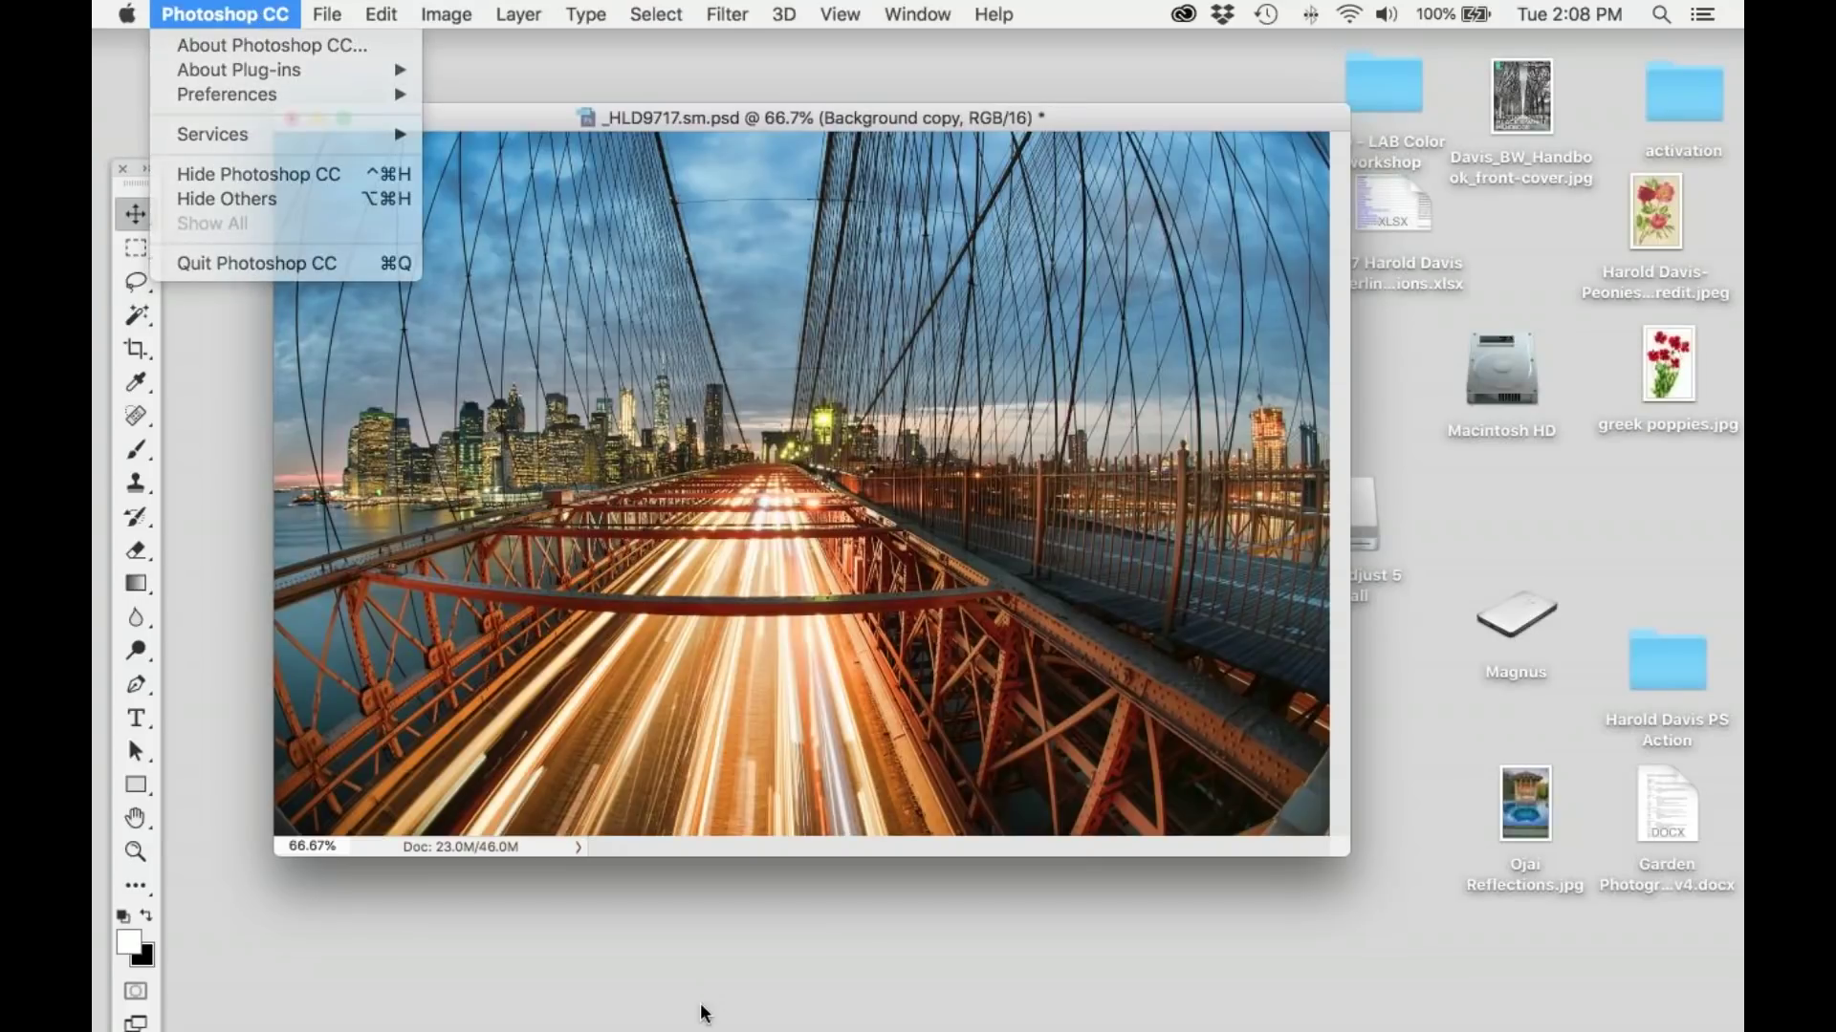
click(697, 1001)
click(495, 1001)
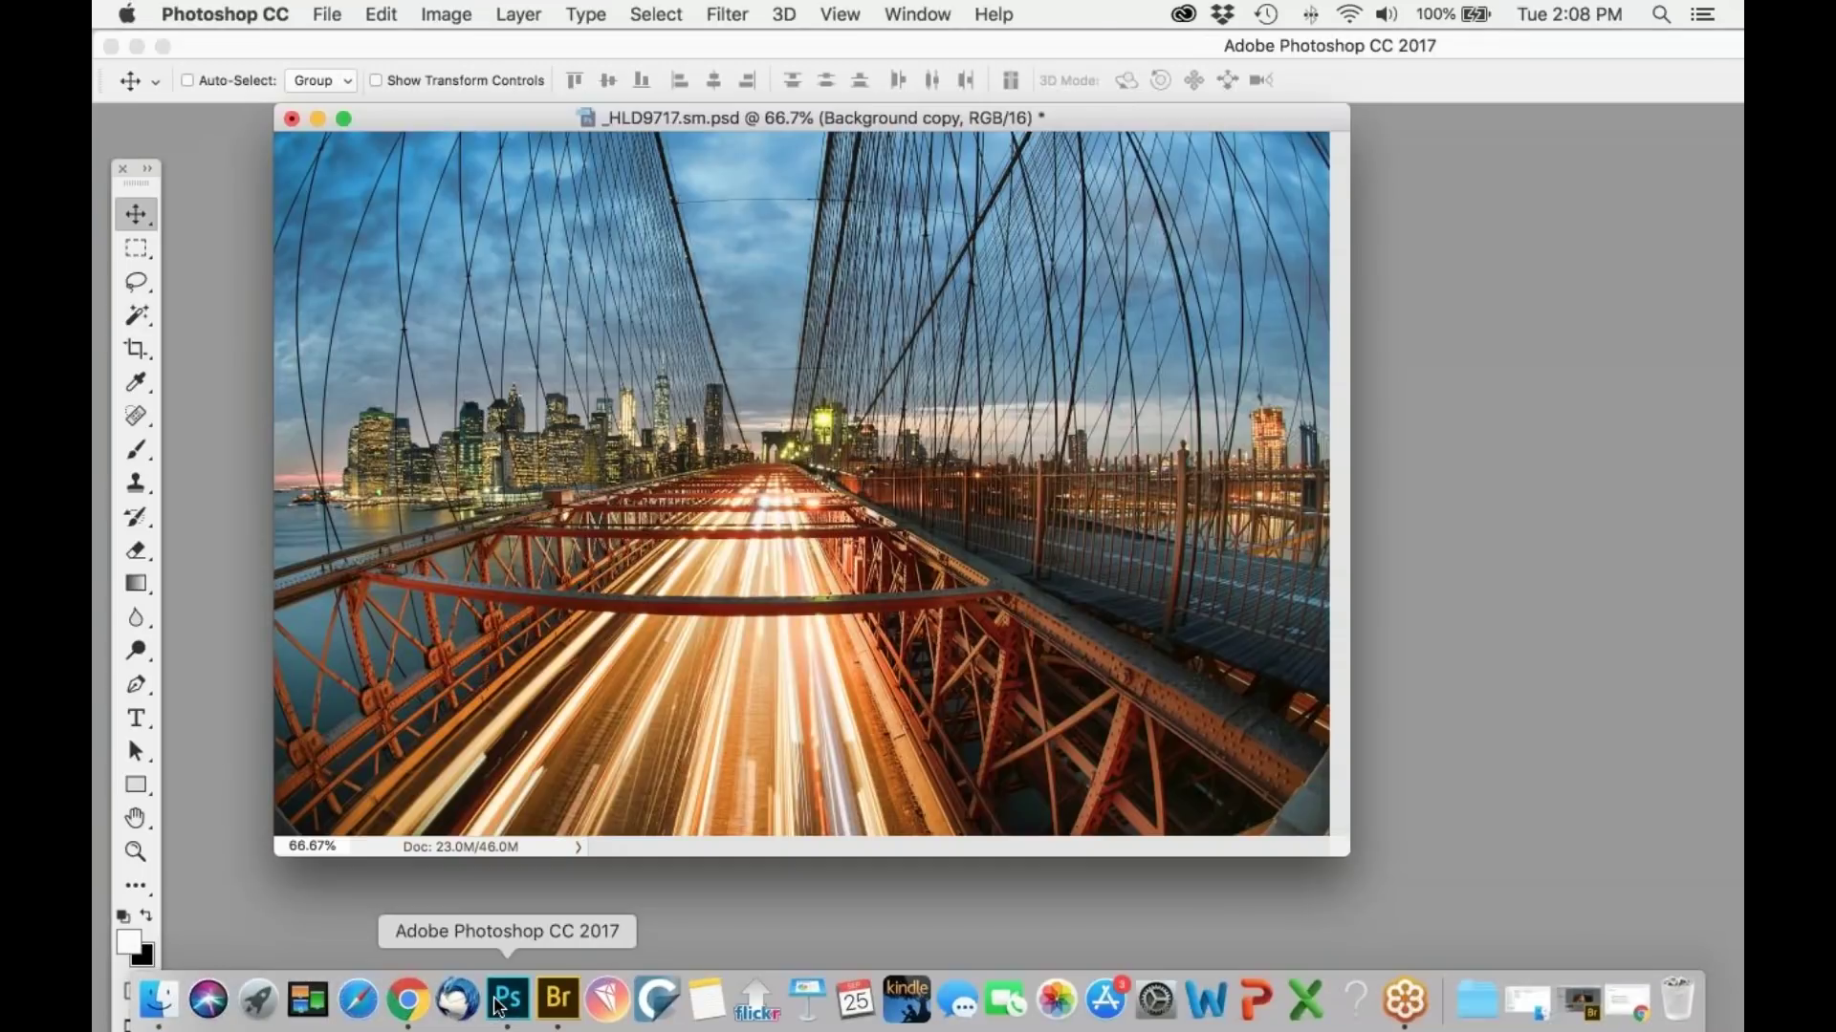
drag(1175, 110, 1169, 154)
click(904, 13)
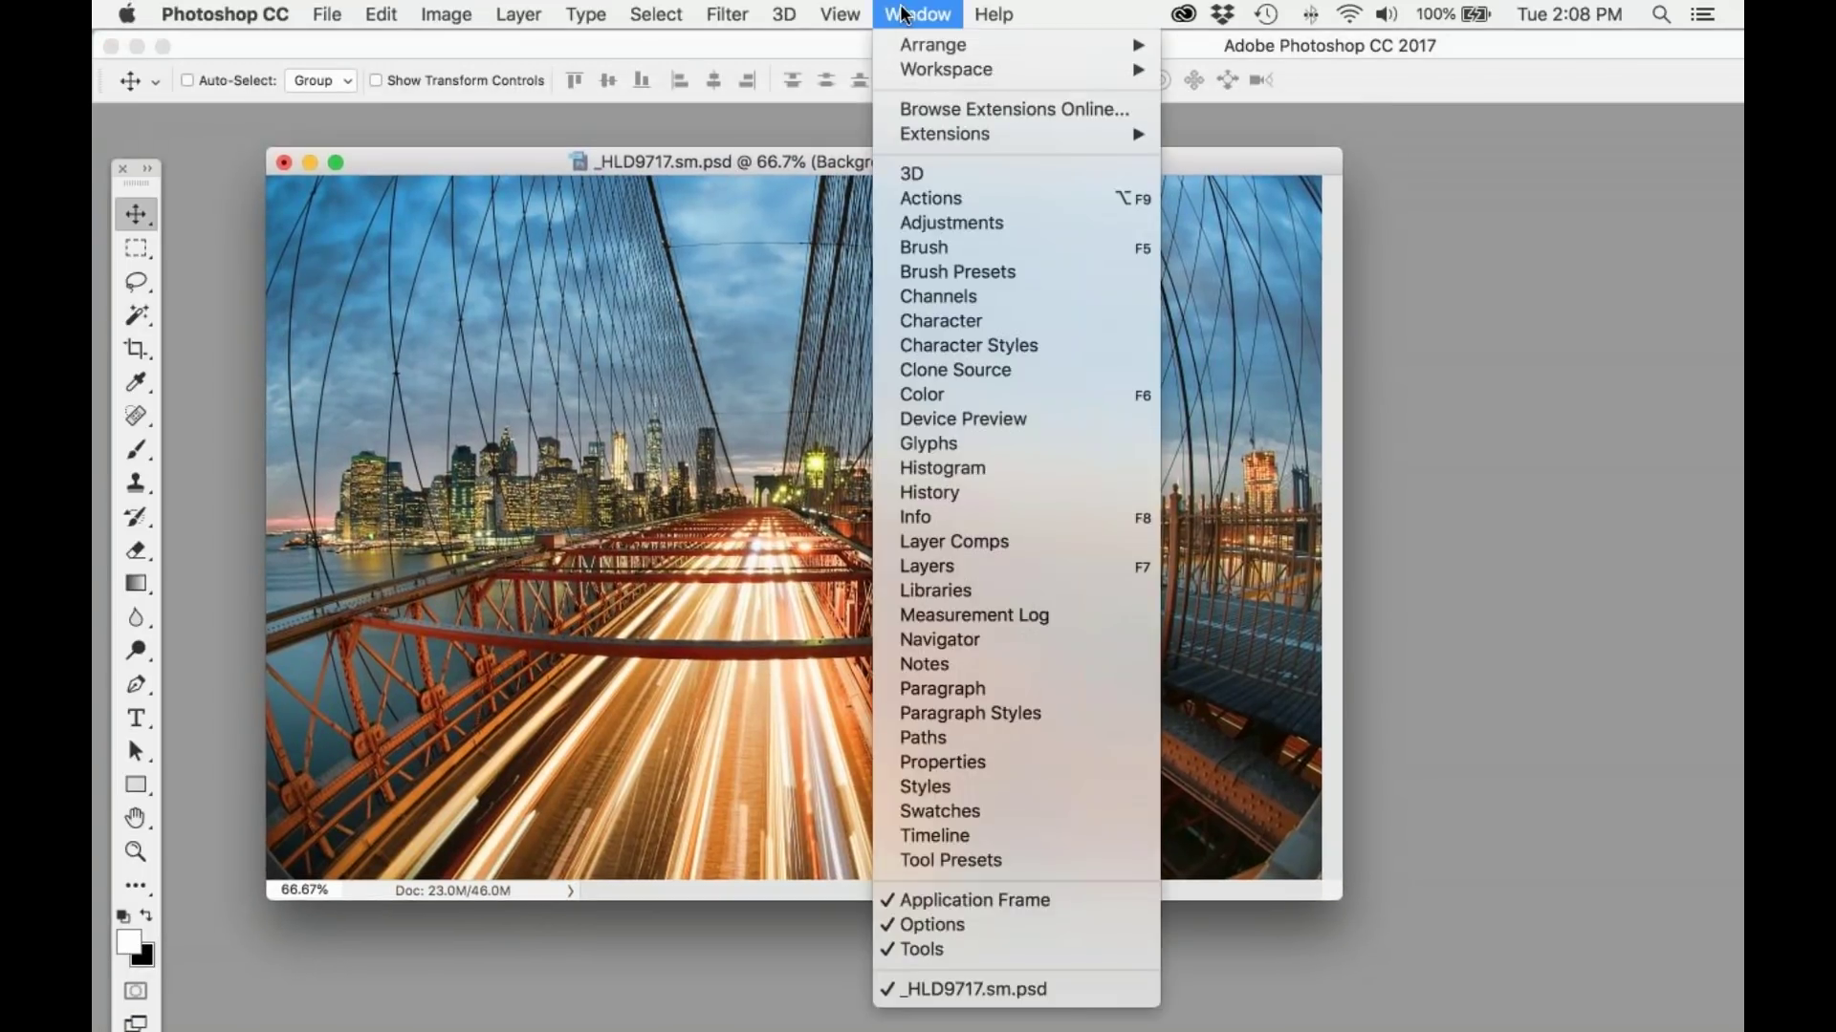
click(1031, 566)
drag(1570, 163, 1504, 347)
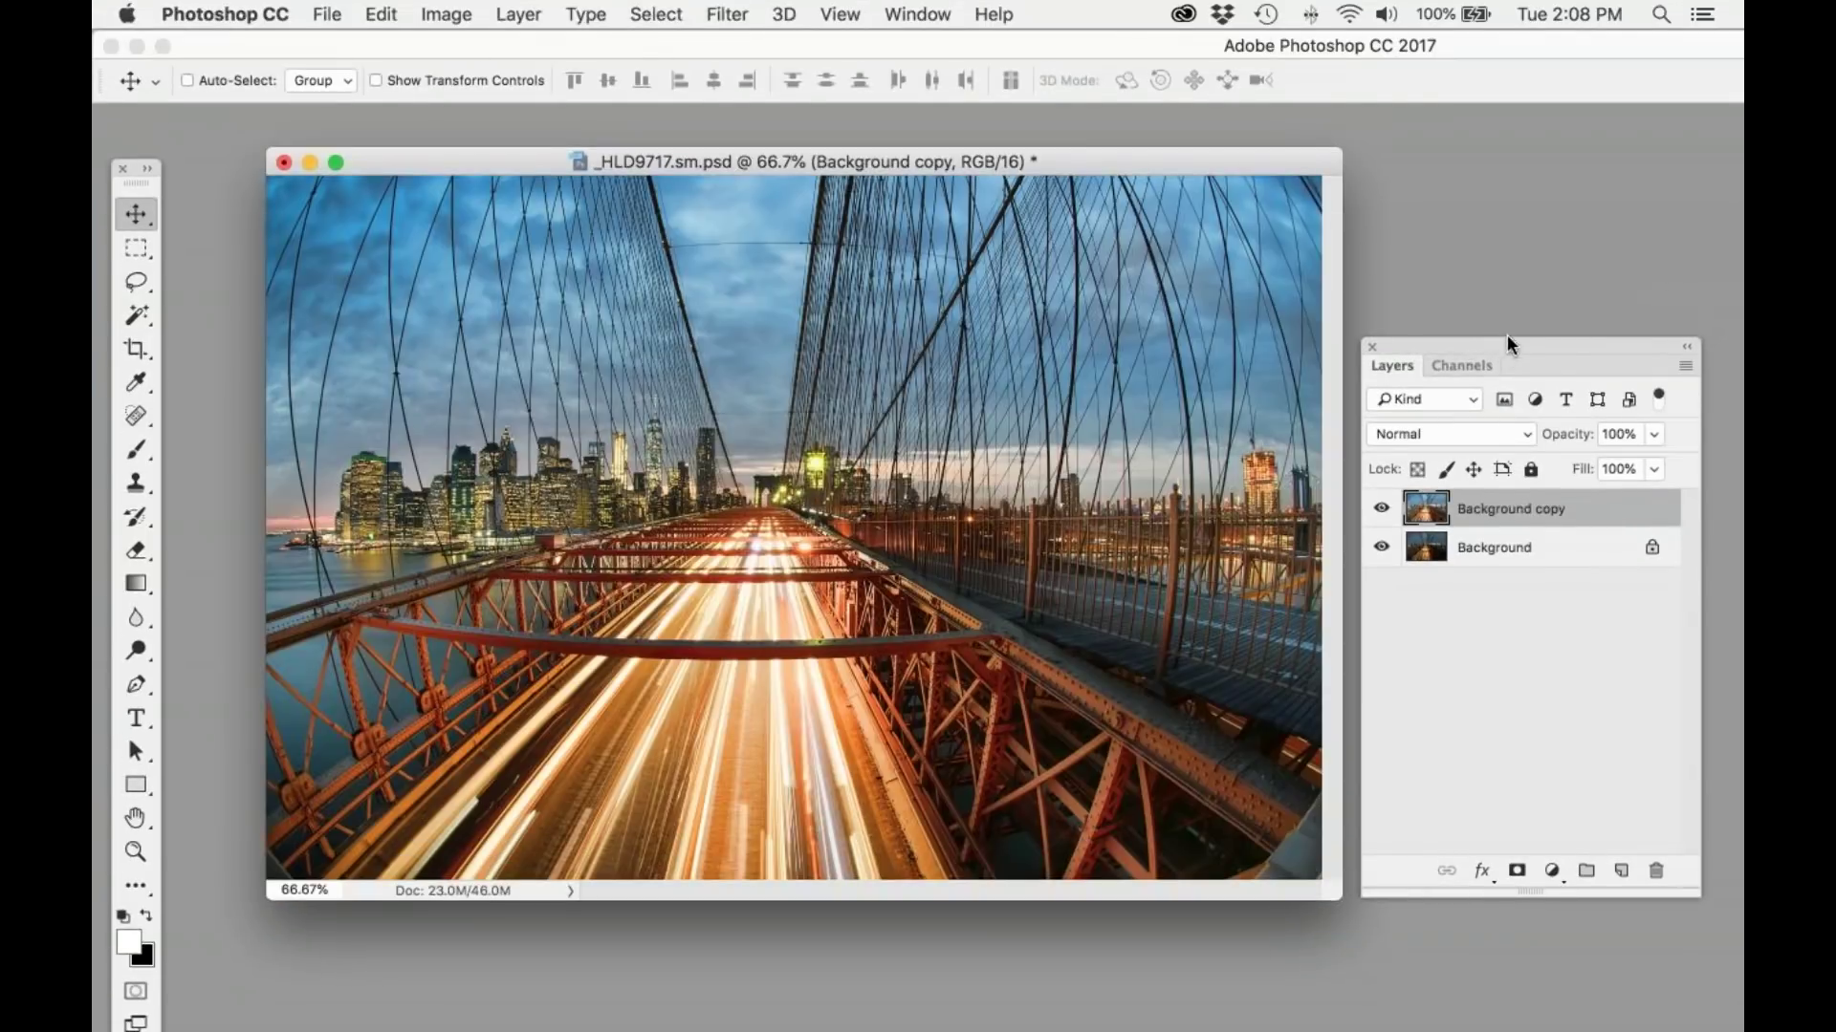
Step: Rename the Background copy layer "adjust exposure color stretch" and compare the image with the layer hidden and shown
double_click(1494, 509)
text(adjust expos)
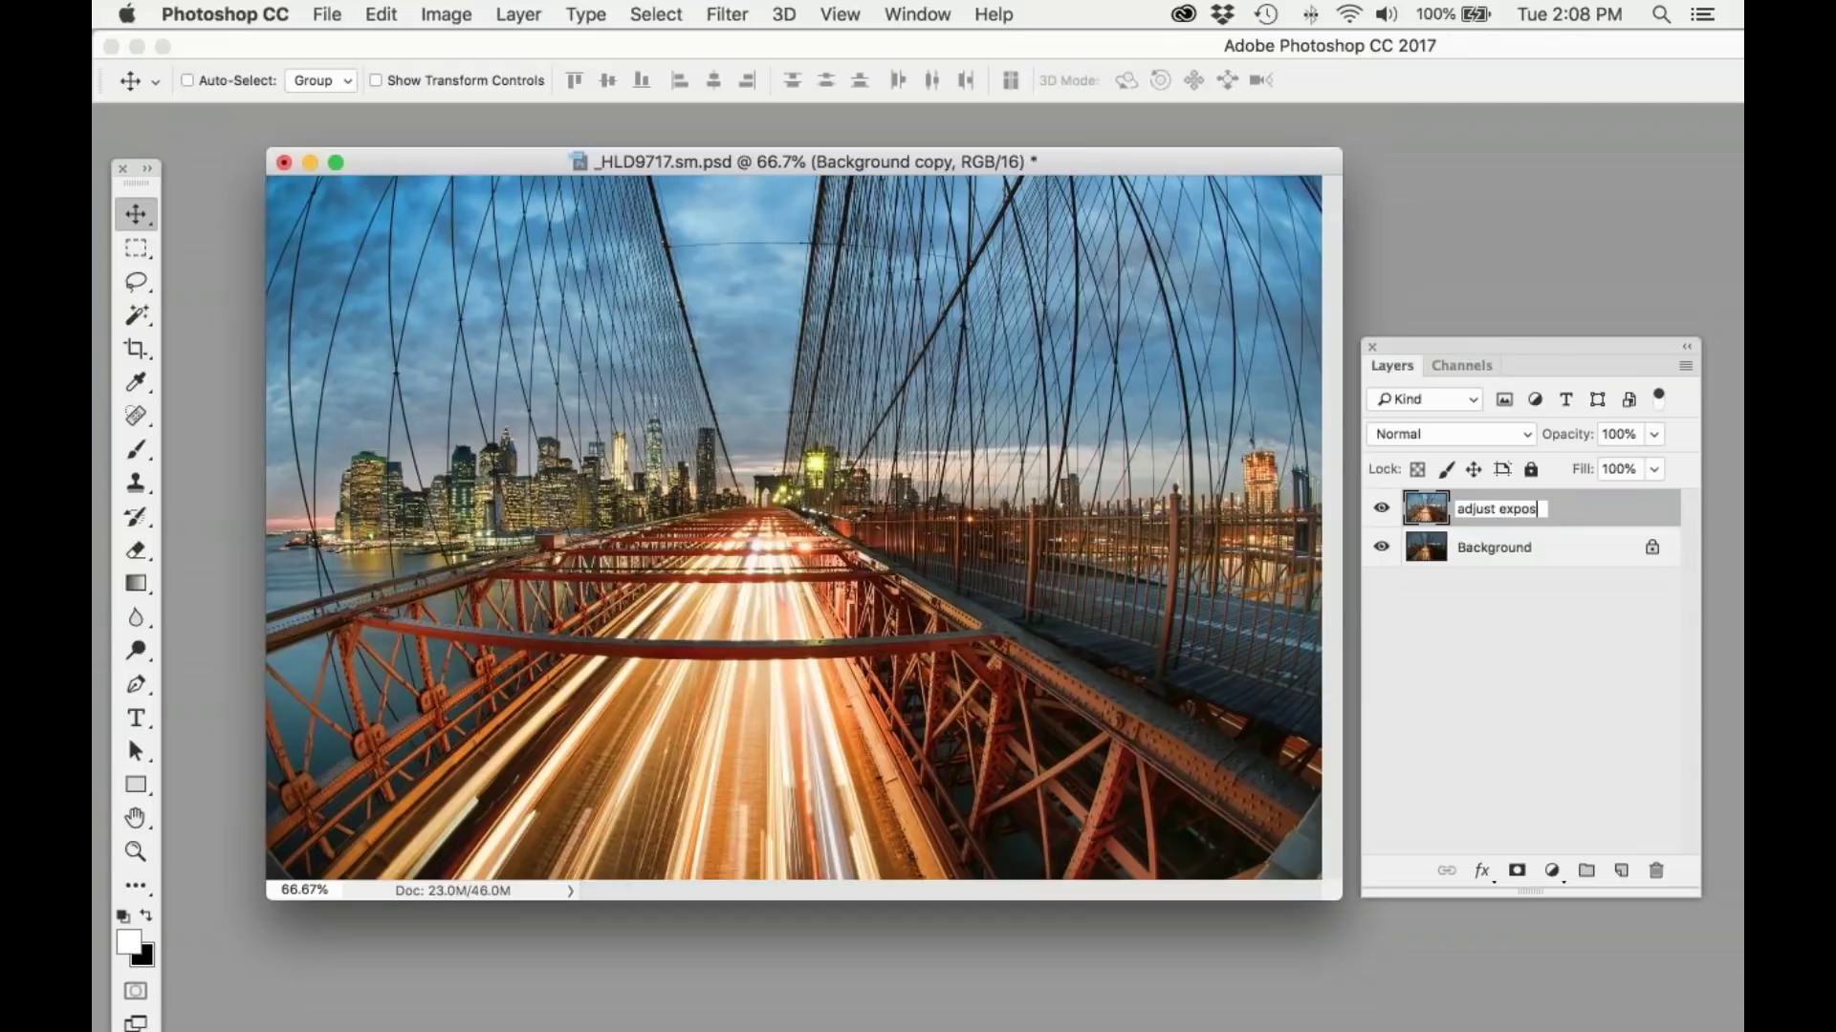
text(ure color stretch)
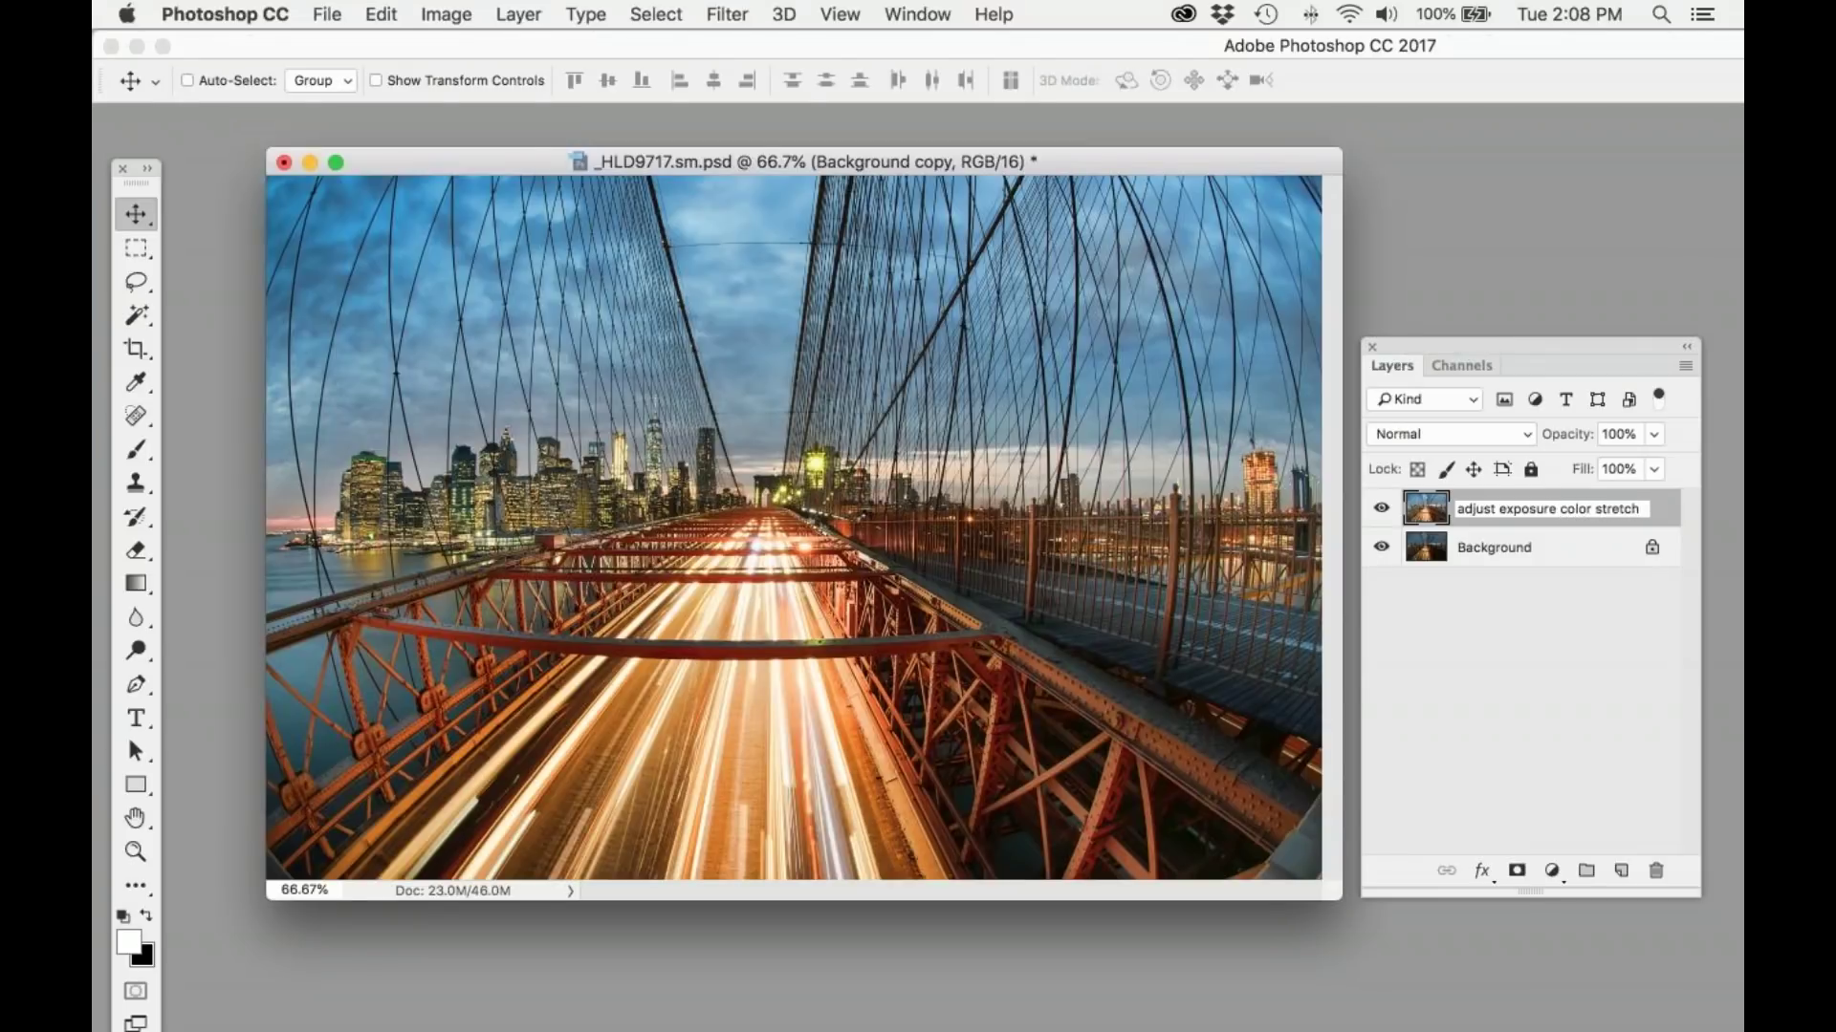
key(Return)
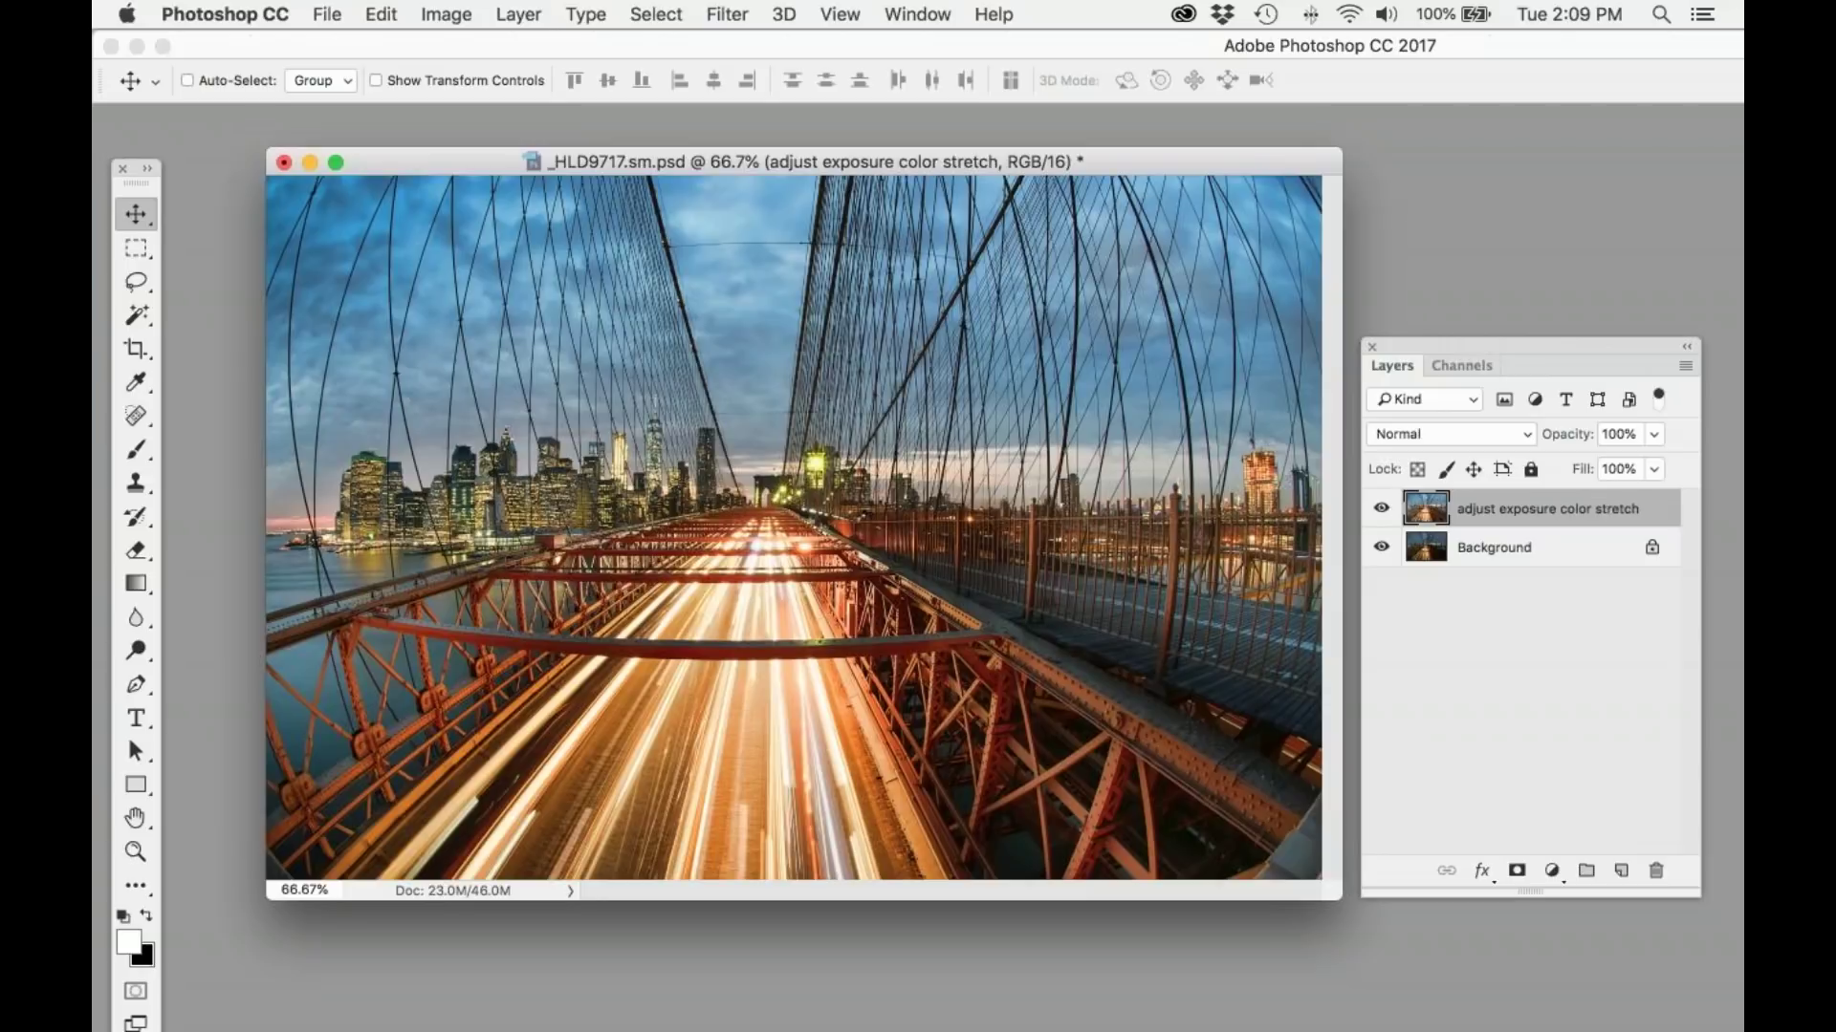
click(1381, 510)
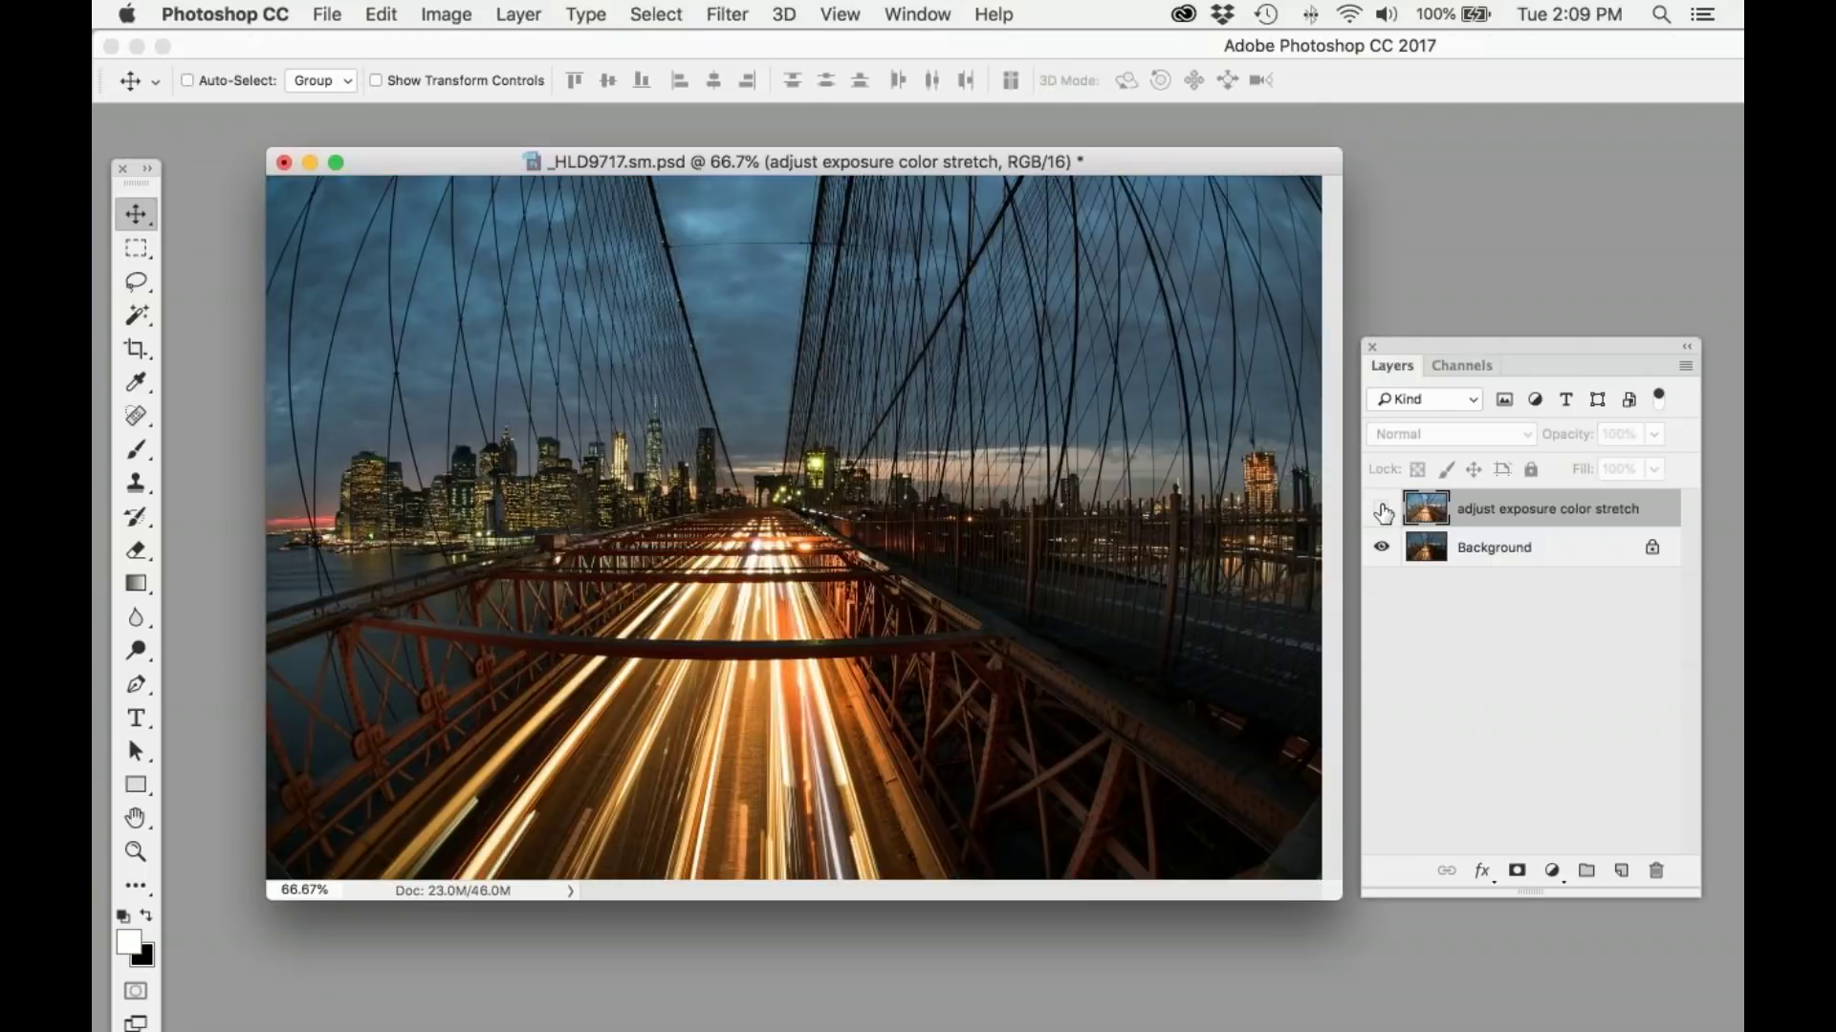
click(1381, 510)
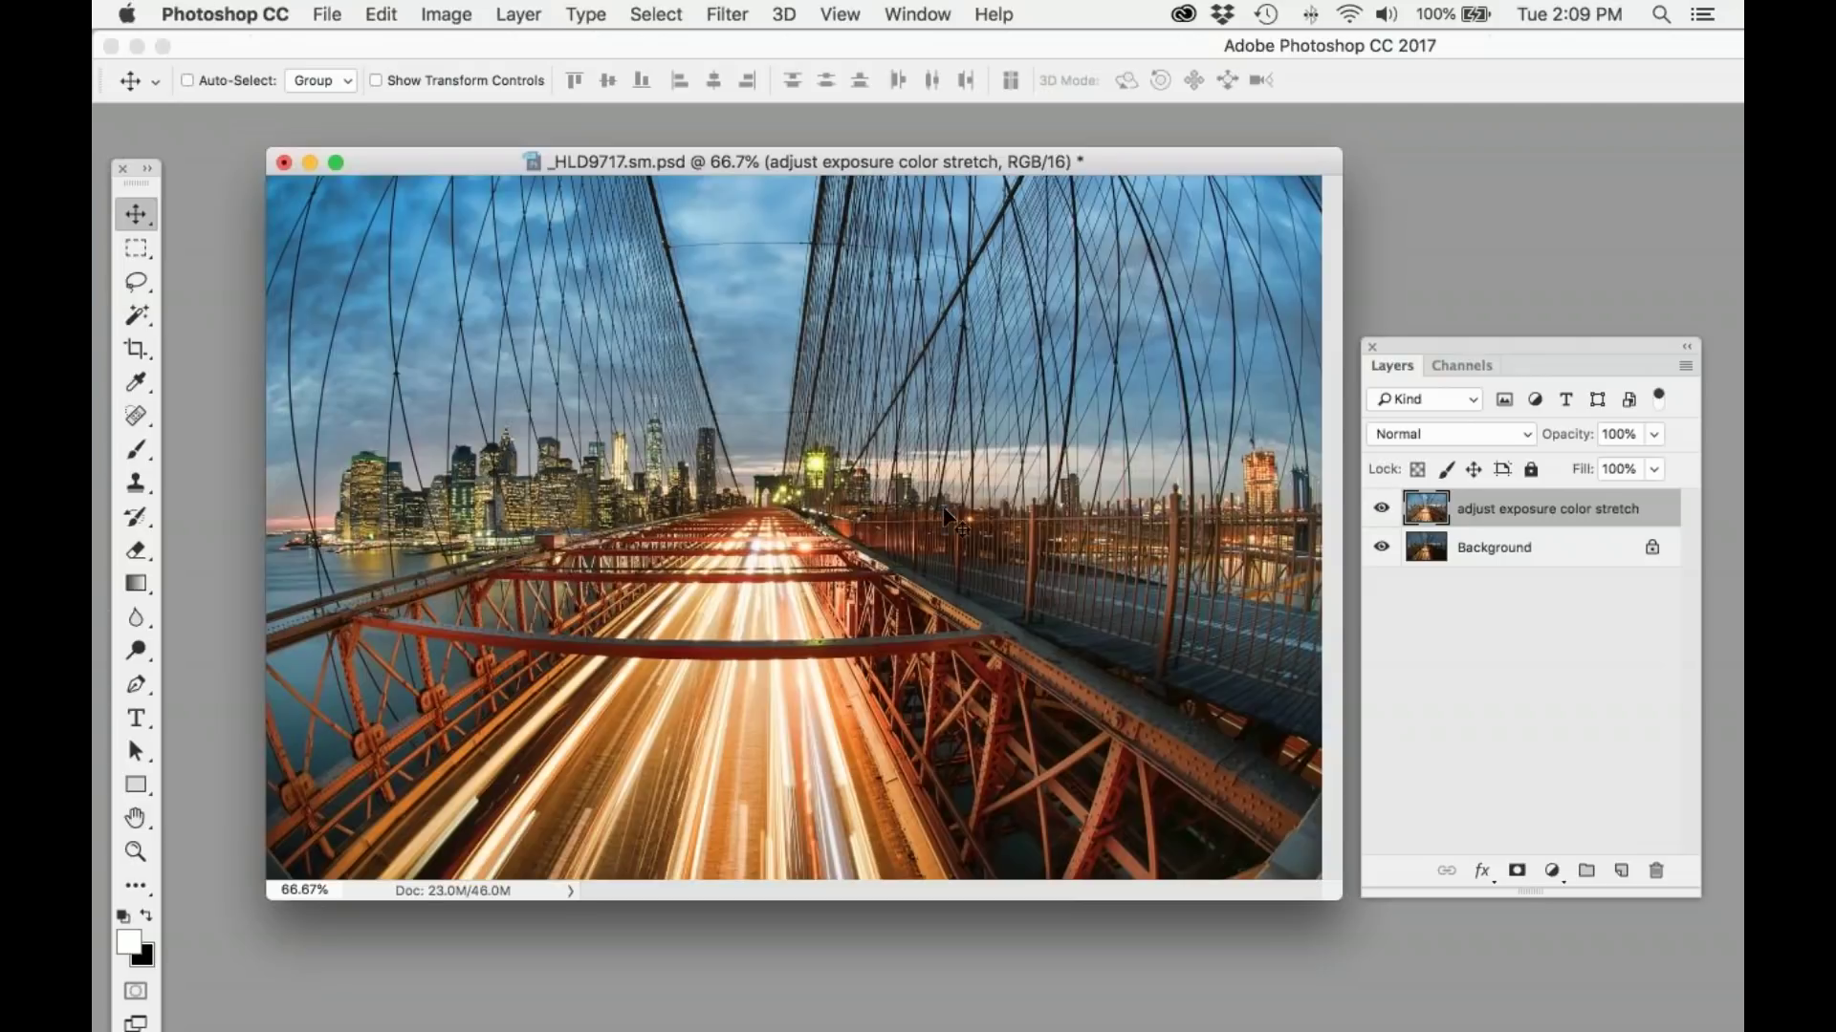
Step: Add a black layer mask to the "adjust exposure color stretch" layer, hiding all of it
click(513, 14)
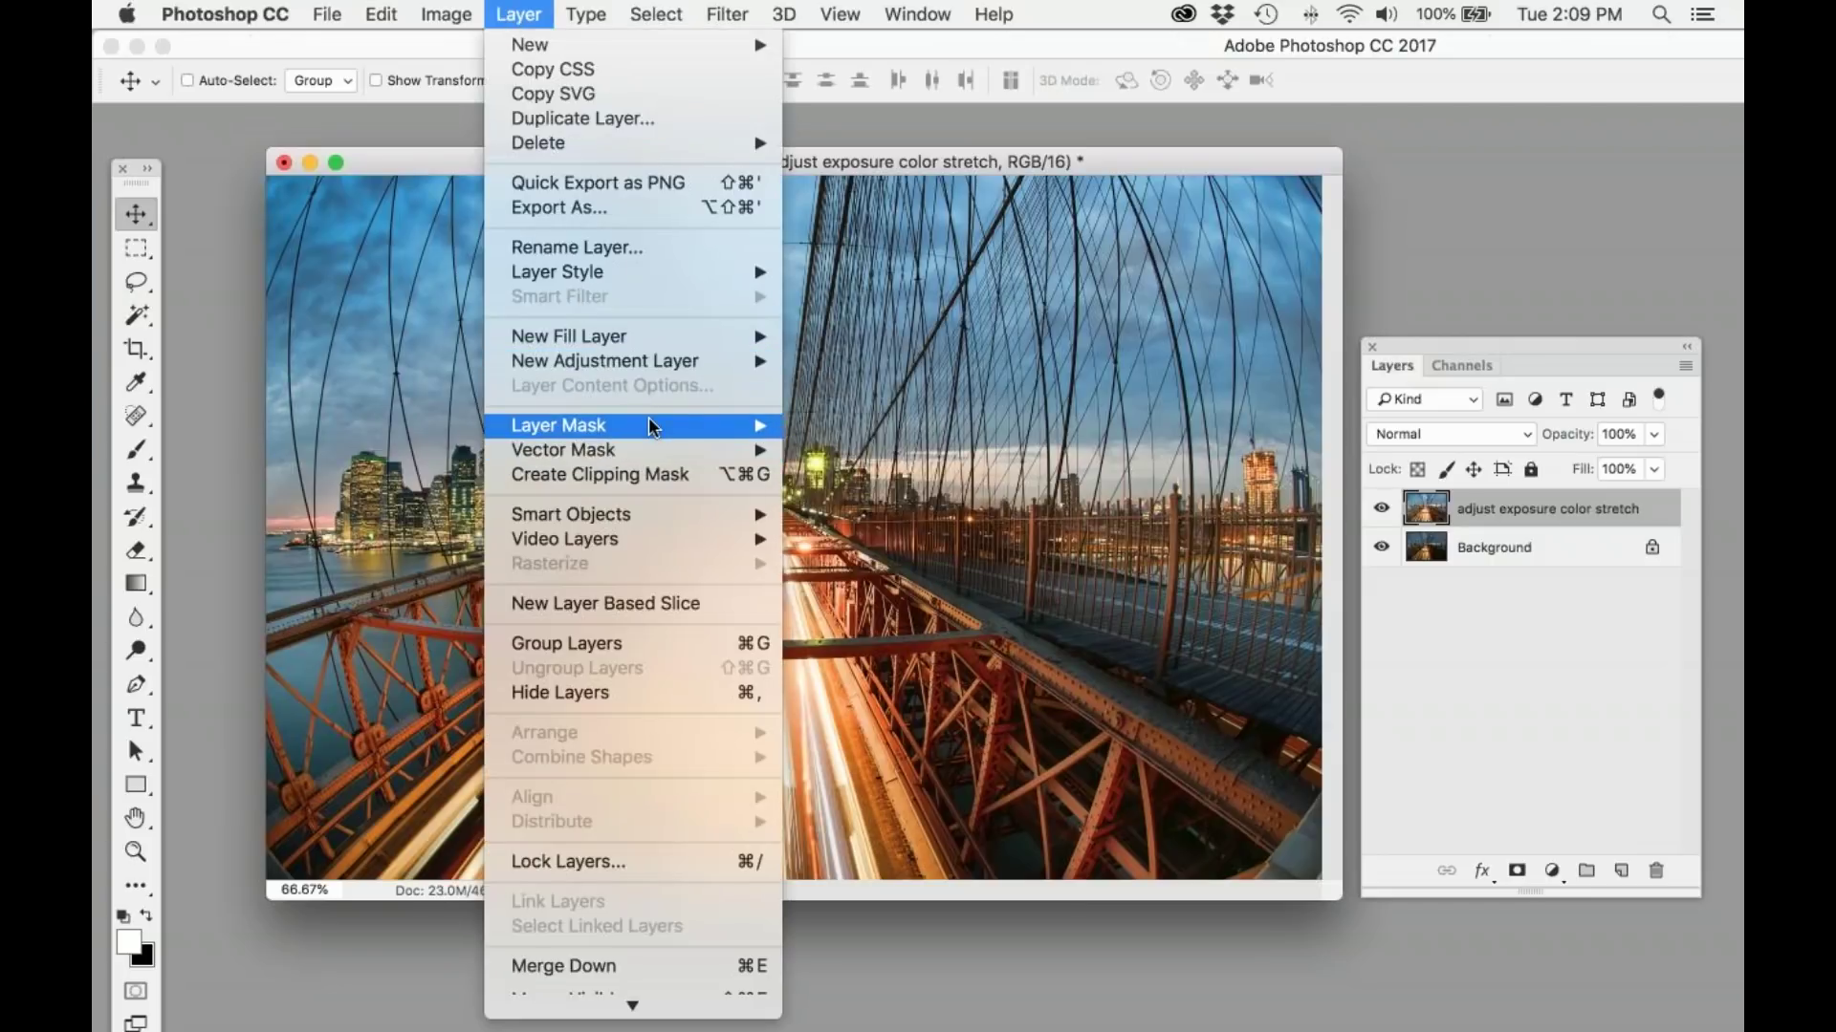
mouse_move(648, 421)
click(845, 455)
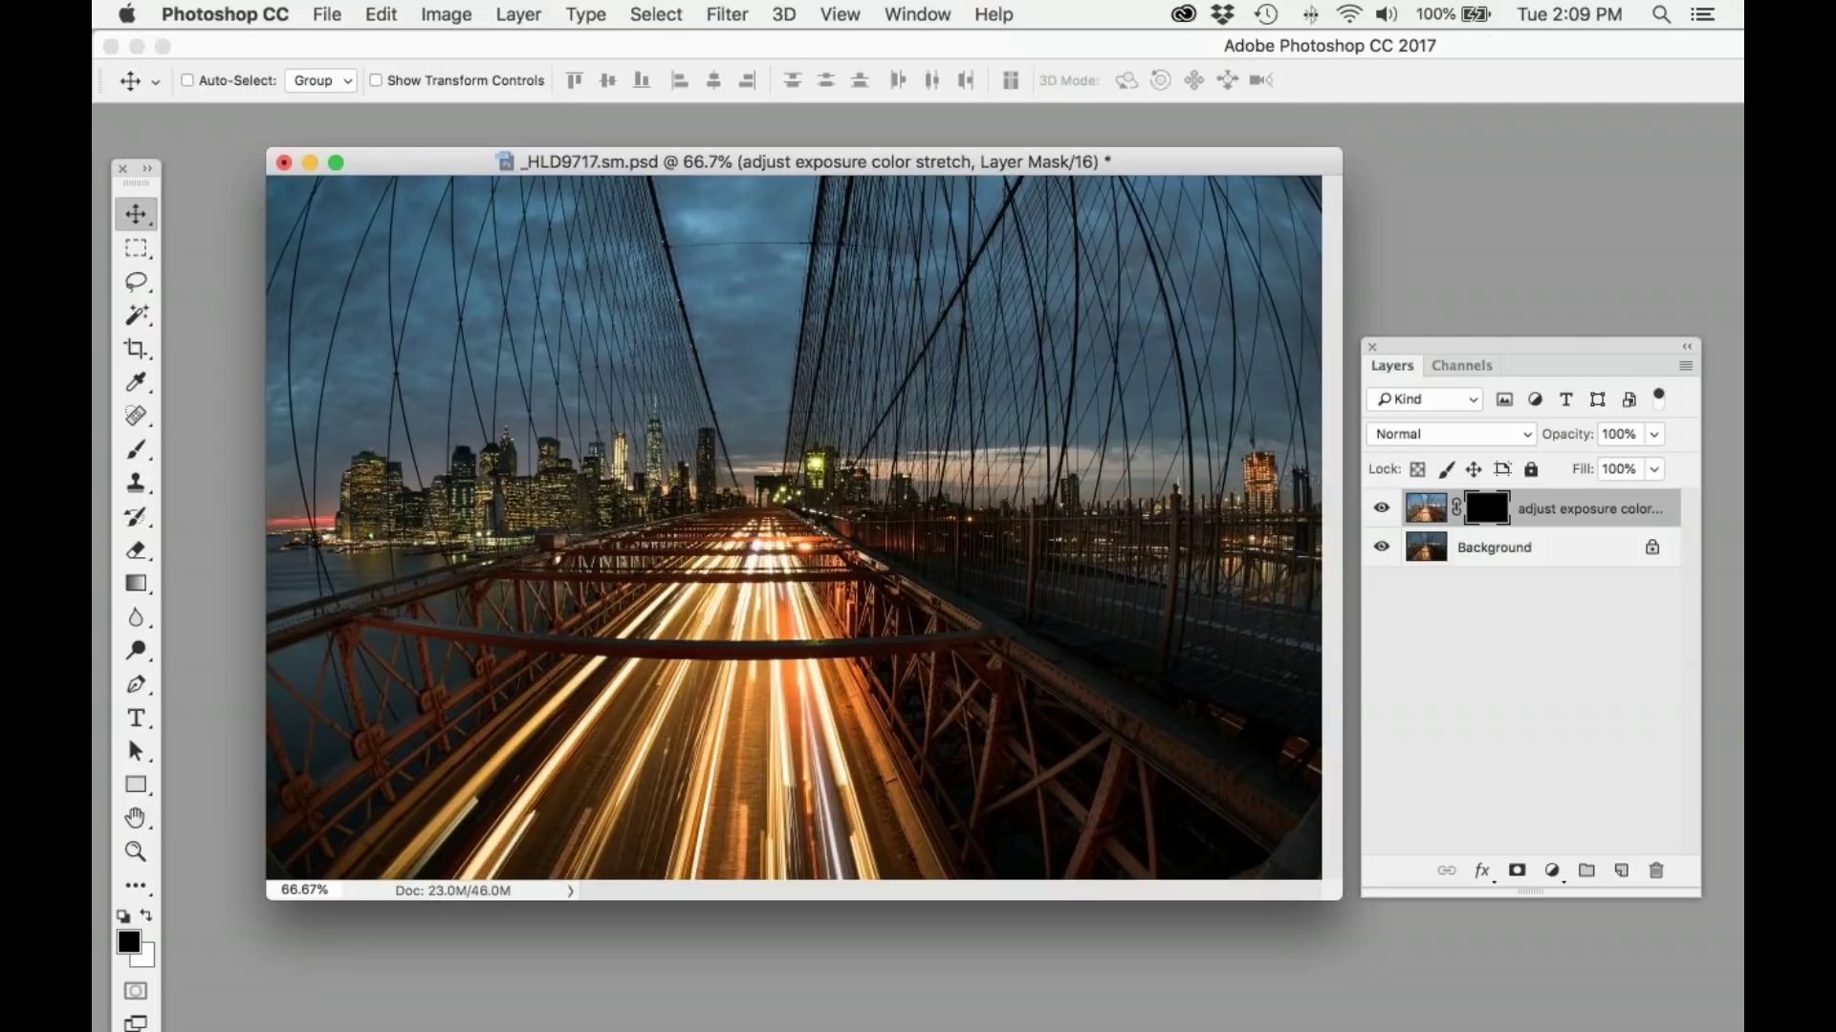
Step: Paint white with the Brush on the mask over the skyline, water and bridge girders on both sides of the road
click(138, 452)
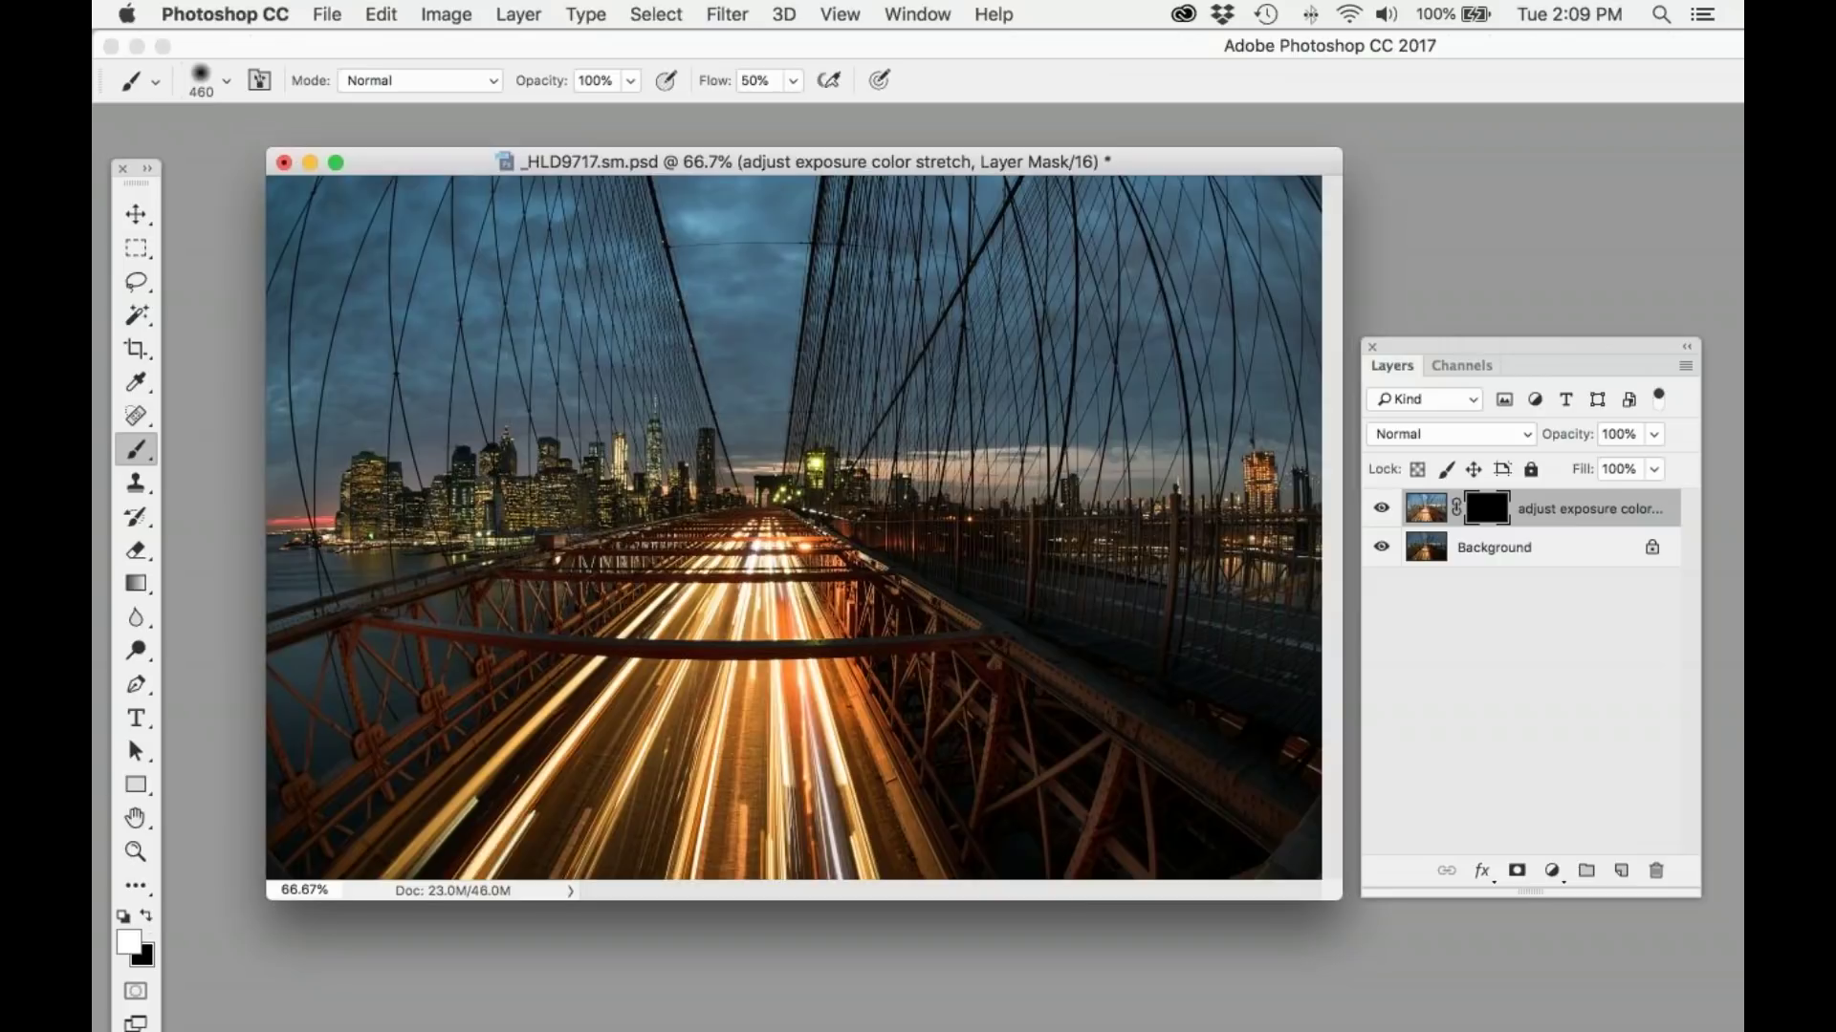
mouse_move(535, 478)
mouse_down()
mouse_move(401, 516)
mouse_move(335, 592)
mouse_move(315, 641)
mouse_move(411, 669)
mouse_up()
mouse_move(976, 536)
mouse_down()
mouse_move(1393, 554)
mouse_move(1099, 713)
mouse_move(1071, 822)
mouse_move(984, 765)
mouse_up()
mouse_move(745, 612)
mouse_down()
mouse_move(526, 621)
mouse_move(278, 851)
mouse_up()
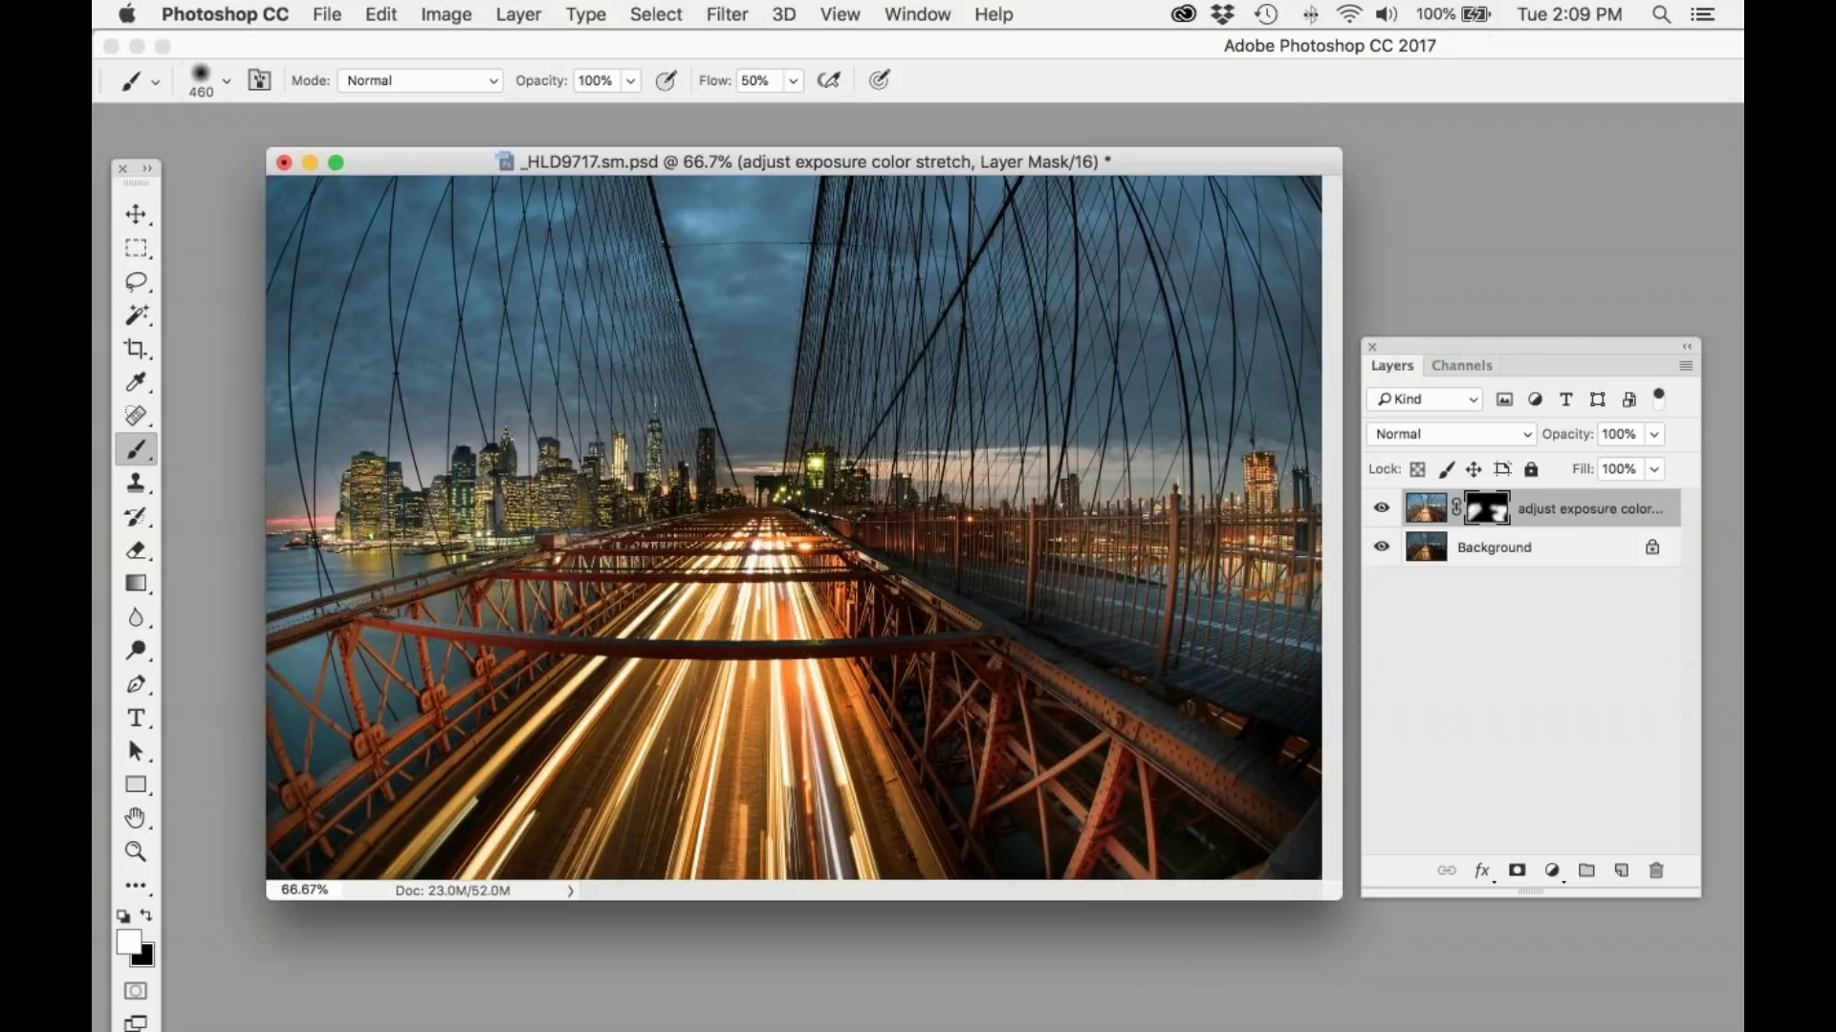
Step: Paint the mask over the sky with a 1040 px brush at 45% opacity, and compare the layer hidden and shown
click(227, 82)
drag(382, 157, 382, 156)
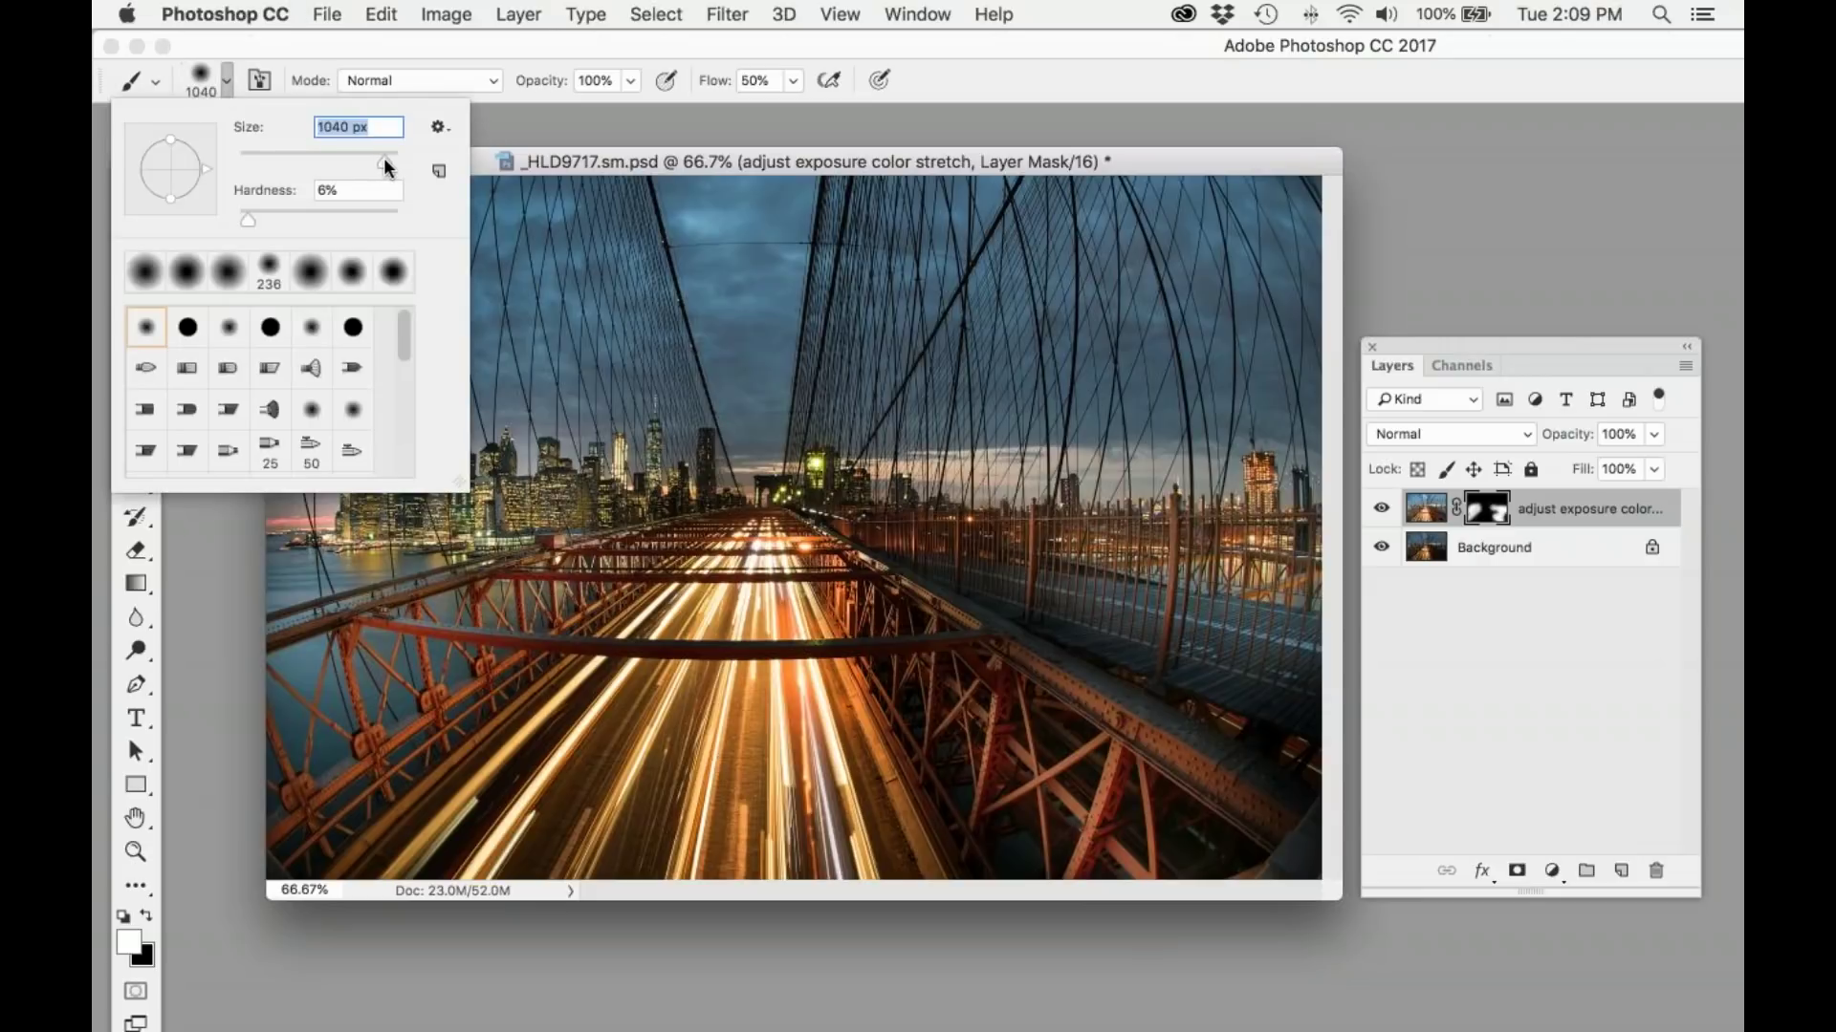
drag(633, 81, 564, 103)
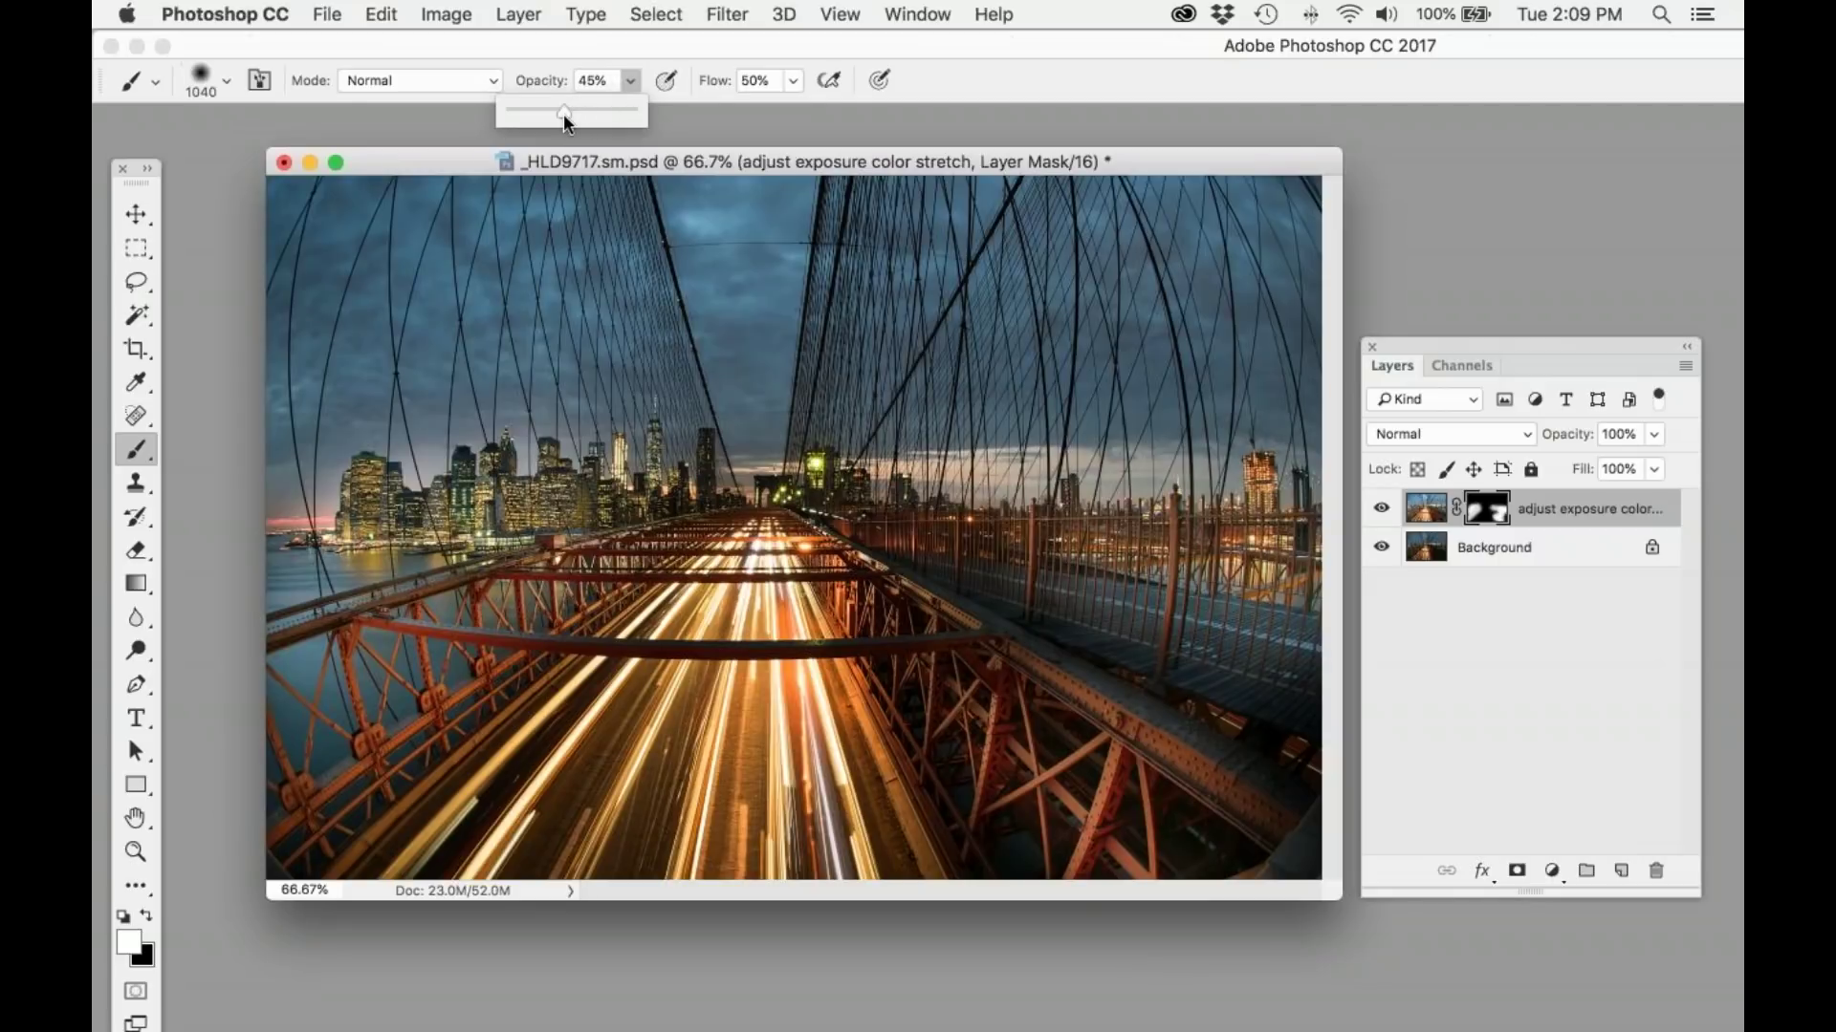
mouse_move(488, 306)
mouse_down()
mouse_move(1195, 248)
mouse_move(1215, 211)
mouse_up()
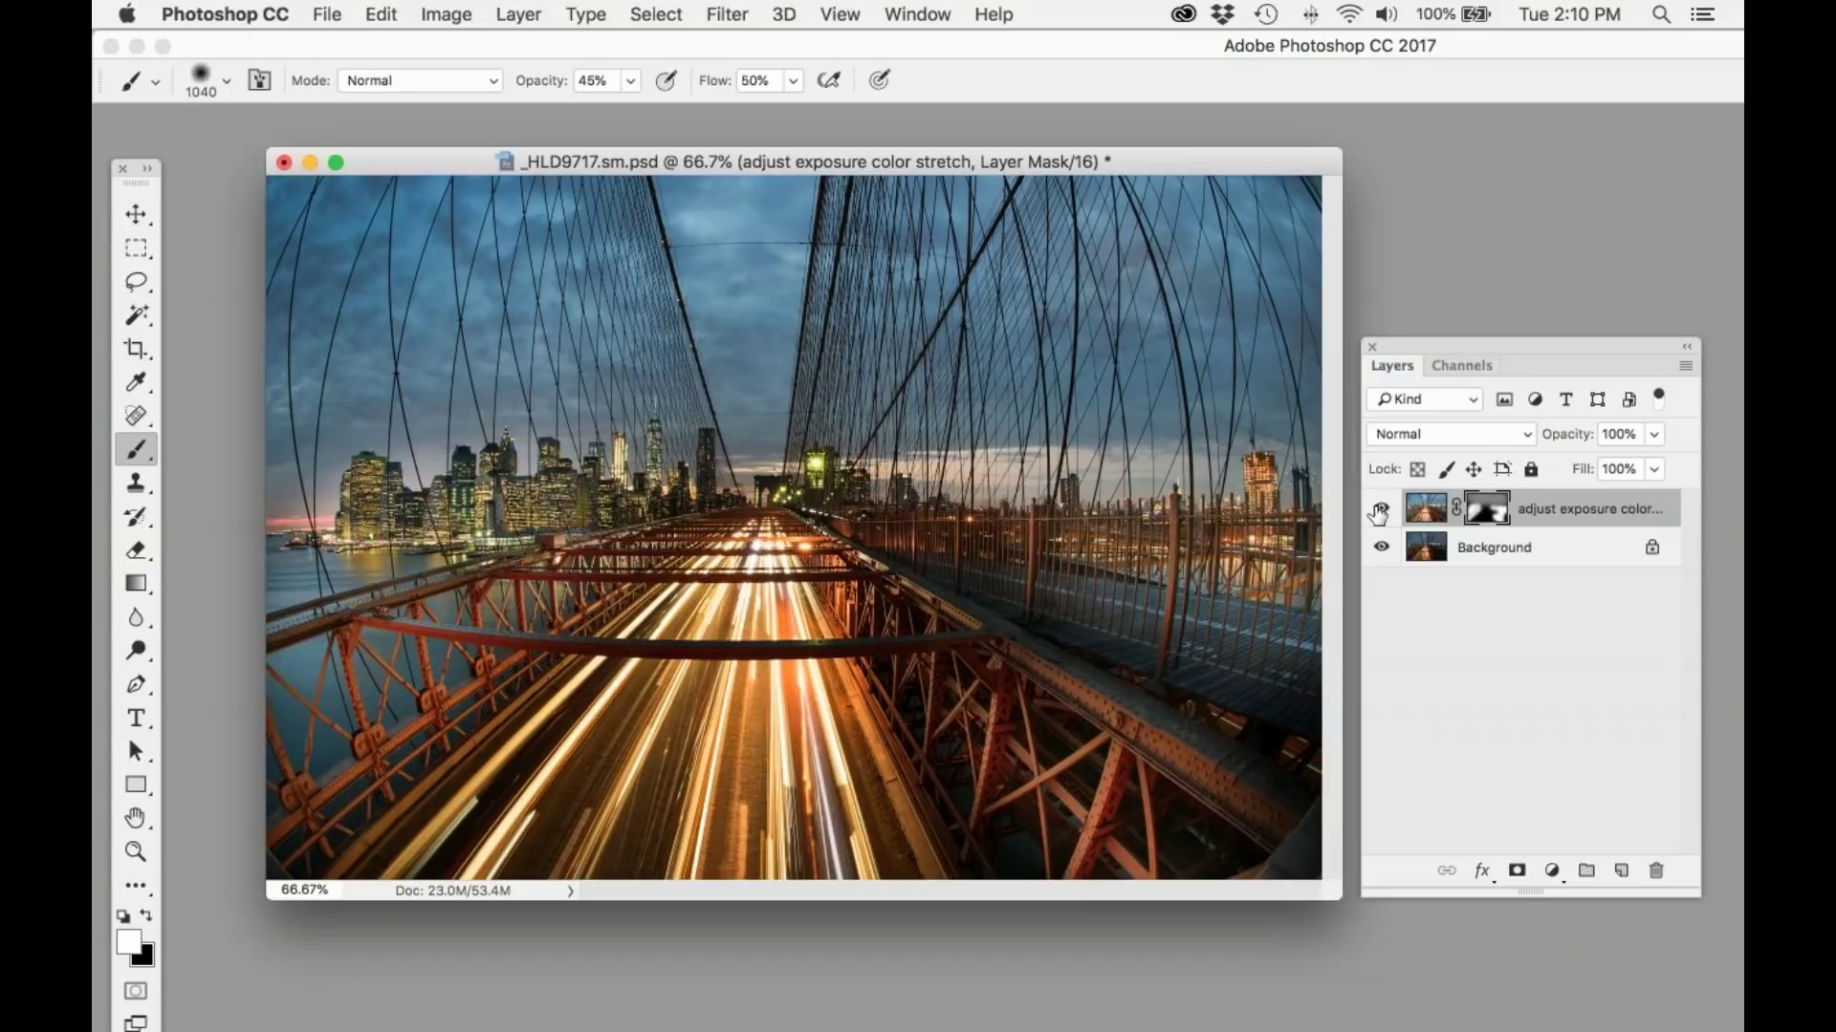
click(1379, 514)
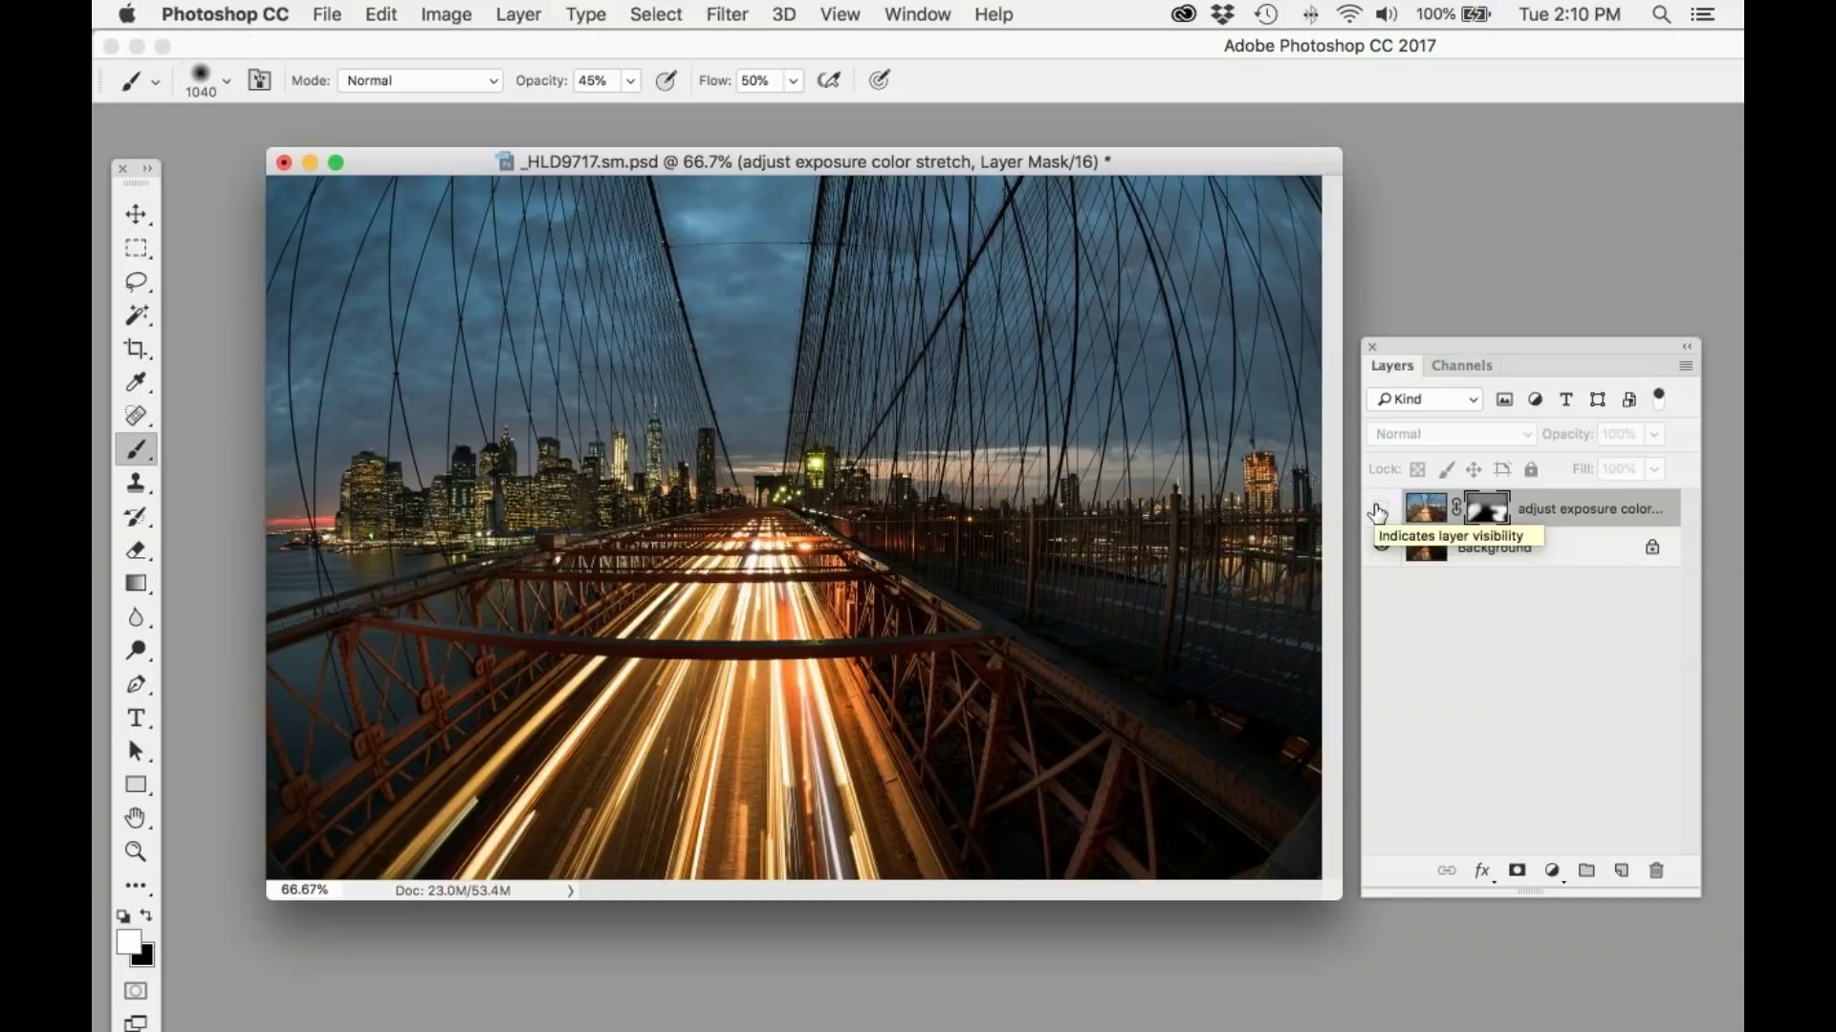
click(1379, 515)
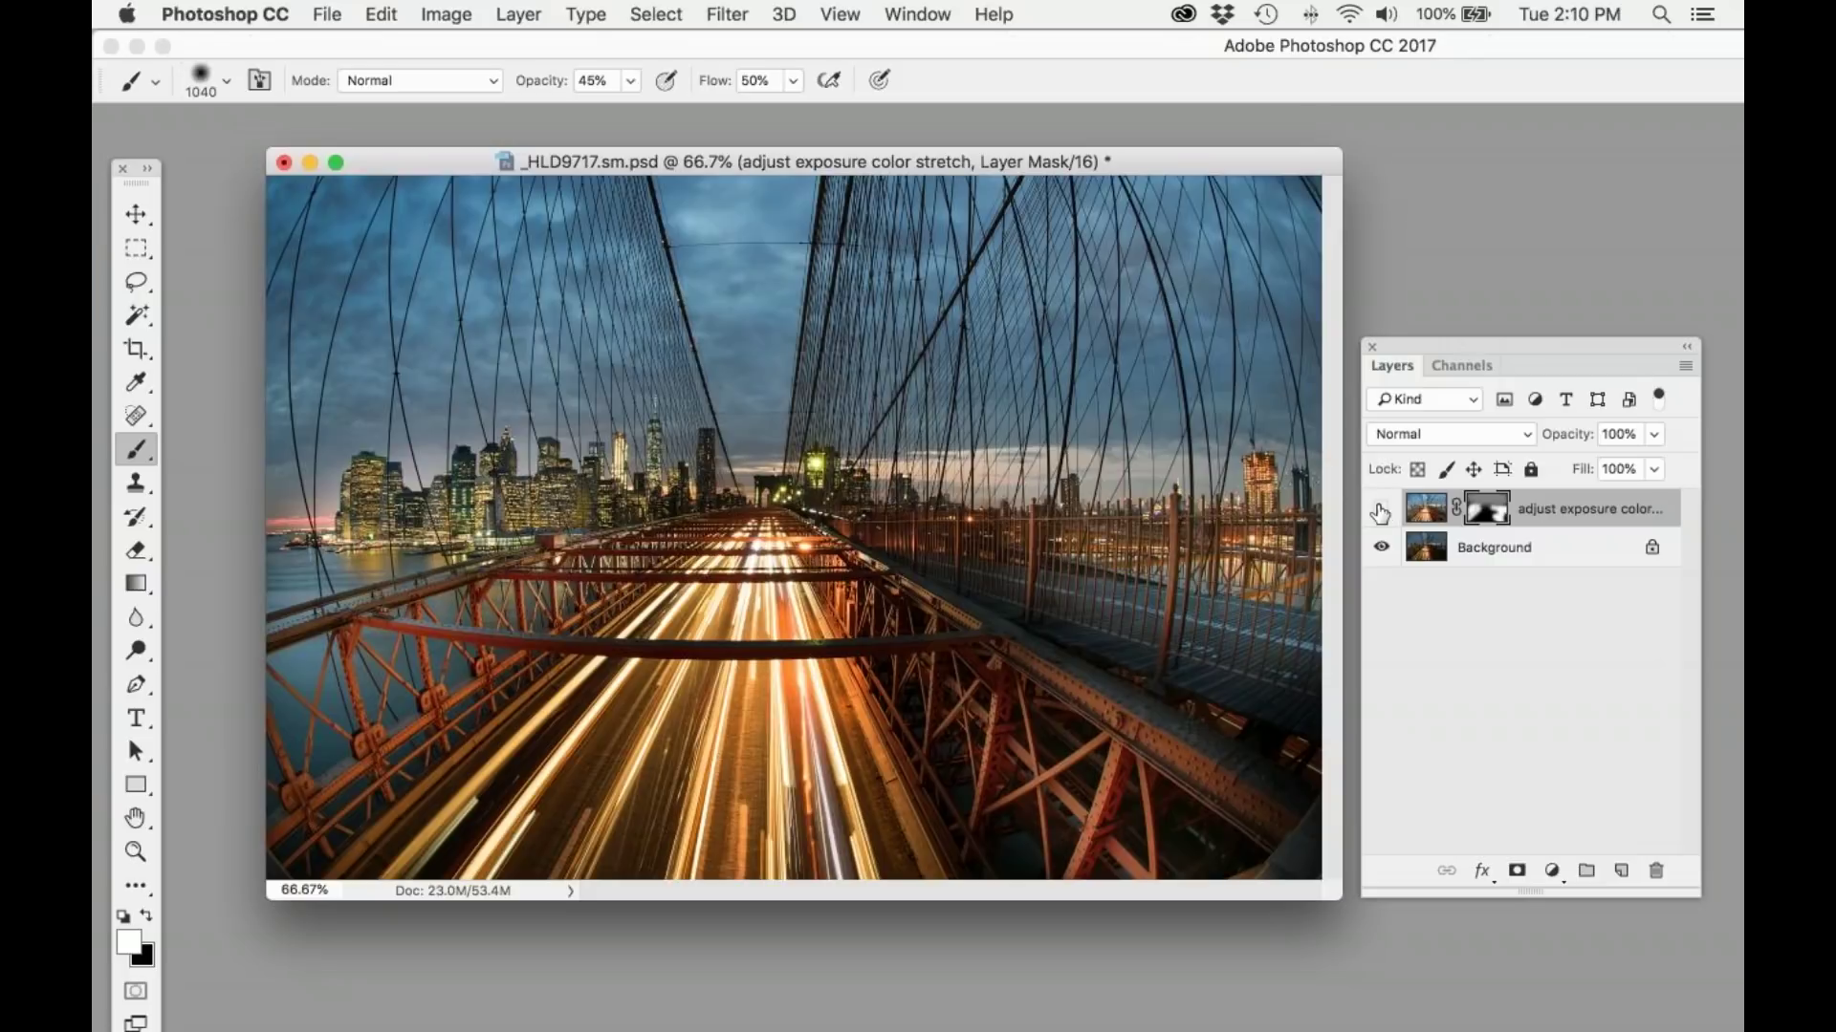
Step: Compare the image with the "adjust exposure color stretch" layer hidden and shown, and inspect its layer mask on its own
click(1381, 509)
click(1381, 509)
alt+click(1487, 508)
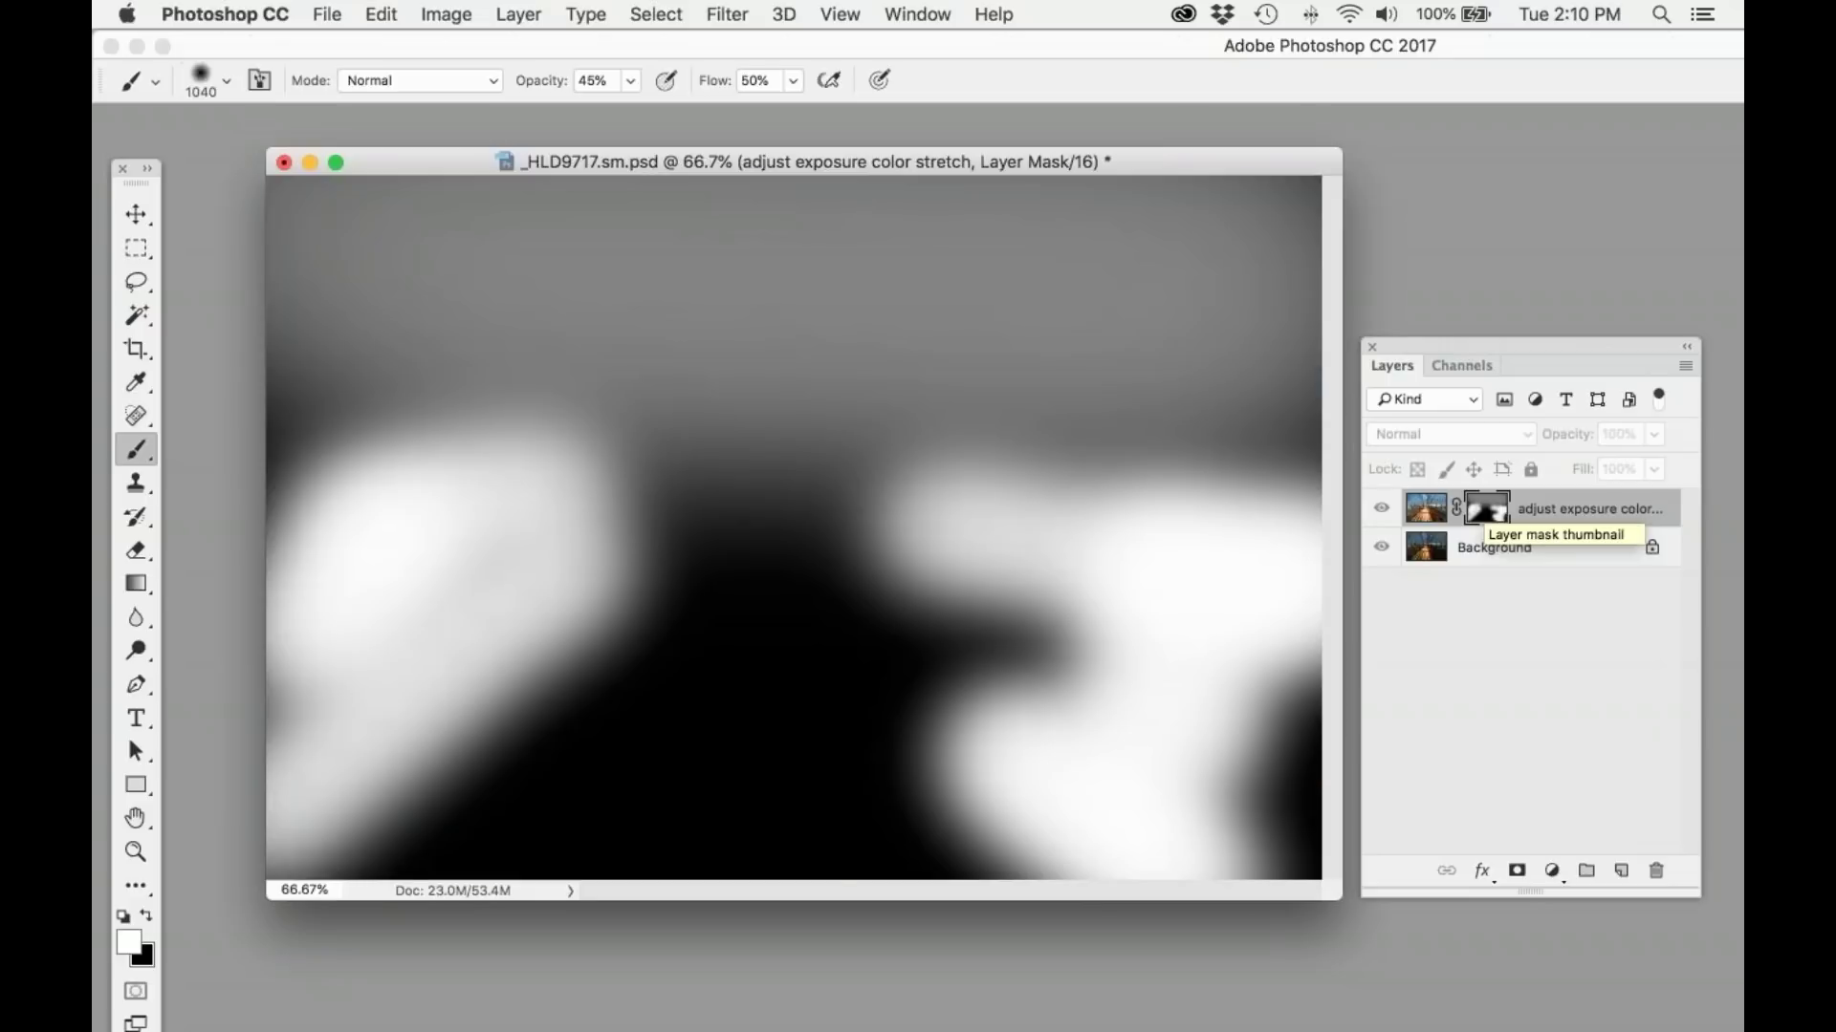
alt+click(1487, 509)
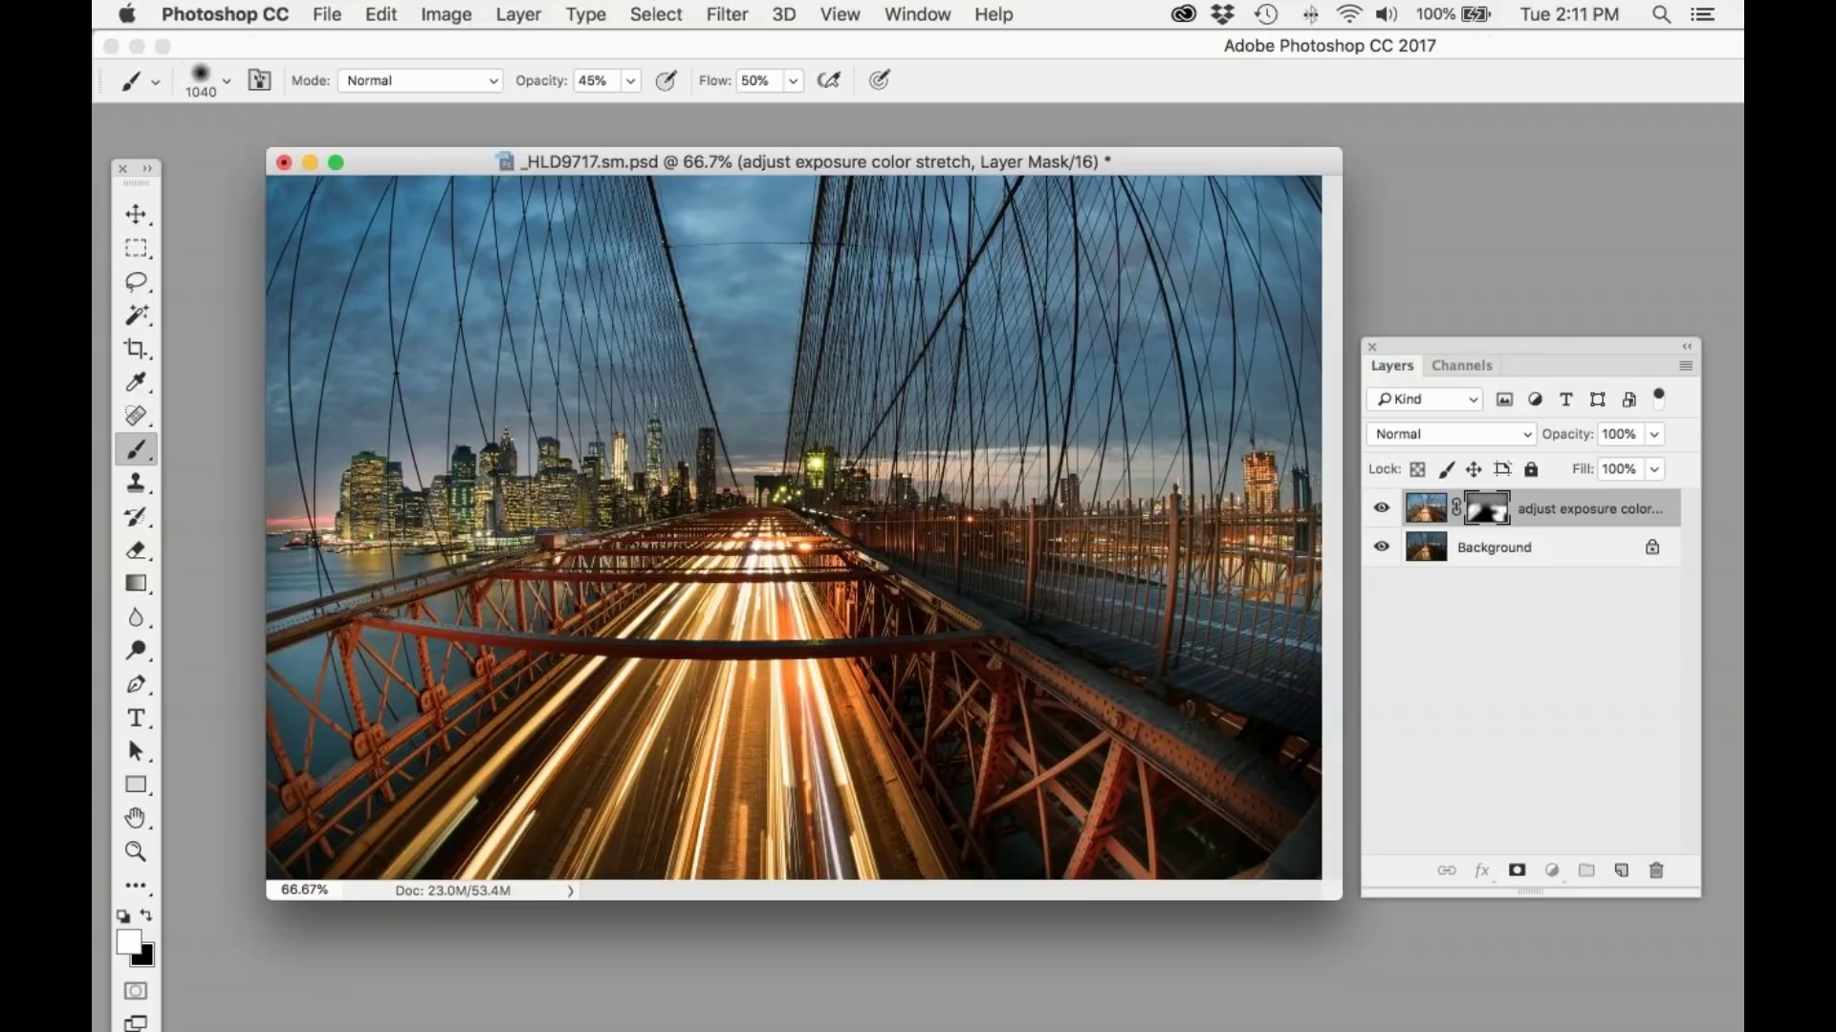
Step: Duplicate the Background layer as "Background copy" and move the copy to the top of the layer stack
key(alt+bracketleft)
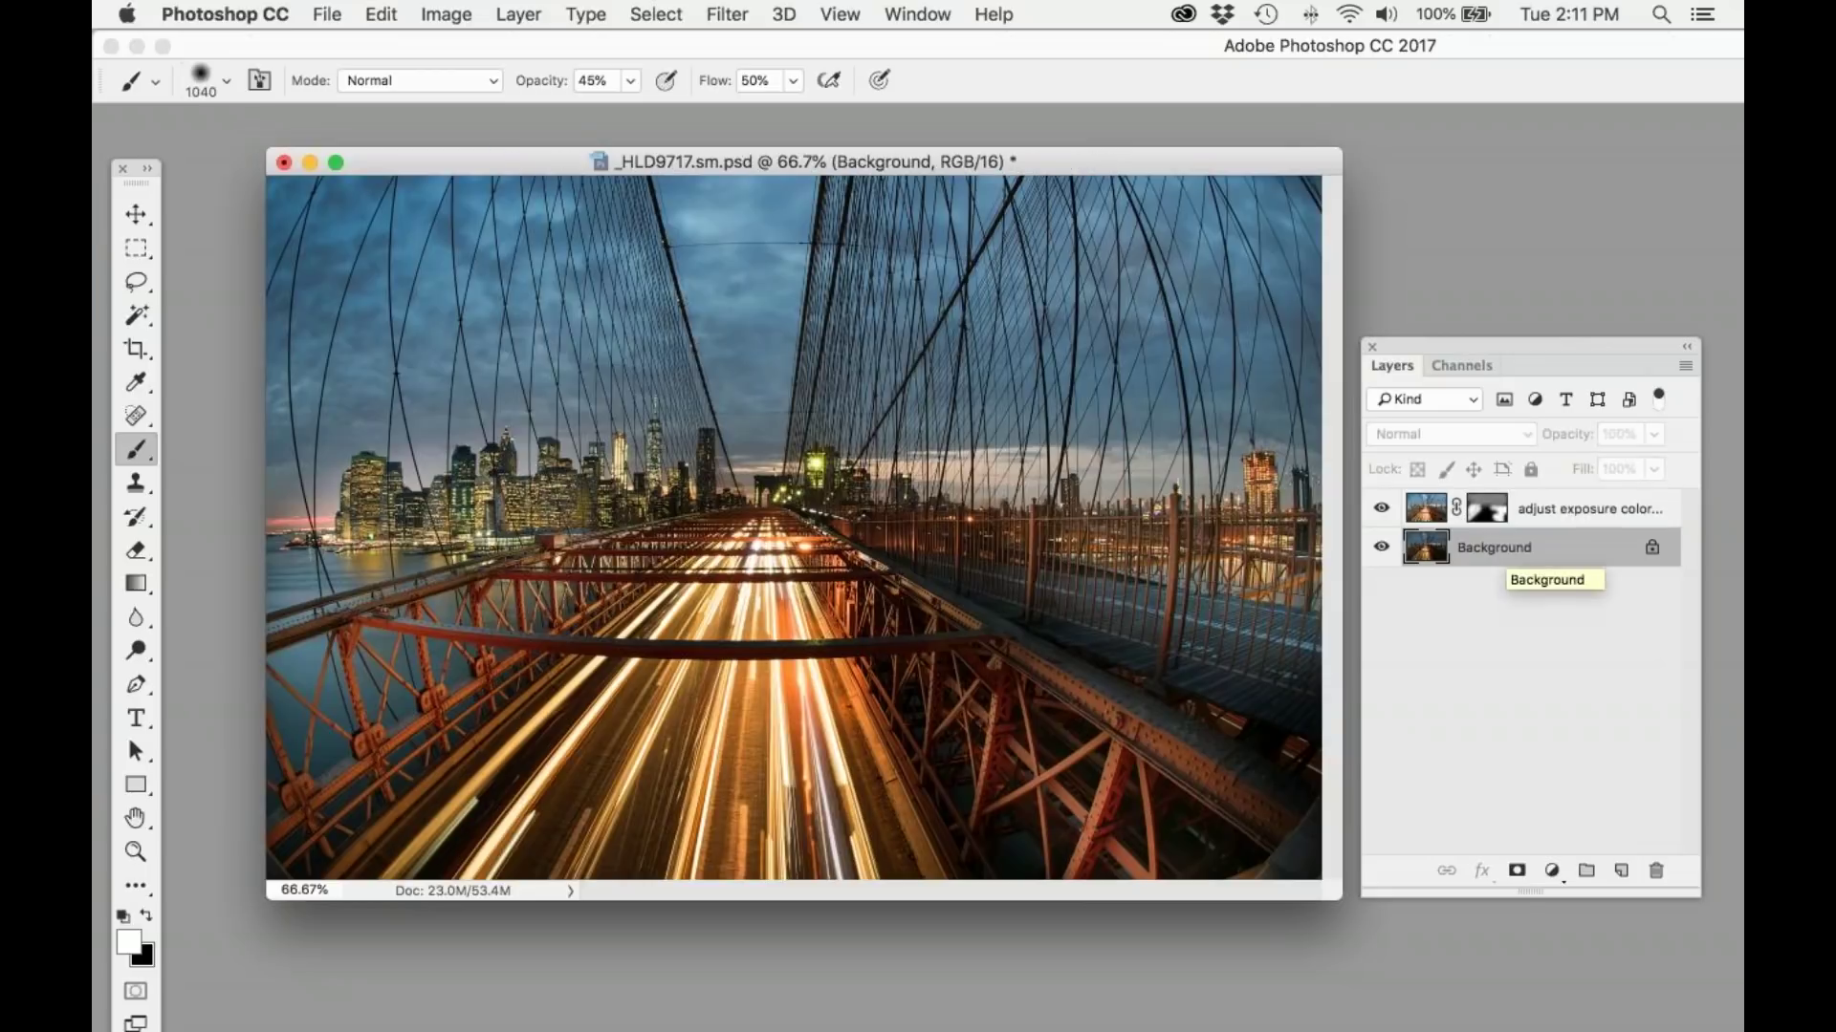
click(517, 14)
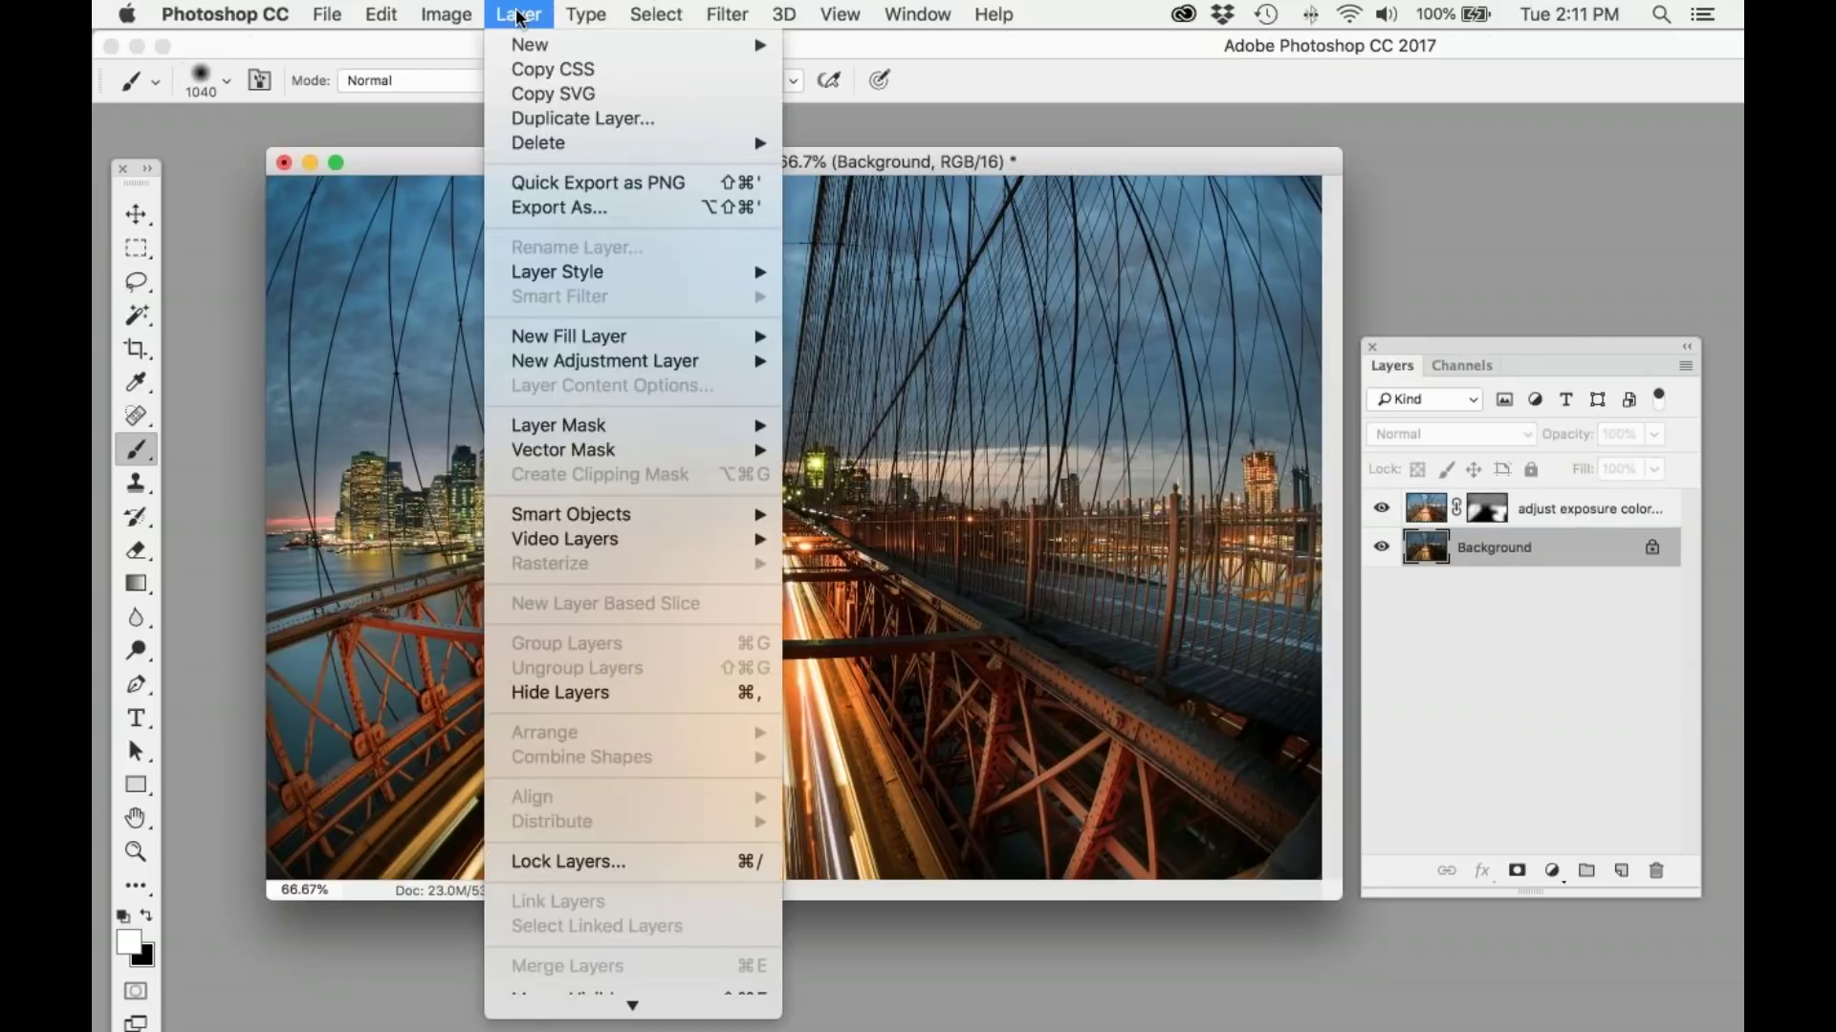
click(587, 118)
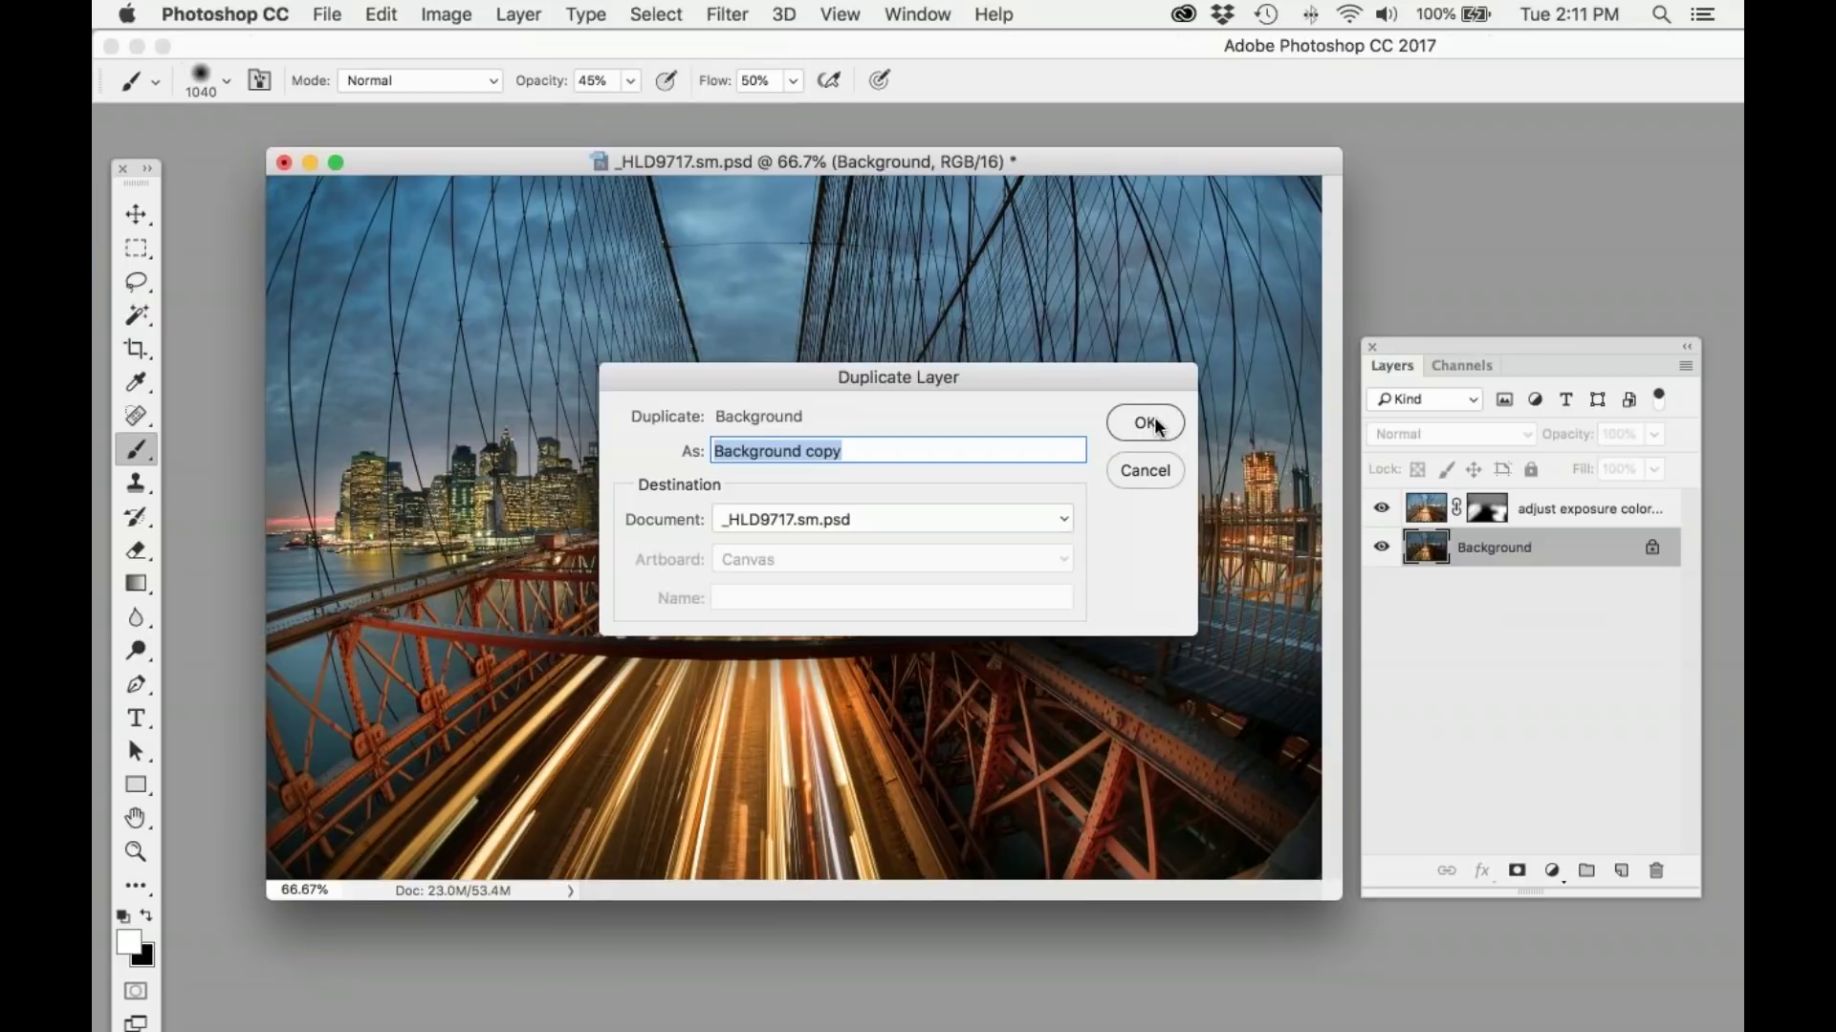
click(1155, 424)
drag(1529, 508, 1495, 490)
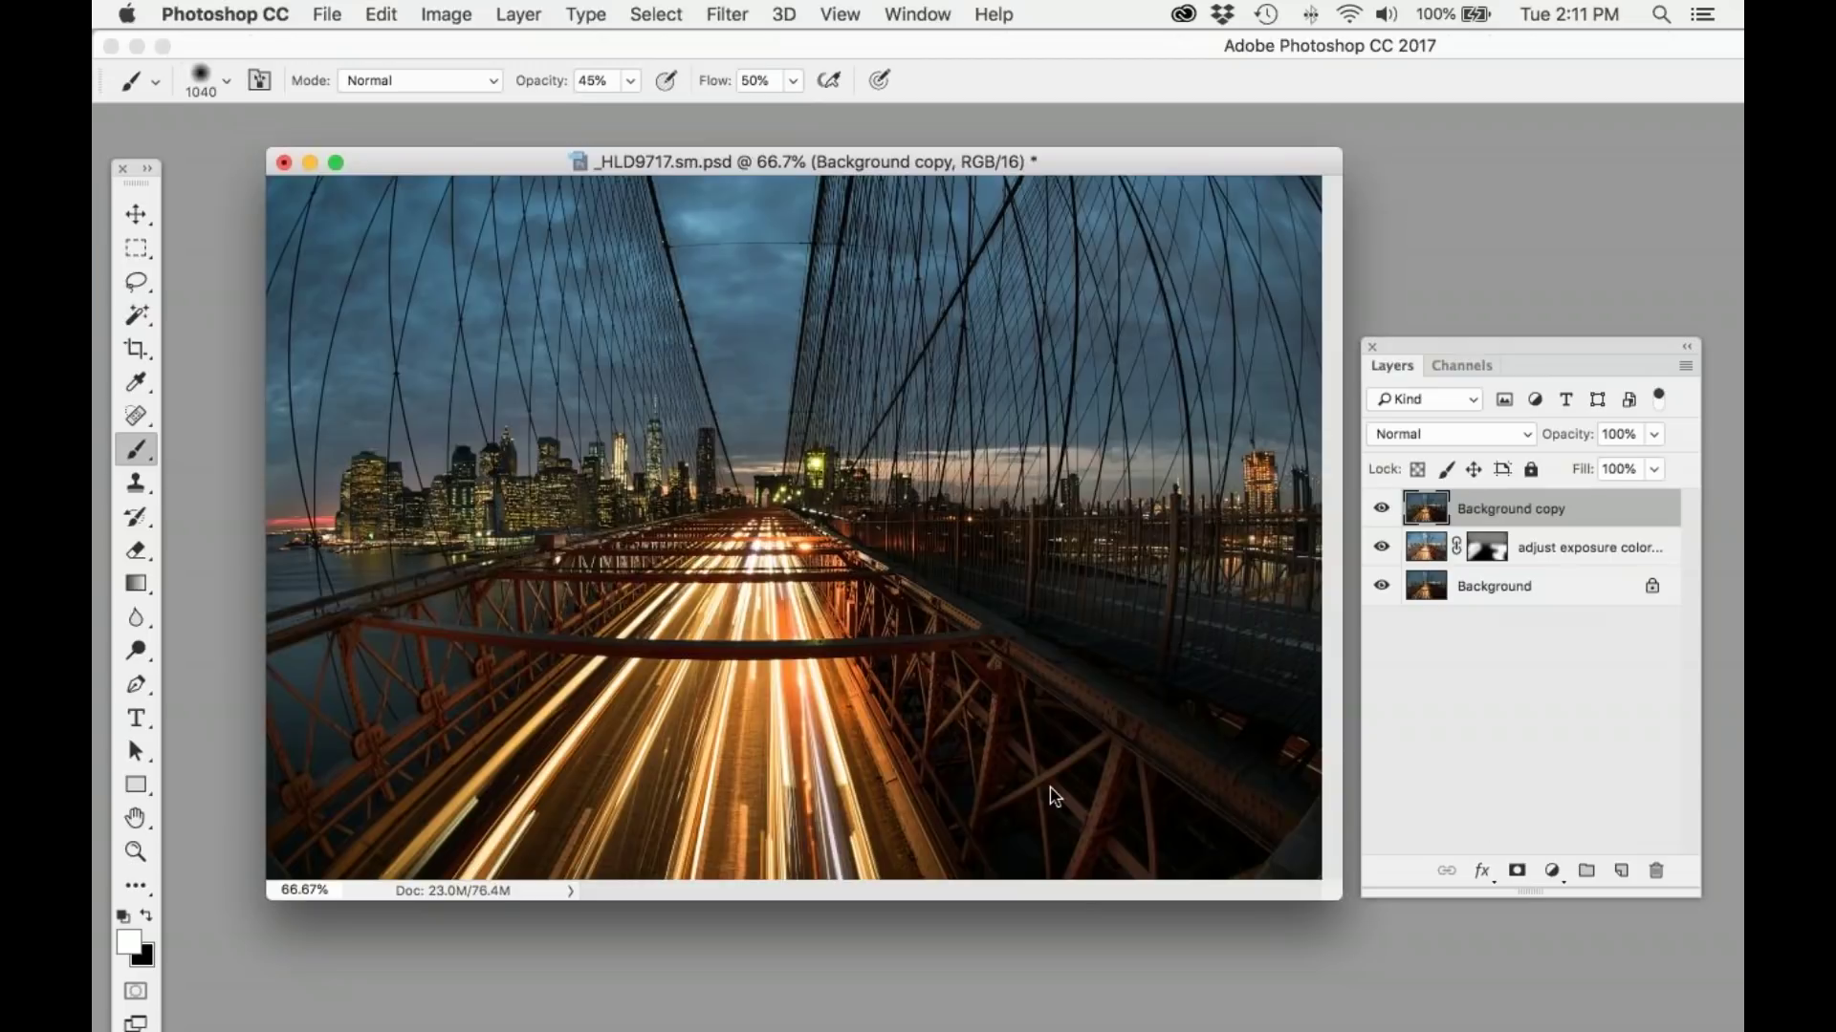
Step: Send the Background copy layer to Topaz Studio and launch the Topaz Adjust 5 plug-in from there
click(727, 15)
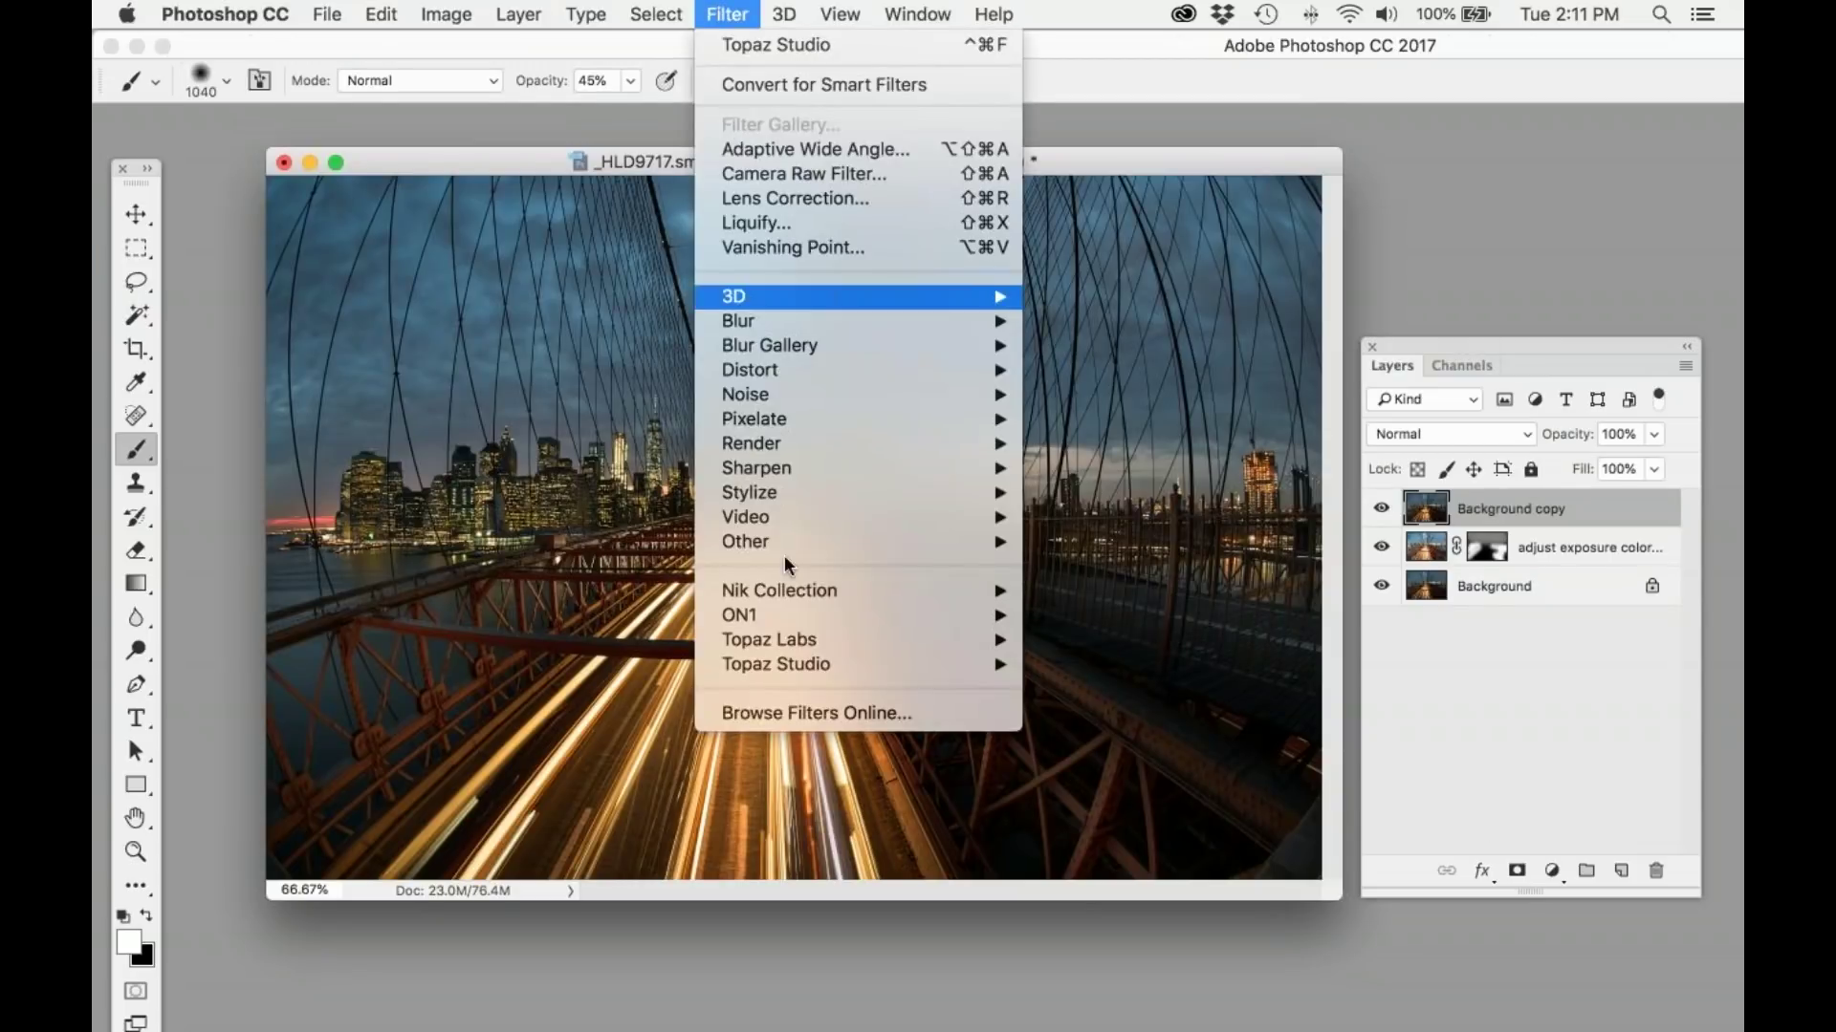
mouse_move(893, 665)
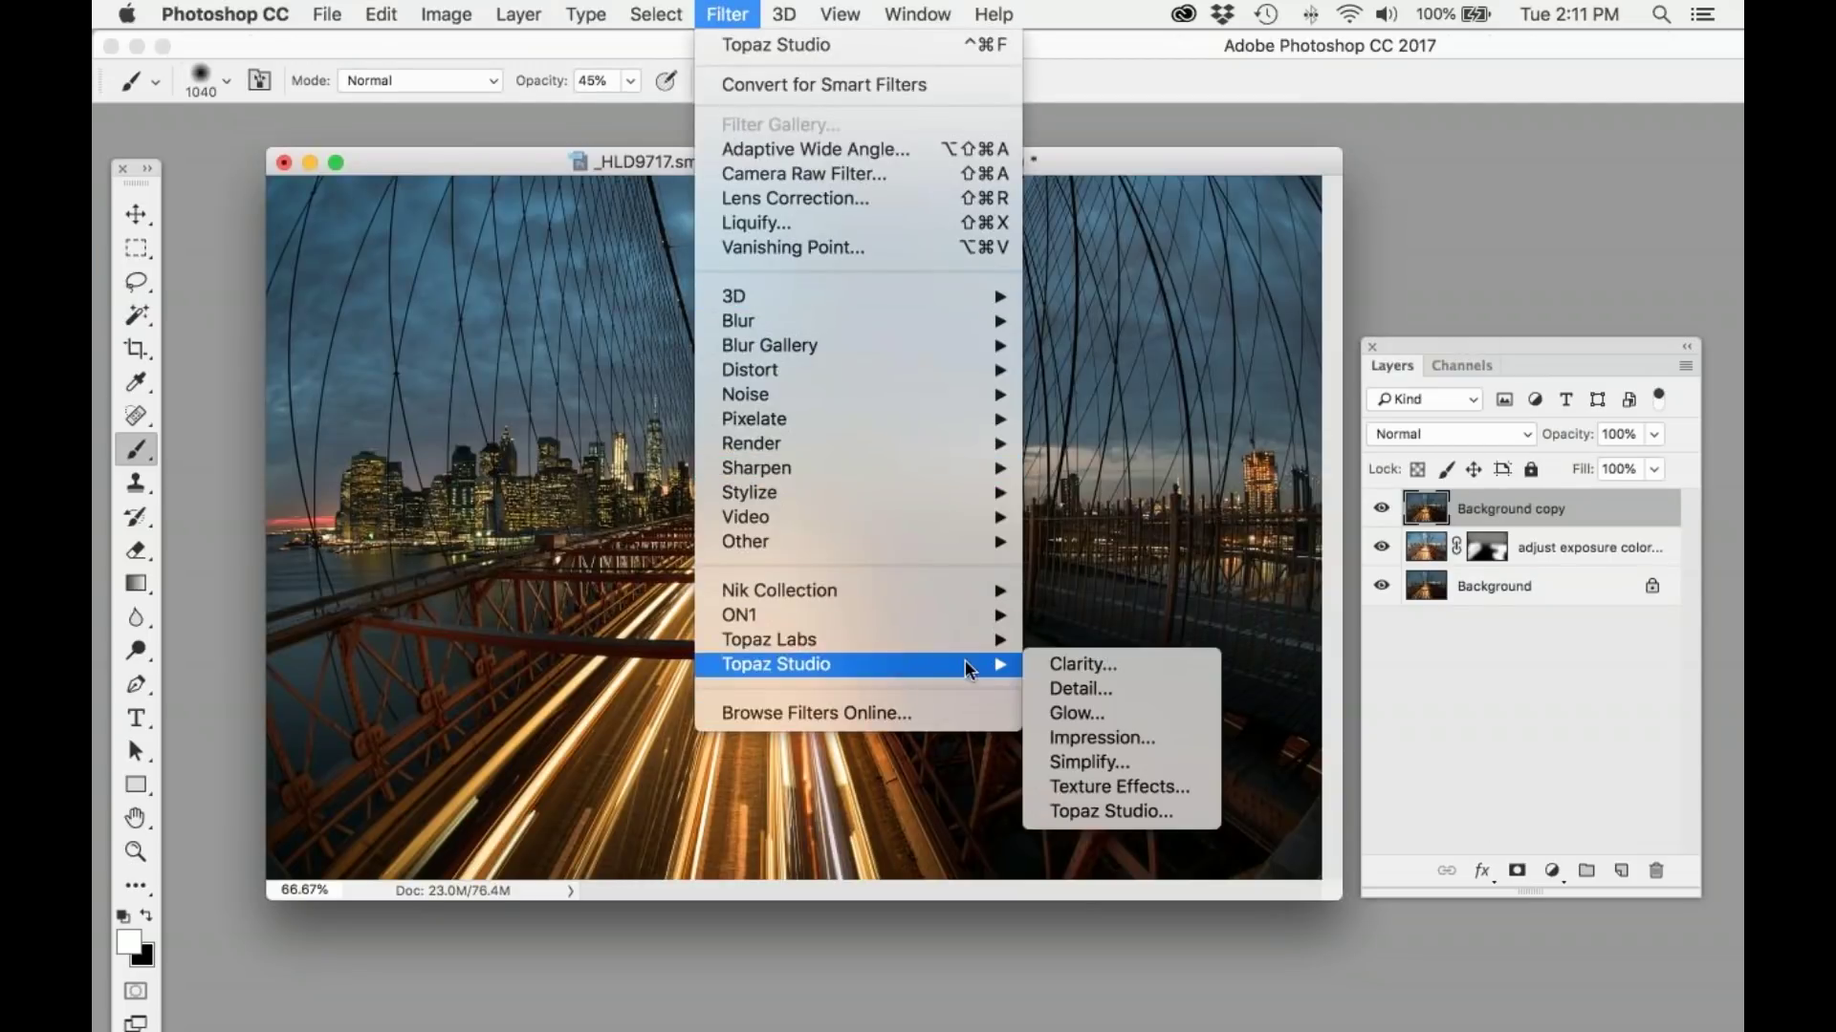
click(1080, 811)
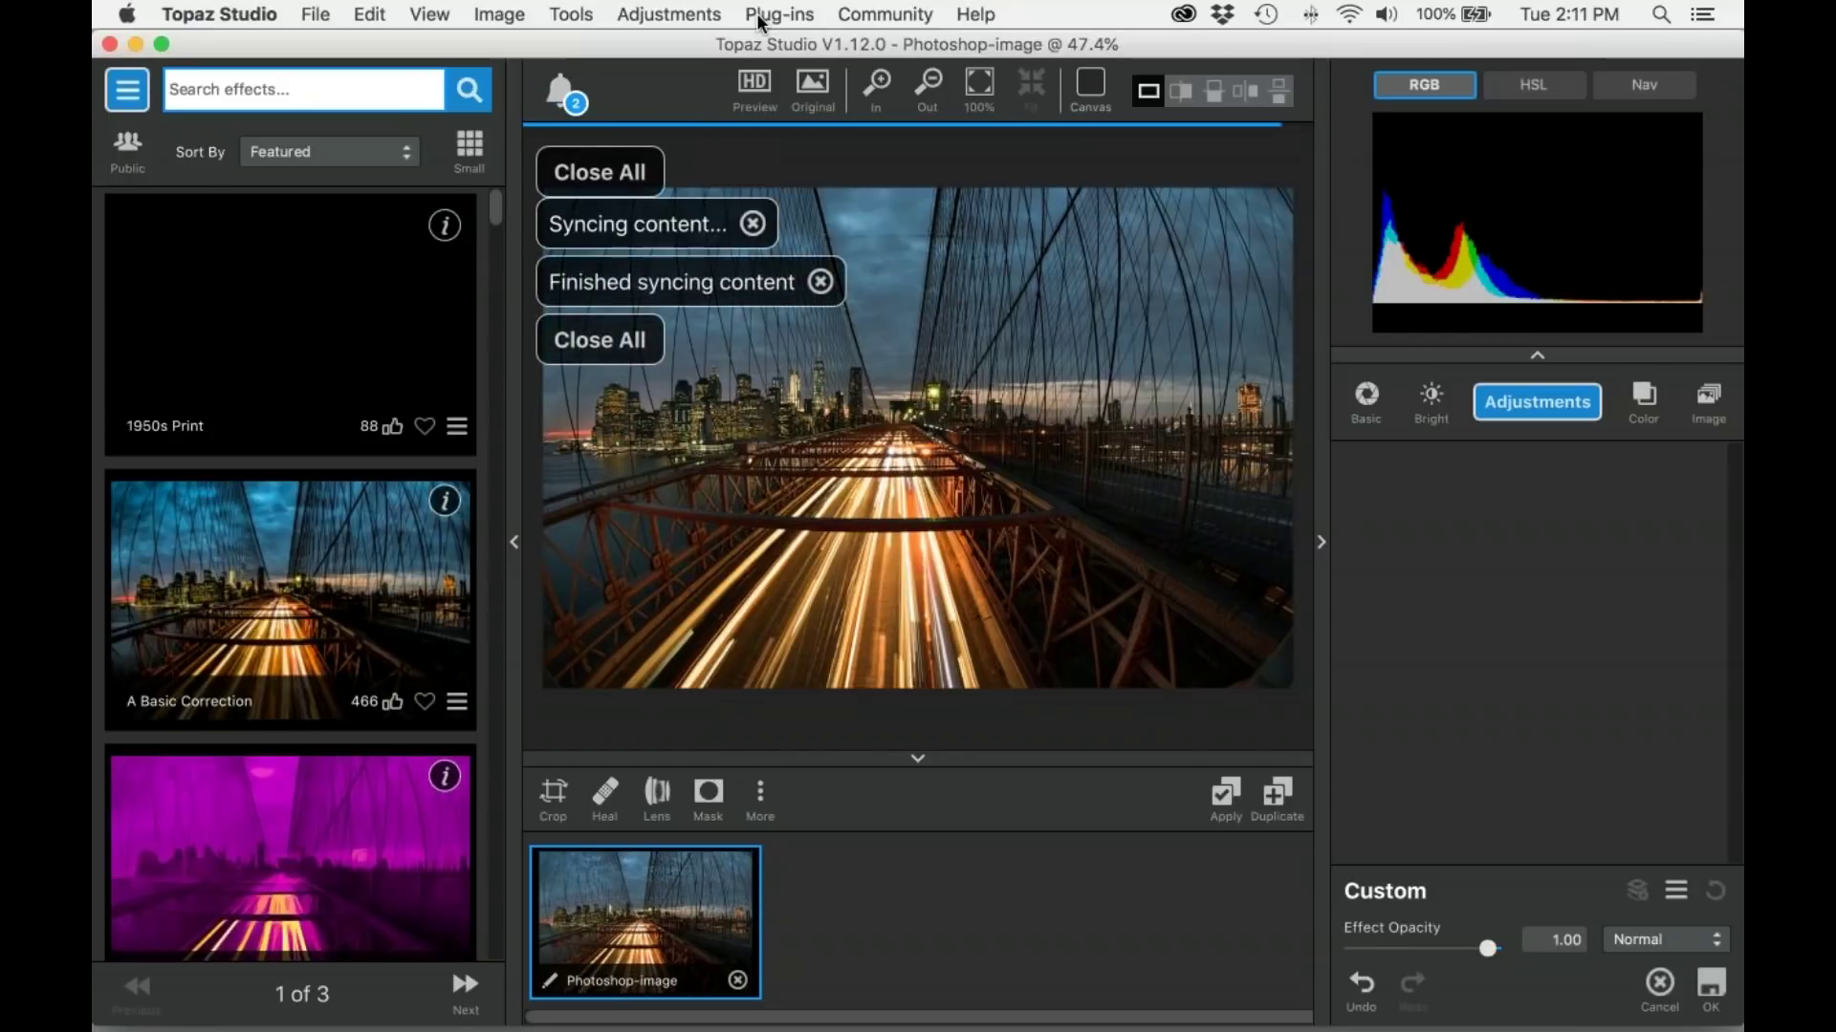
click(760, 15)
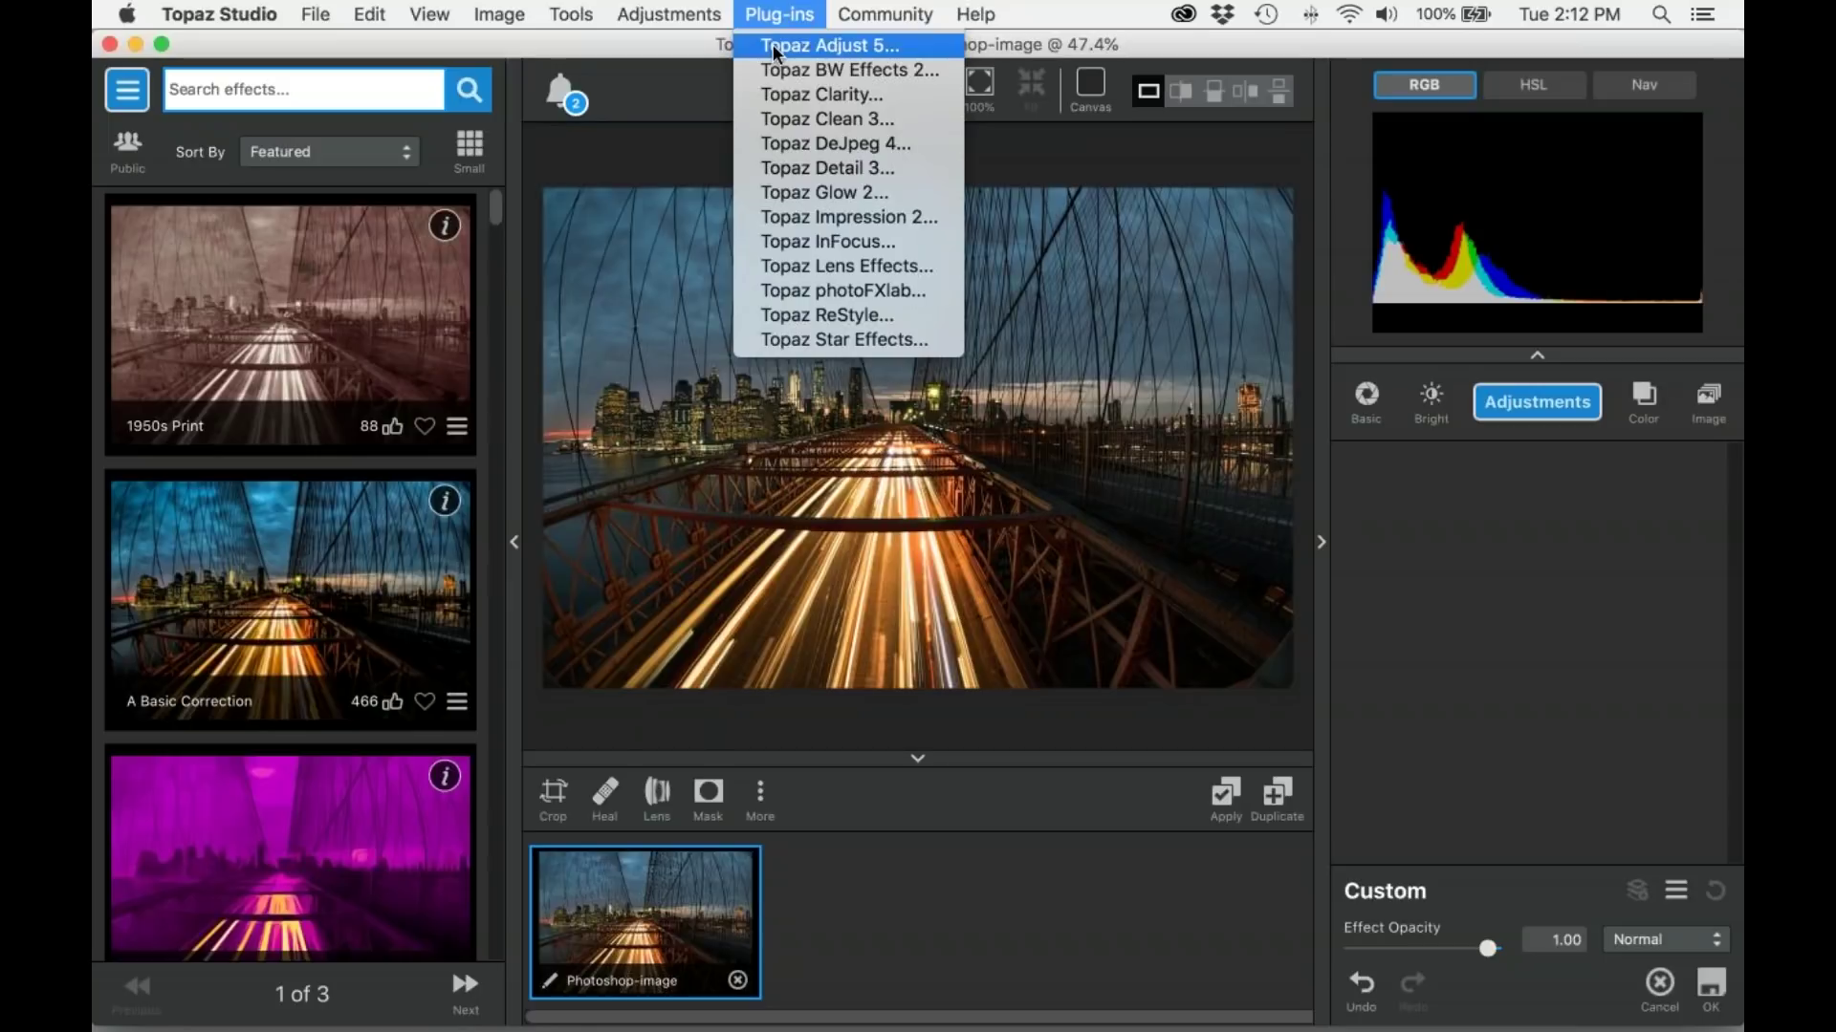
click(773, 48)
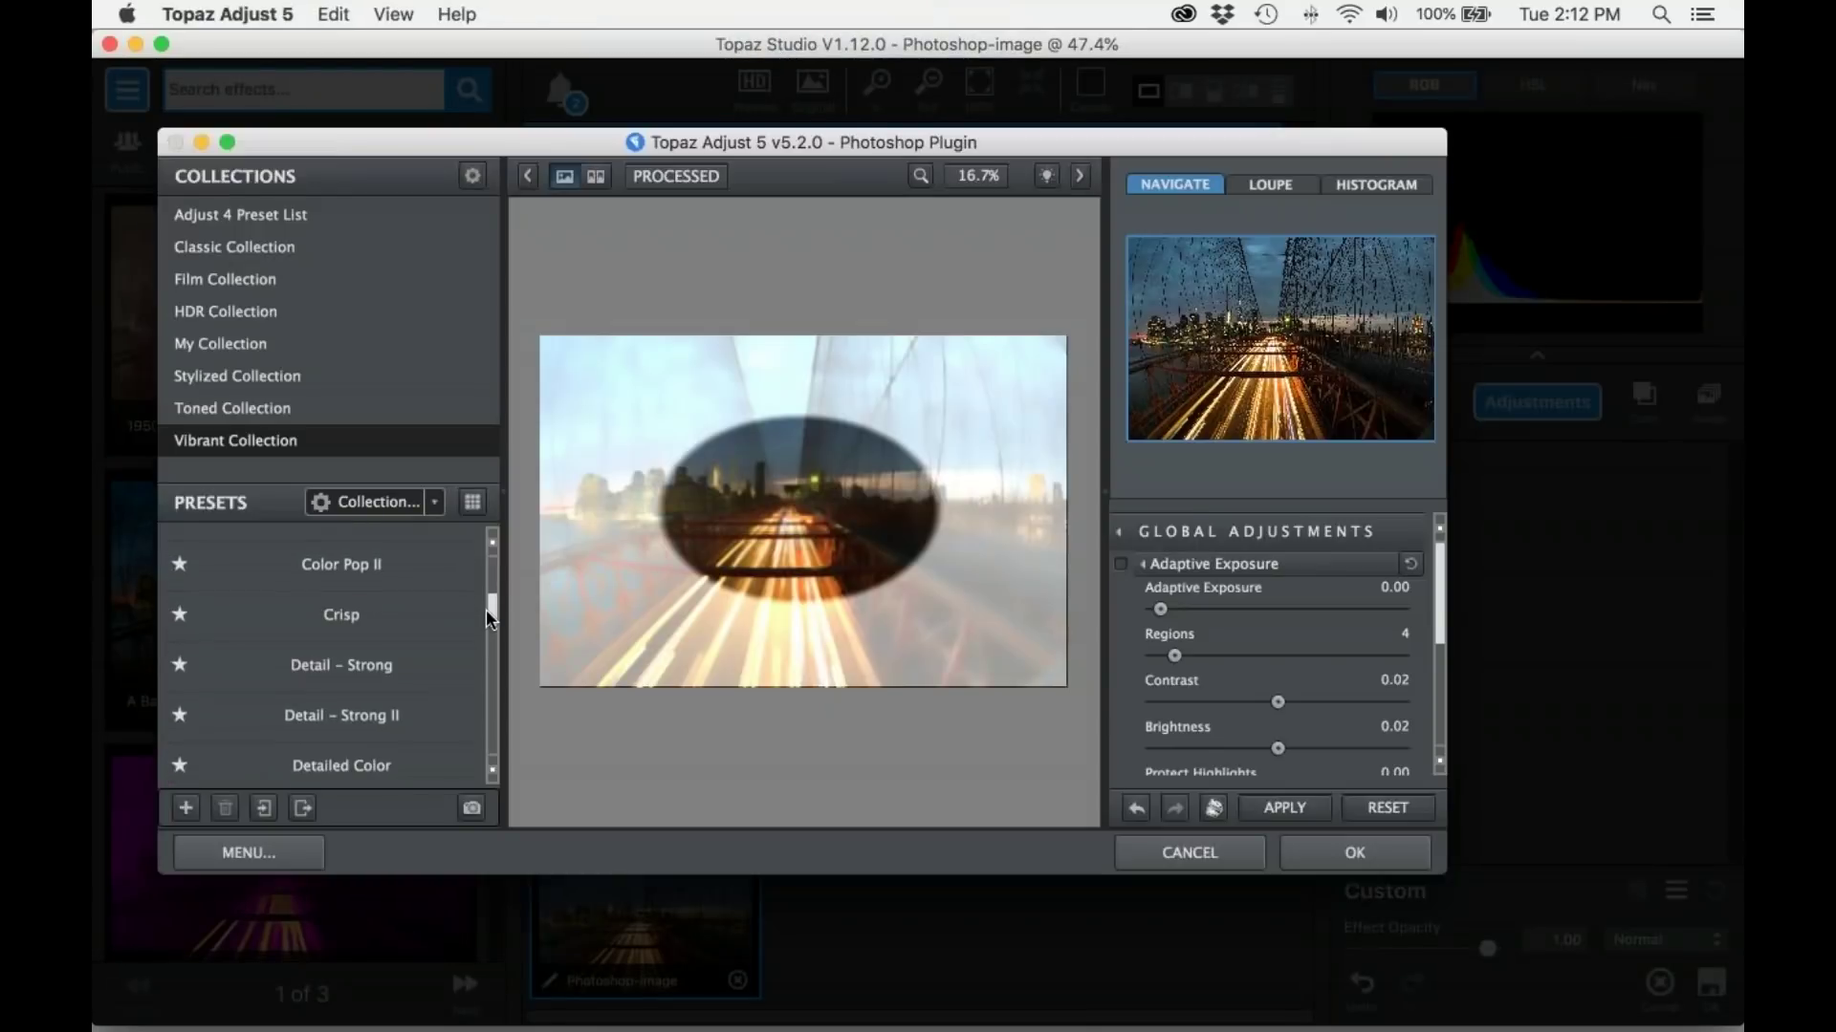
Step: Apply the Detail – Strong II preset from the Vibrant Collection and return the result to Photoshop
click(473, 716)
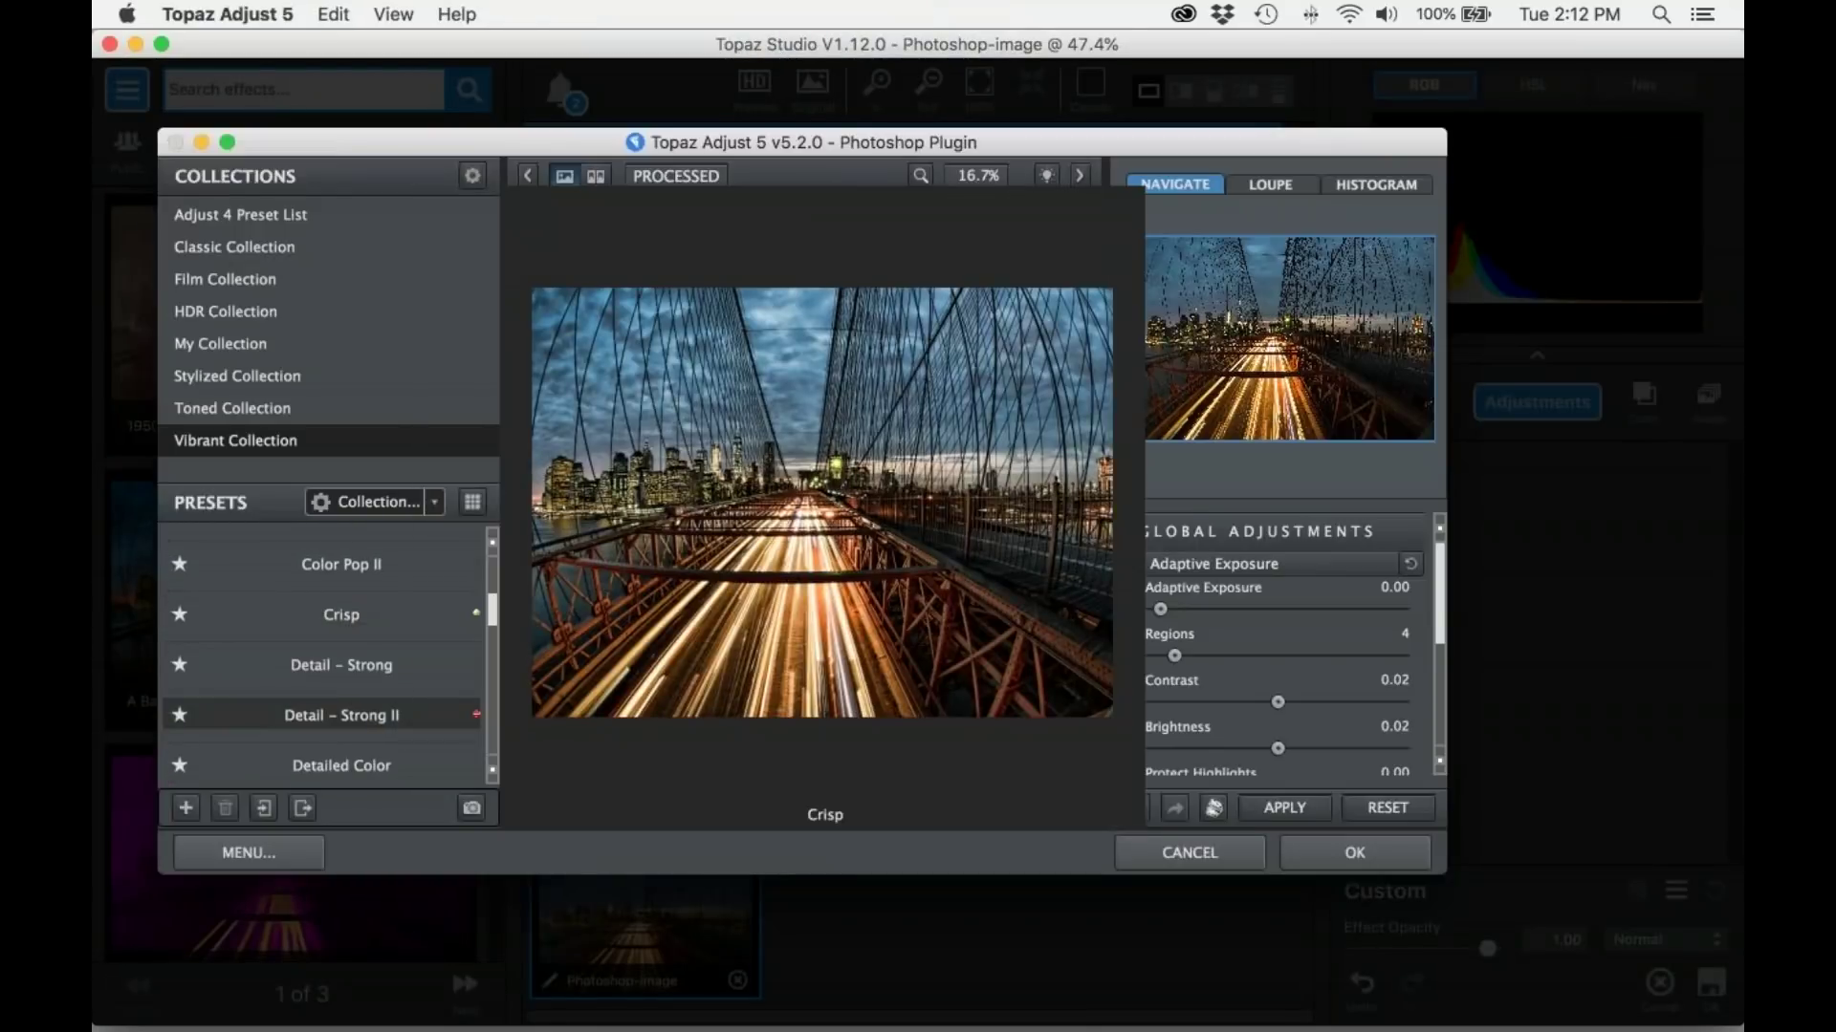
click(1370, 862)
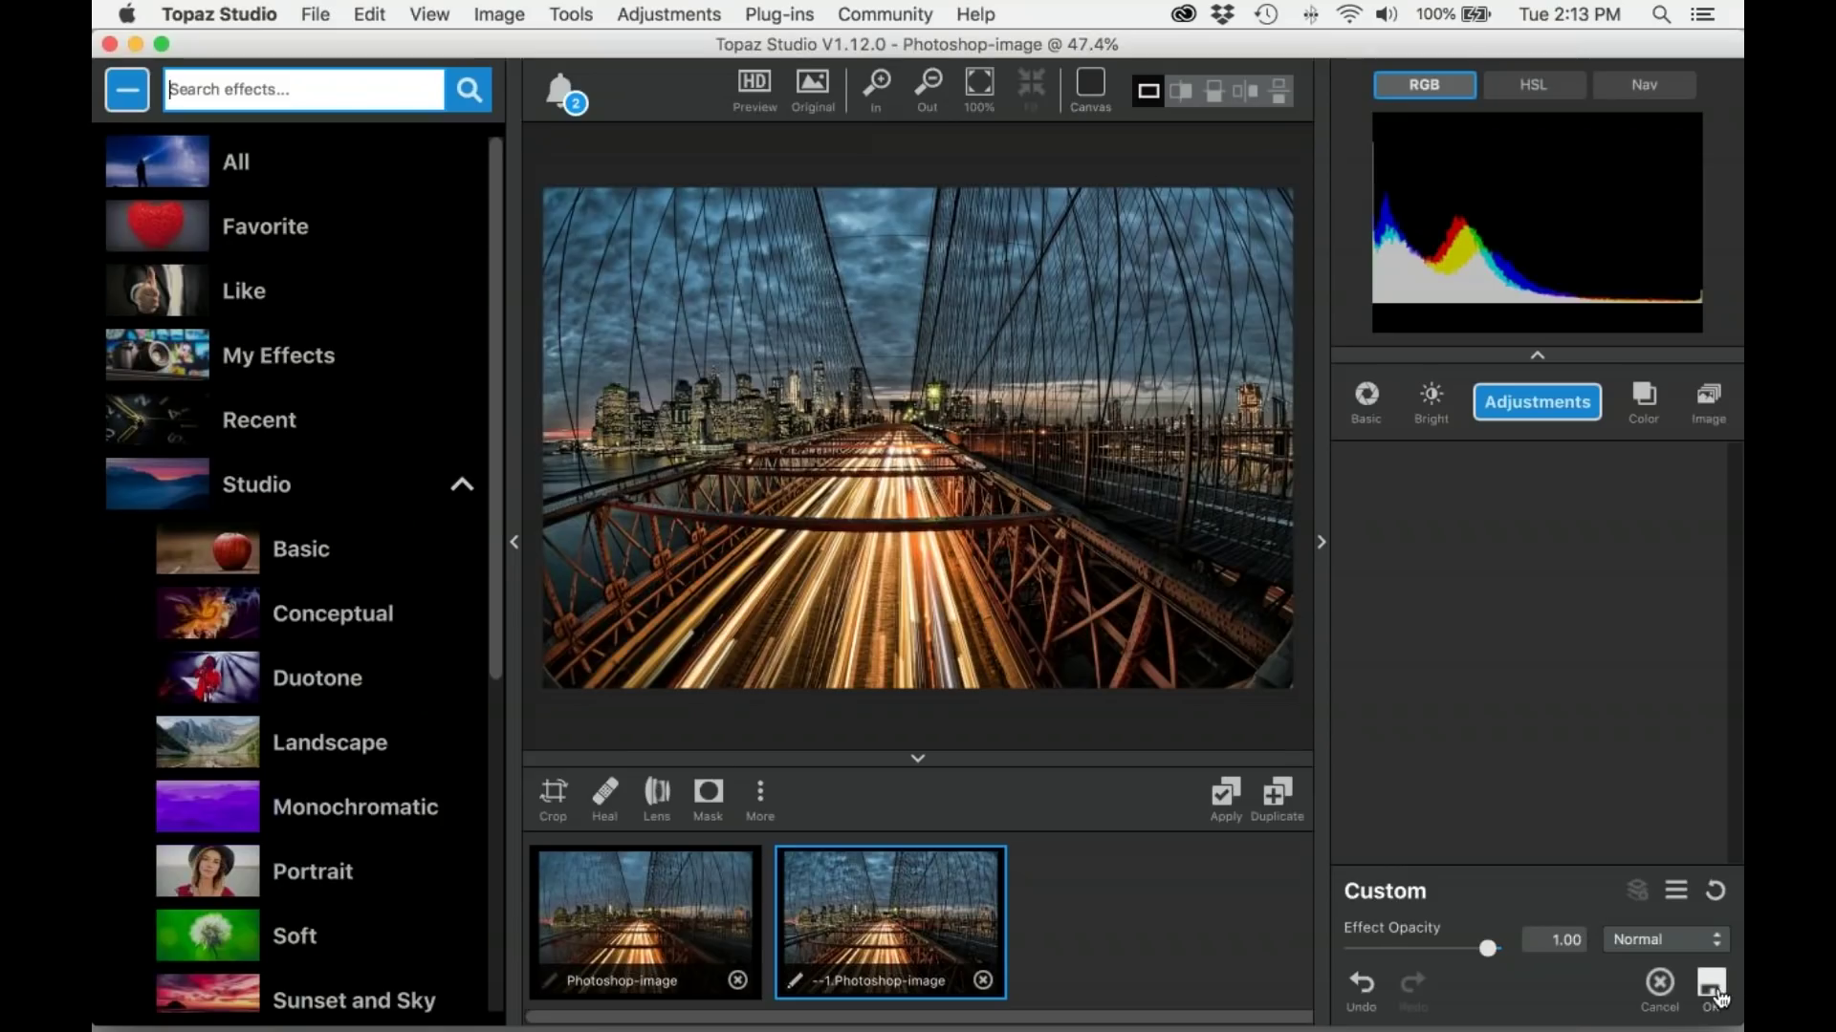
click(1710, 994)
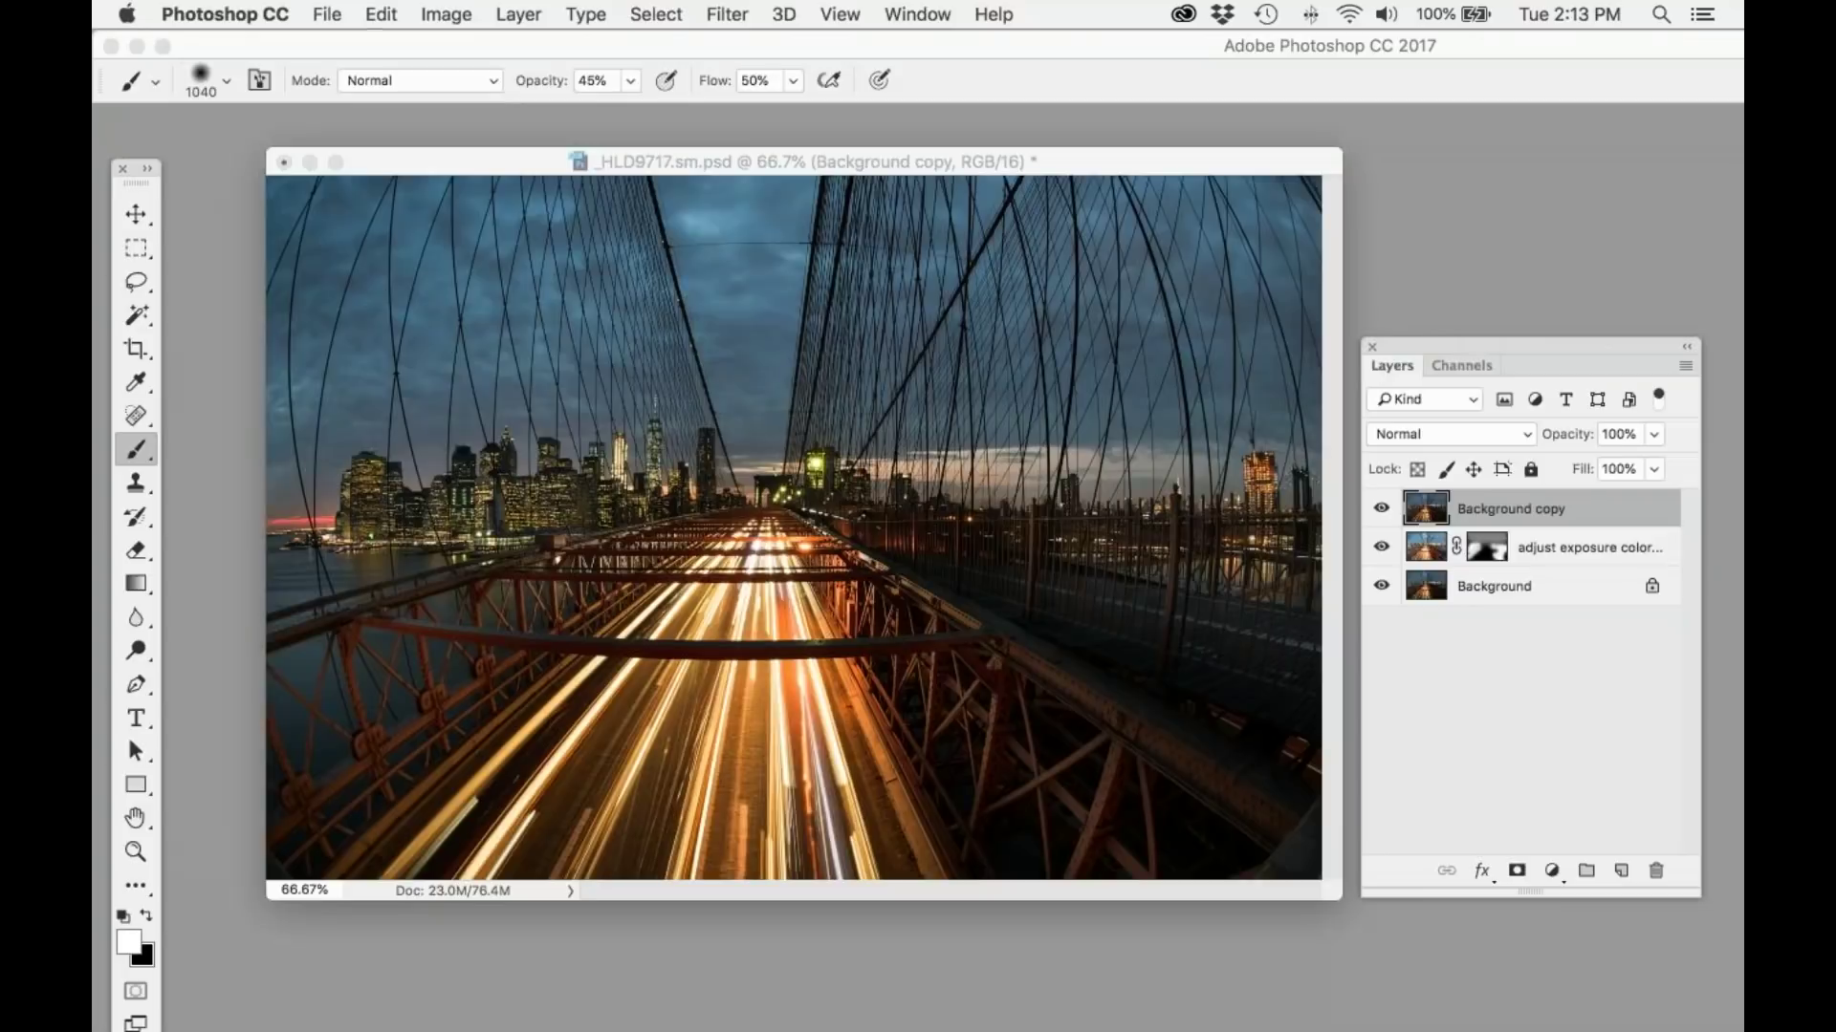
Step: Rename the Background copy layer "detail strong ii"
double_click(1492, 509)
text(detail s)
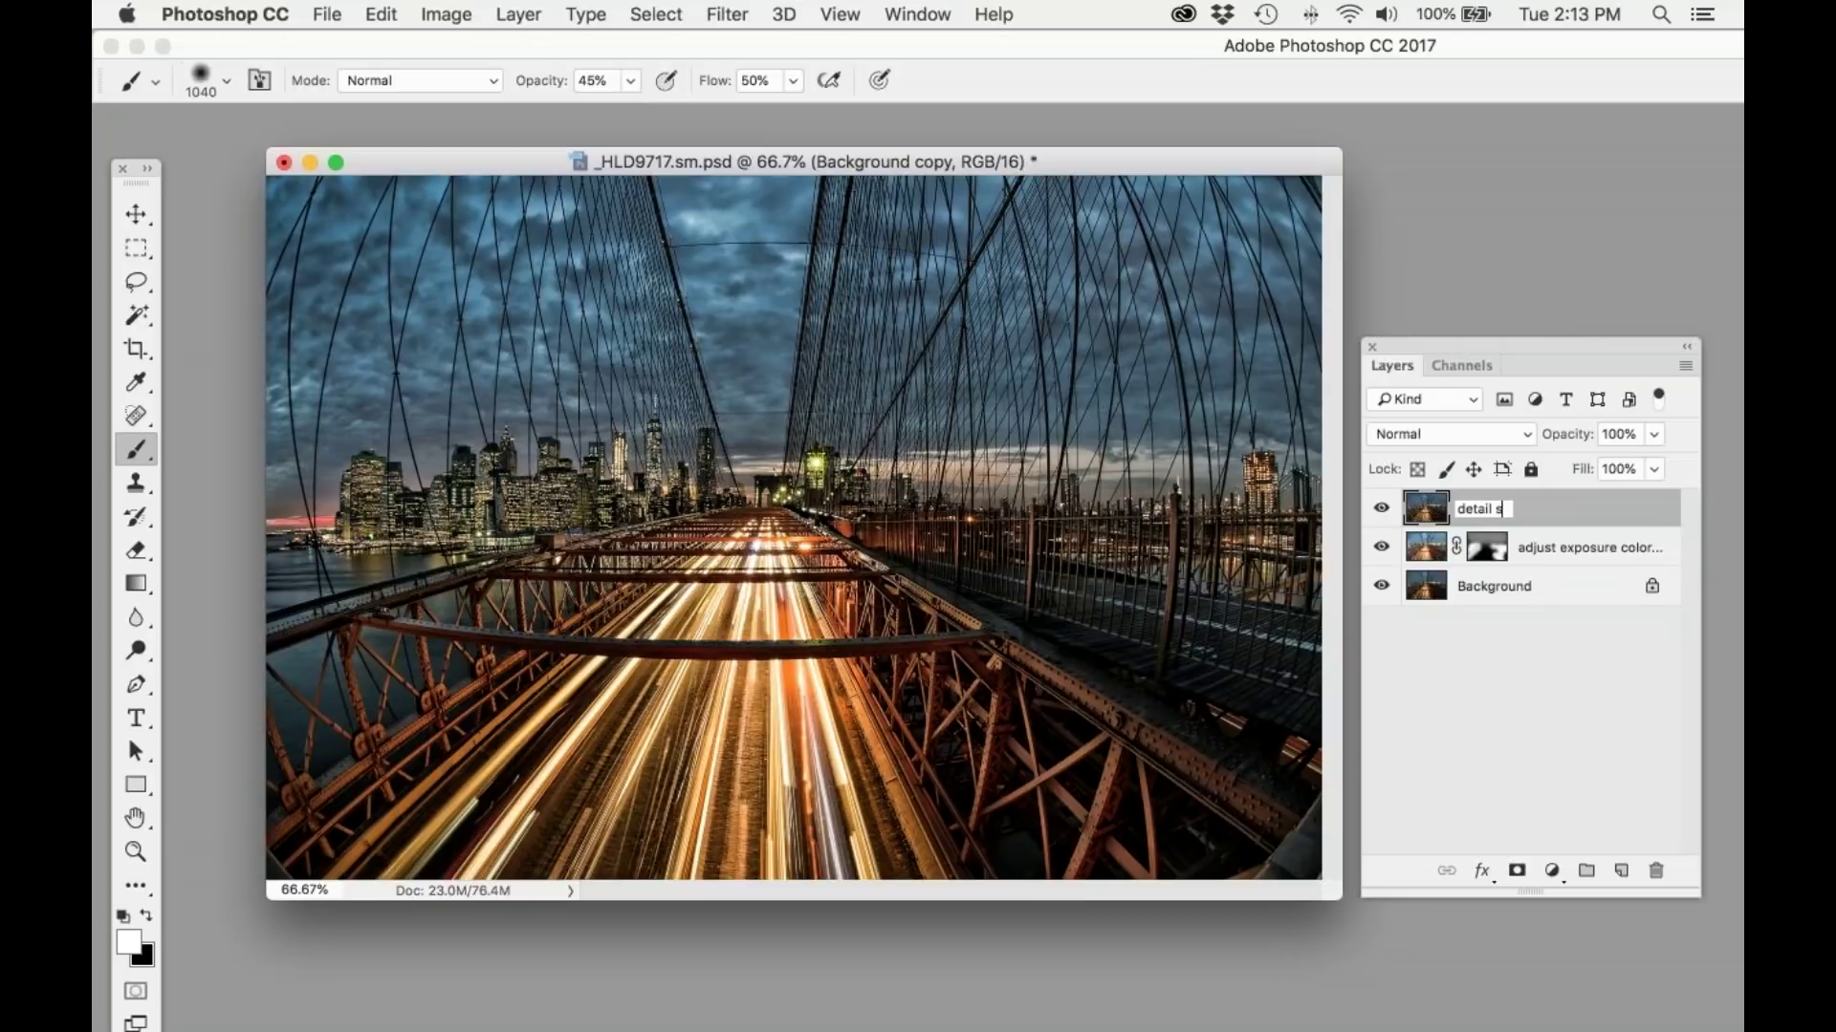
text(trong ii)
key(Return)
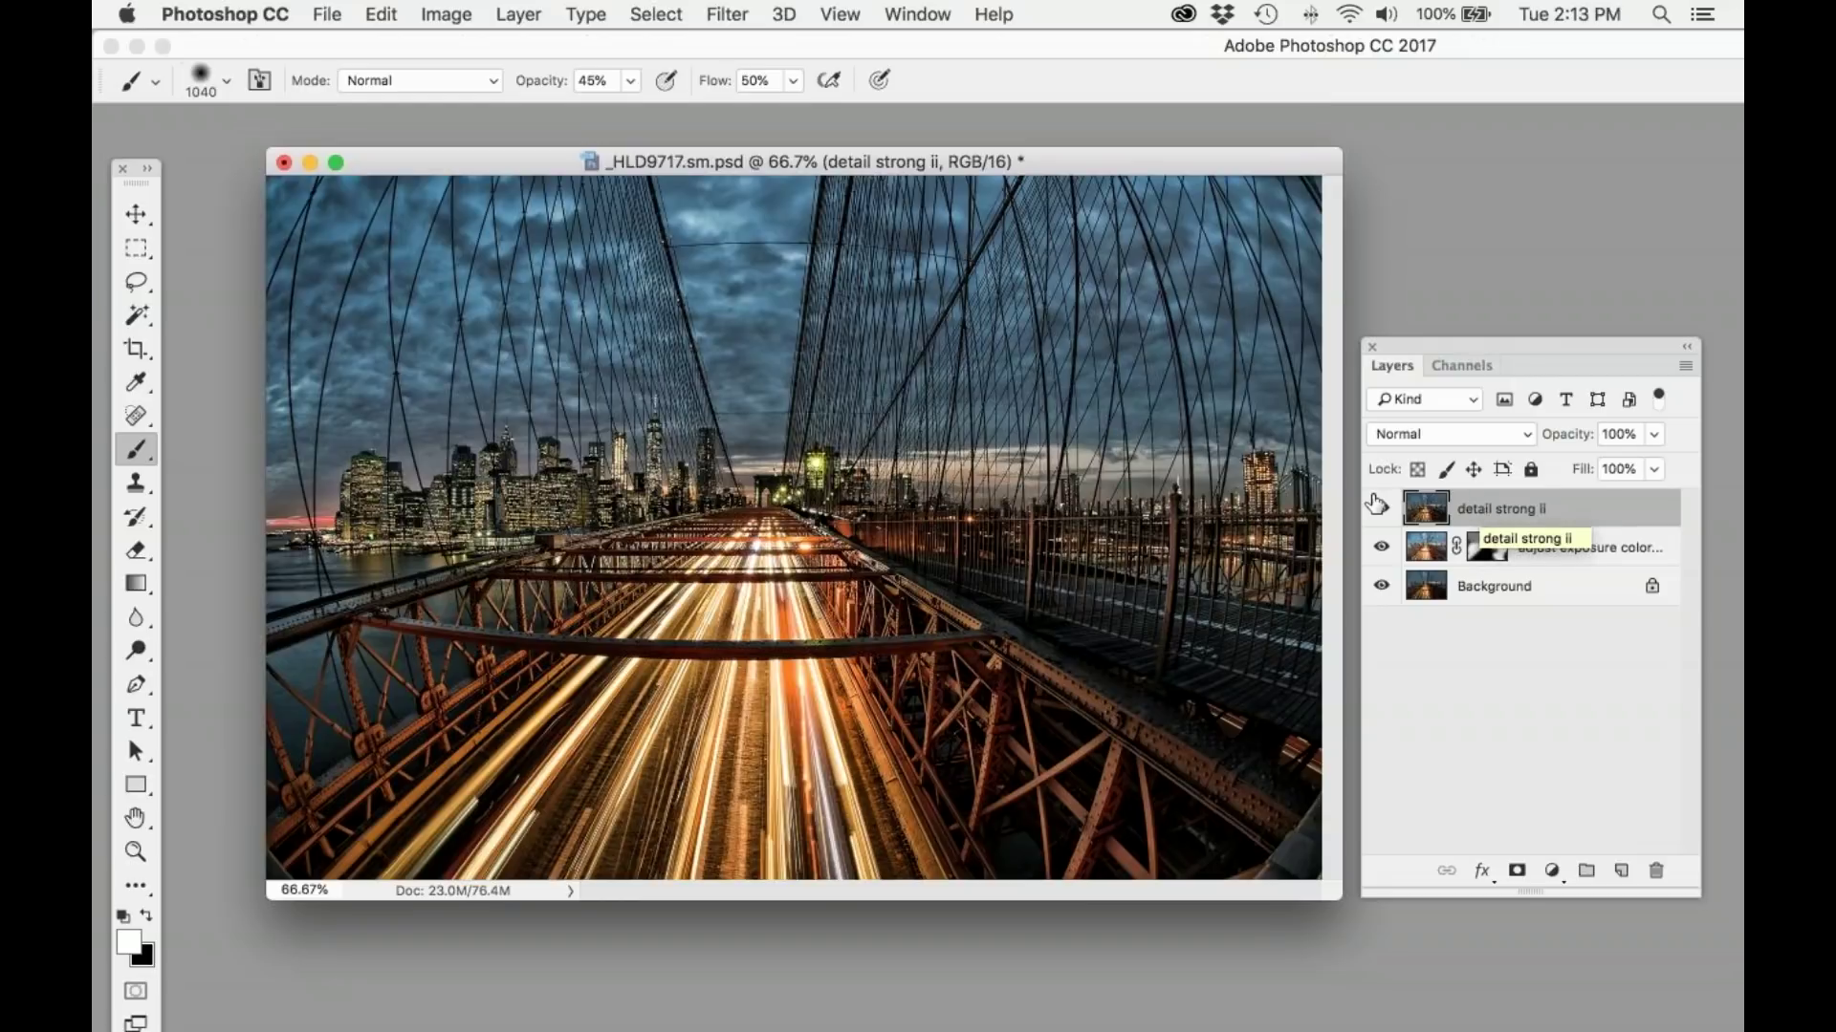
Step: Add a black layer mask to the "detail strong ii" layer, hiding all of it
click(515, 13)
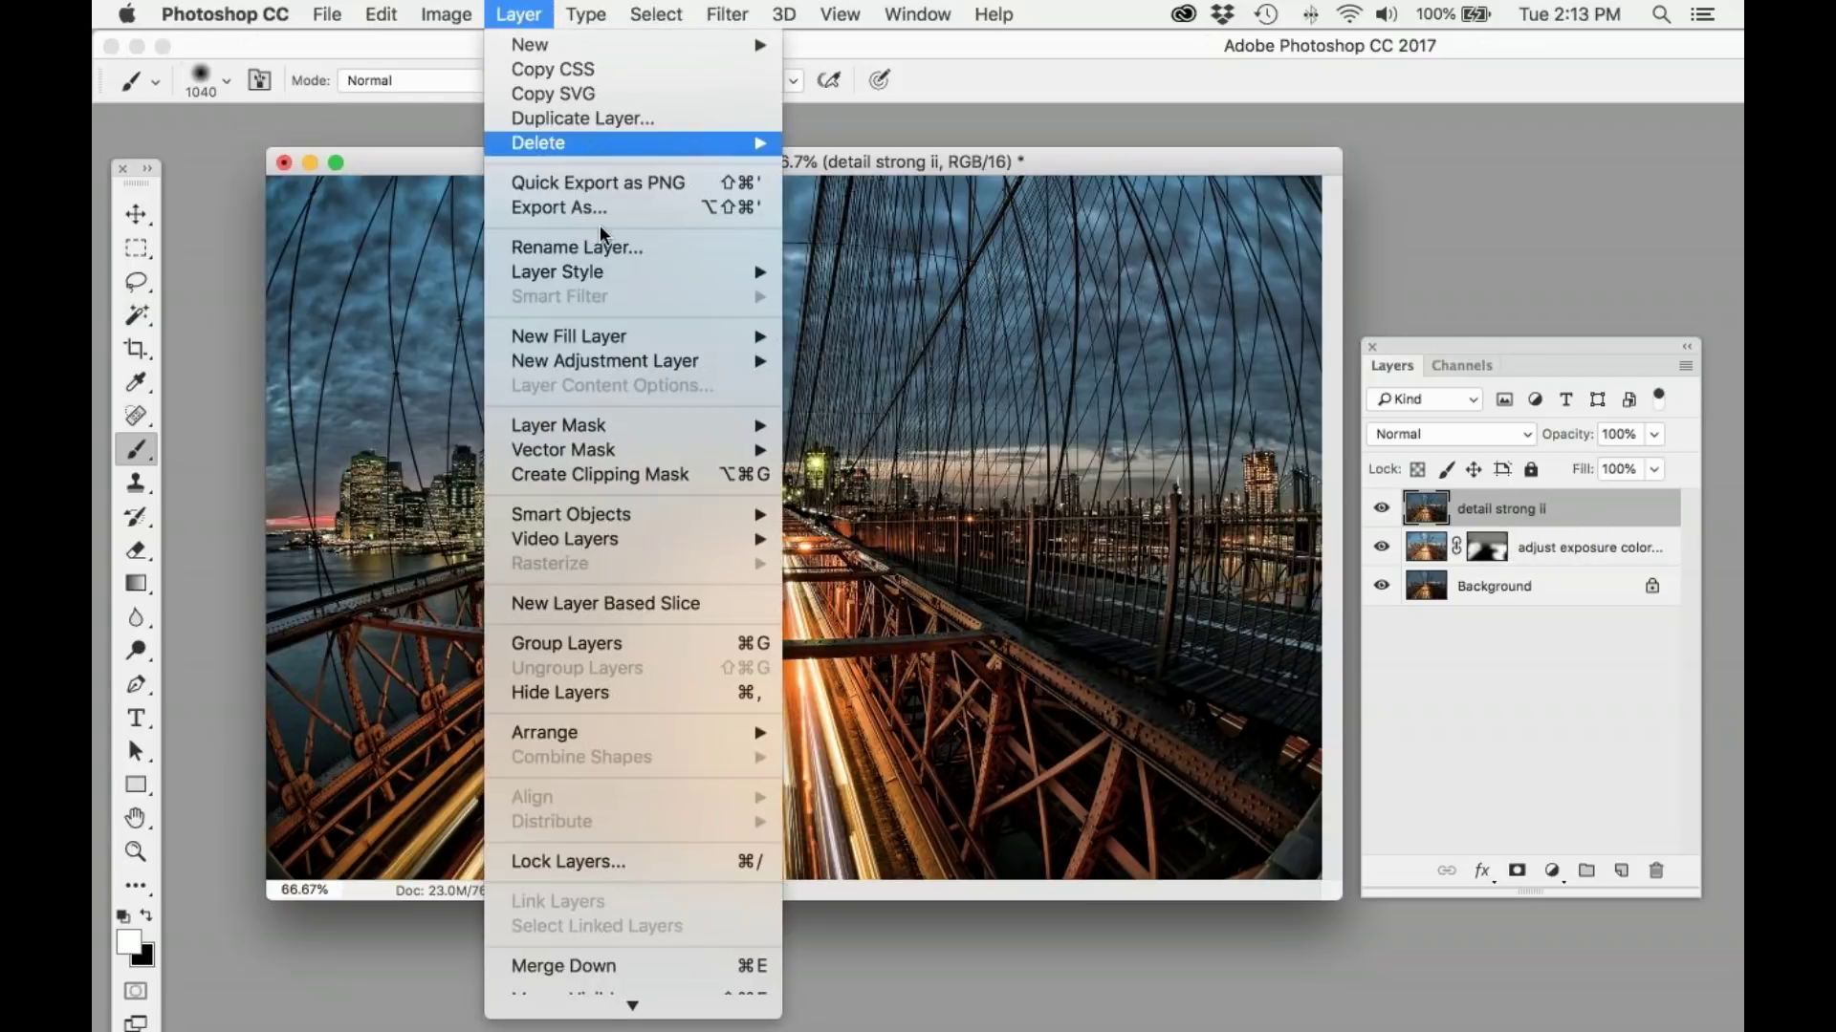
mouse_move(686, 435)
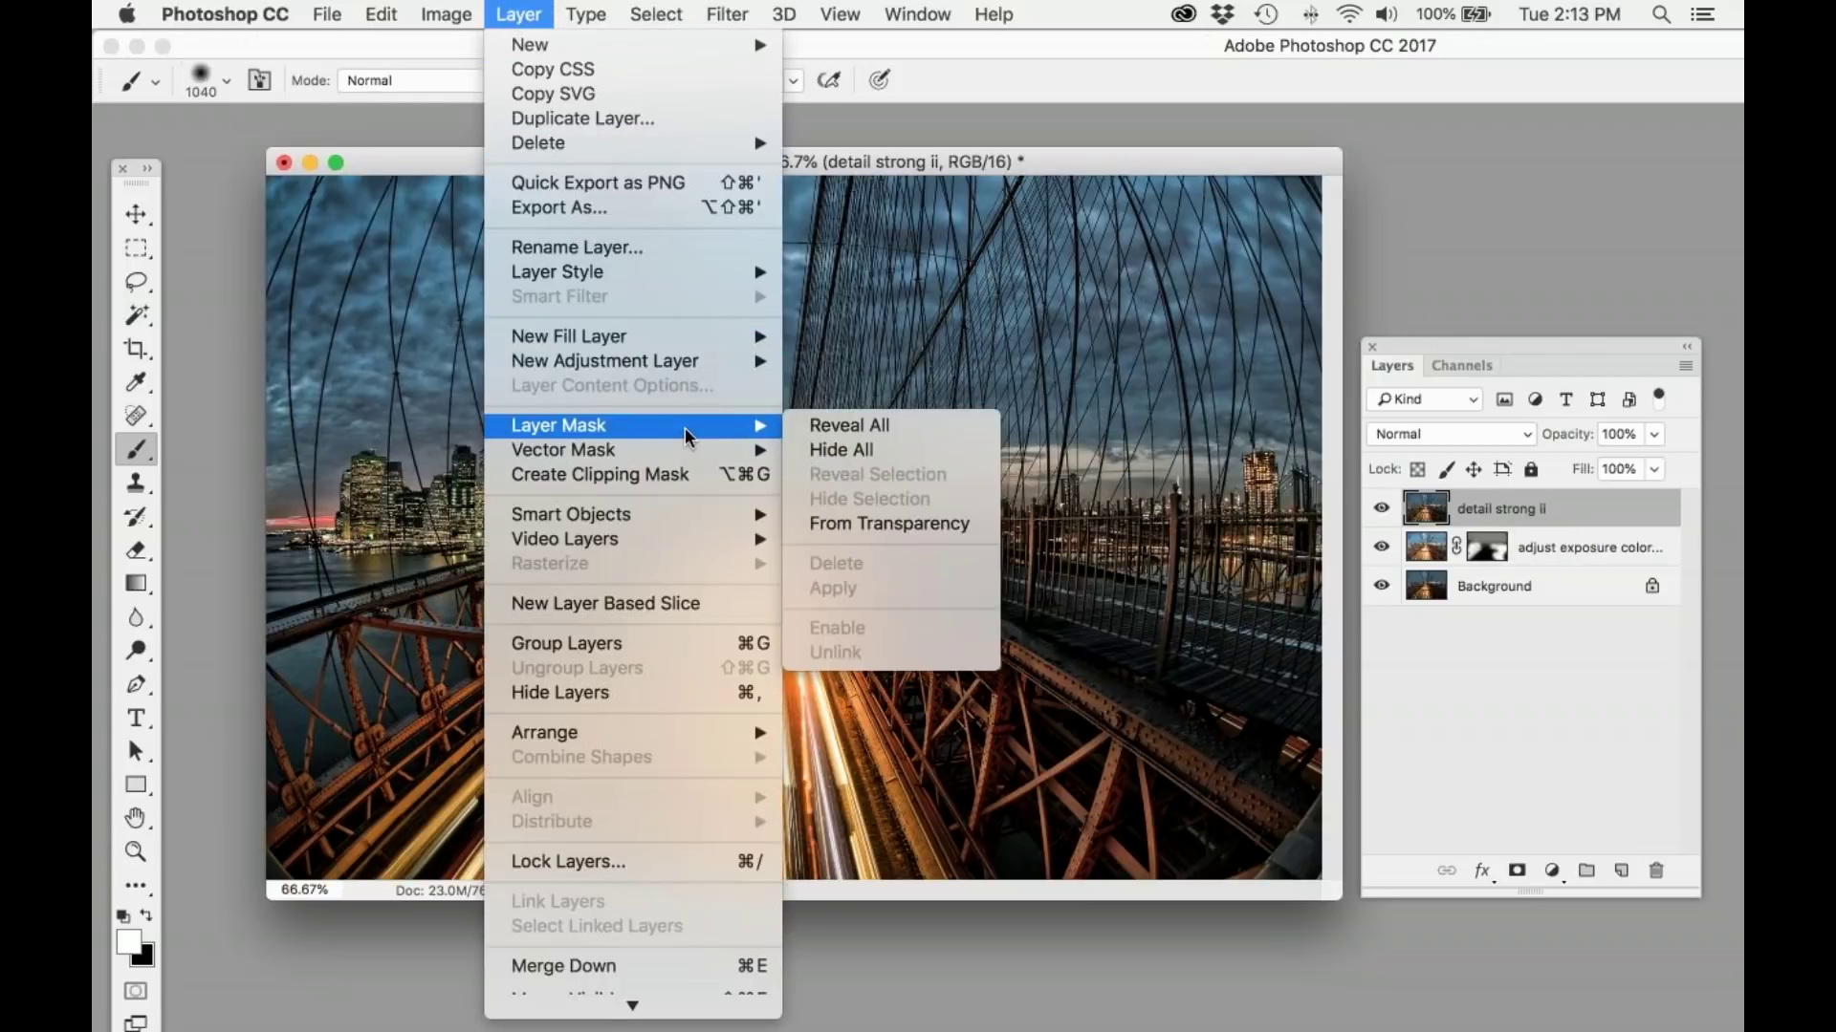
click(834, 455)
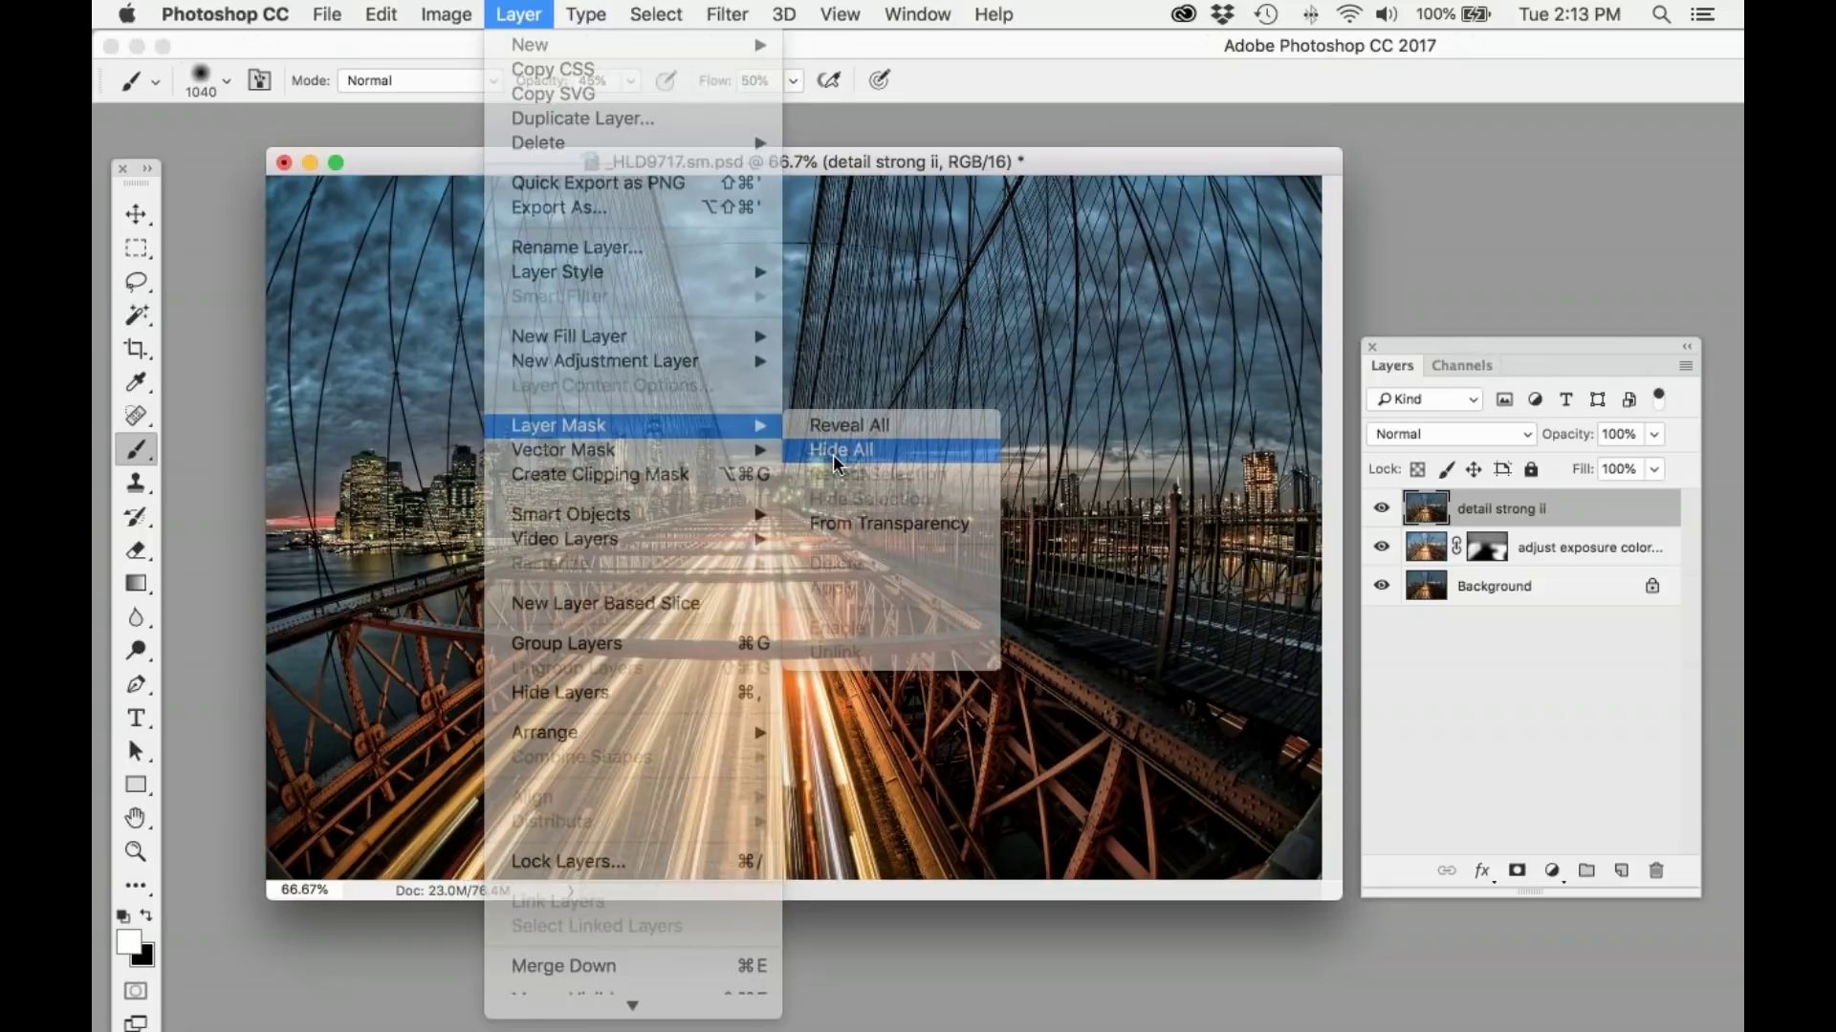
Step: Paint white on the mask over the road and light trails with a 332 px brush, raising its opacity from 45% to 61%
click(225, 80)
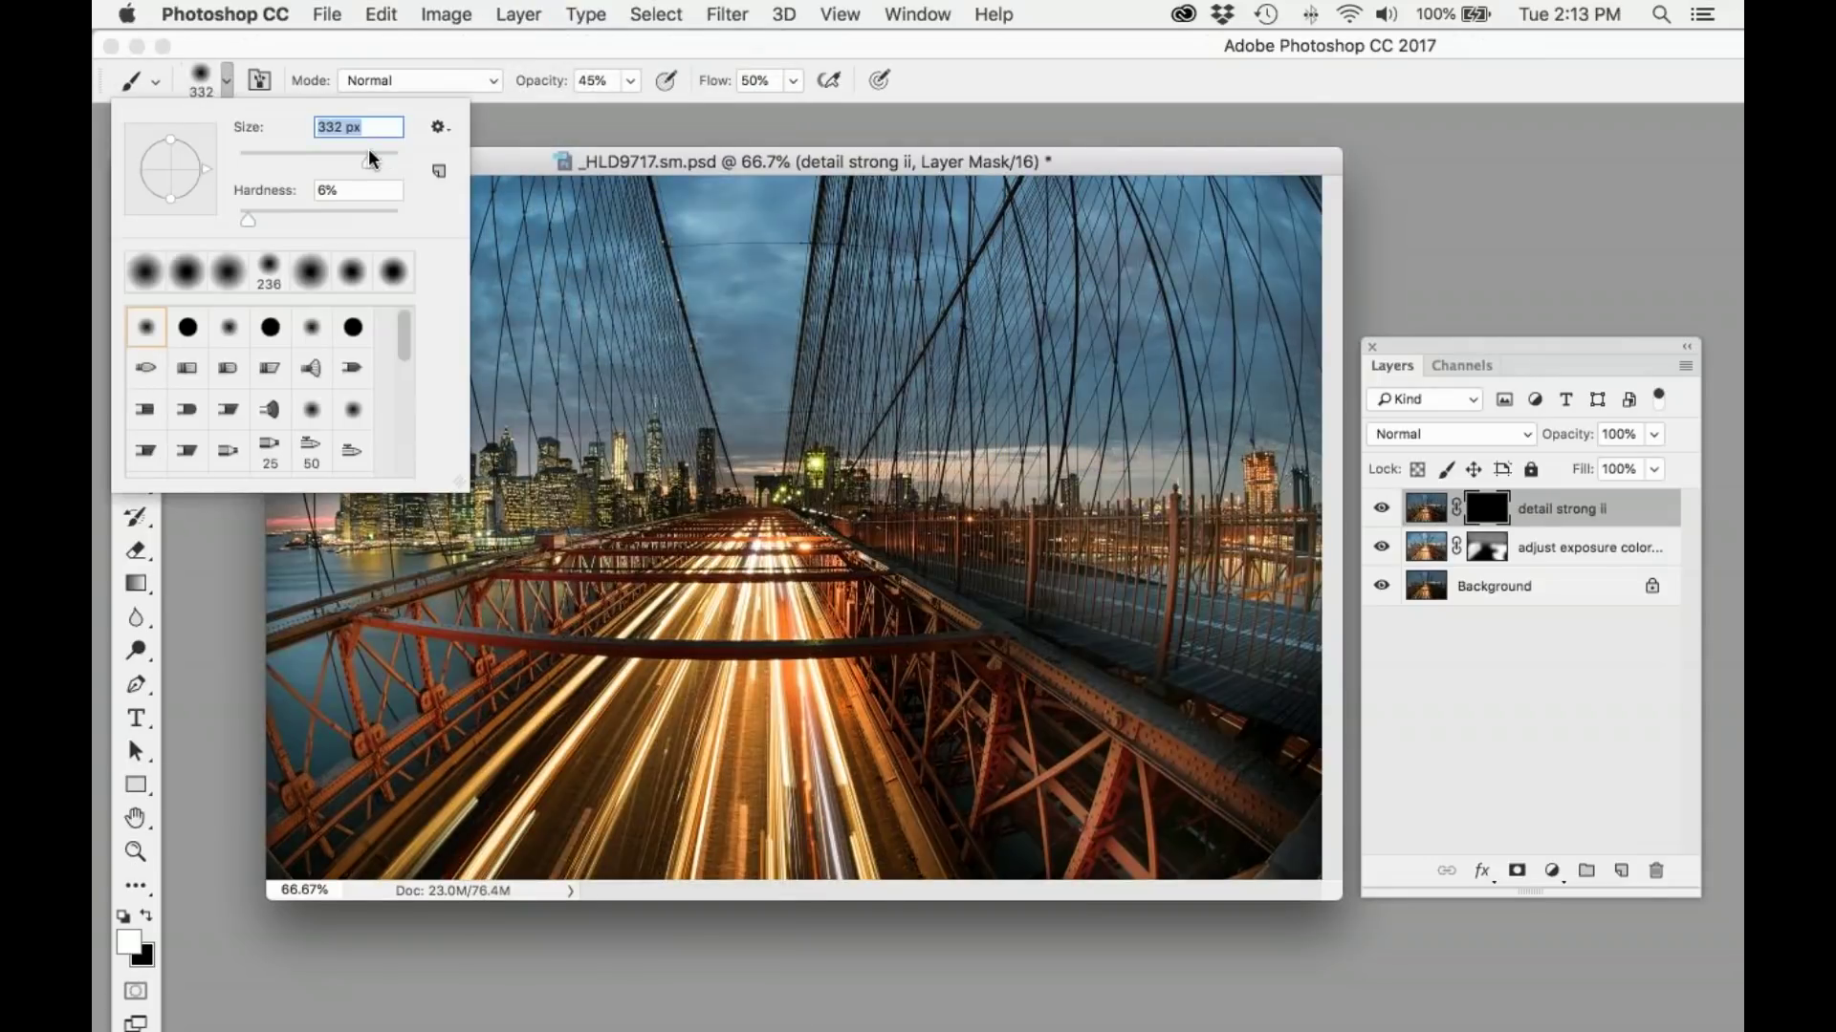
click(751, 583)
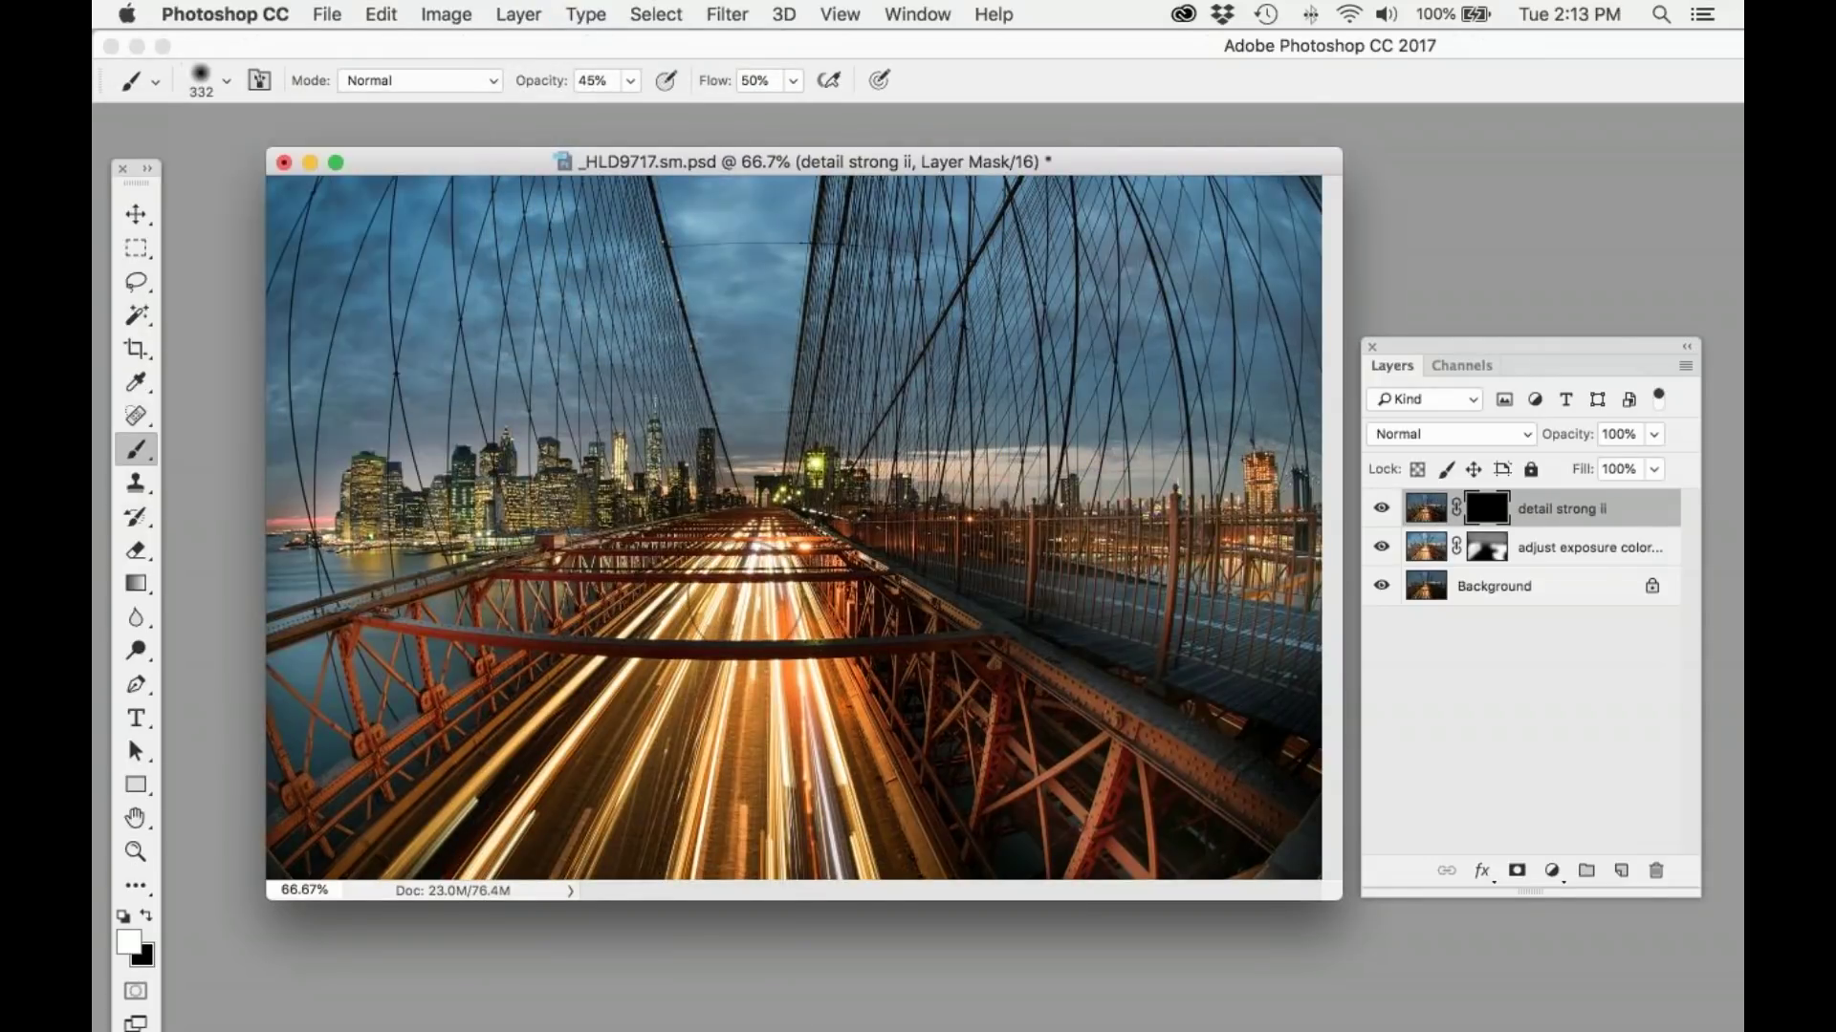
mouse_move(752, 746)
mouse_down()
mouse_move(775, 731)
mouse_move(809, 765)
mouse_move(784, 860)
mouse_move(756, 708)
mouse_up()
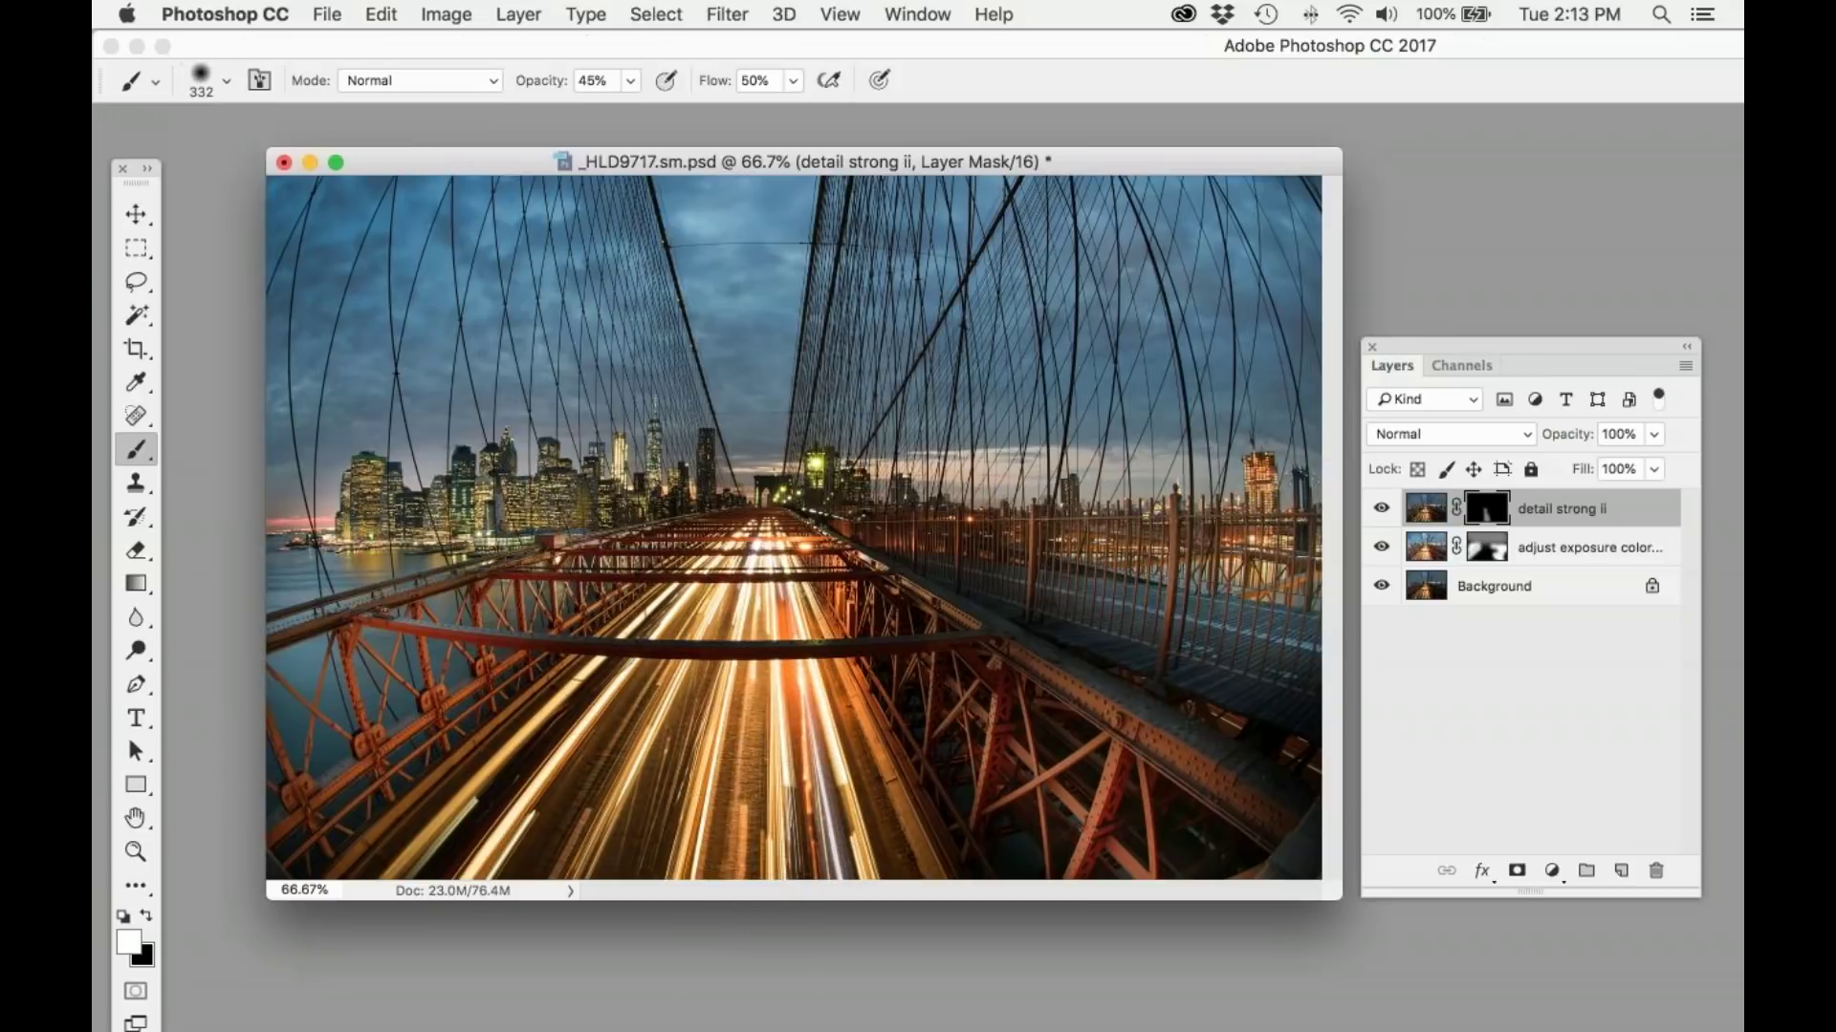
drag(622, 78, 645, 105)
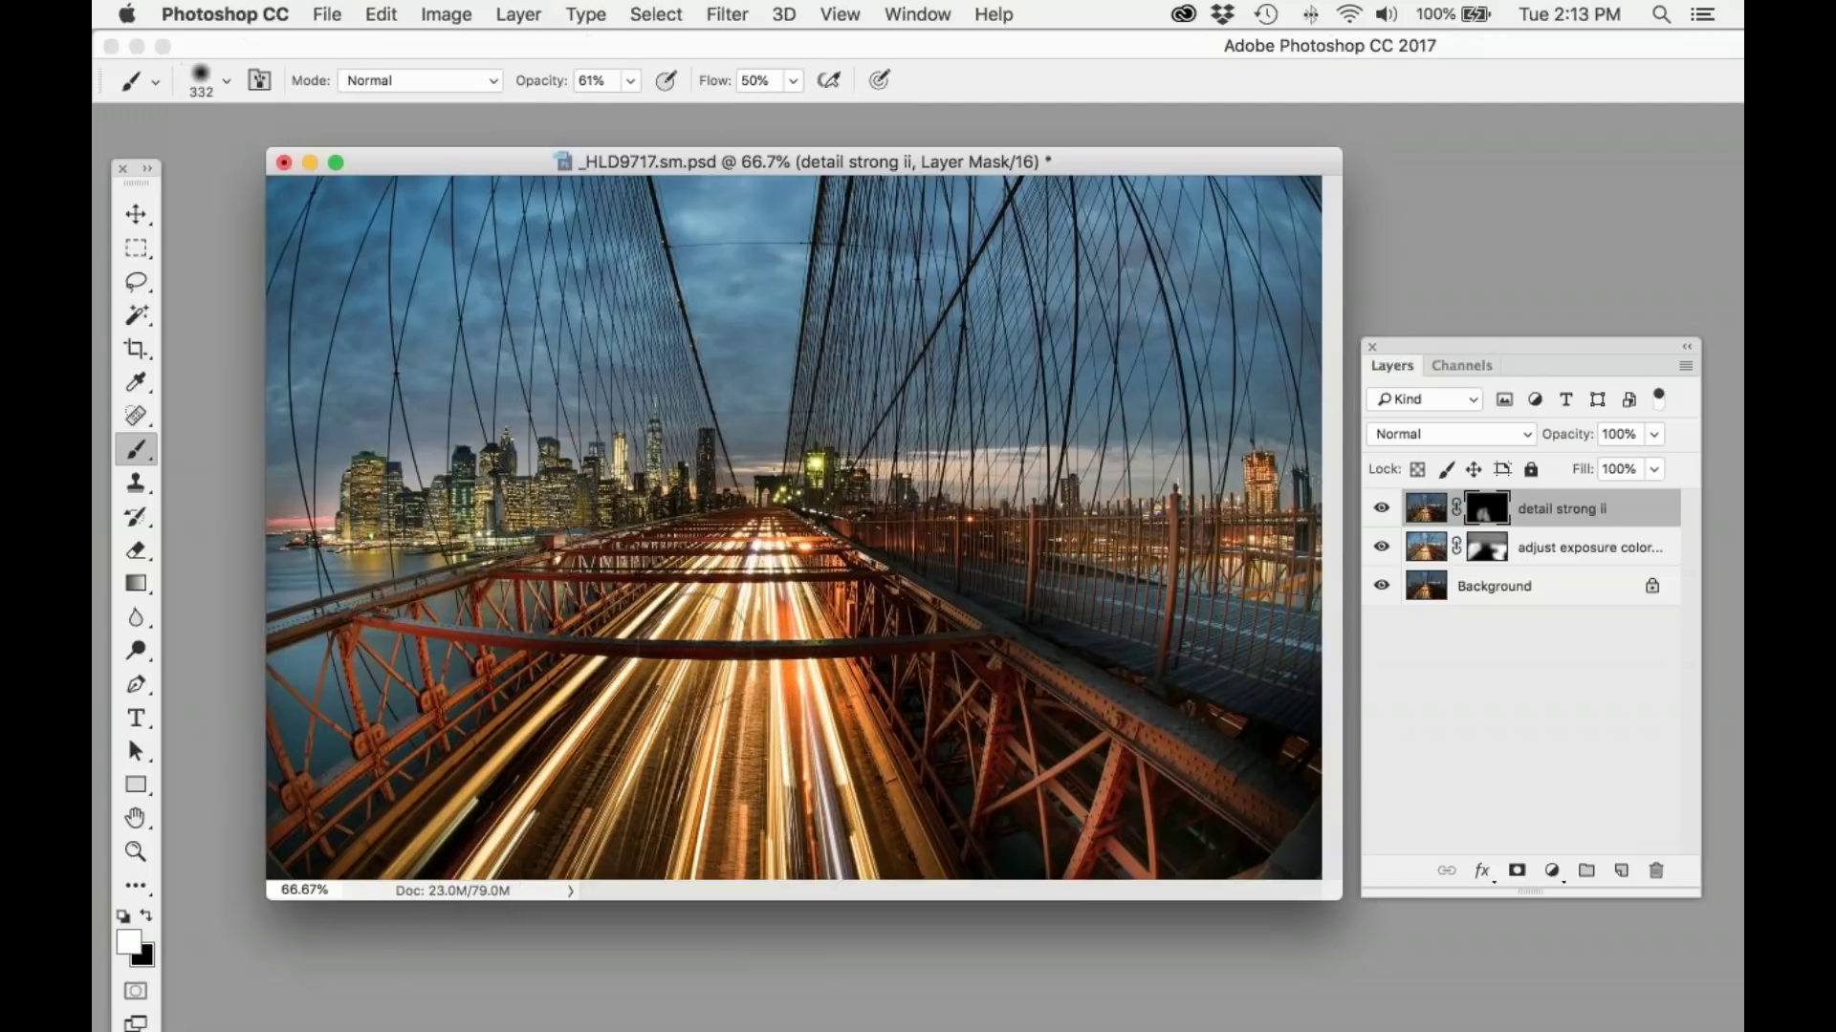
drag(756, 611, 784, 619)
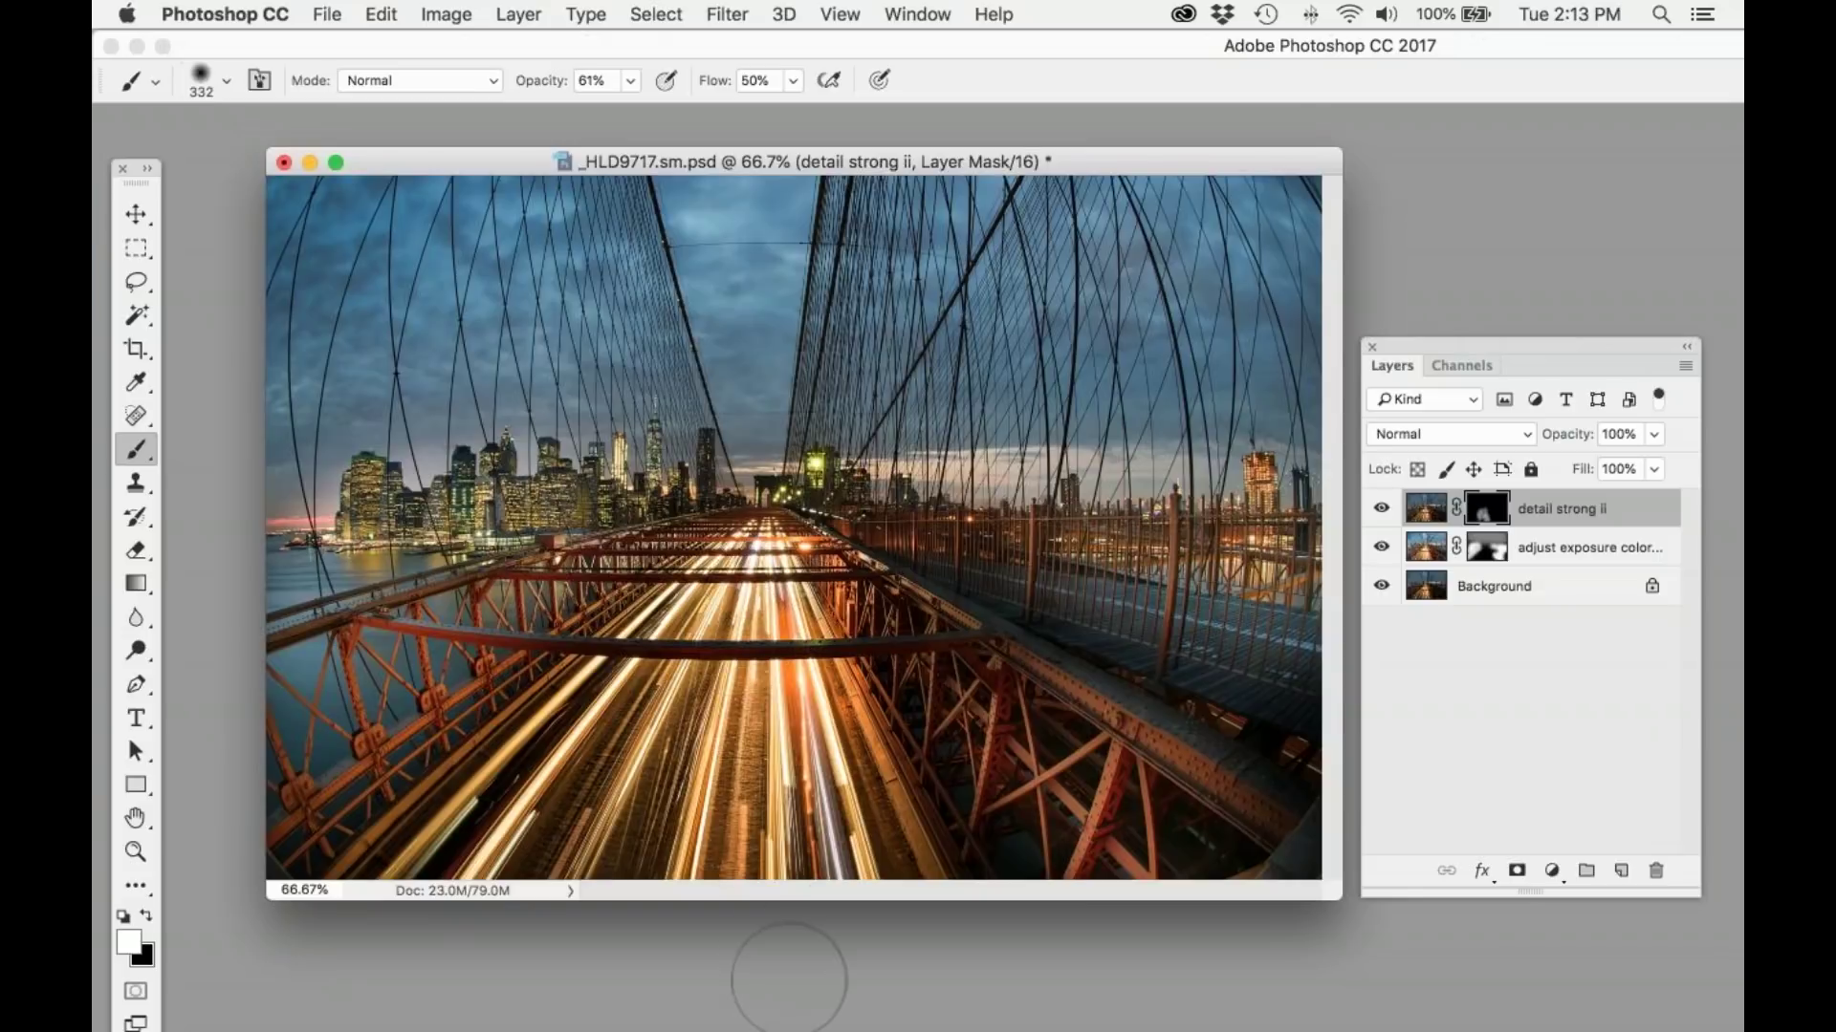
Step: Compare the image with the "detail strong ii" layer hidden and shown, and inspect its layer mask on its own
click(1381, 508)
click(1381, 508)
alt+click(1488, 508)
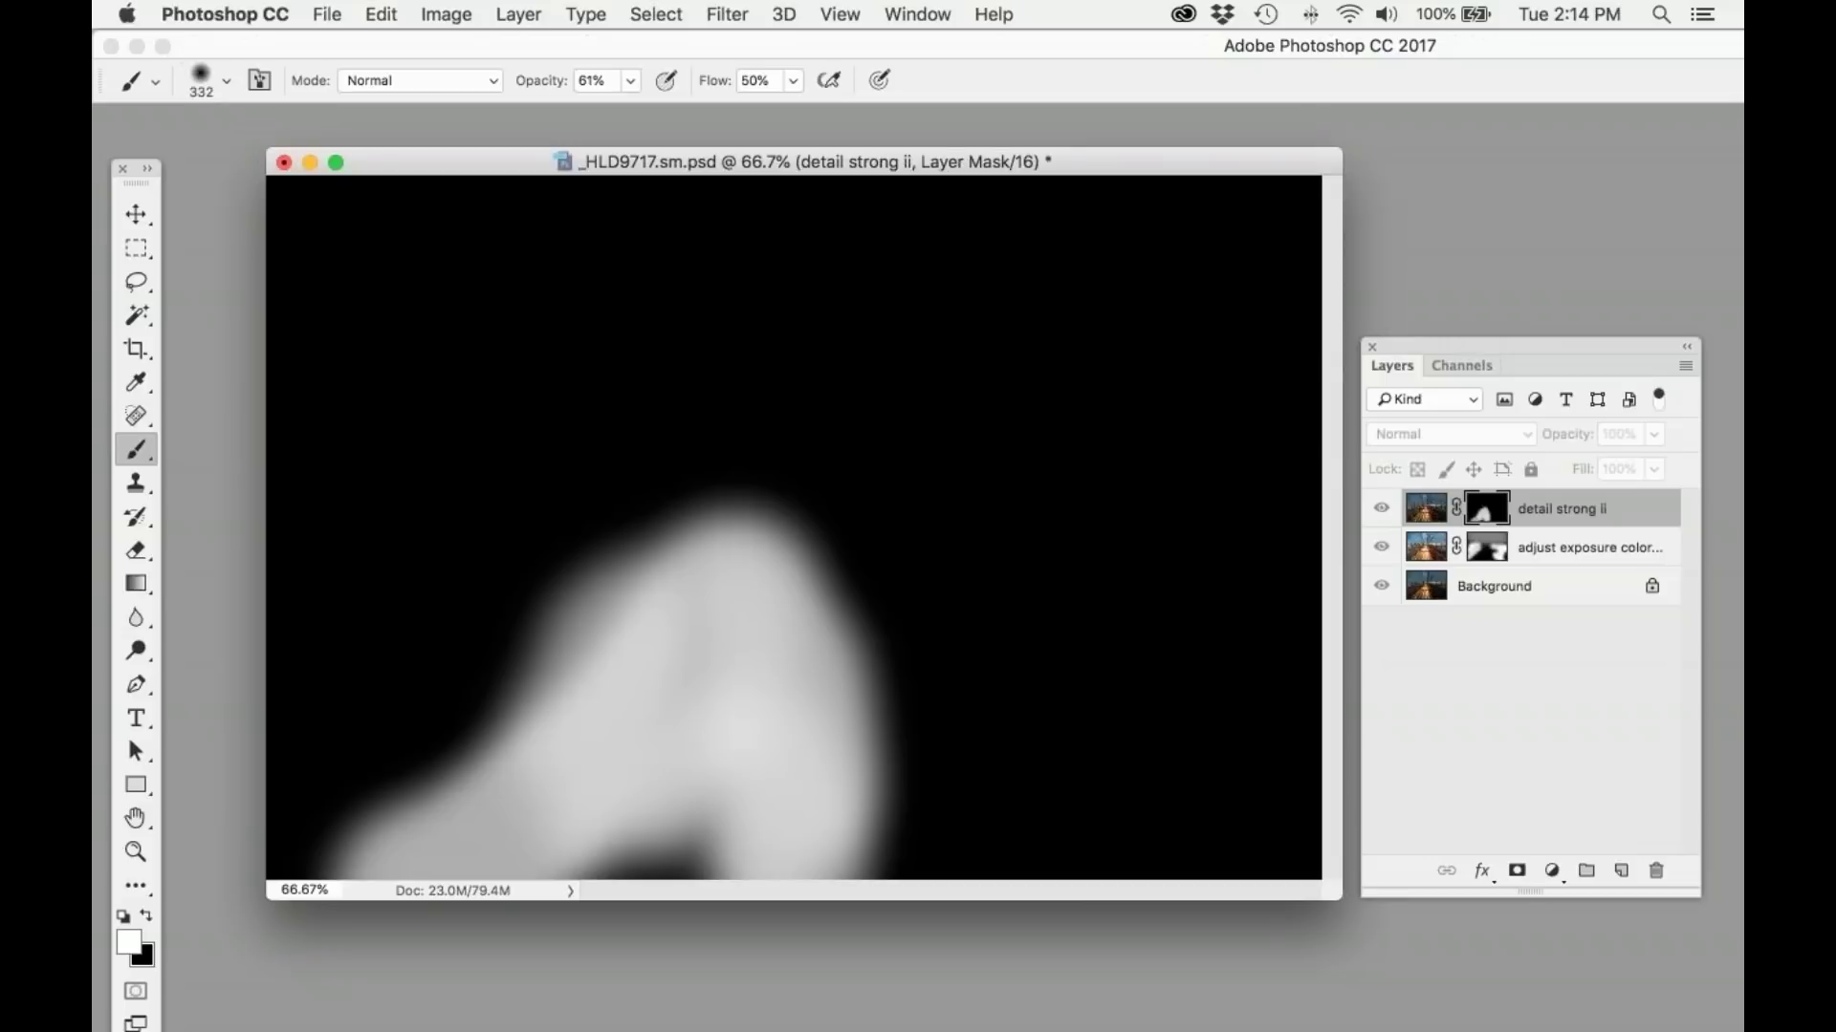
alt+click(1487, 507)
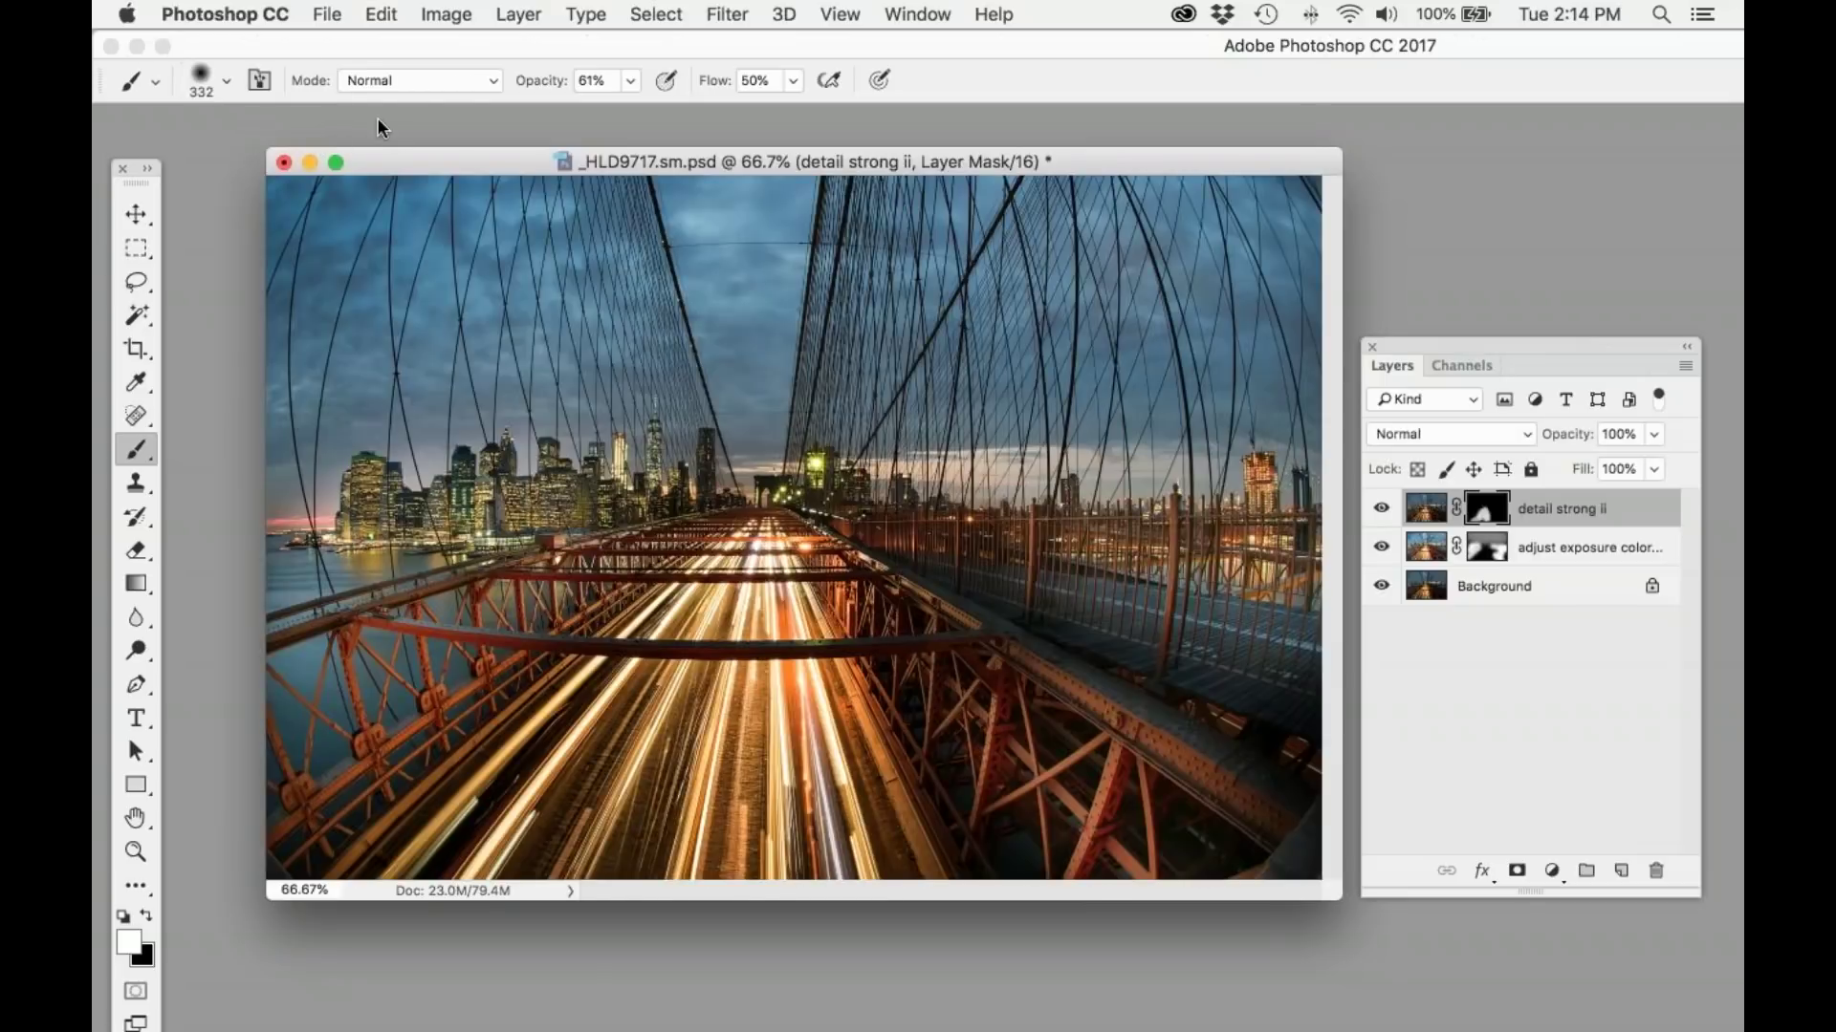
Step: Close the bridge photo without saving it and open the cave image pass.sm.psd from the Adjust folder in Adobe Bridge
click(283, 163)
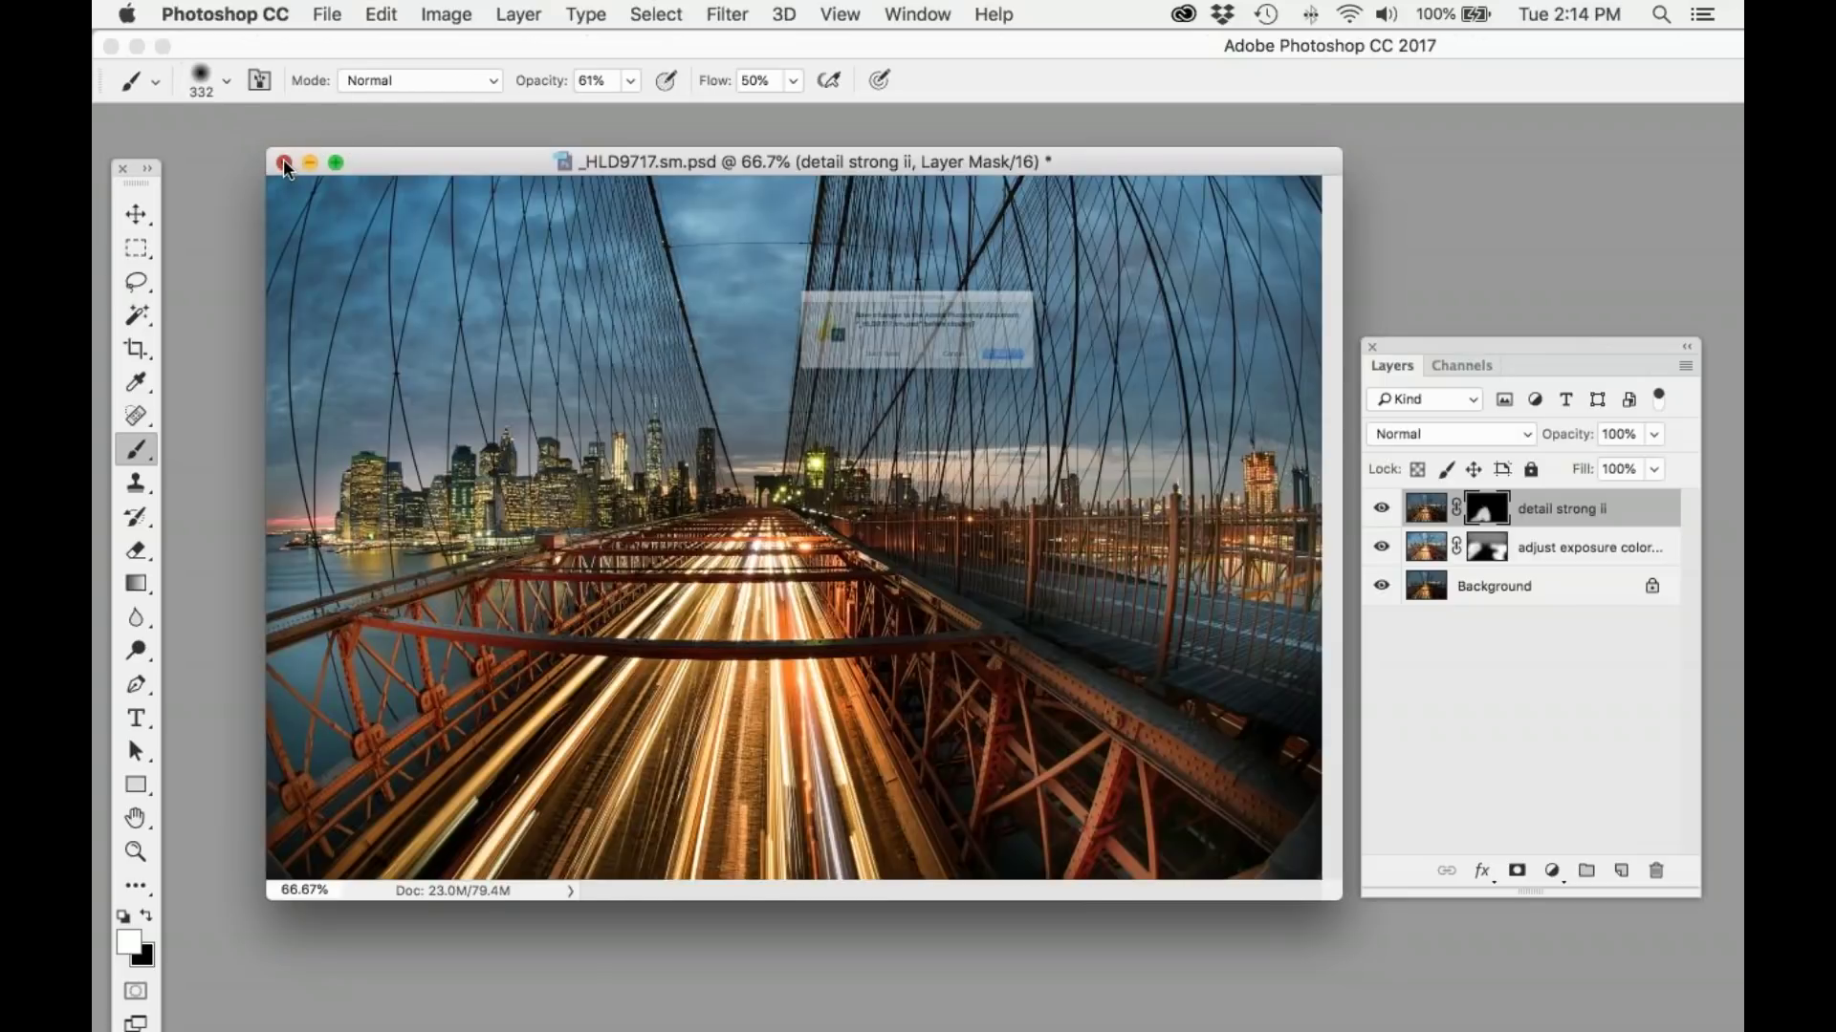
click(837, 386)
mouse_move(459, 1004)
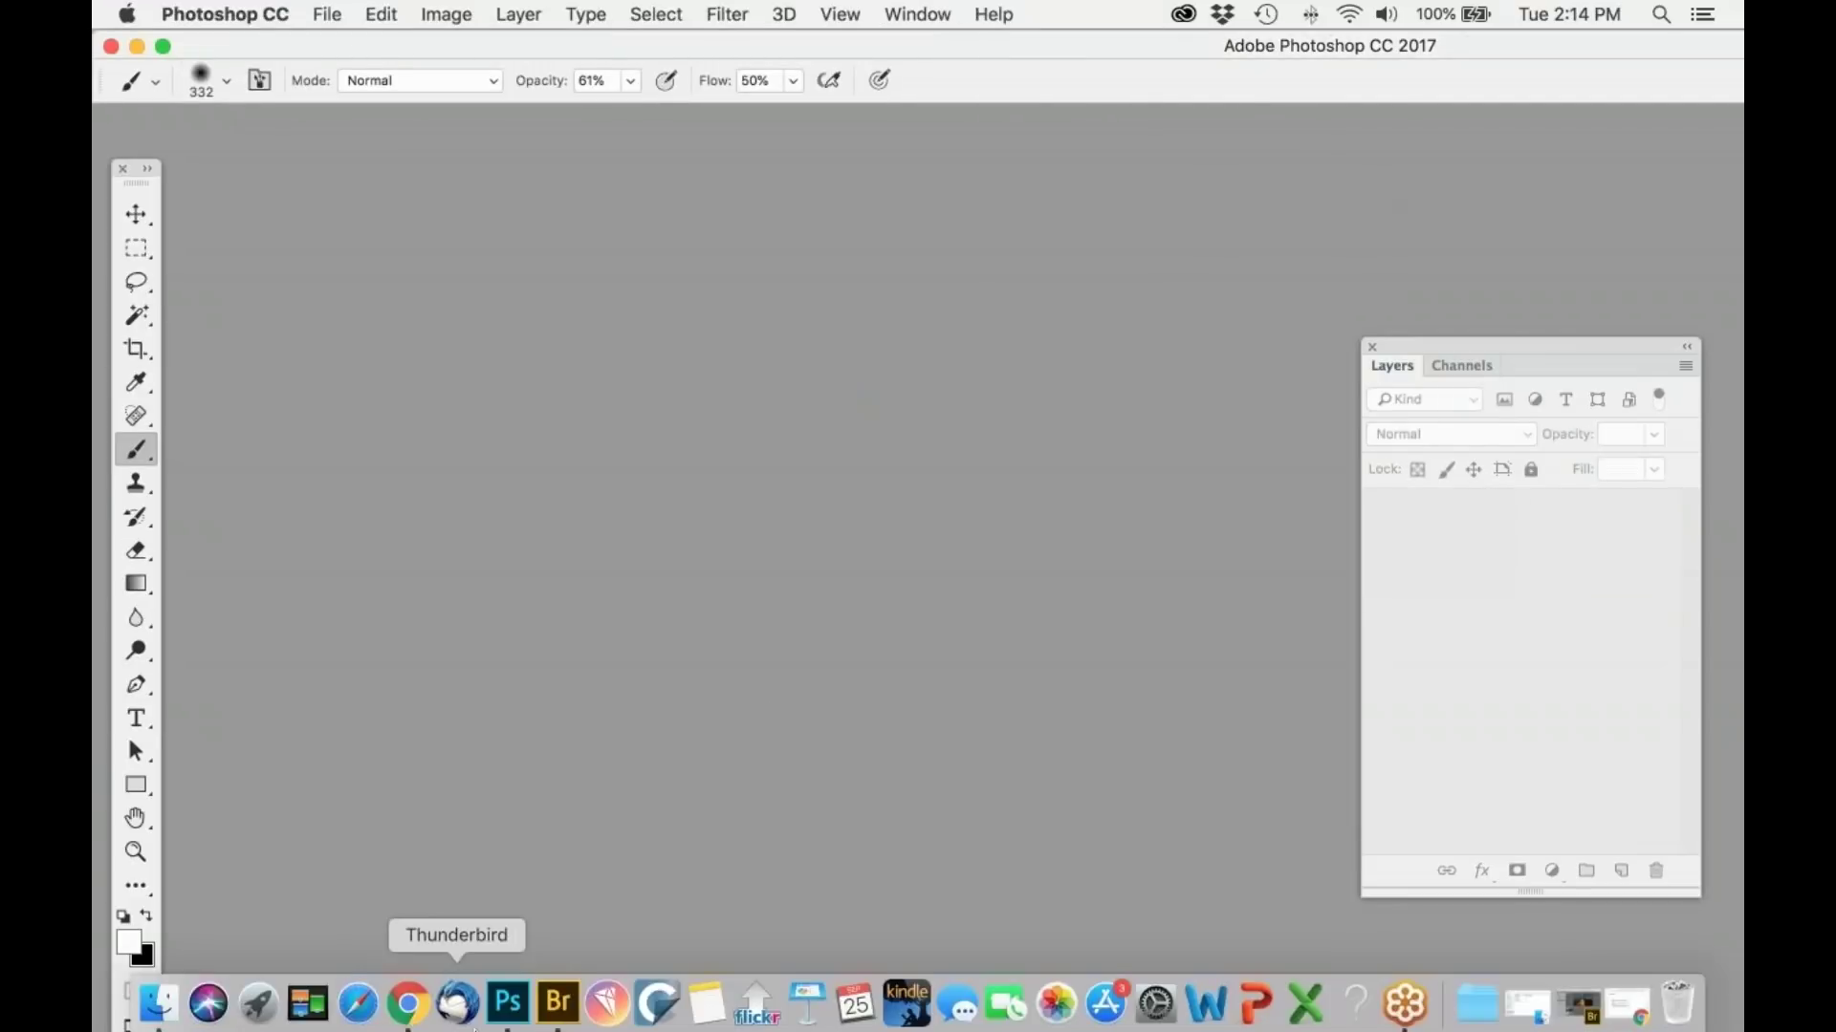
click(559, 1001)
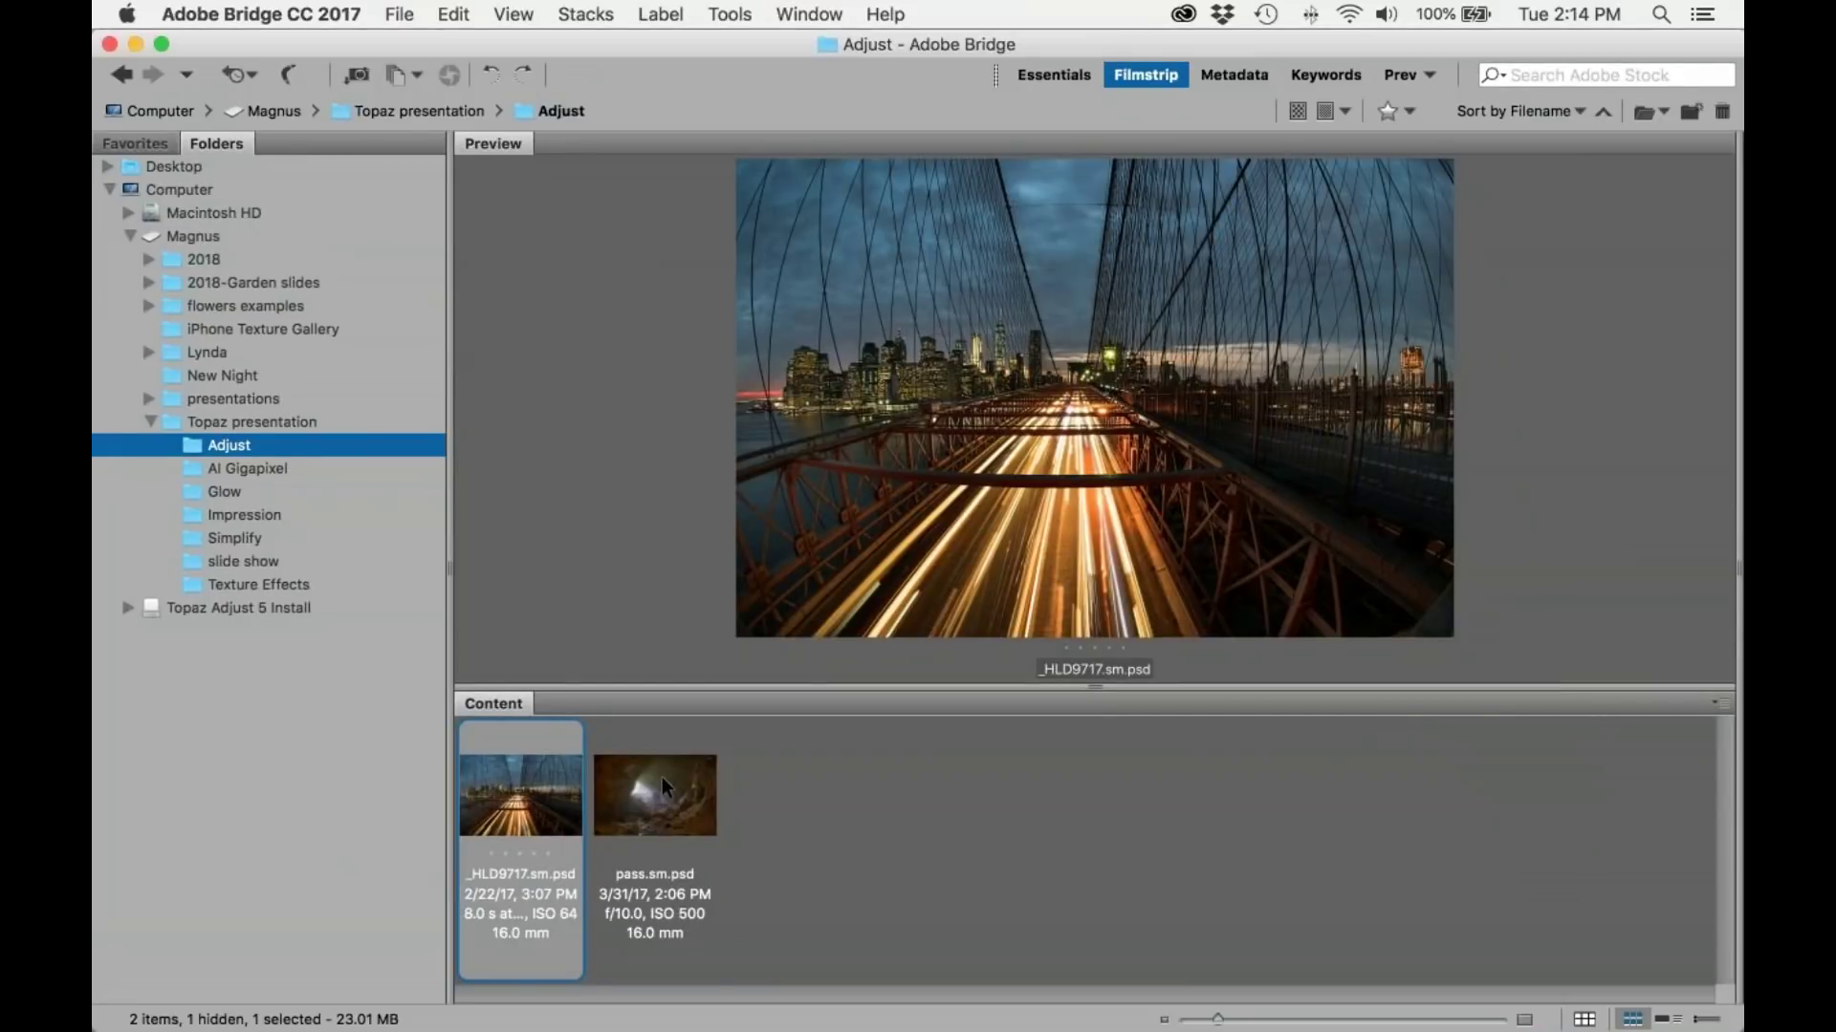
click(662, 784)
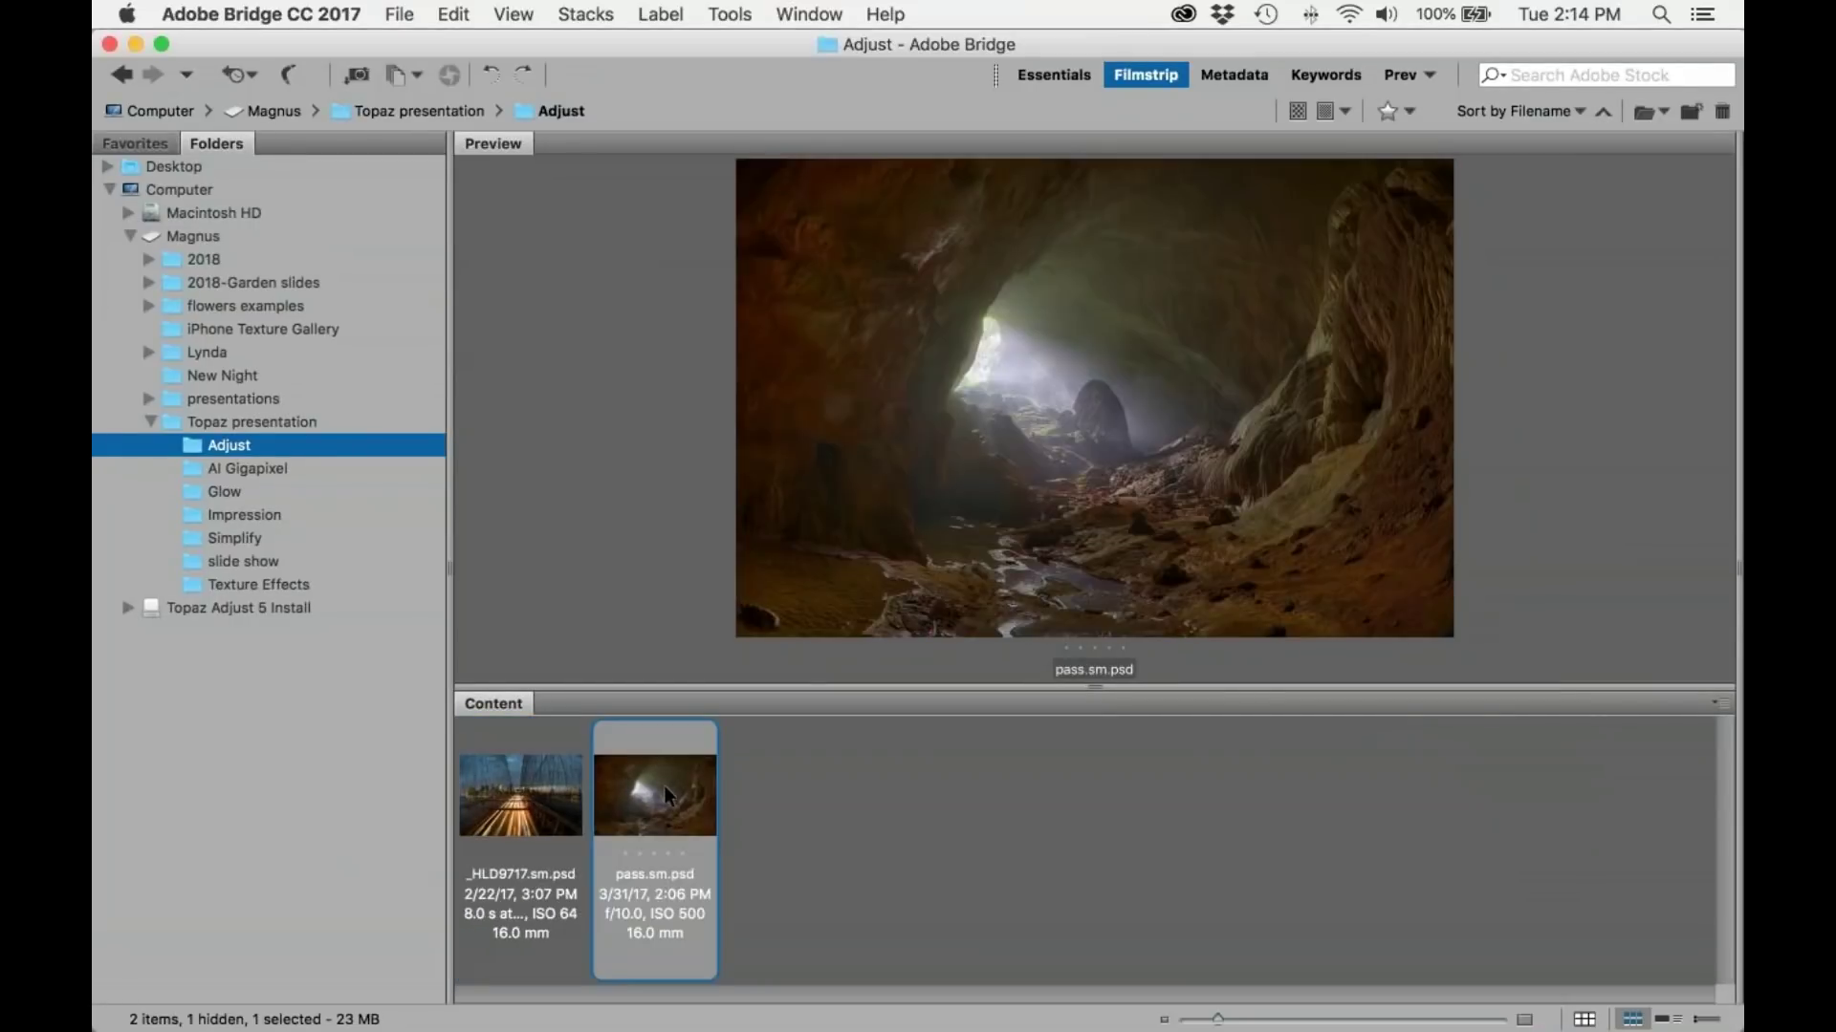
double_click(662, 786)
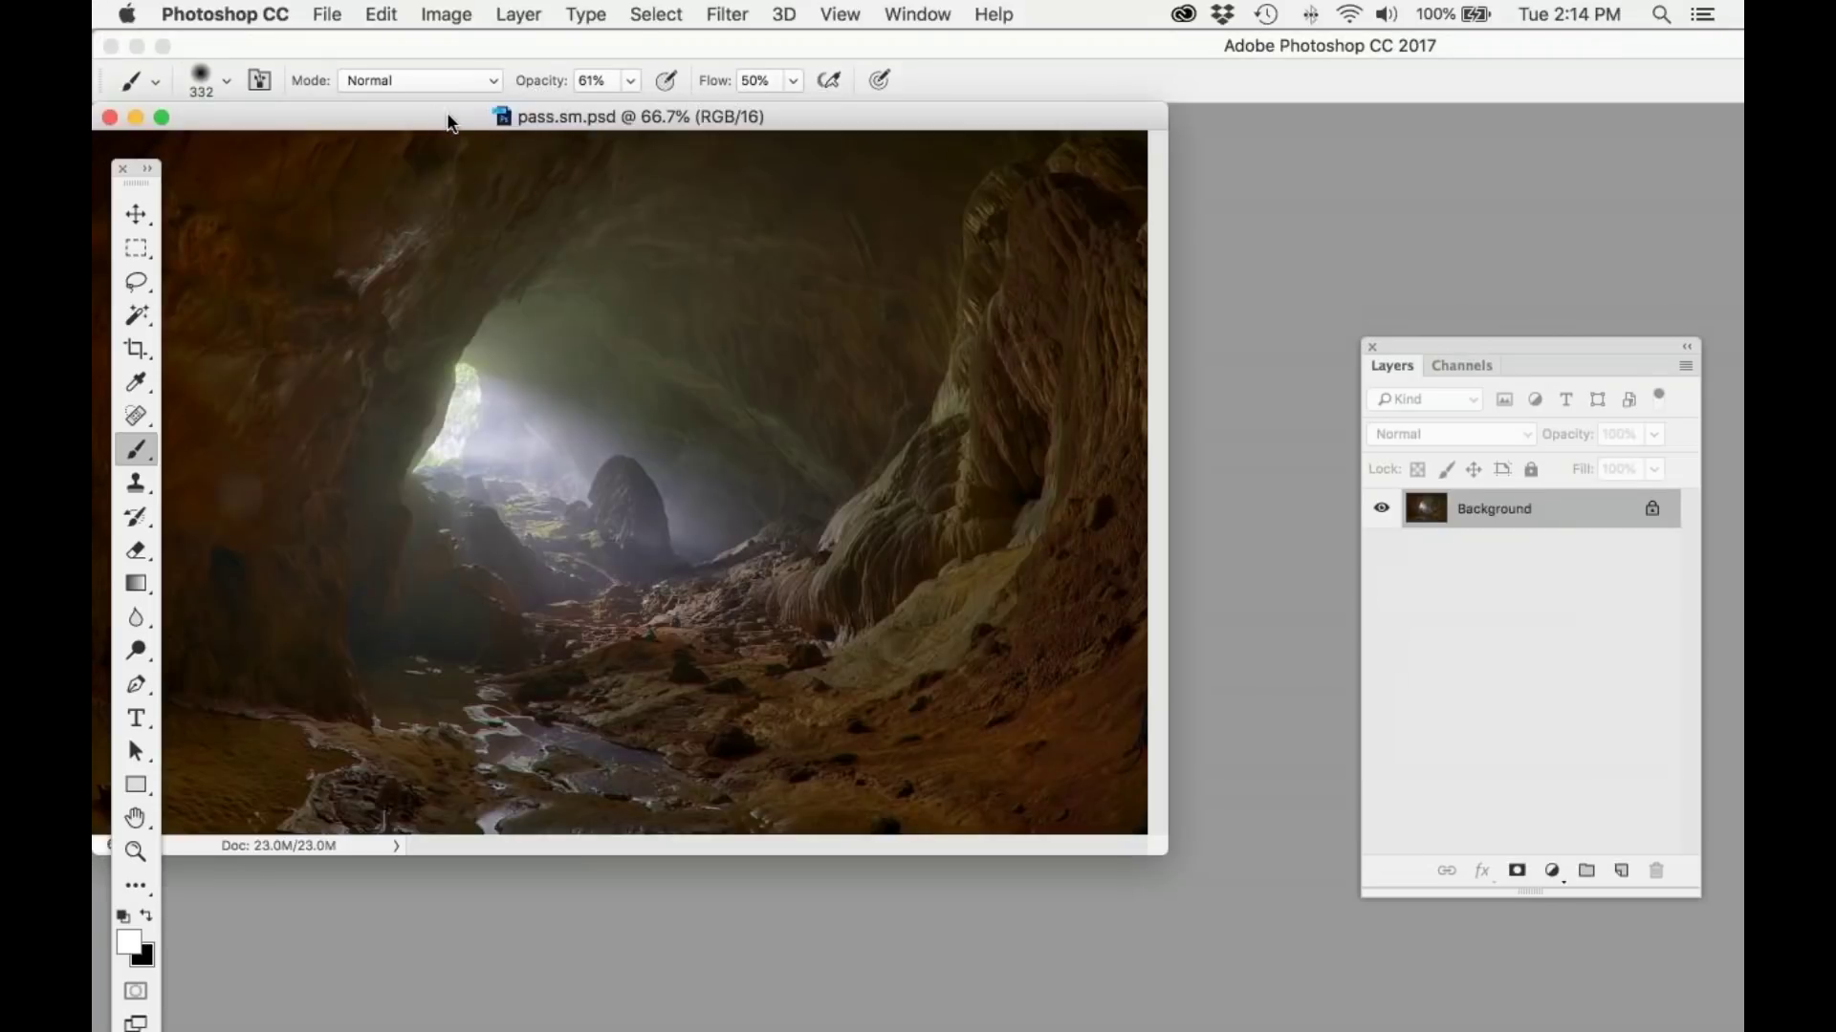
drag(449, 115, 591, 147)
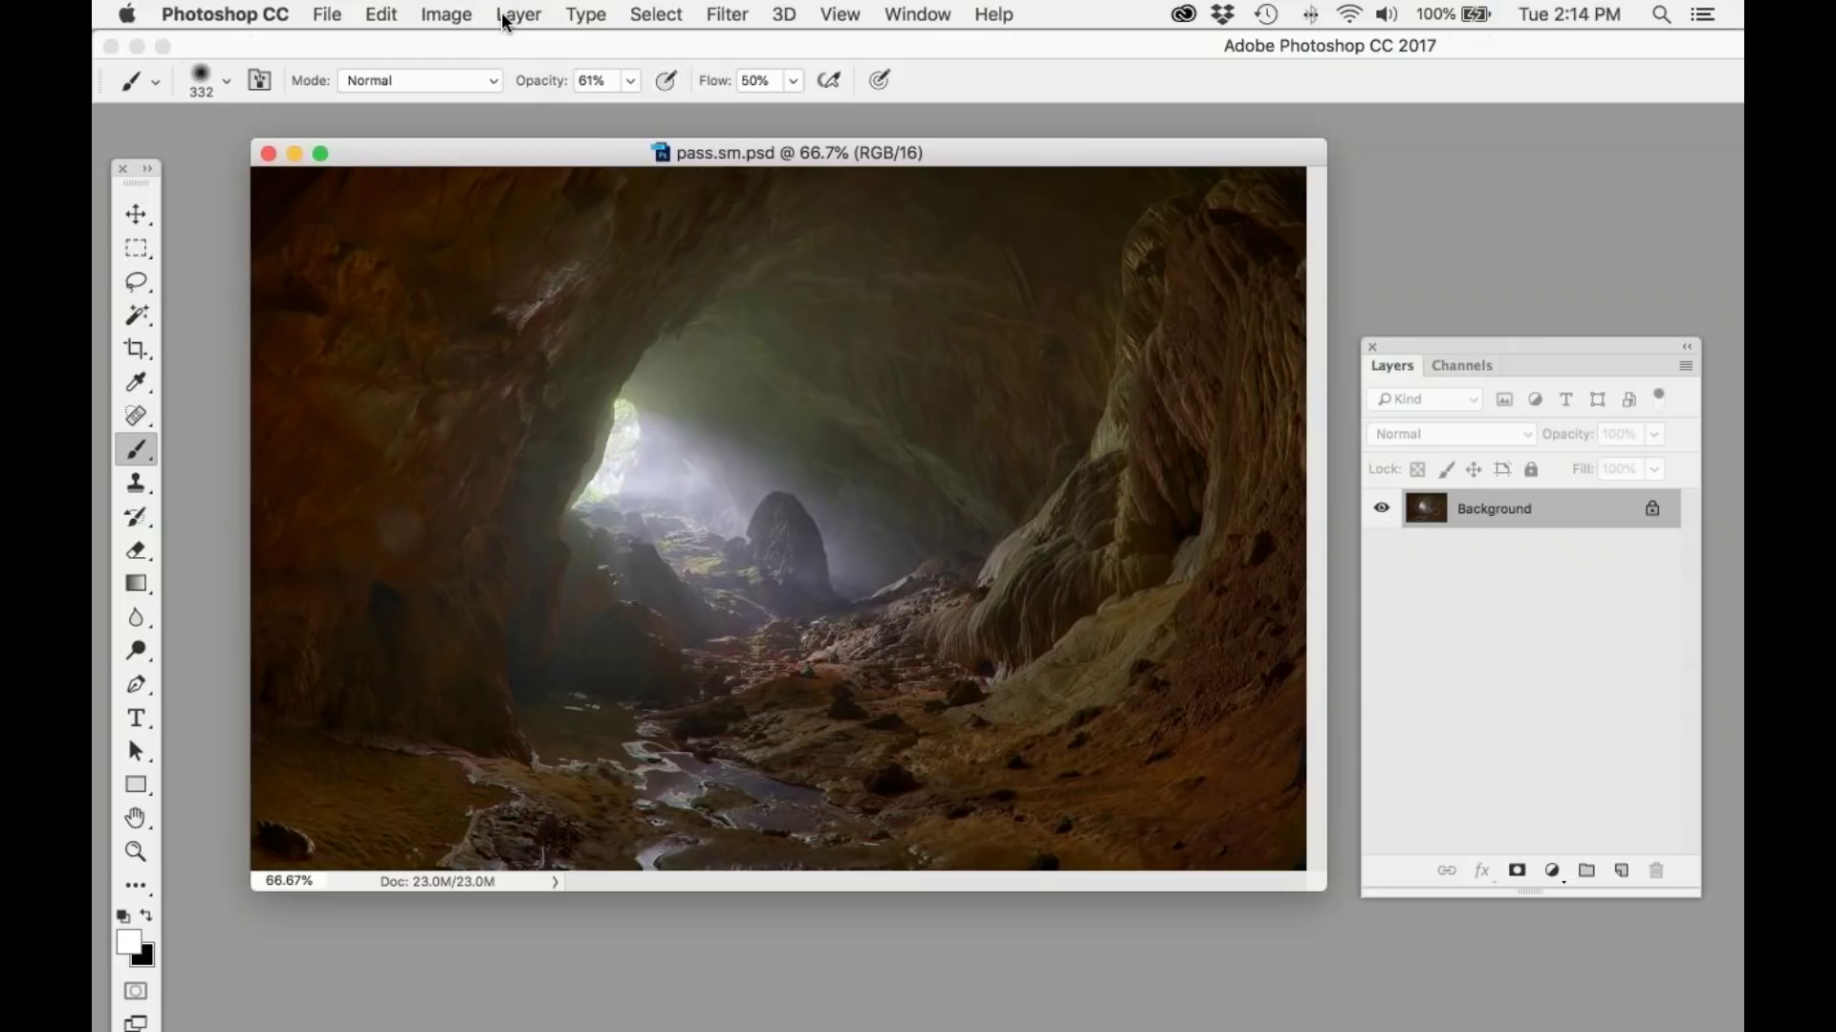
Step: Duplicate the cave image's Background layer as "Background copy"
click(505, 15)
click(595, 123)
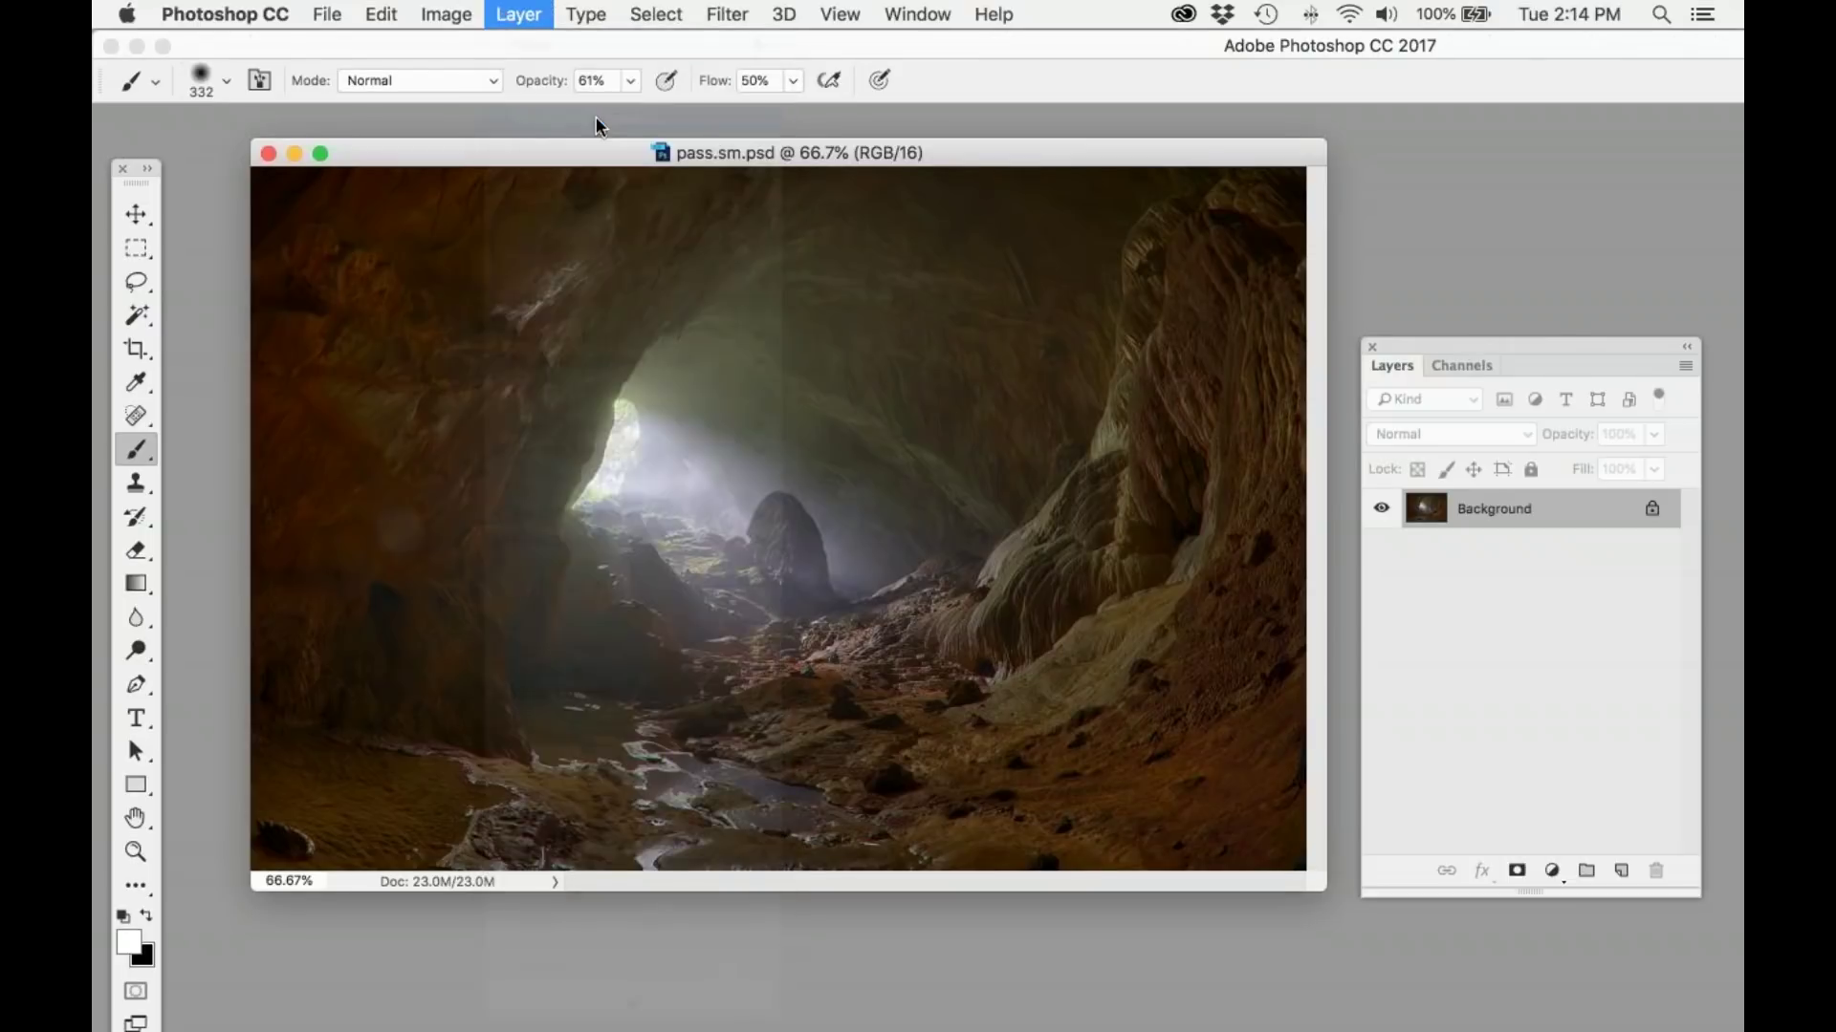
click(1157, 421)
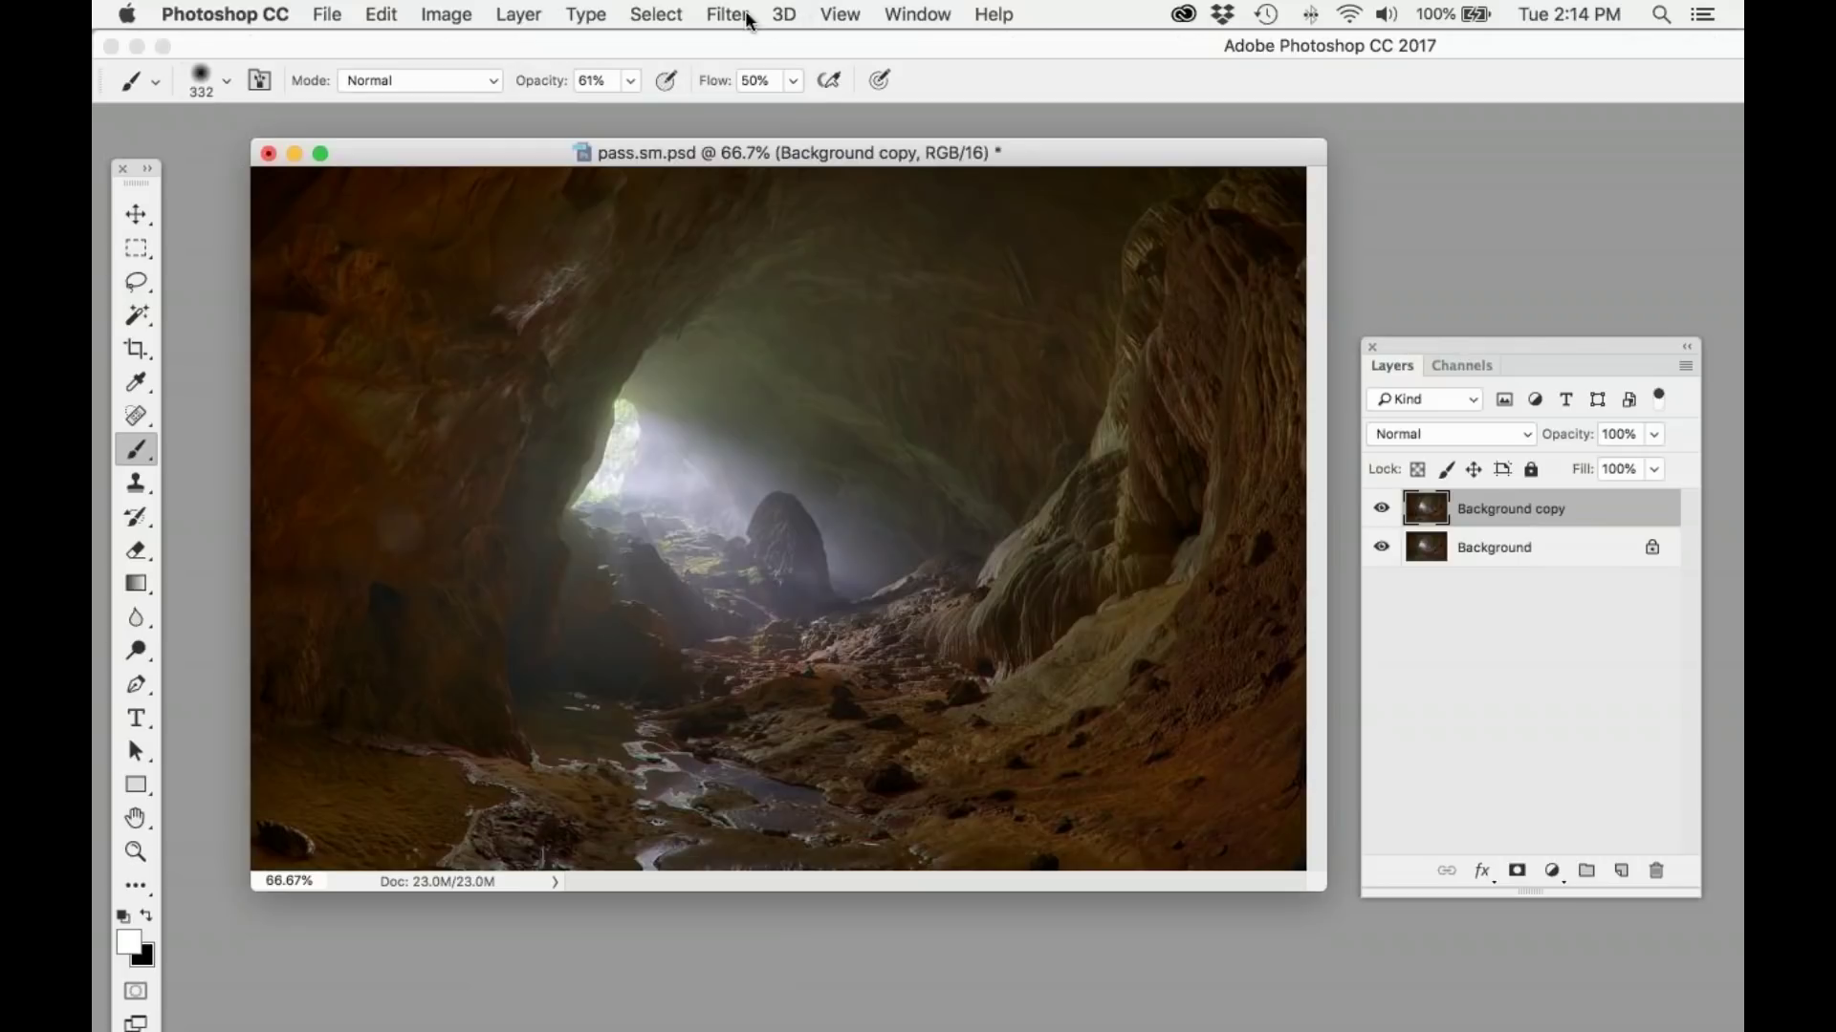
Step: Send the cave image's duplicate layer to Topaz Studio and open it in the Topaz Adjust 5 plug-in
click(726, 15)
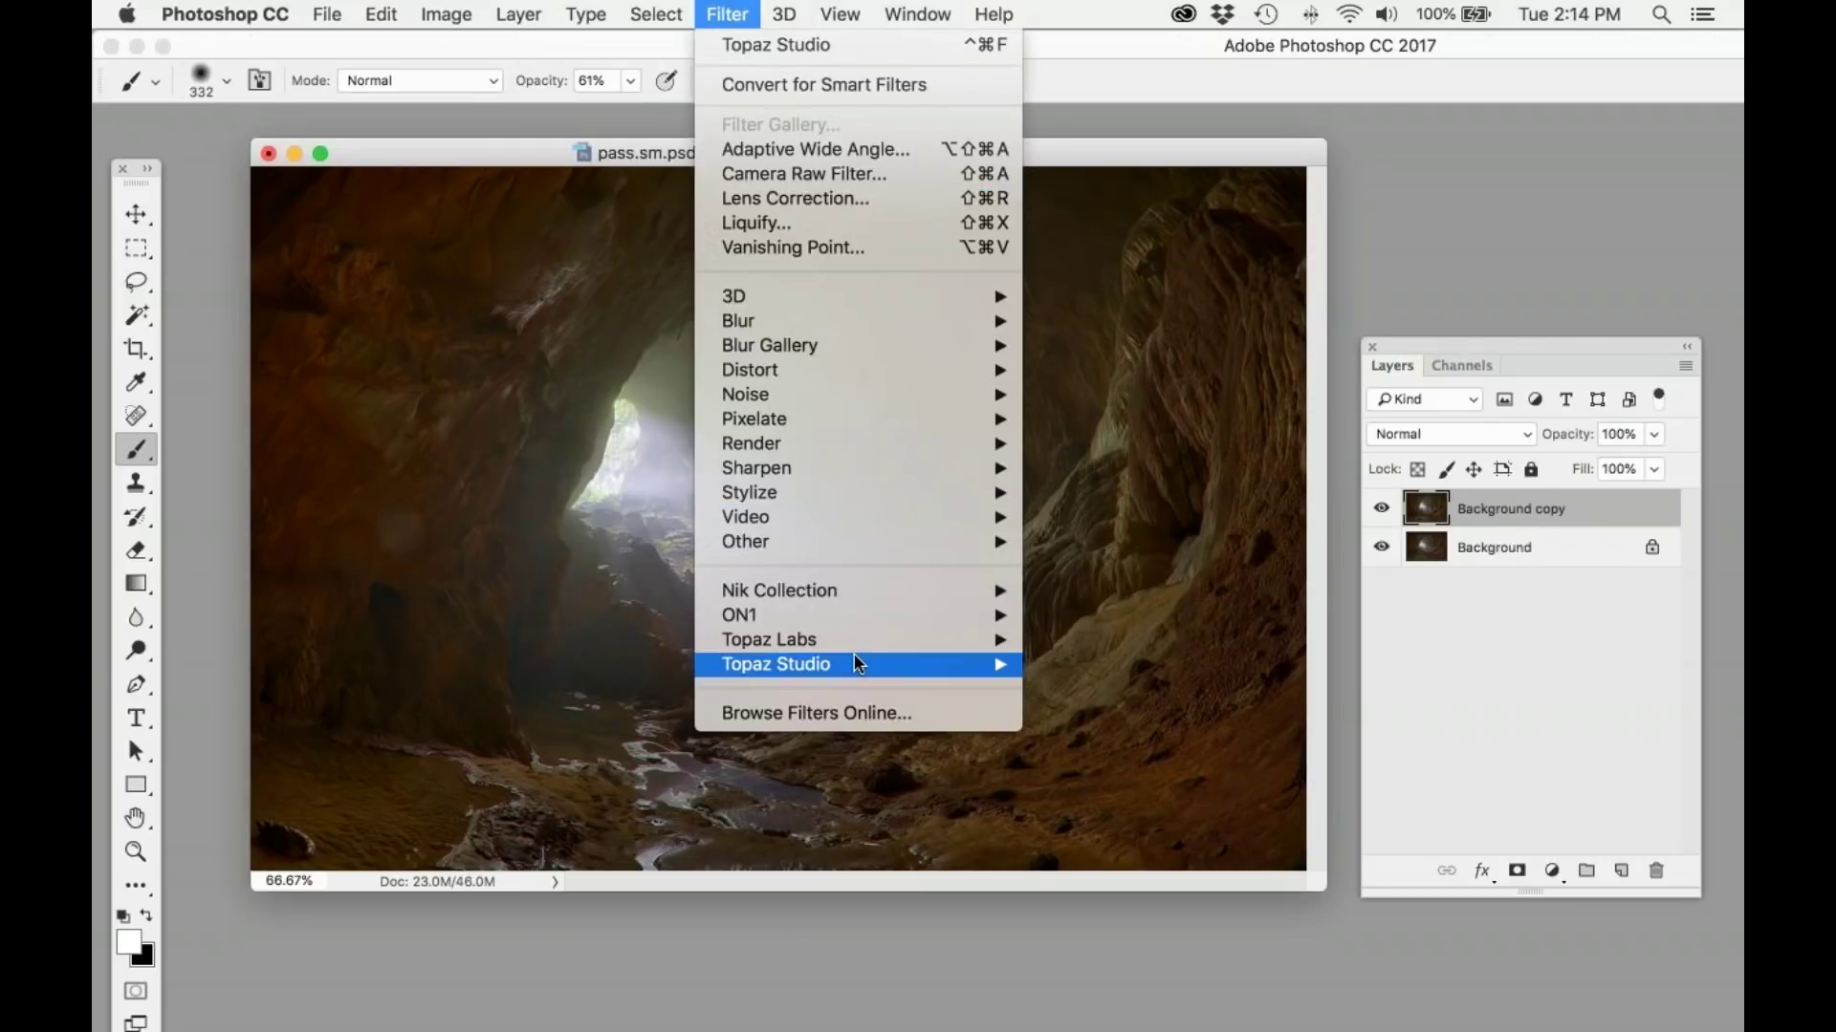
mouse_move(854, 656)
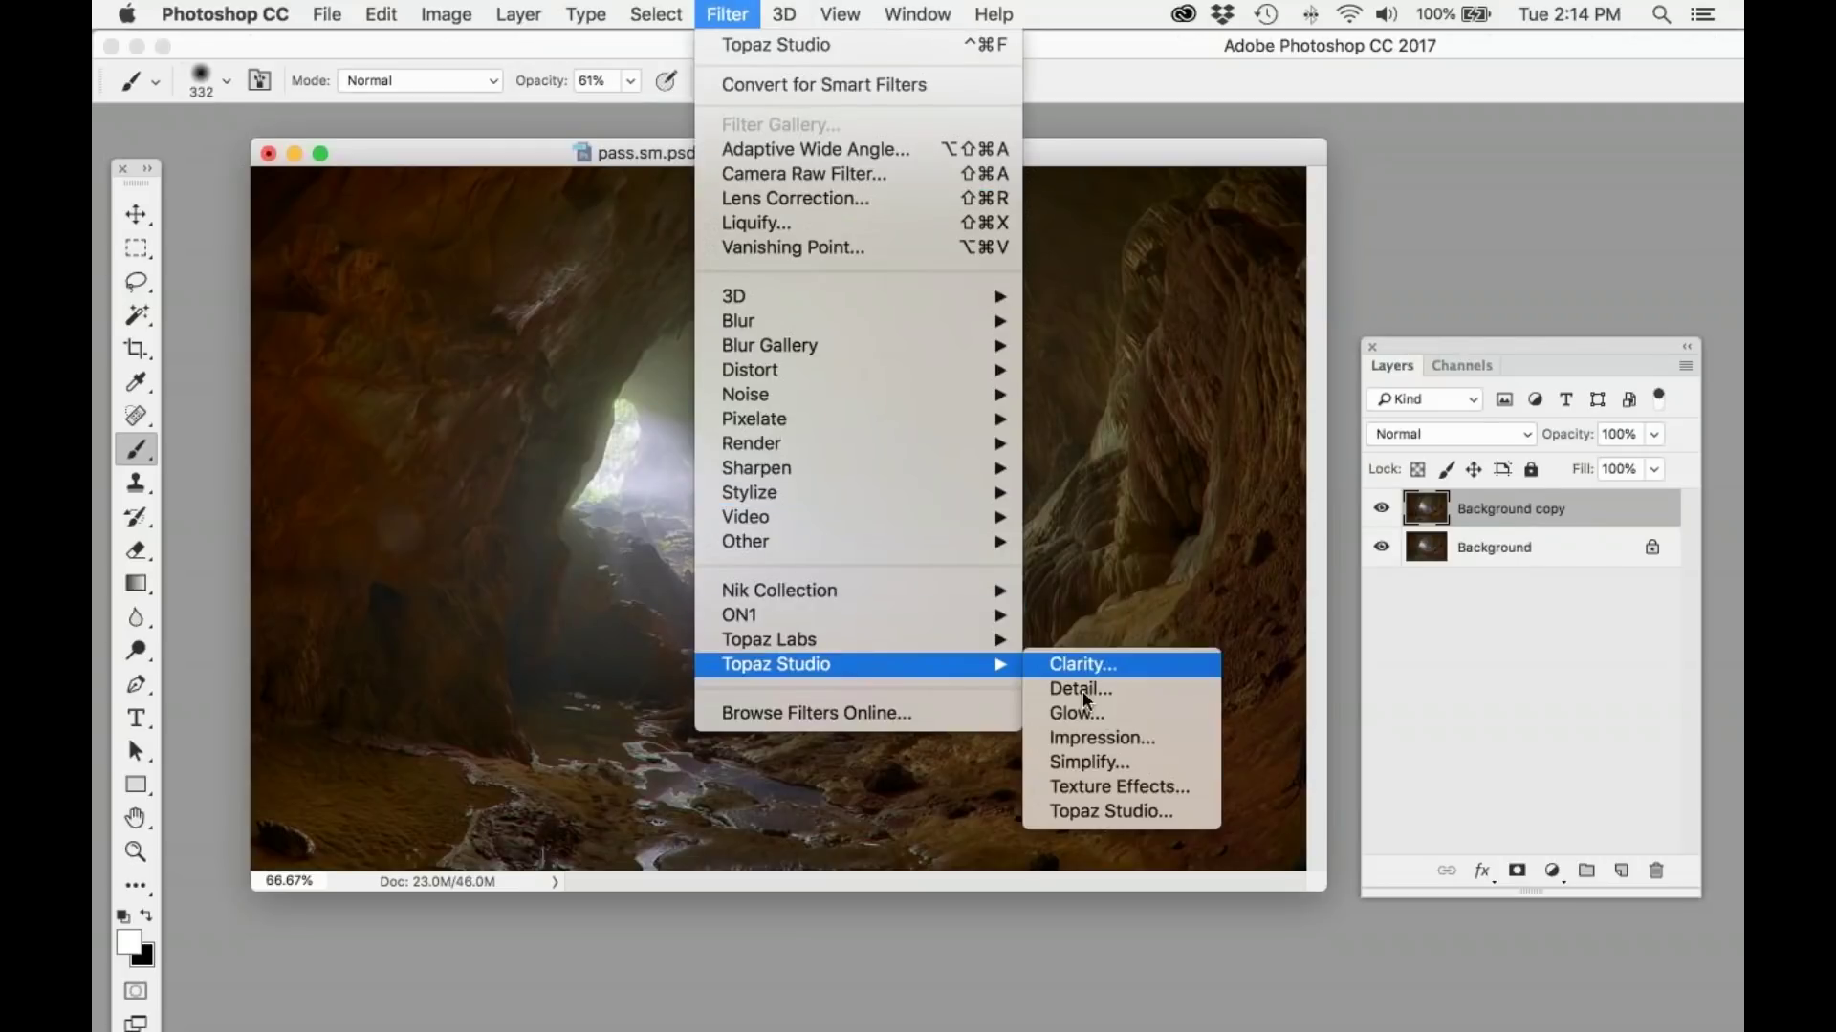
click(1112, 812)
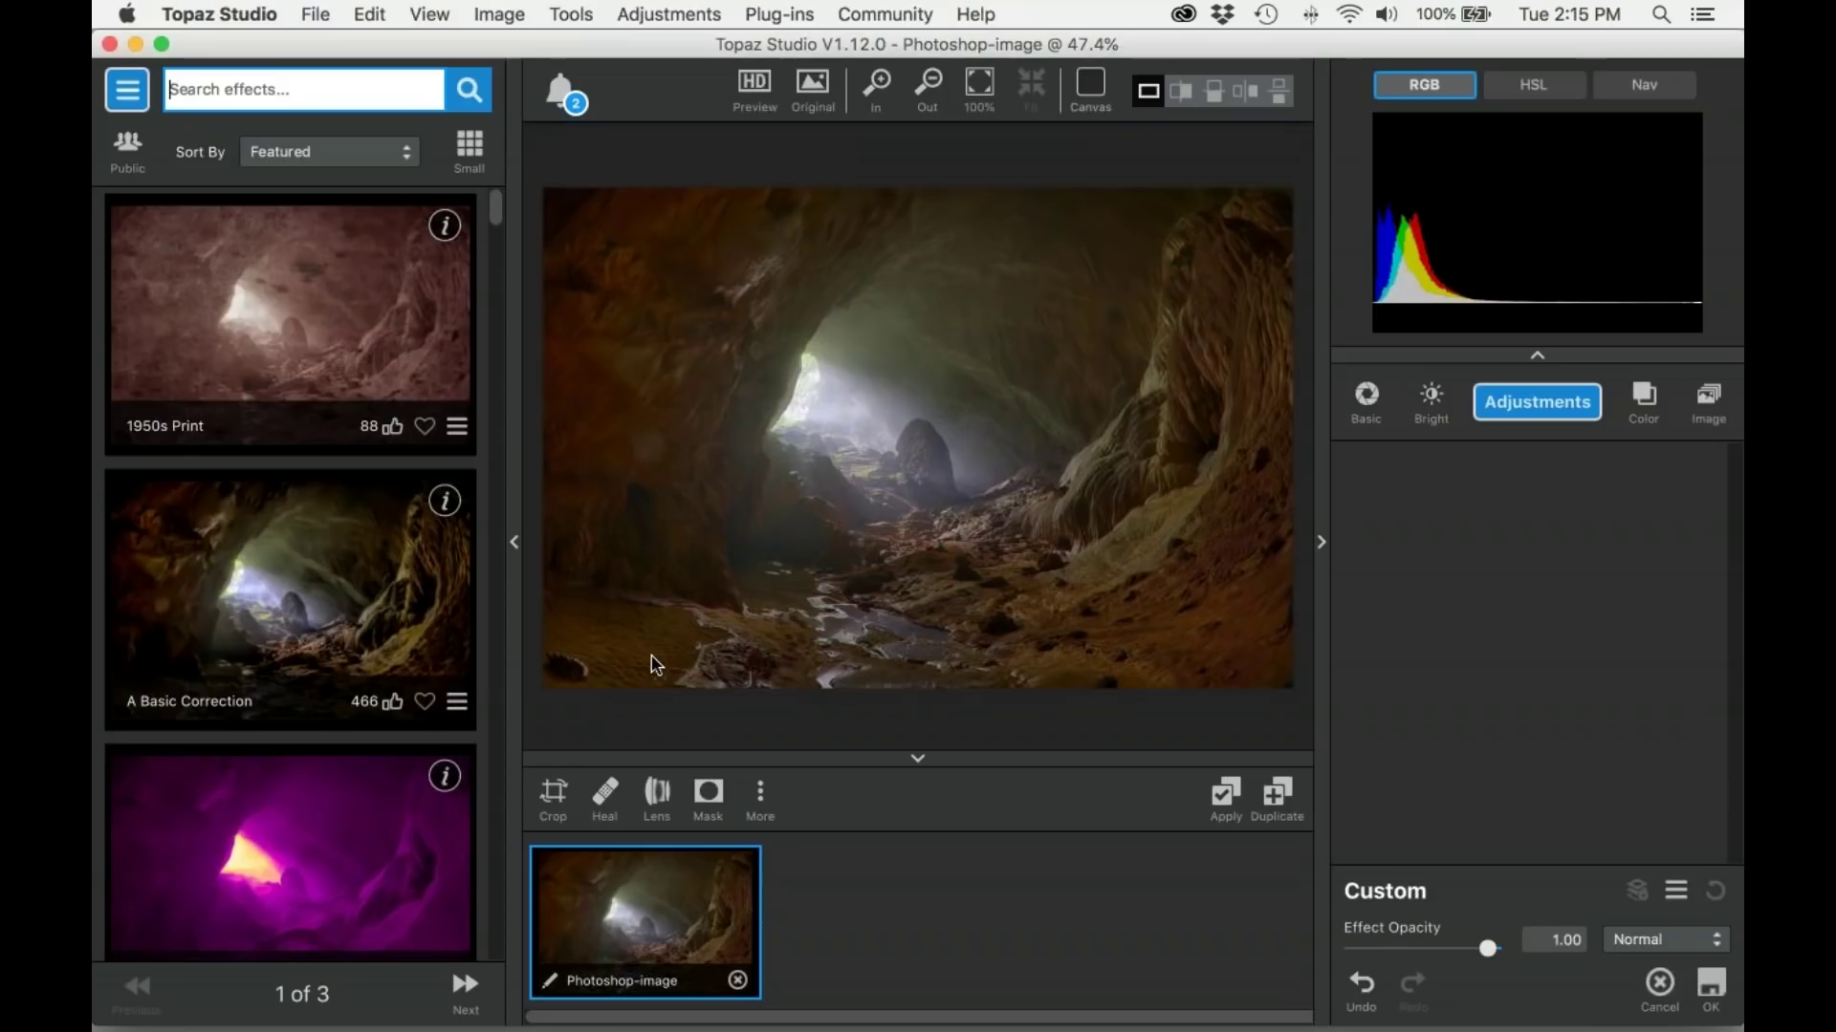
click(799, 13)
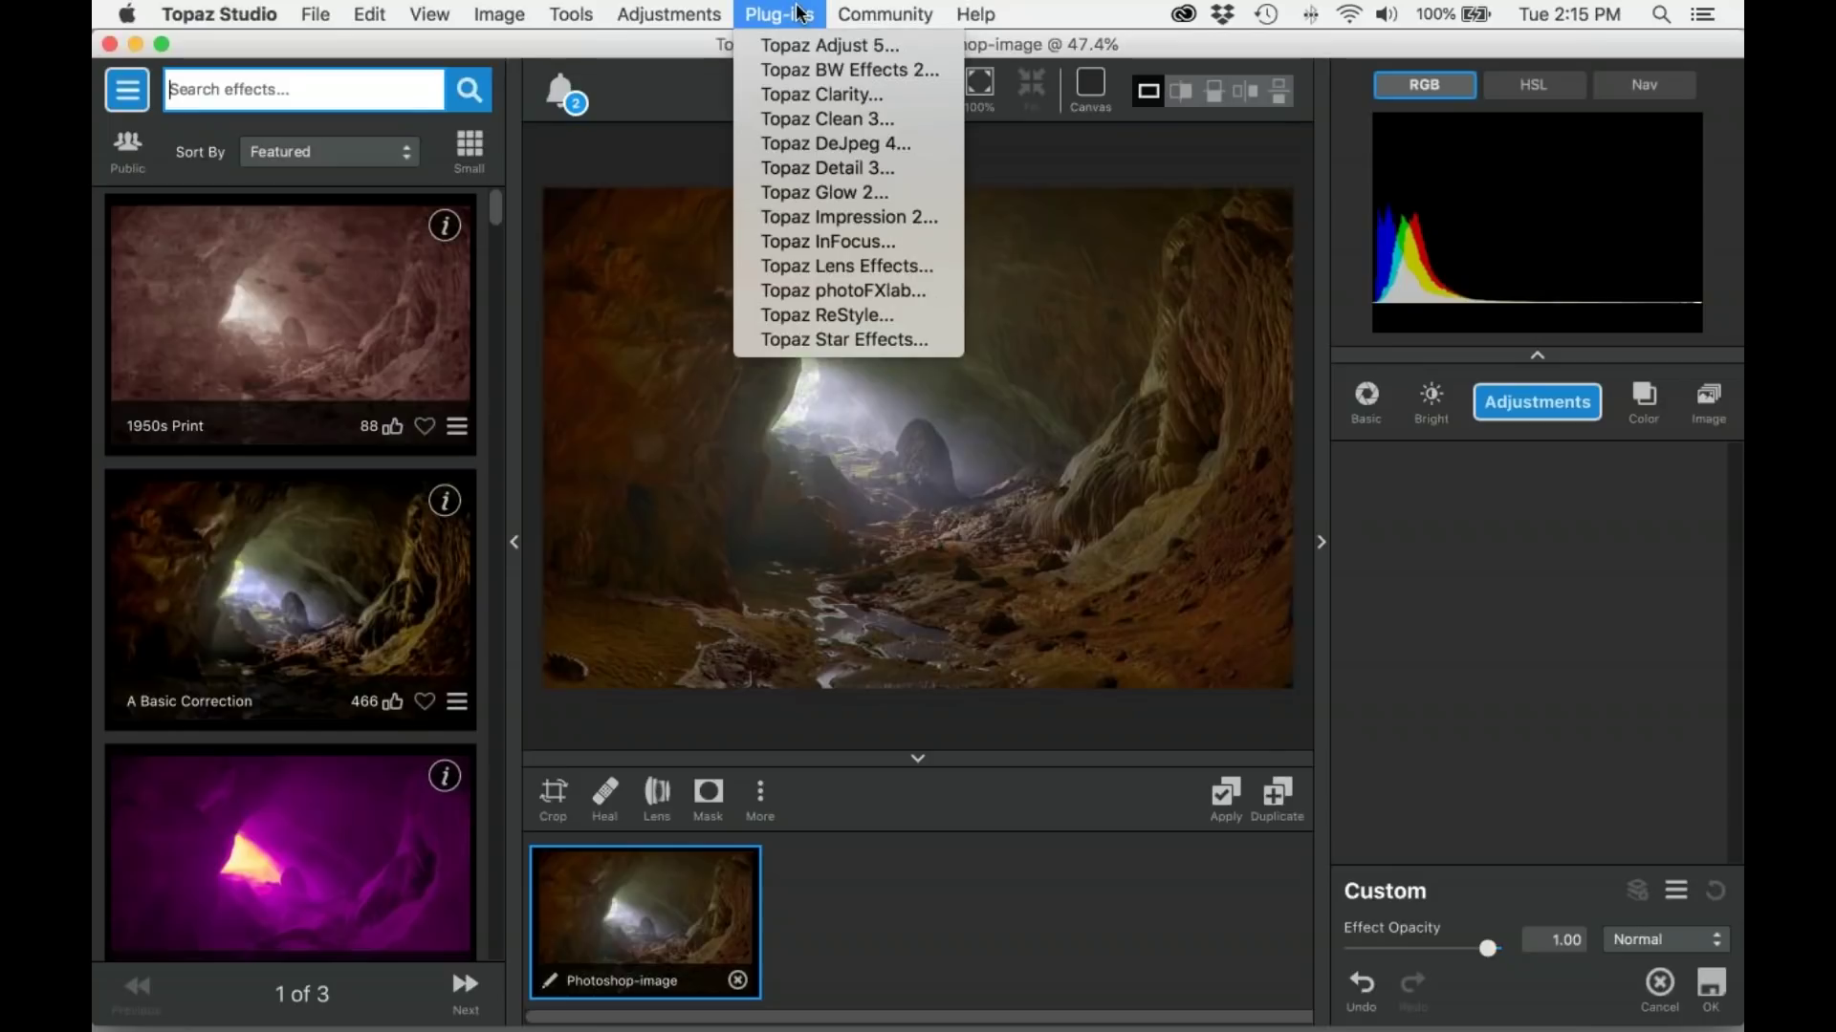
click(828, 46)
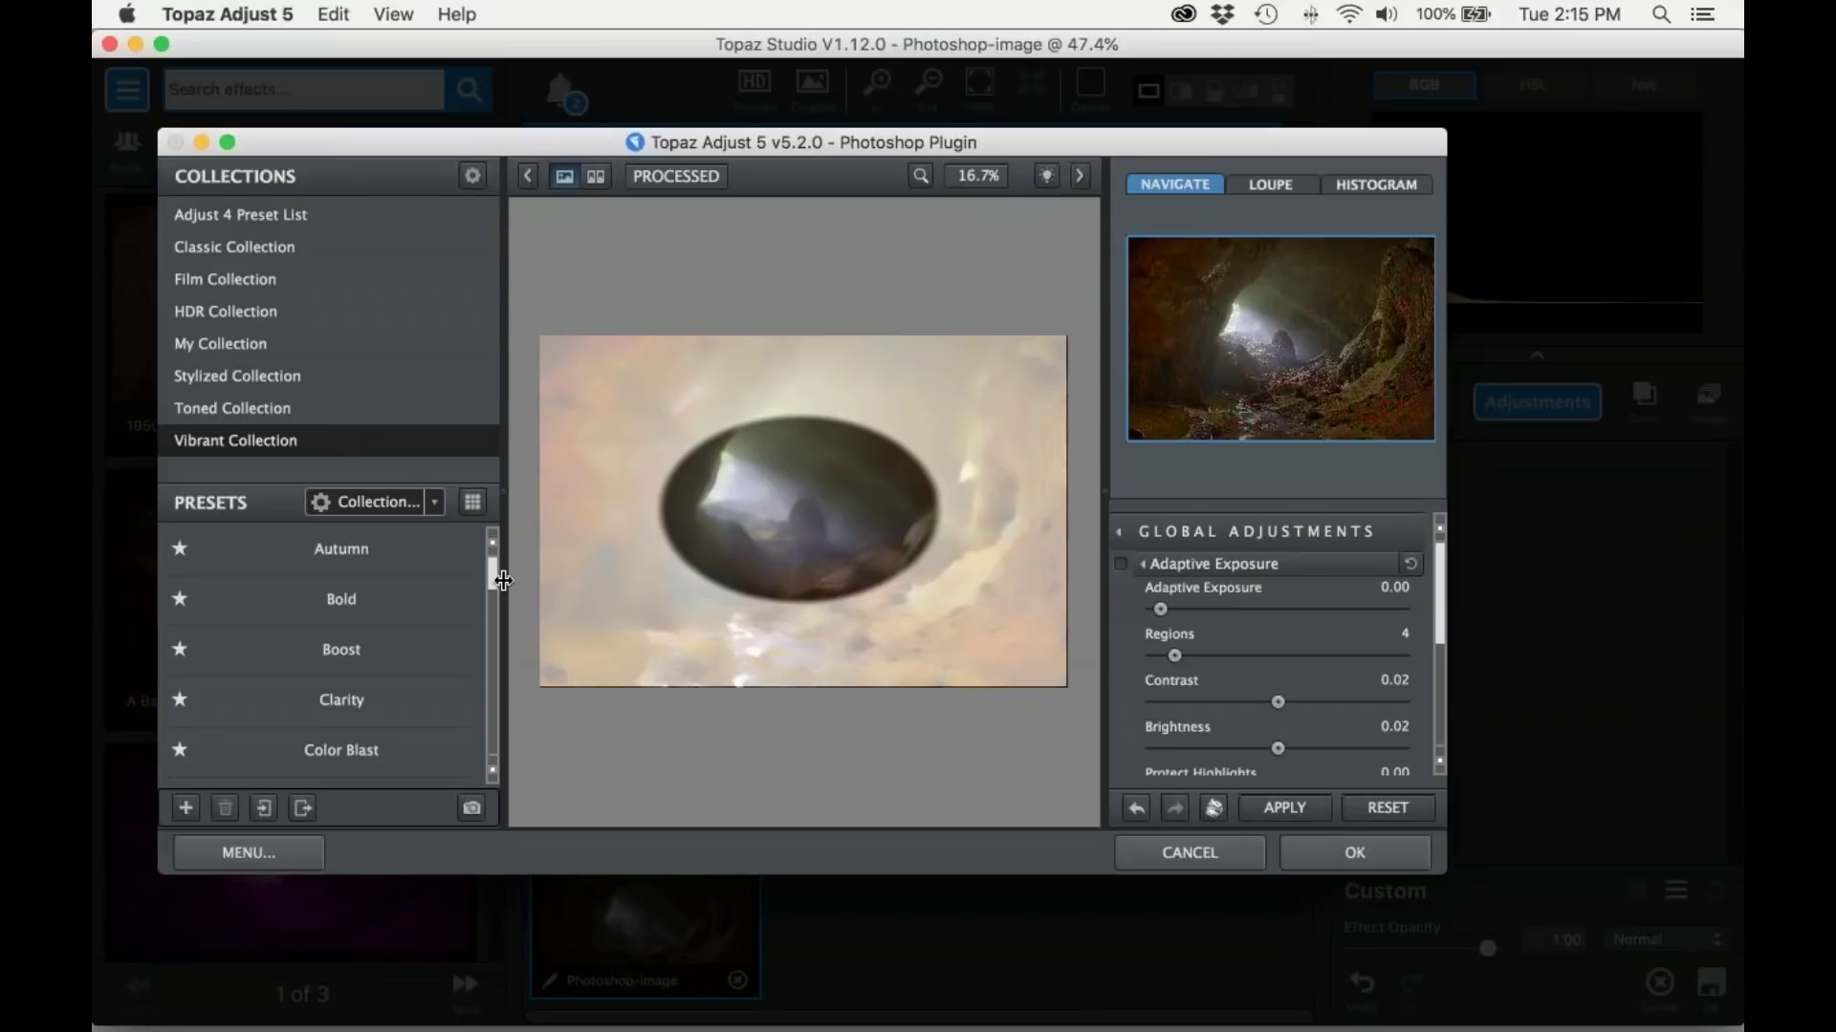
Step: Apply the Vibrant Collection's Exposure Color Stretch preset with Adaptive Exposure brightness at 0.77, and return the result to Photoshop
drag(491, 581, 479, 639)
click(422, 691)
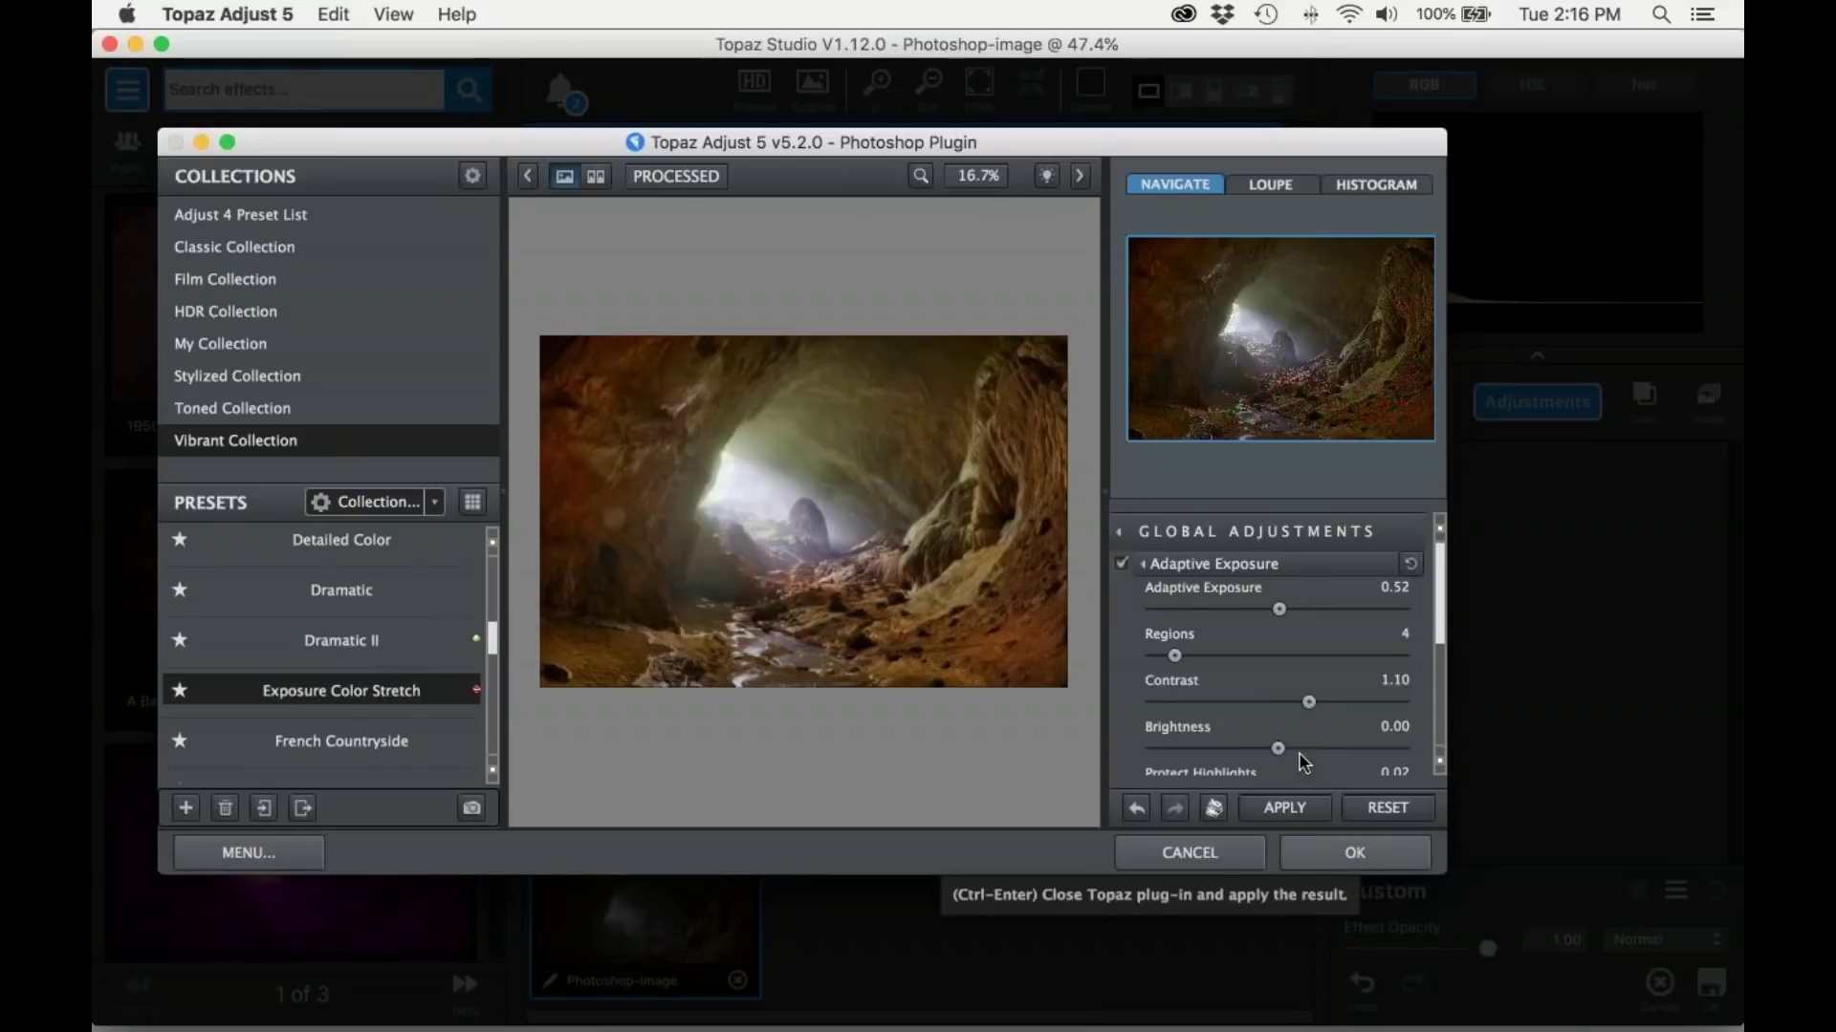
drag(1278, 748, 1299, 752)
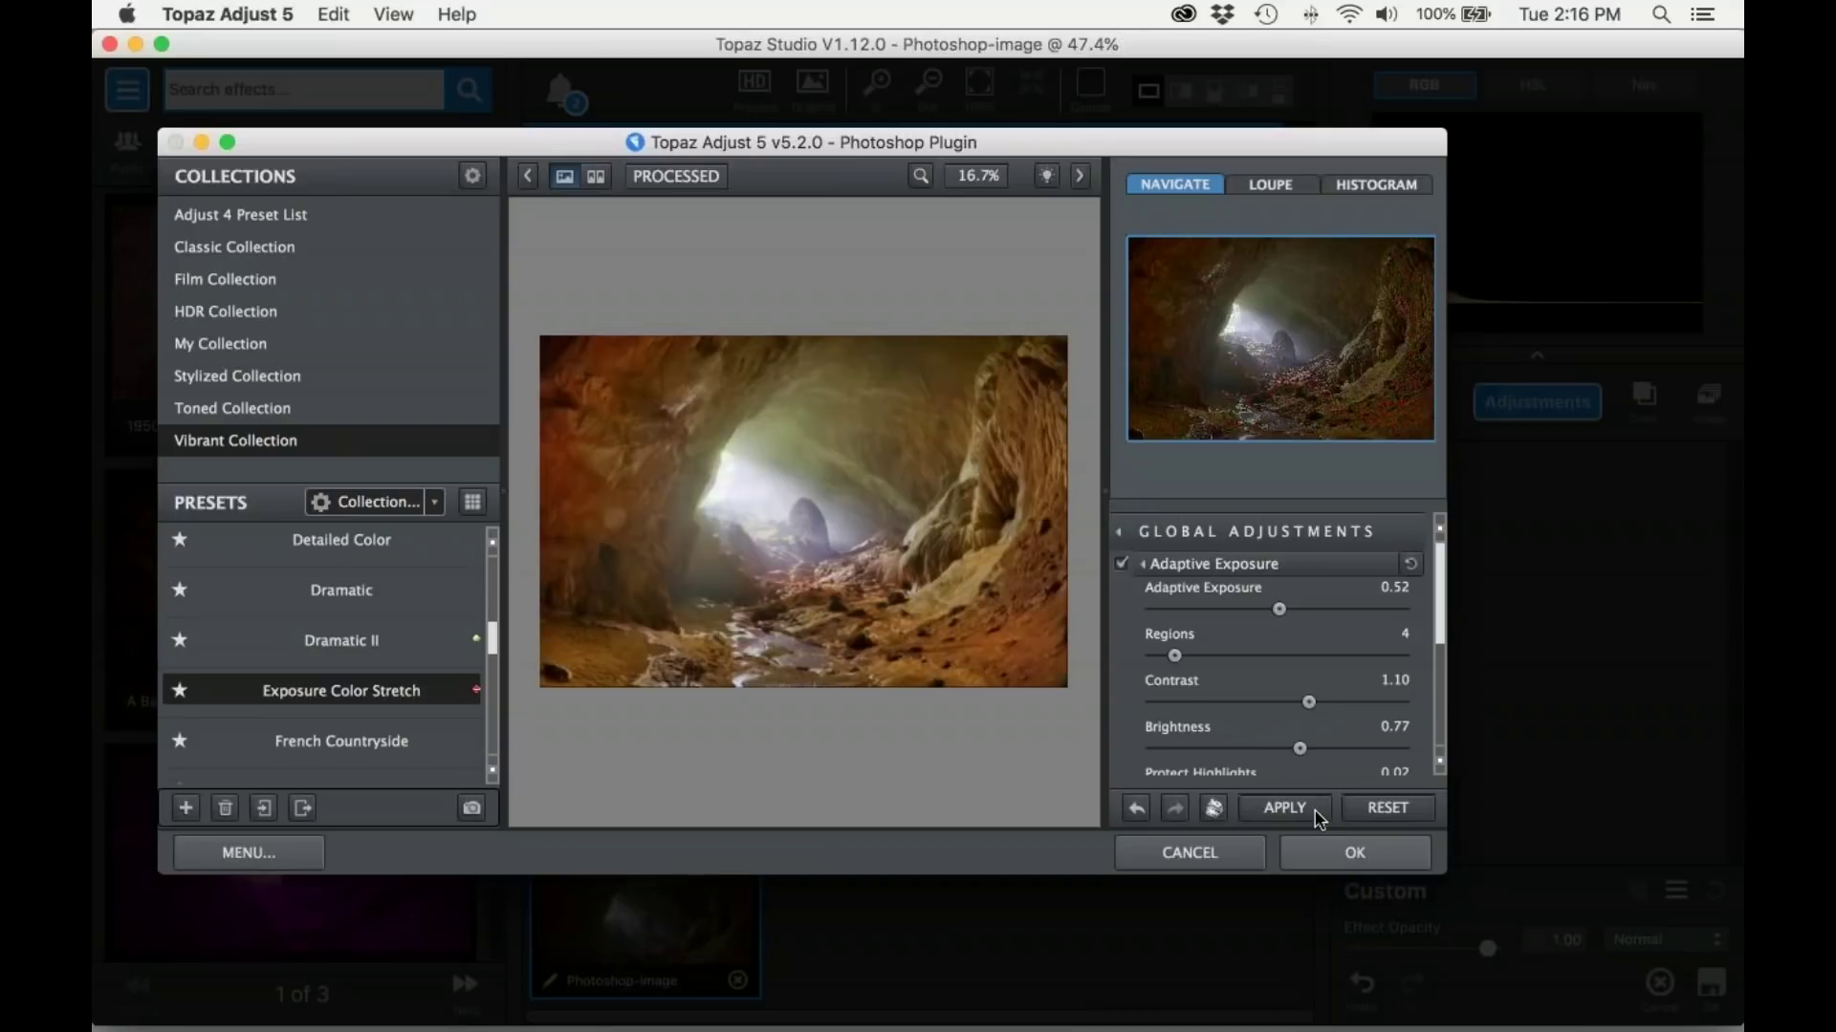
click(1339, 840)
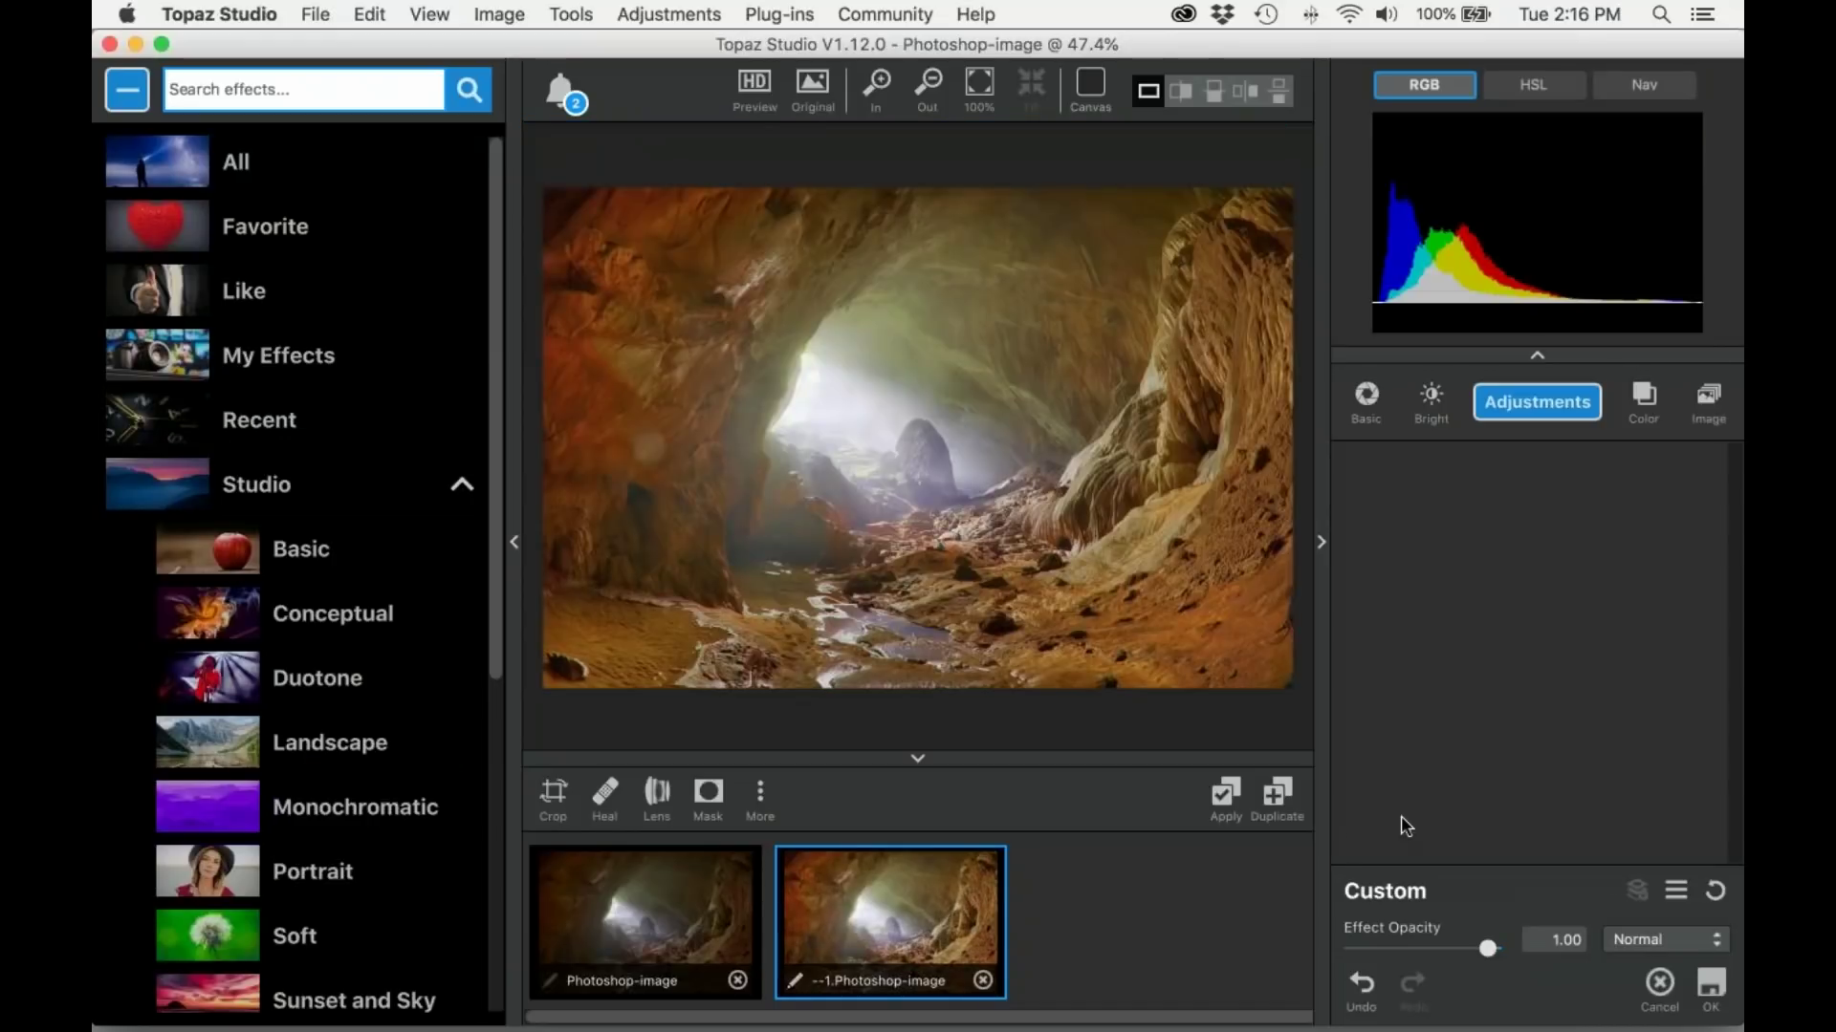
click(1711, 987)
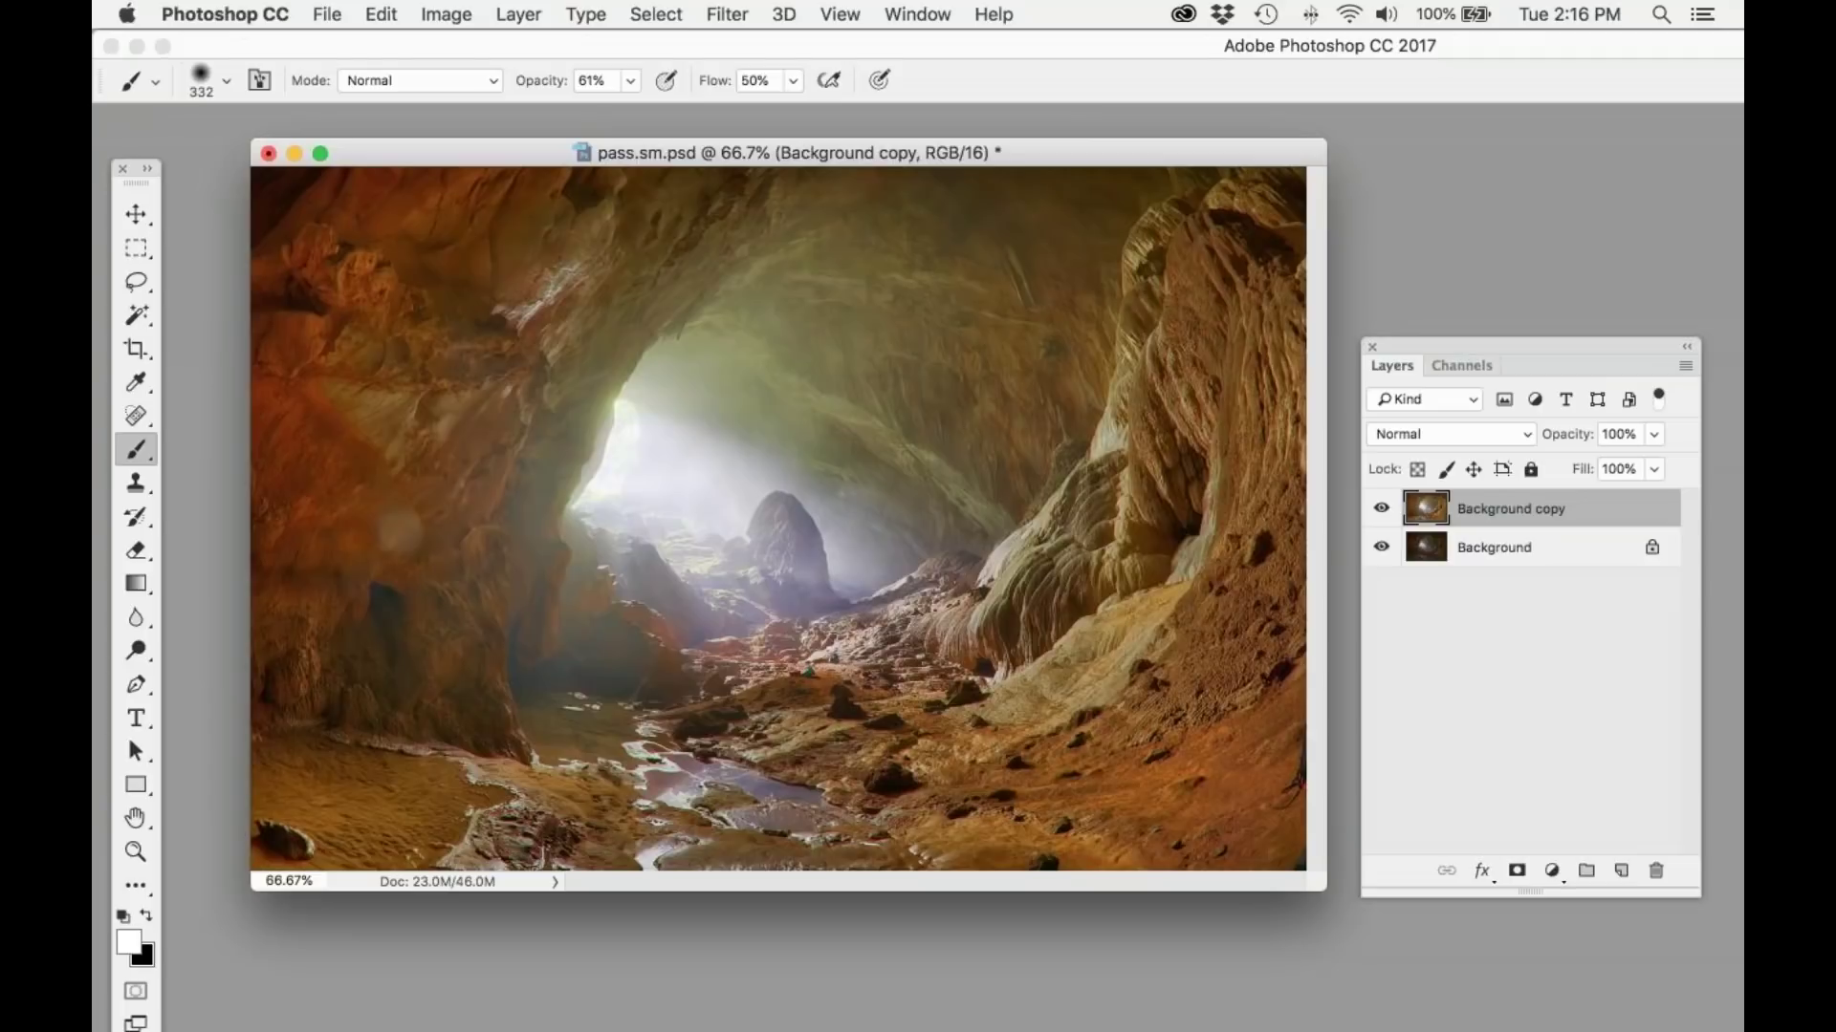
Step: Rename the "Background copy" layer as "exposure color stretch"
double_click(1467, 510)
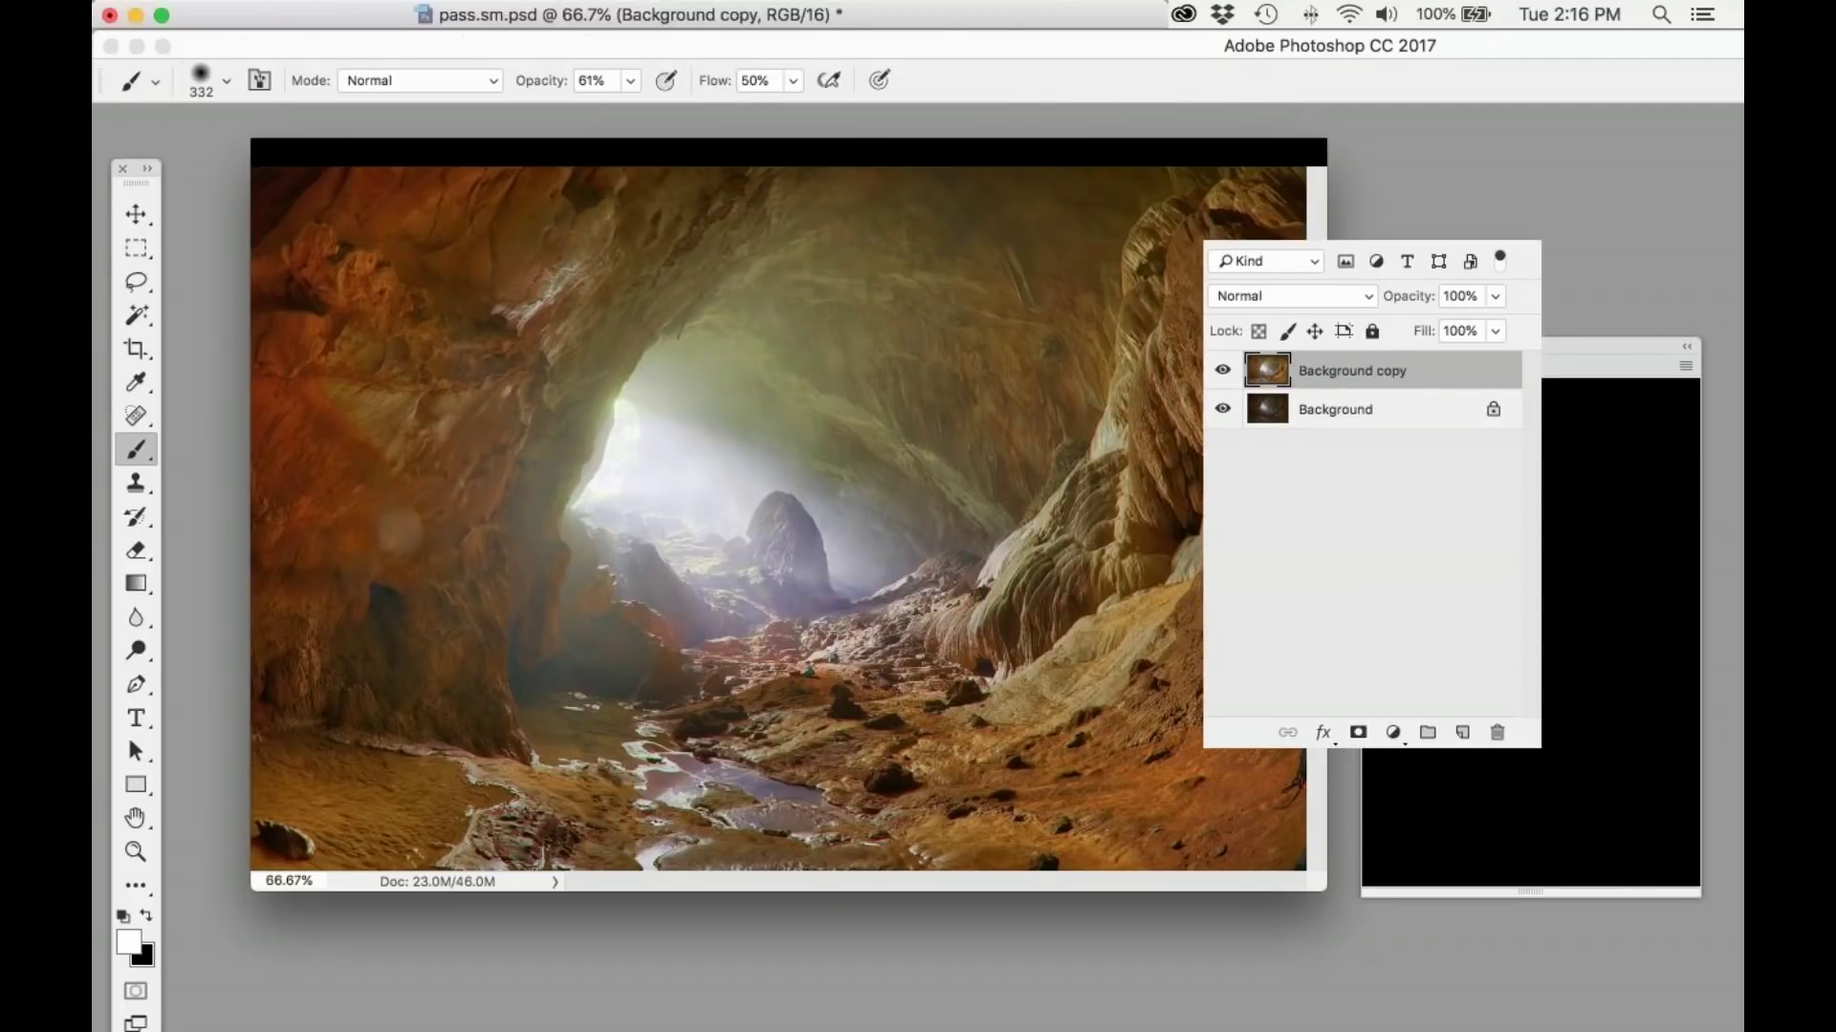
text(exposu)
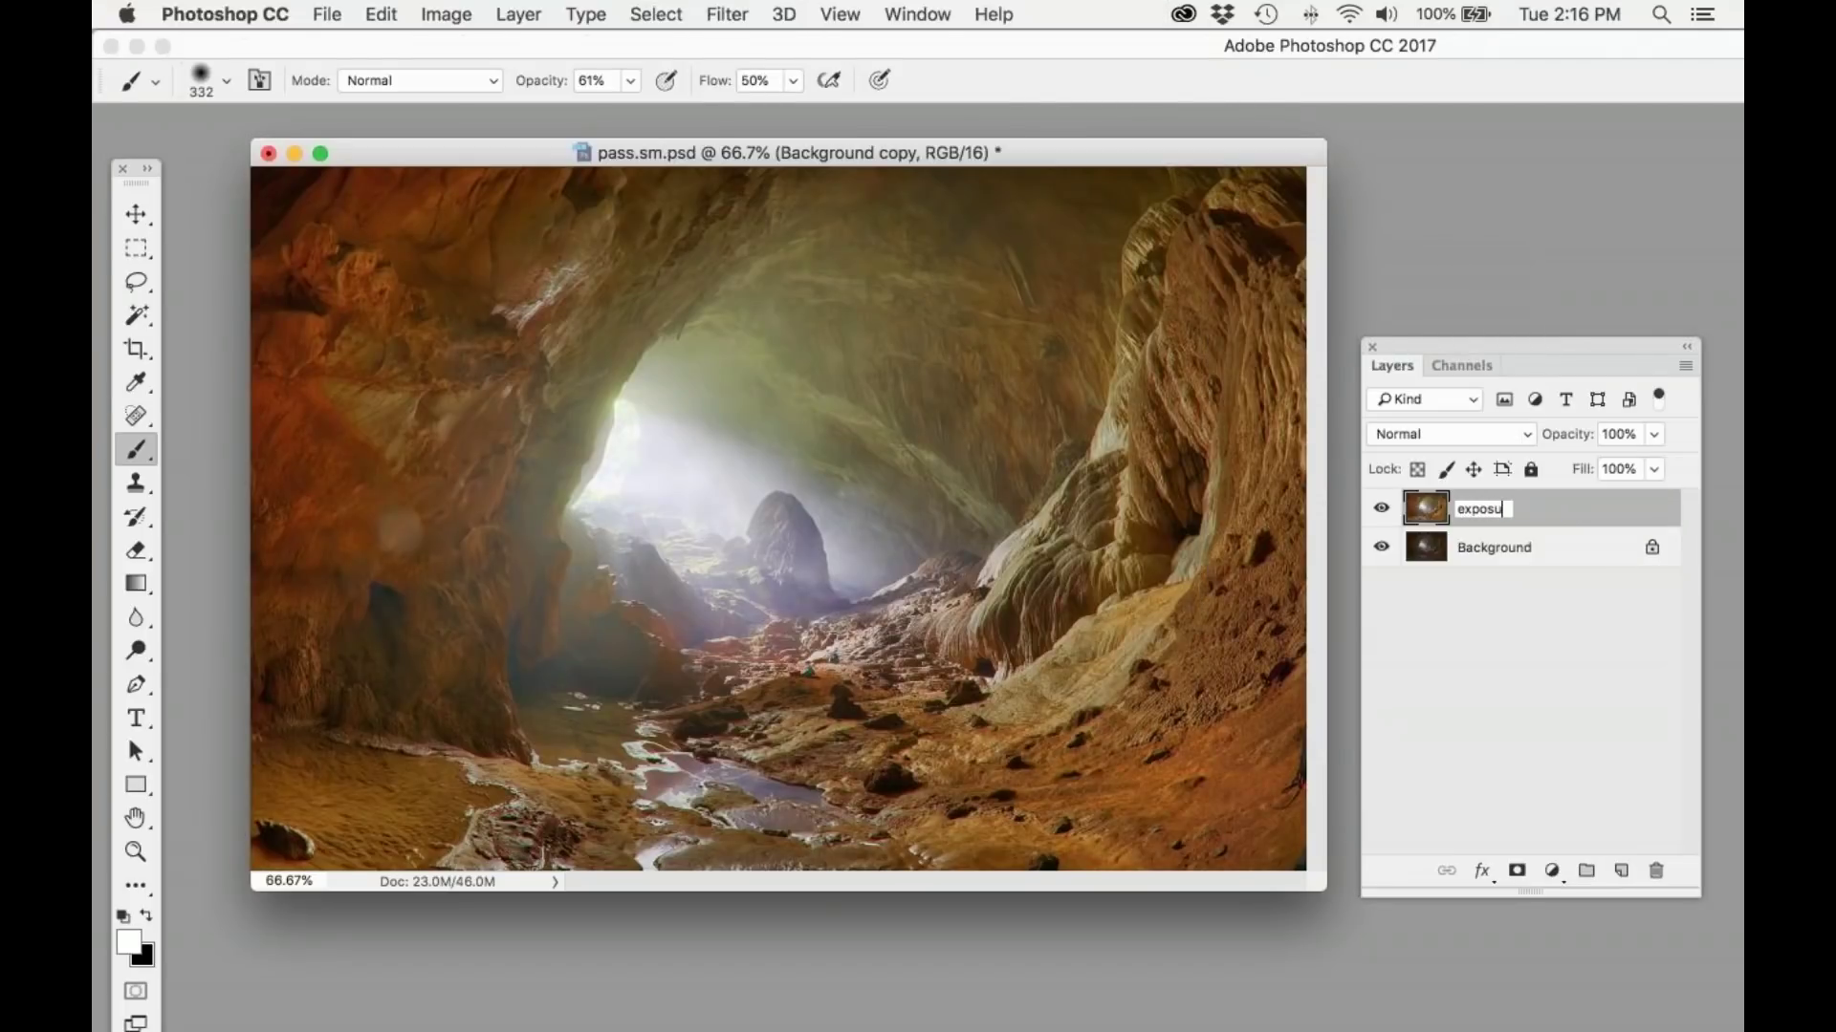
text(re color stretch)
key(Return)
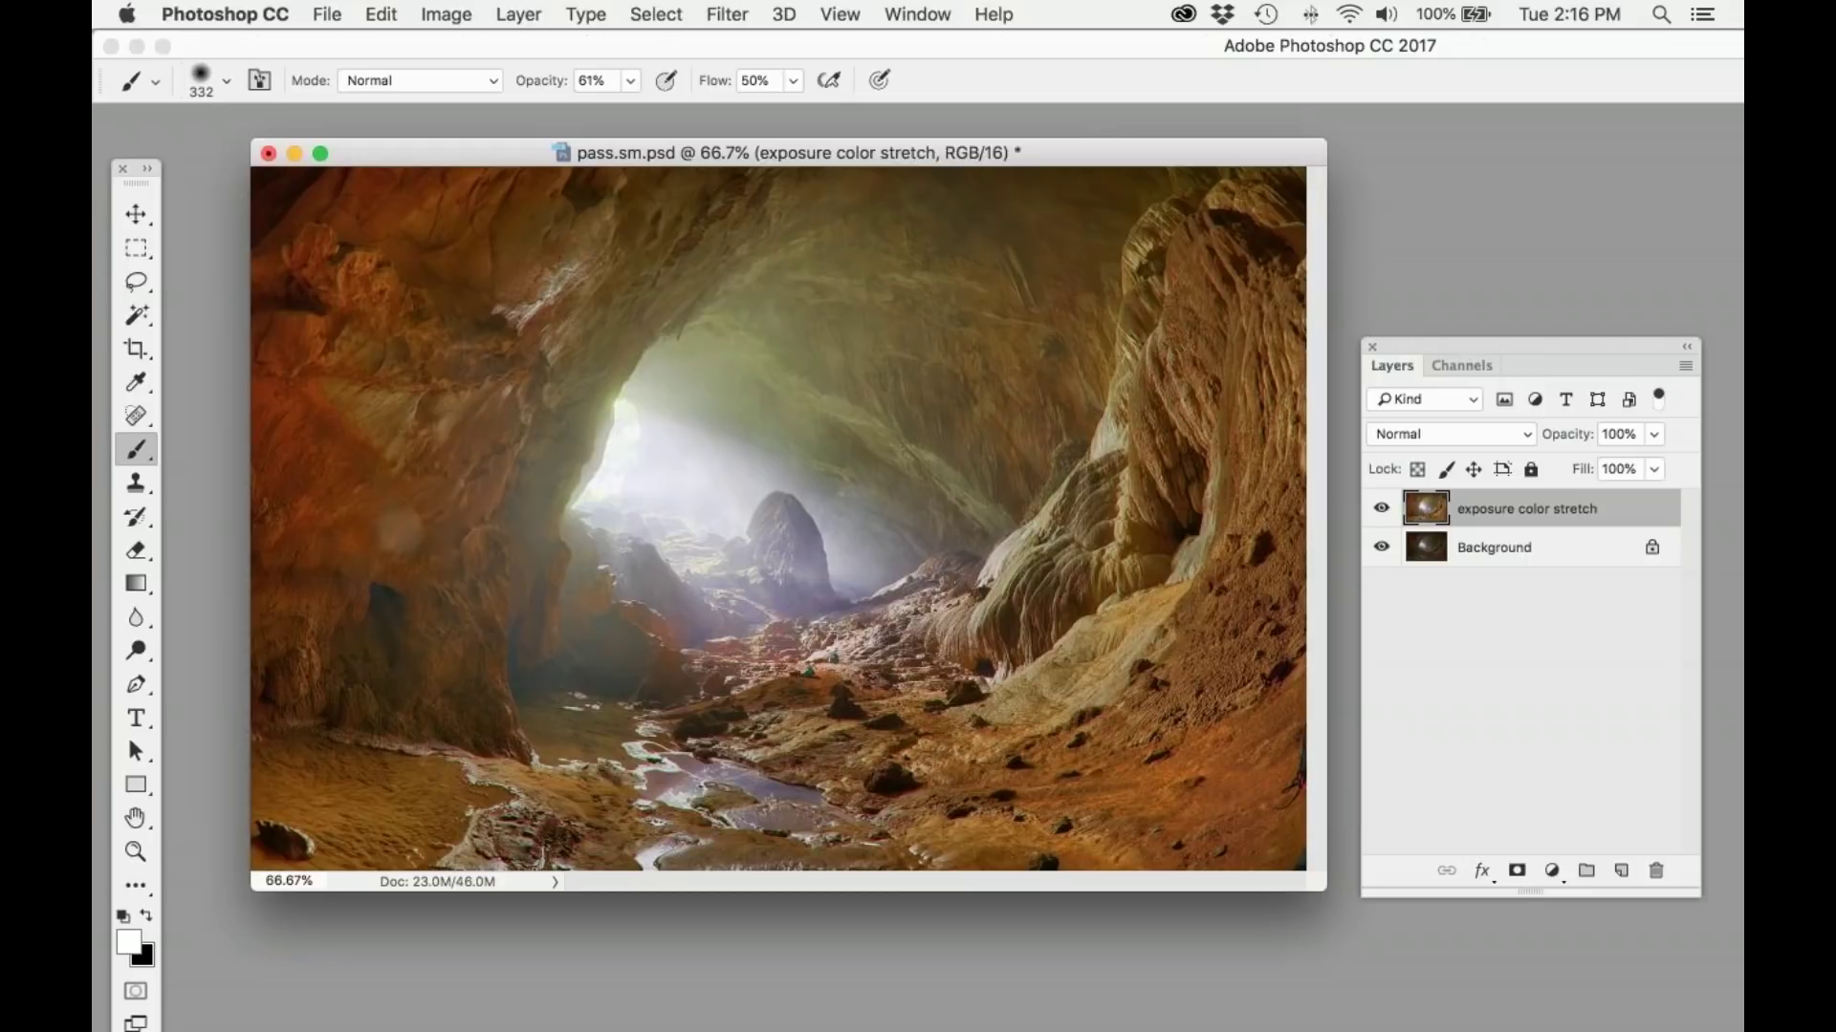
Step: Compare the cave with the "exposure color stretch" layer hidden and shown, and set that layer's opacity to 59%
click(1380, 509)
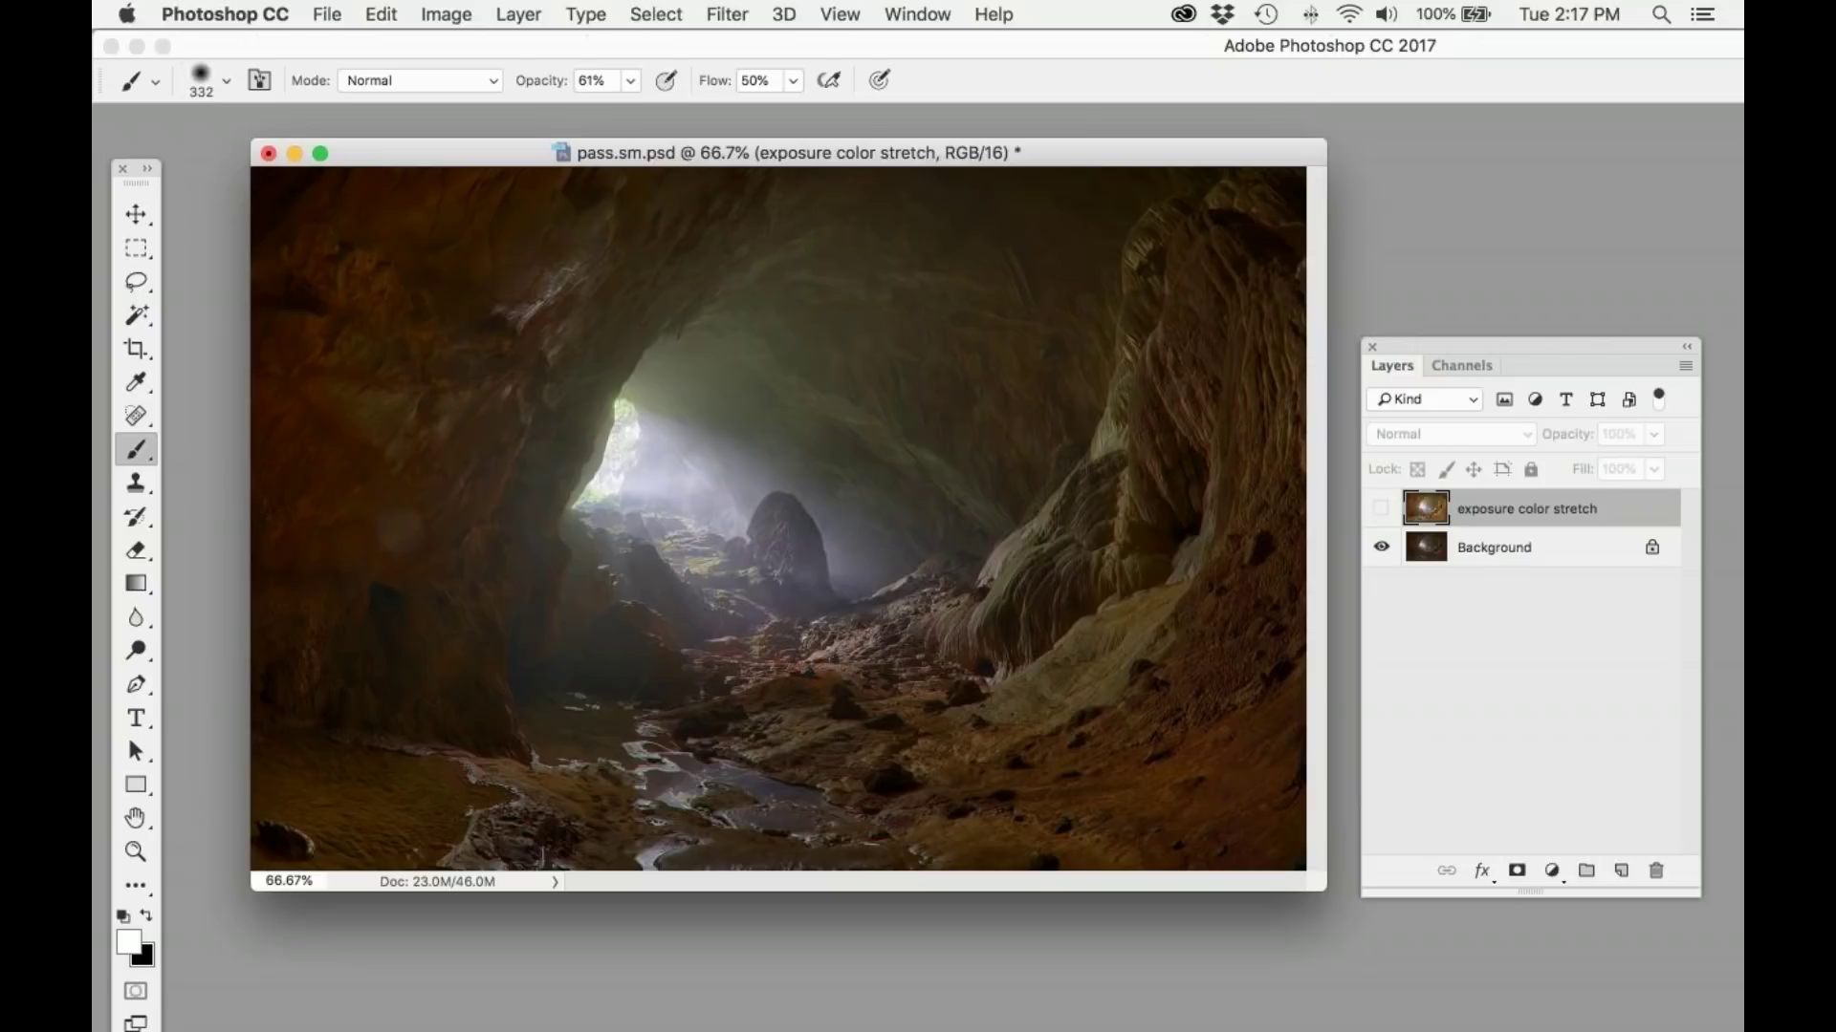
click(1380, 508)
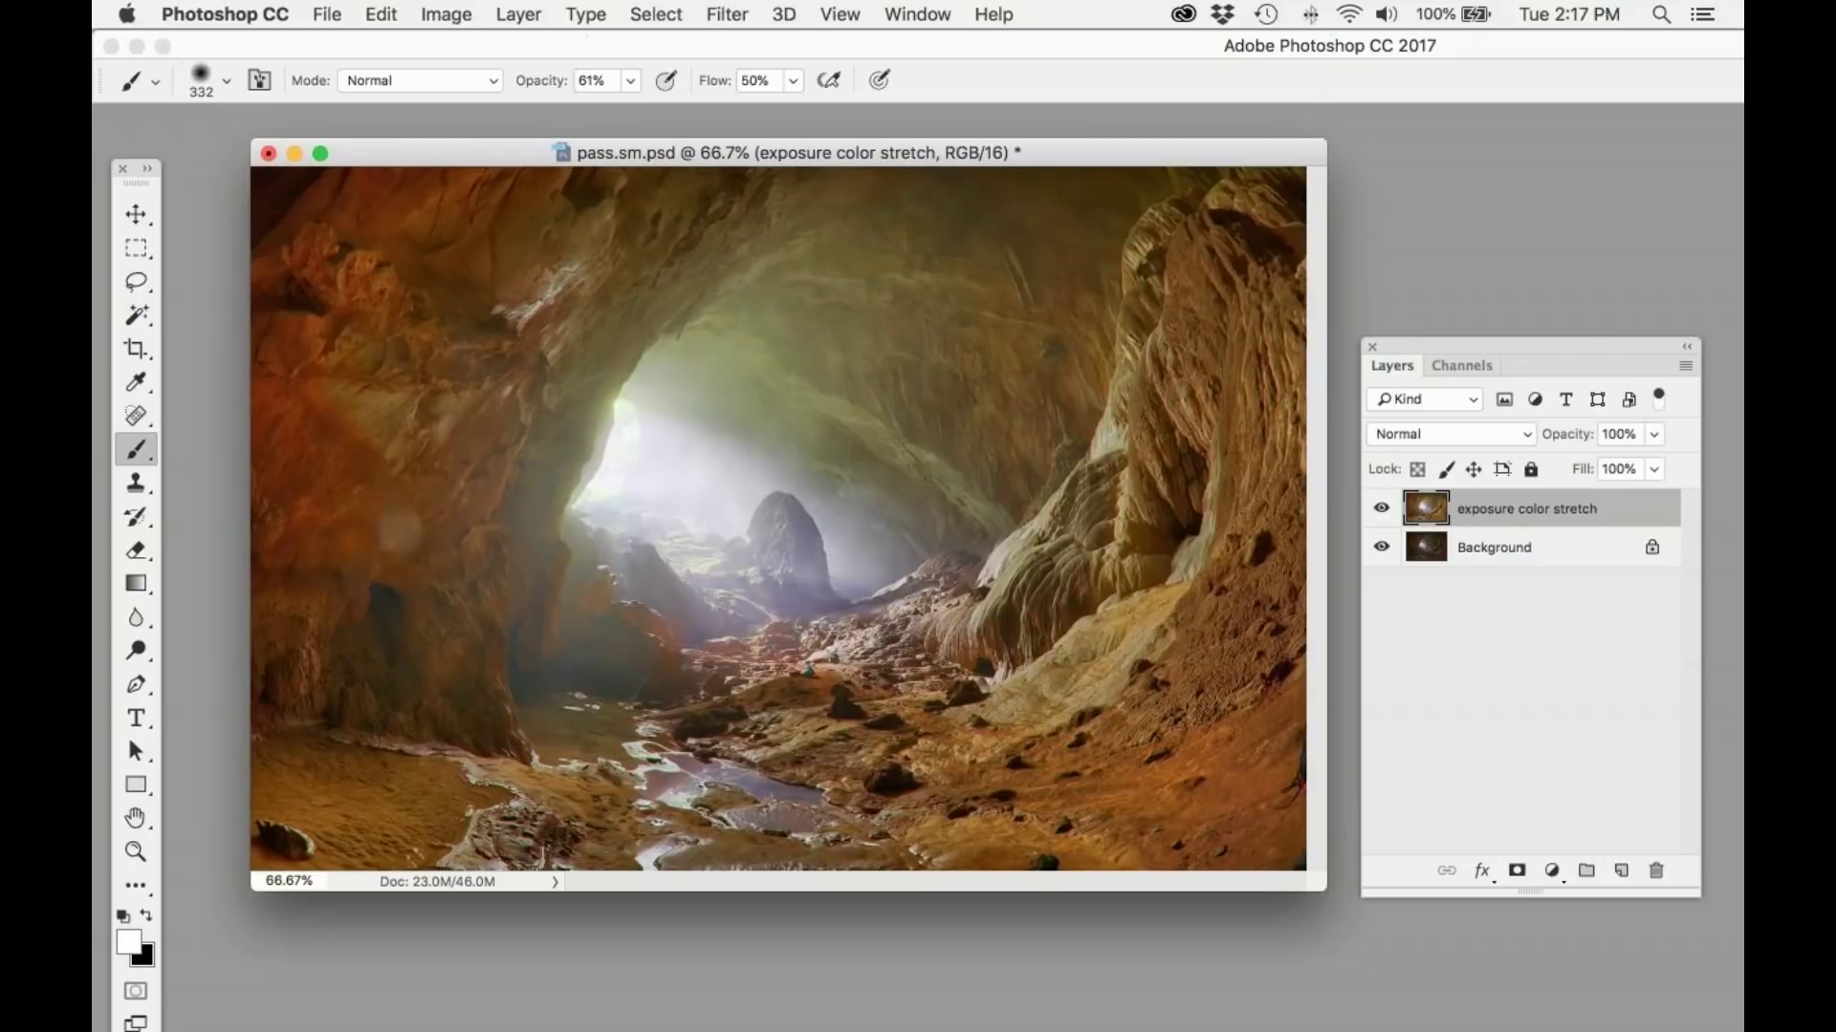
click(1652, 435)
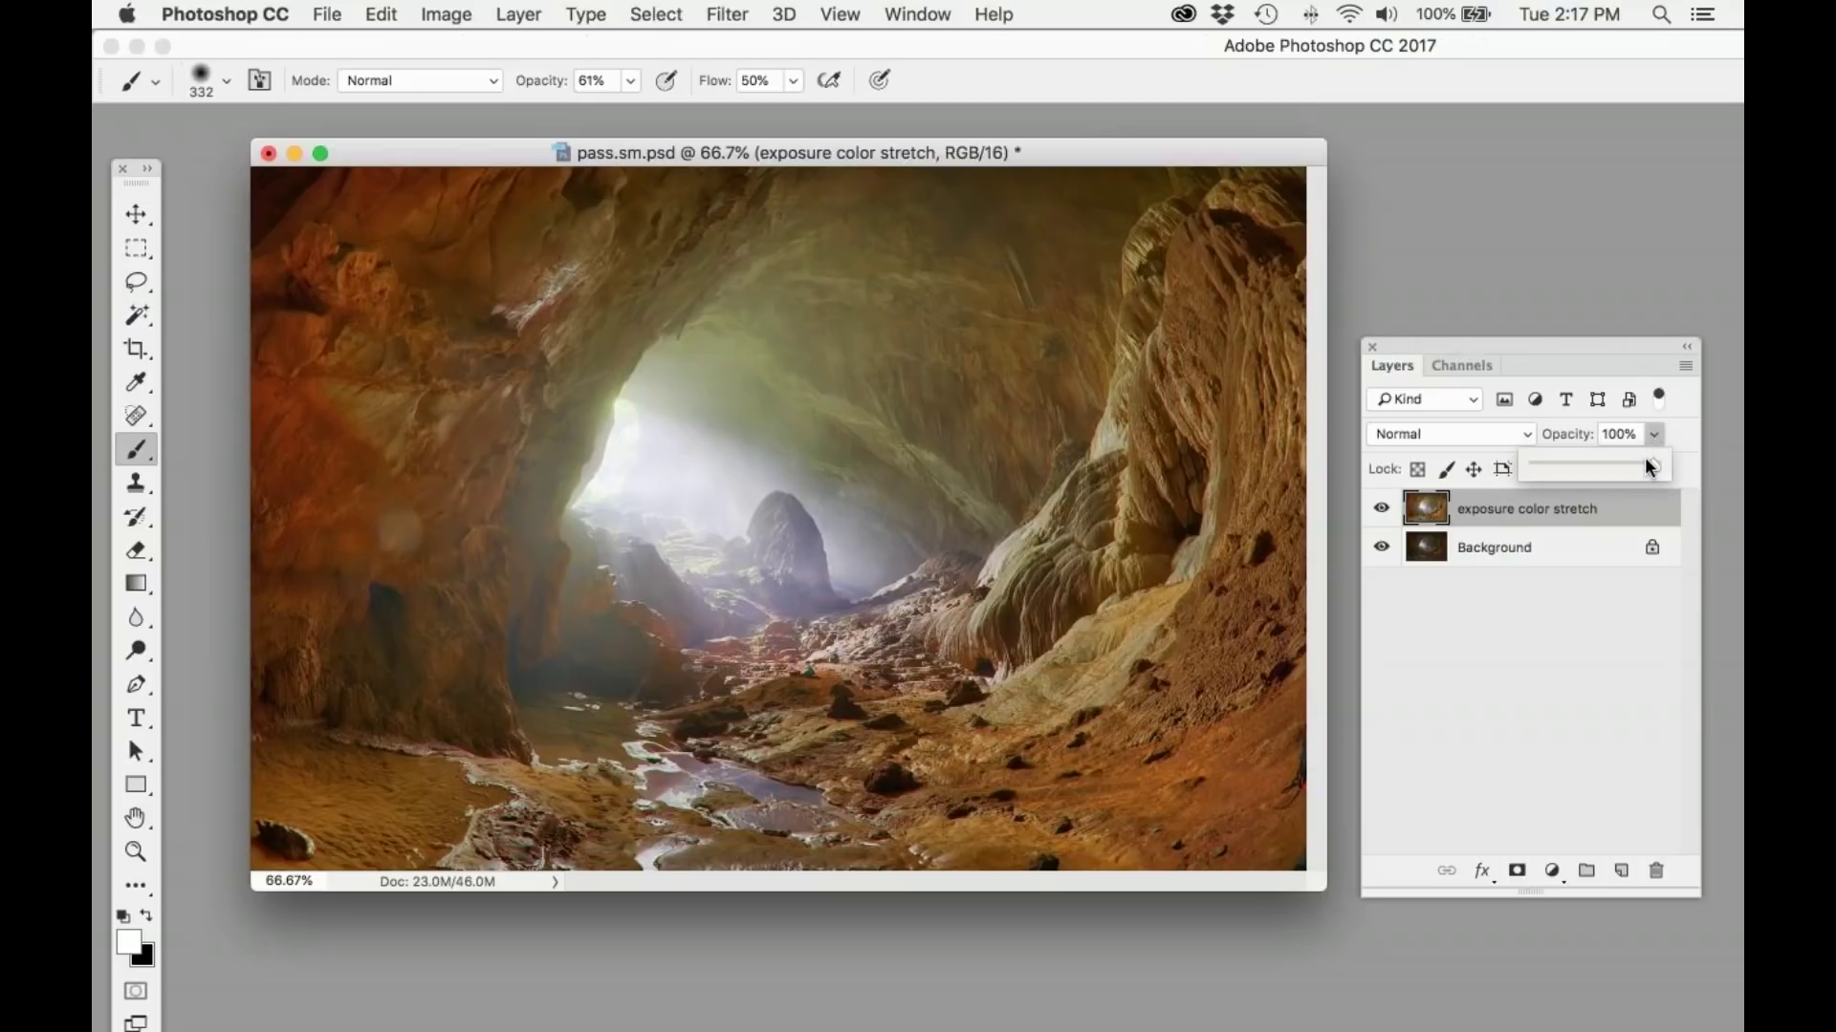
drag(1625, 459, 1593, 459)
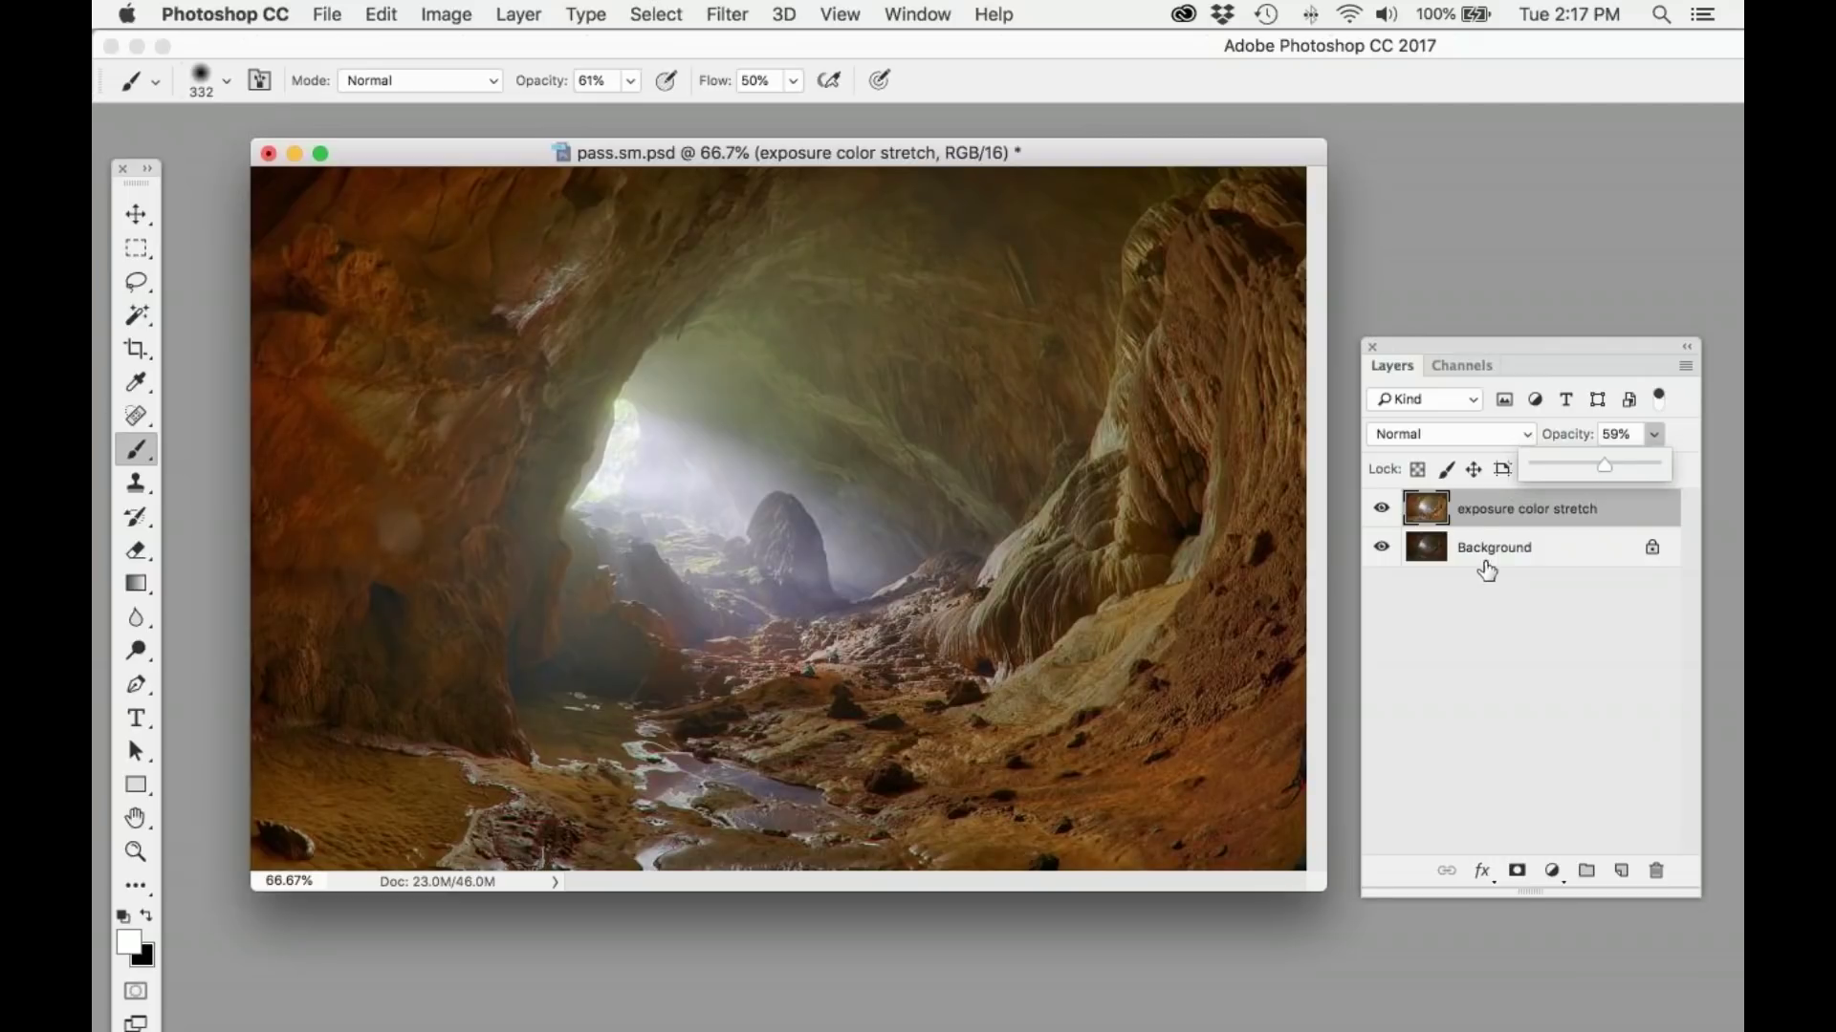
click(1381, 509)
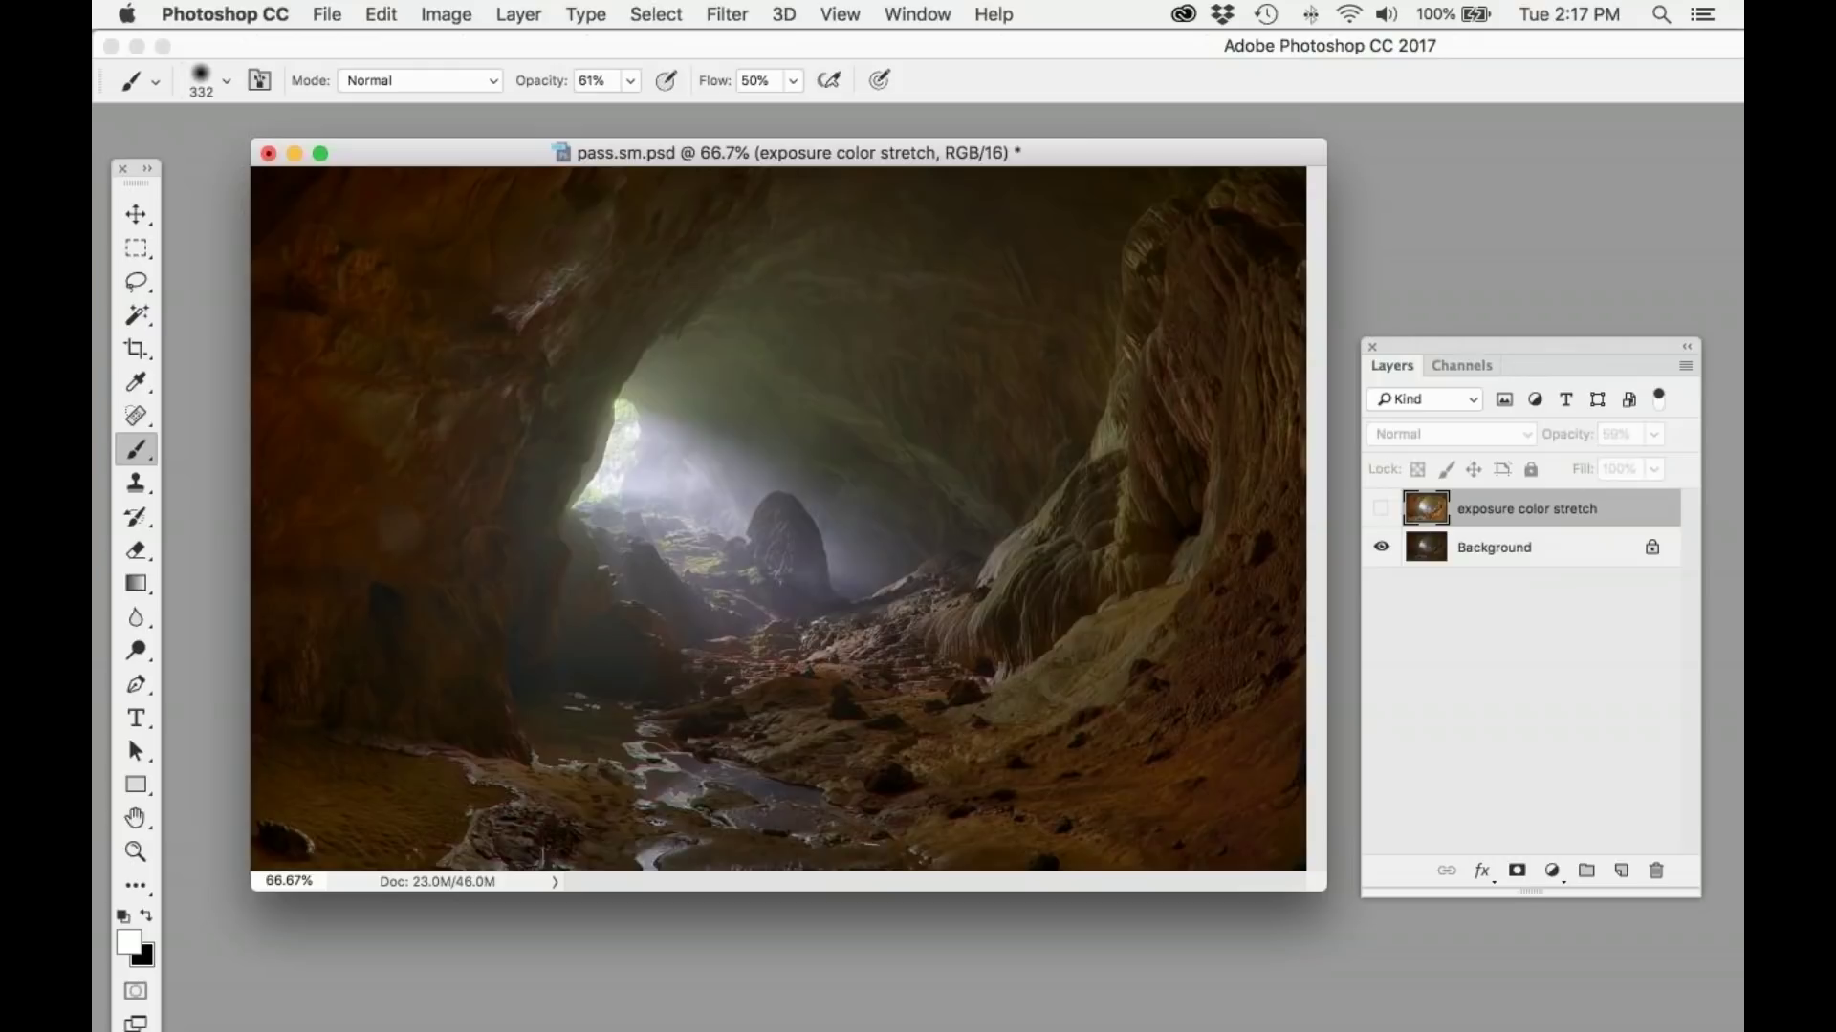
click(267, 154)
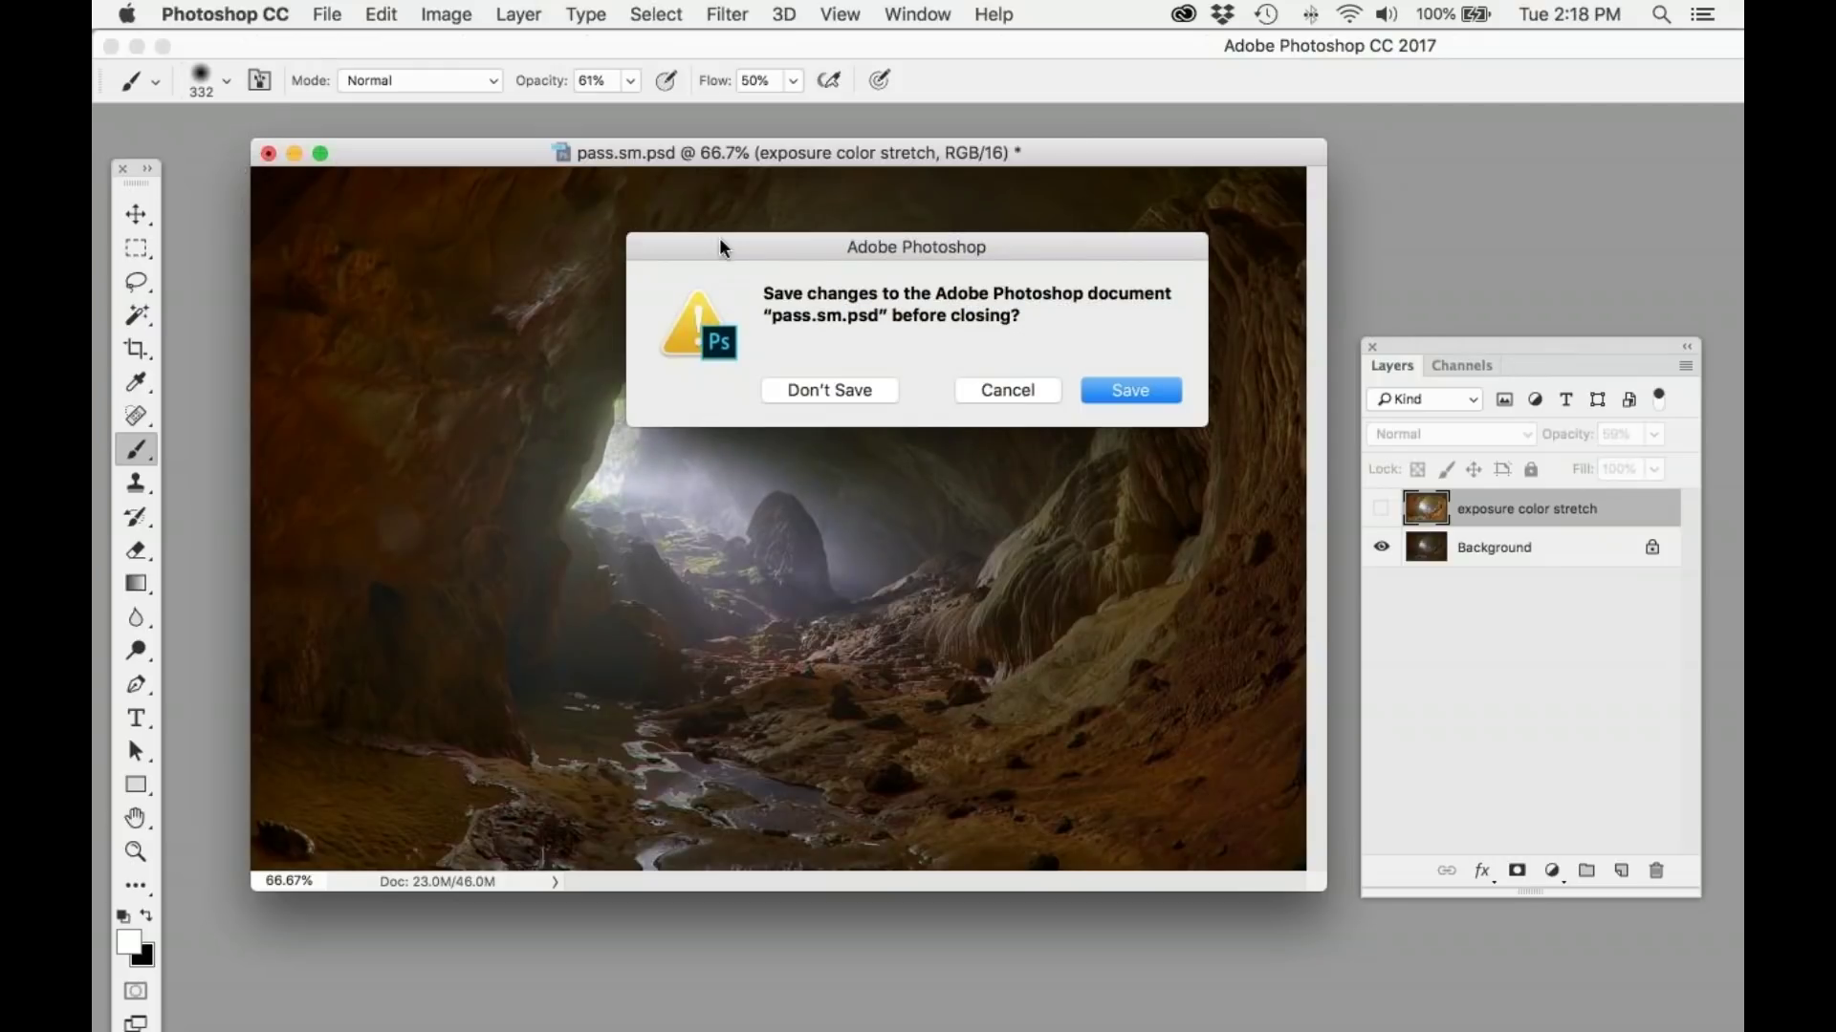
drag(782, 247, 732, 256)
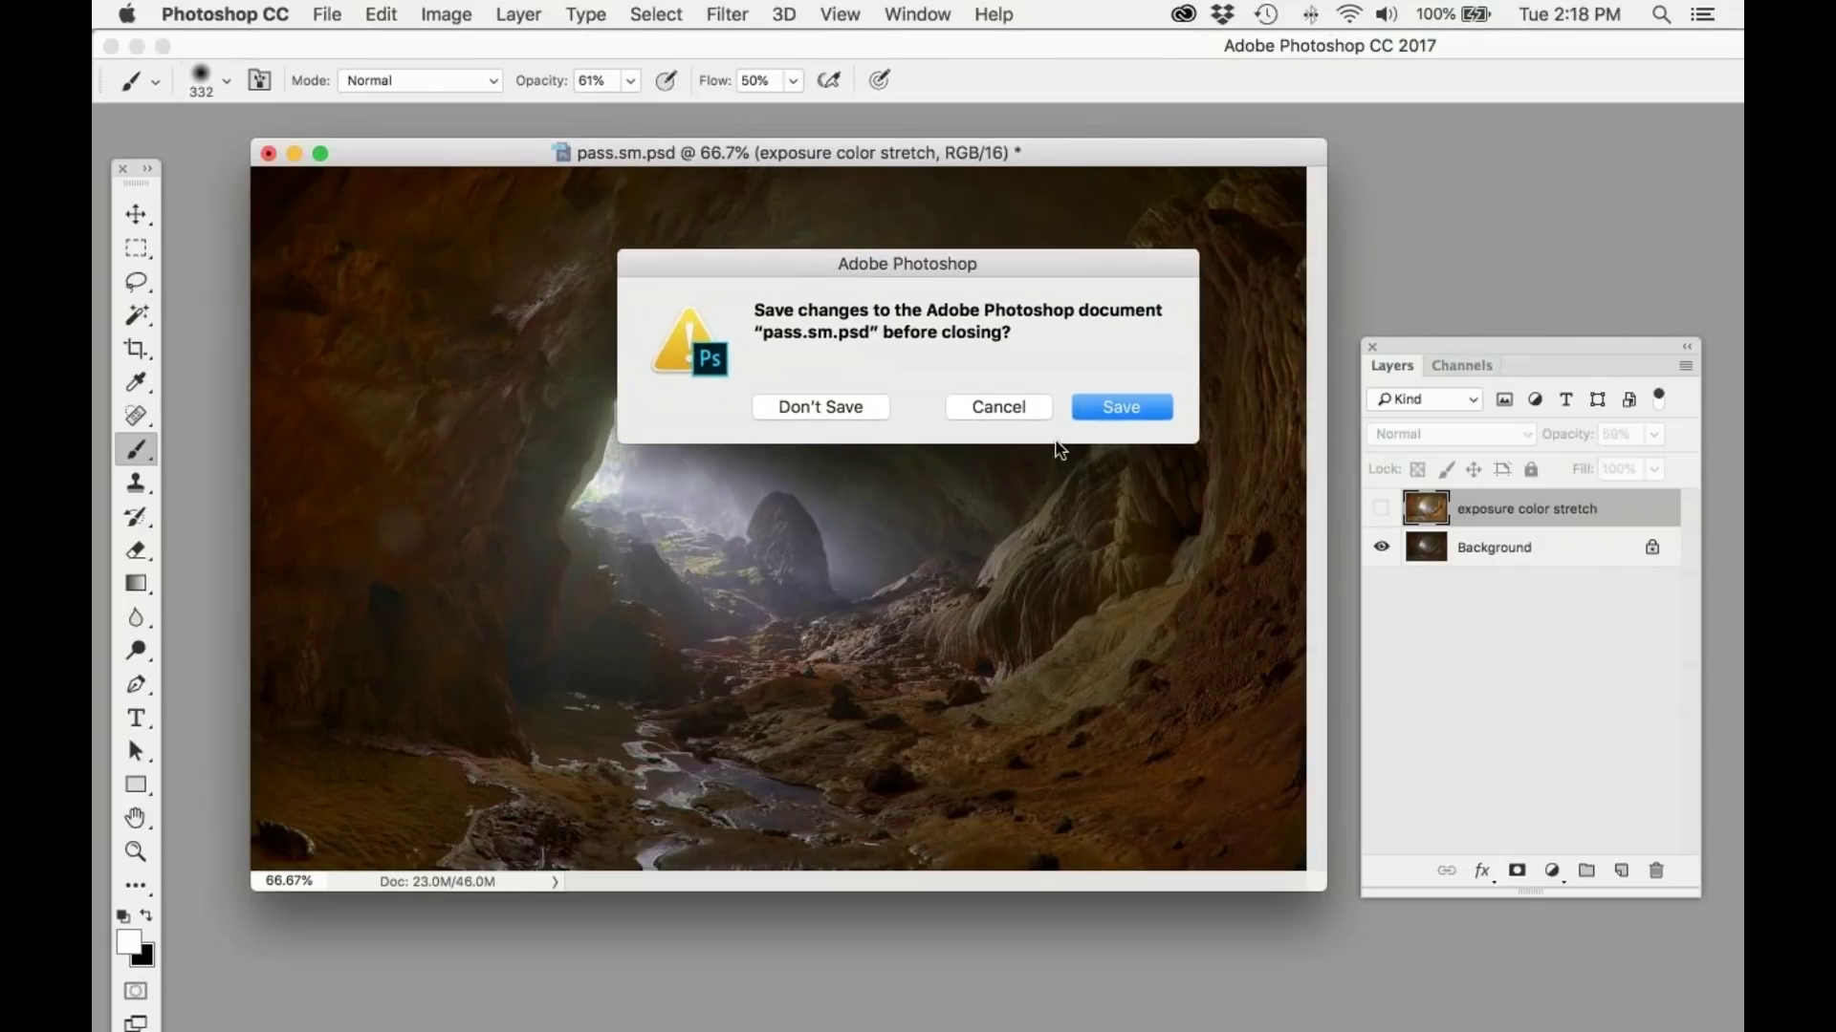
click(974, 410)
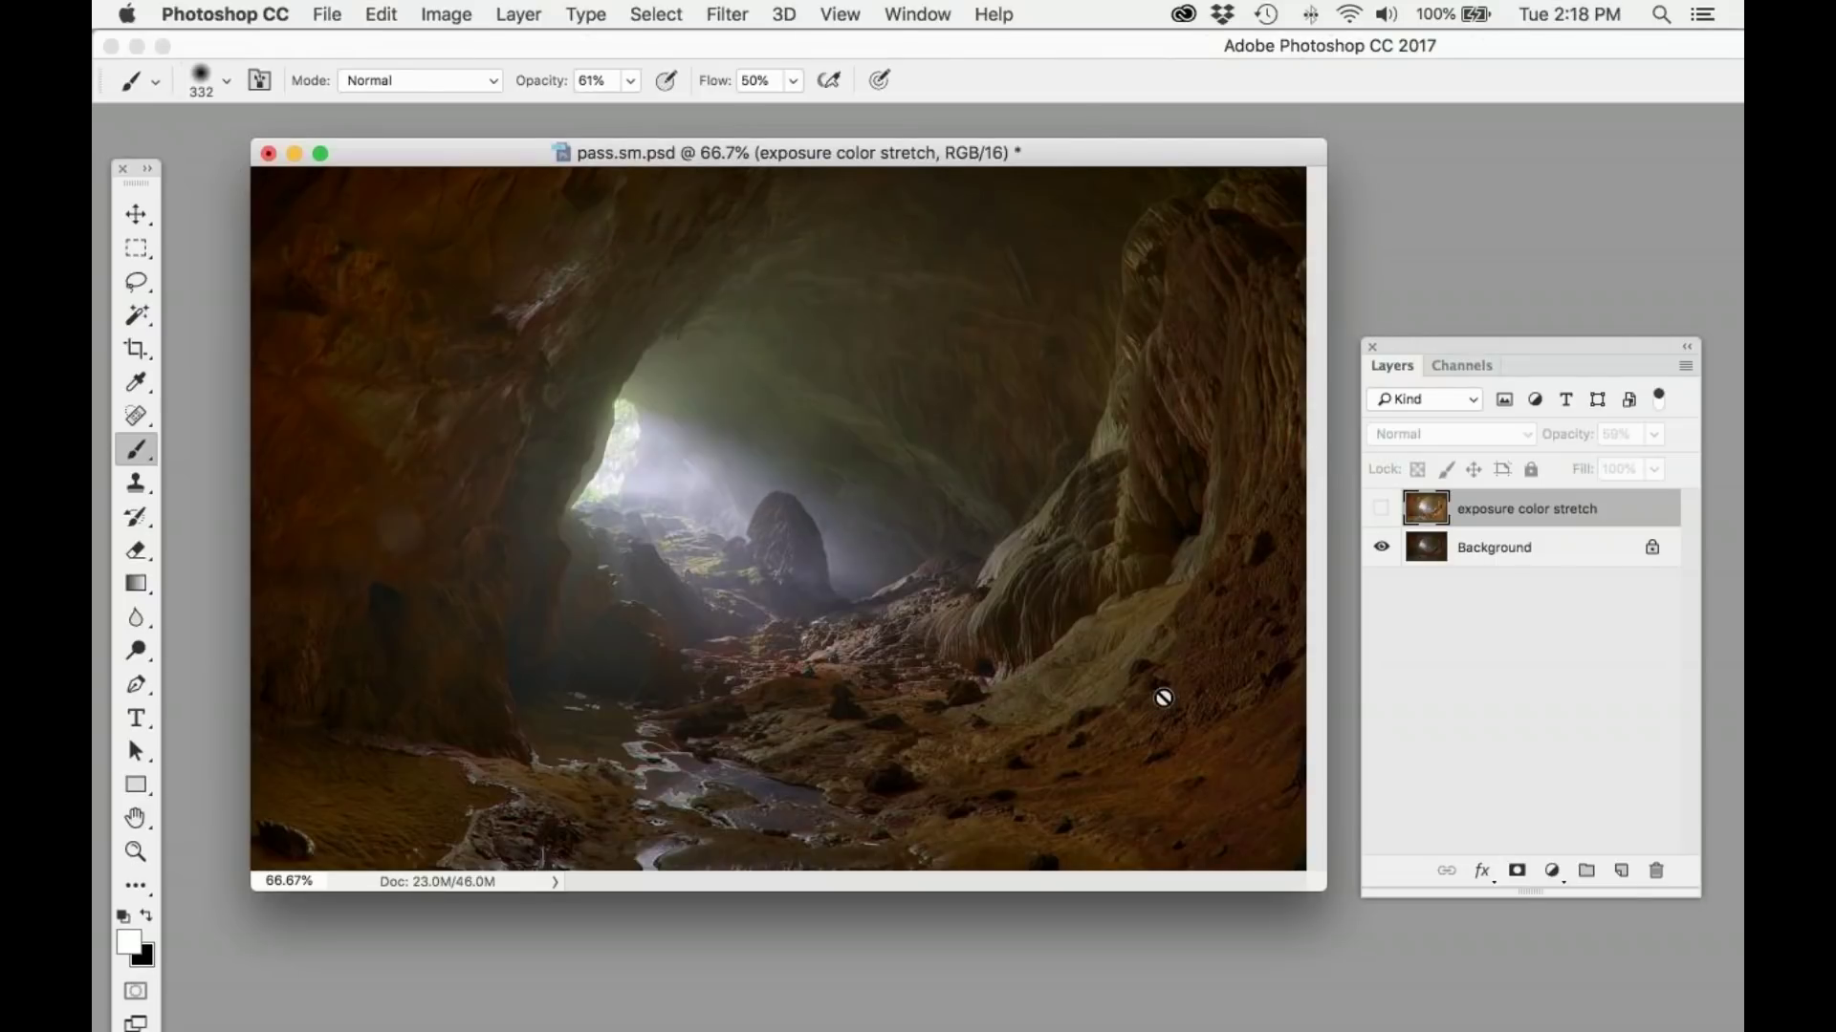
click(1381, 507)
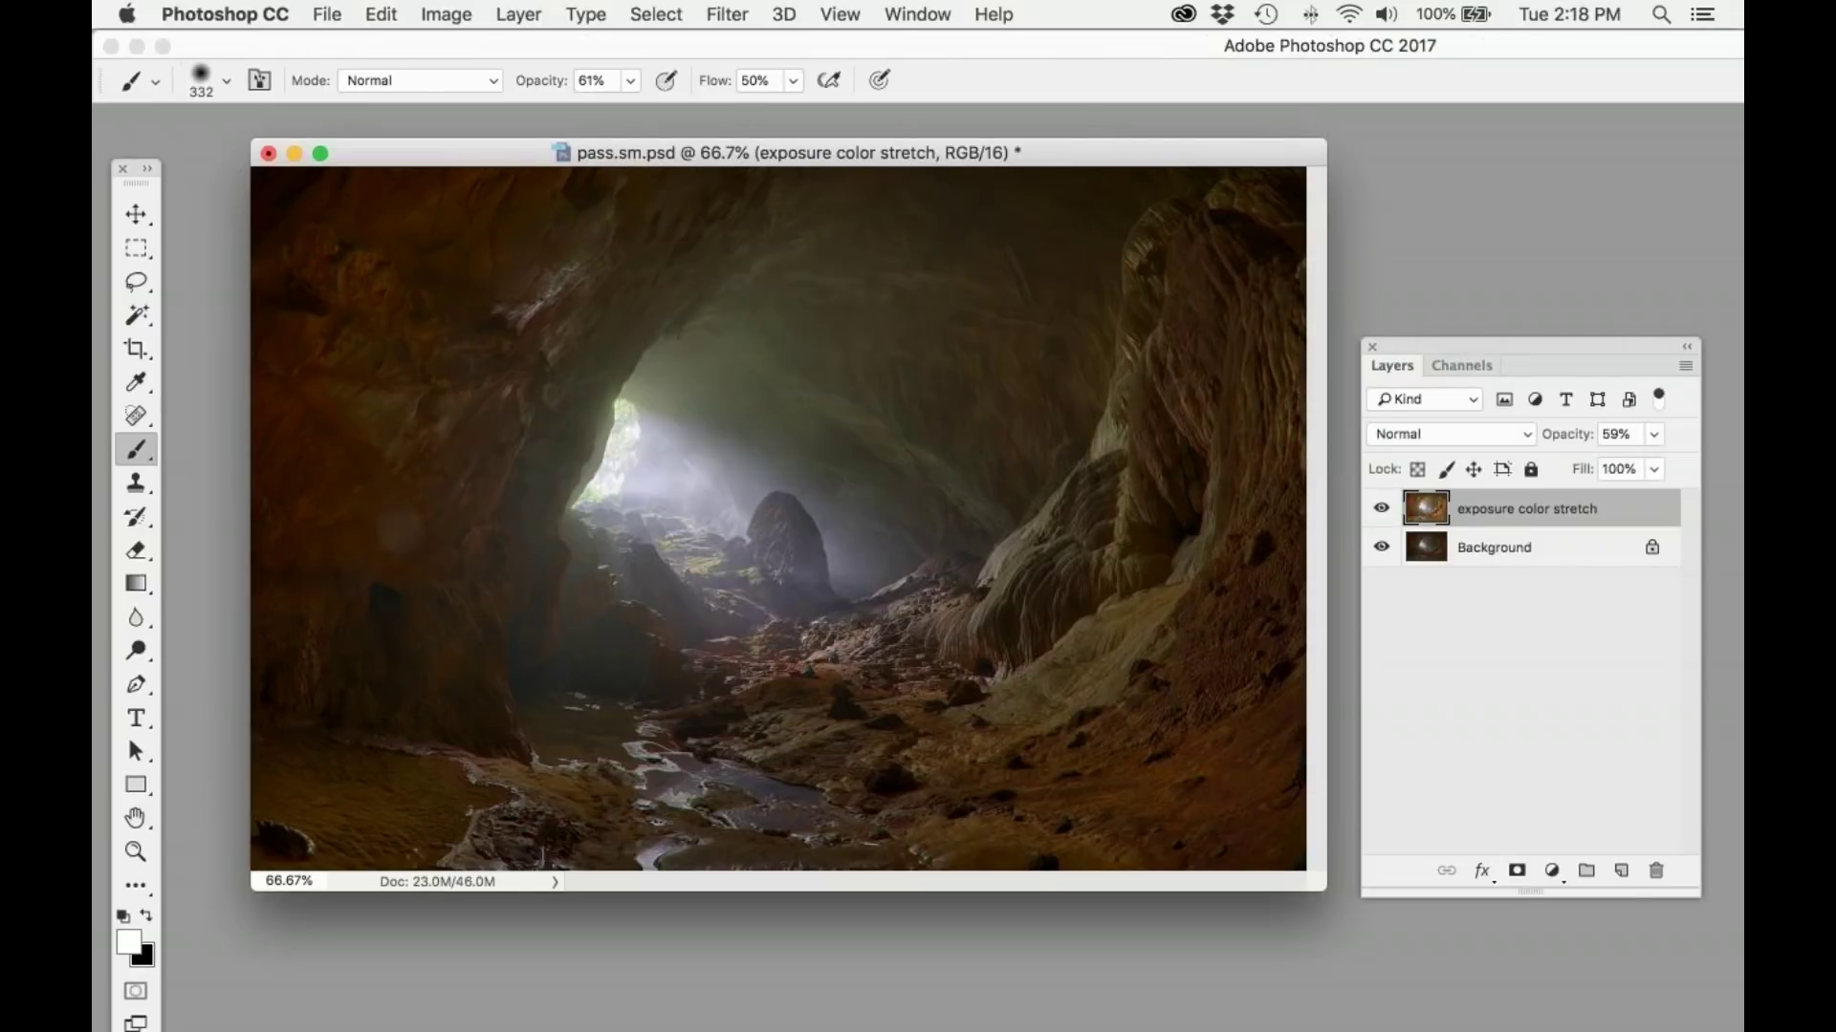
Step: Close the cave image without saving, open Alt-Dahlia IM-0001.d.psd from the Simplify folder in Adobe Bridge, and reposition its window
click(269, 153)
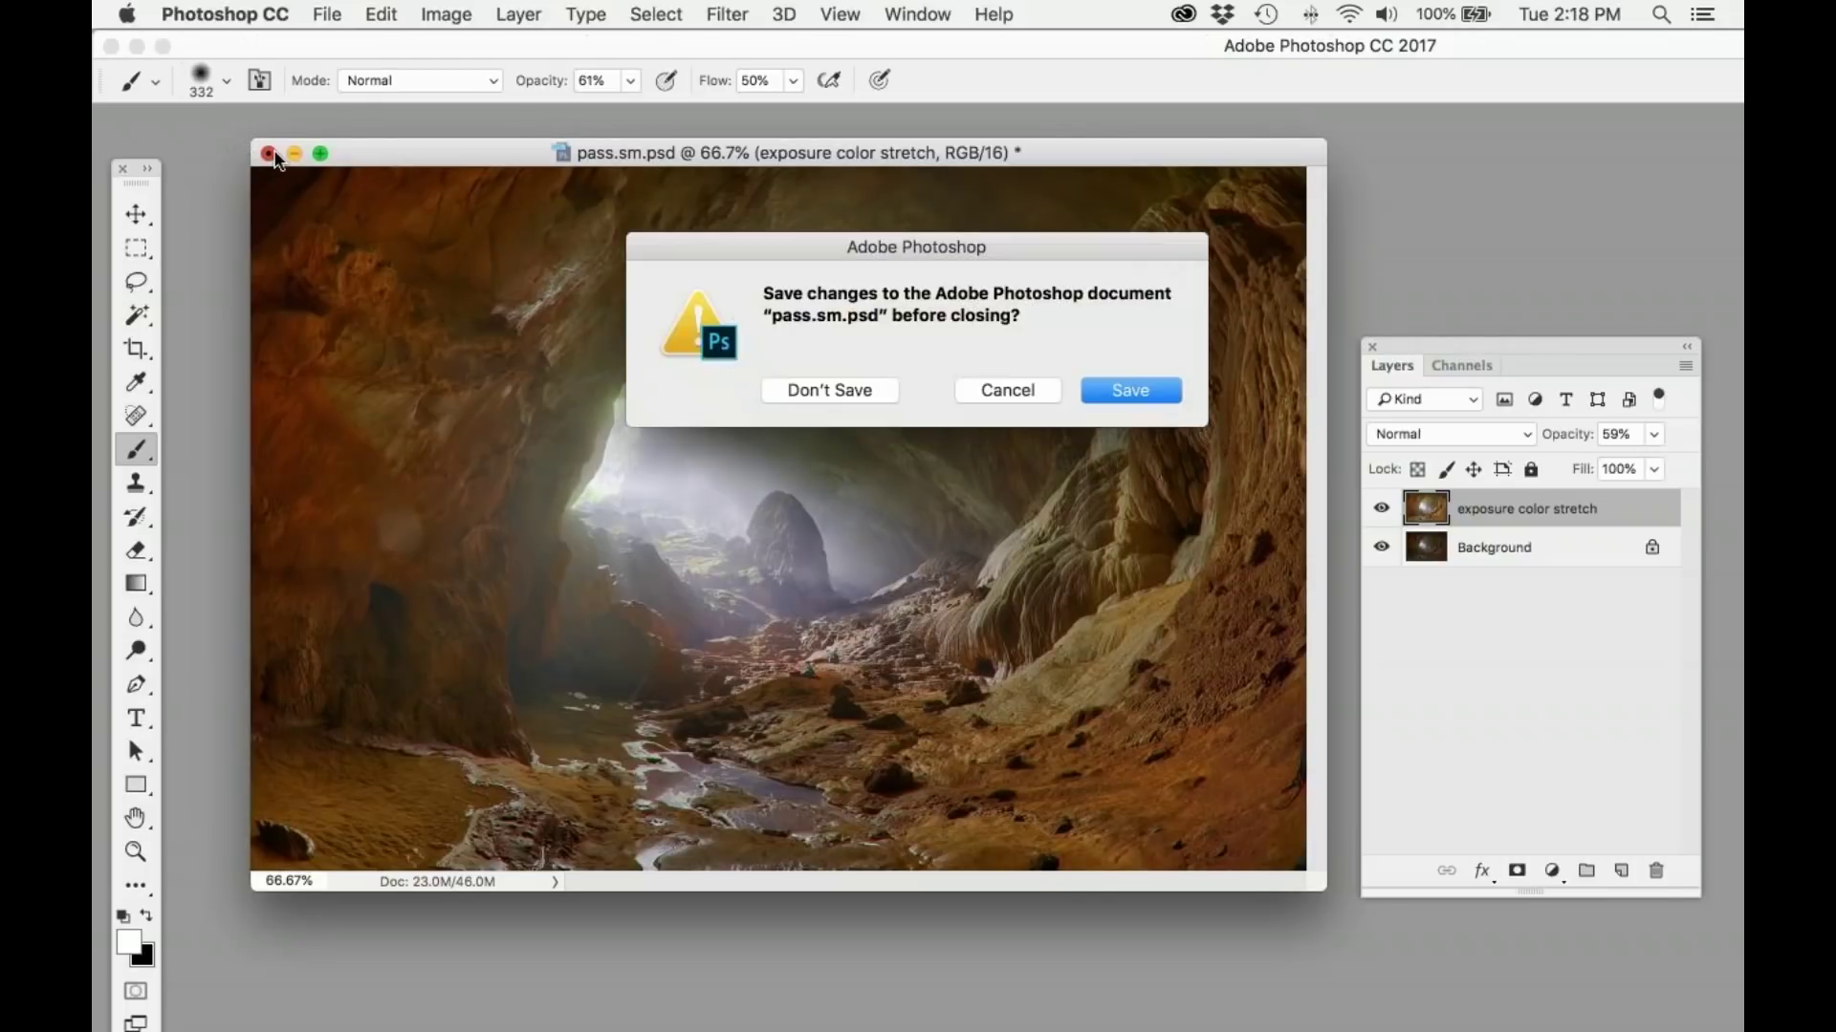
click(837, 393)
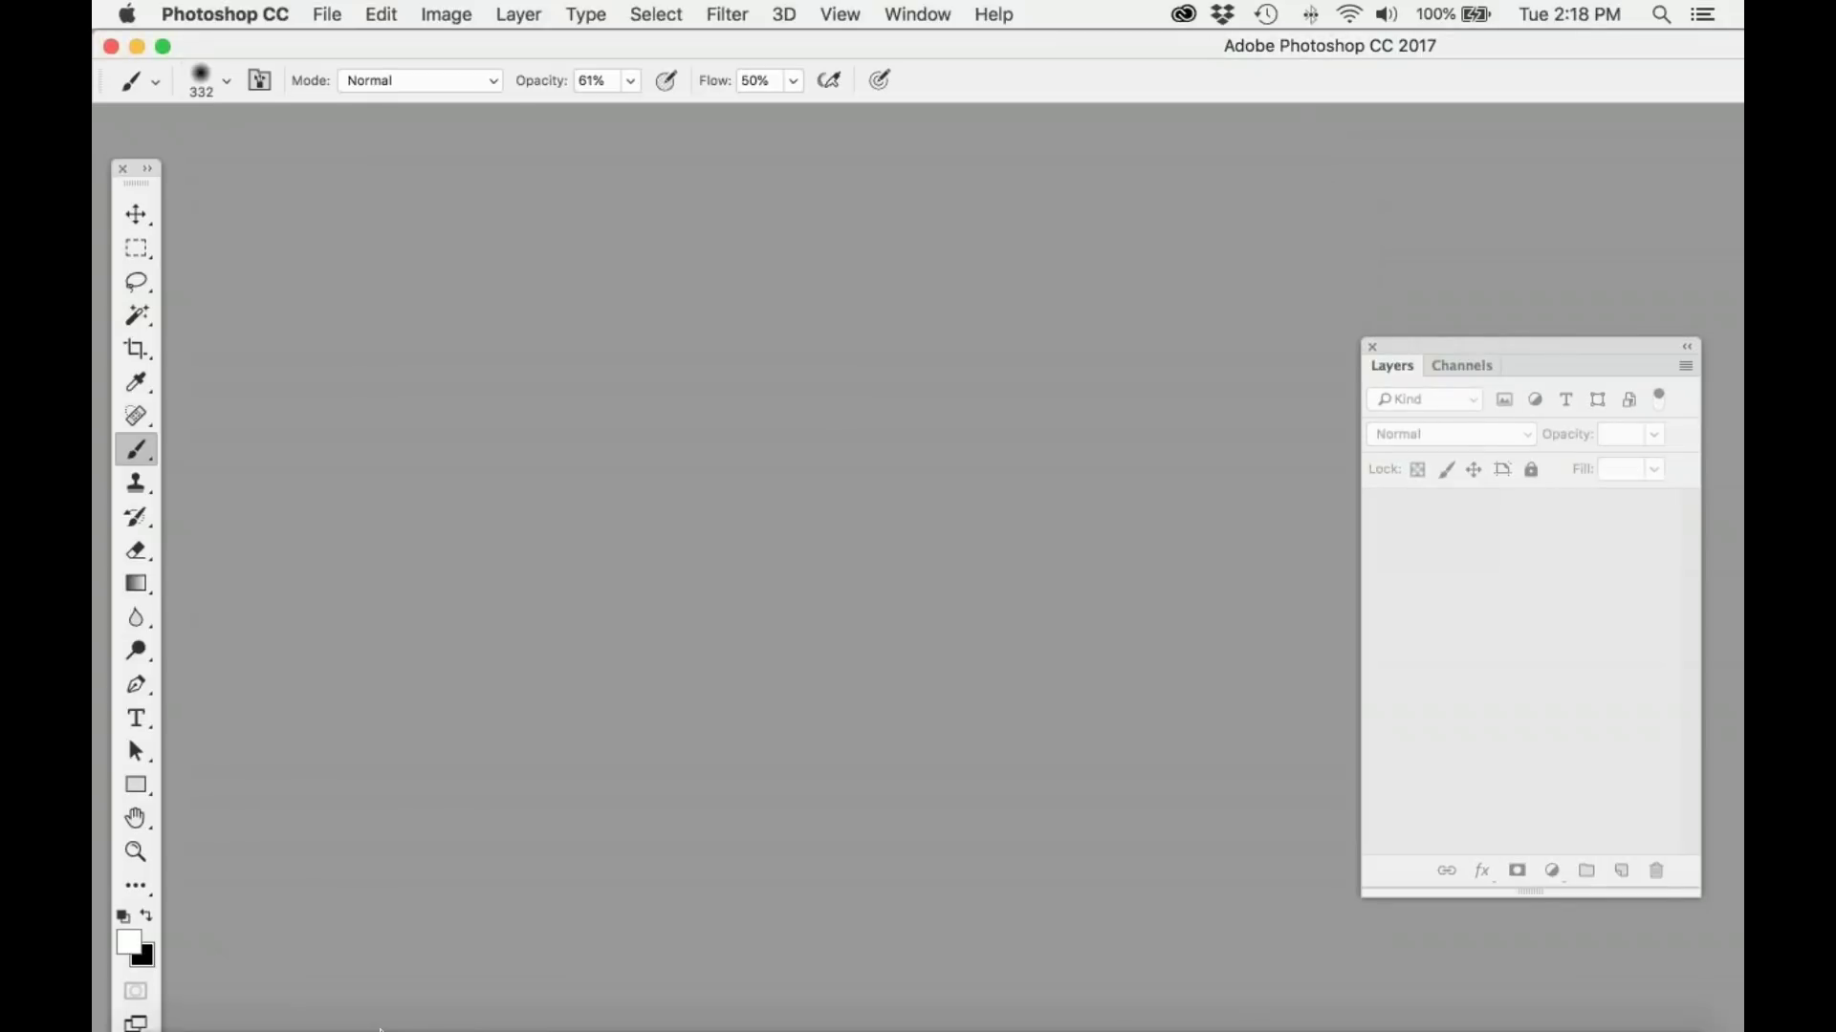
mouse_move(382, 1028)
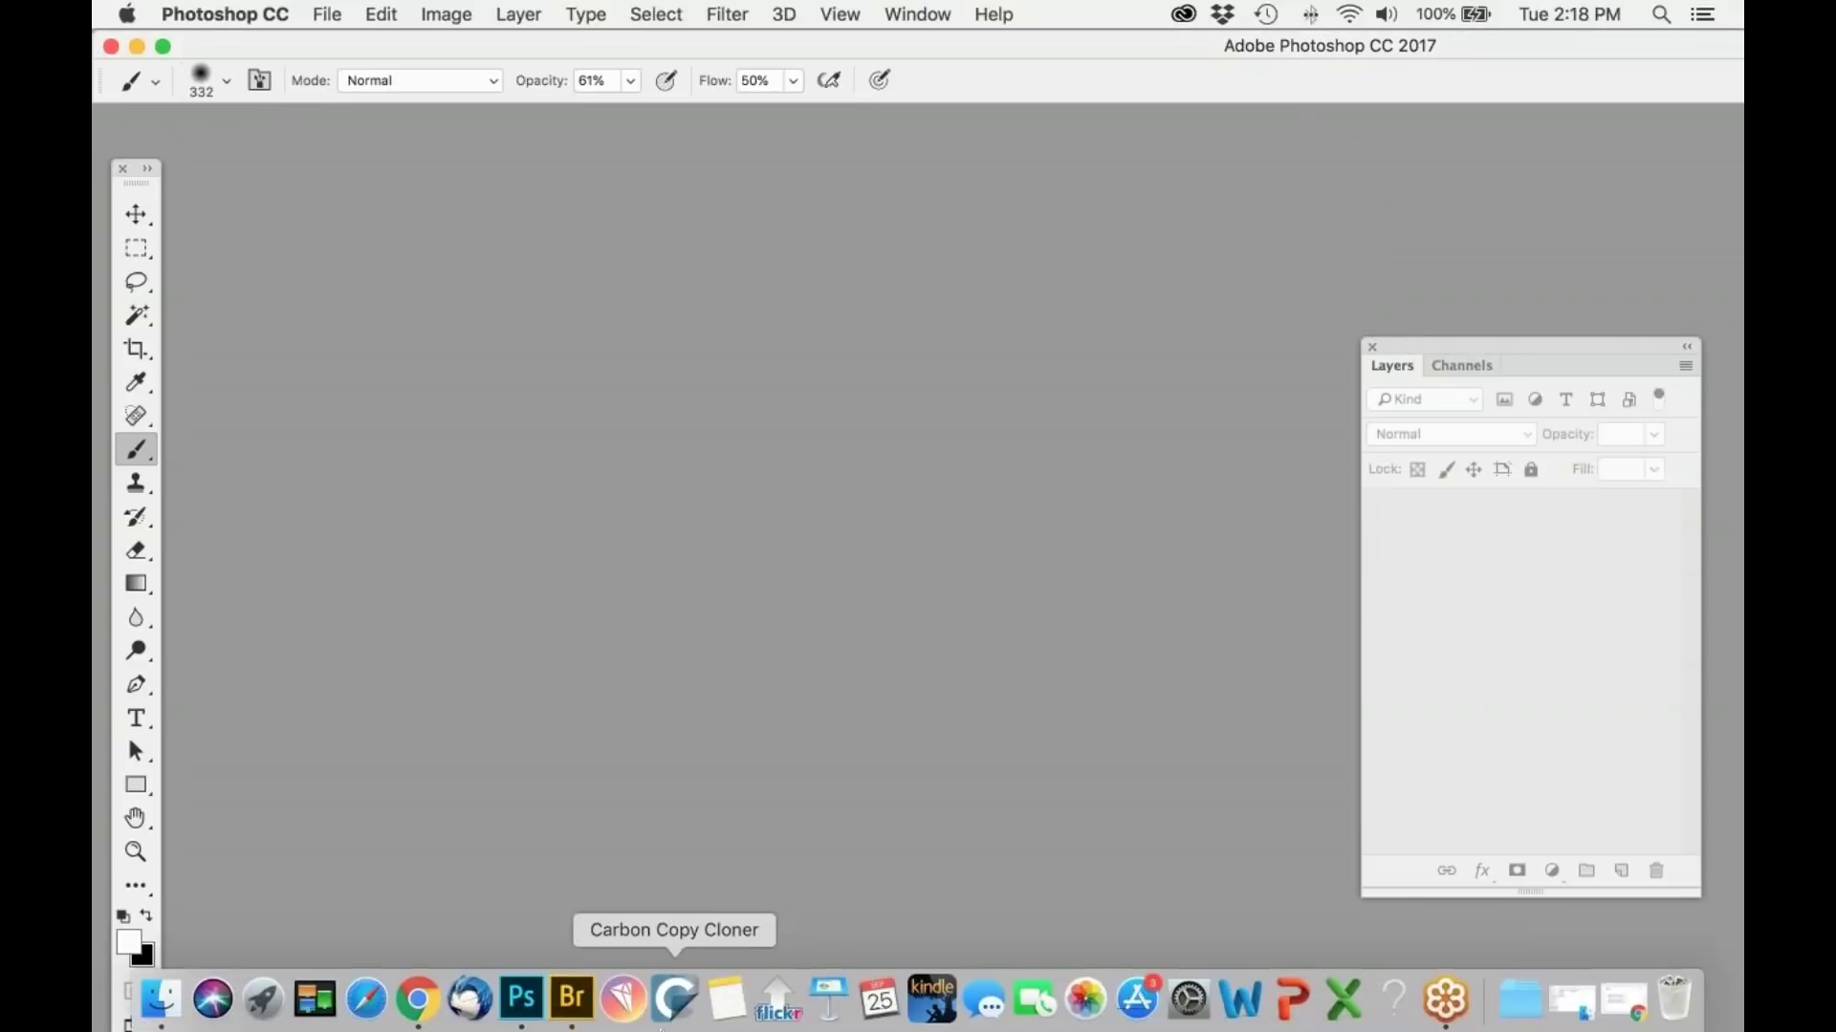
click(573, 1015)
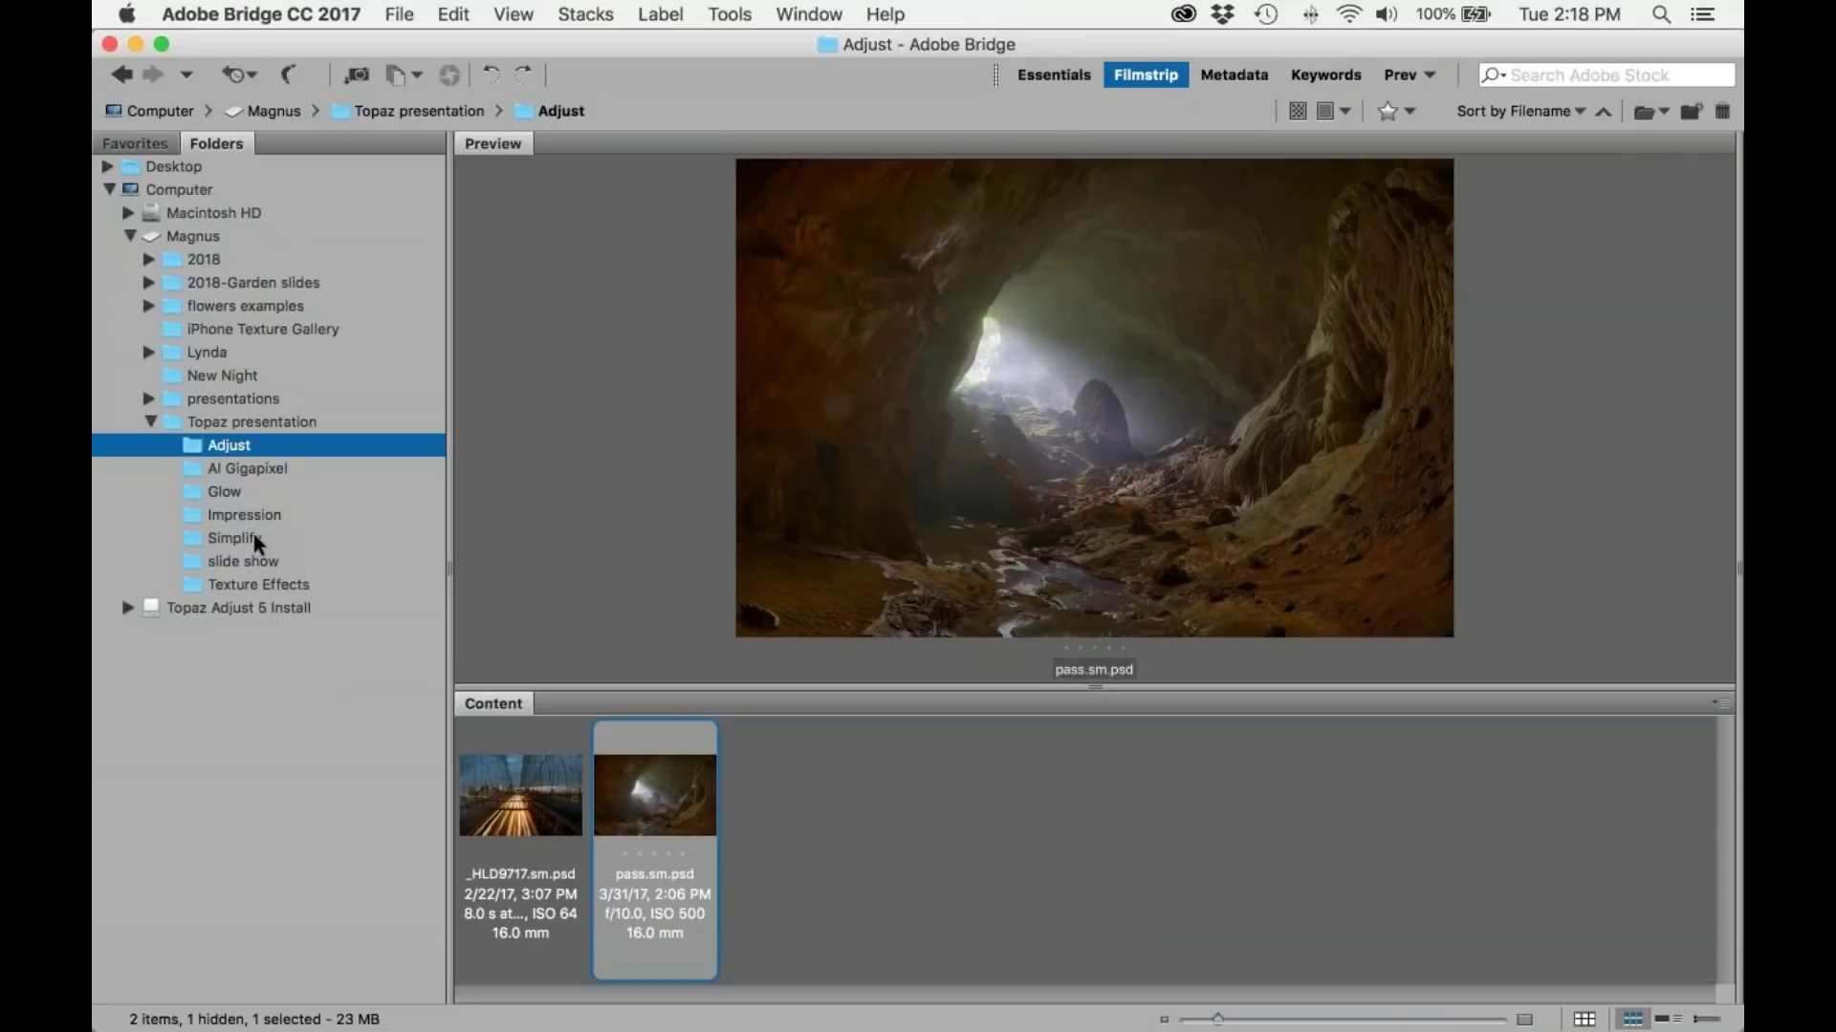
click(234, 539)
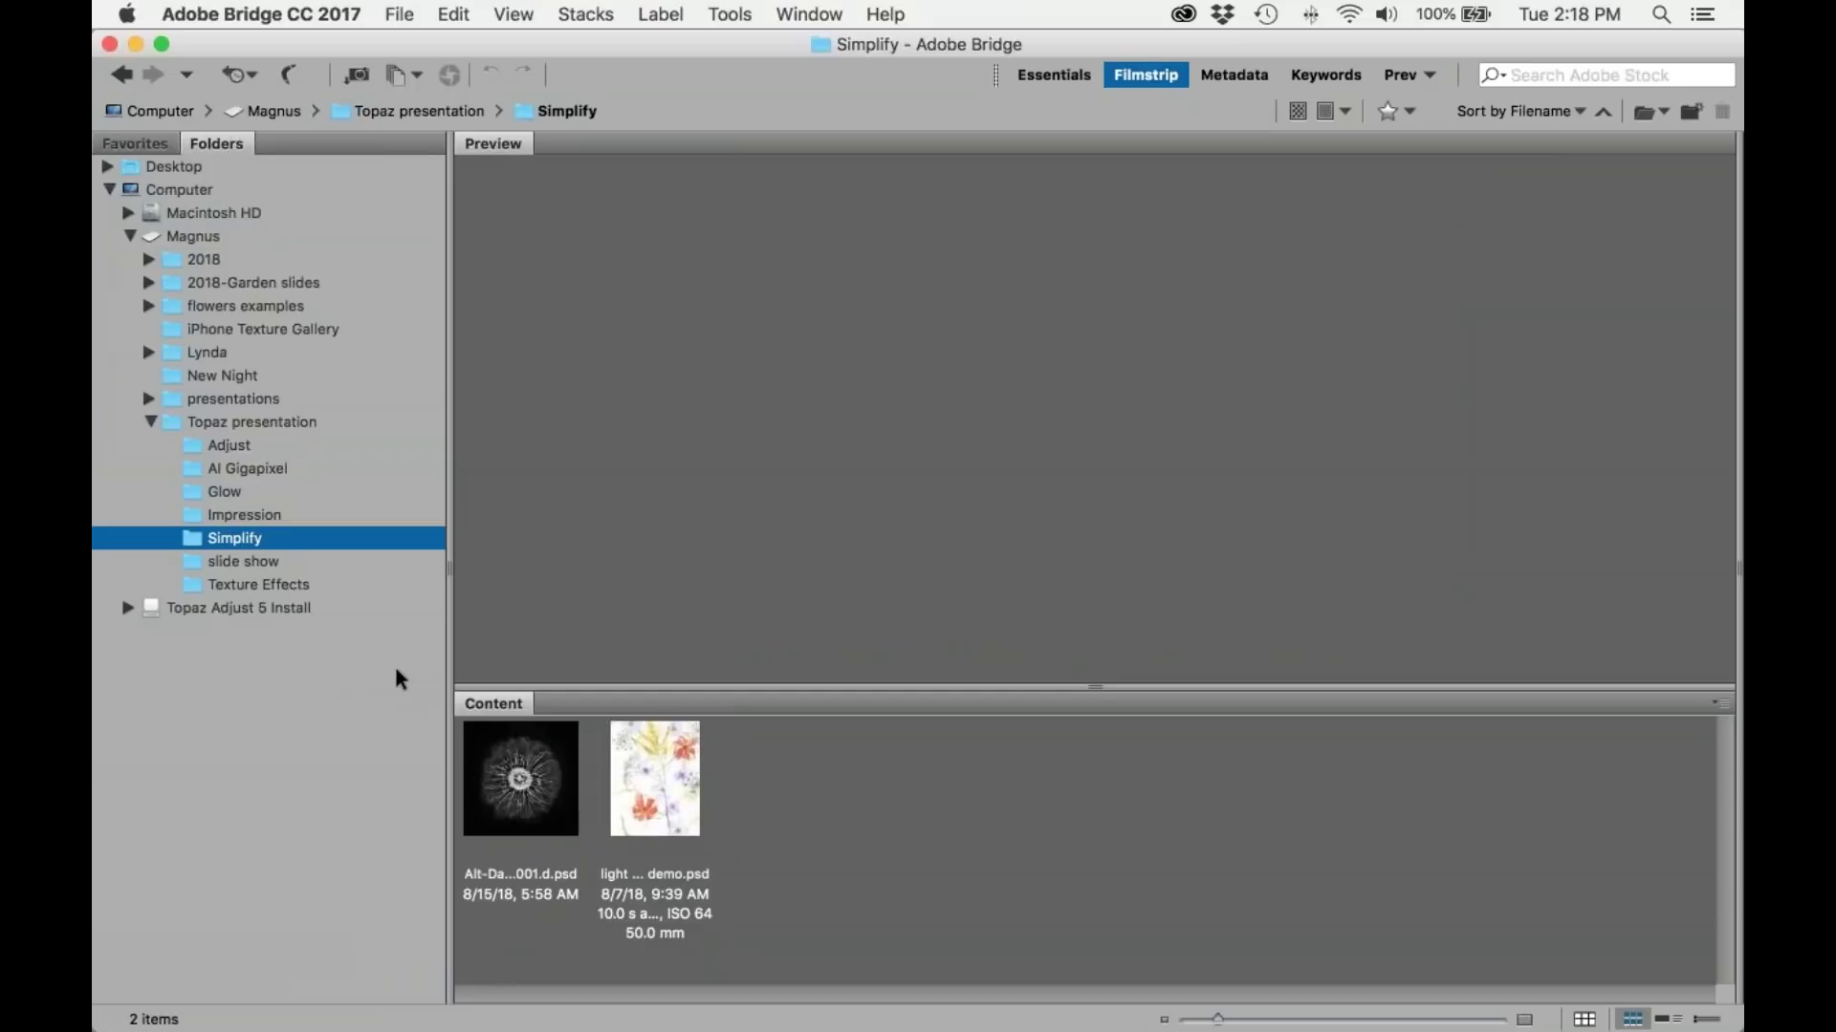
click(558, 793)
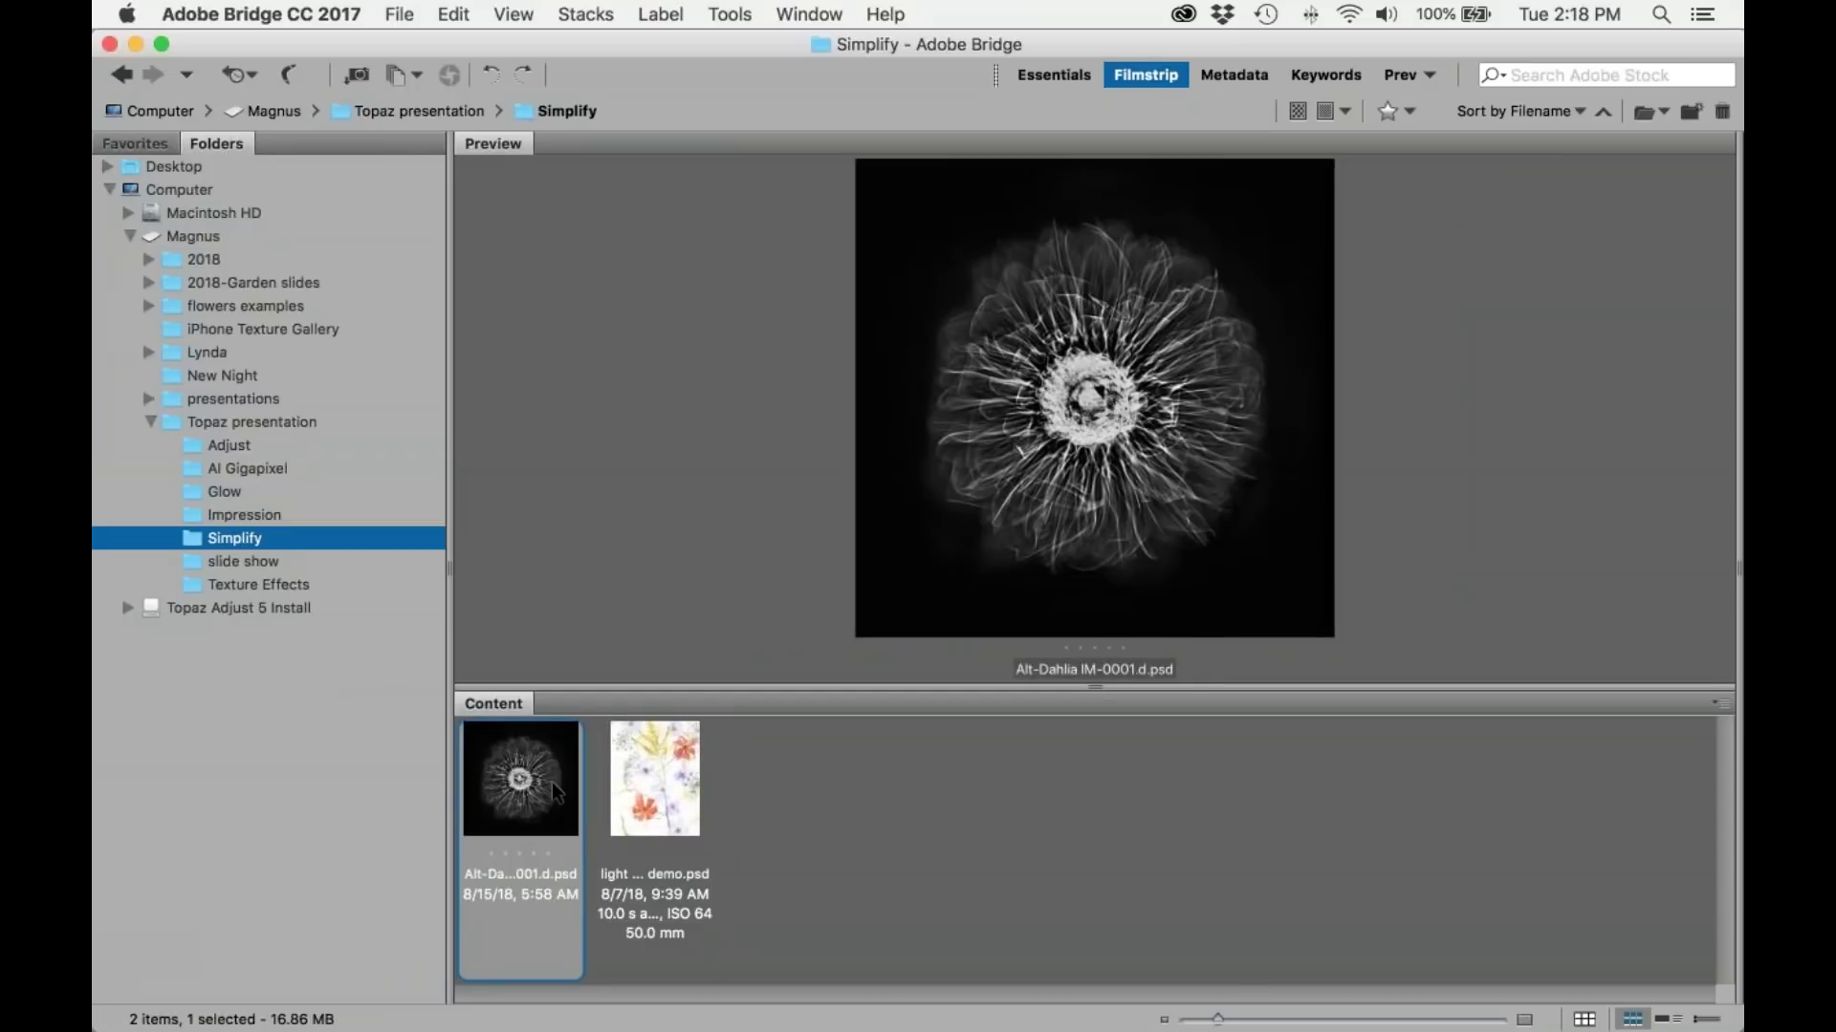
double_click(541, 793)
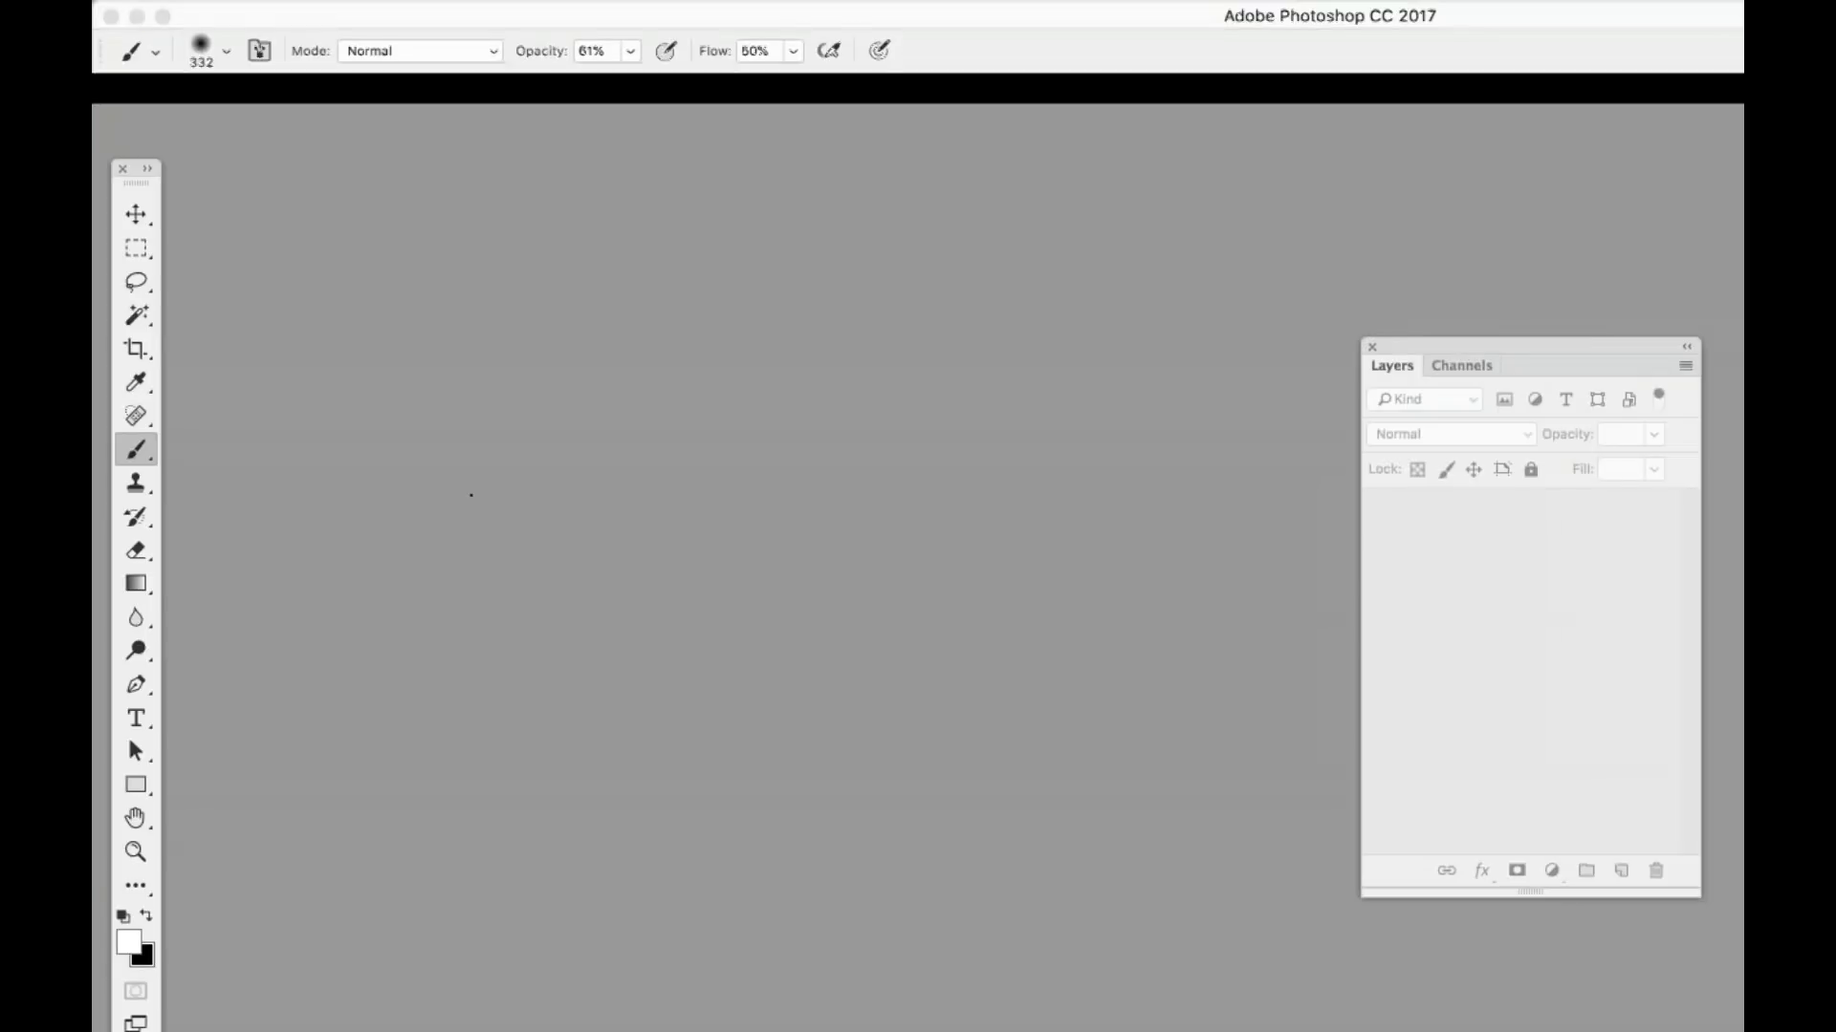
drag(696, 119, 1042, 169)
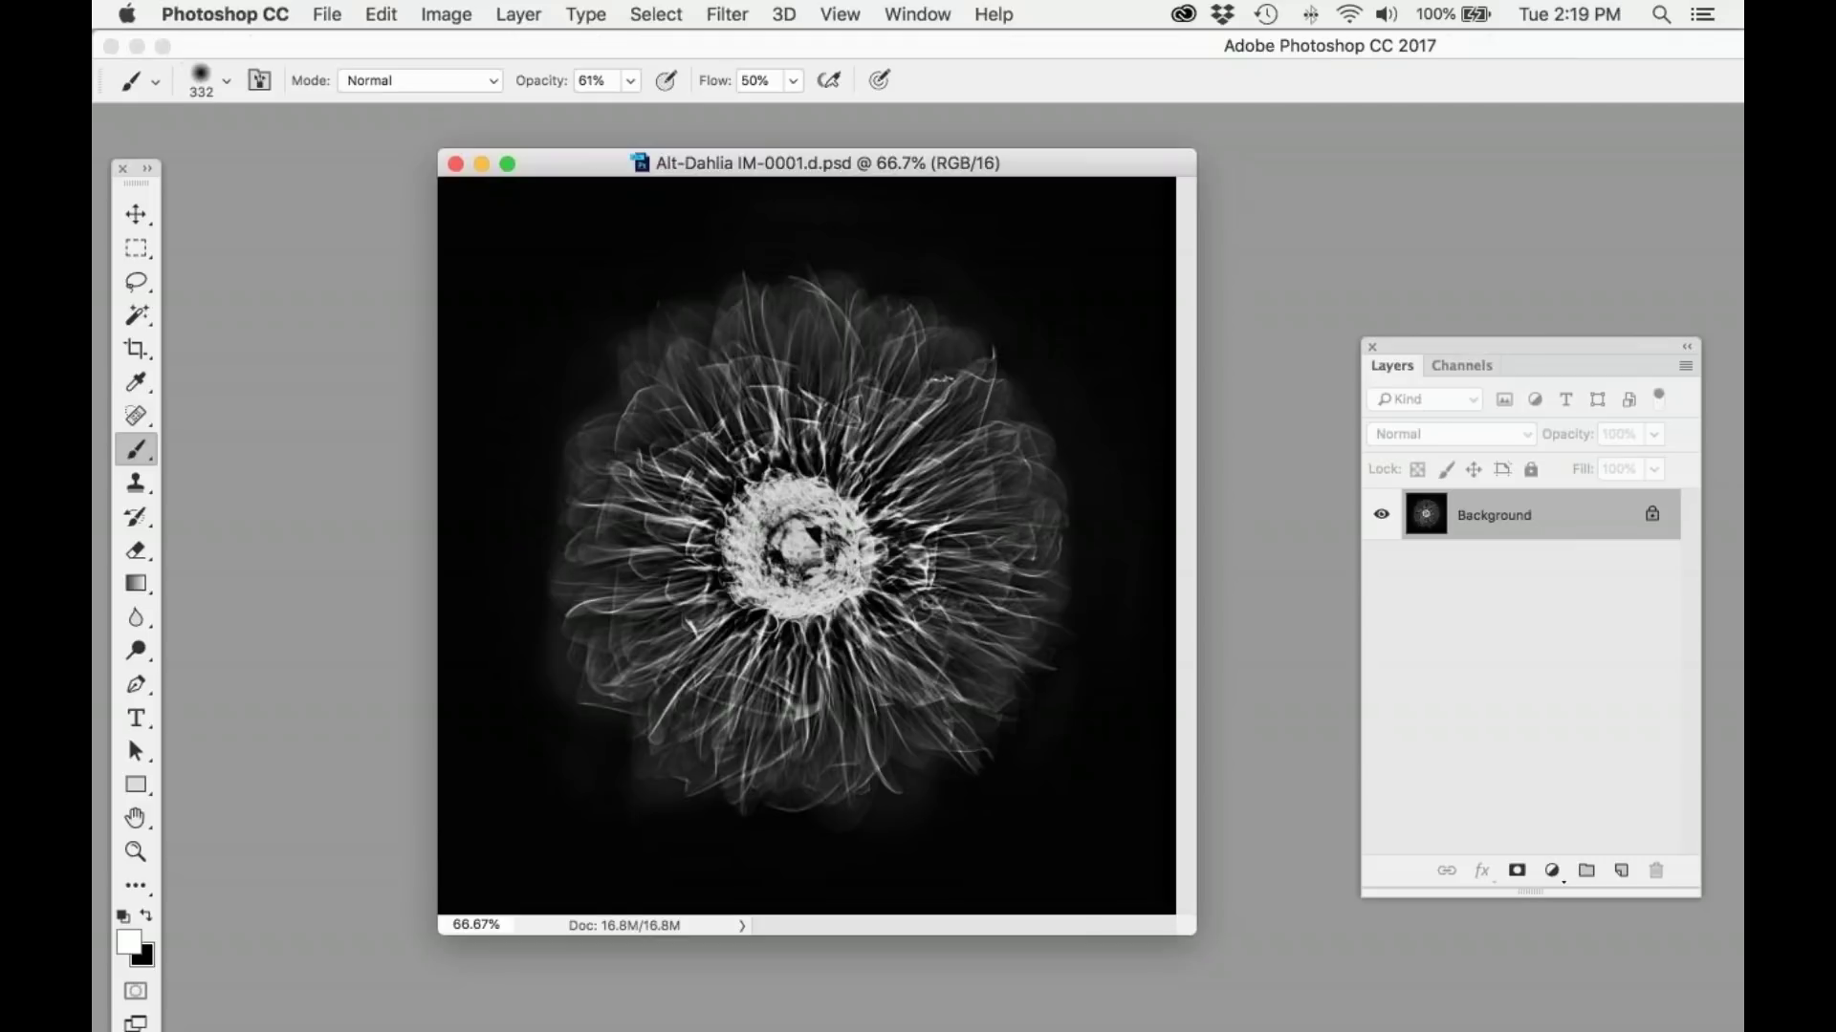
drag(604, 168, 604, 161)
Step: Duplicate the dahlia image's Background layer as "Background copy"
click(517, 14)
click(582, 118)
click(1145, 424)
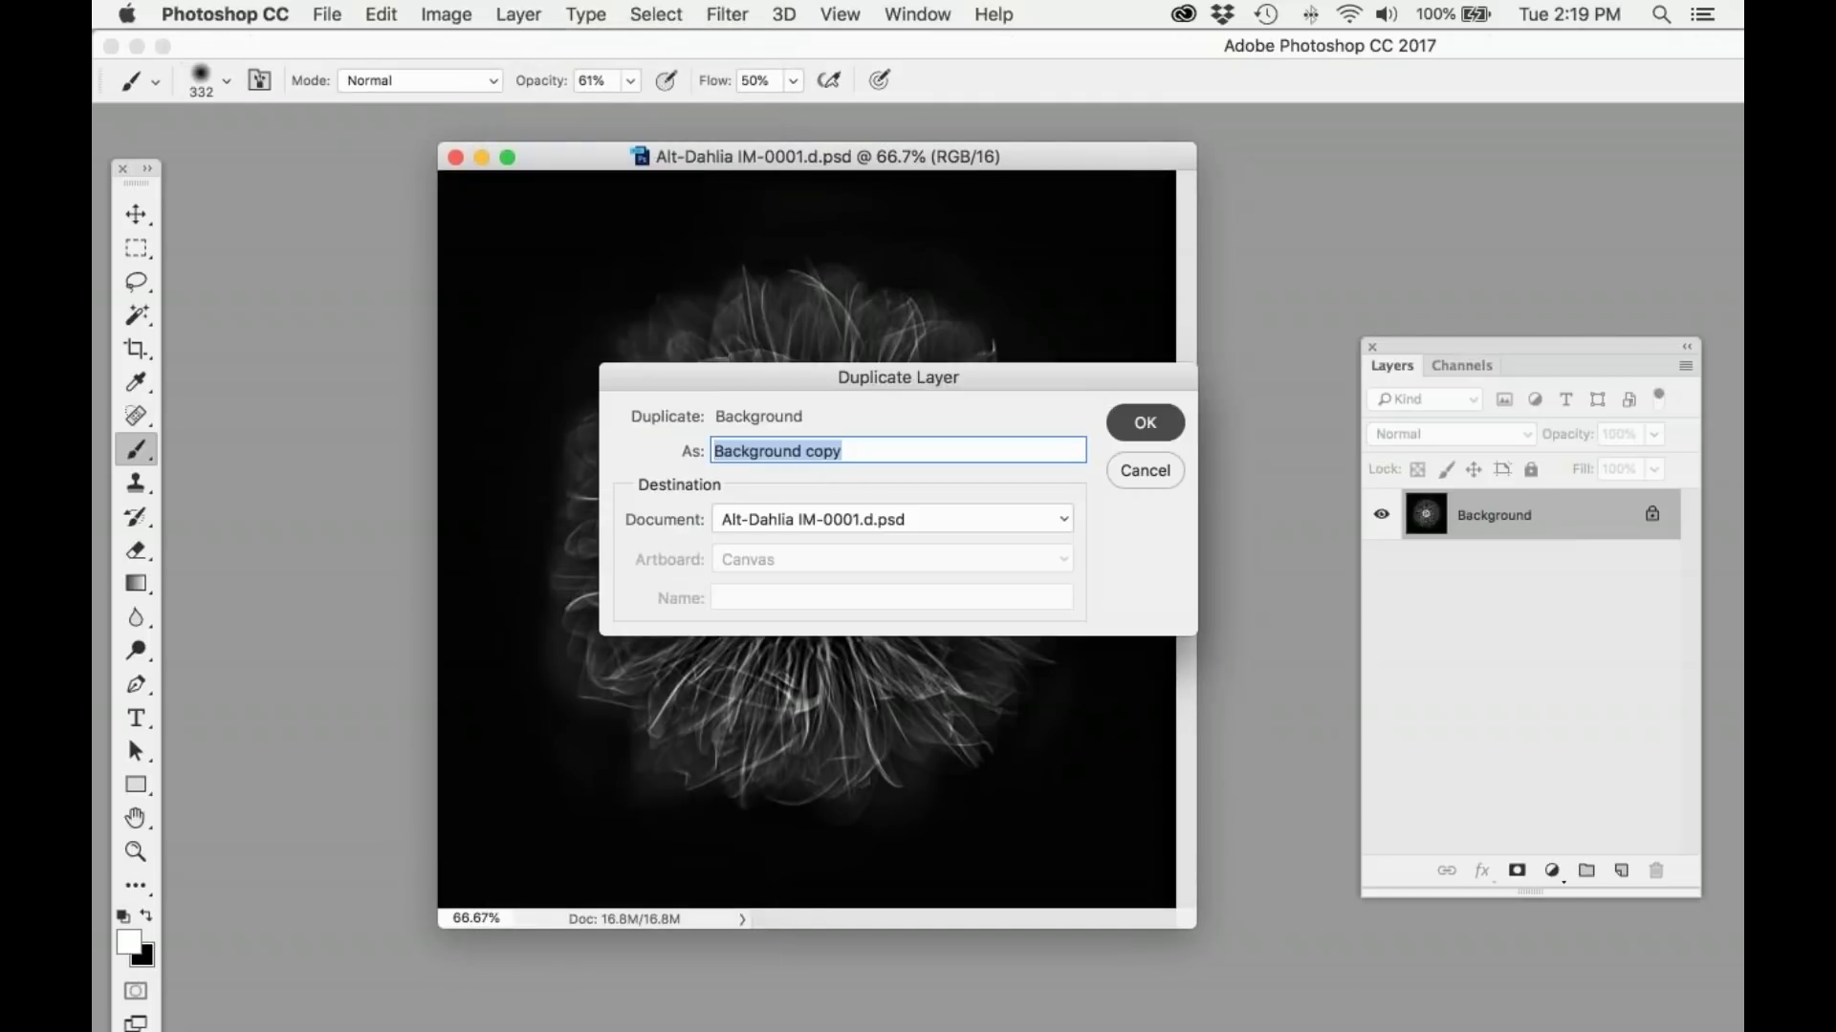
Step: Open the duplicate layer in Topaz Studio's Simplify filter, sort the Simplify effects A-Z, and browse through to the end of them
click(719, 13)
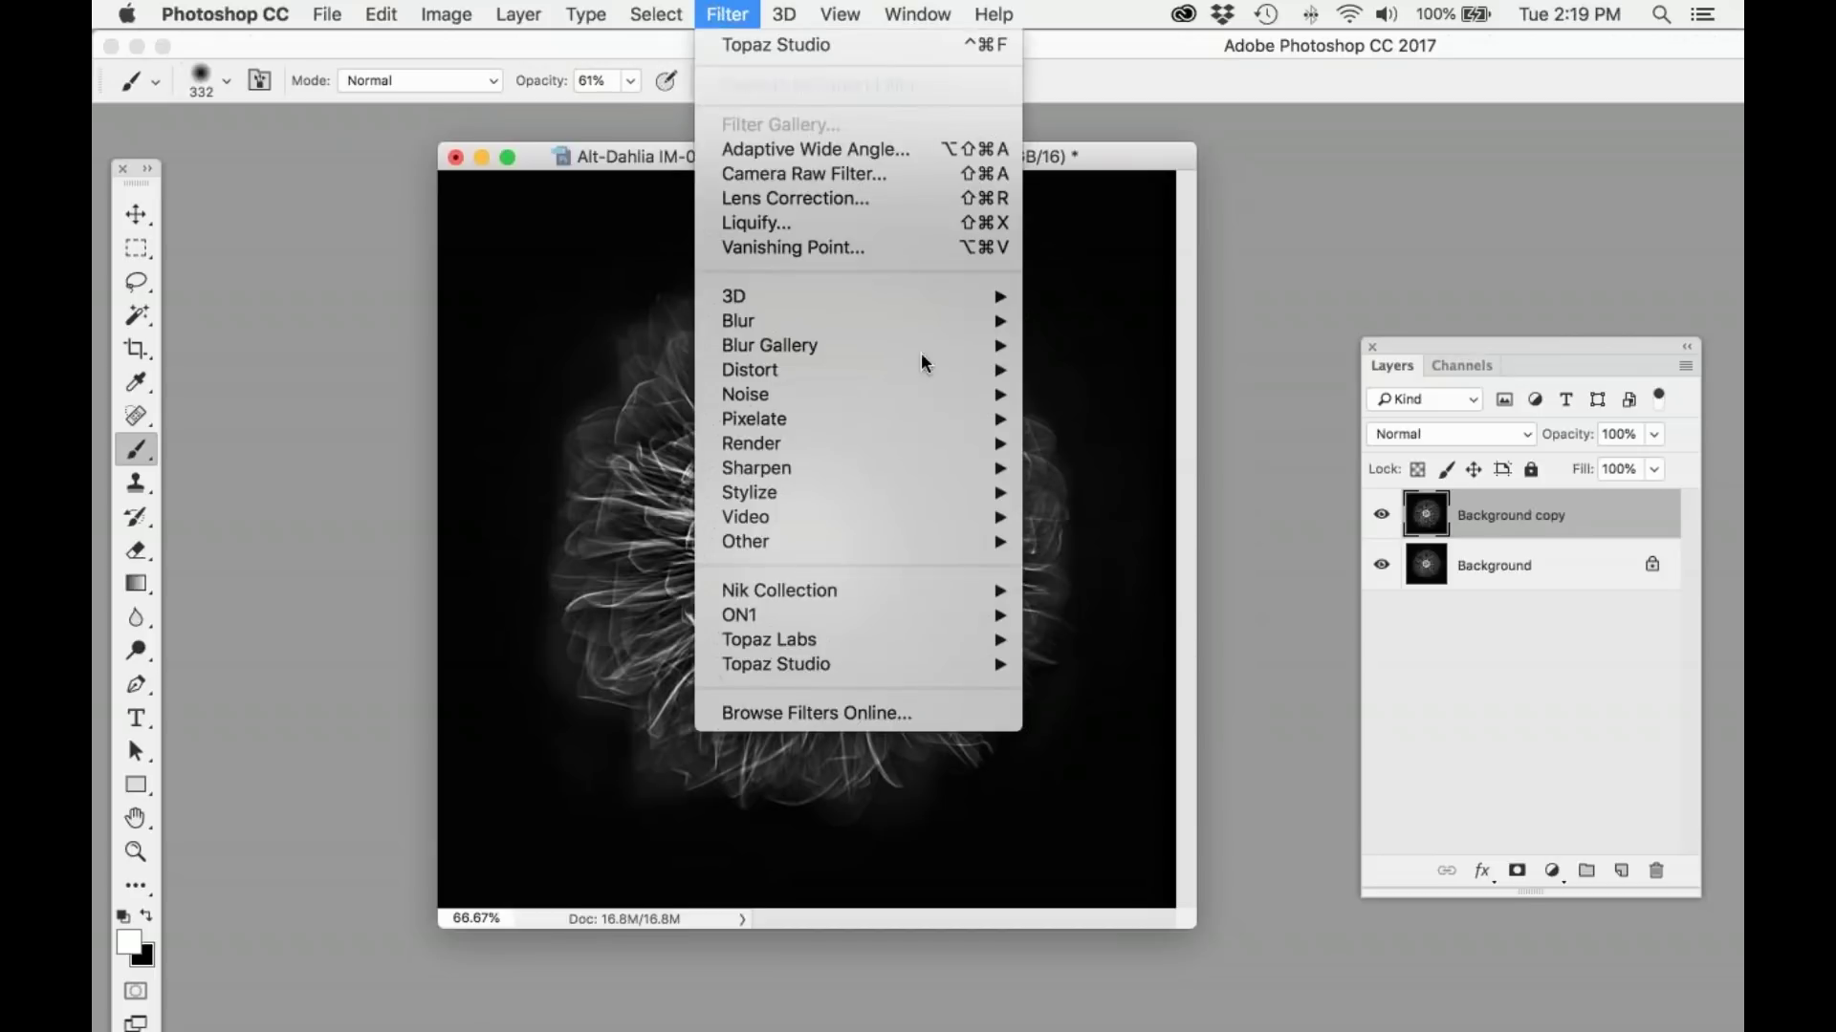
mouse_move(961, 662)
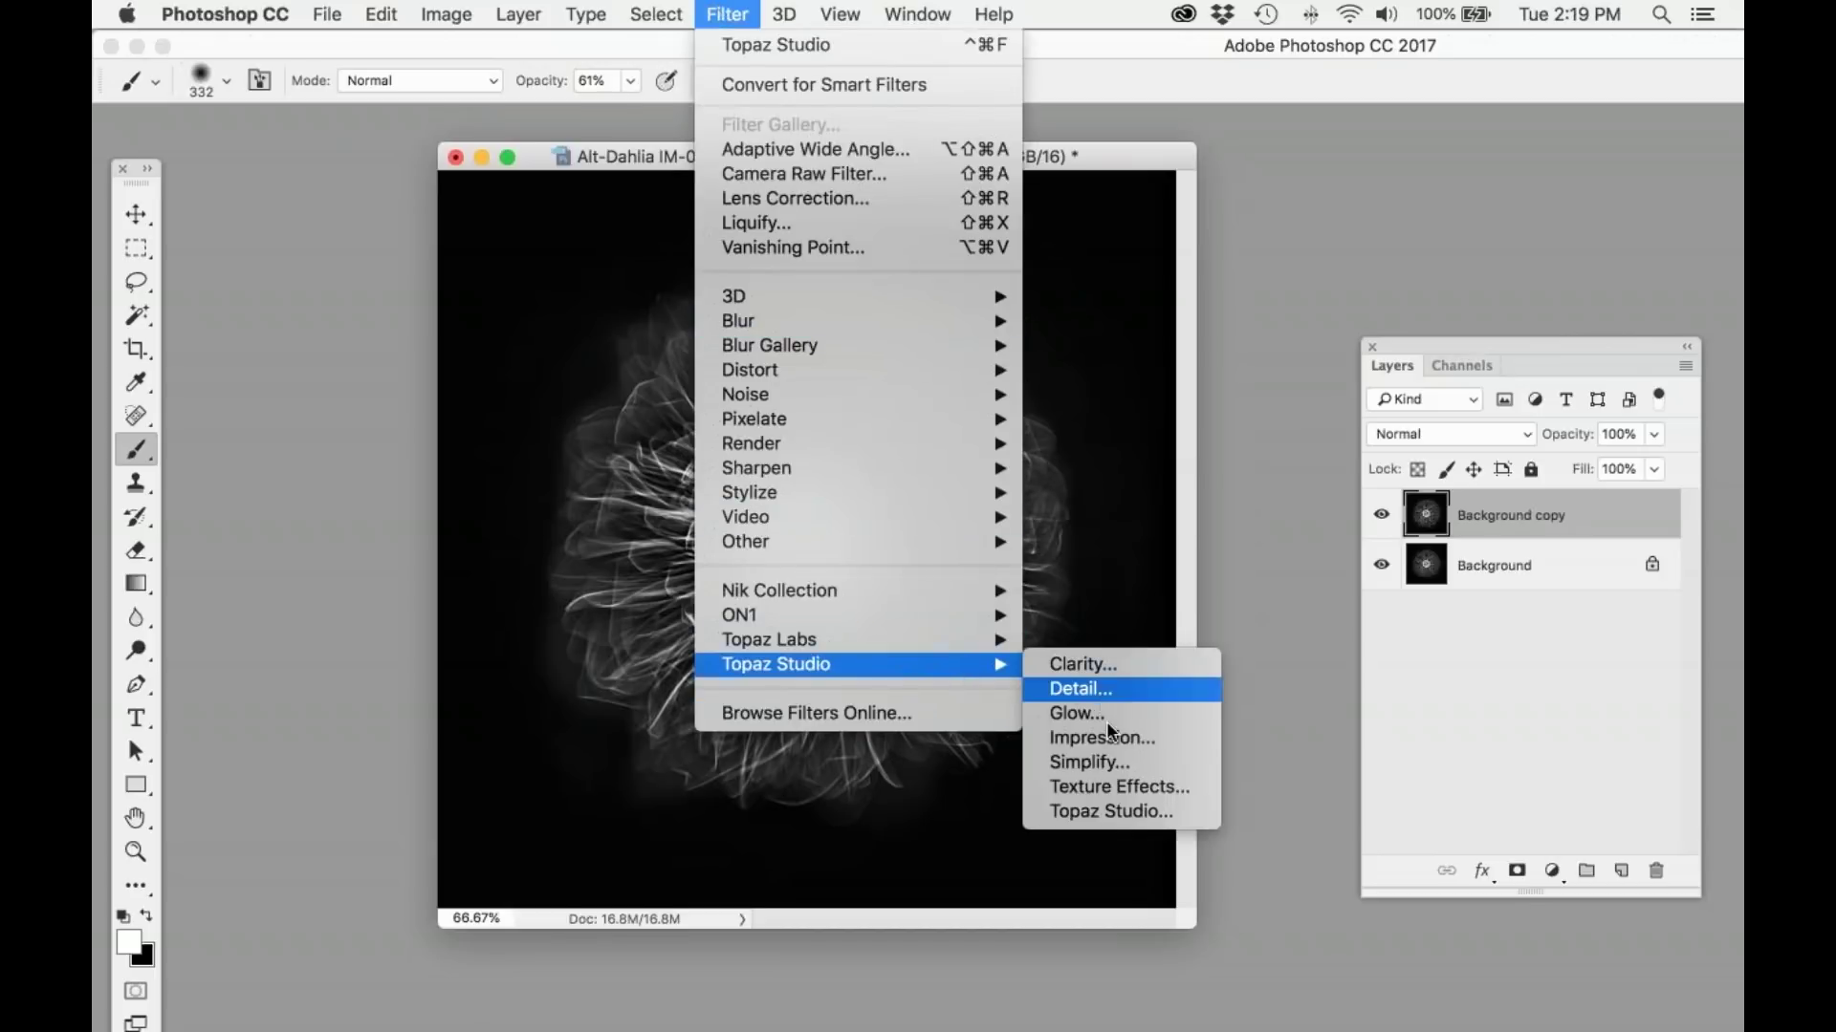
click(1111, 762)
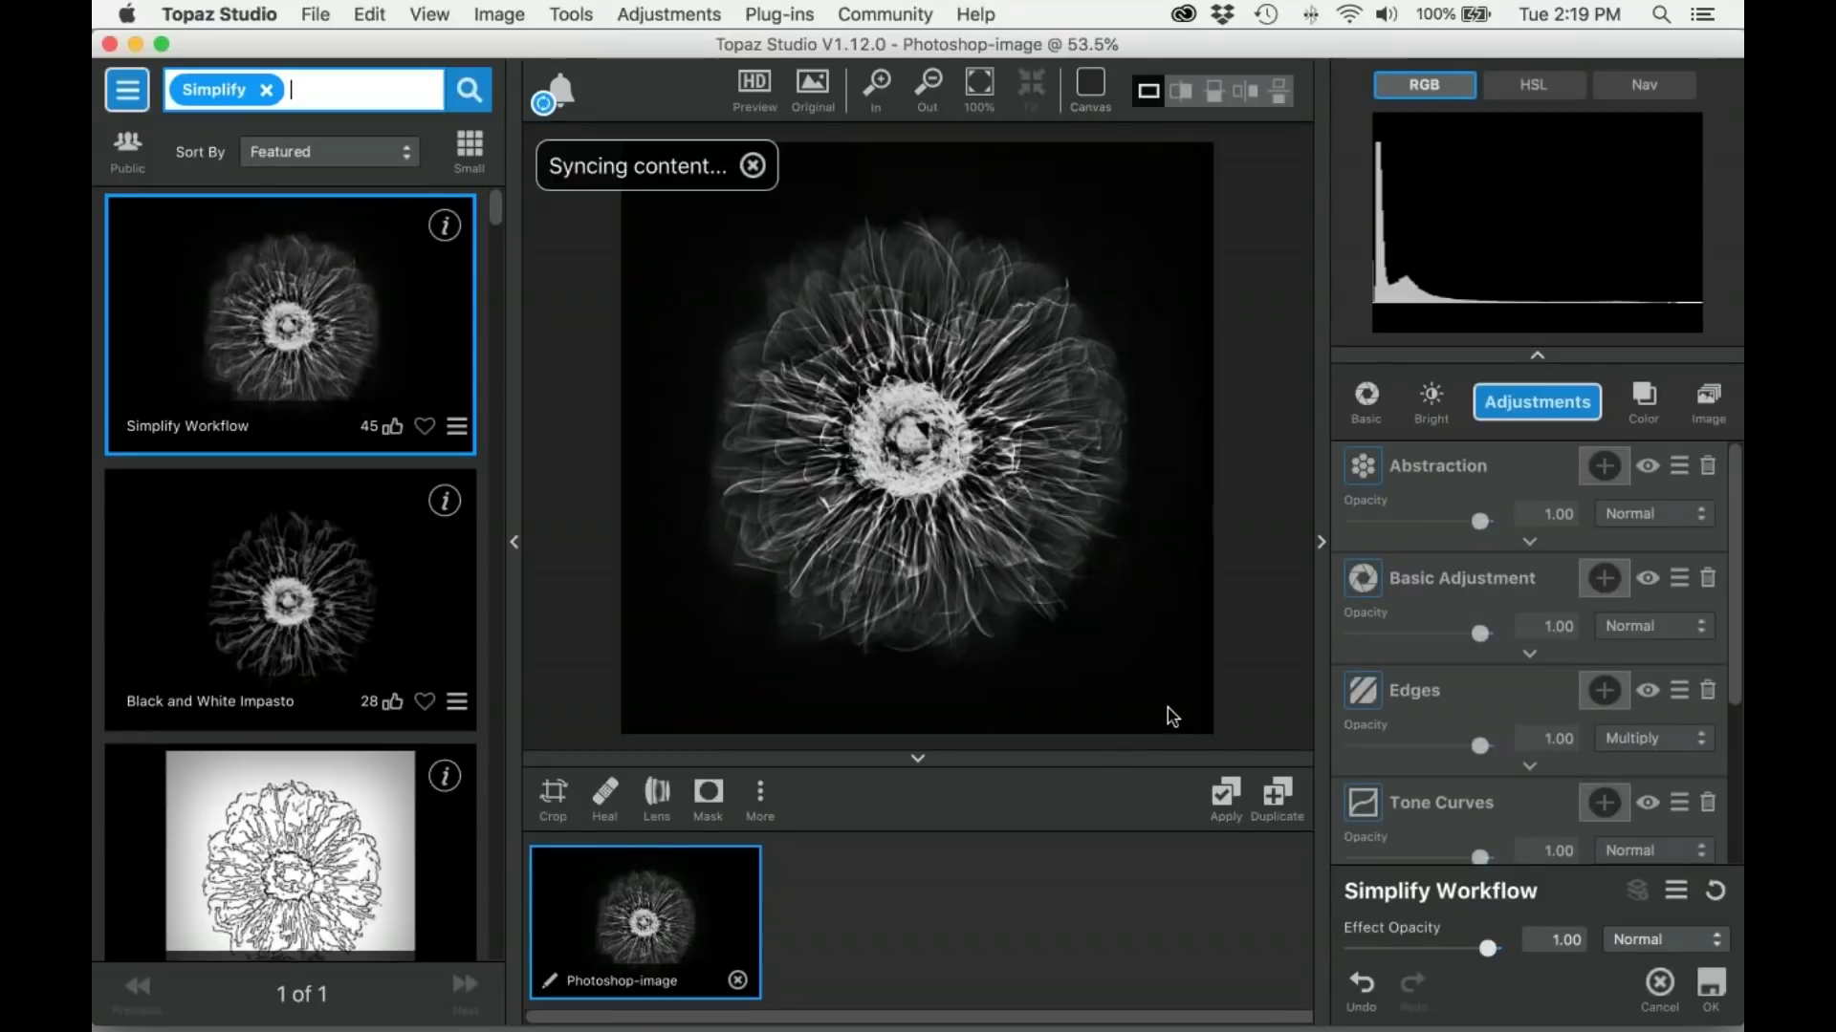
click(412, 155)
click(450, 201)
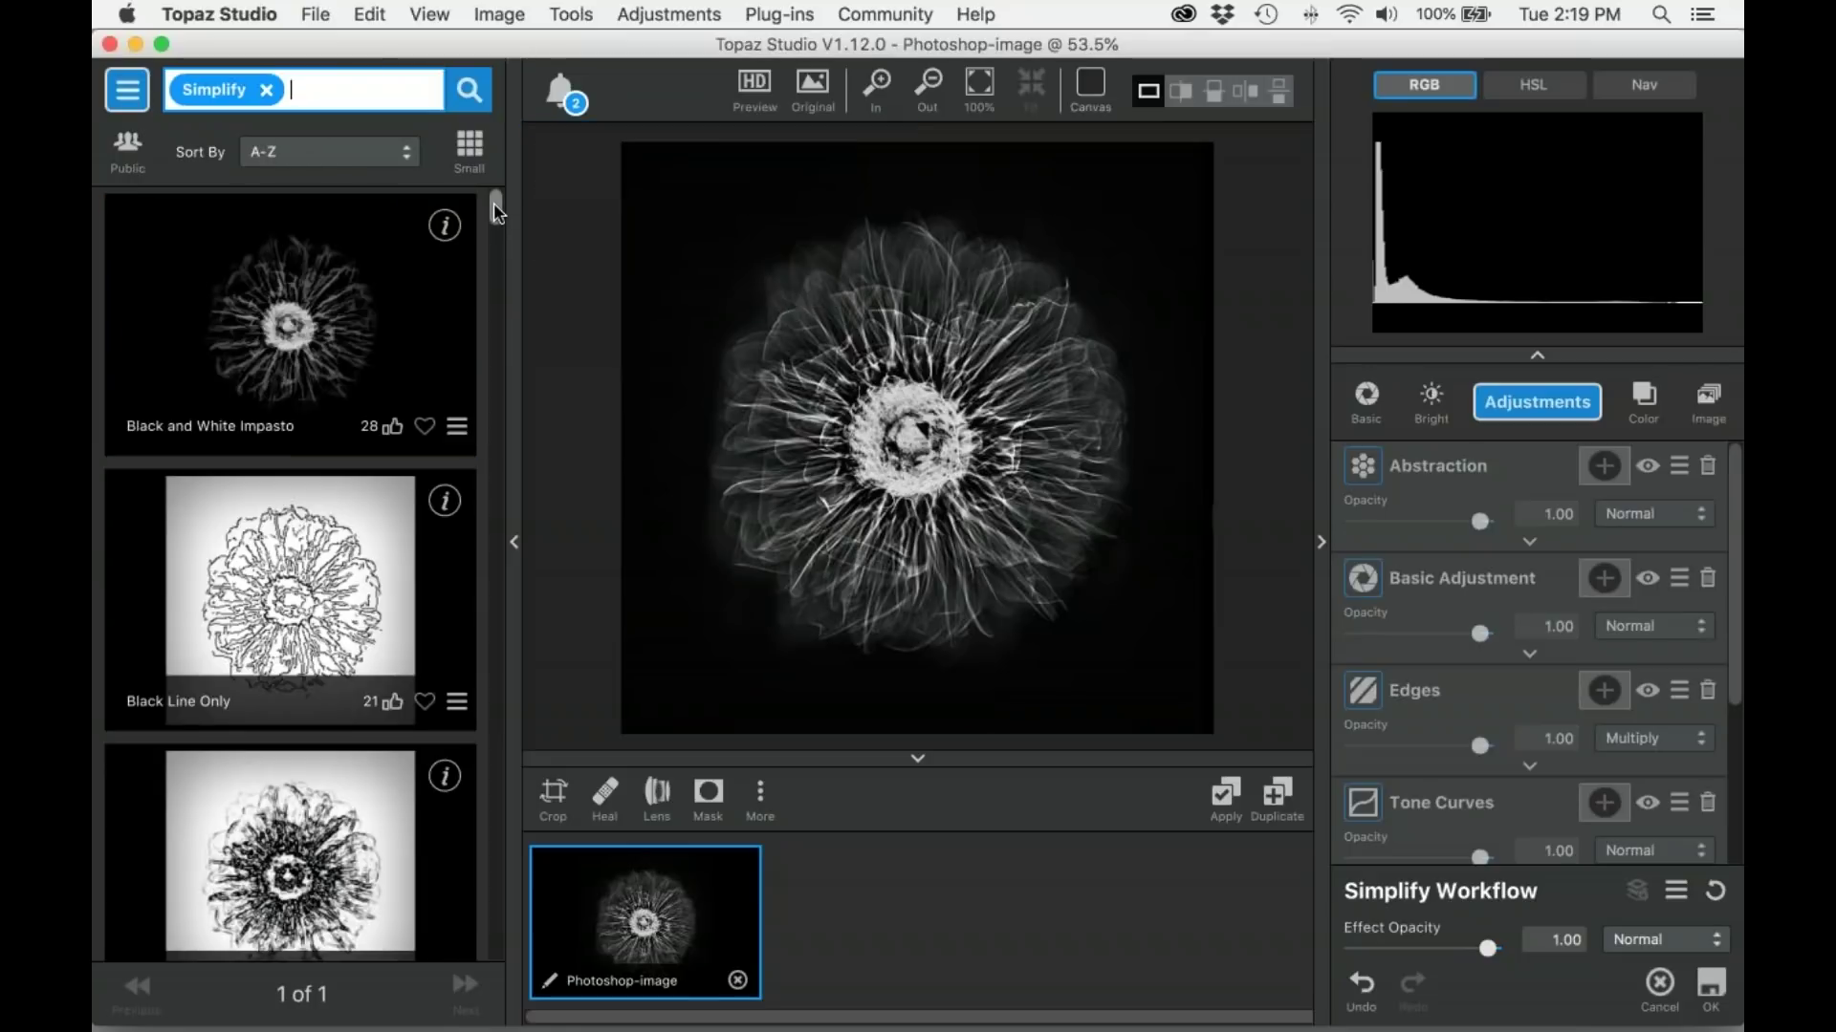
drag(495, 202, 472, 937)
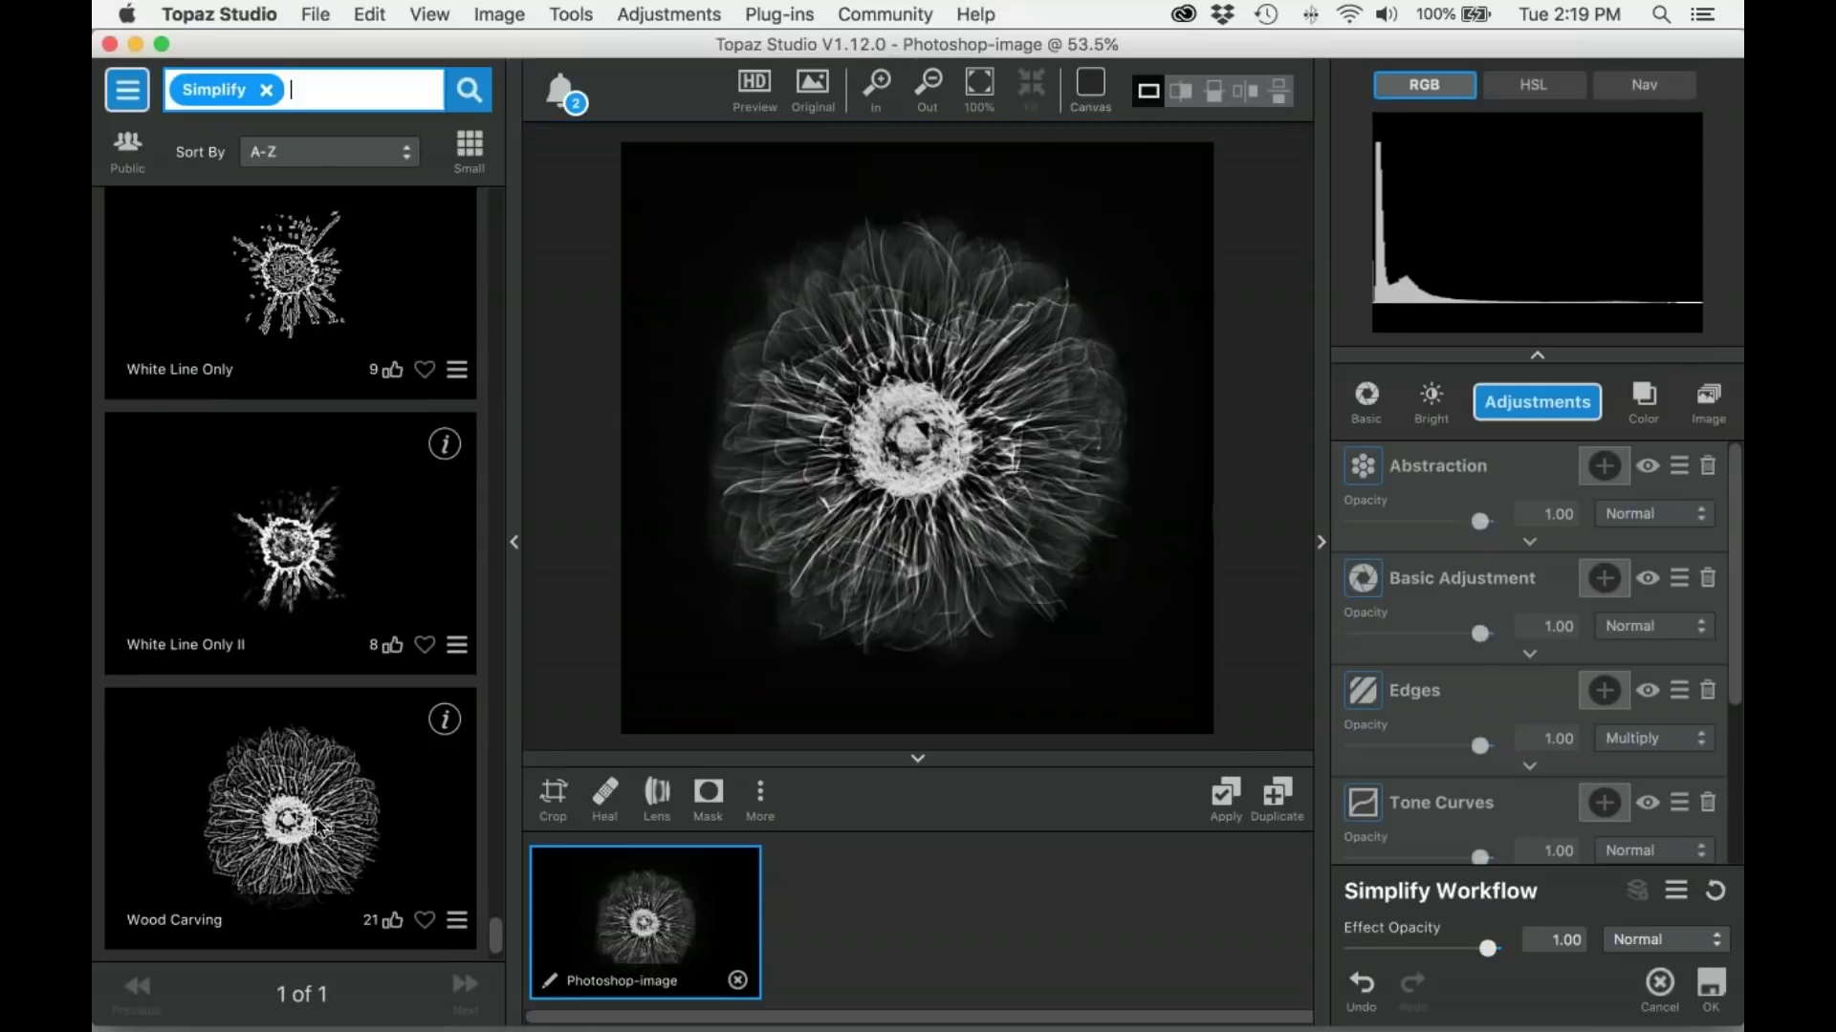
Step: Apply the Wood Carving effect to the dahlia's duplicate layer
click(320, 827)
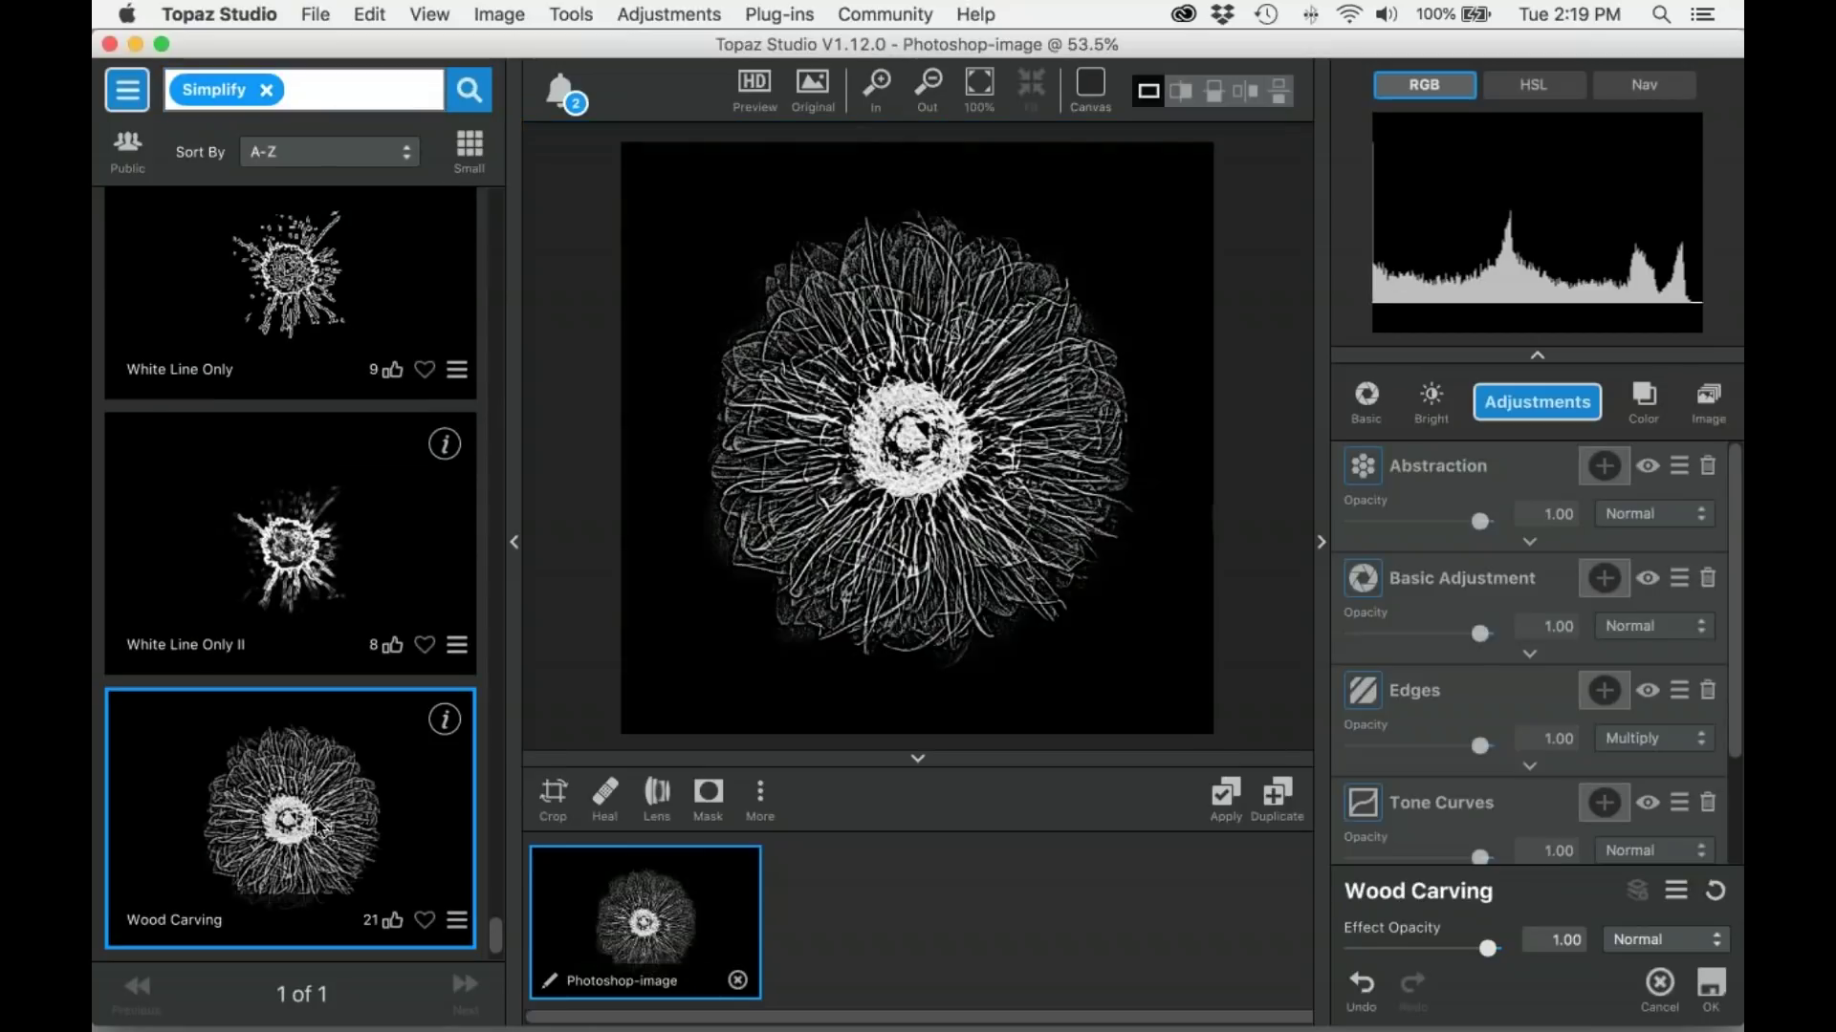
click(1712, 984)
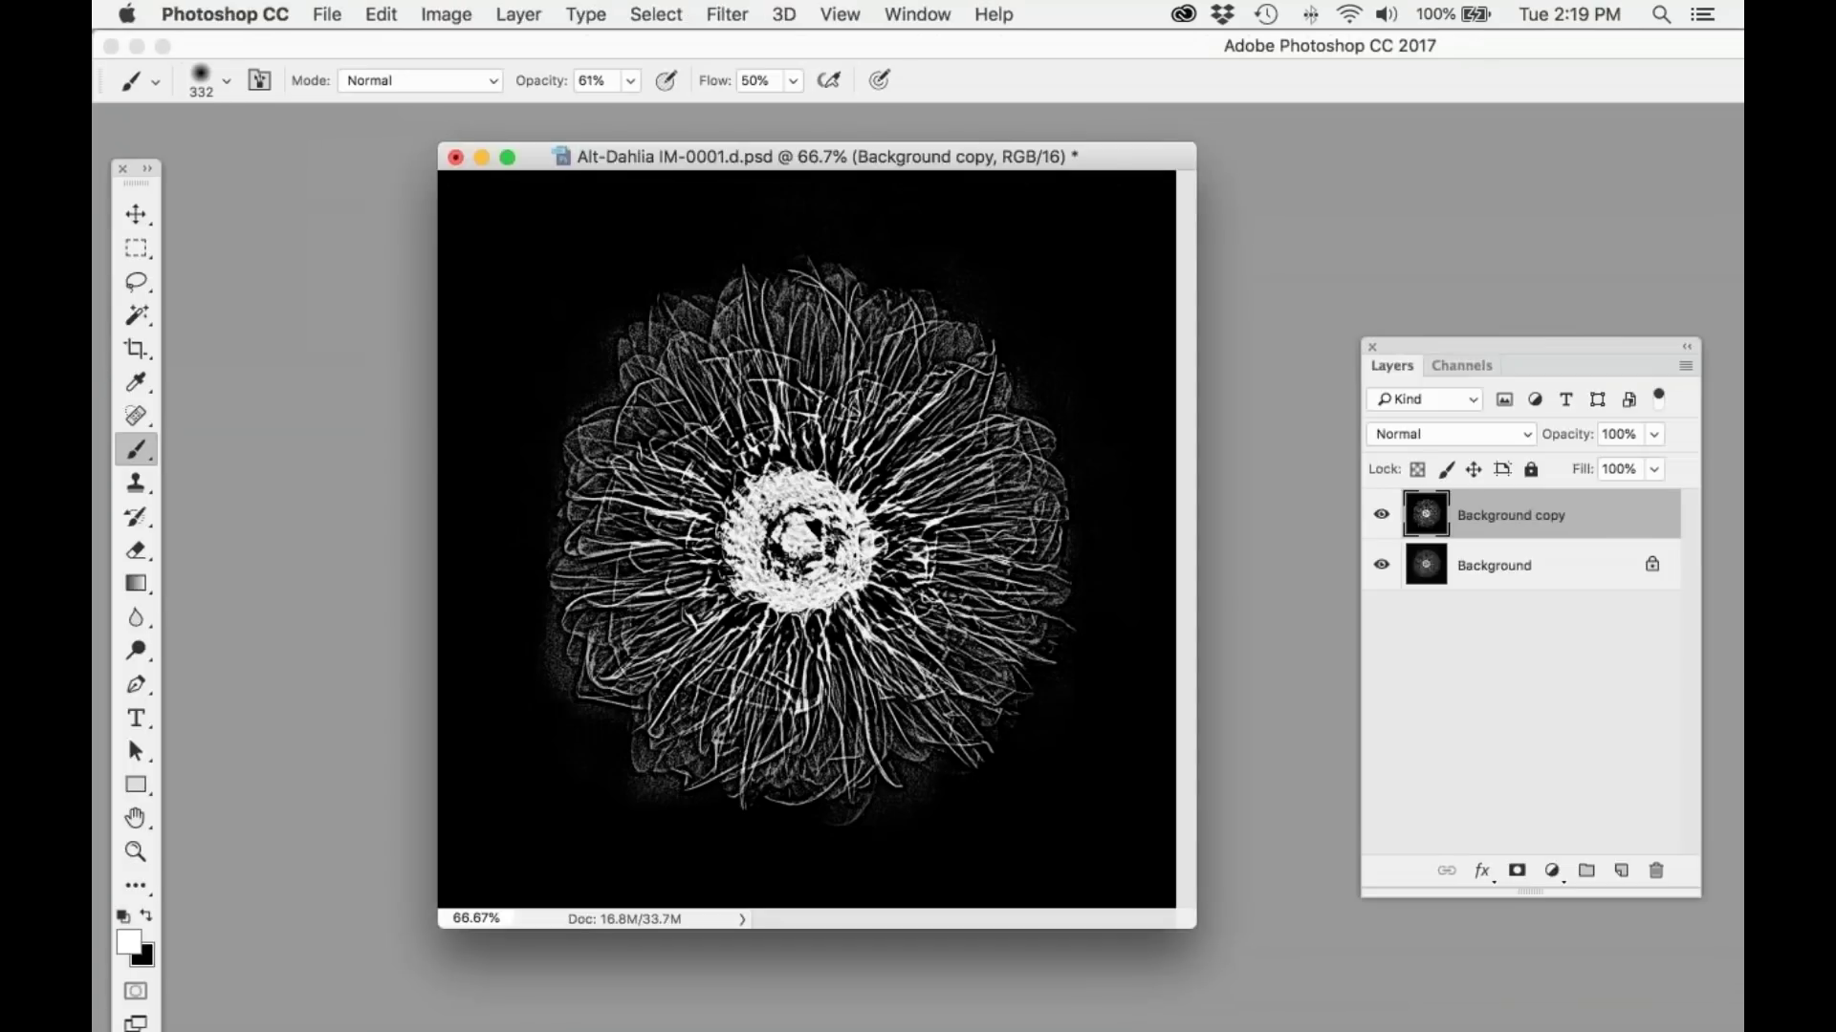
Step: Rename the "Background copy" layer "wood carving" and compare the dahlia with that layer hidden and shown
double_click(1472, 514)
text(wood carving)
key(Return)
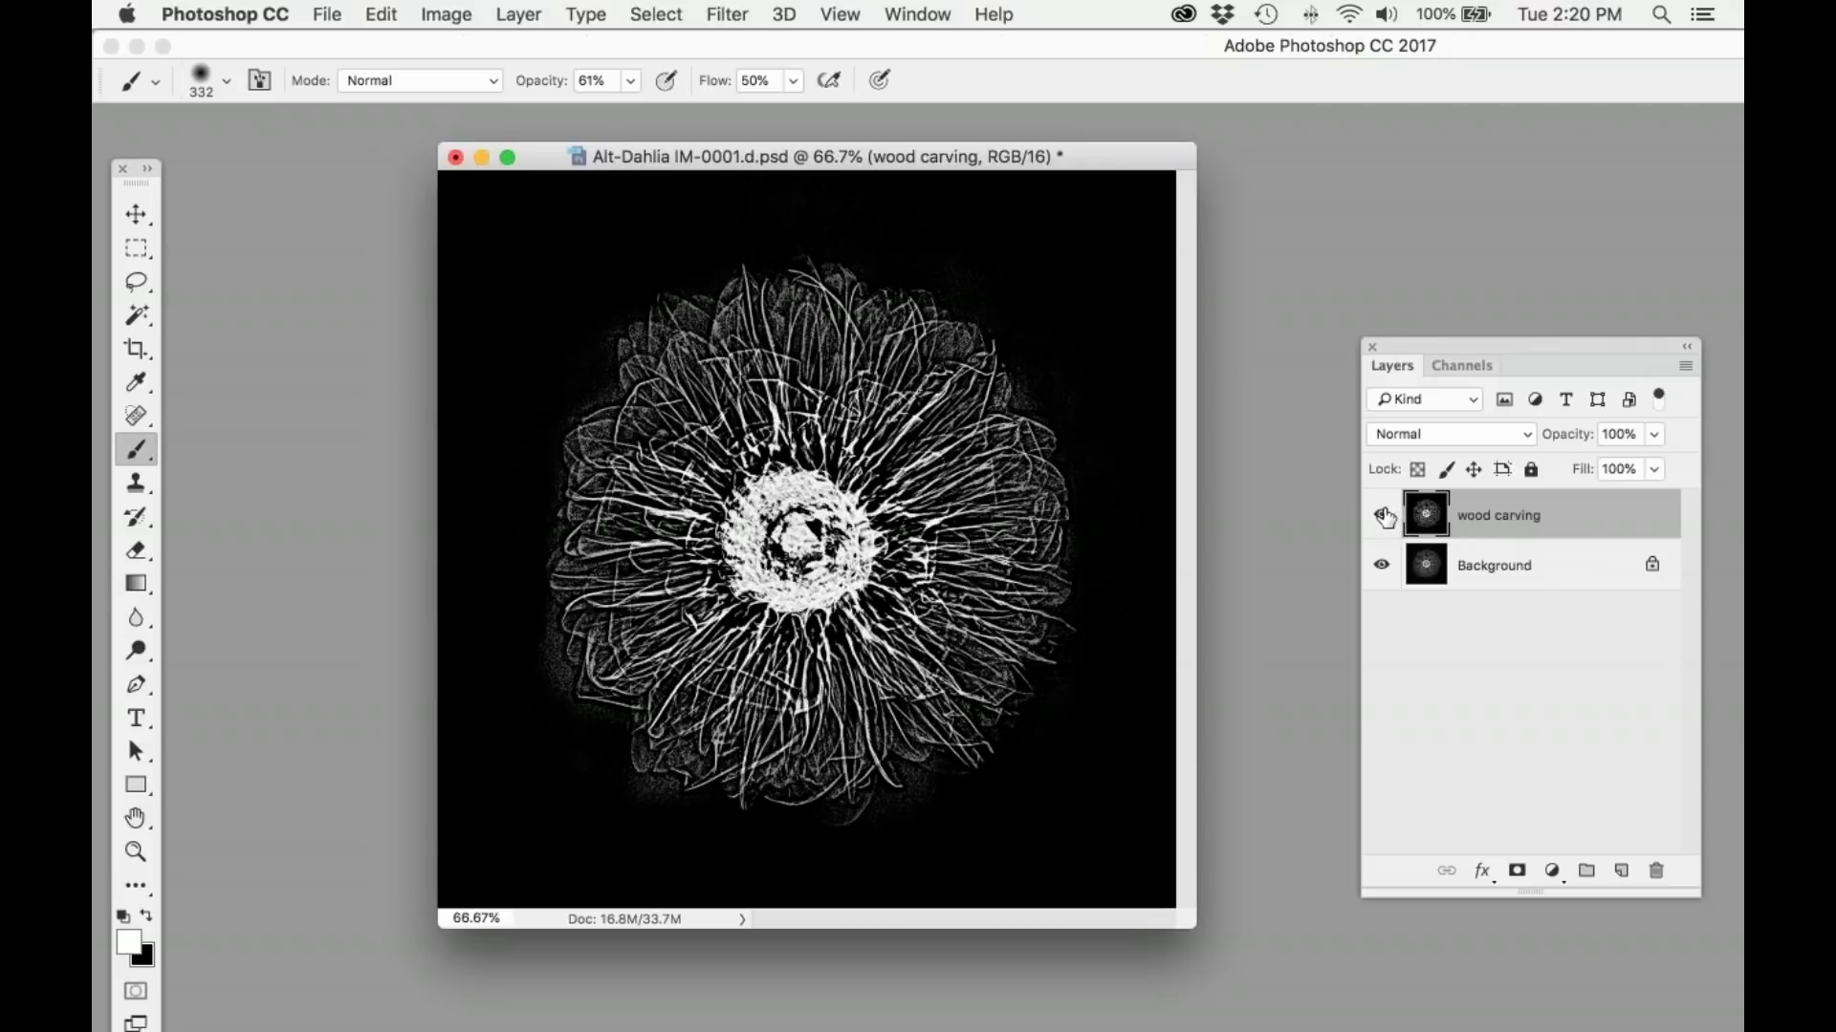
click(1382, 516)
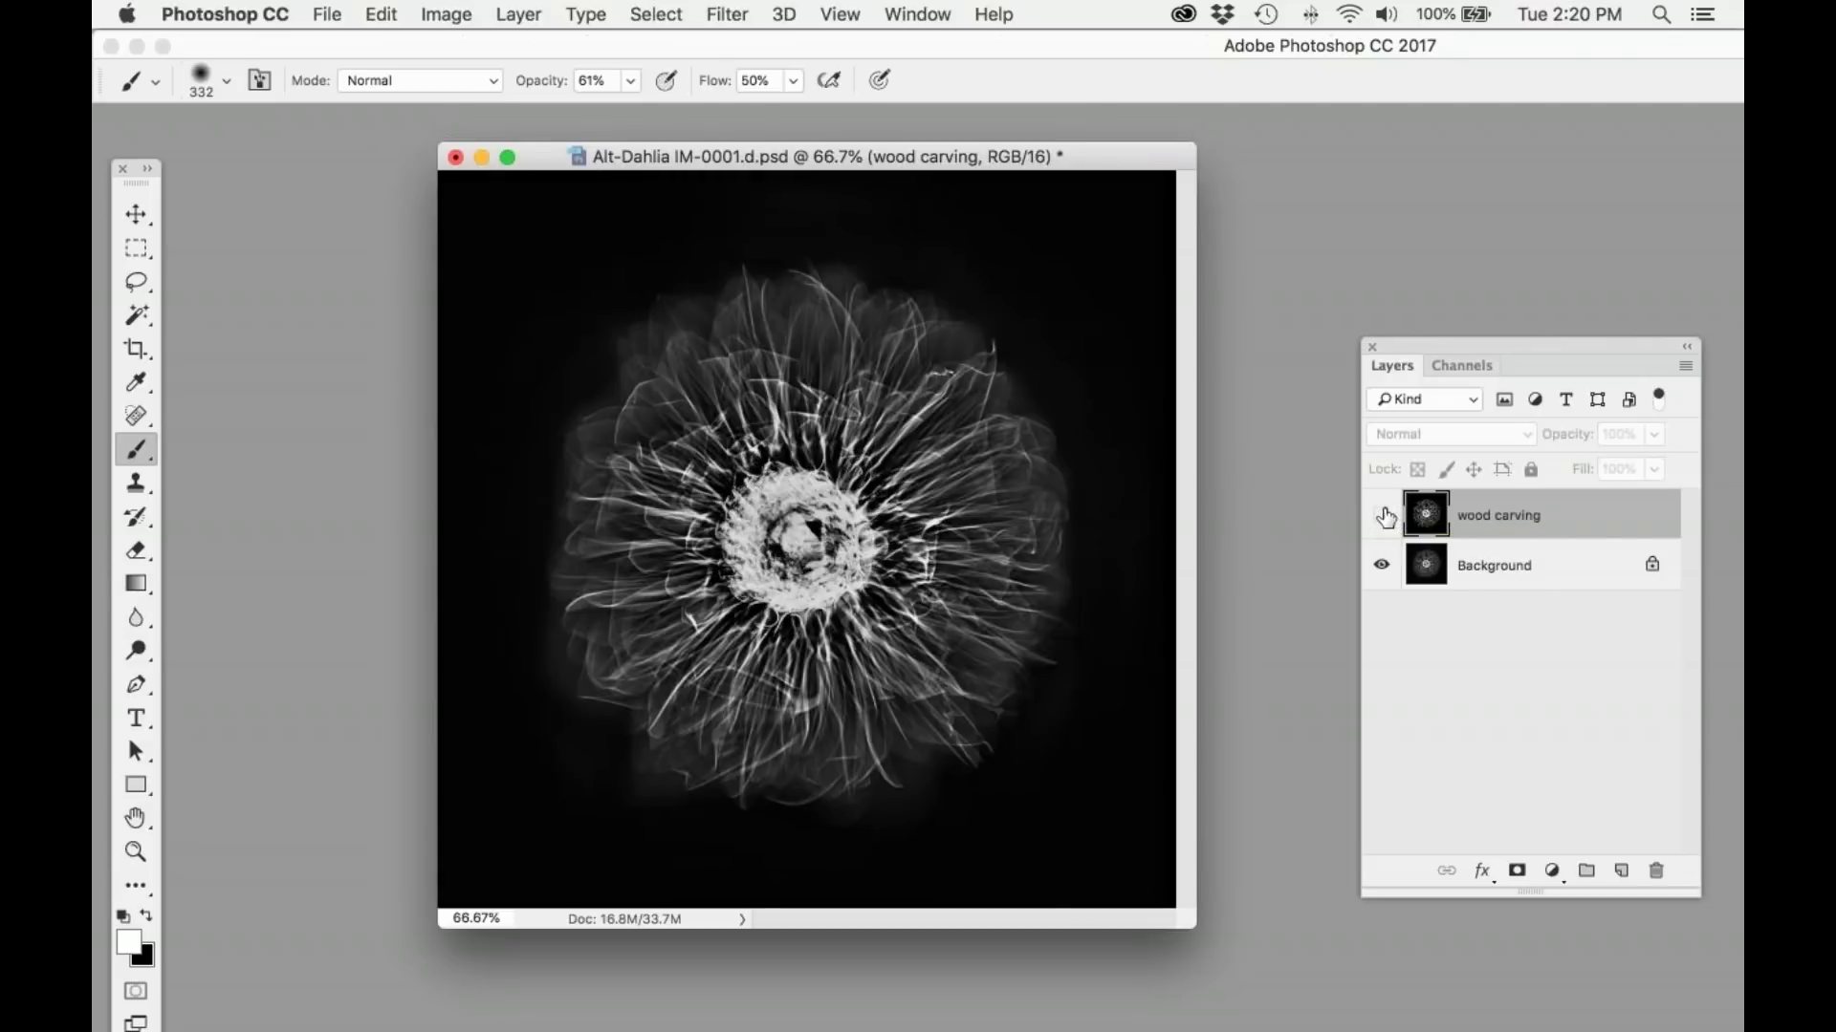
click(1384, 516)
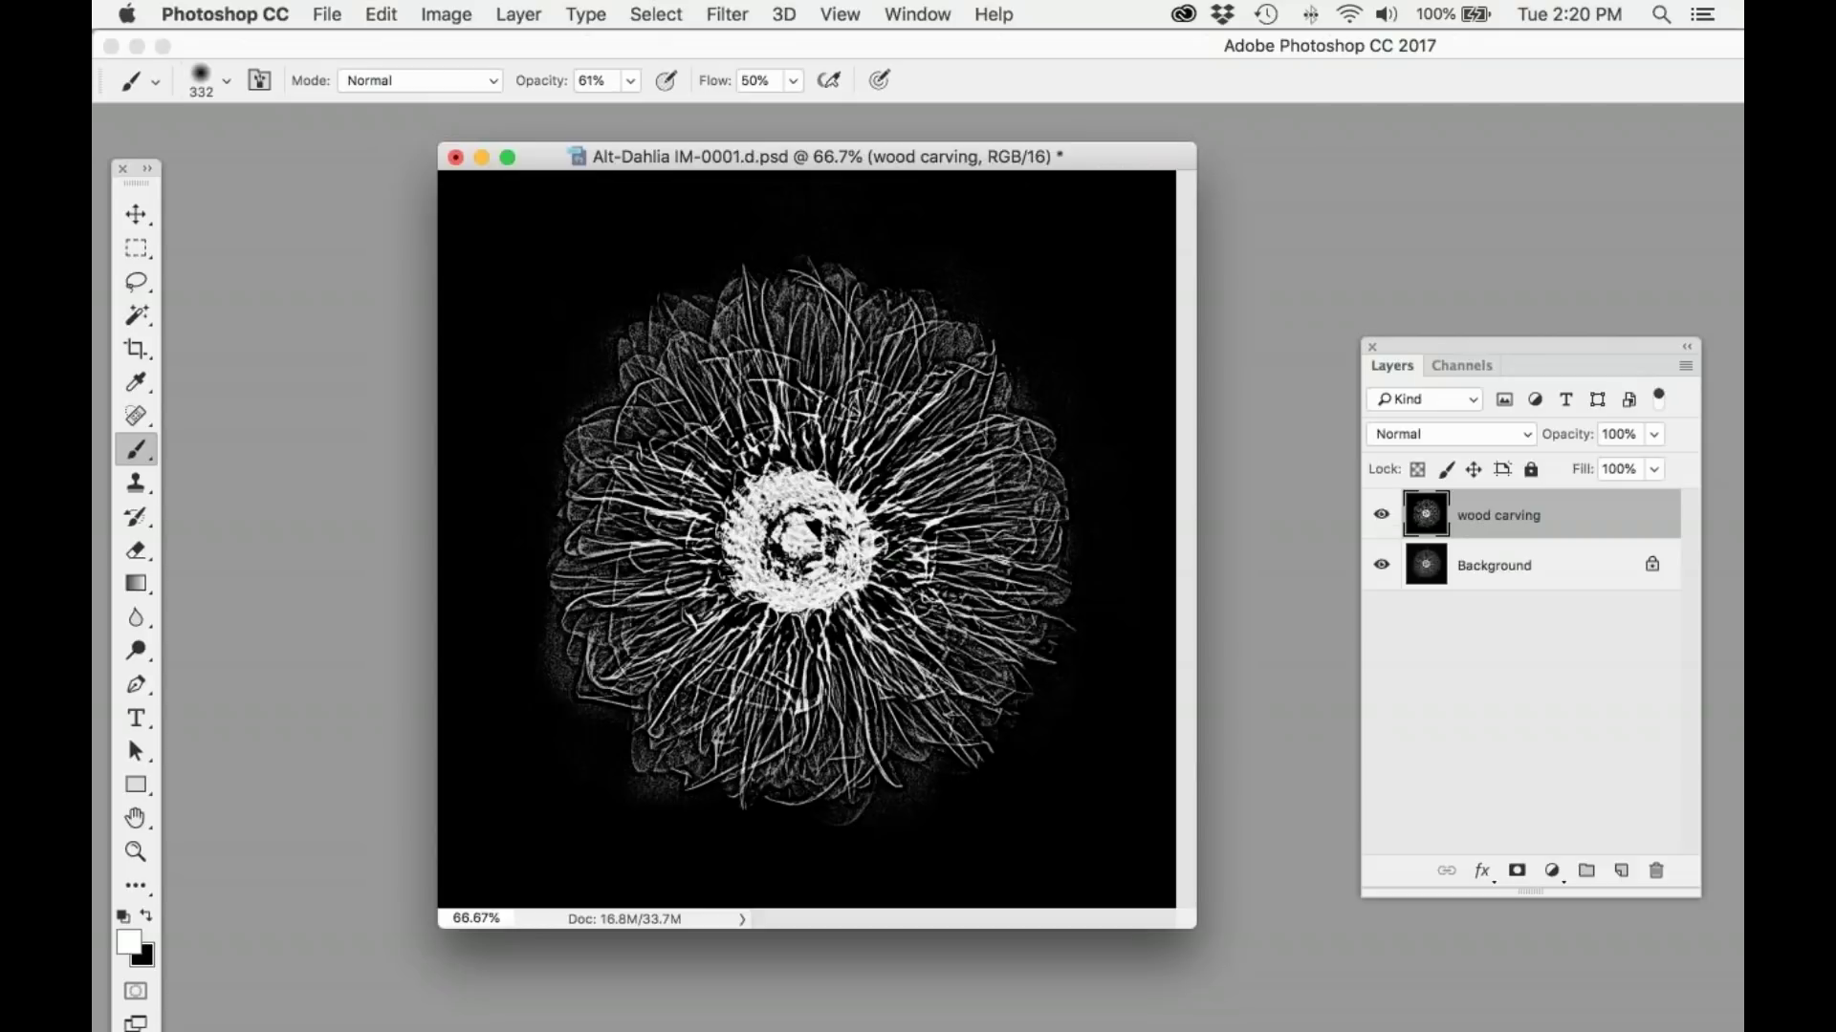
Step: Duplicate the Background layer as "Background copy" and move the copy above the "wood carving" layer
key(alt+bracketleft)
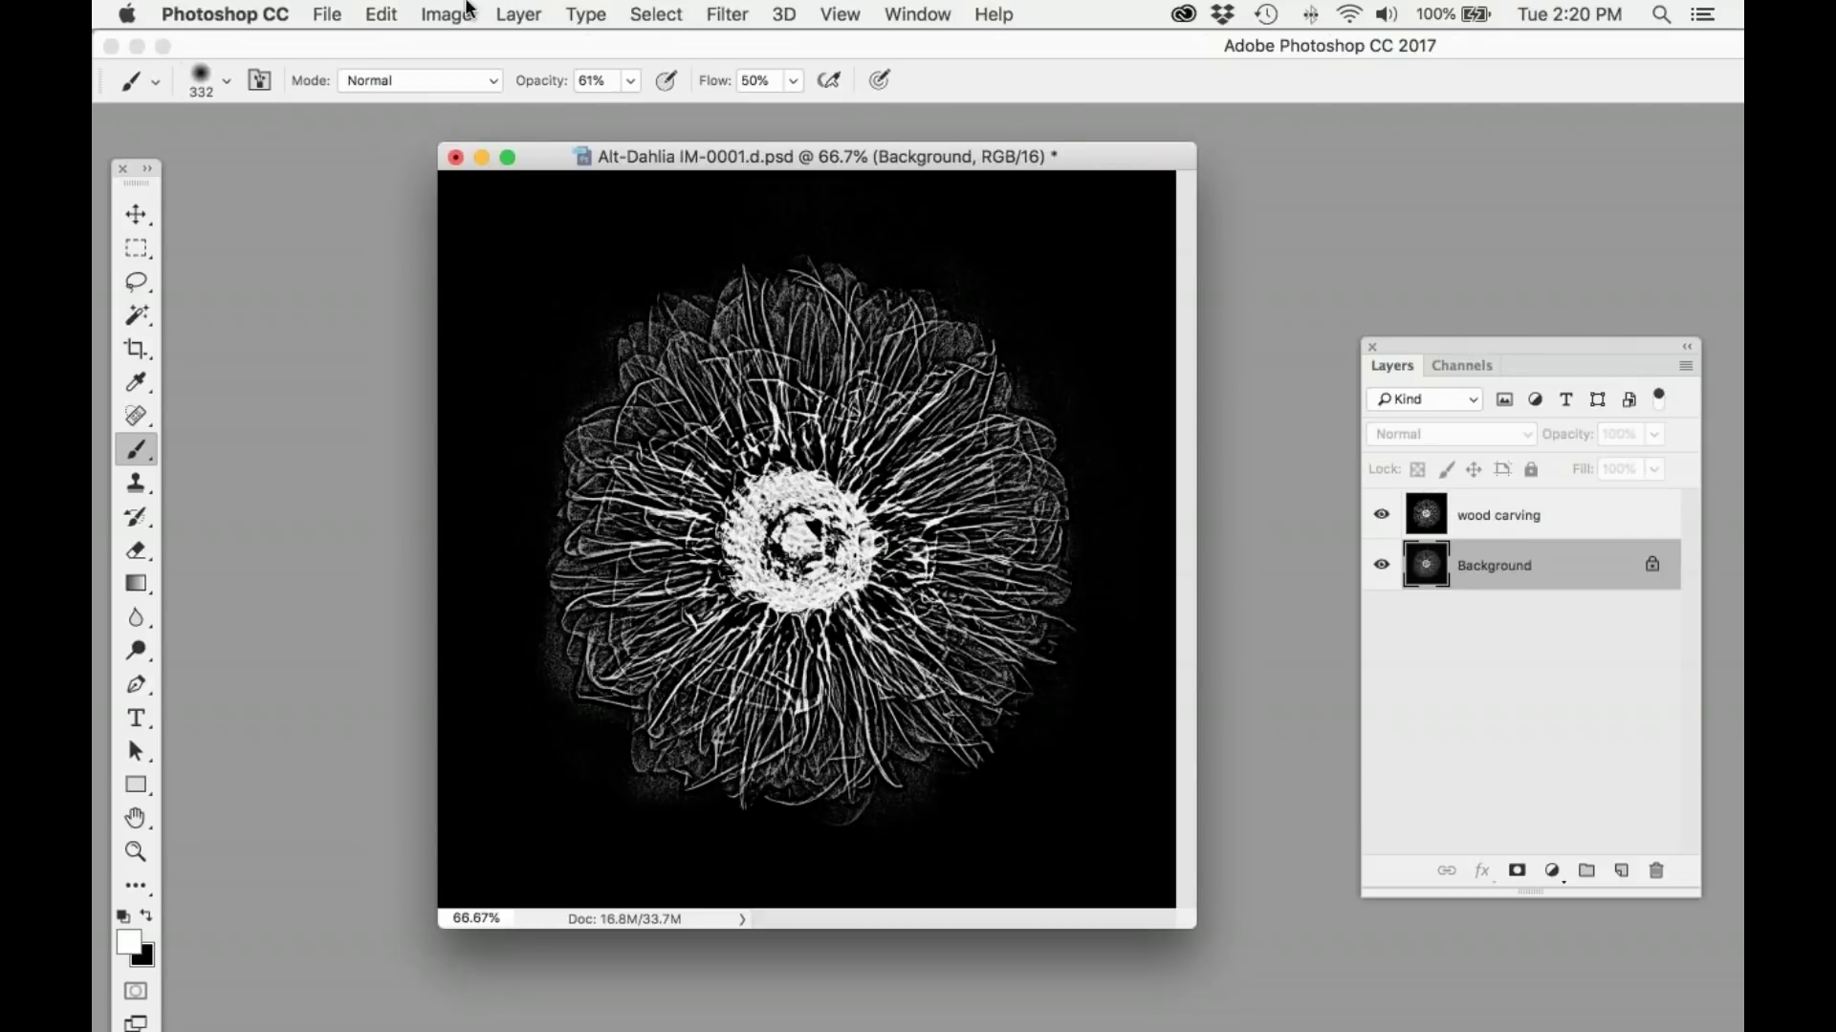
click(522, 14)
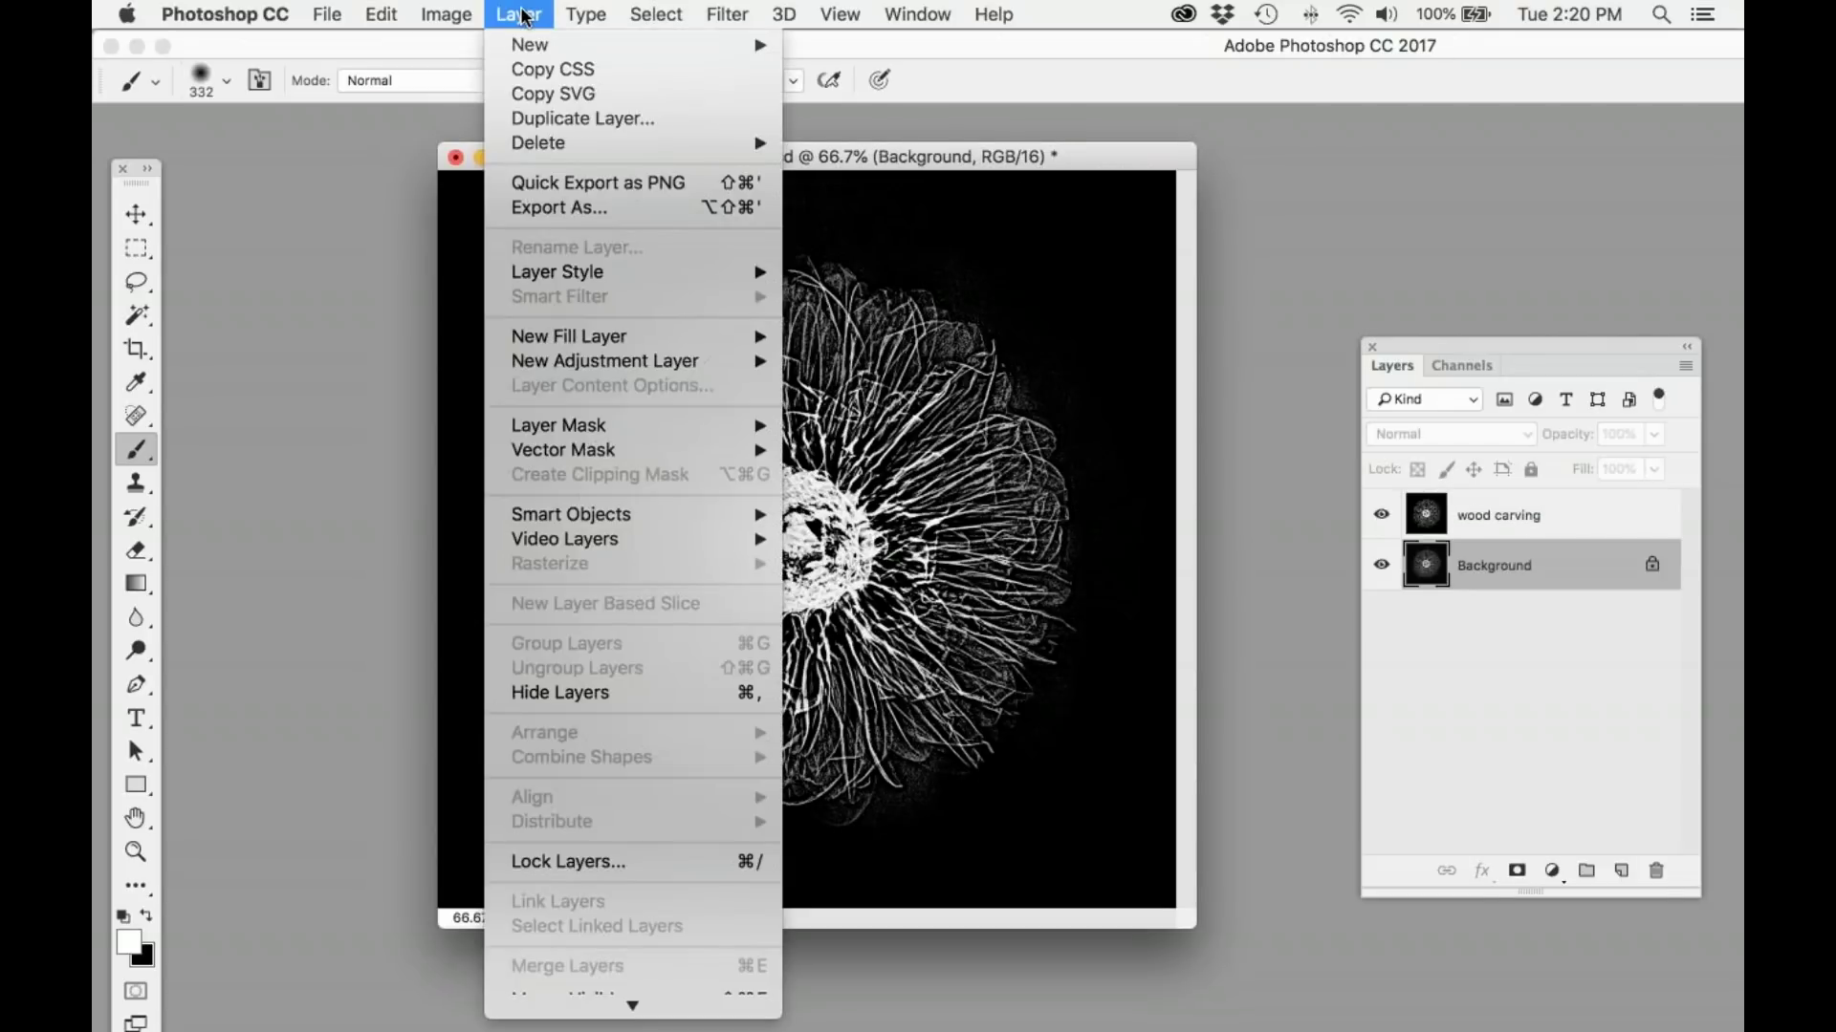
click(578, 118)
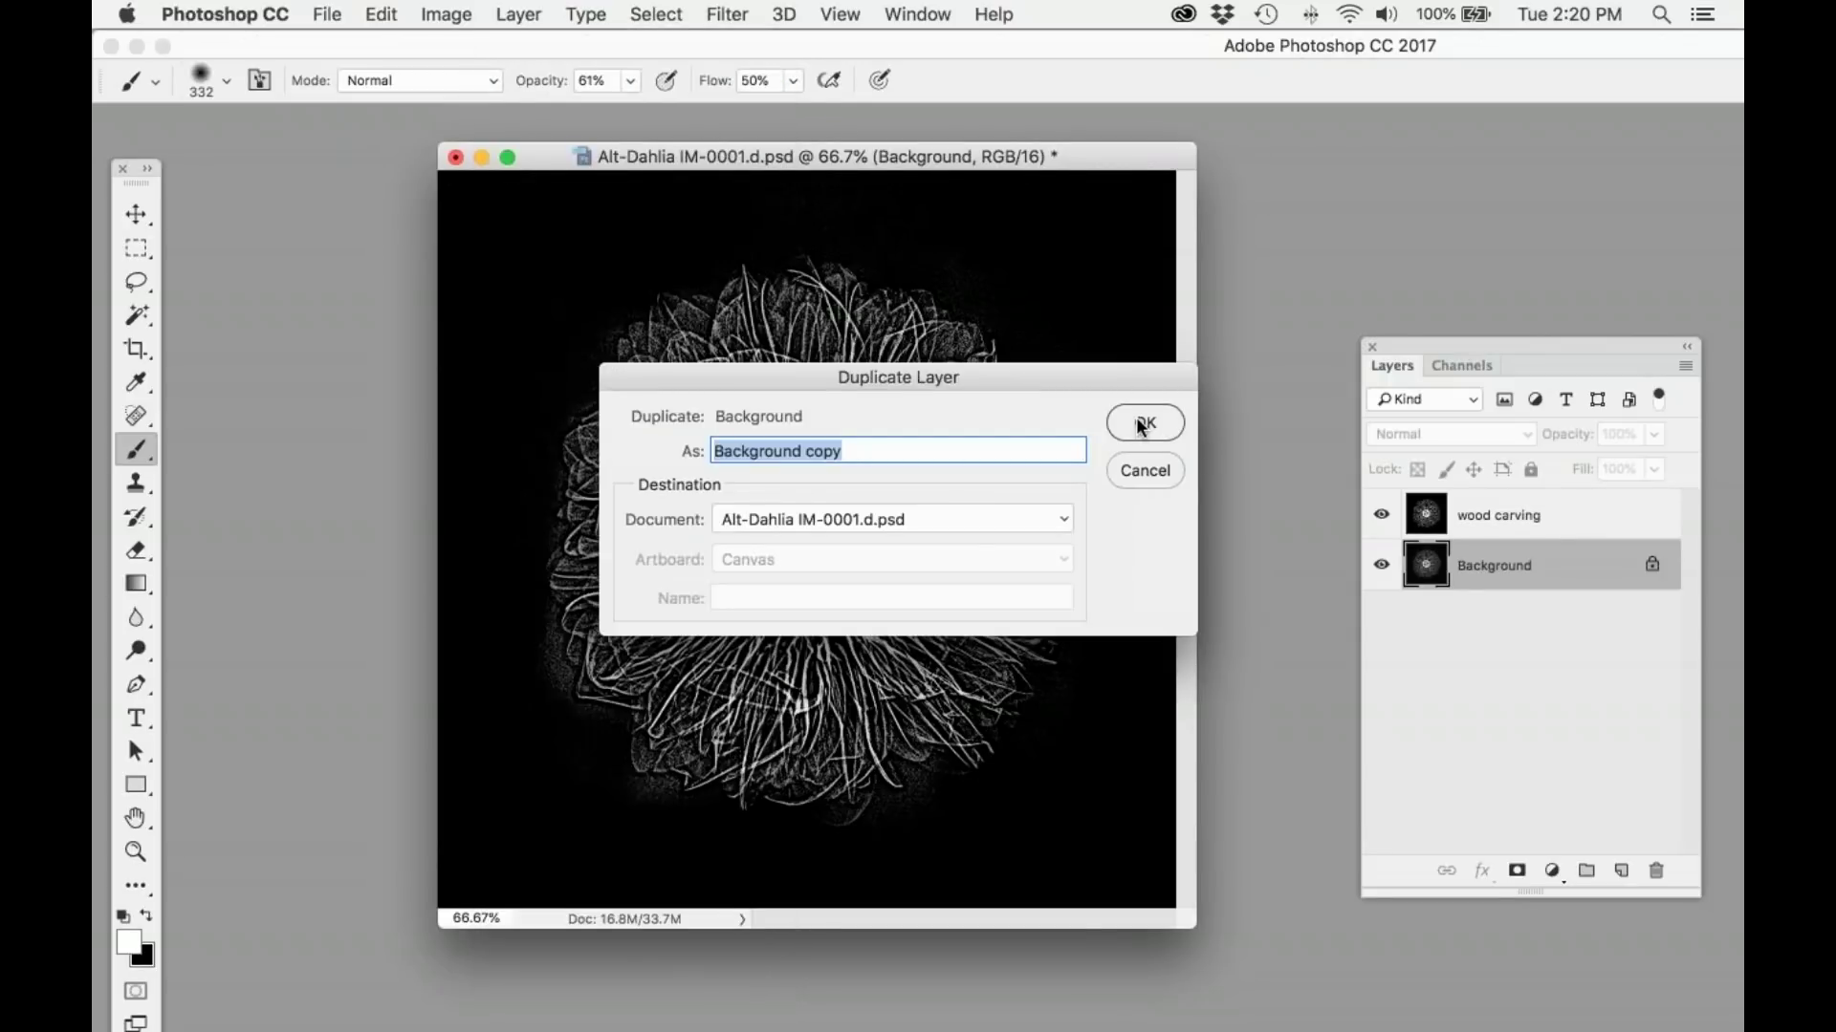
key(Return)
drag(1483, 569, 1476, 504)
Step: Open the top layer in Topaz Studio's Simplify filter, sort the effects A-Z, and apply the BuzSim effect
click(727, 14)
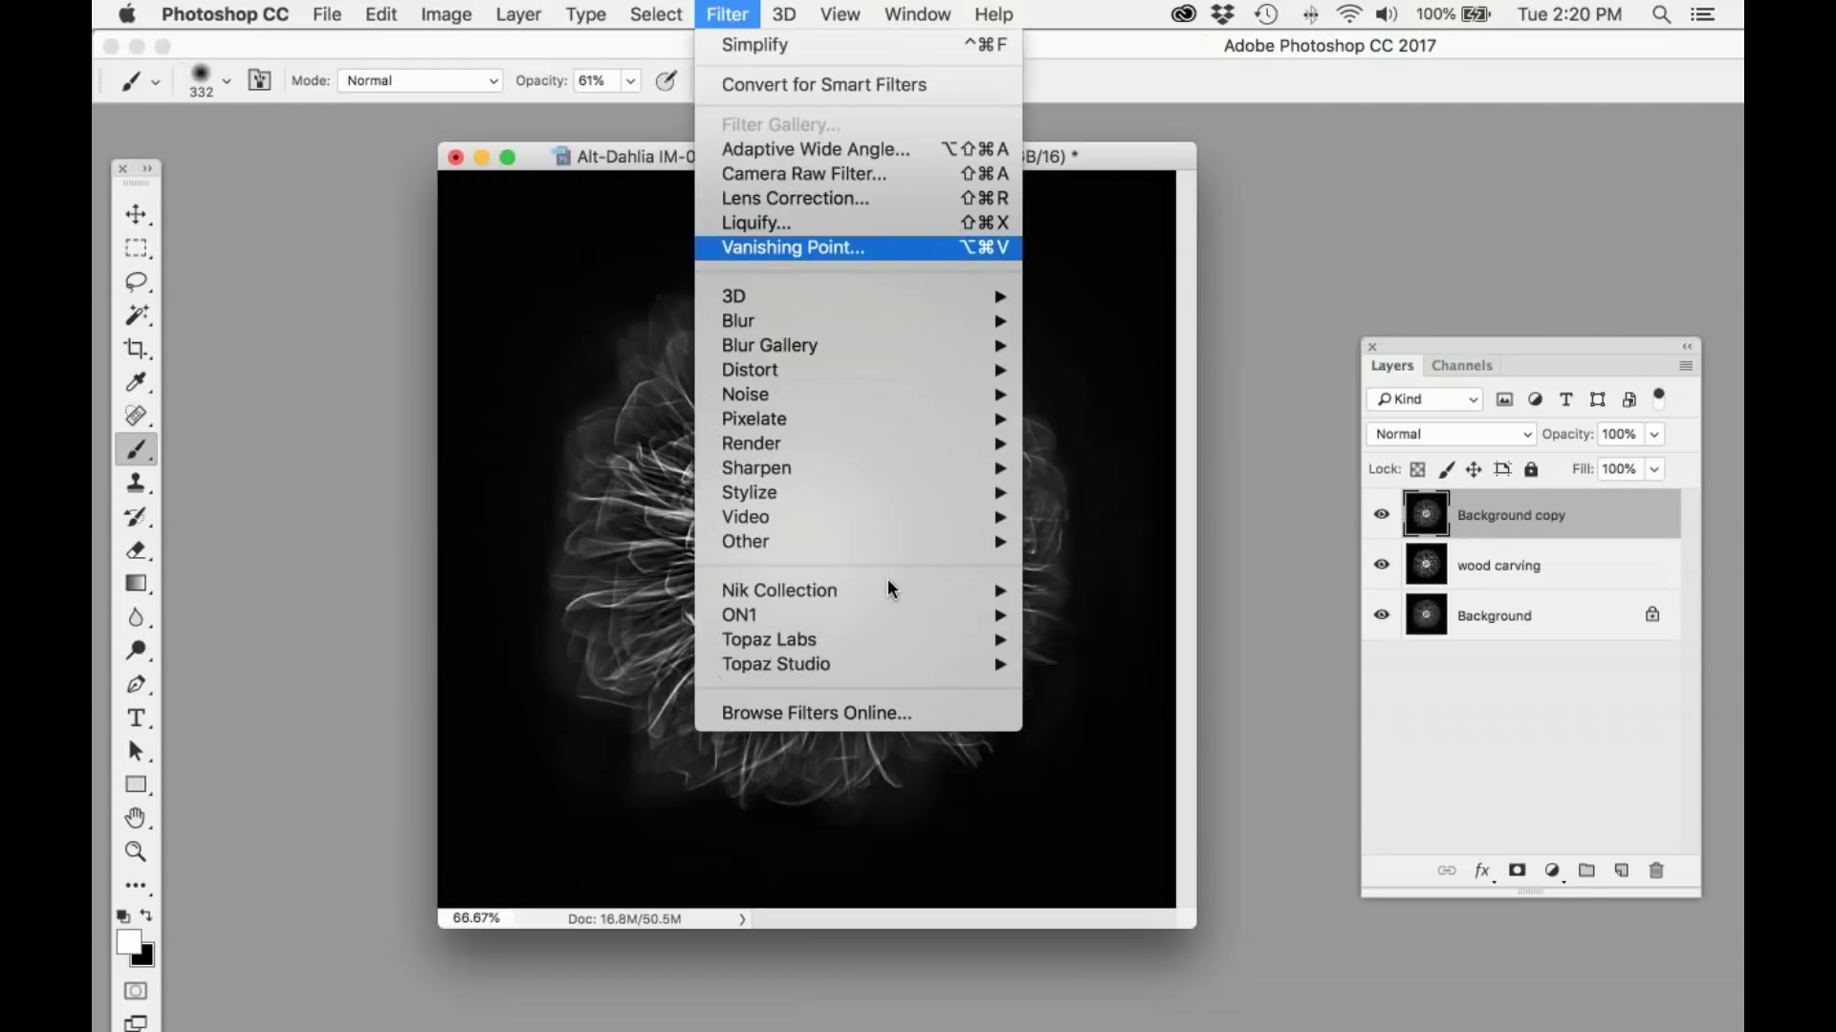
mouse_move(949, 668)
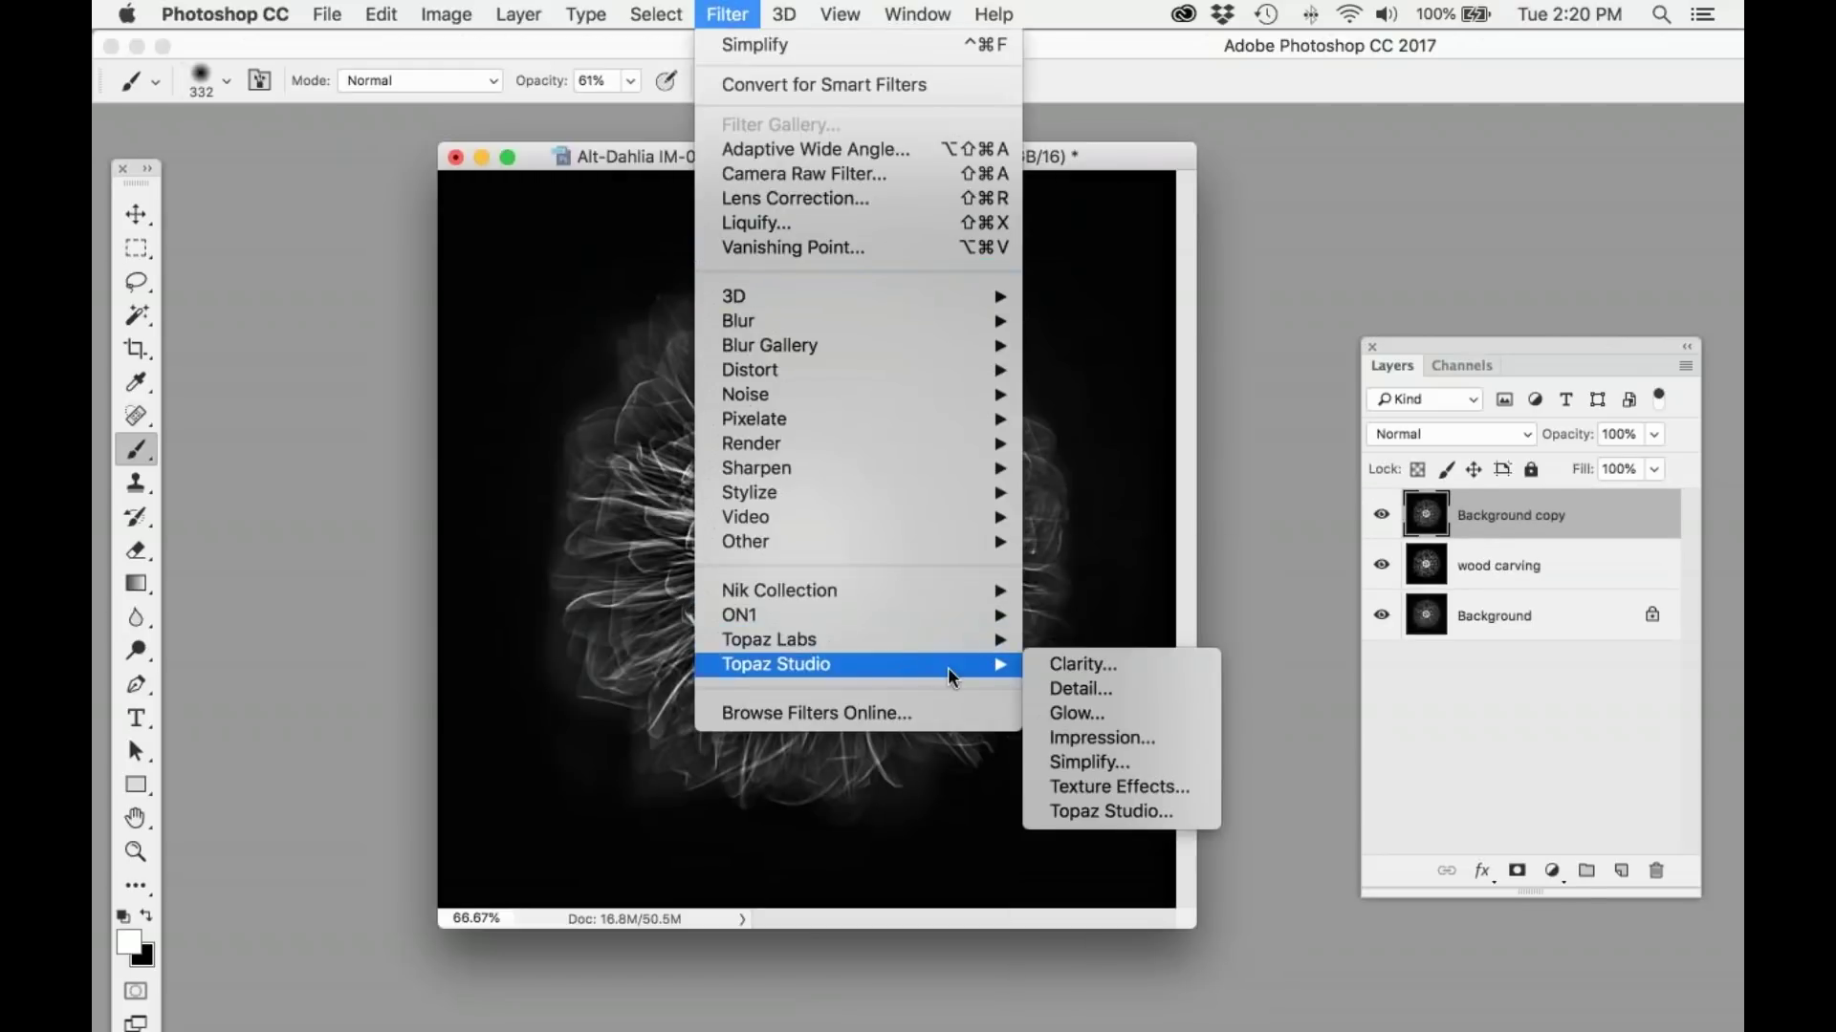
click(1087, 763)
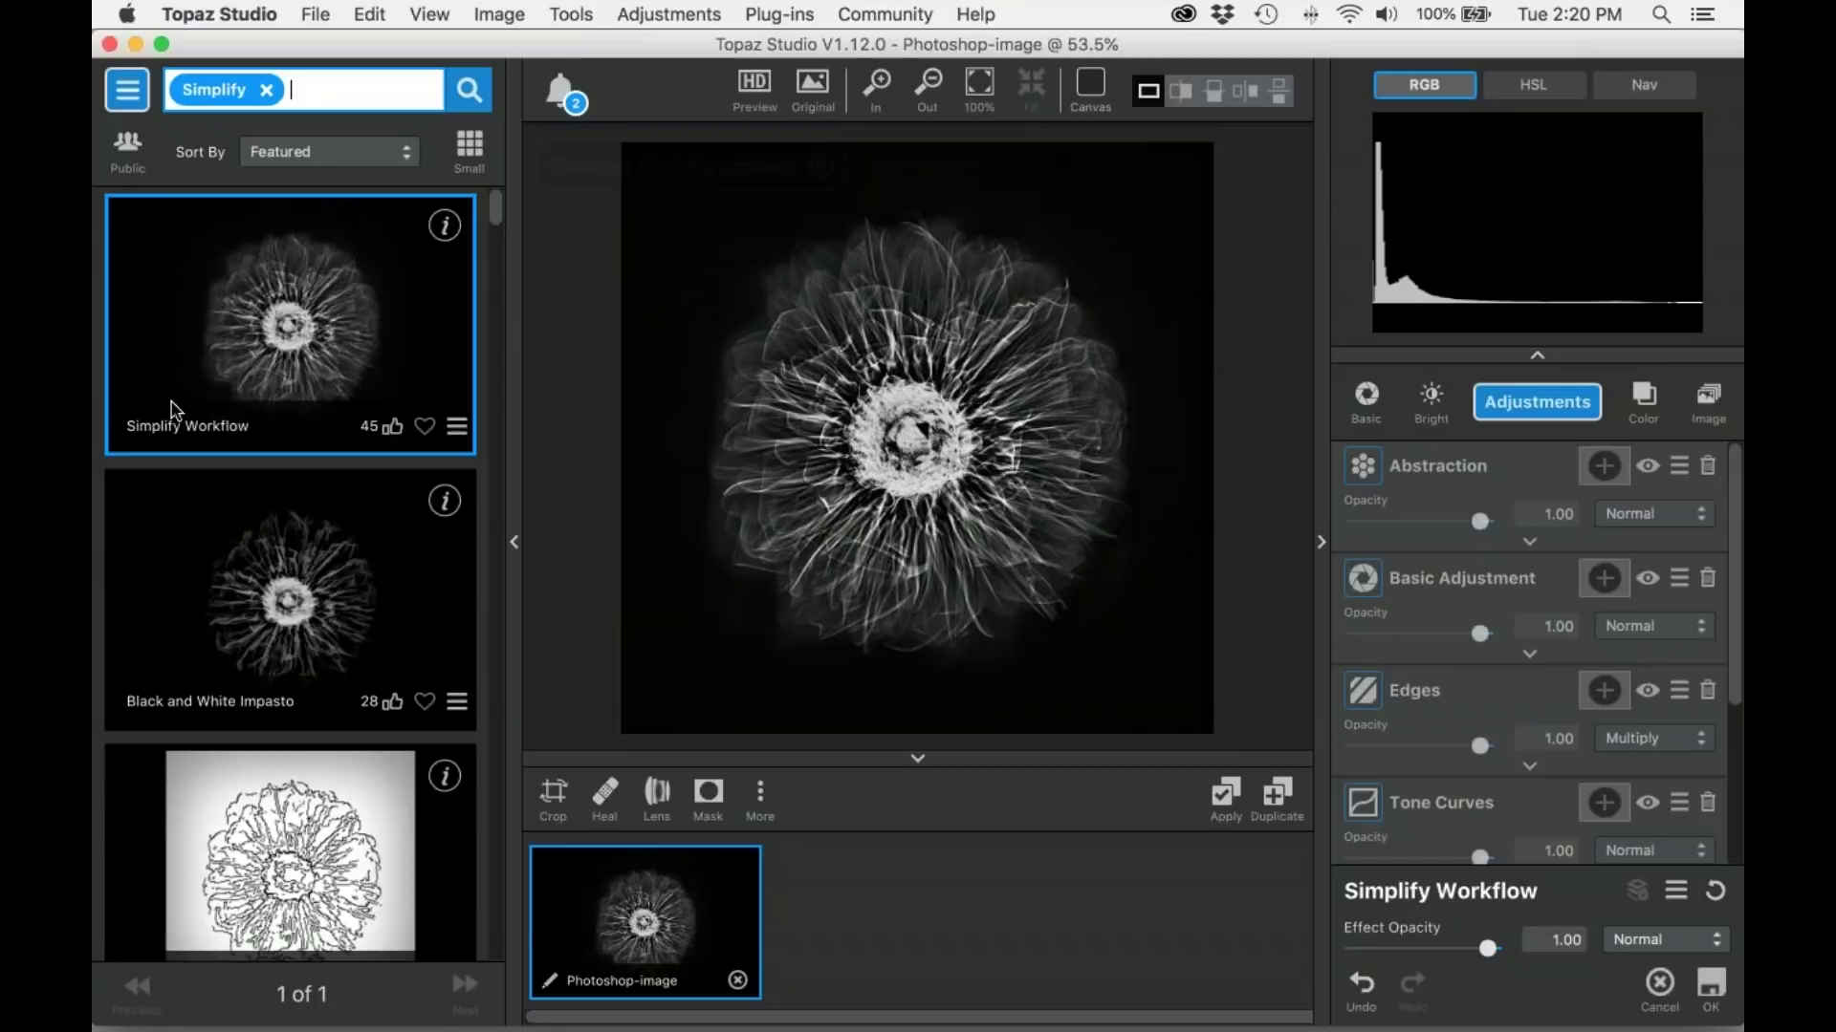
click(407, 153)
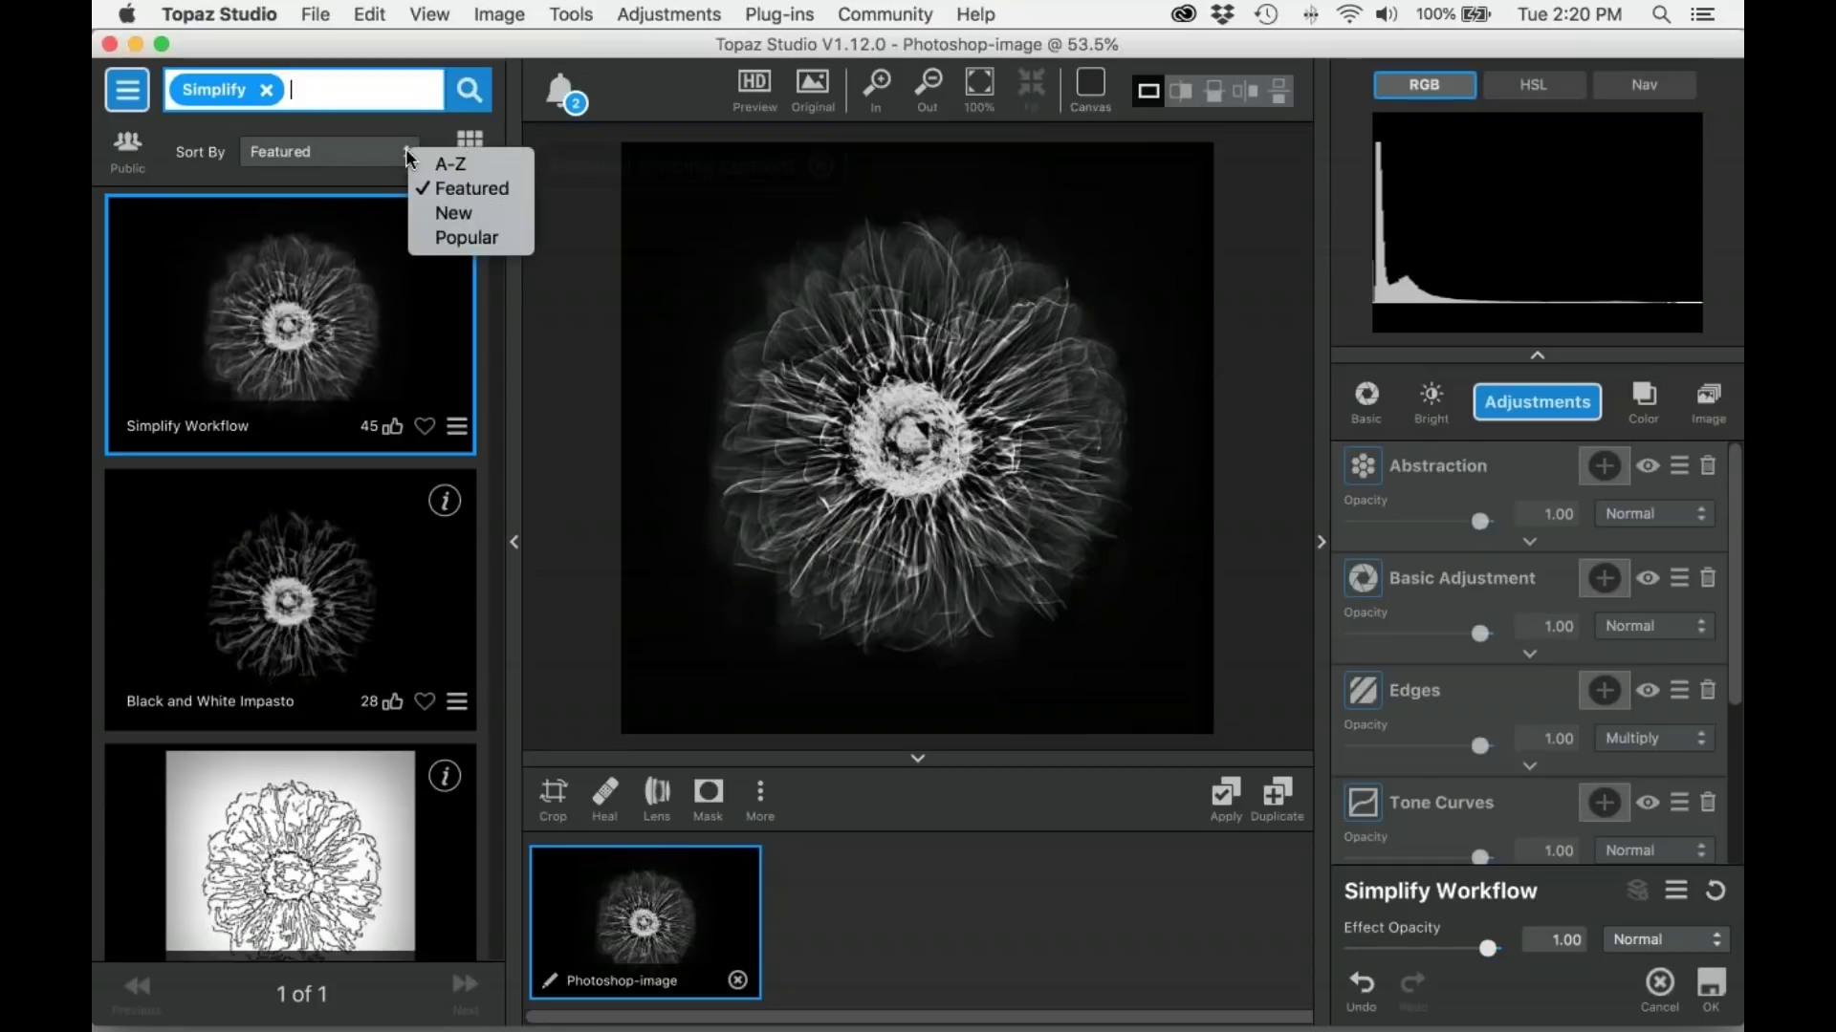
click(441, 164)
click(354, 664)
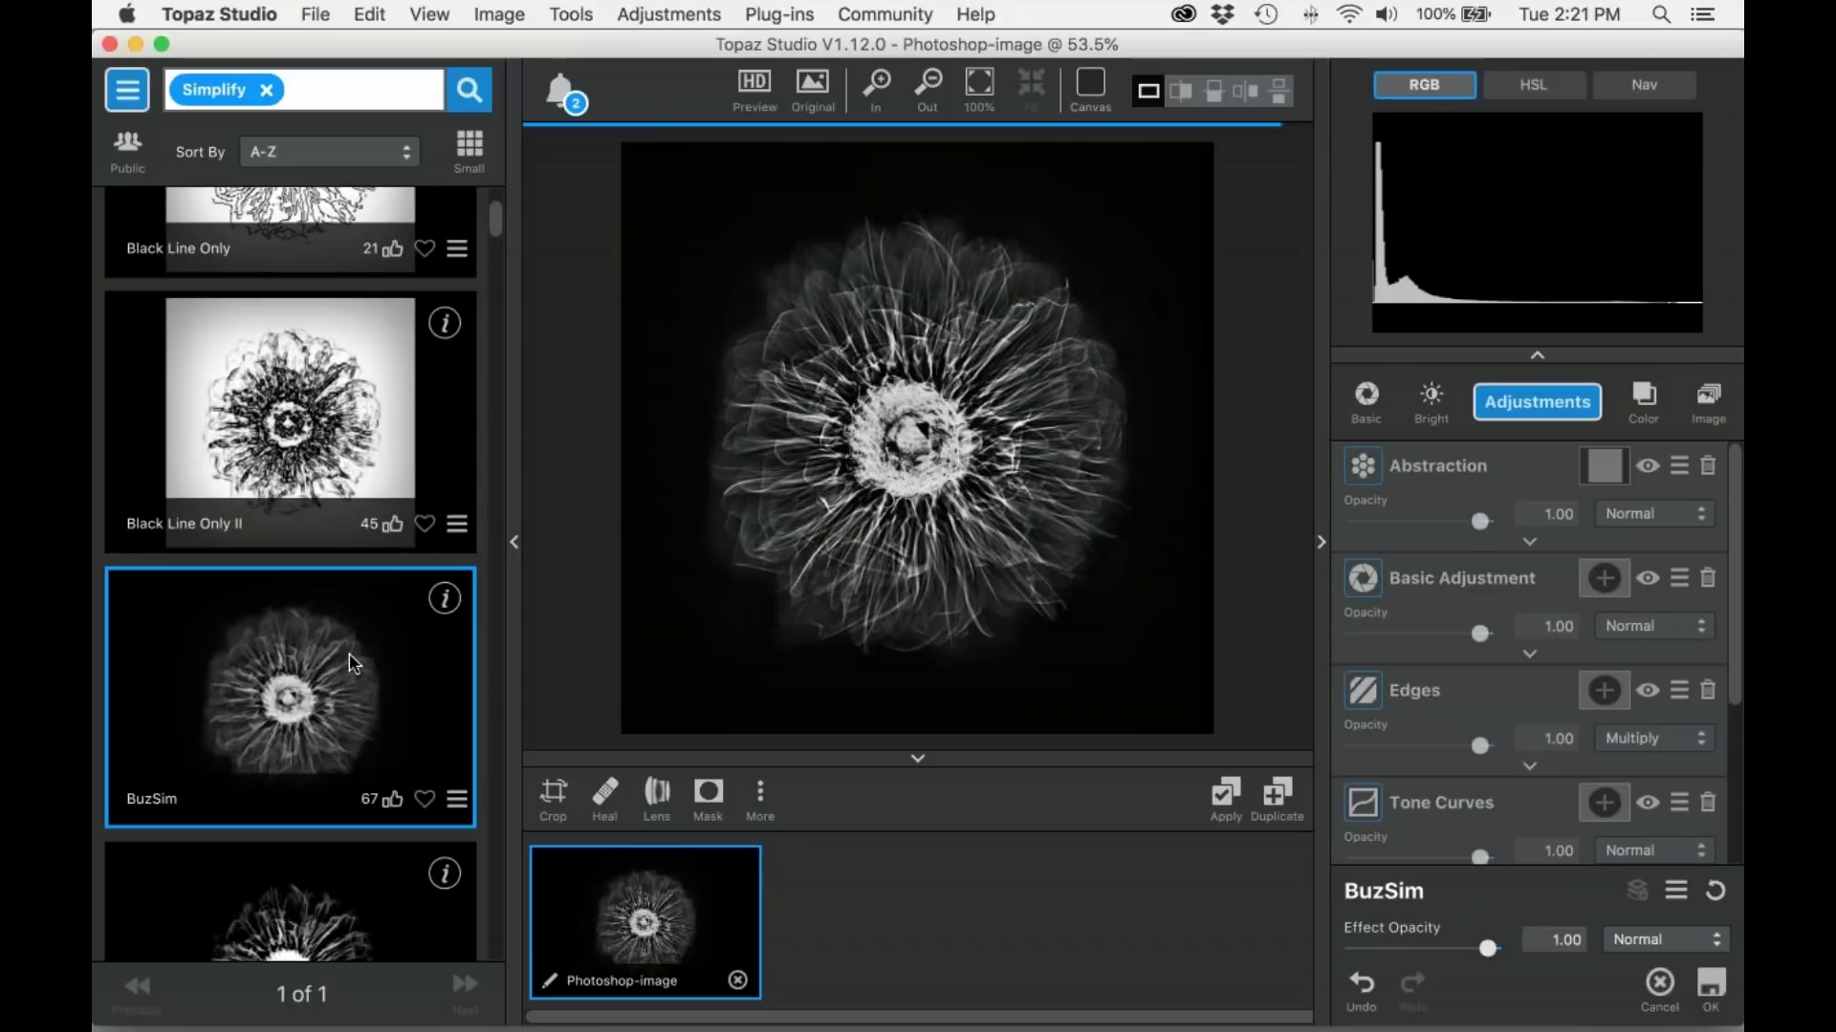
click(1708, 991)
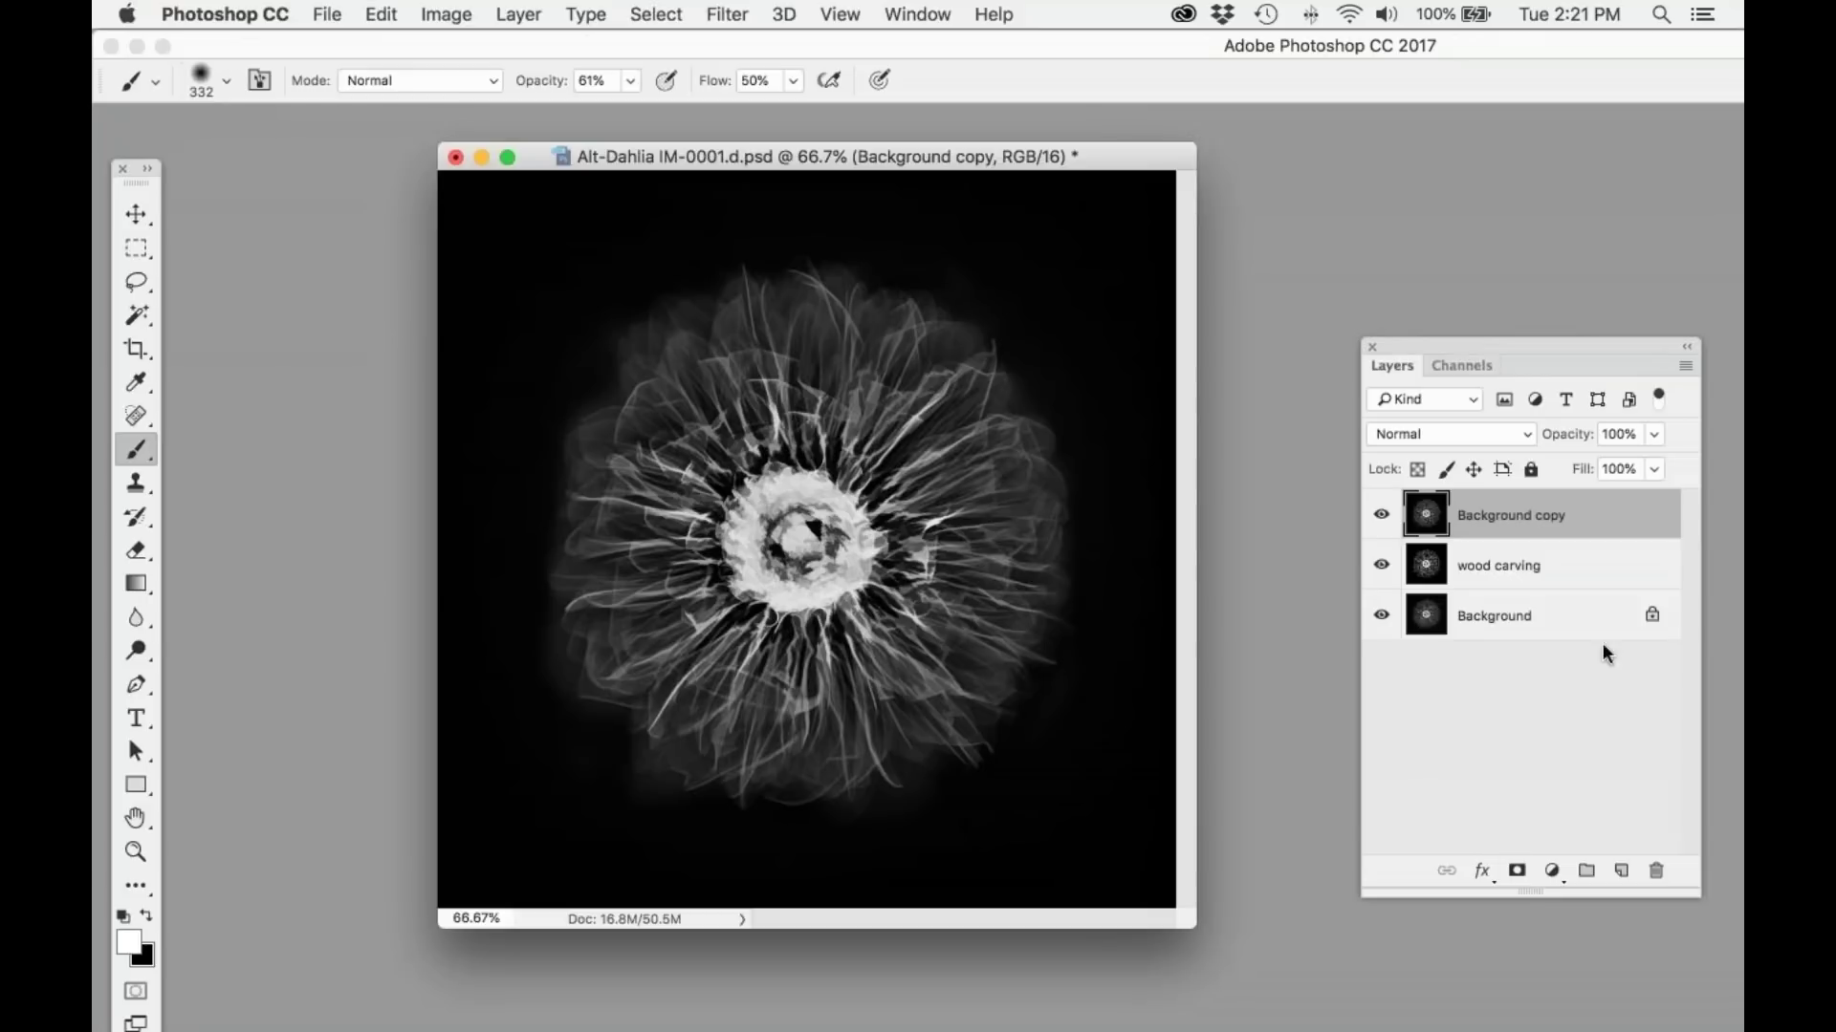
Step: Rename the topmost "Background copy" layer "Buzsim"
double_click(1477, 515)
text(Buzsim)
key(Return)
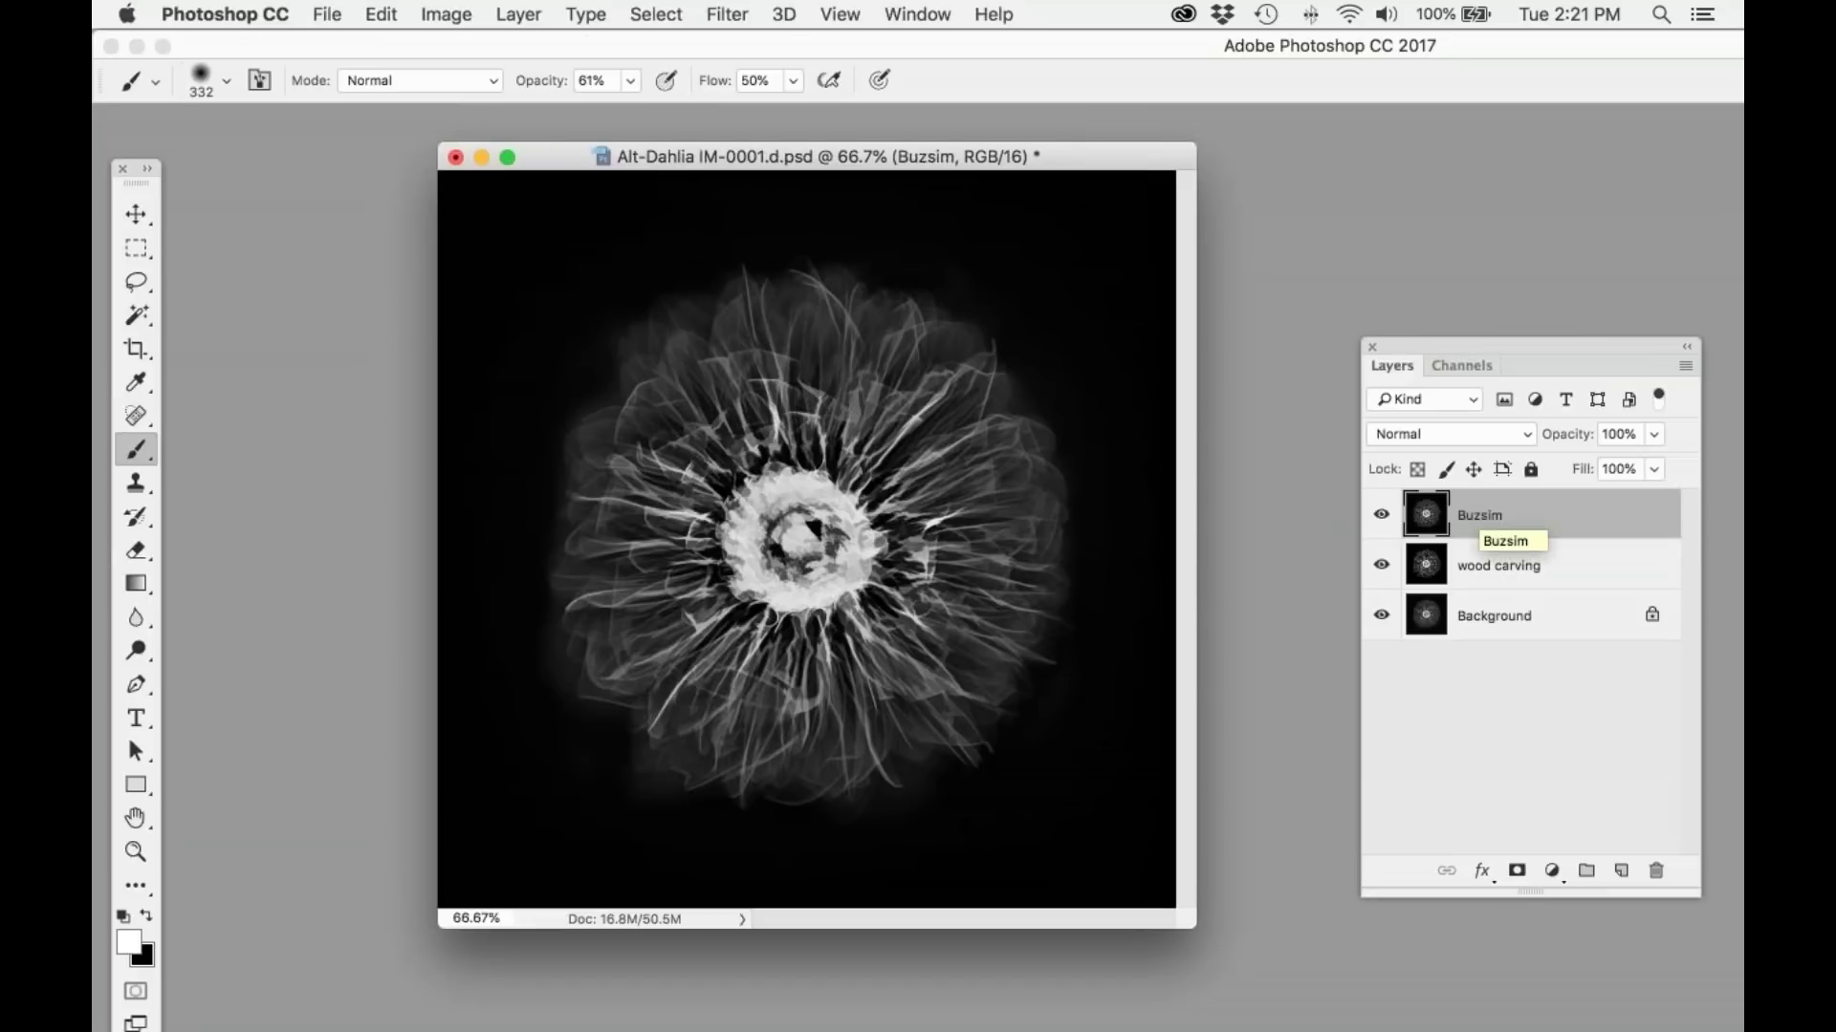
Step: Add a Hide All layer mask to the "Buzsim" layer
key(super+1)
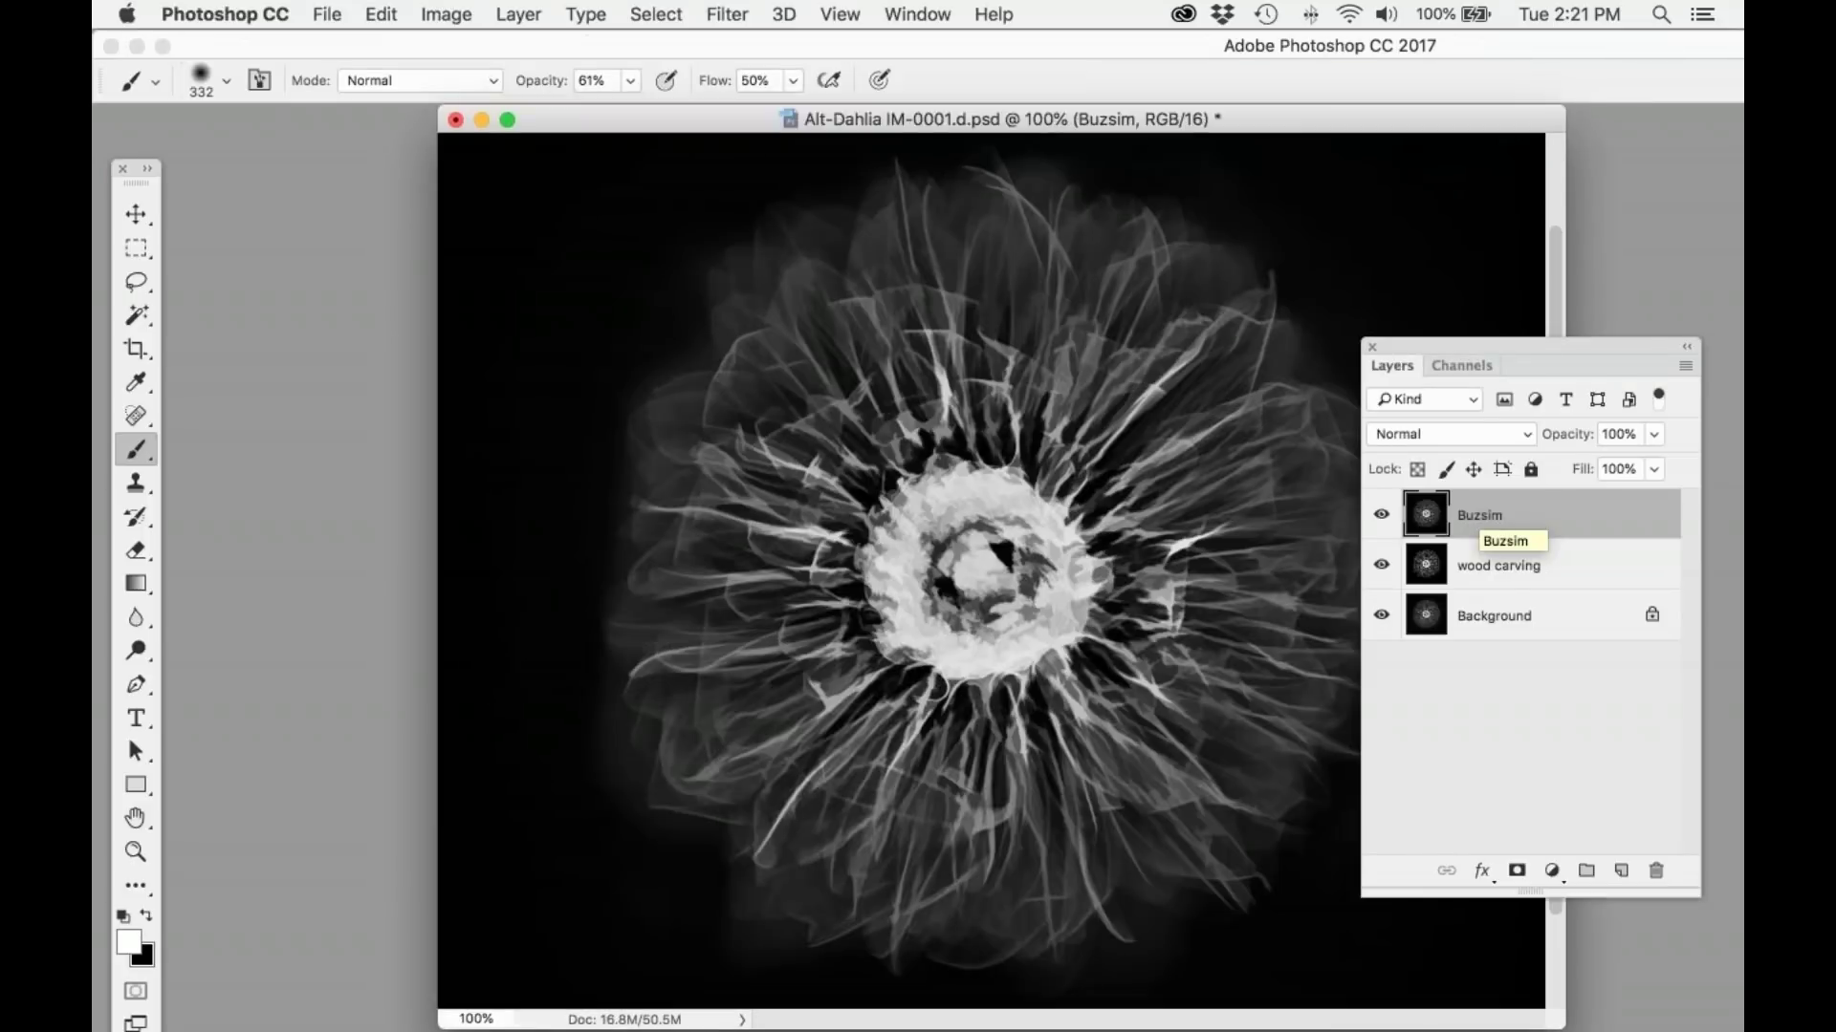
drag(582, 117, 443, 135)
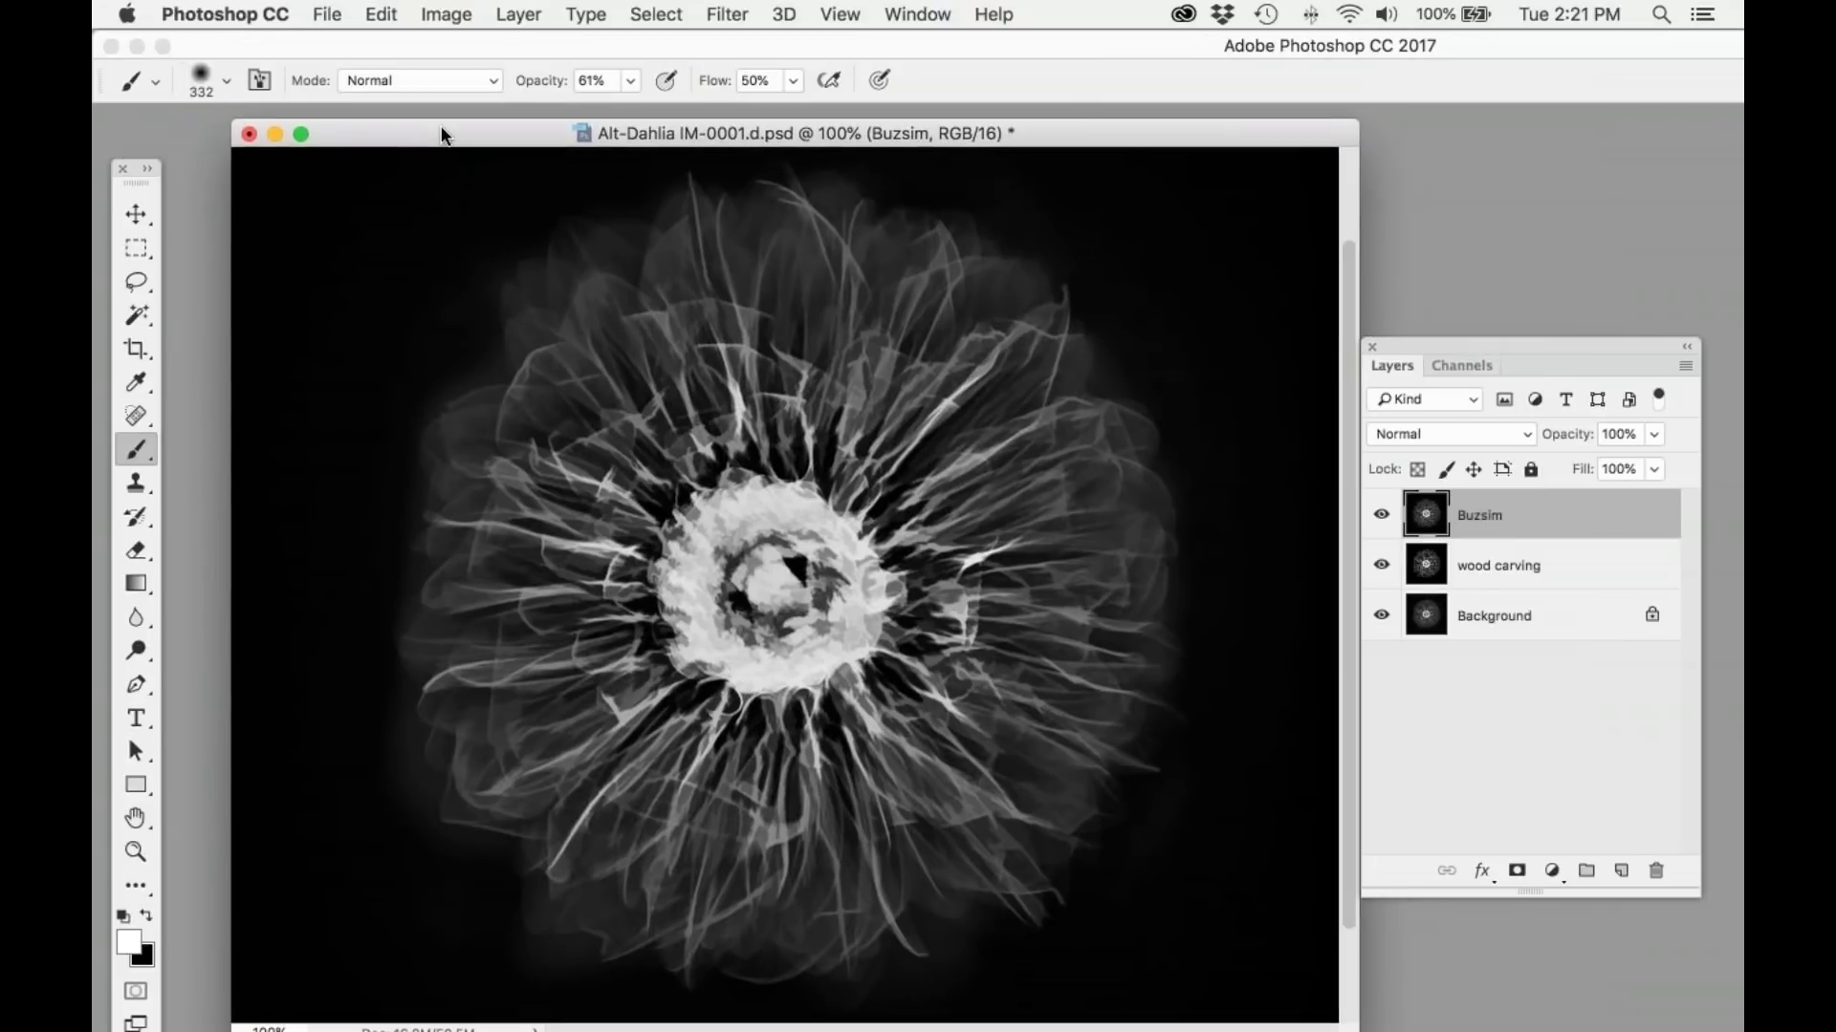
click(519, 14)
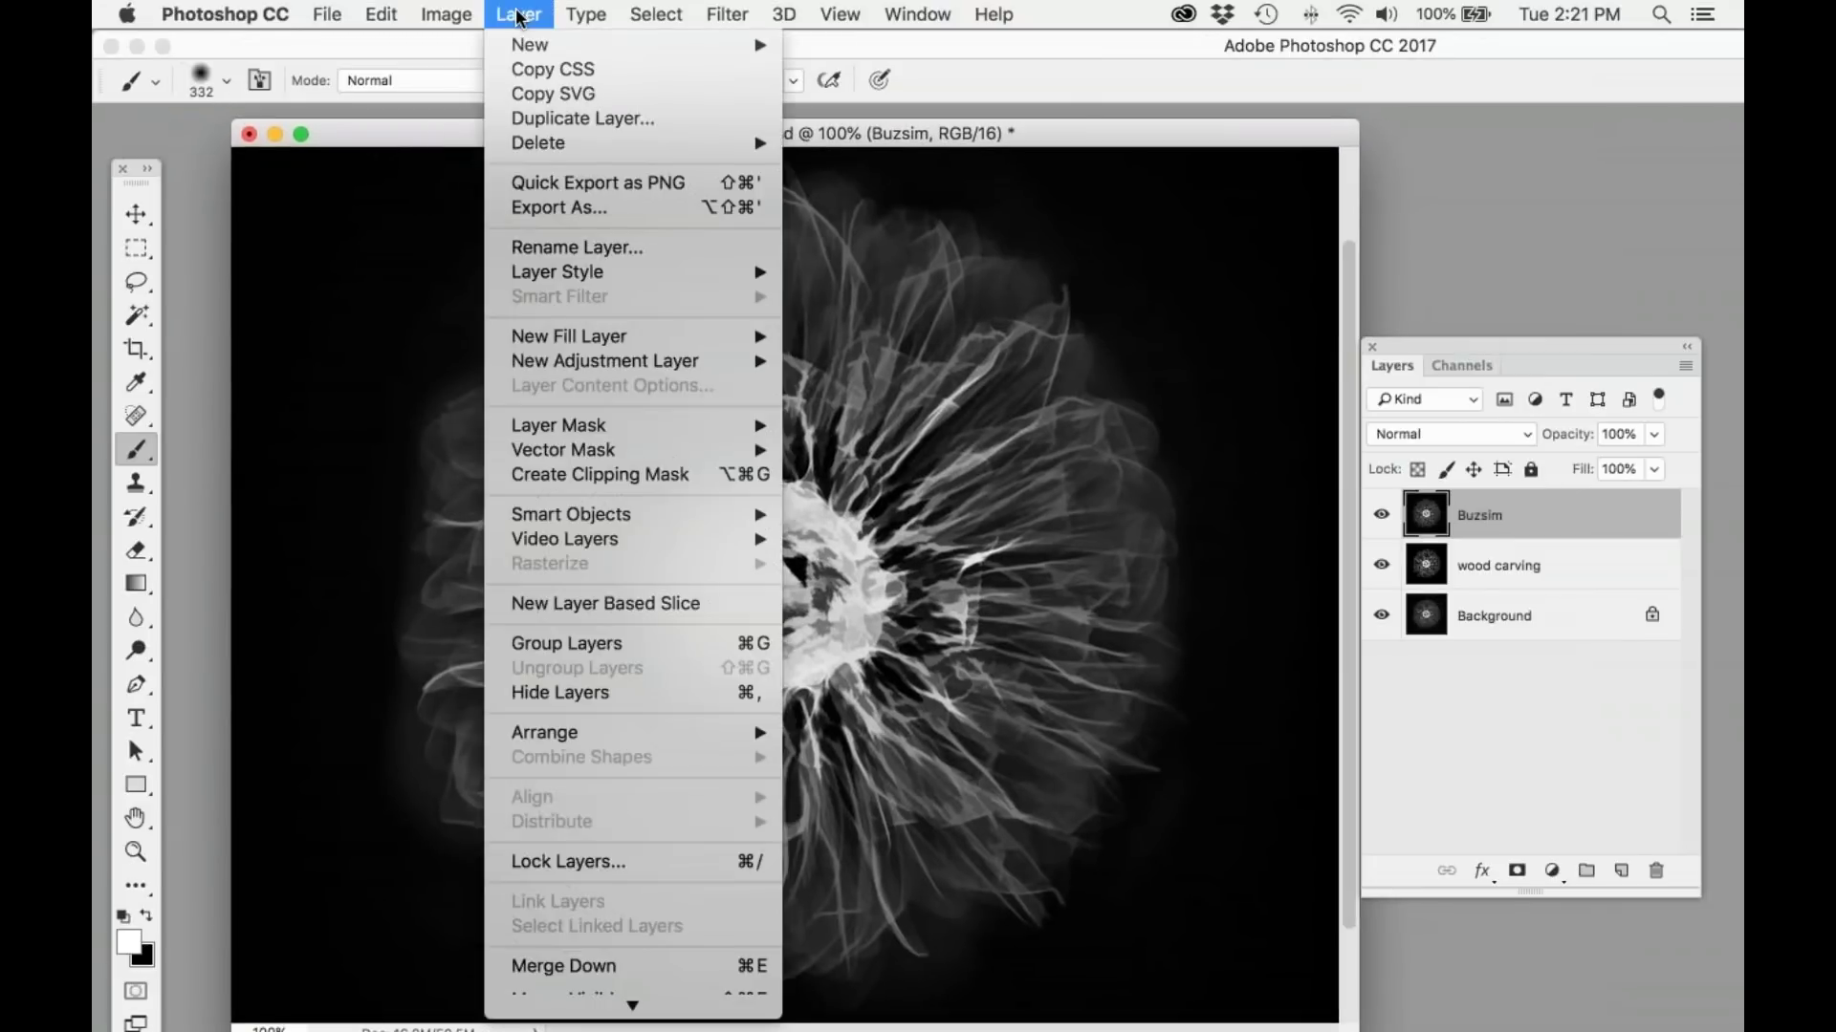
mouse_move(677, 421)
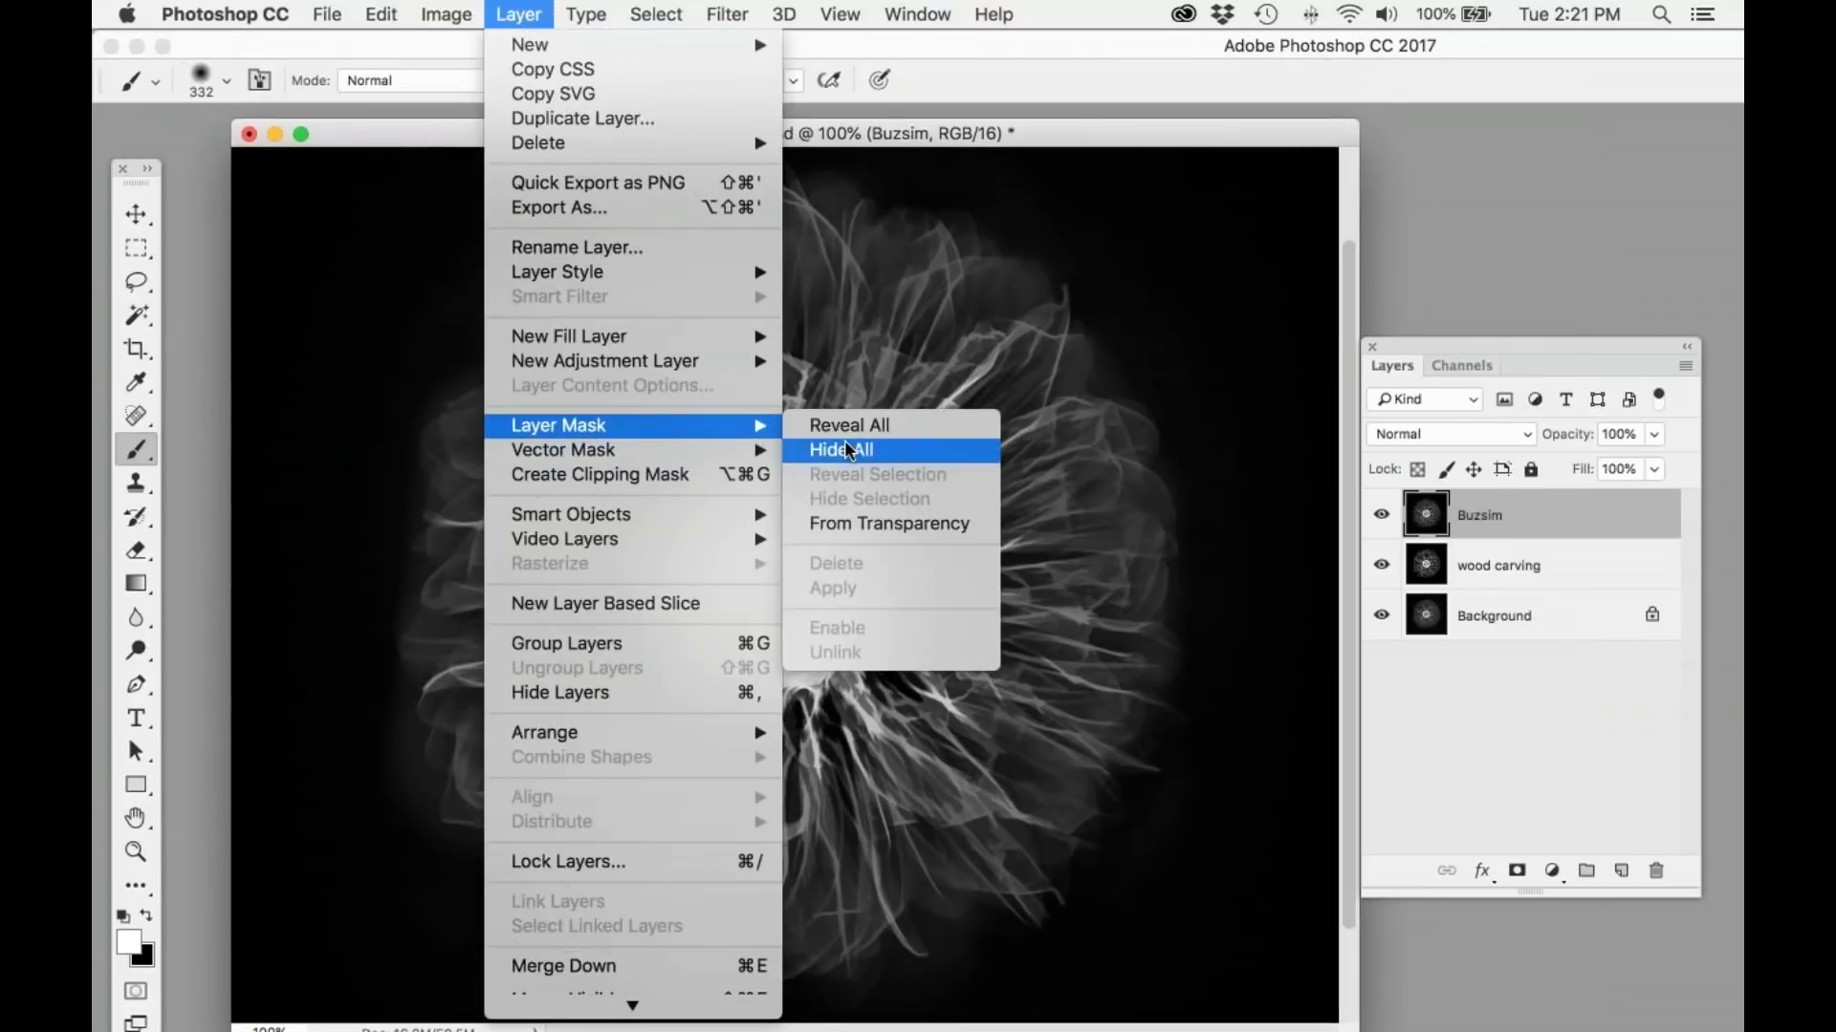
click(850, 450)
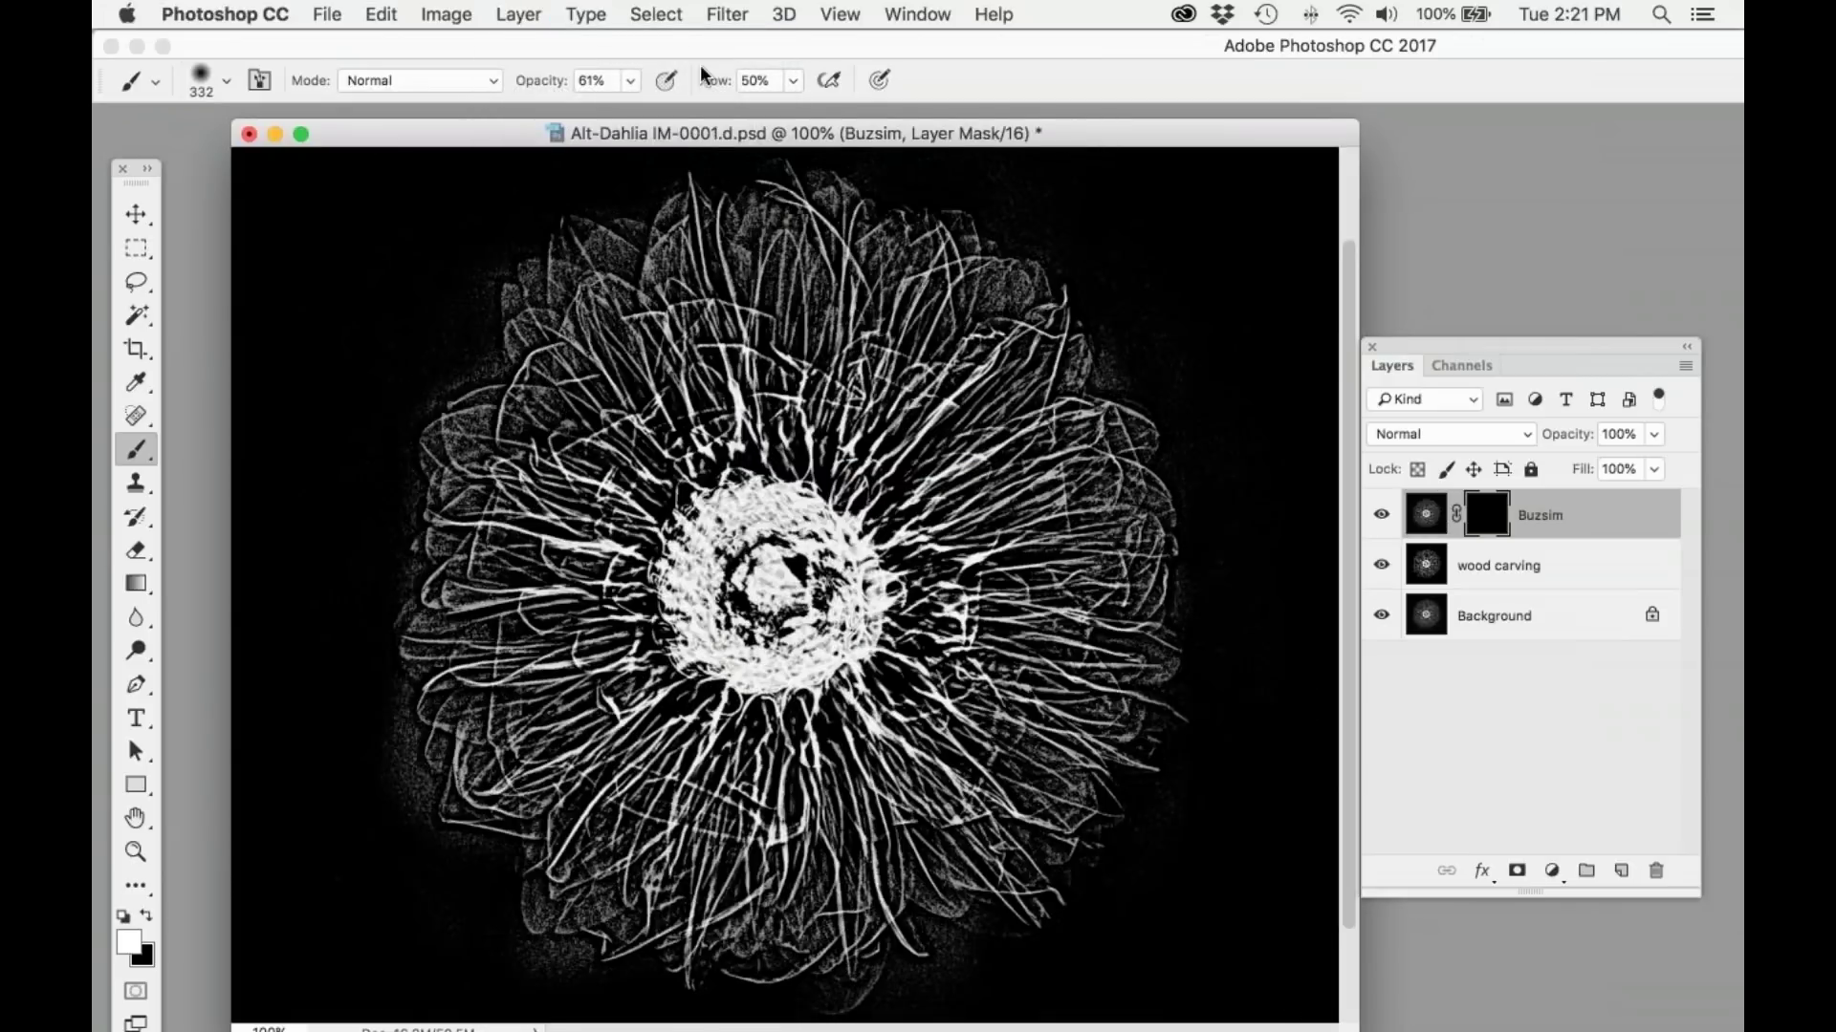
Step: Set the brush opacity to 70% and paint white on the "Buzsim" mask over the dahlia's petals and center
click(631, 82)
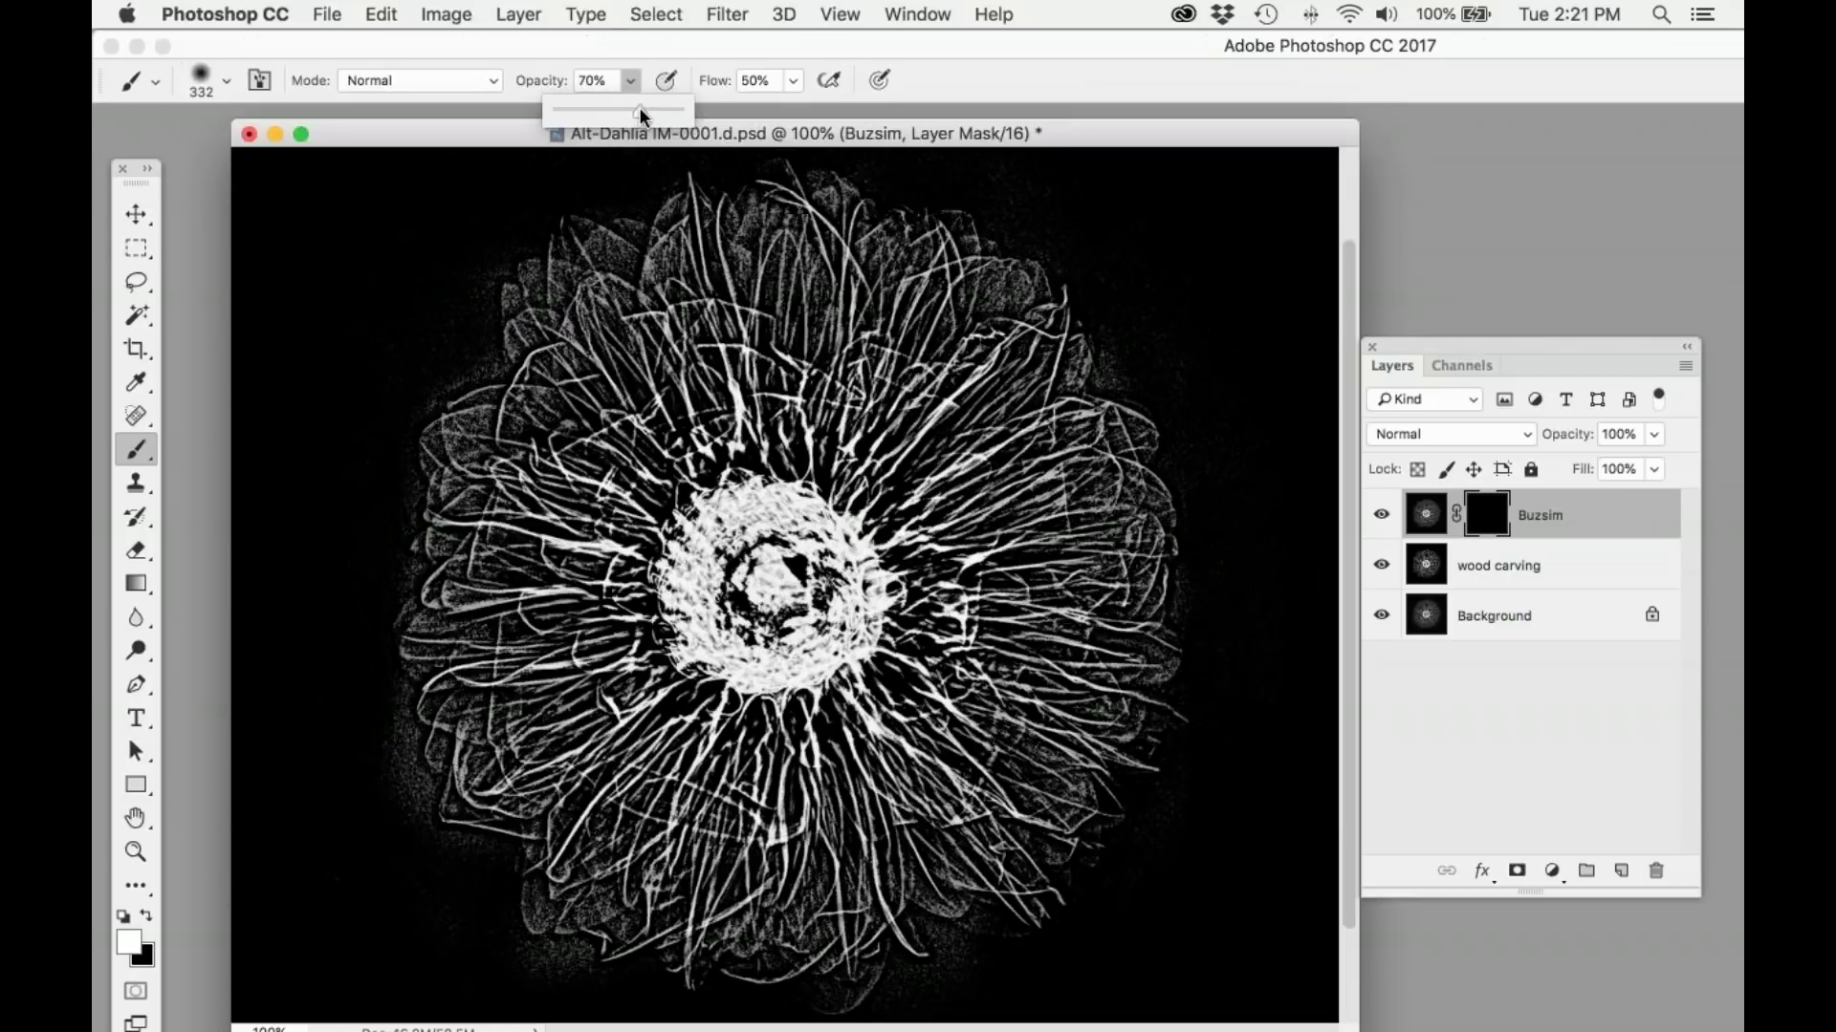
click(777, 306)
mouse_move(756, 296)
mouse_down()
mouse_move(574, 287)
mouse_move(526, 431)
mouse_move(516, 574)
mouse_move(679, 507)
mouse_up()
mouse_move(650, 765)
mouse_down()
mouse_move(669, 842)
mouse_move(708, 861)
mouse_move(583, 717)
mouse_move(813, 803)
mouse_up()
mouse_move(707, 688)
mouse_down()
mouse_move(908, 555)
mouse_move(899, 698)
mouse_move(1090, 765)
mouse_move(1013, 449)
mouse_move(1042, 334)
mouse_move(1090, 493)
mouse_move(1090, 793)
mouse_move(688, 917)
mouse_move(449, 726)
mouse_move(493, 492)
mouse_move(755, 497)
mouse_move(774, 459)
mouse_move(736, 631)
mouse_move(811, 556)
mouse_up()
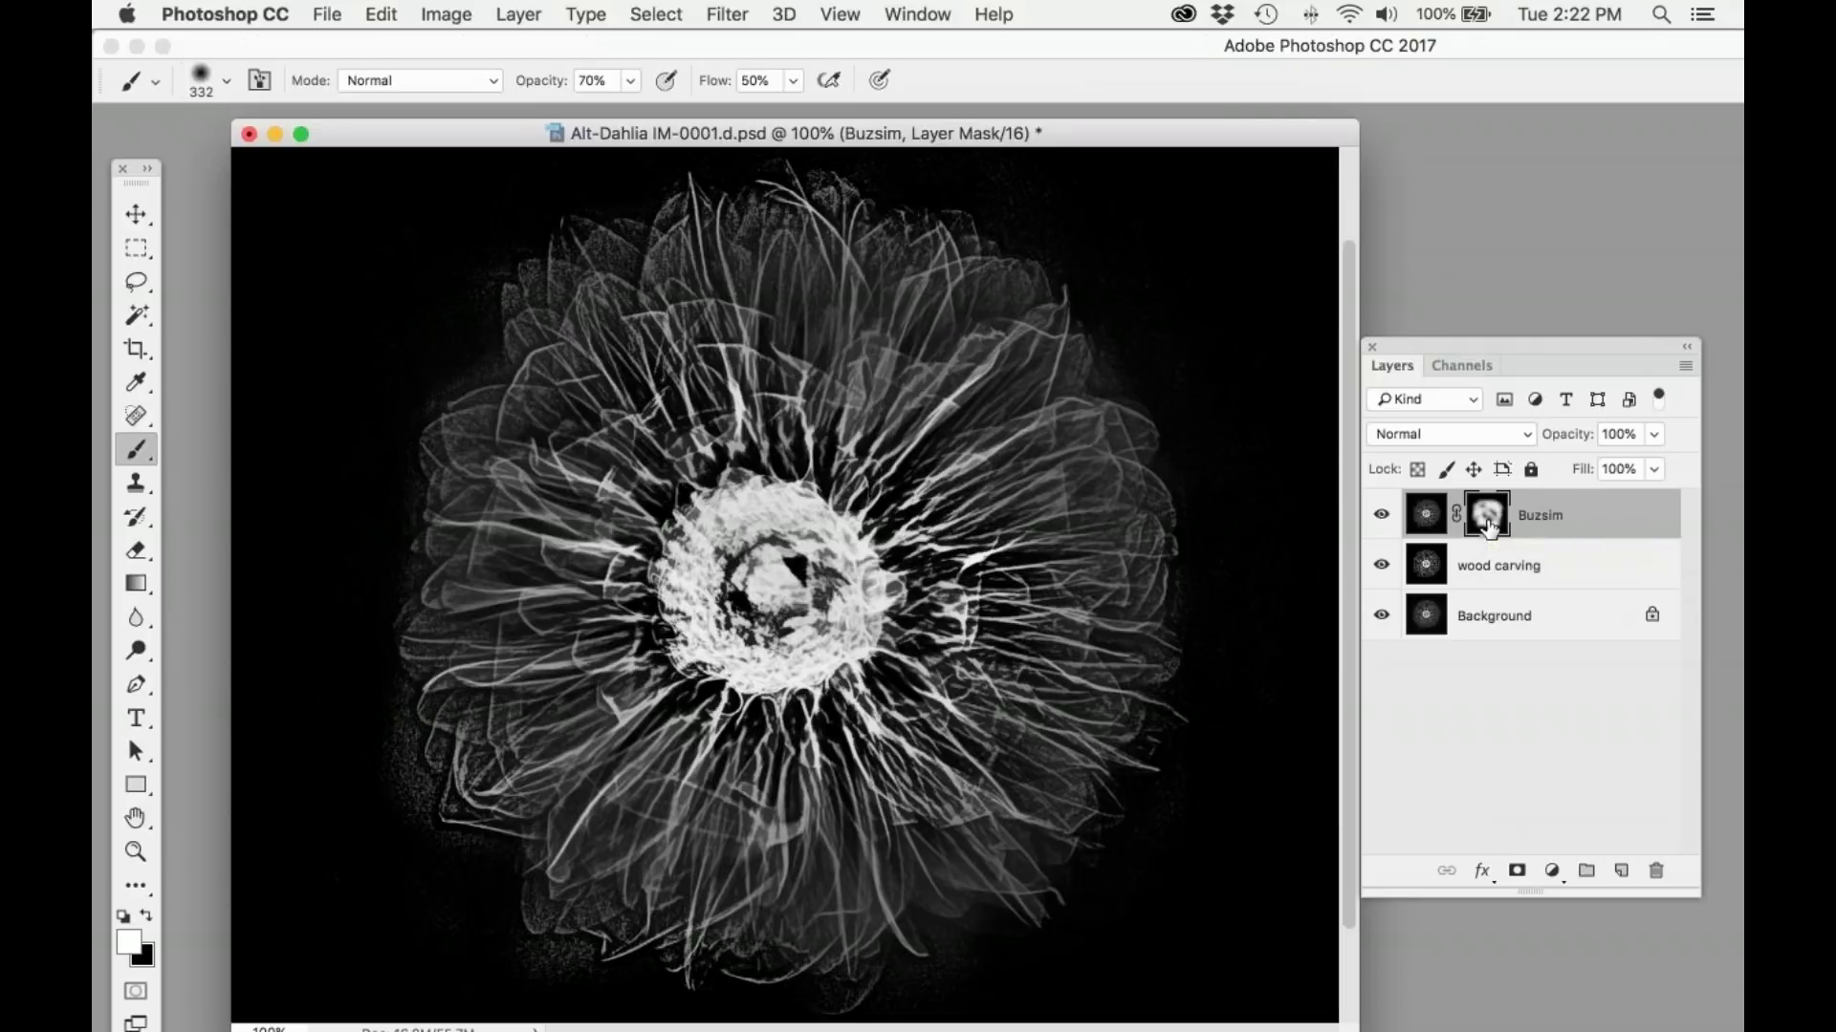
Step: Inspect the "Buzsim" mask on its own, and compare the Background alone with the "wood carving" and "Buzsim" layers shown in turn
alt+click(1488, 524)
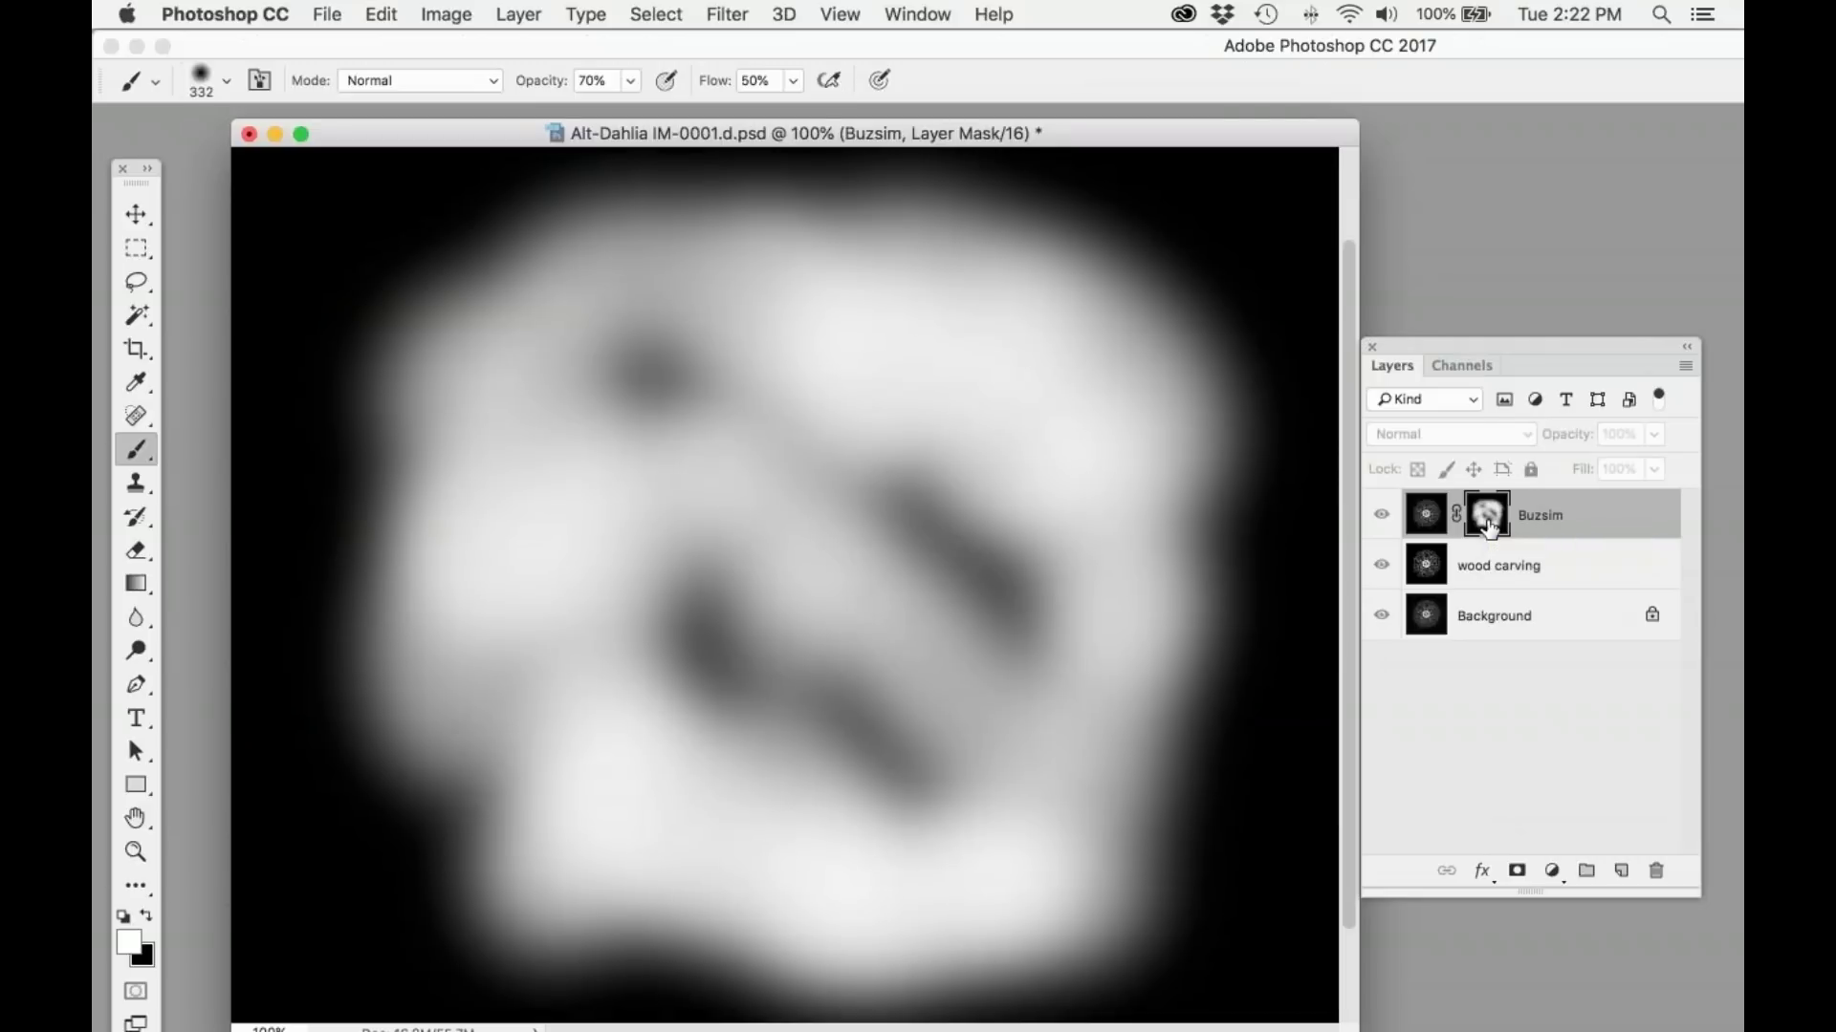
alt+click(1489, 524)
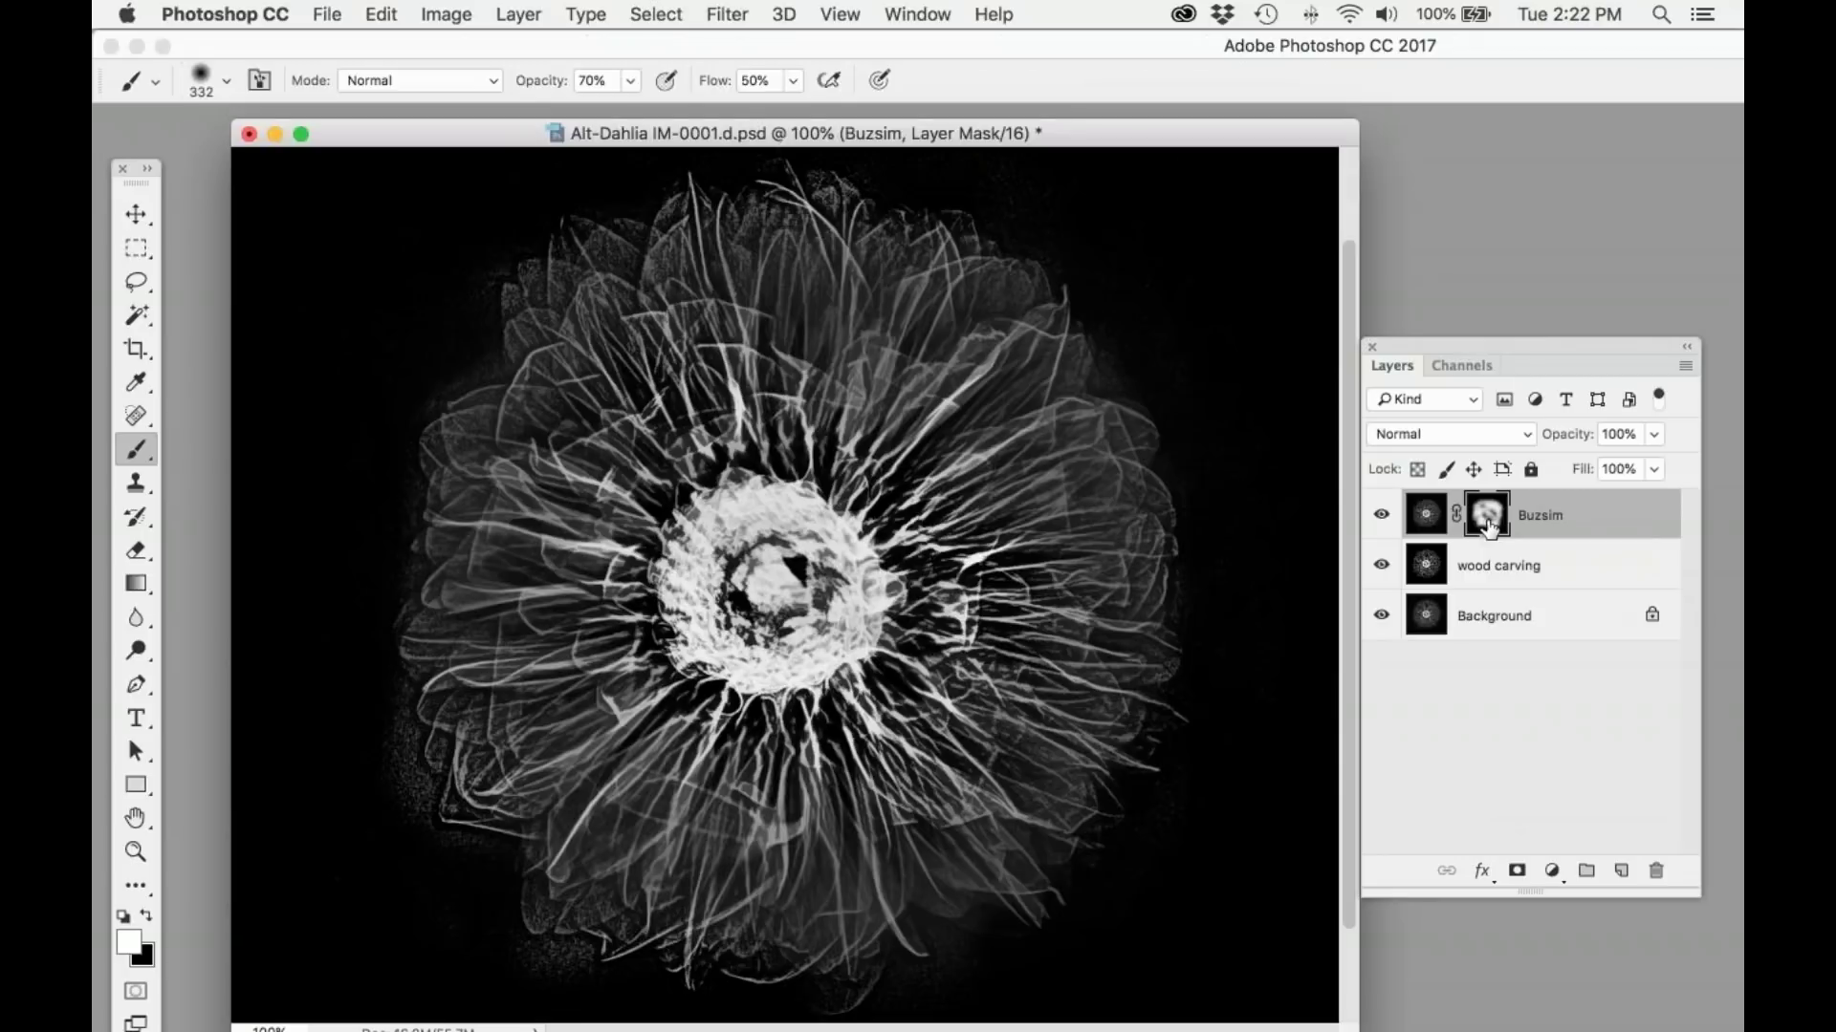
alt+click(1381, 615)
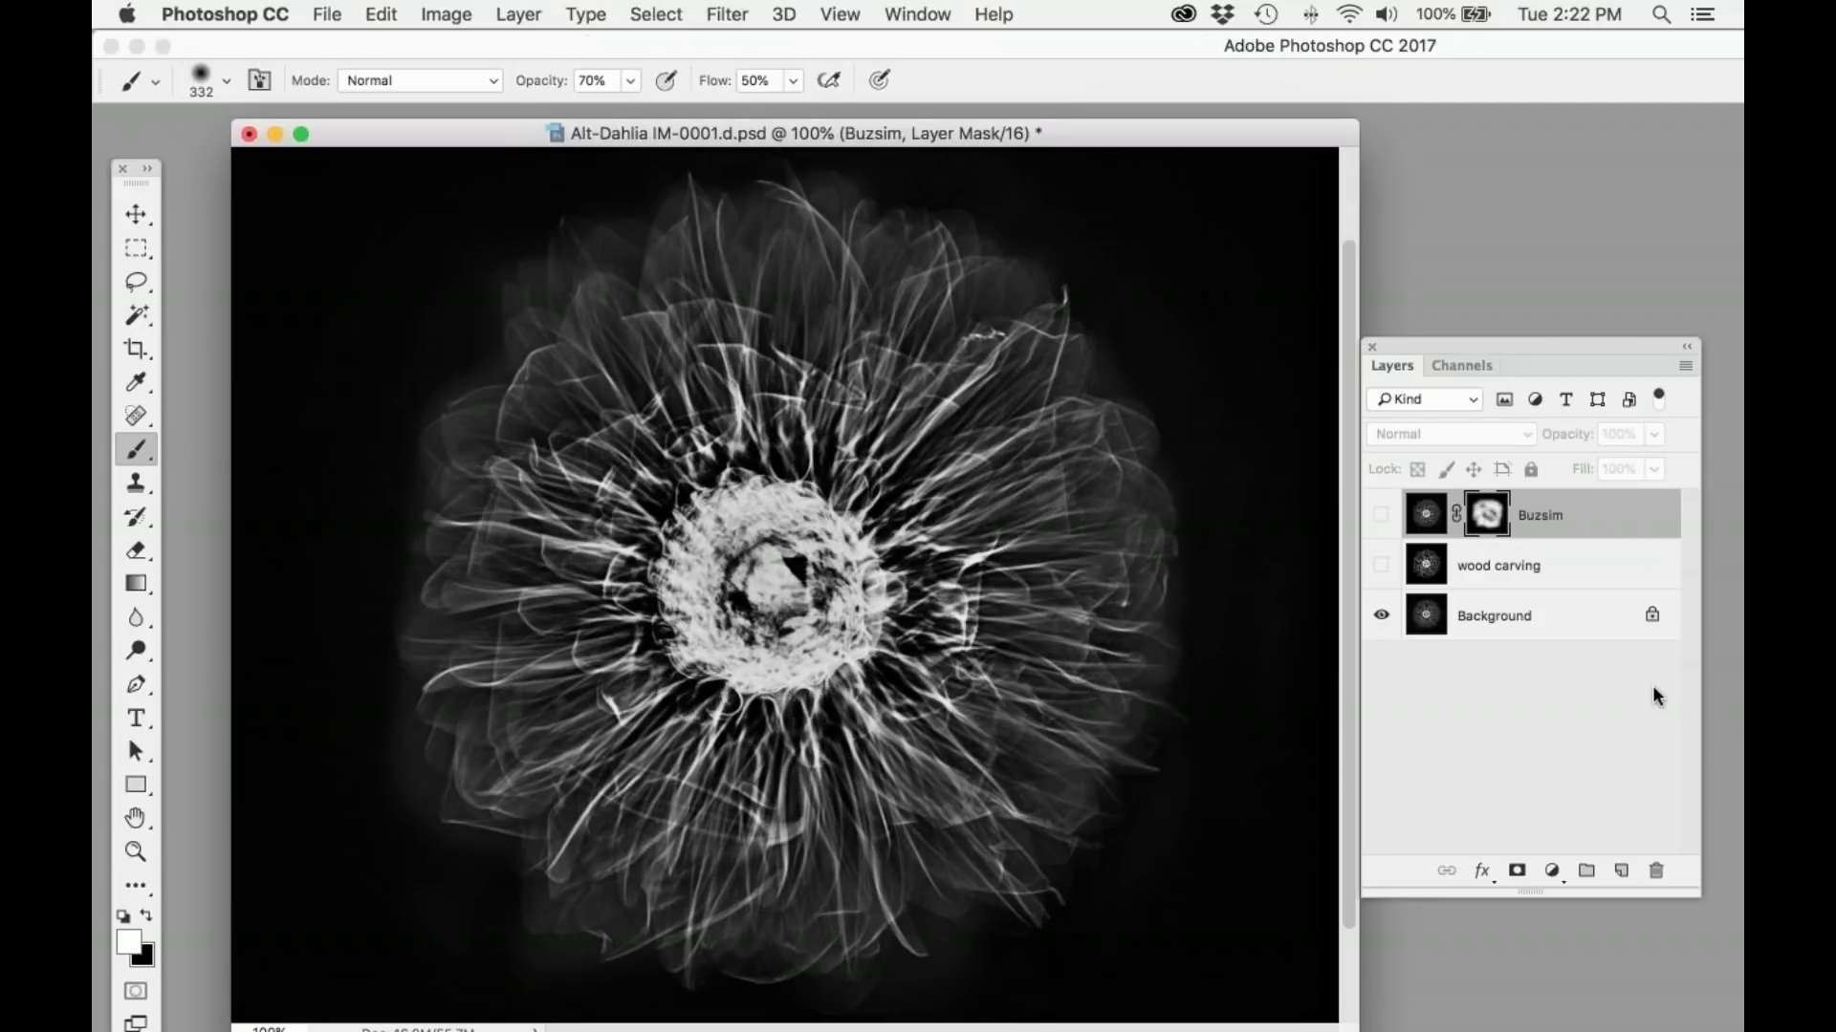
click(1529, 614)
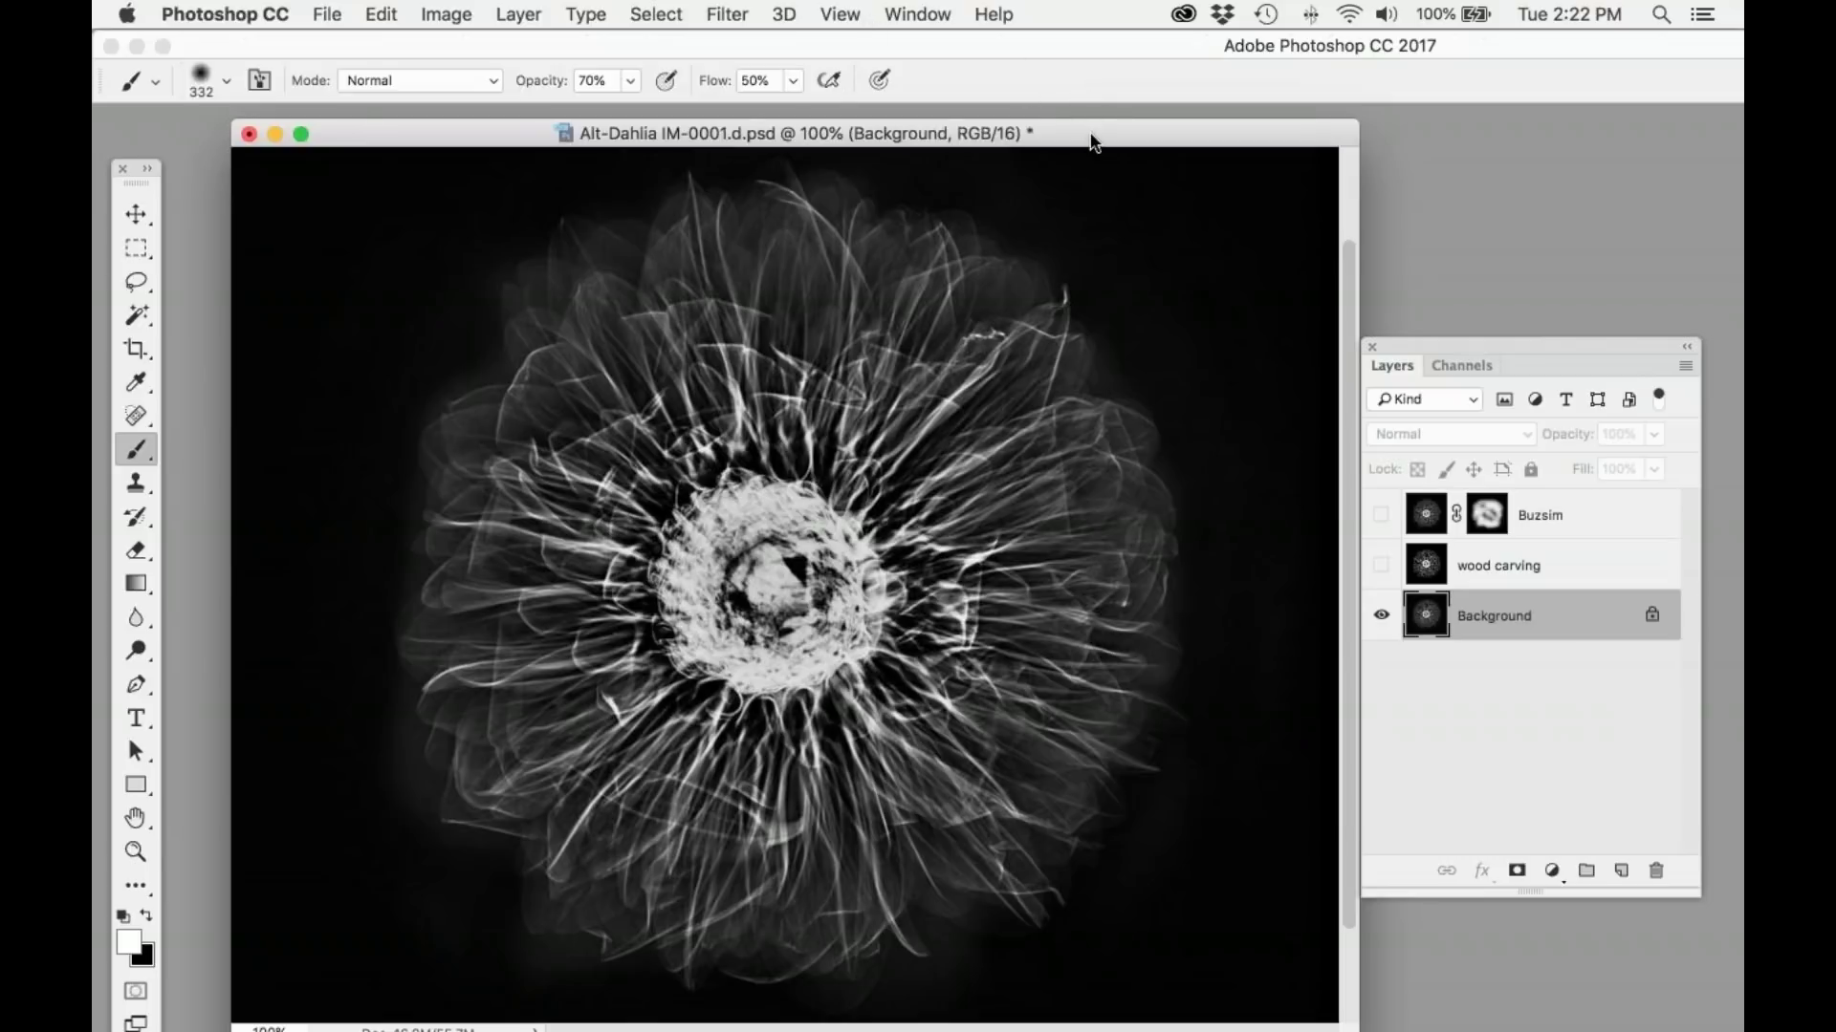
drag(1092, 139, 1091, 136)
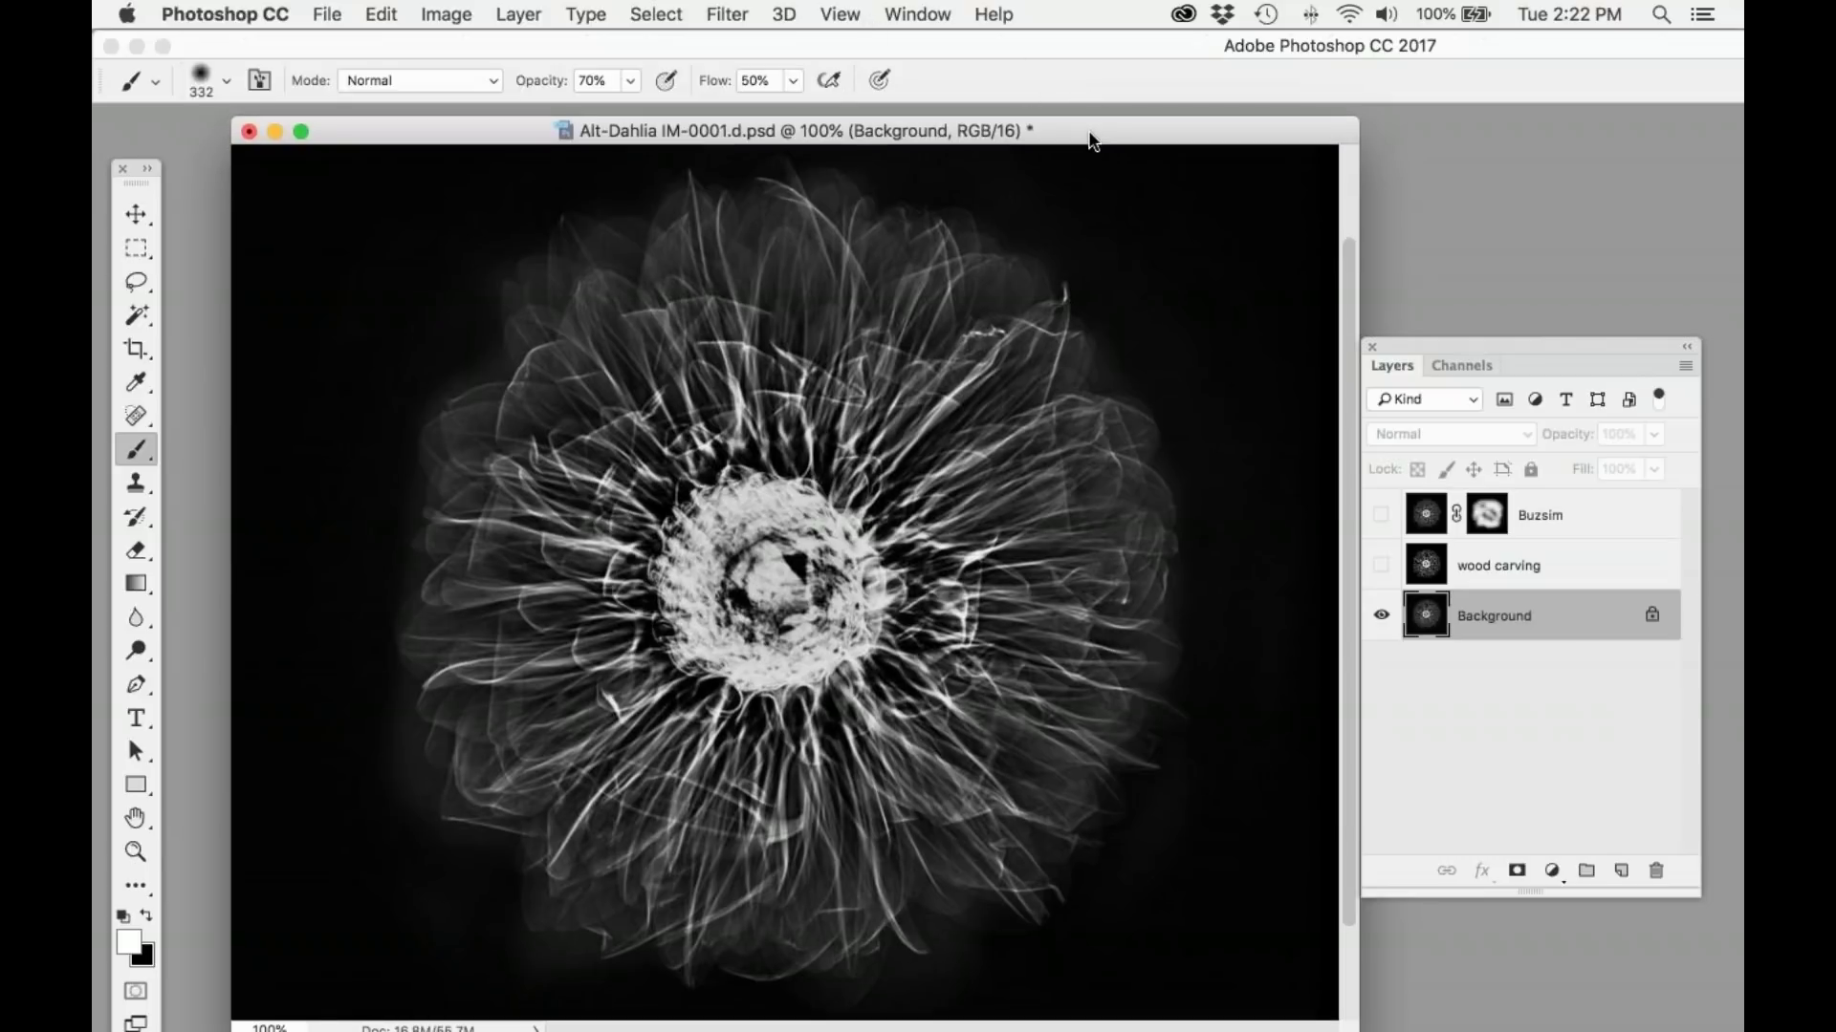
click(1575, 572)
click(1380, 565)
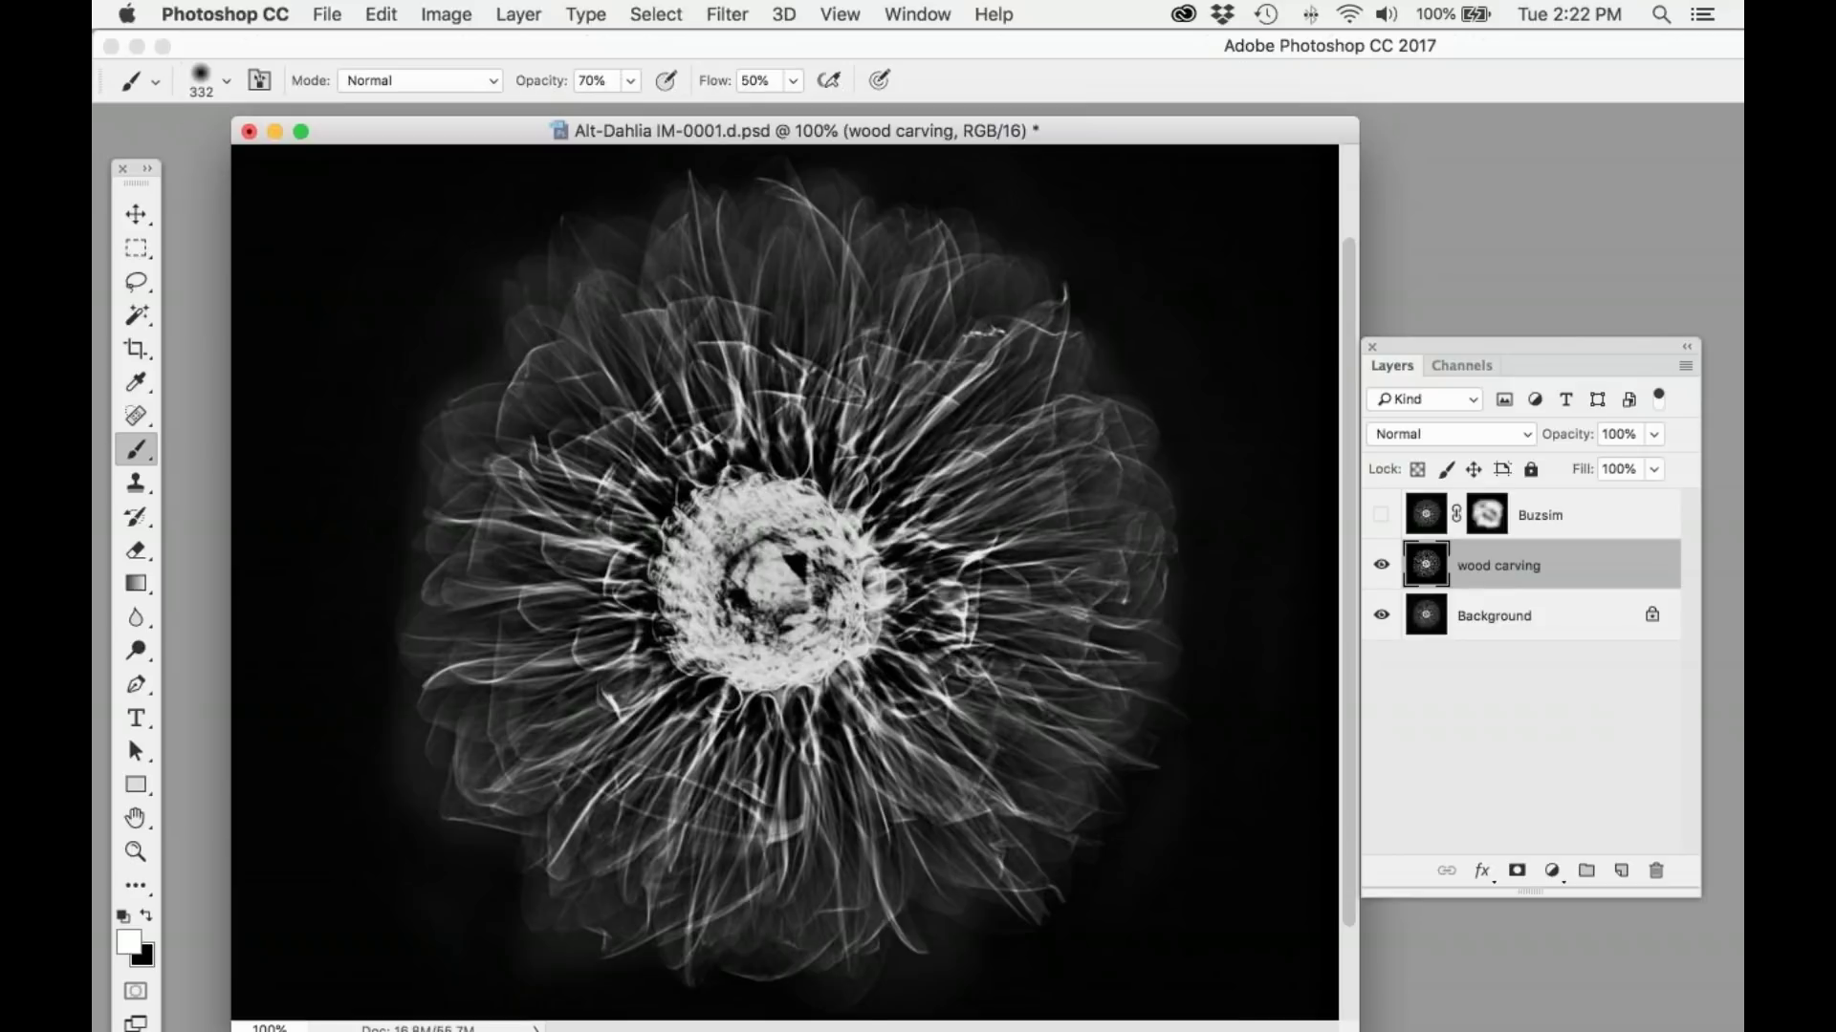
click(1573, 522)
click(1381, 515)
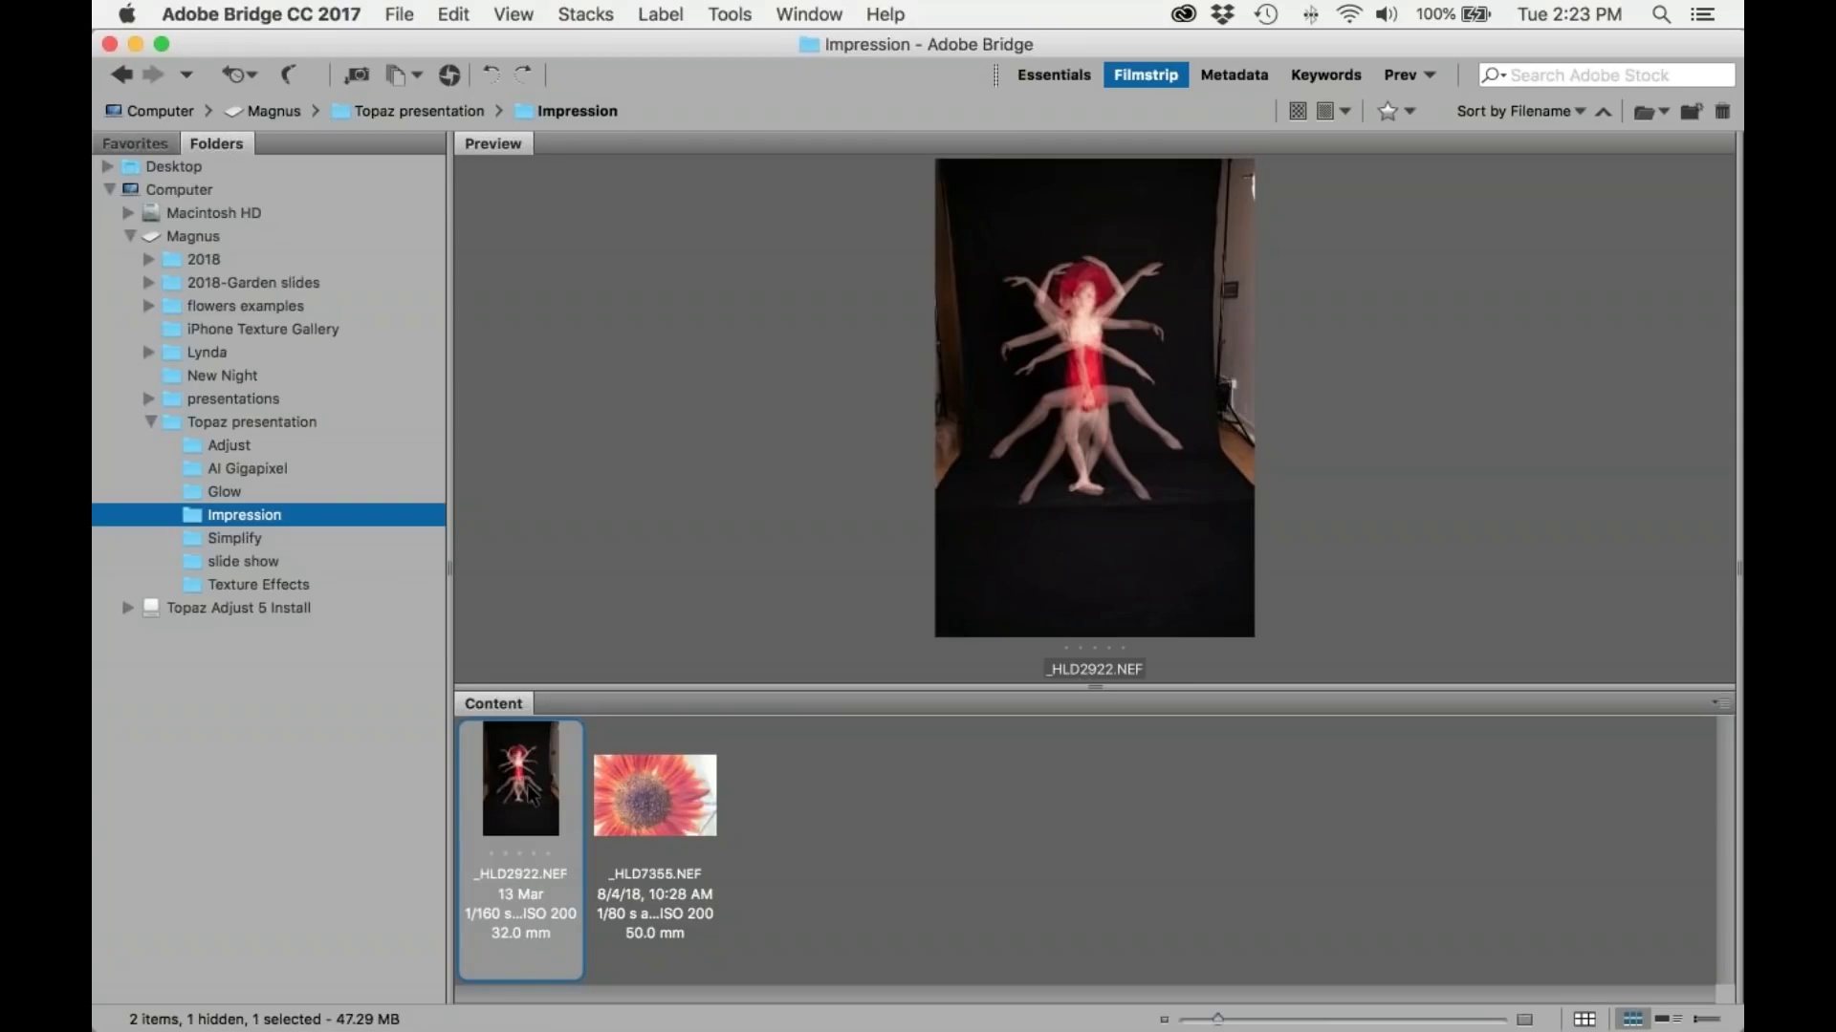
Step: Open _HLD2922.NEF from the Impression folder in Camera Raw and set Saturation to +3 and Vibrance to +8
key(super+r)
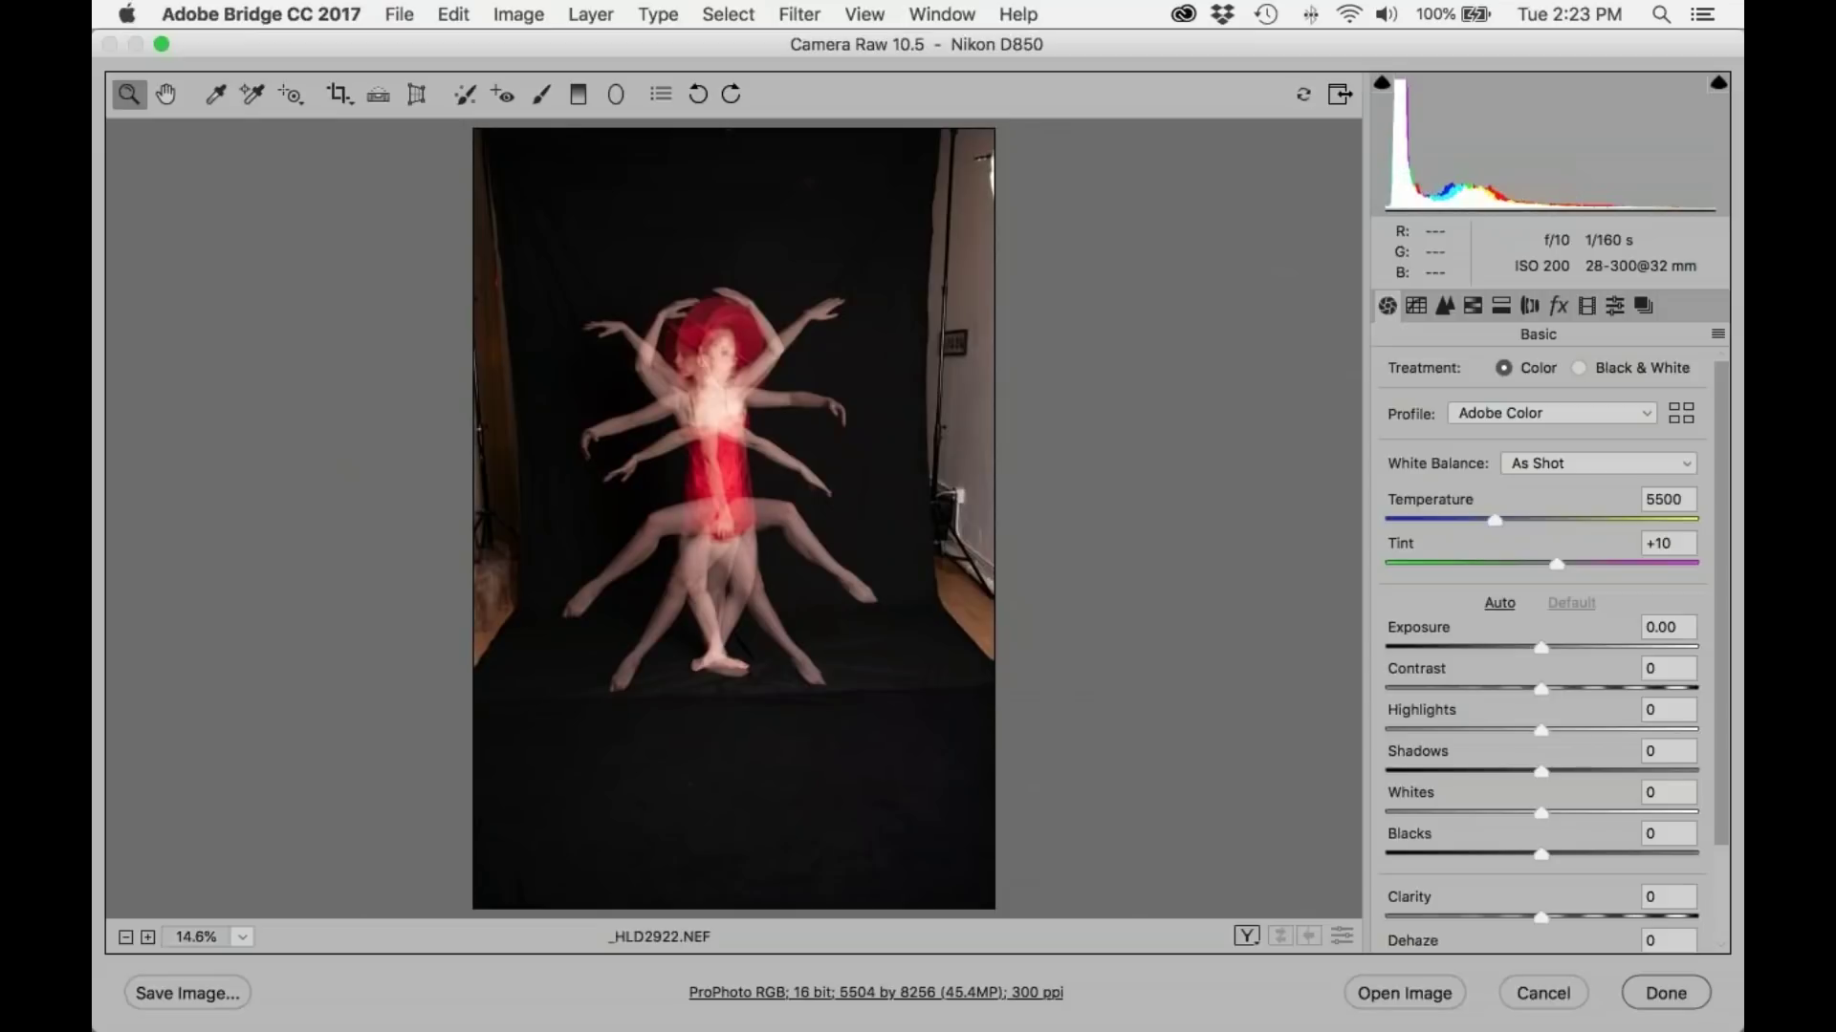
drag(1721, 822, 1724, 920)
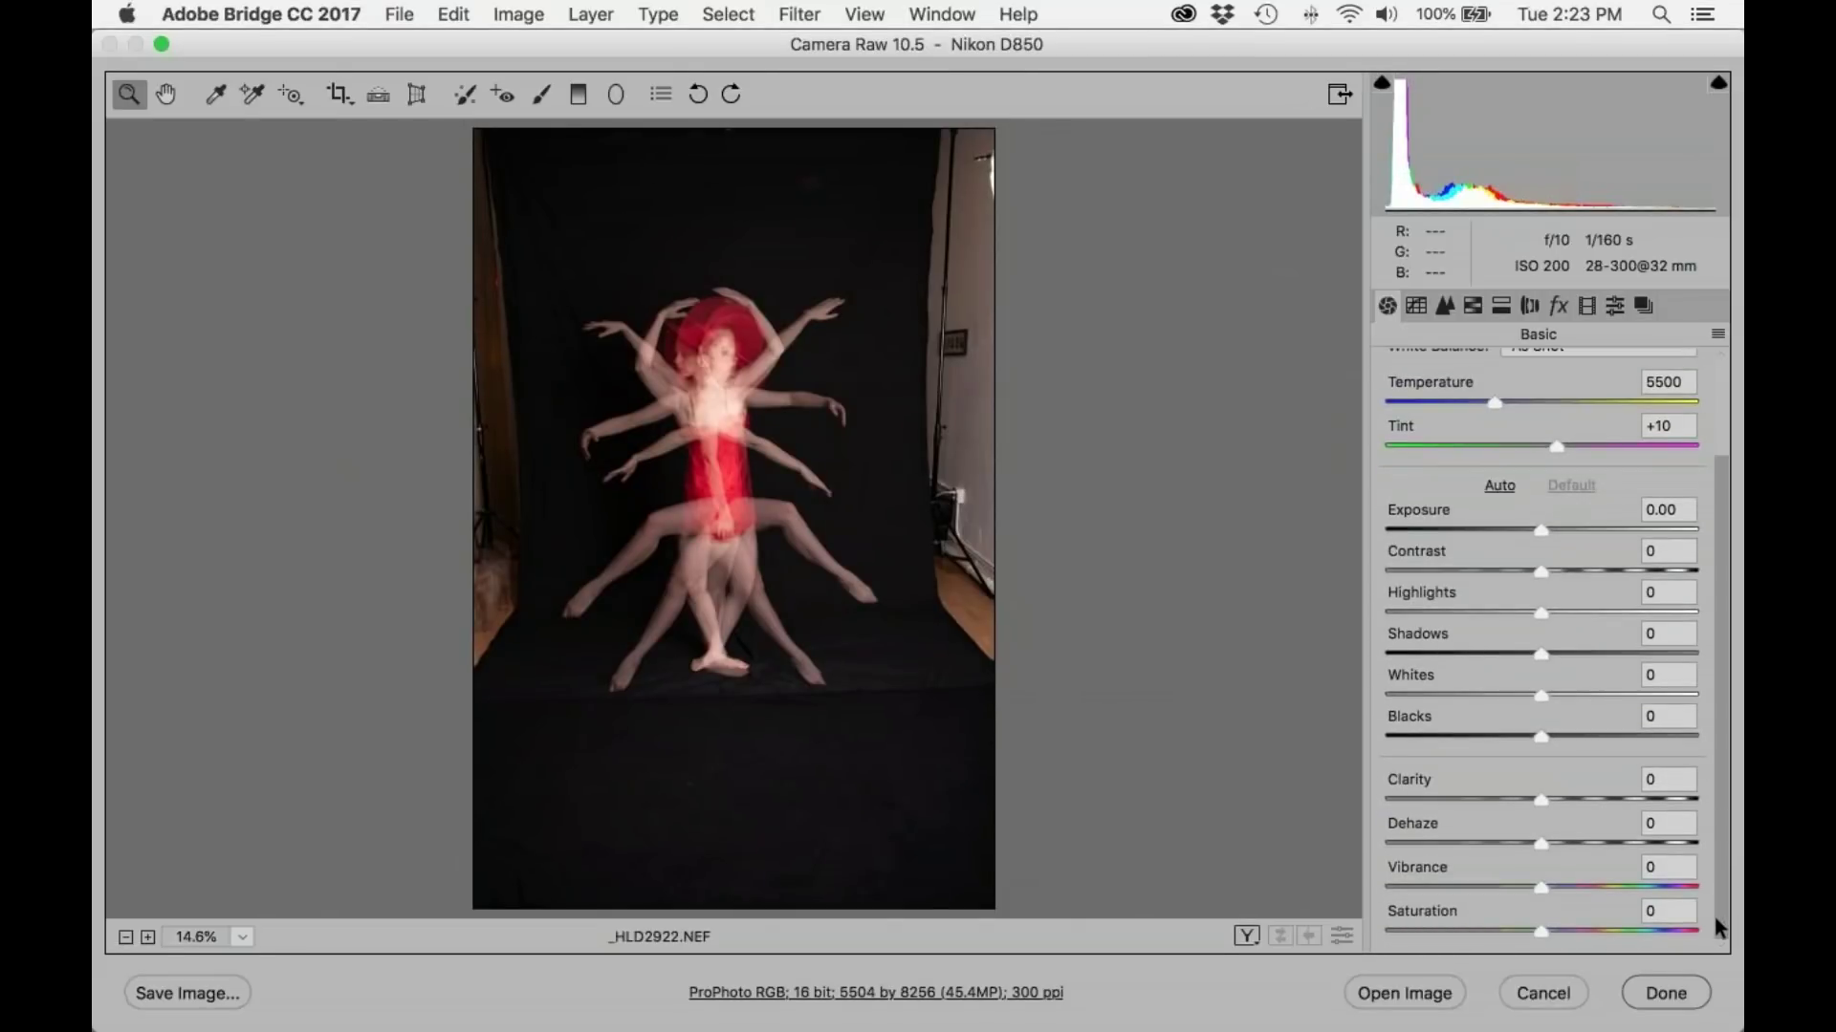
click(1545, 926)
drag(1539, 885, 1552, 886)
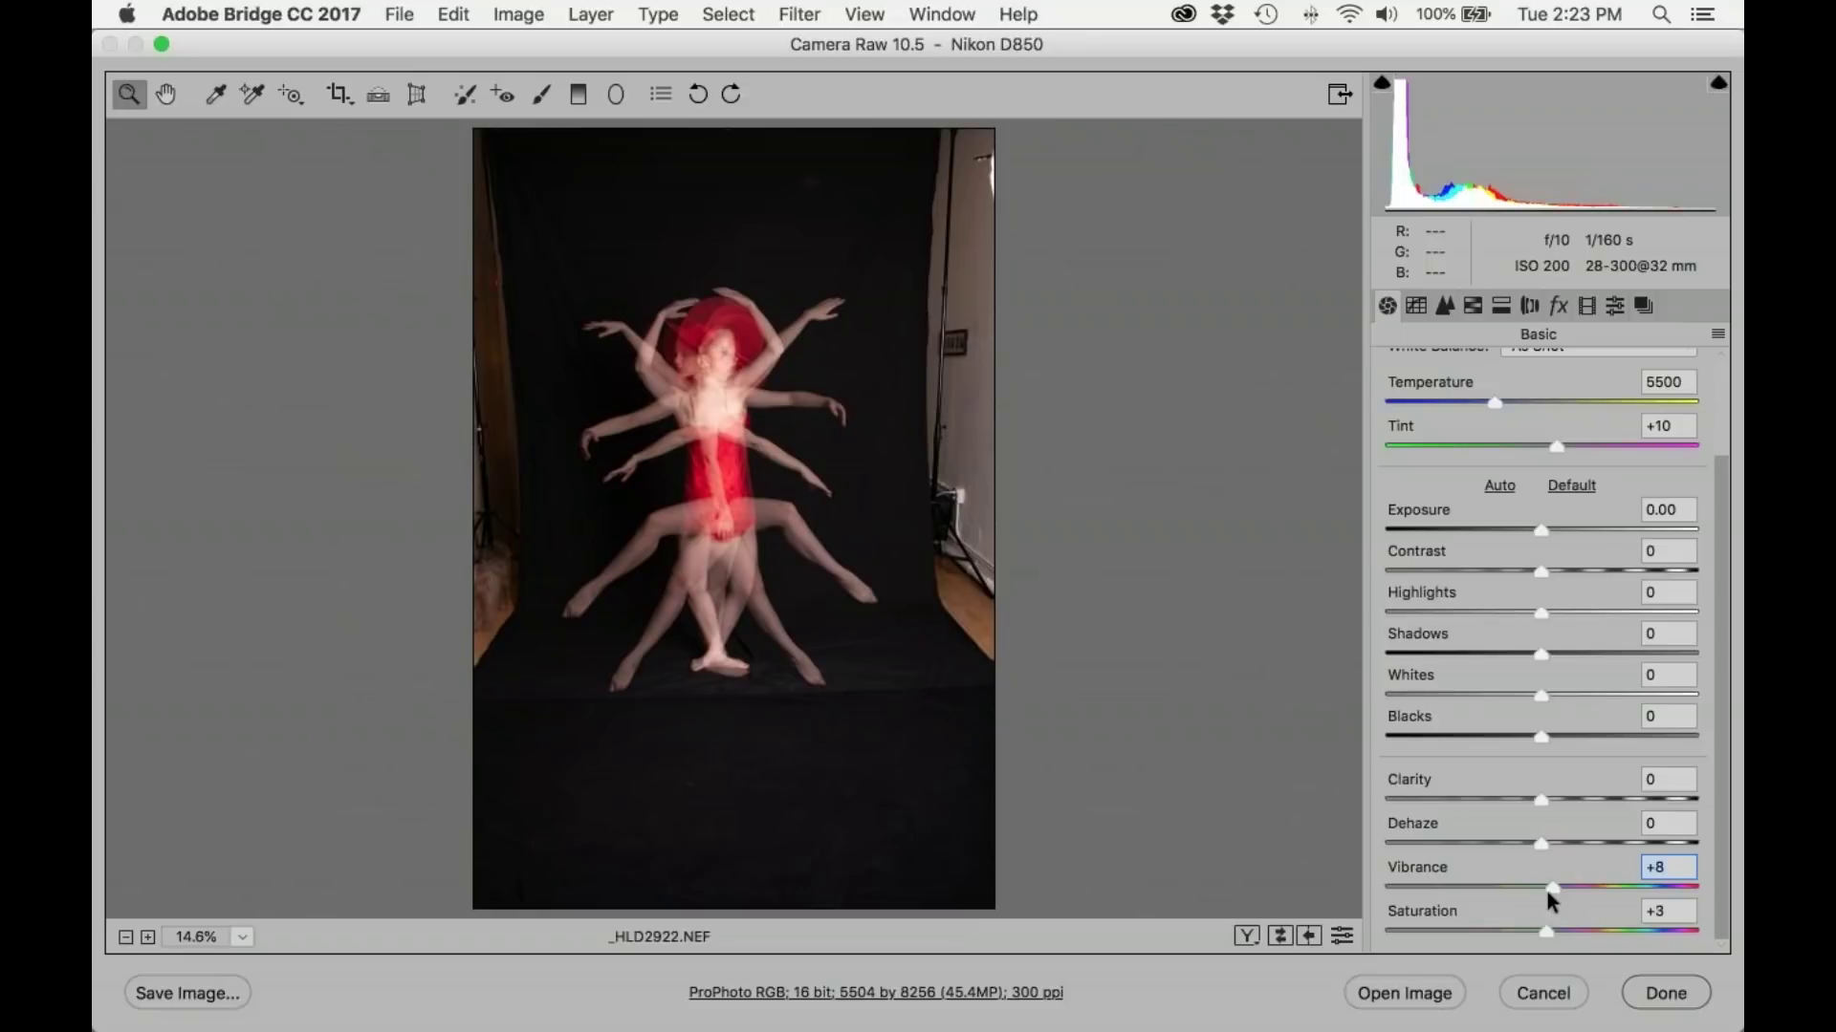
Step: Open a copy of the adjusted dancer image in Photoshop and move its window clear of the tools
alt+click(1414, 993)
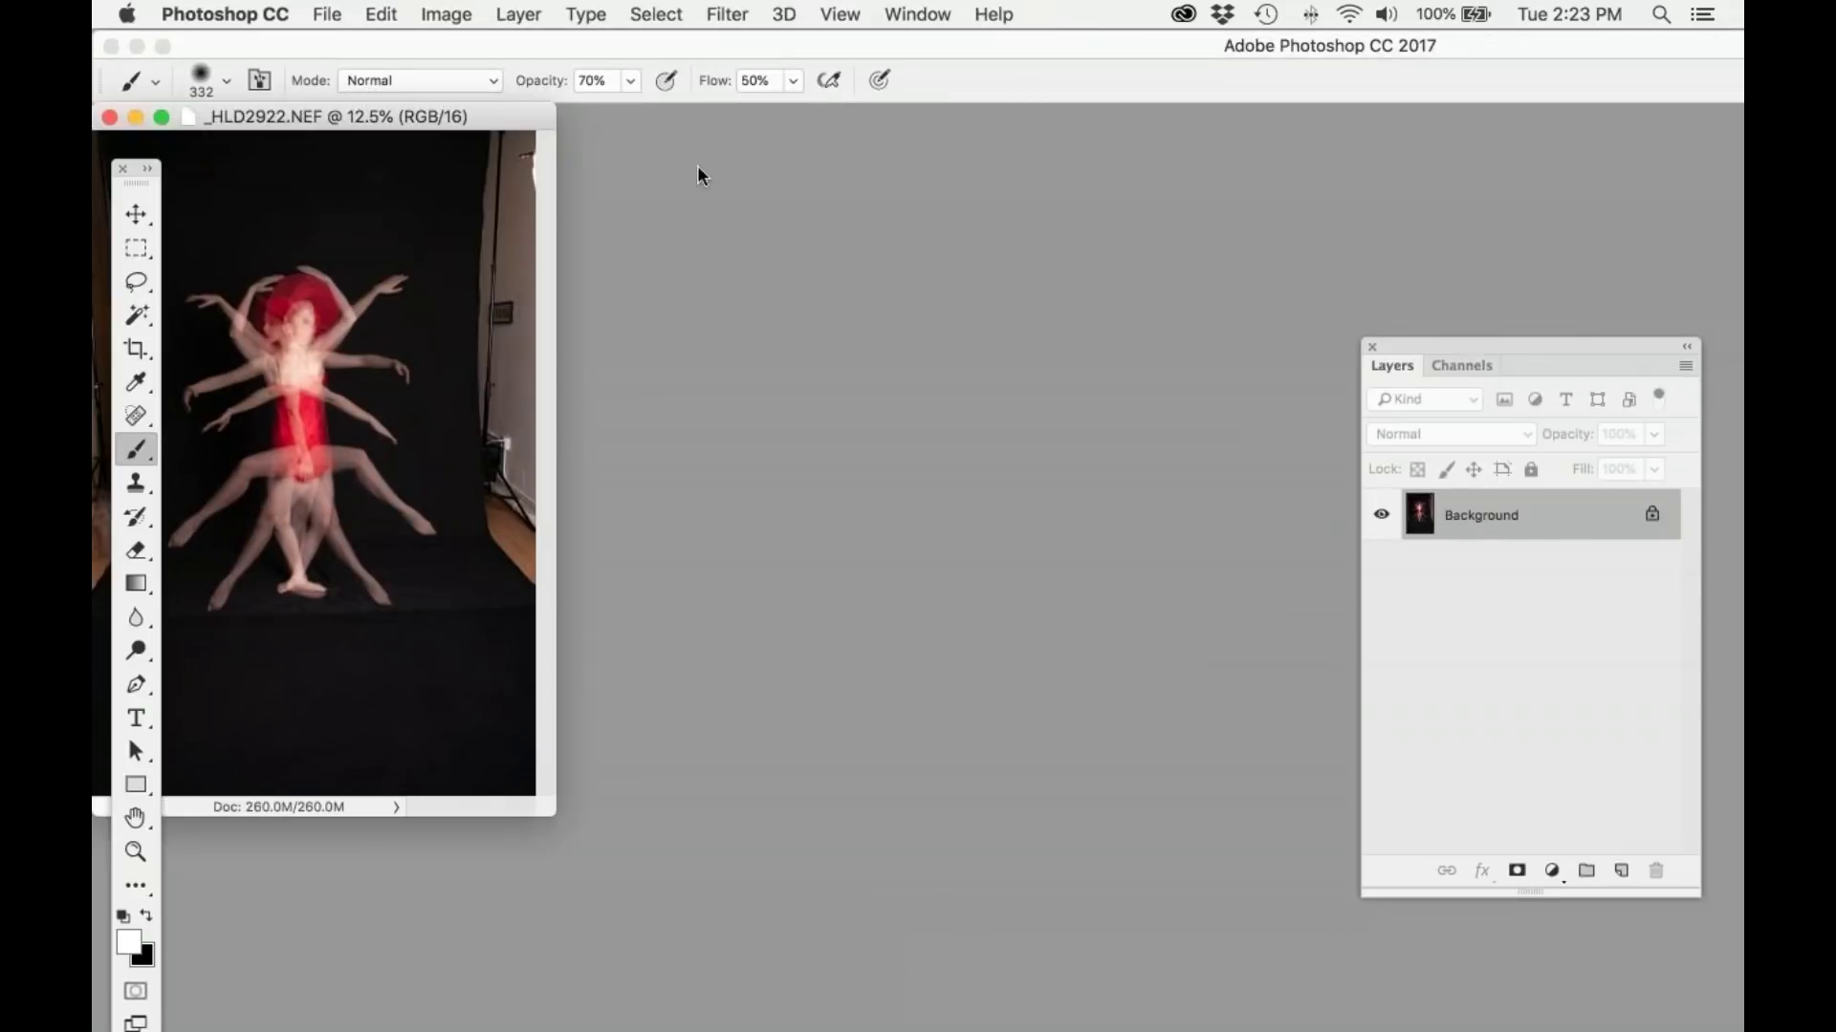
drag(494, 116, 989, 159)
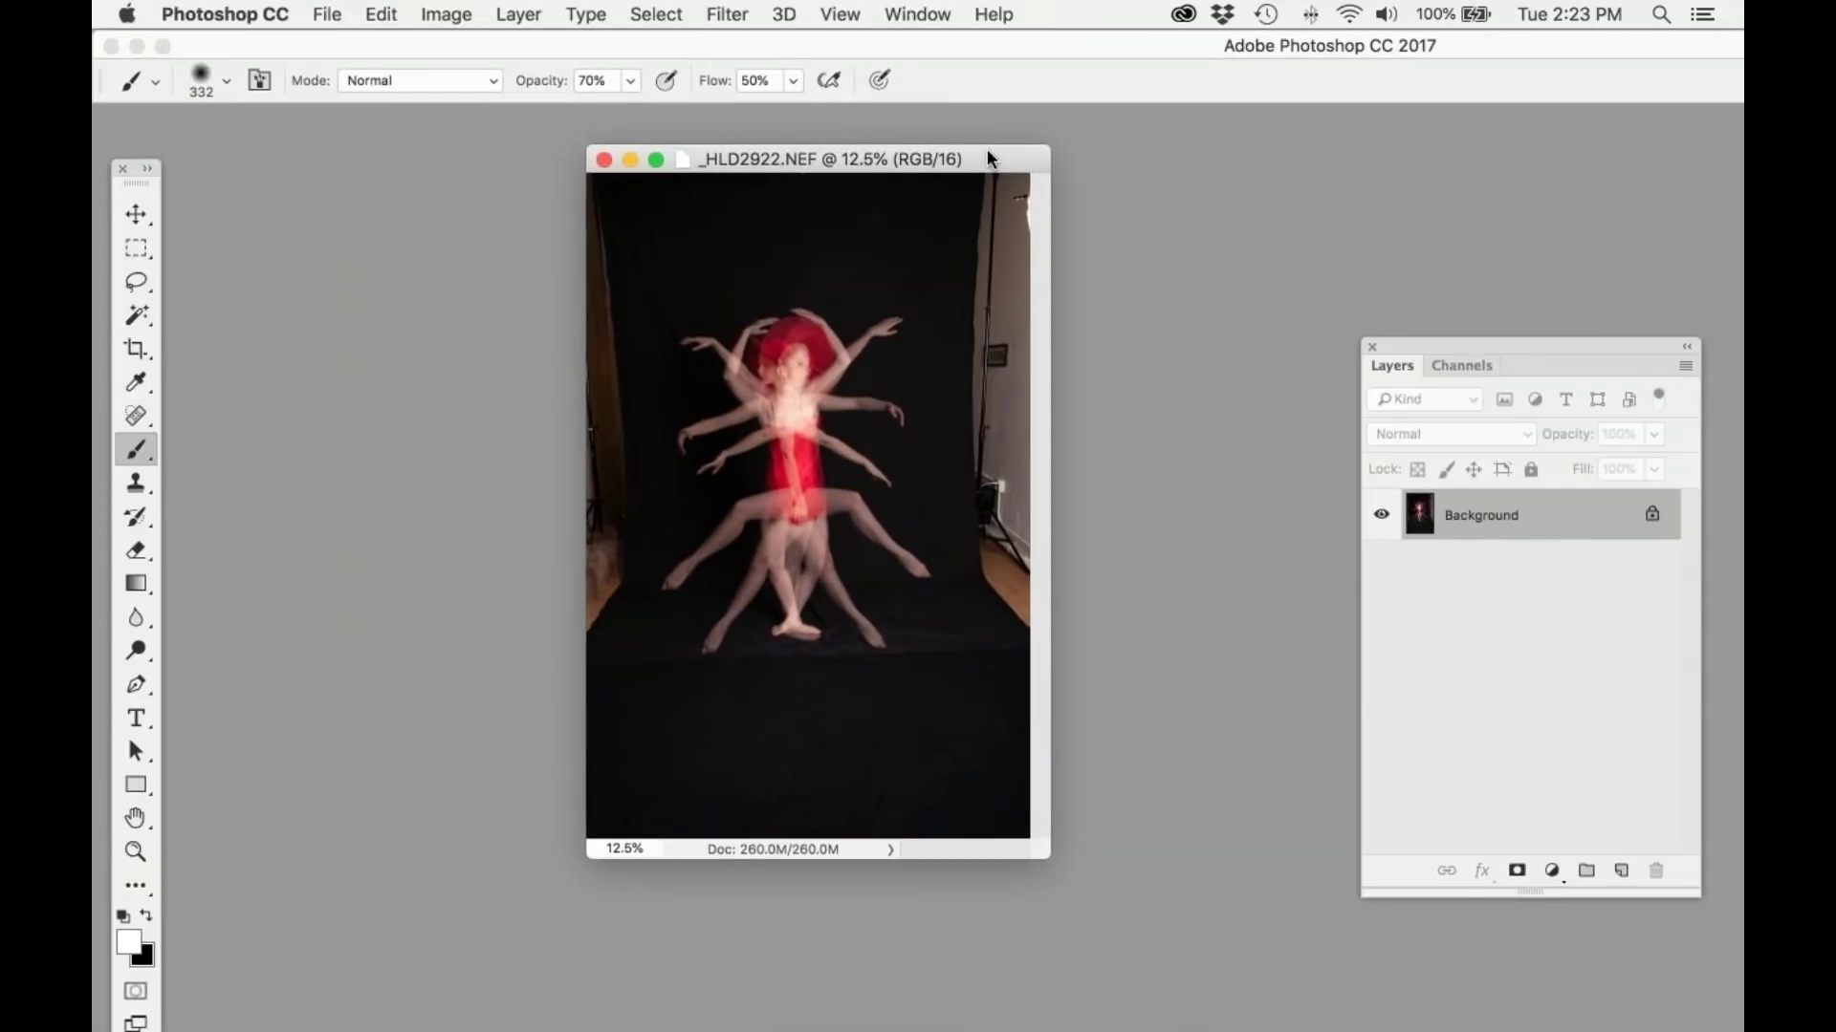
Step: Crop the photo on all four sides to frame the dancer closely and exclude the studio edges beyond the black backdrop
click(136, 349)
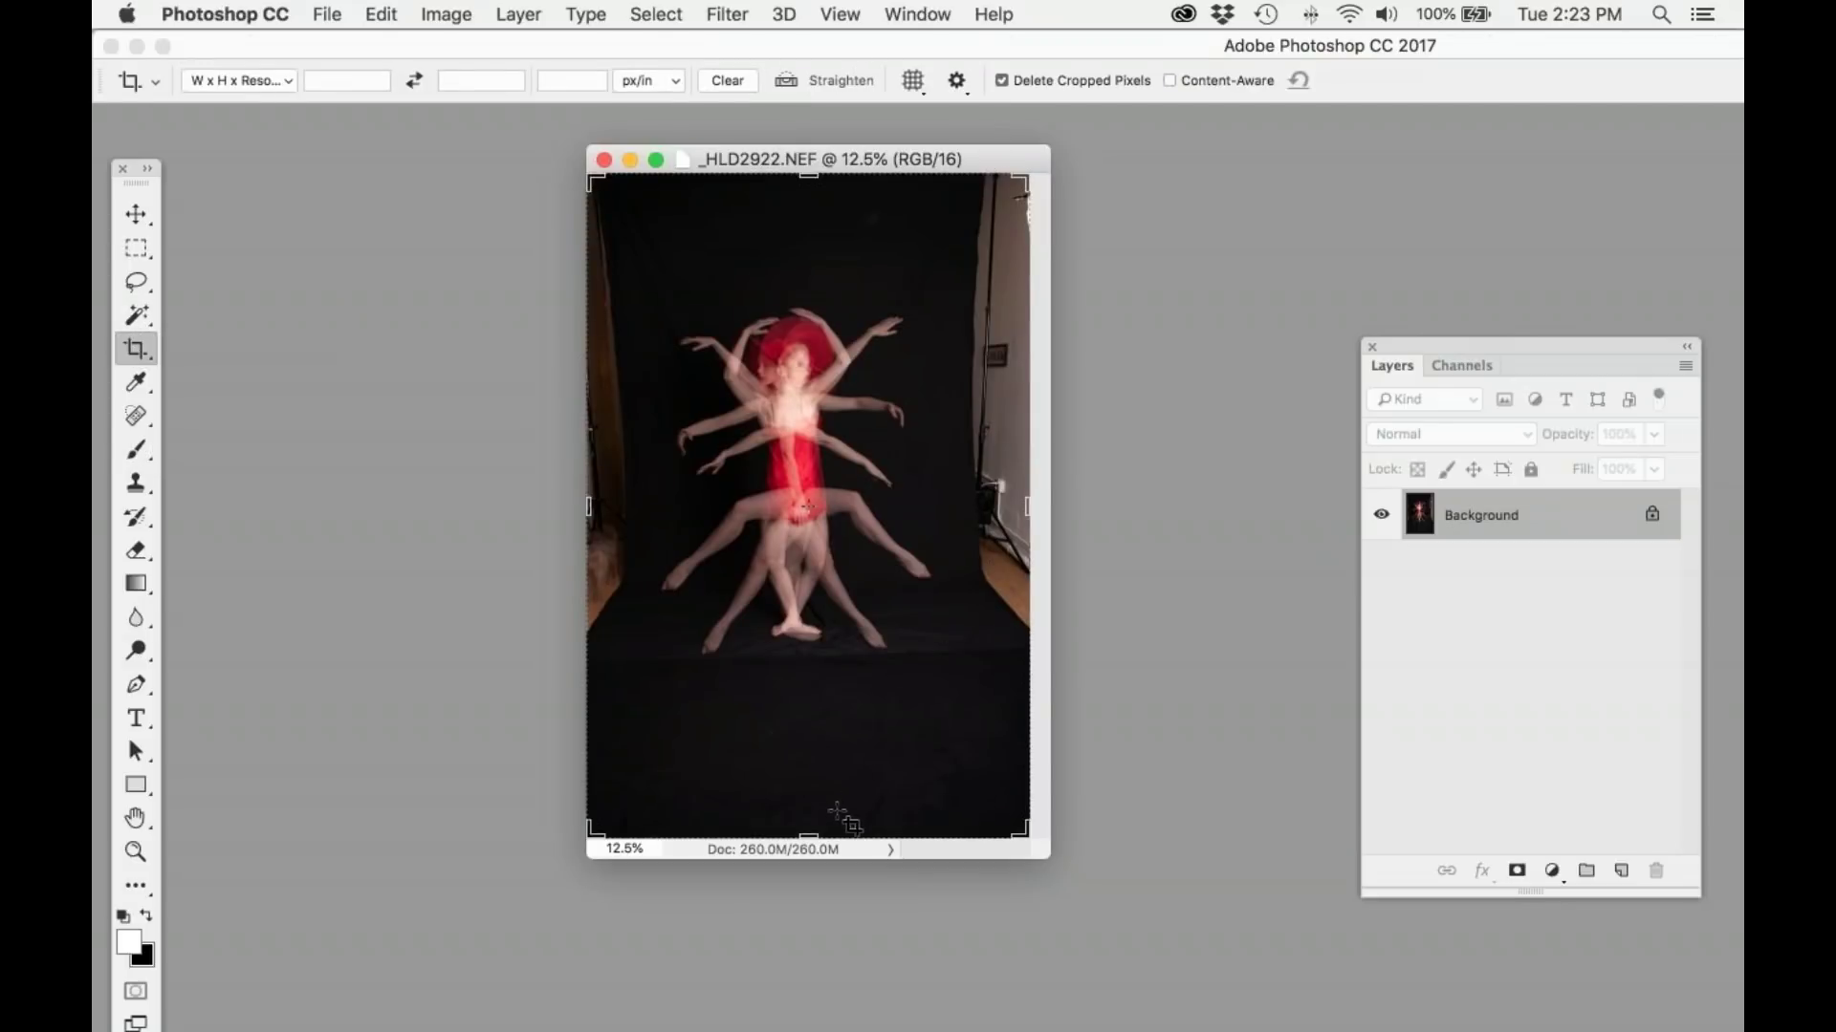
drag(810, 841, 808, 761)
drag(1028, 506, 991, 498)
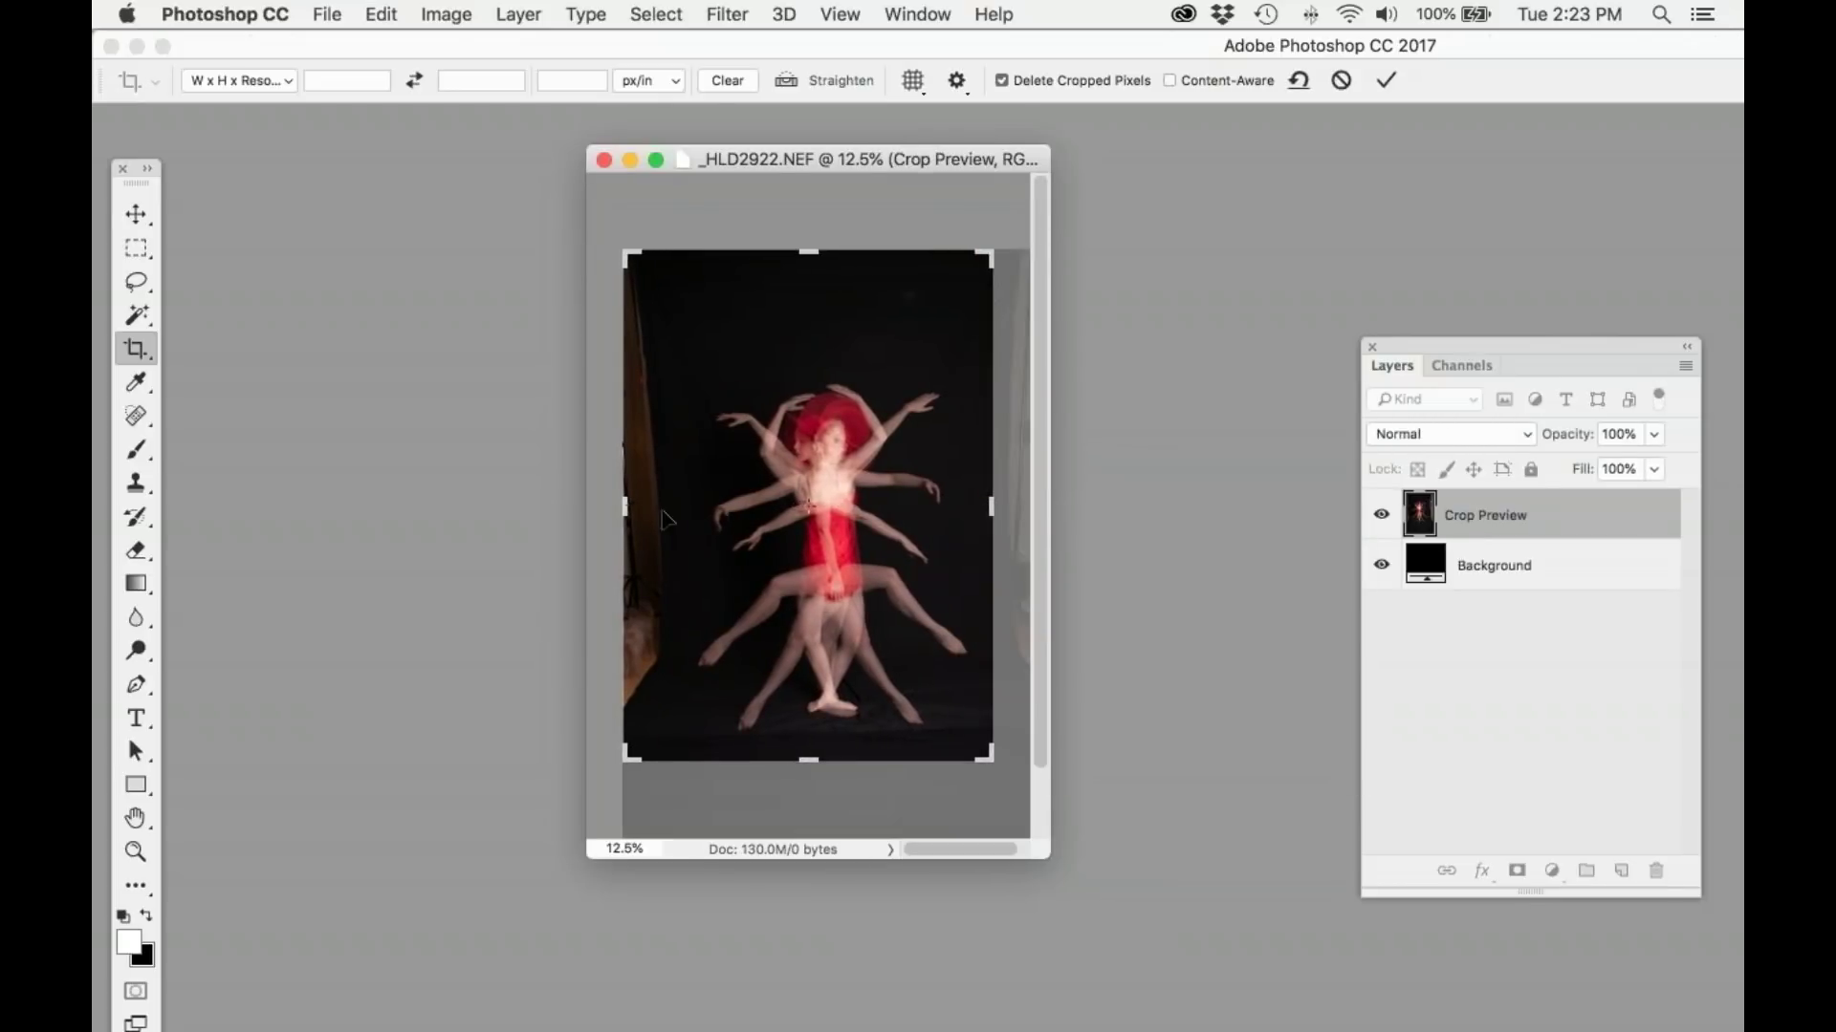
drag(626, 507, 656, 509)
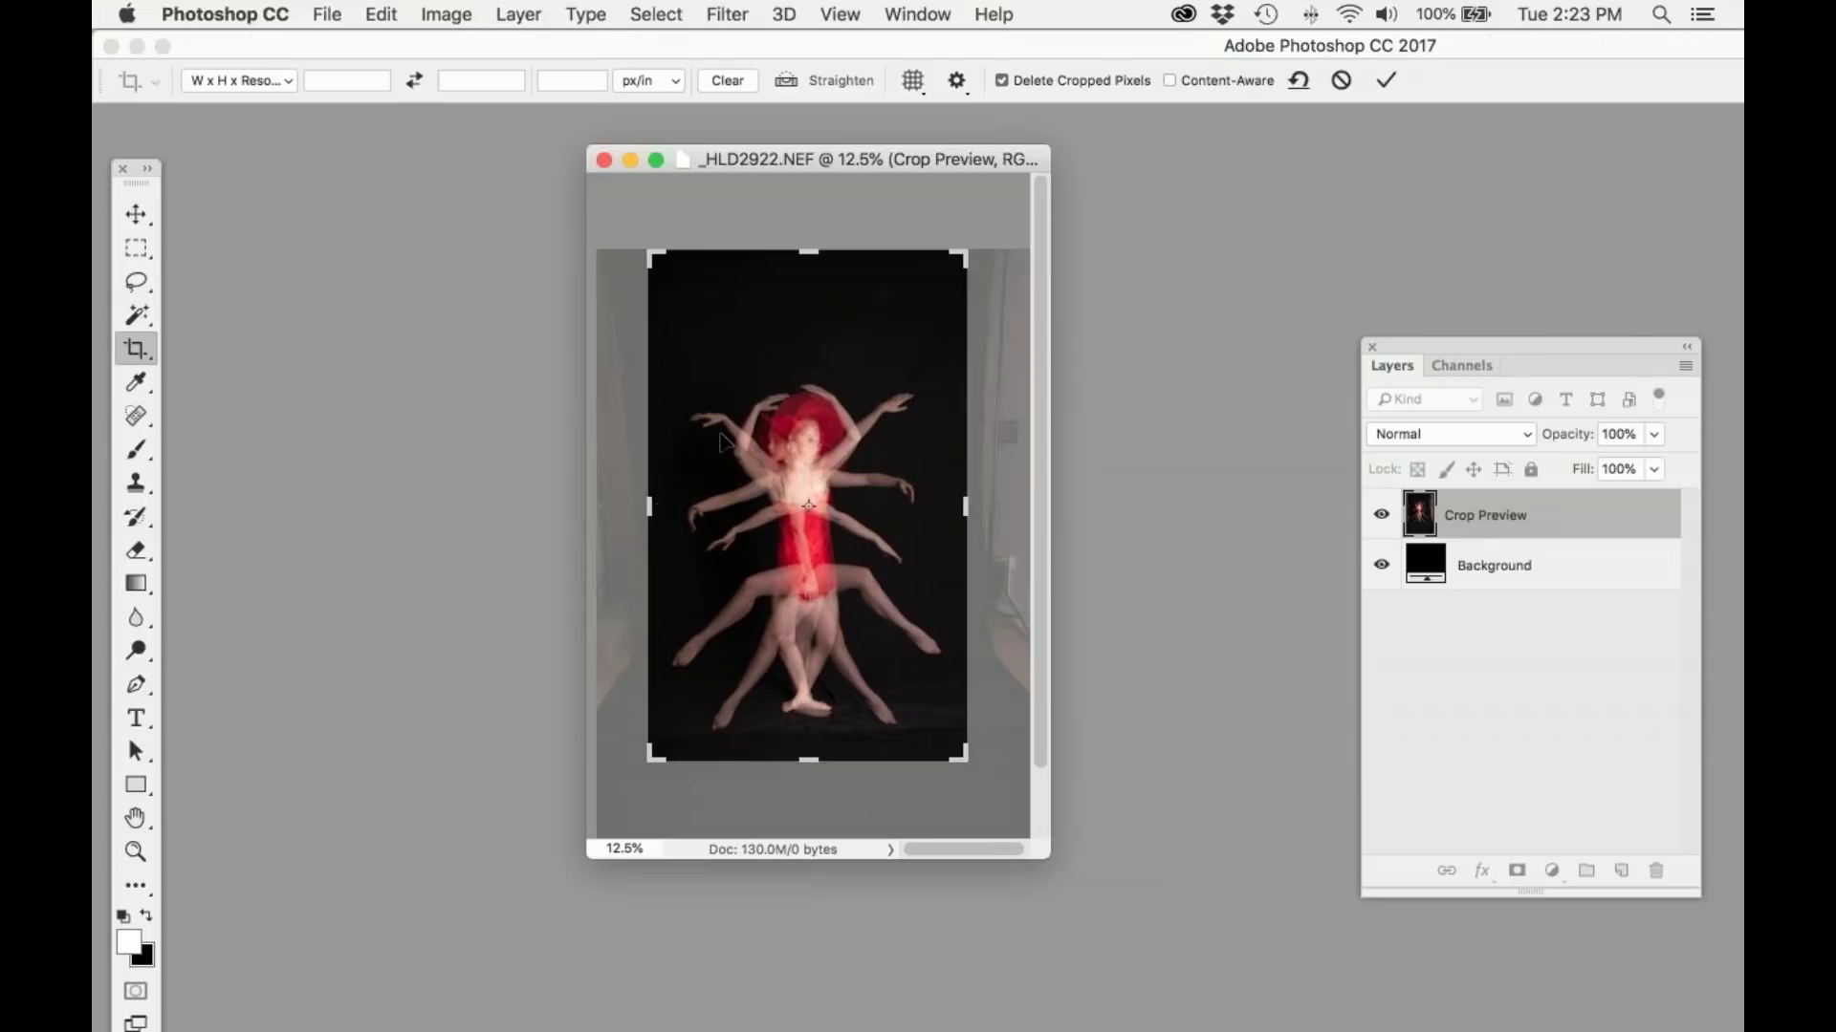
drag(808, 251, 807, 295)
click(1389, 80)
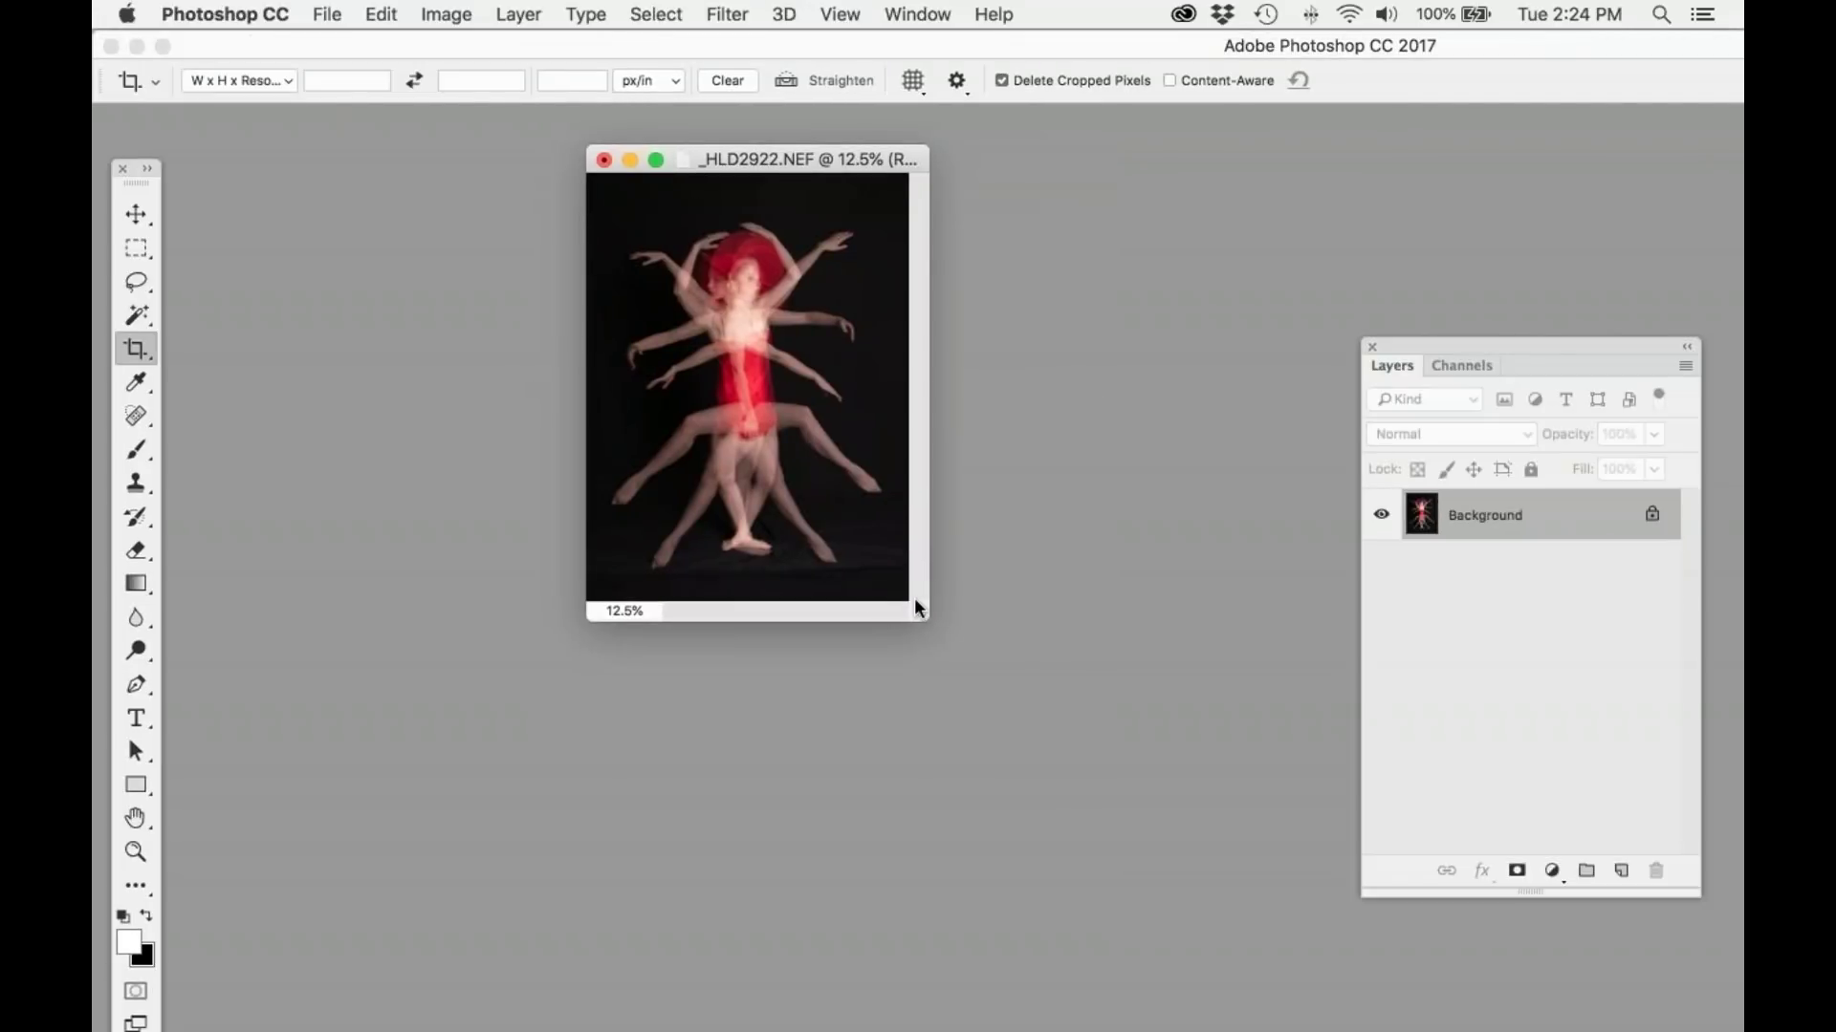
Step: Resample the cropped dancer image to a resolution of 100 pixels/inch
drag(914, 605, 1104, 762)
click(445, 14)
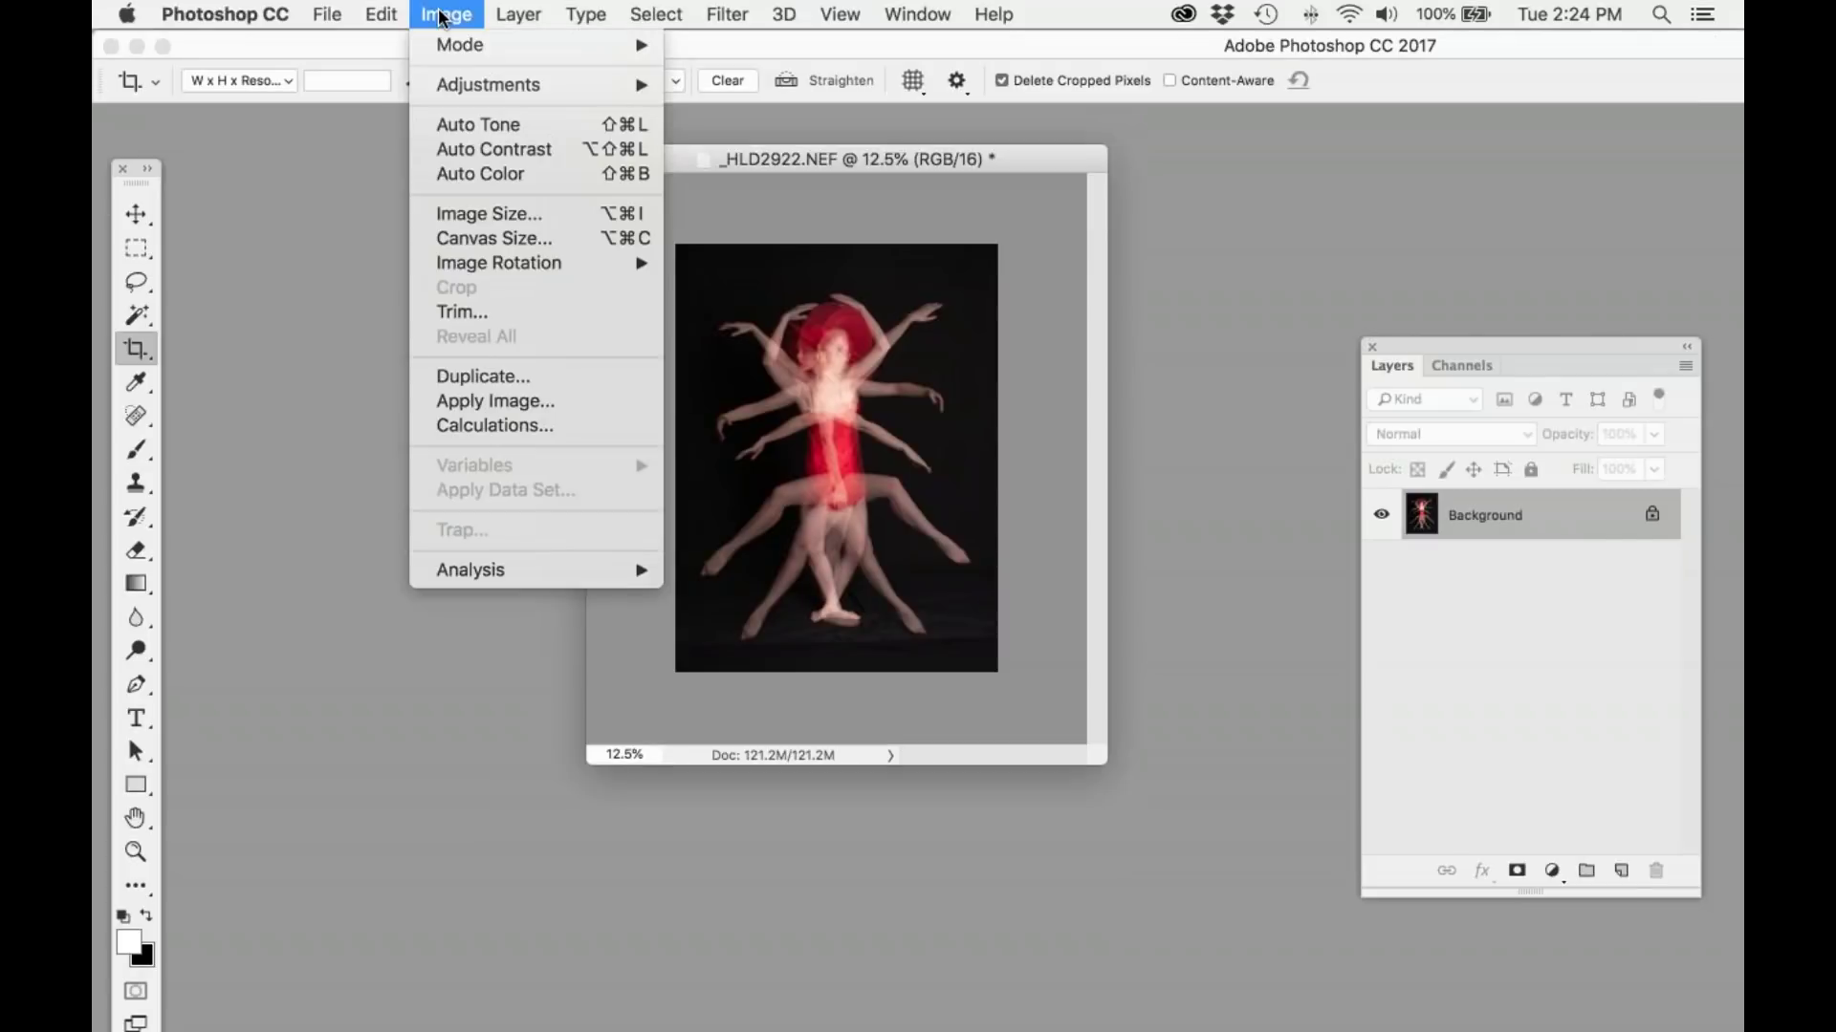
click(516, 211)
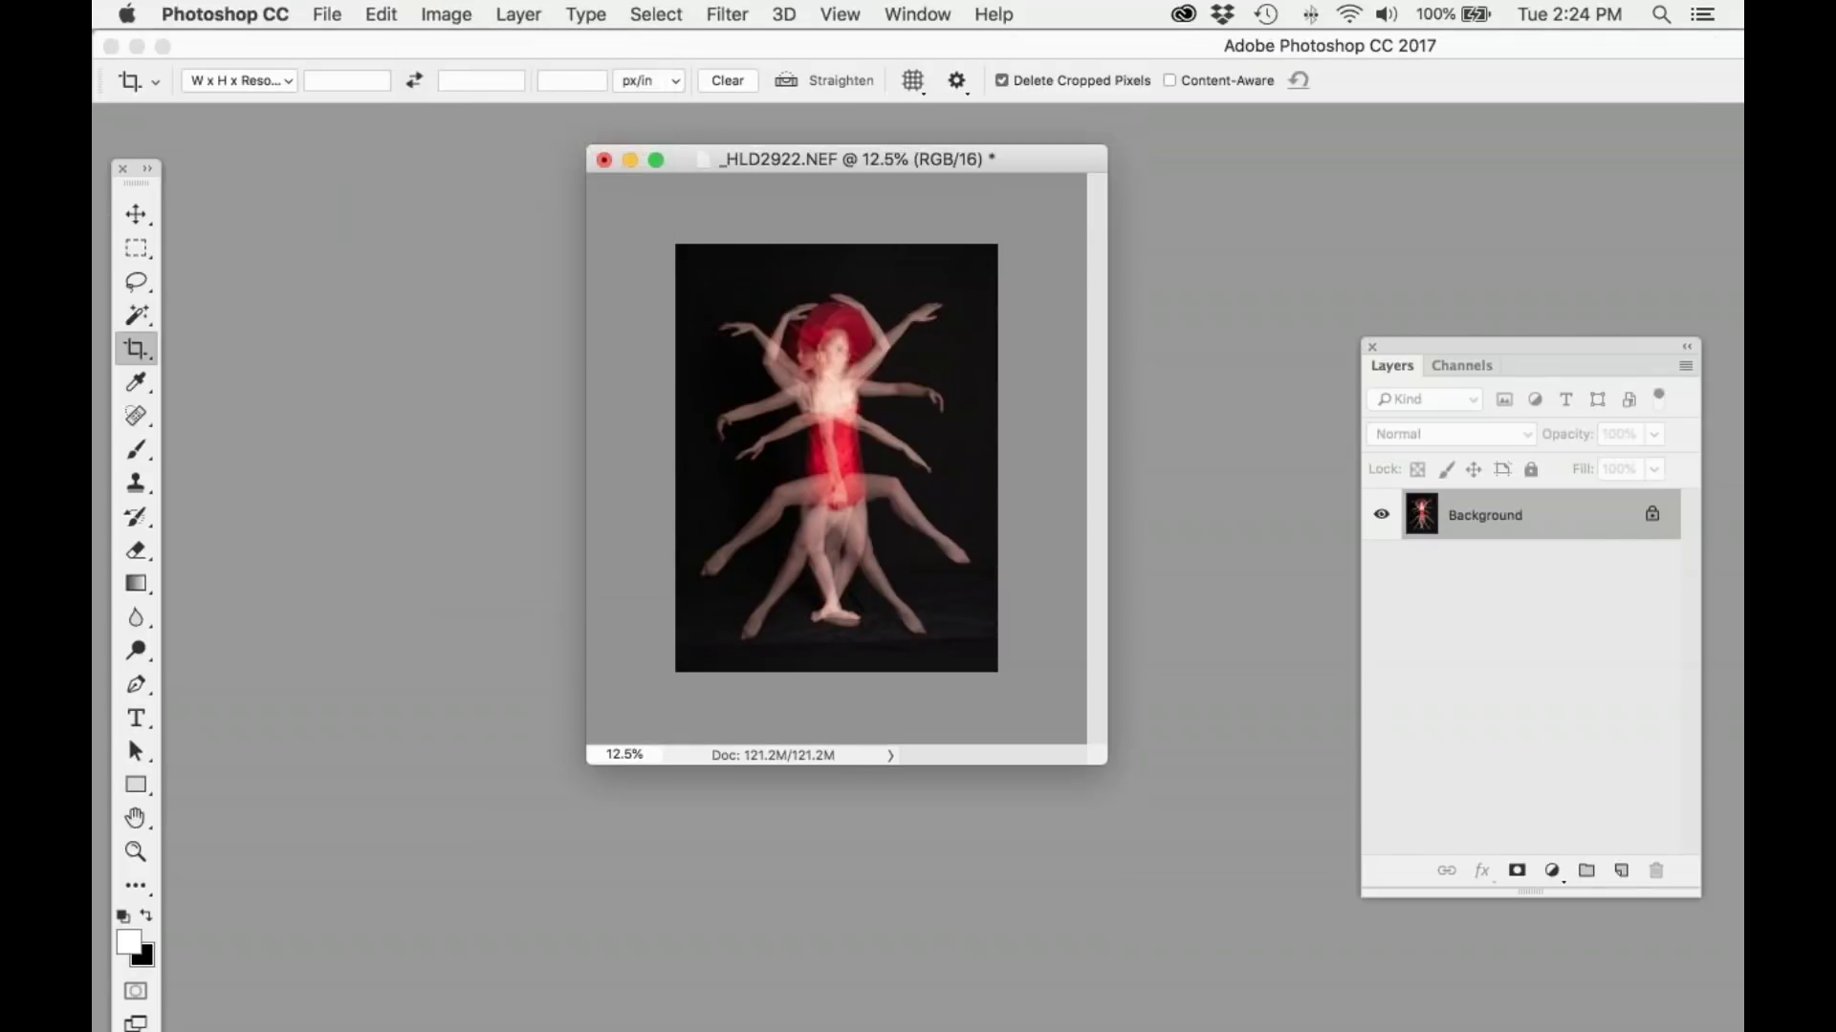
double_click(1083, 509)
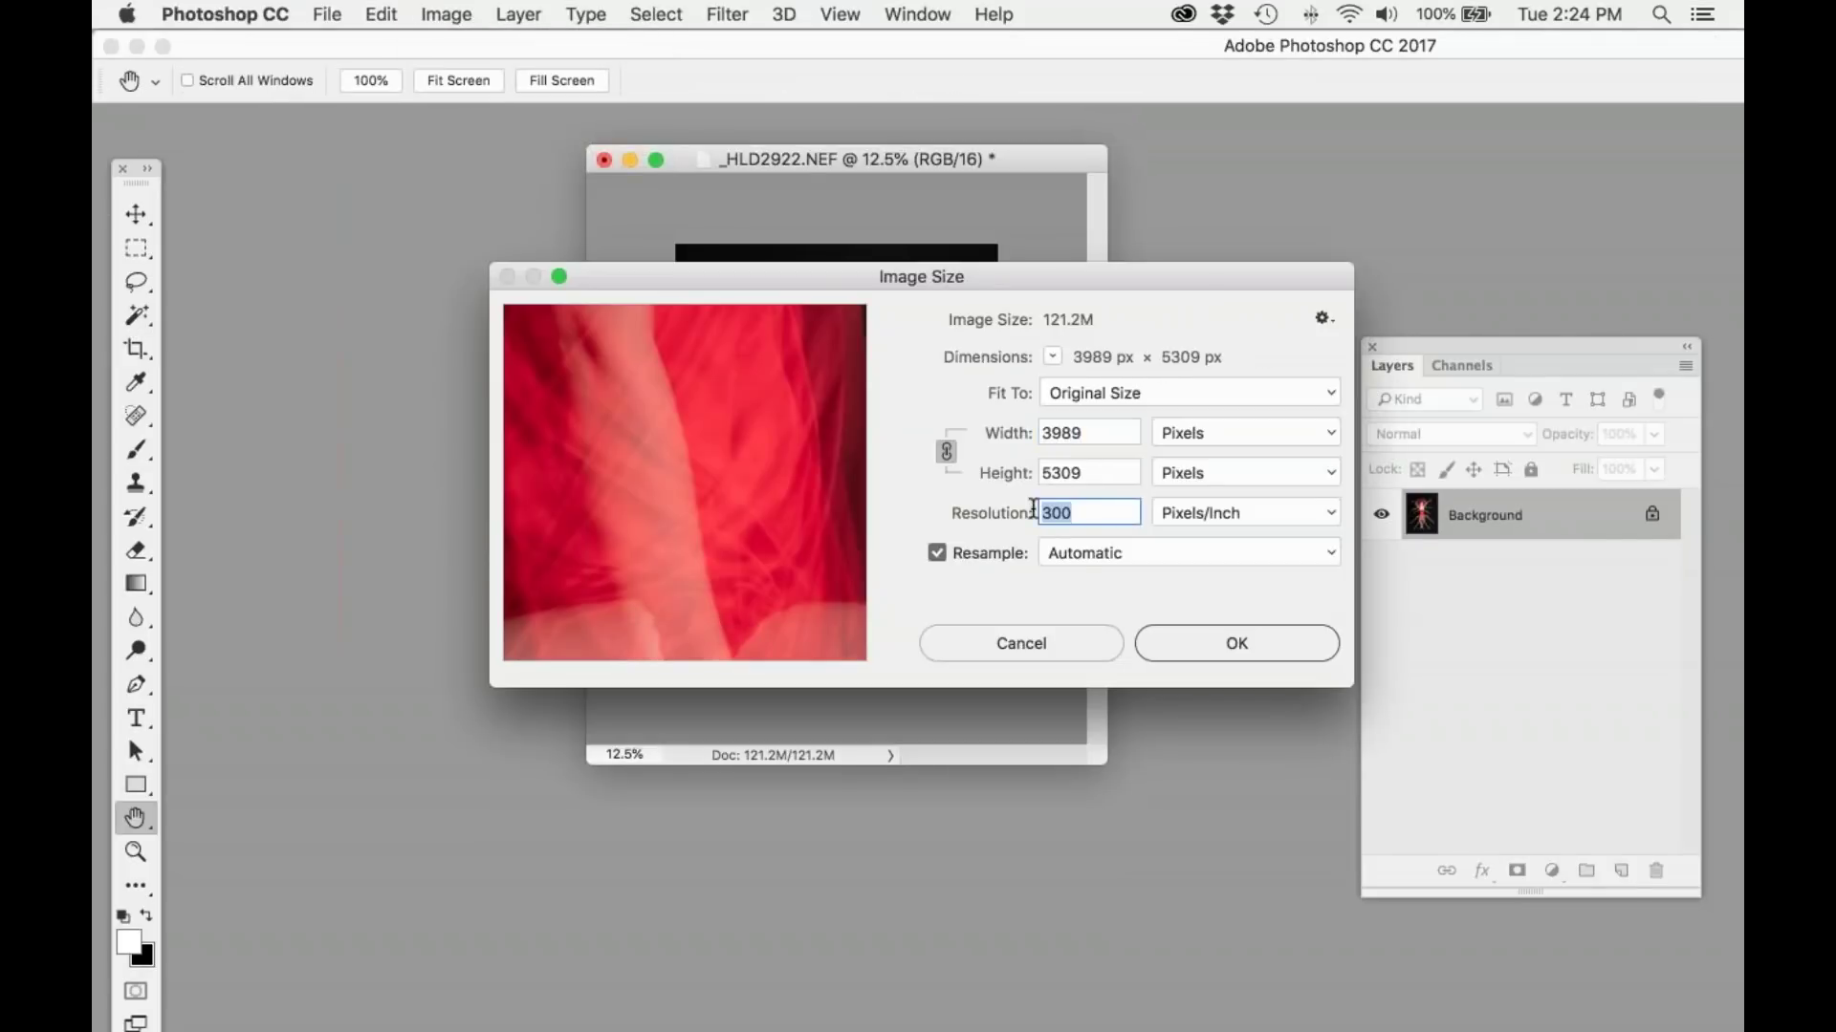
text(100)
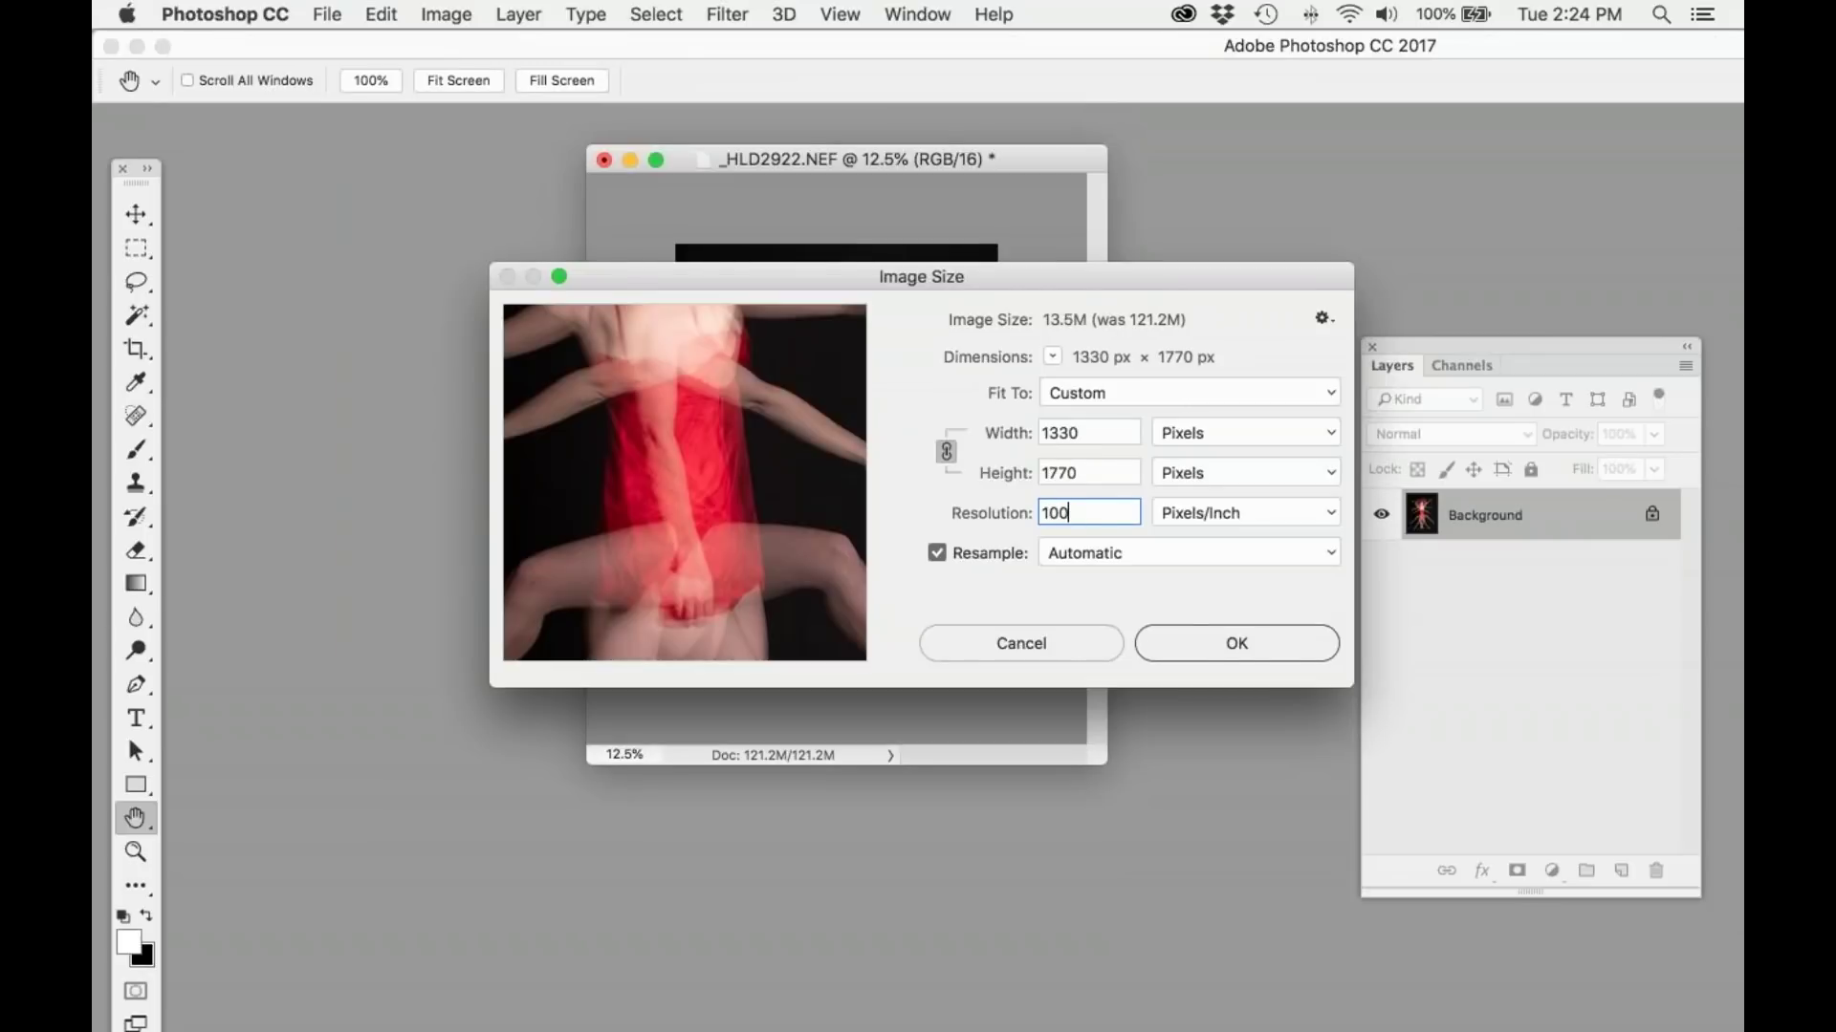
click(1262, 633)
key(c)
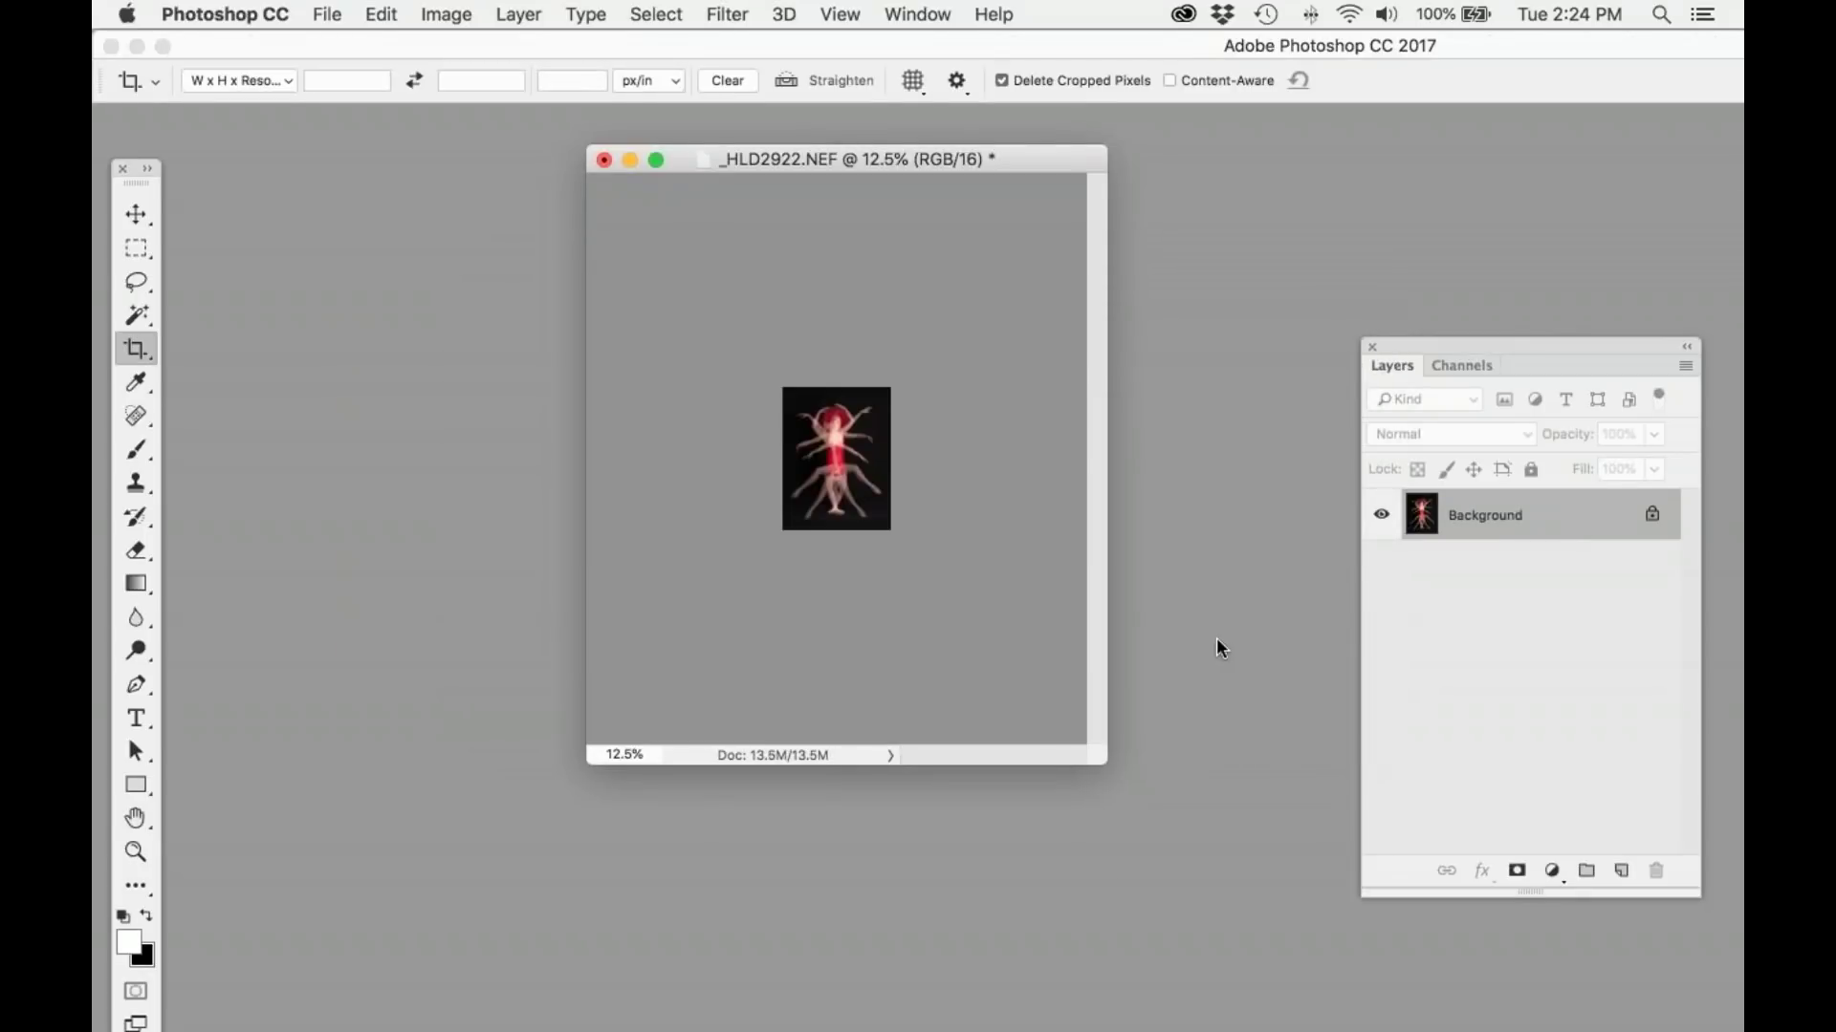
Step: Duplicate the Background layer of the dancer image, keeping the default name
key(super+0)
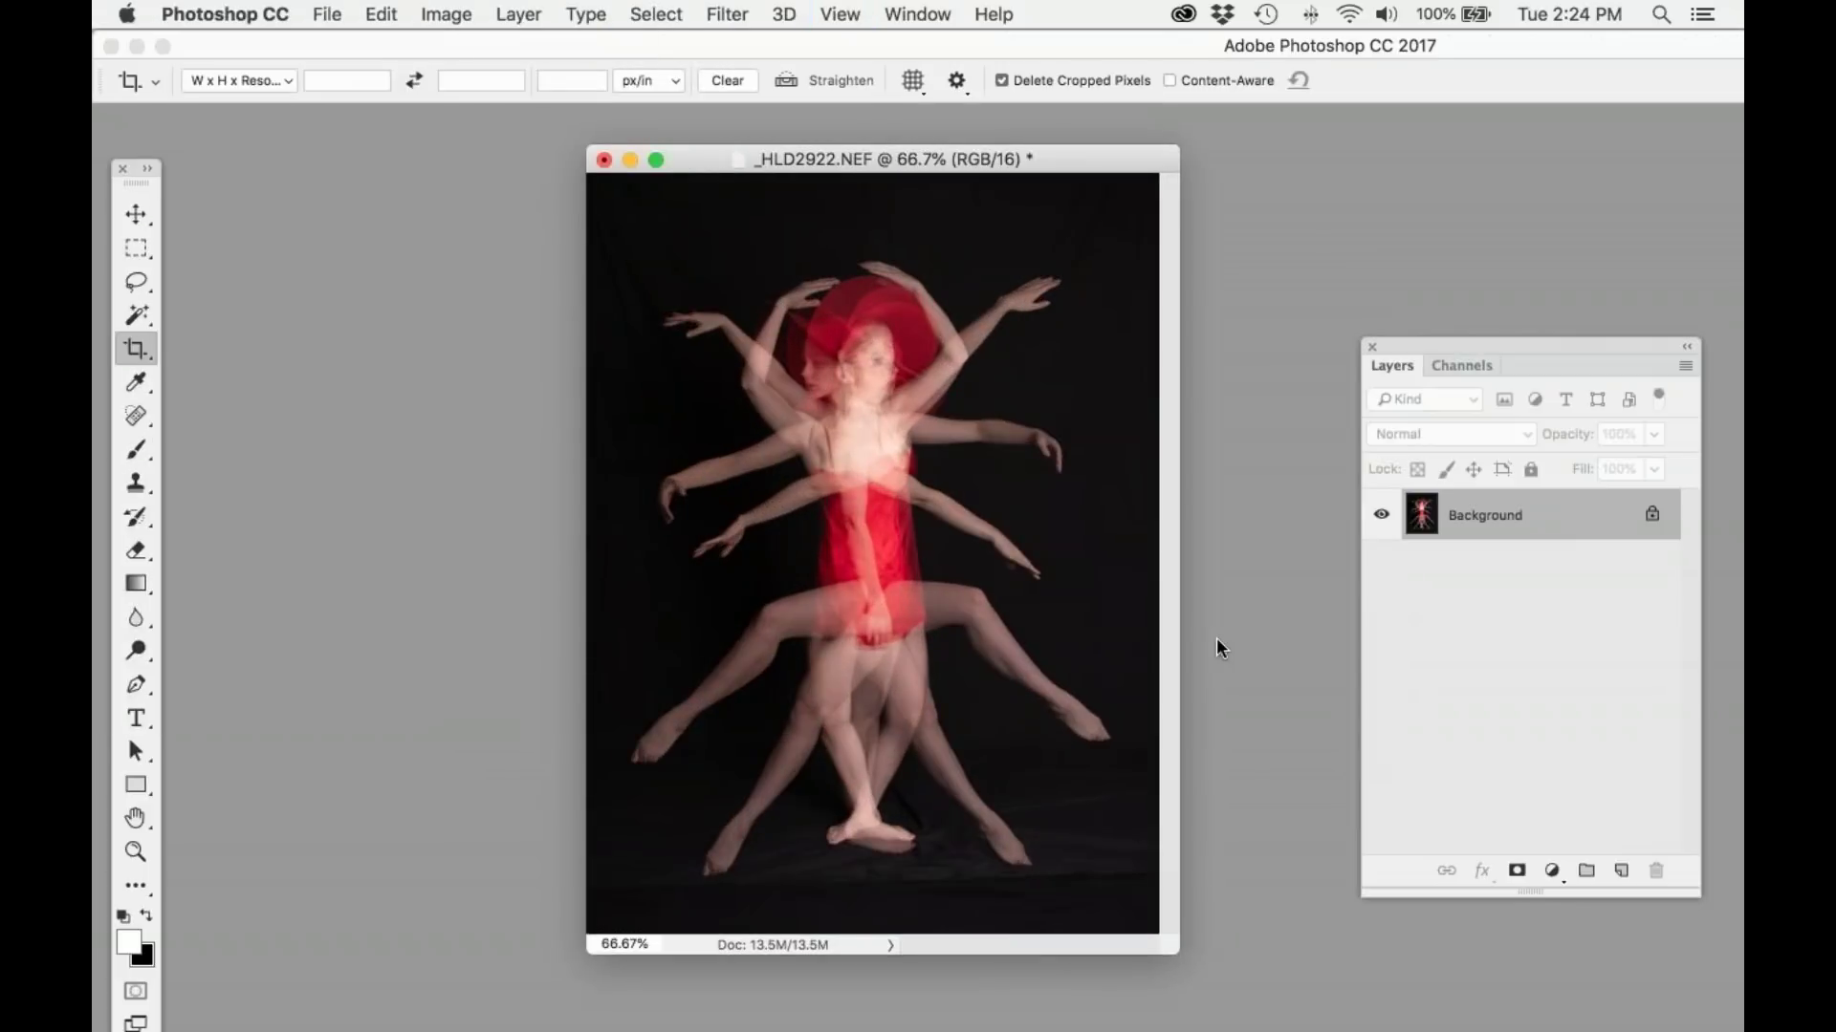
key(super+1)
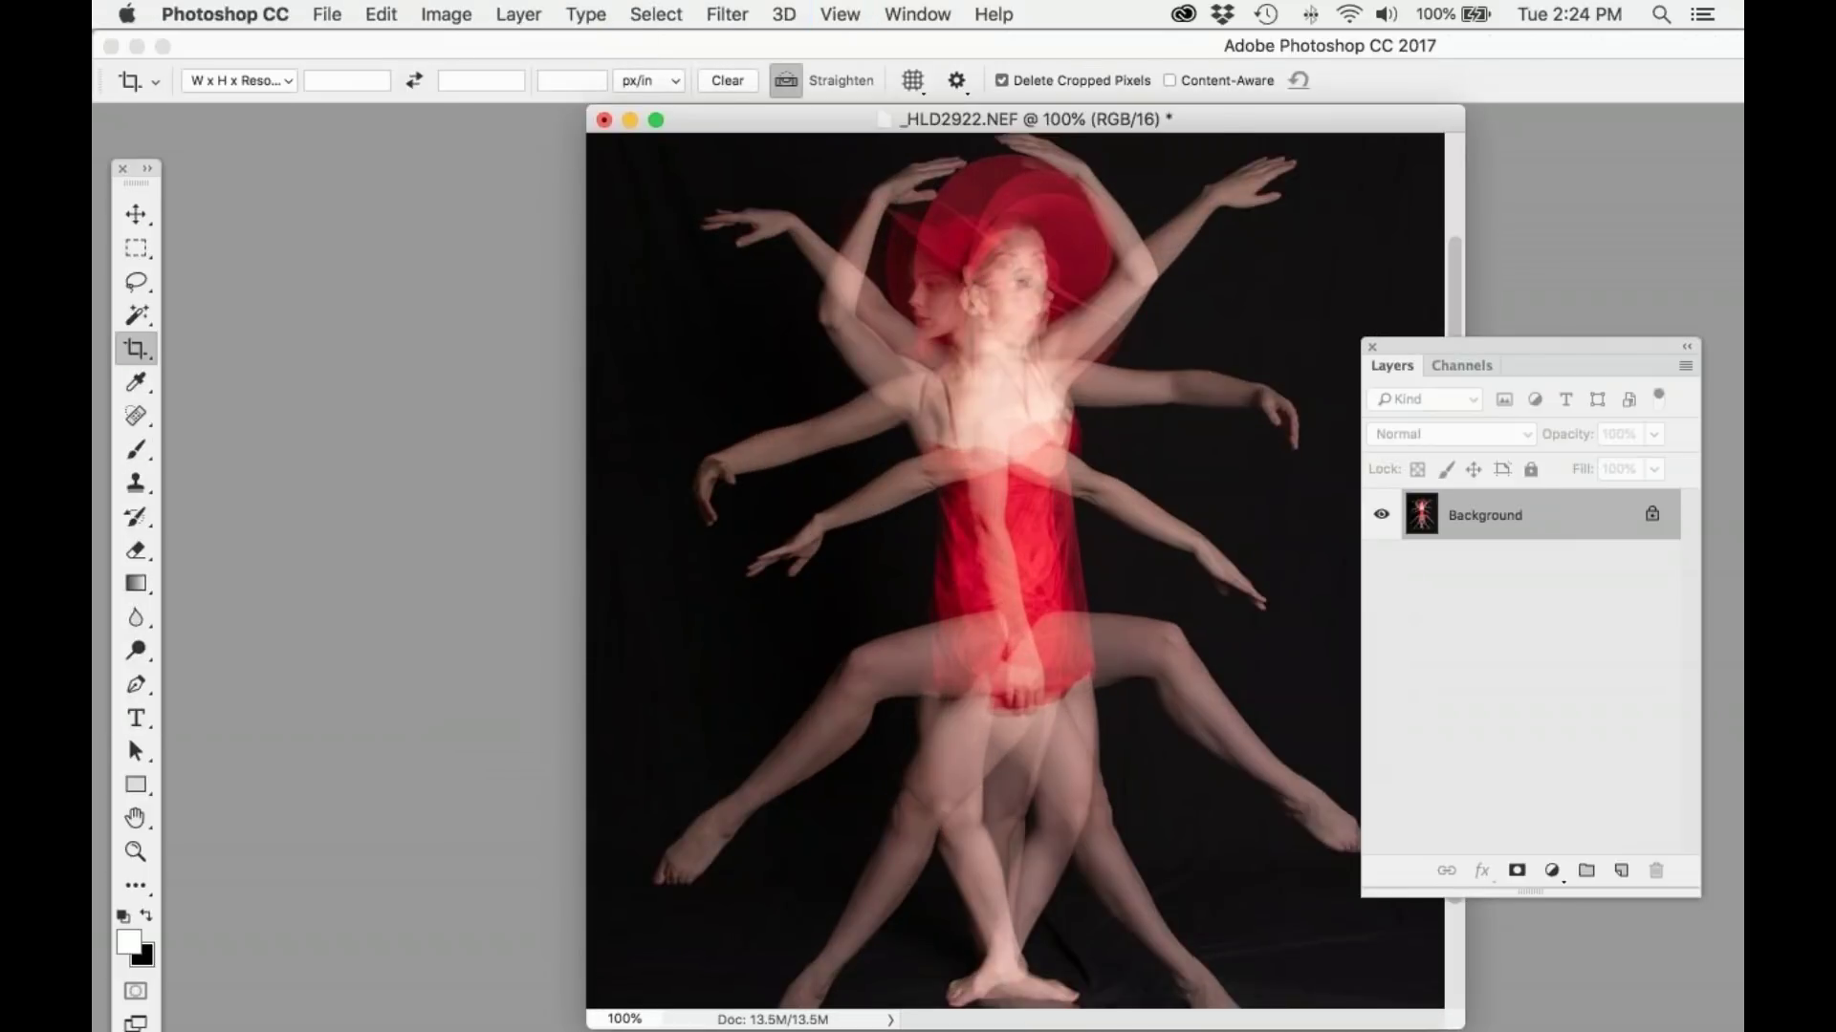
key(super+minus)
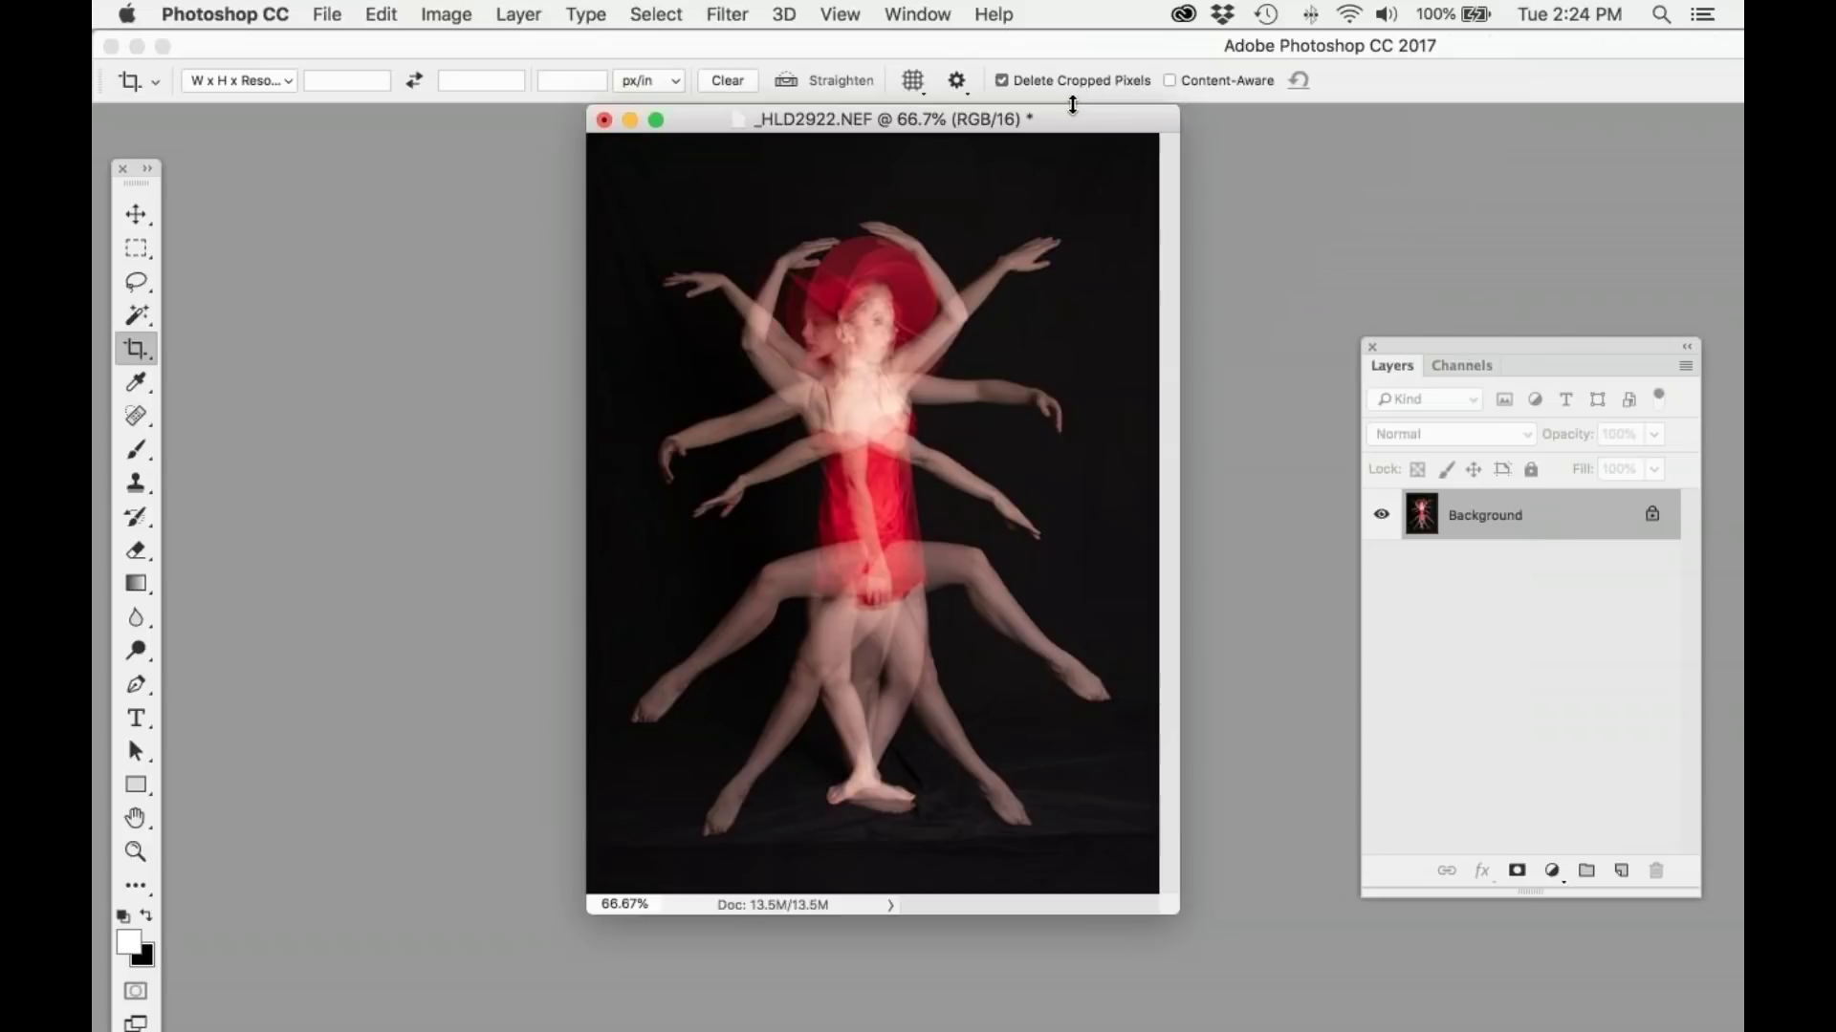
drag(1073, 105, 1073, 119)
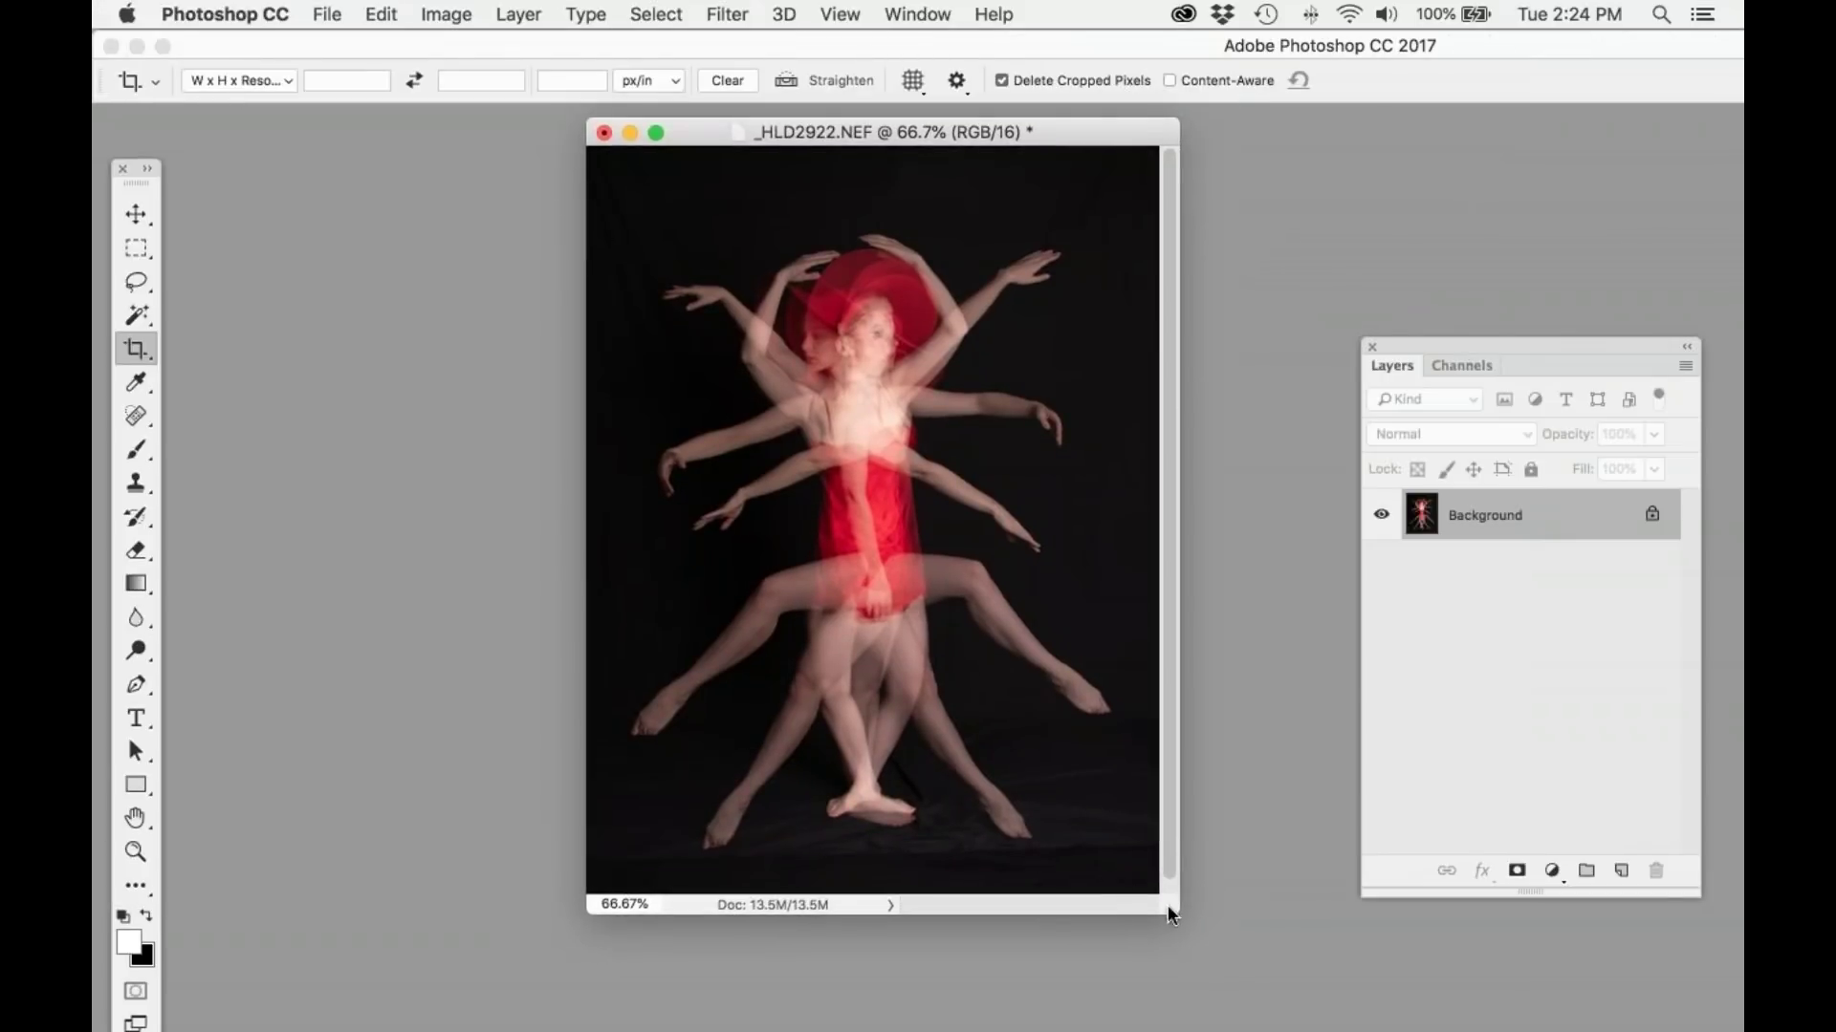
drag(1176, 913, 1220, 977)
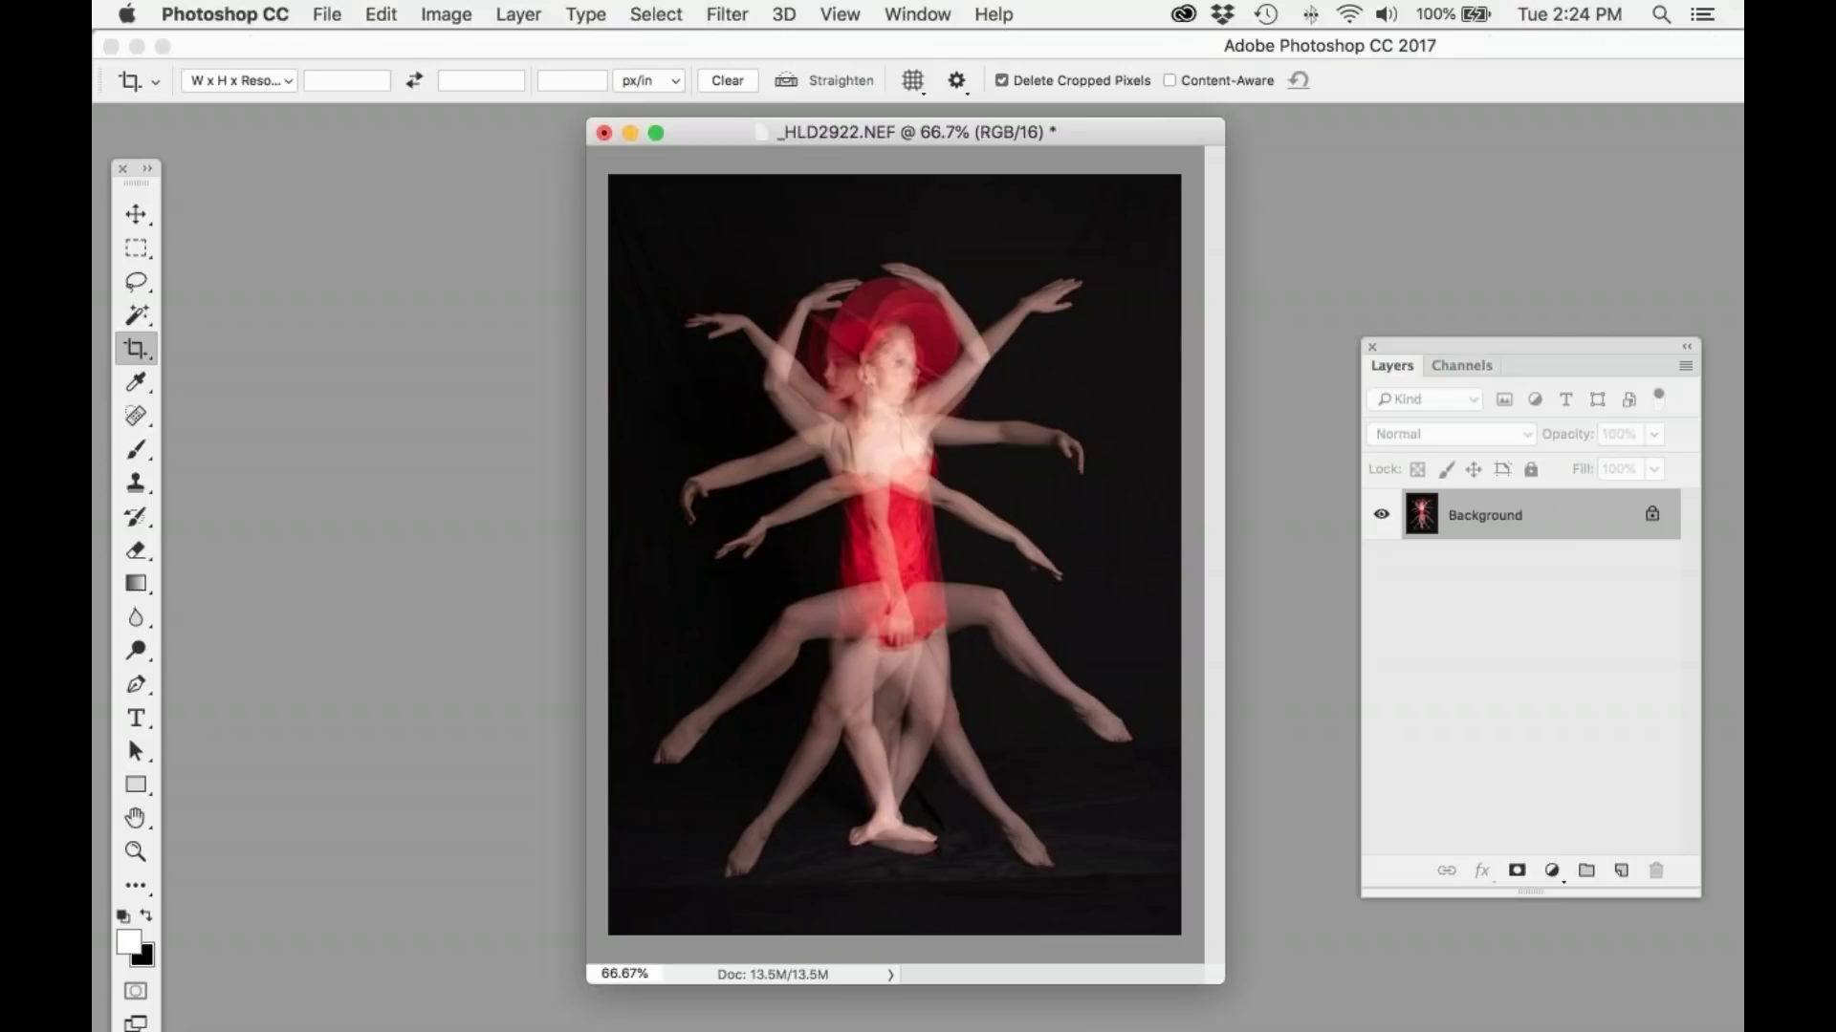
click(516, 13)
click(604, 118)
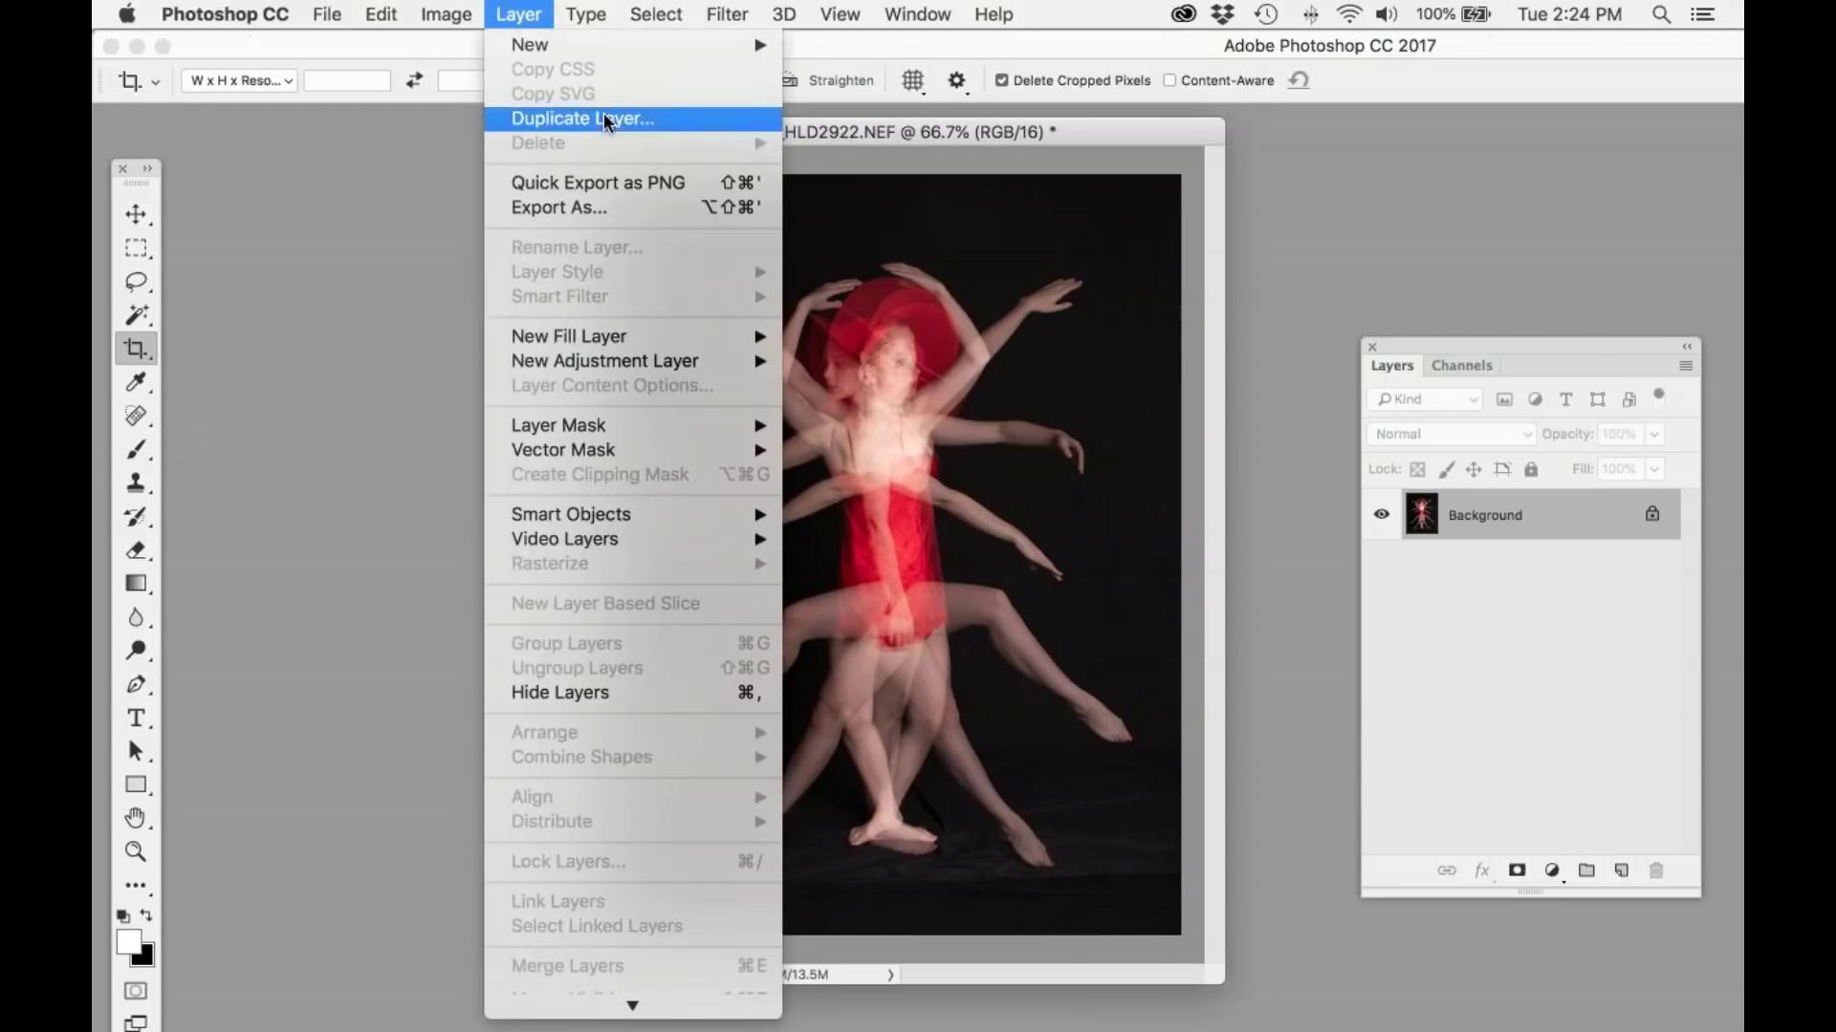
click(1162, 425)
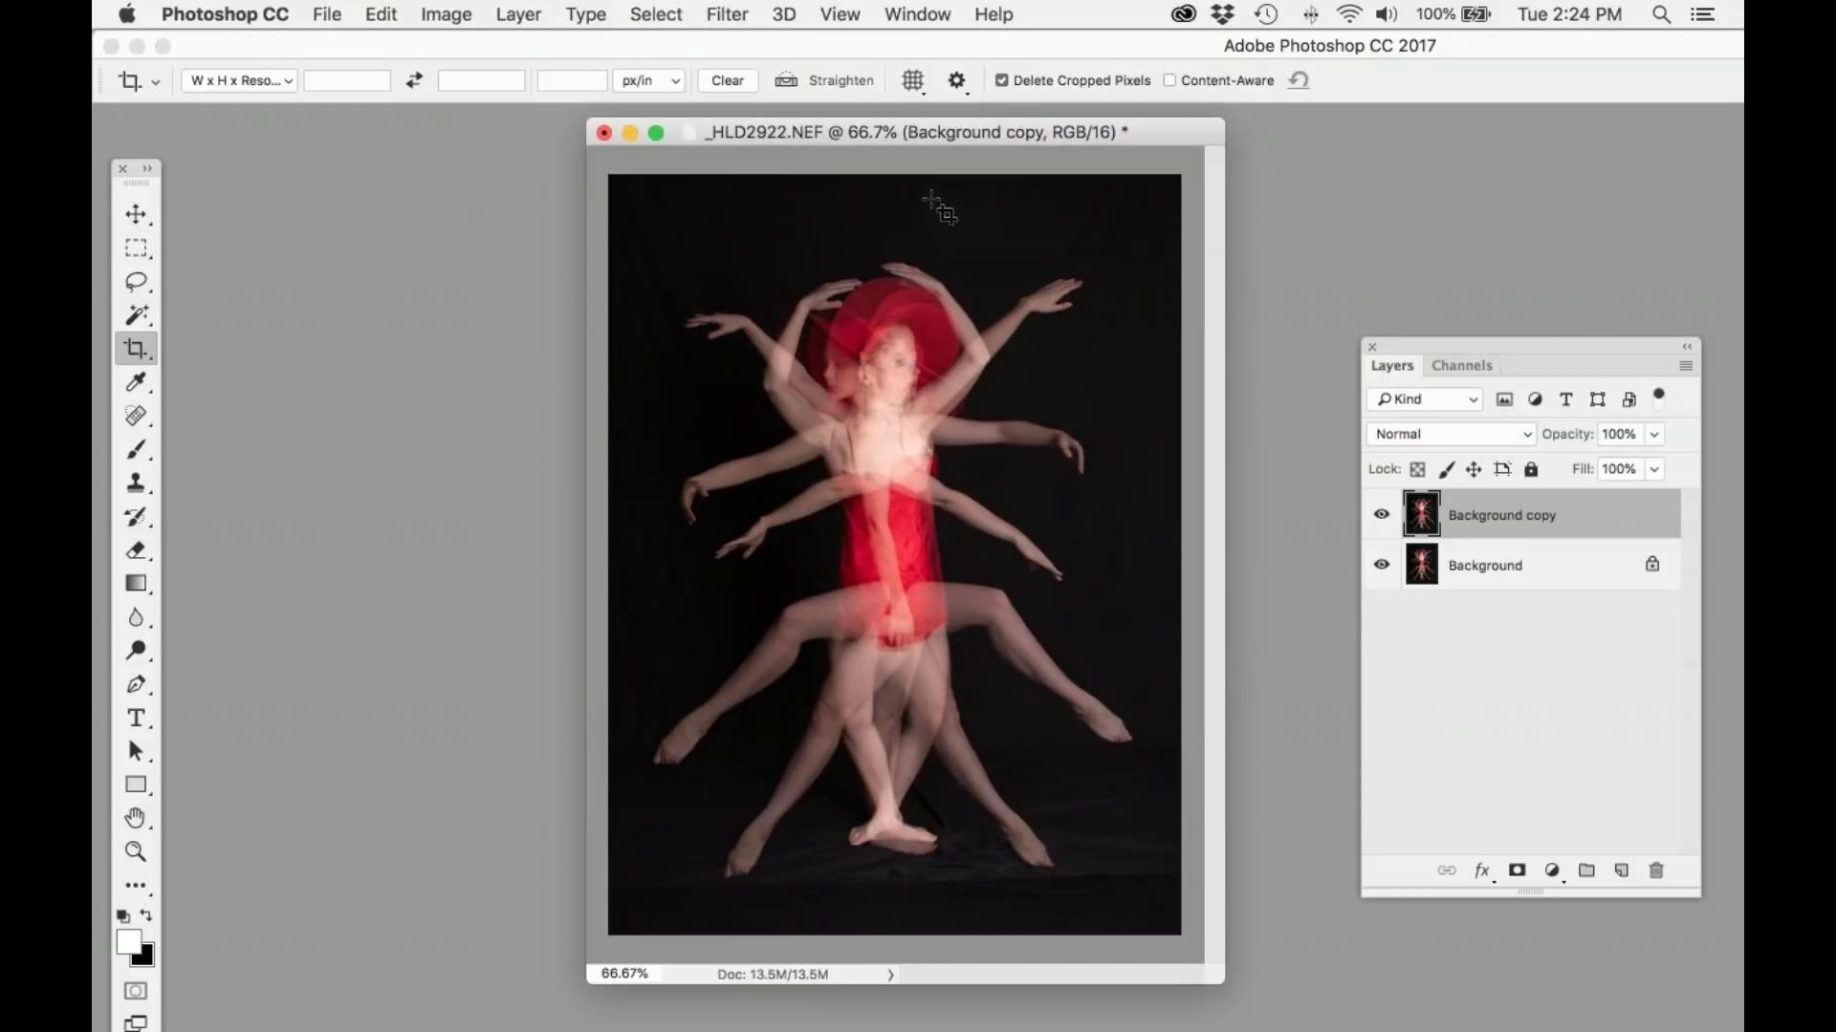
Step: Open the duplicate layer in Topaz Studio's Impression filter and sort the Impression effects A-Z
click(714, 11)
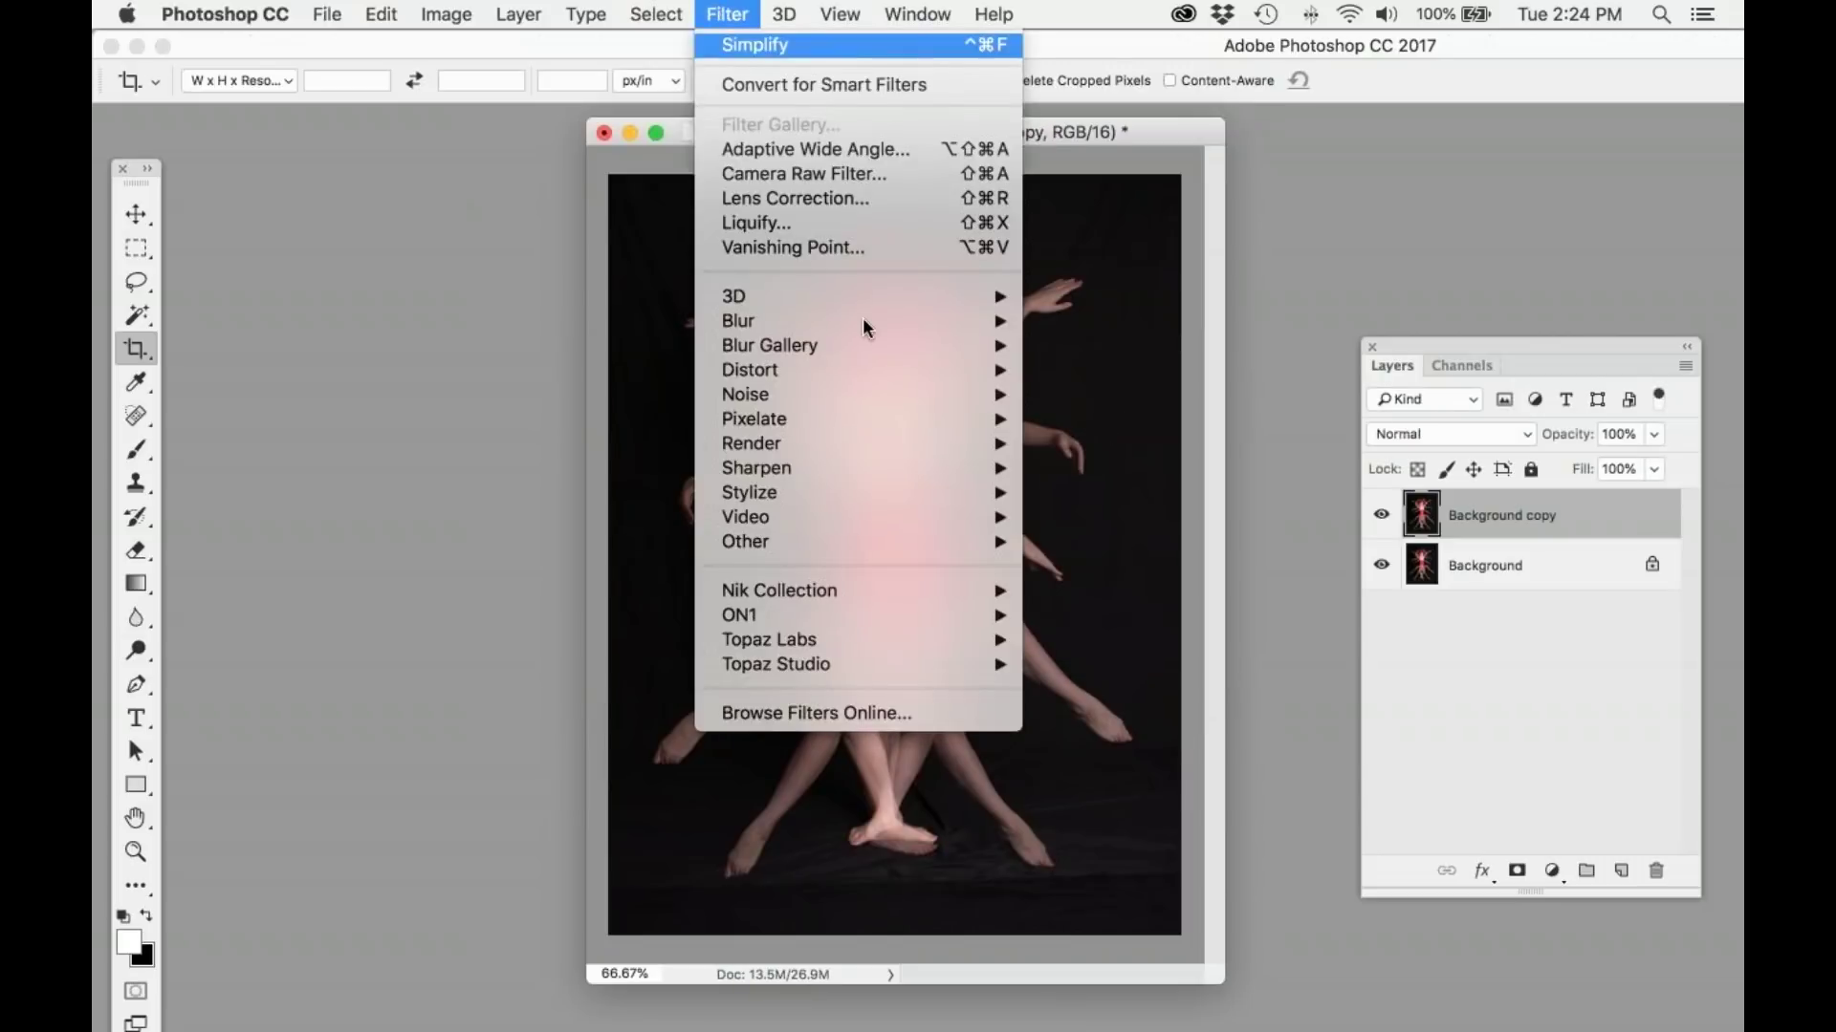
mouse_move(1002, 666)
click(1101, 739)
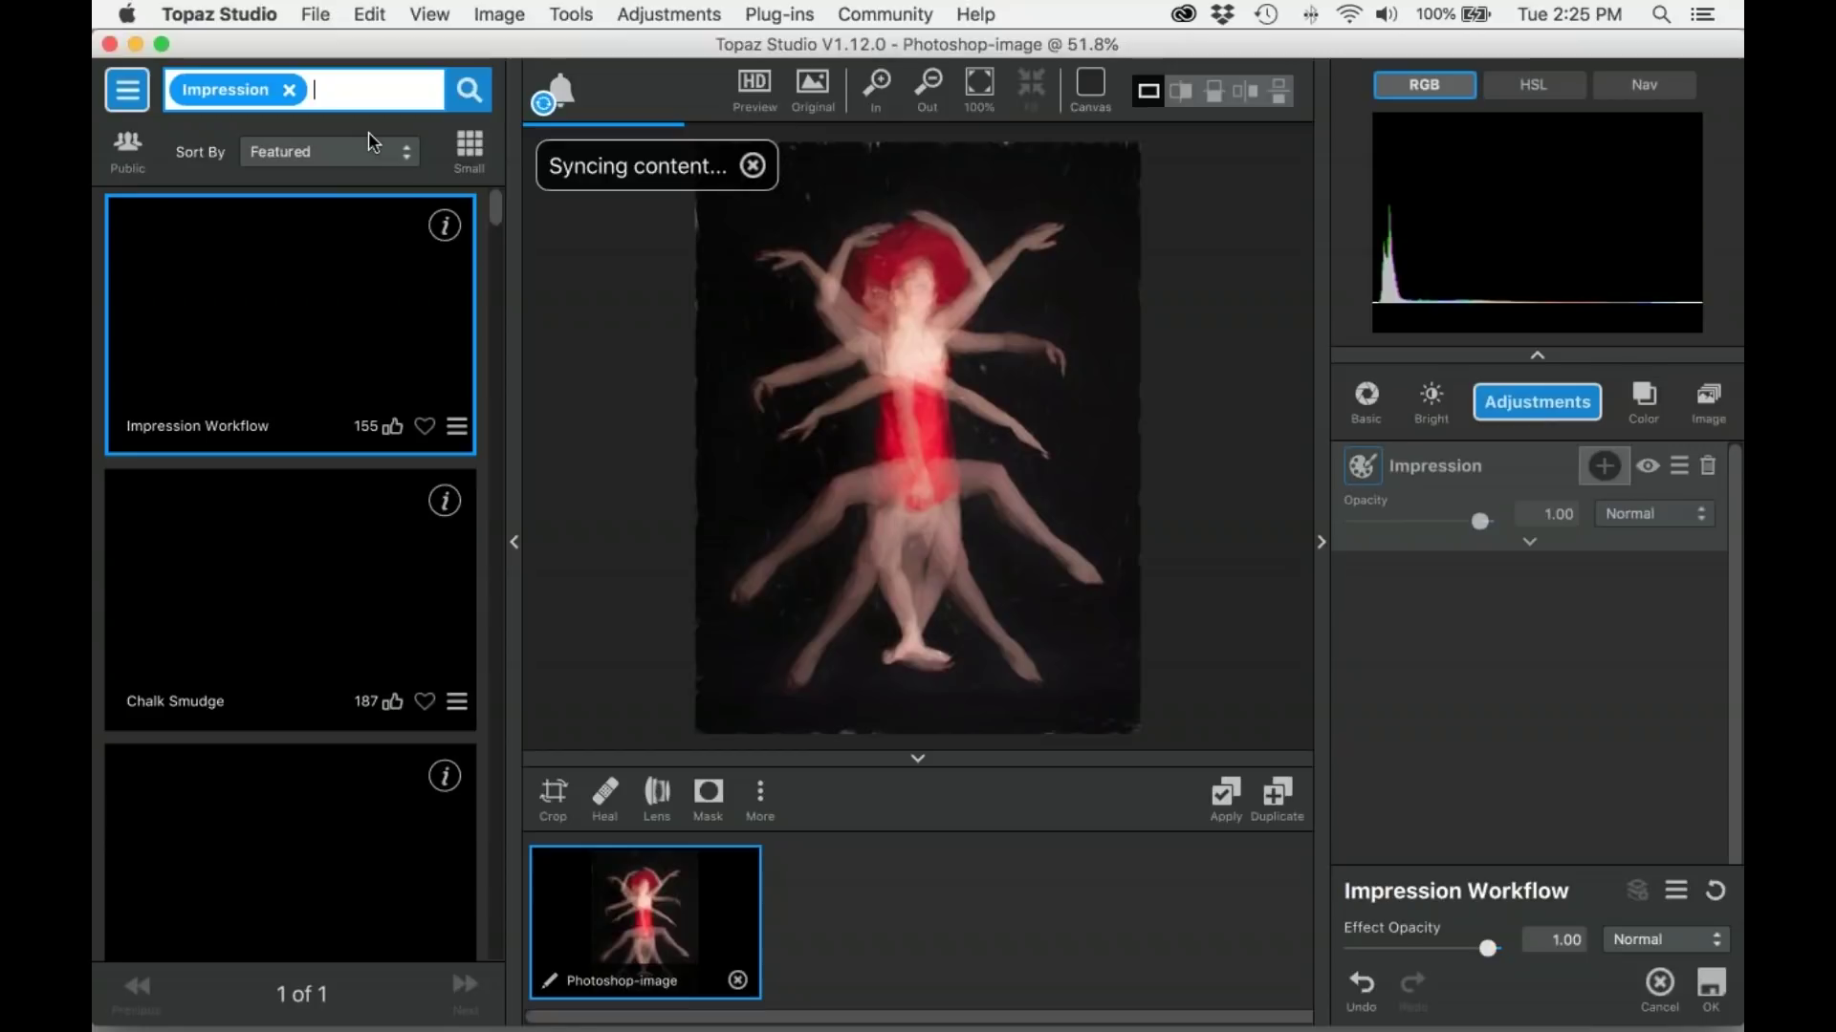
click(369, 135)
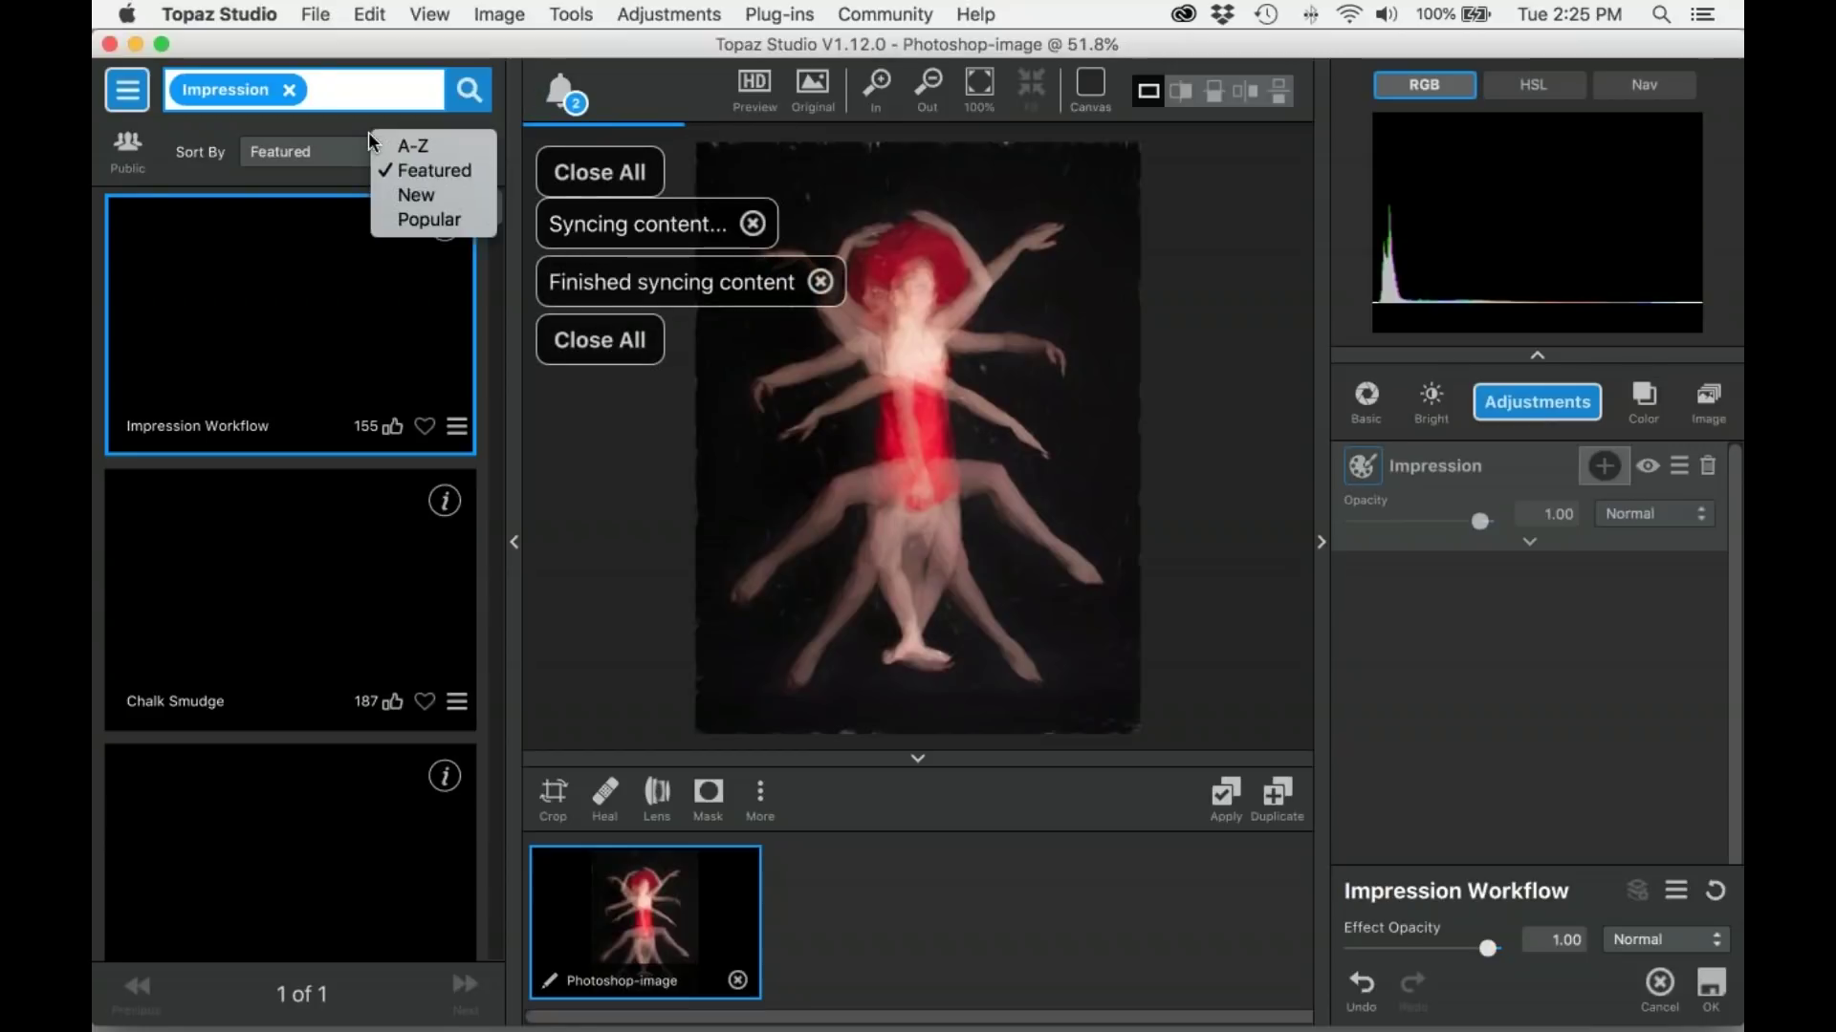
click(413, 147)
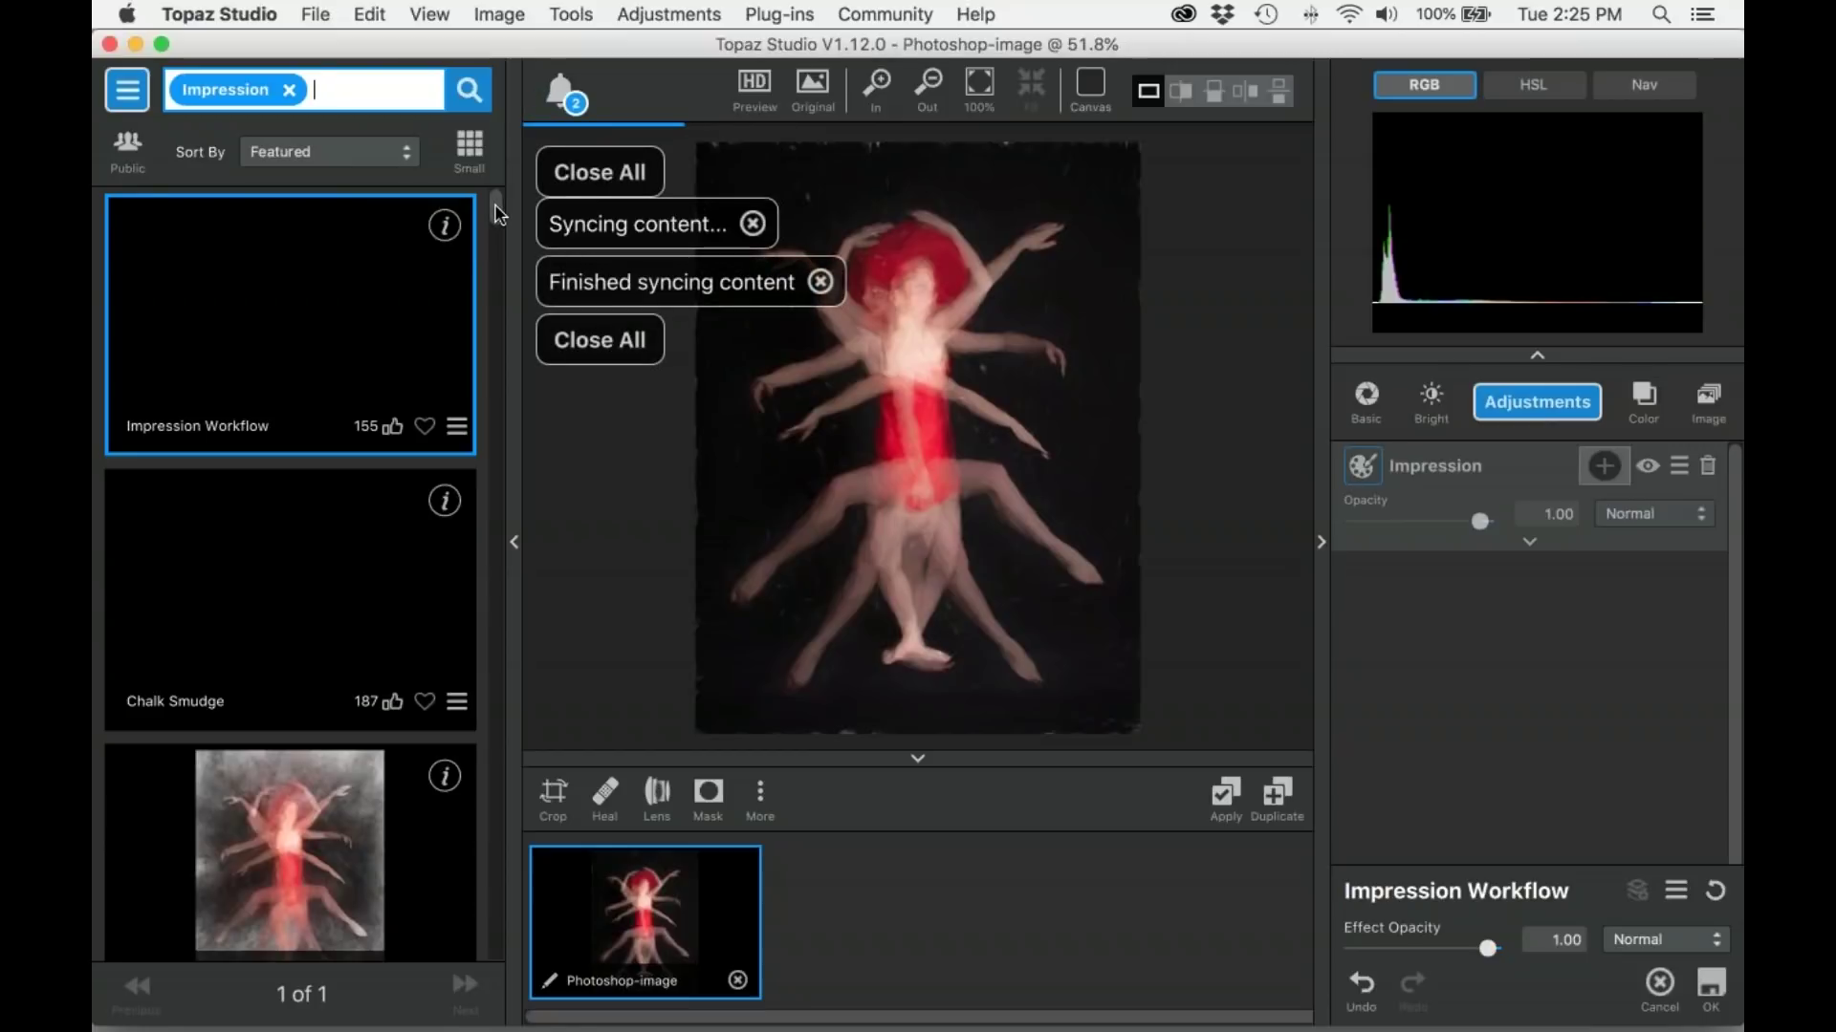
drag(496, 215, 484, 421)
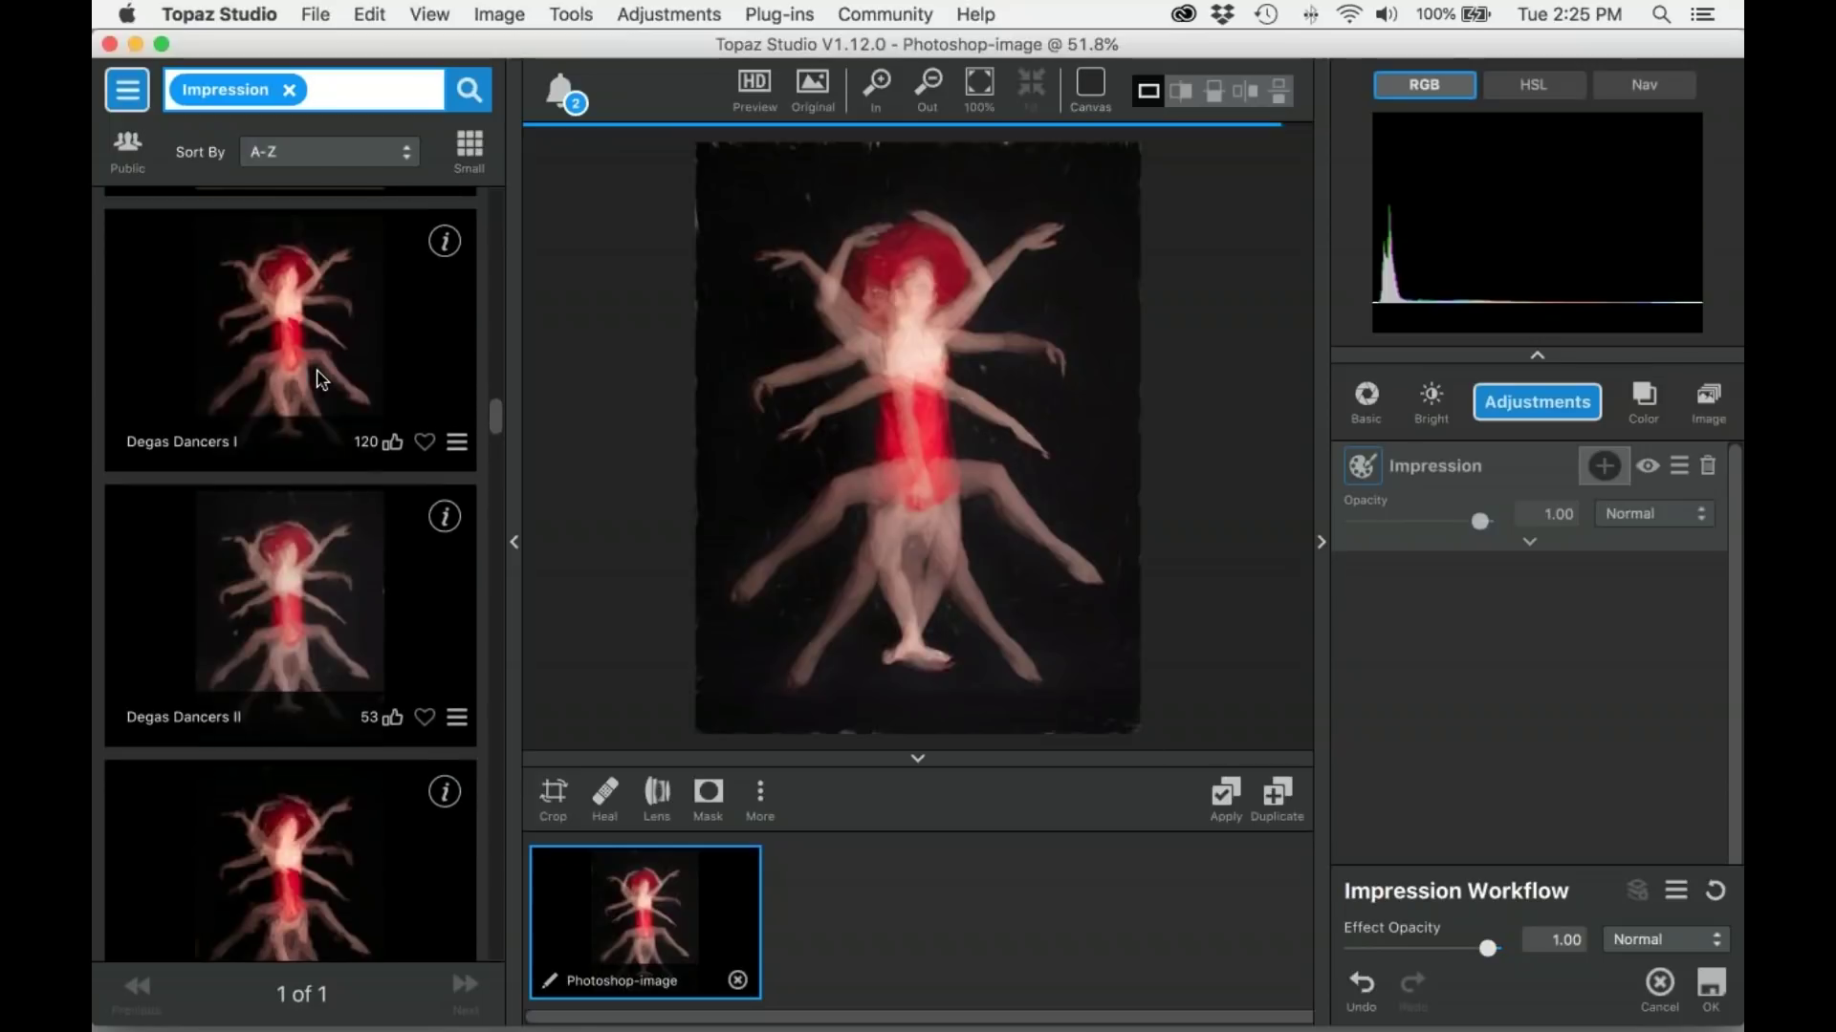
Step: Apply the Degas Dancers I effect to the image and return the result to Photoshop
click(318, 380)
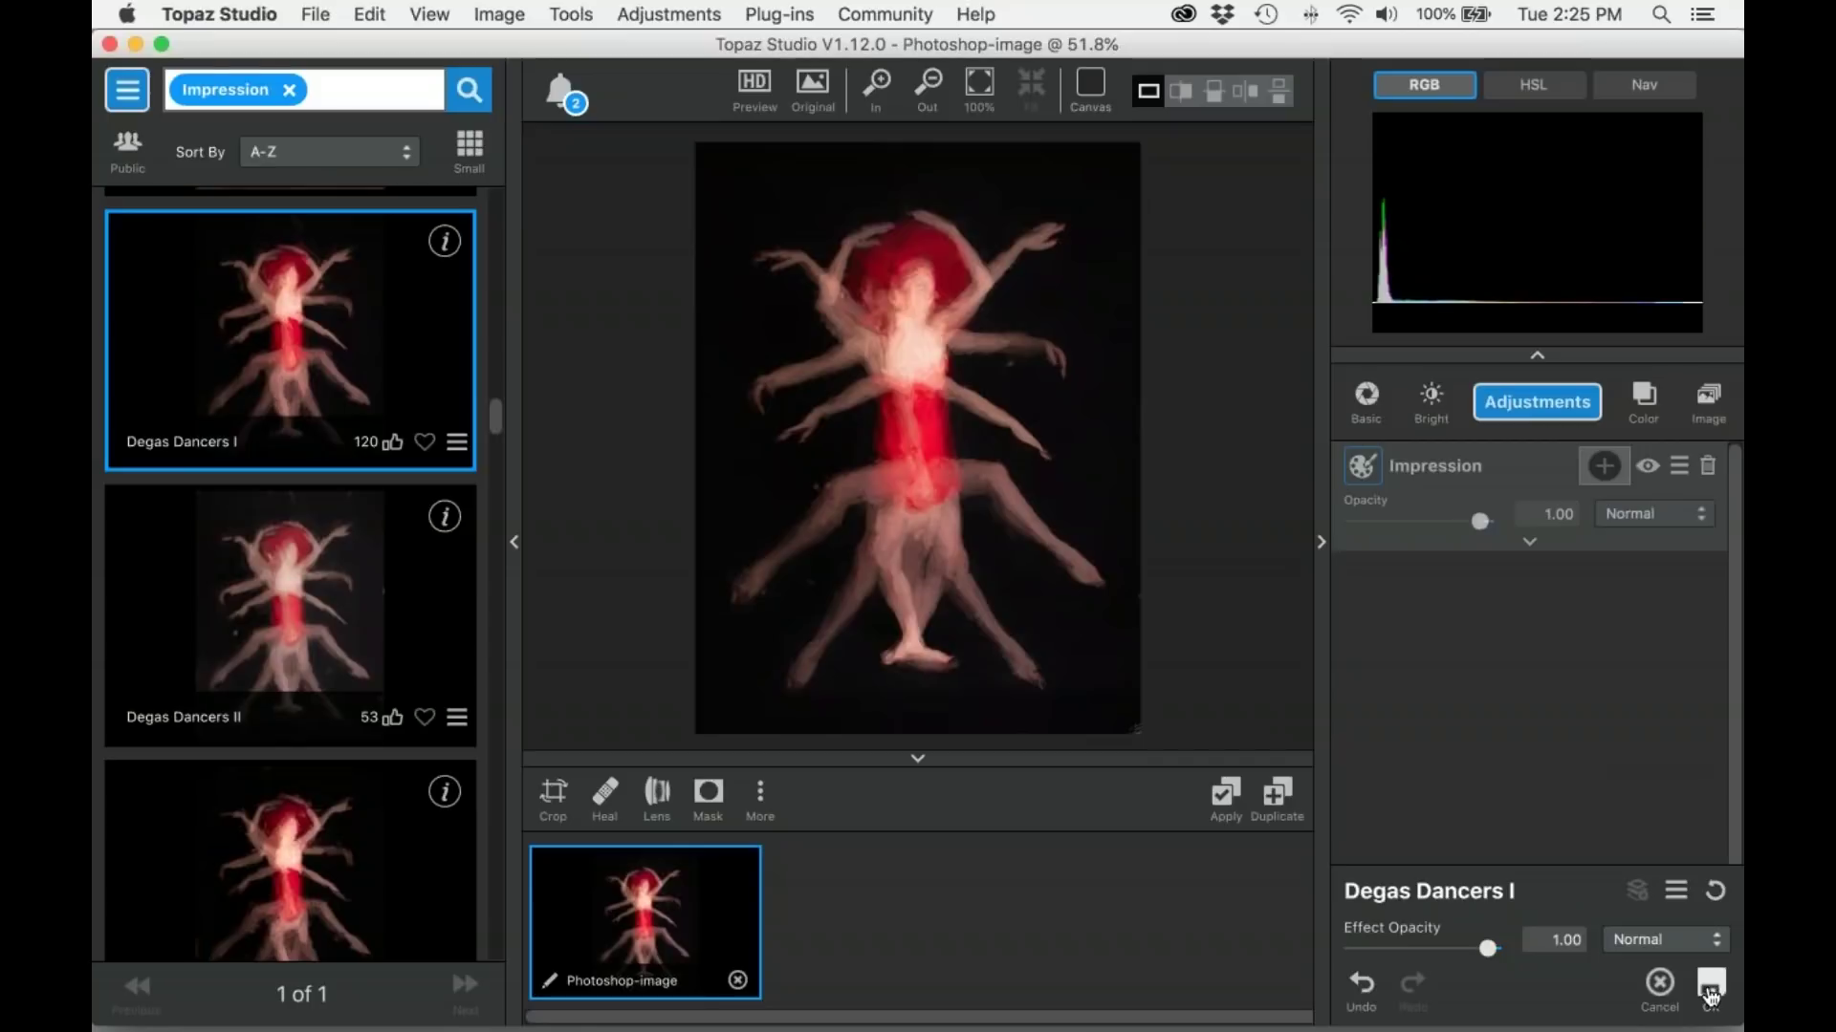
click(1712, 995)
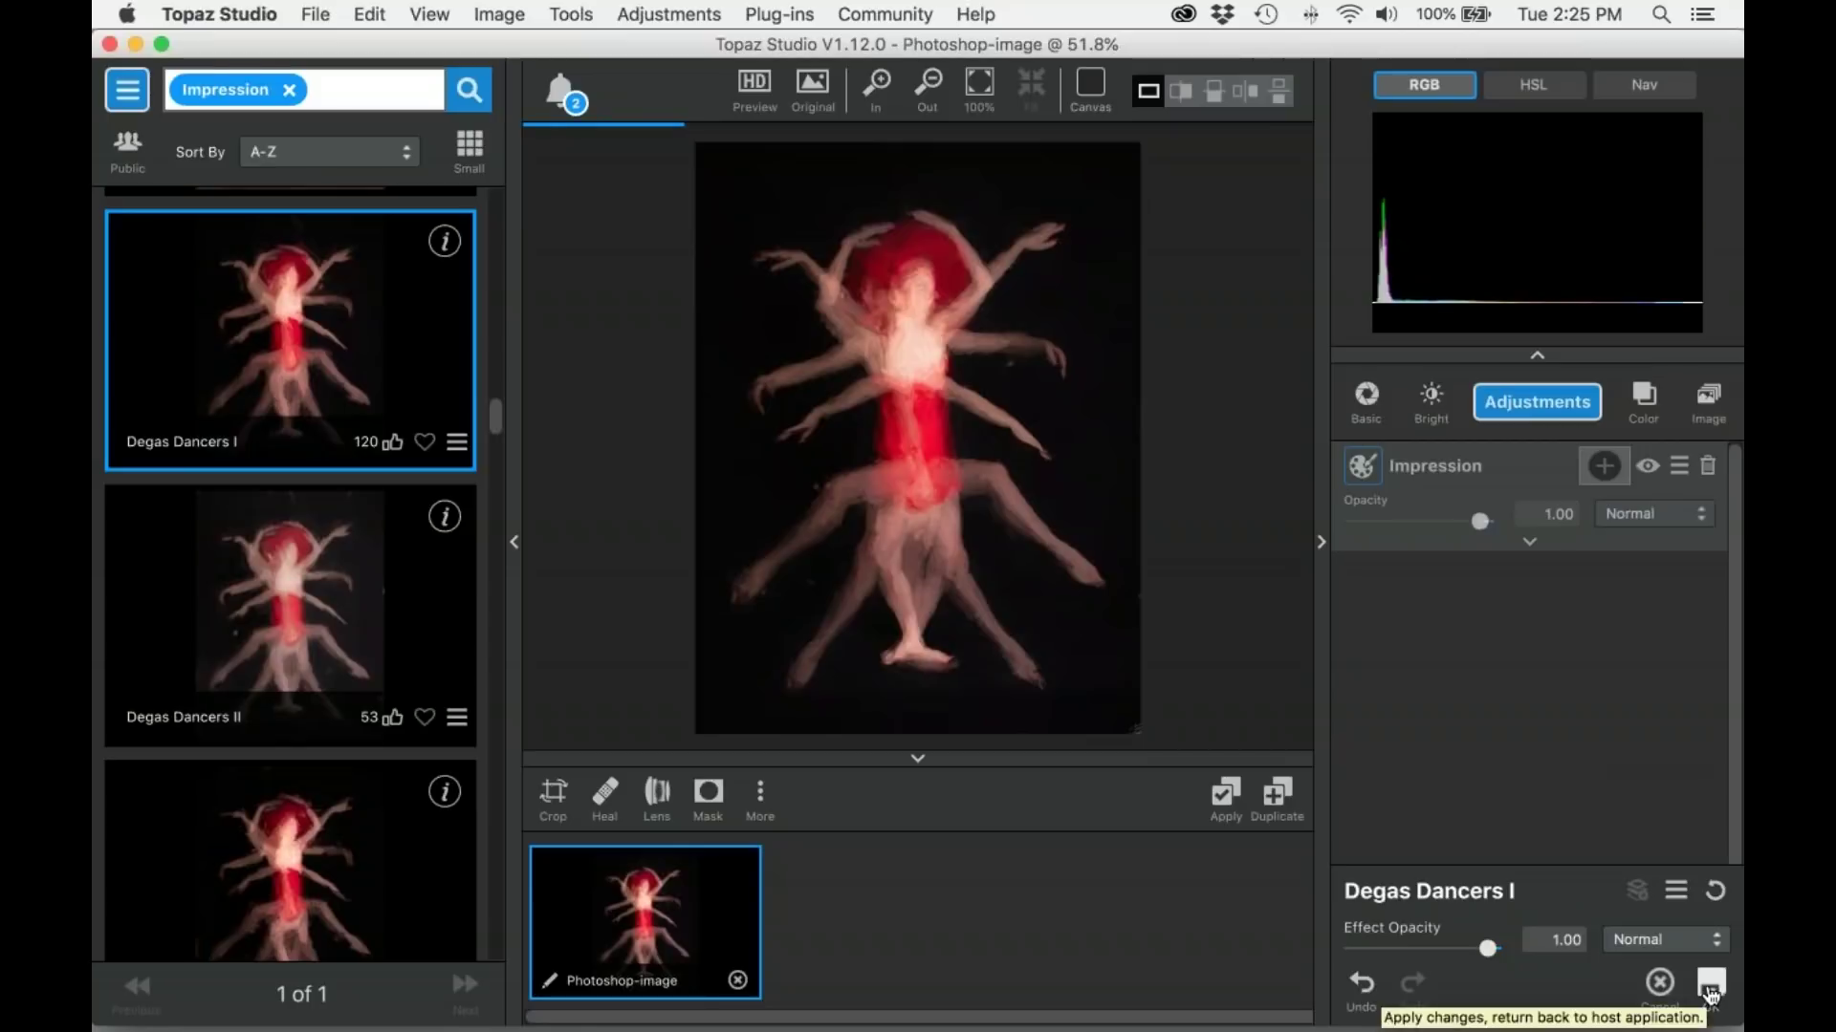
click(1711, 990)
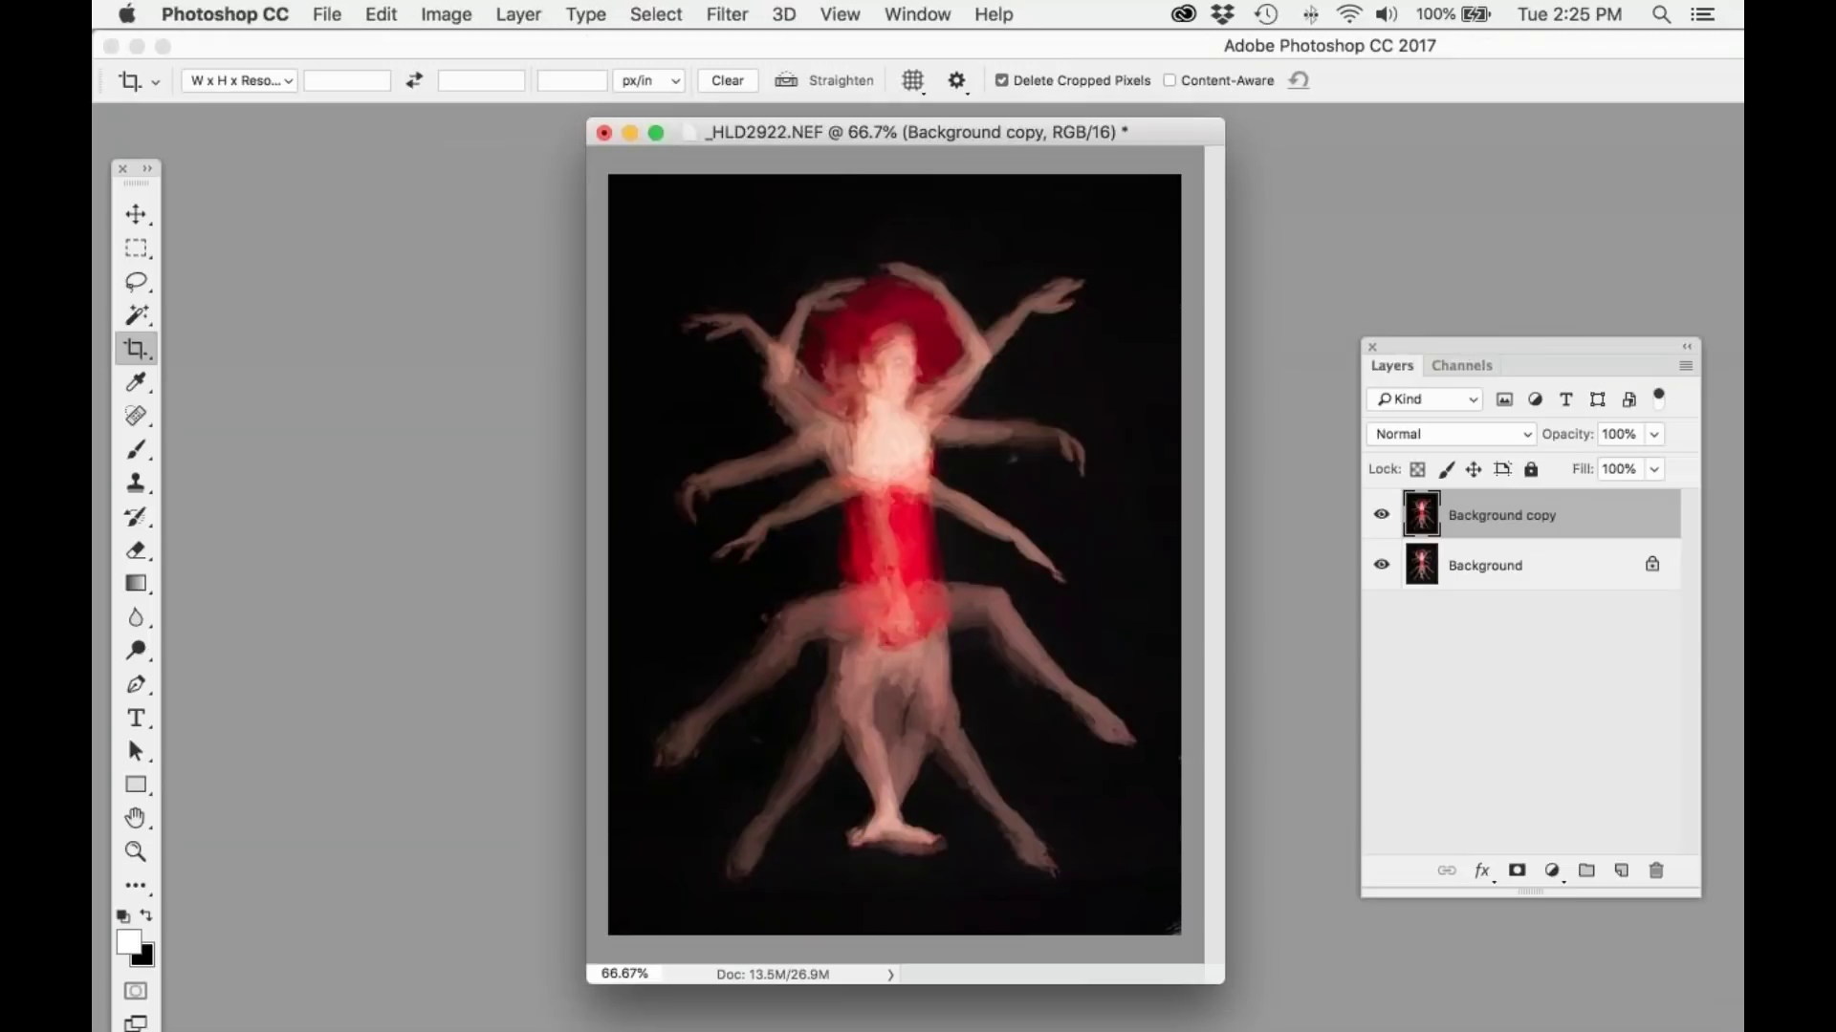
Step: Rename the "Background copy" layer to "degas dancers"
double_click(1494, 517)
text(degas dancers)
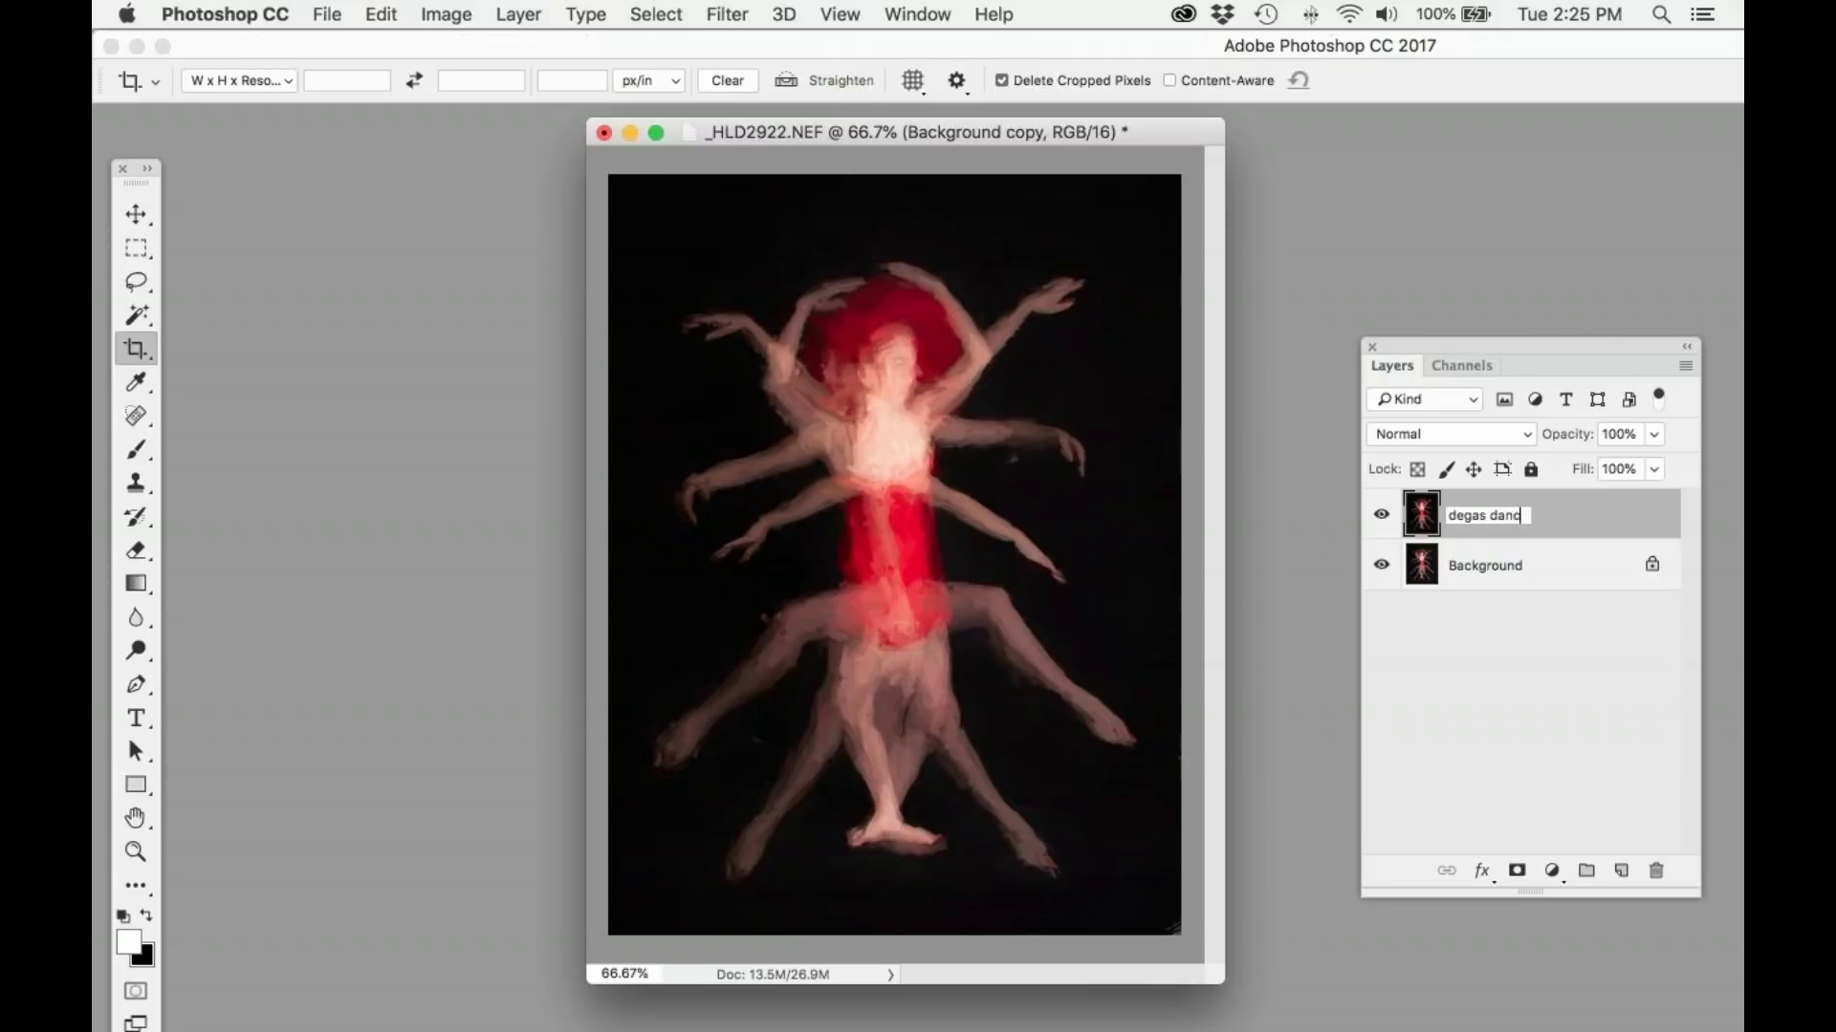
key(Return)
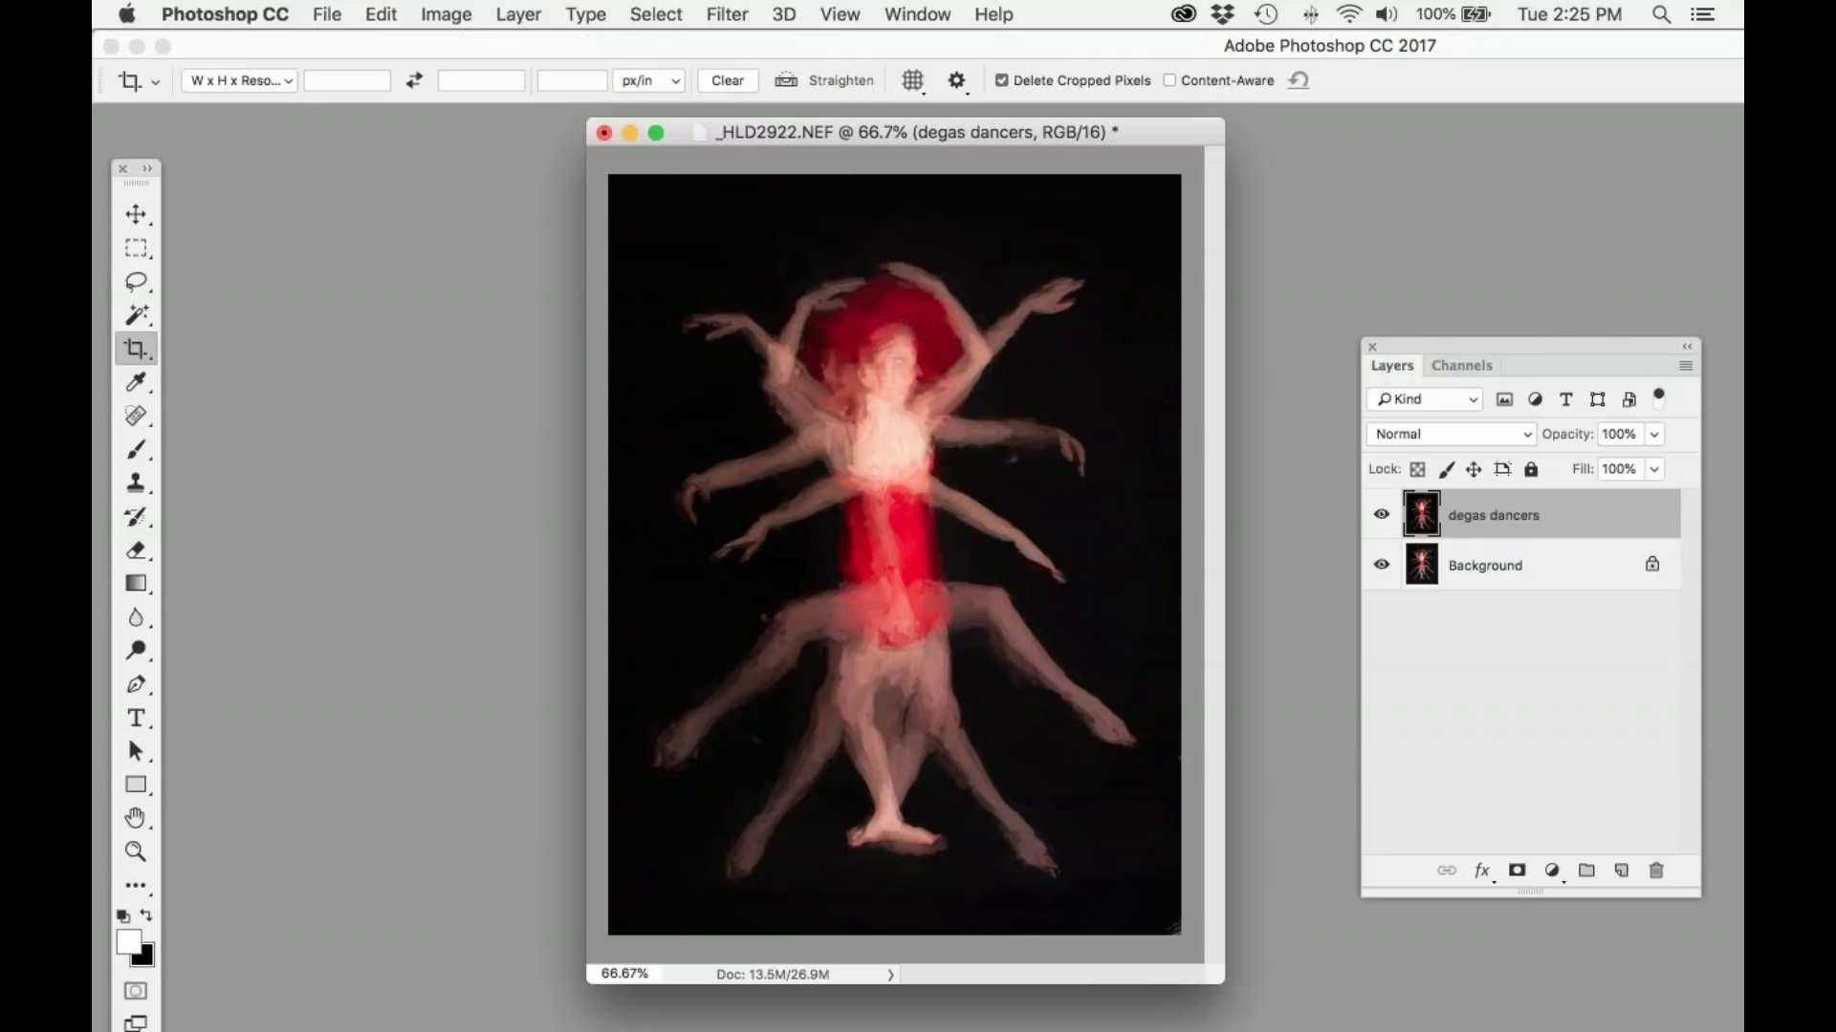
Step: Add a Reveal All layer mask to the "degas dancers" layer
key(super+1)
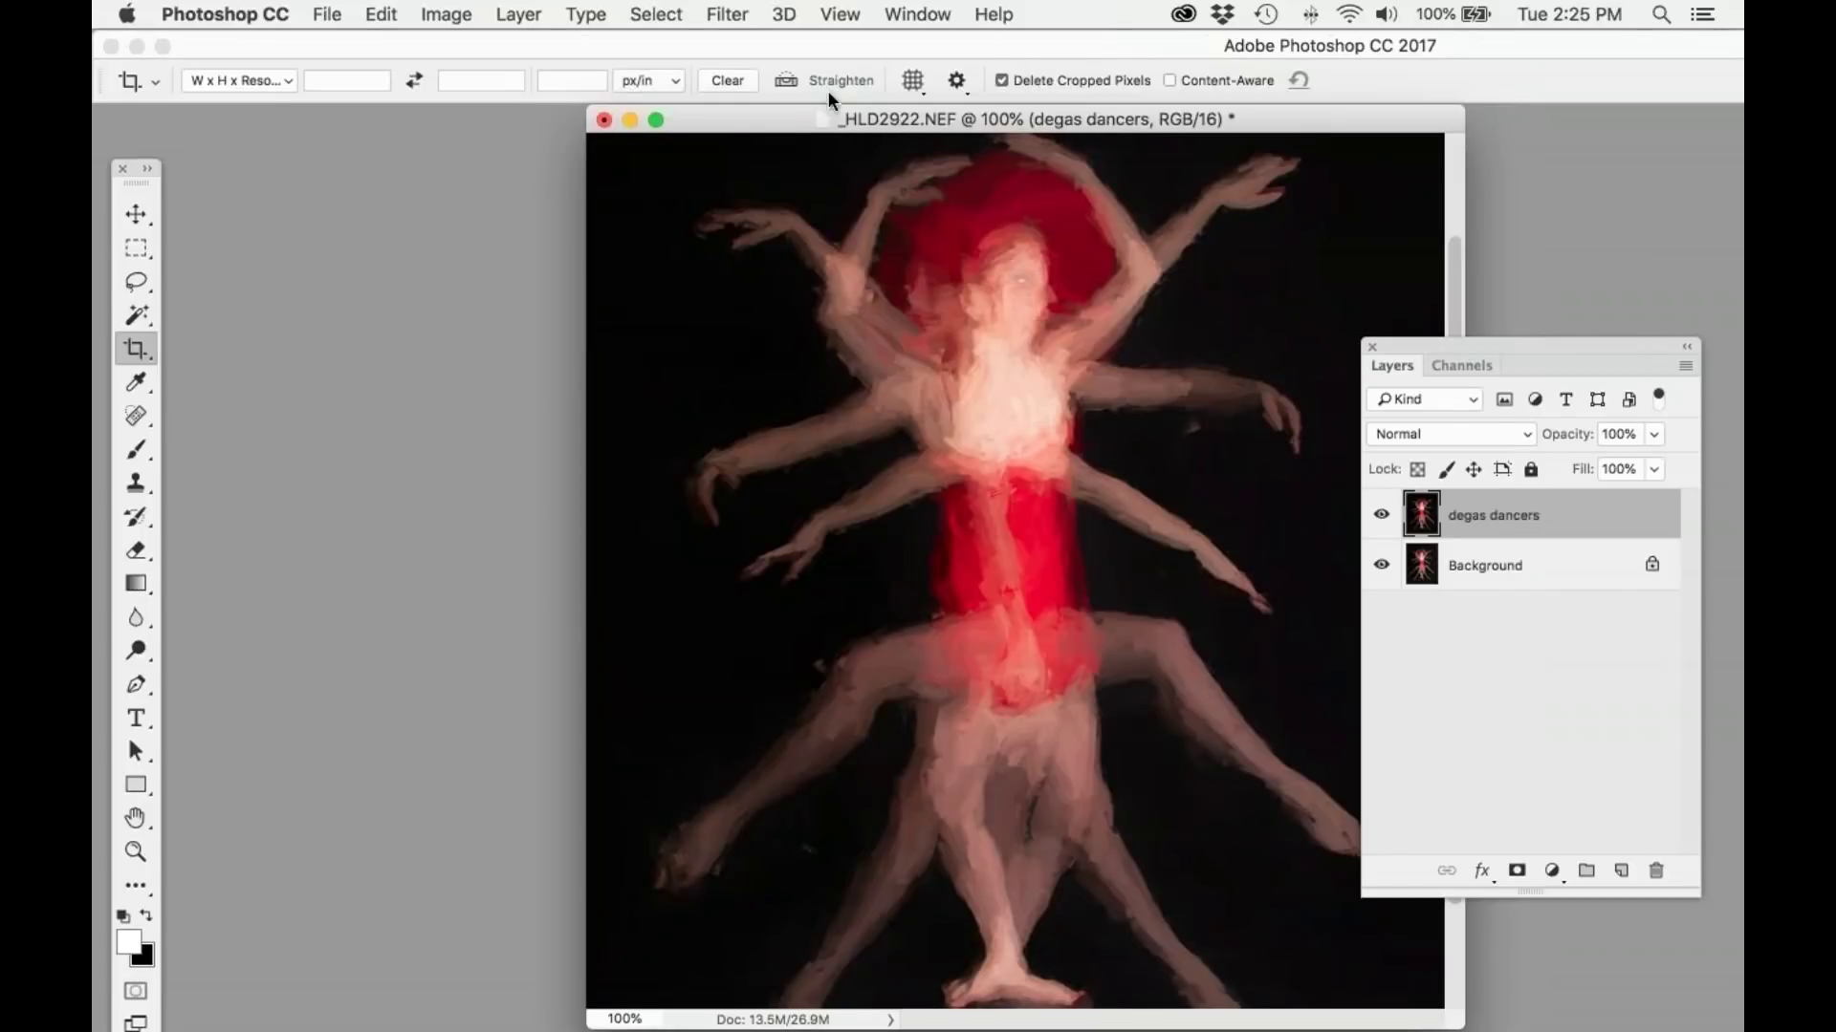
drag(780, 115, 629, 218)
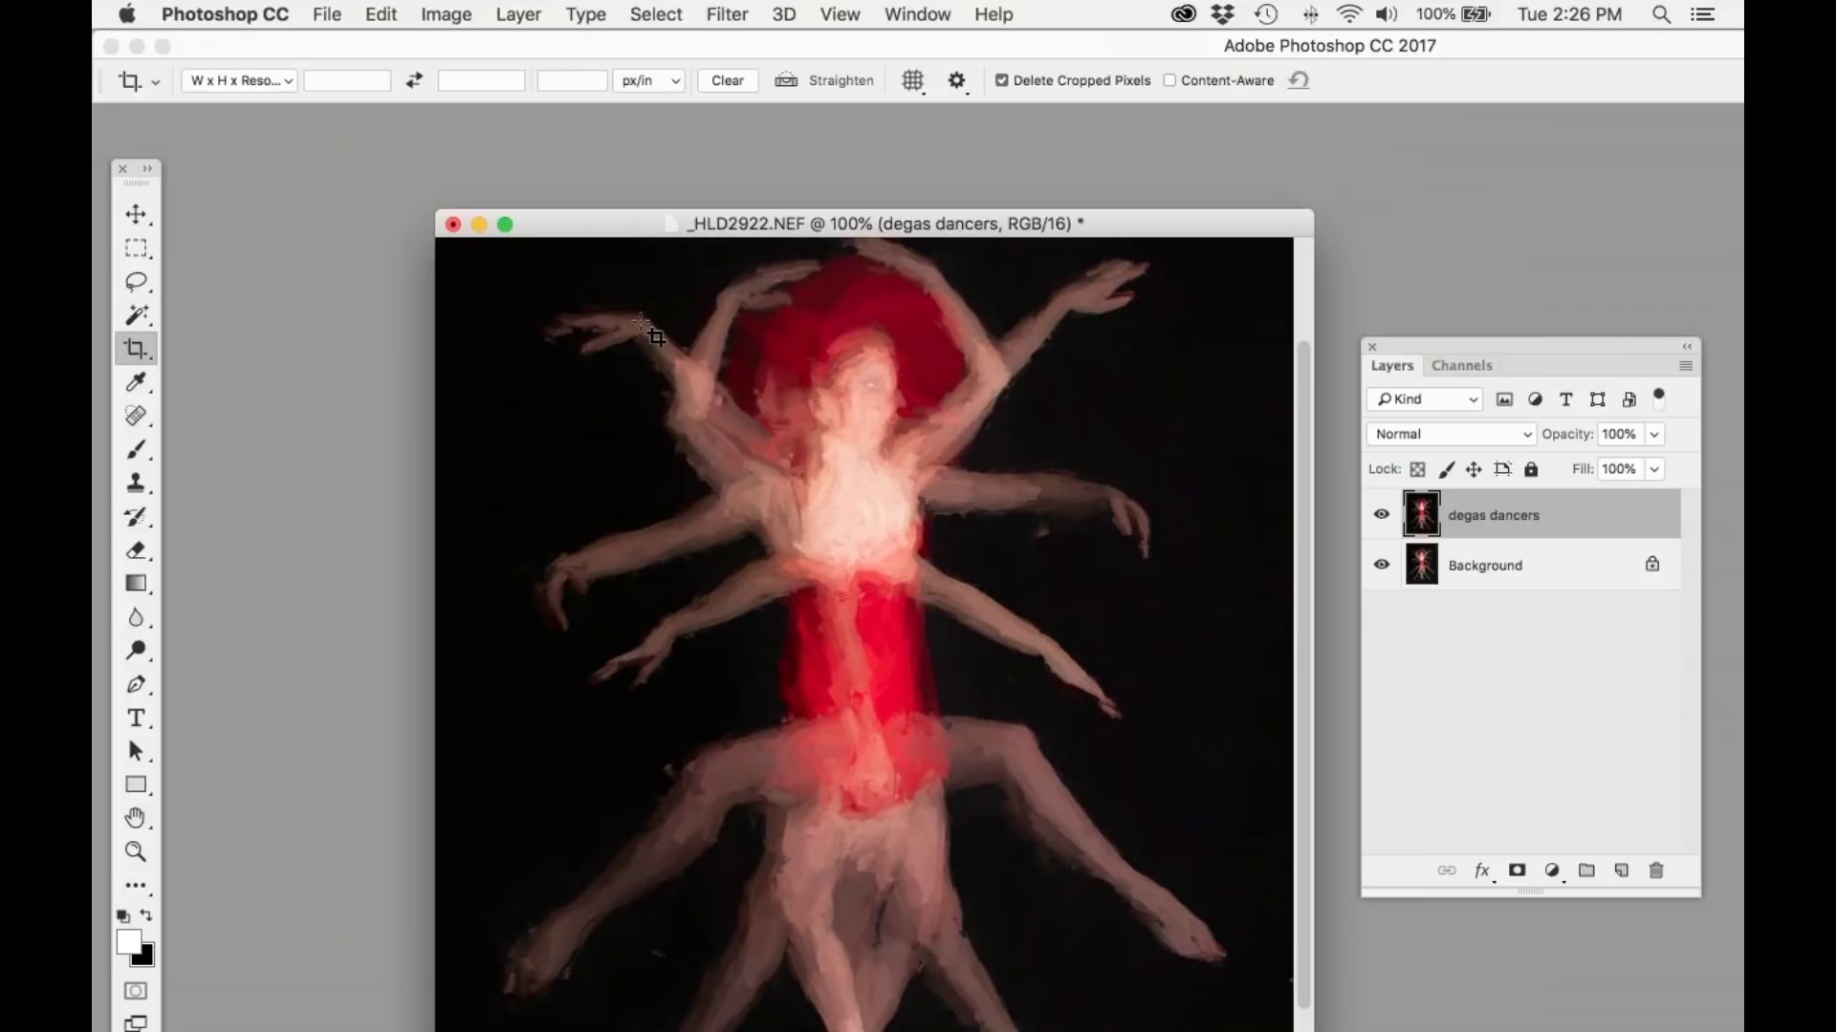
click(451, 15)
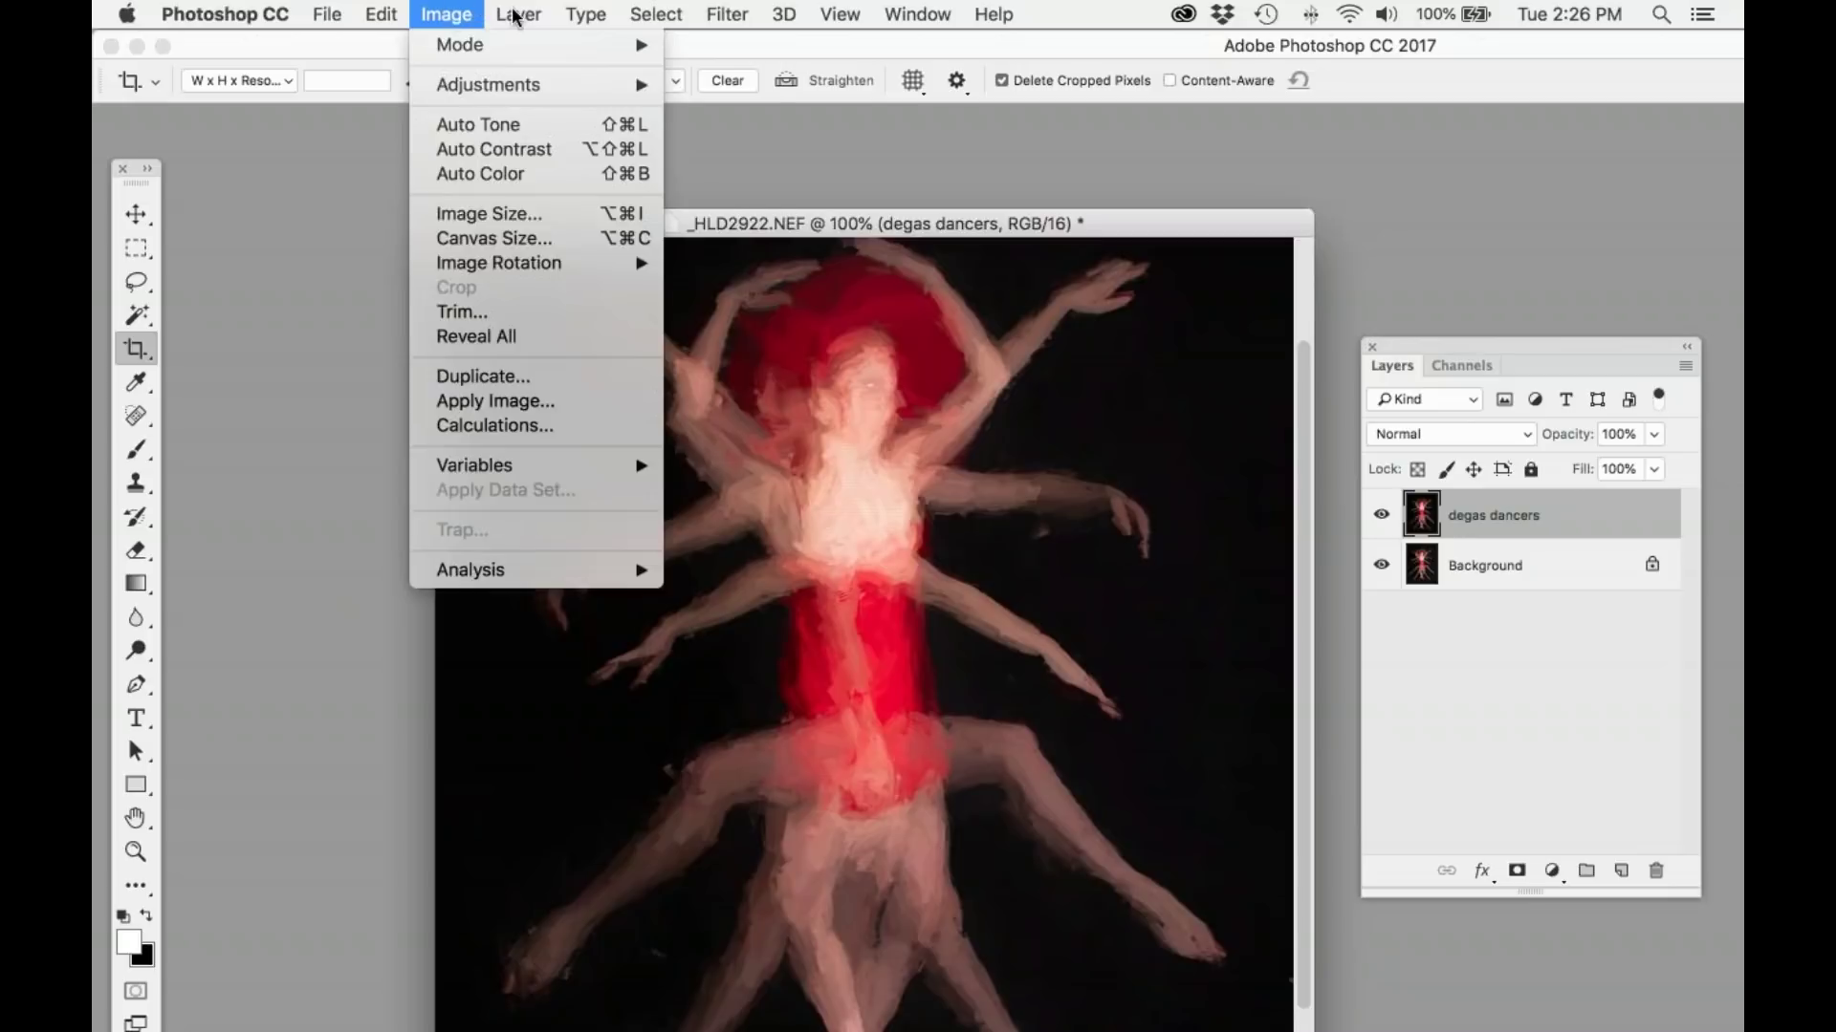
mouse_move(517, 17)
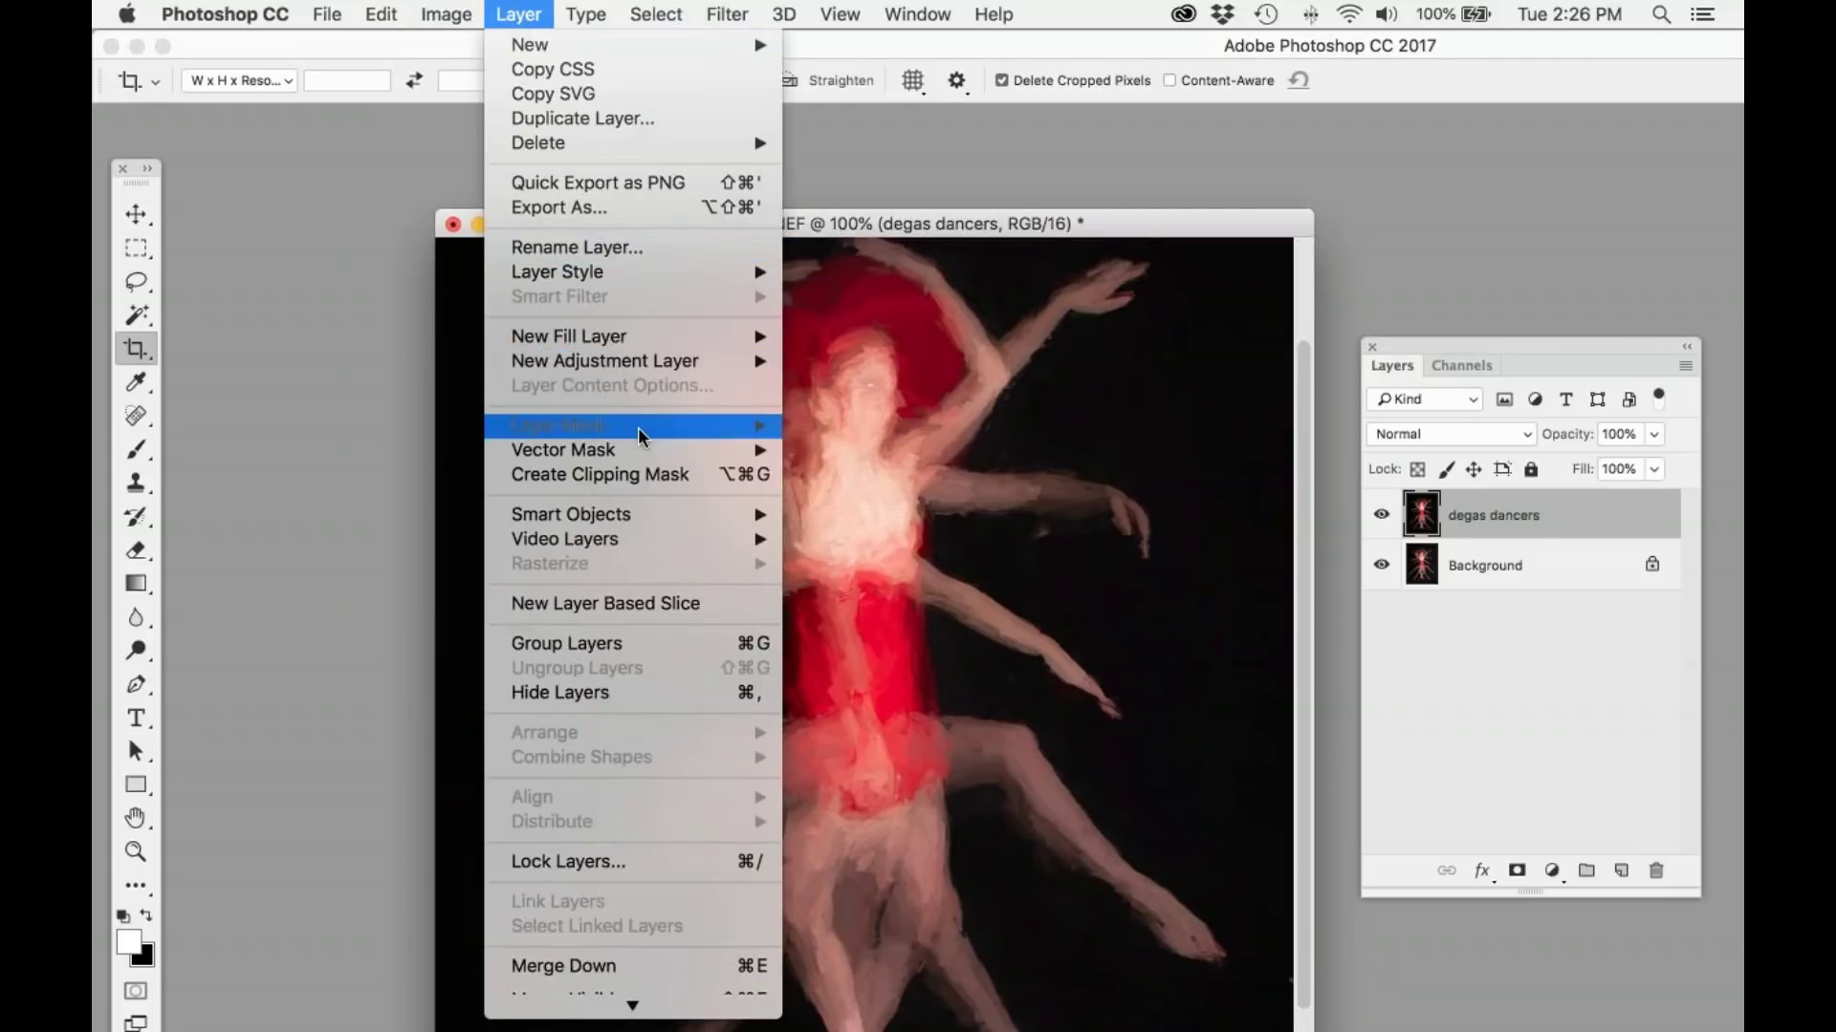
mouse_move(639, 427)
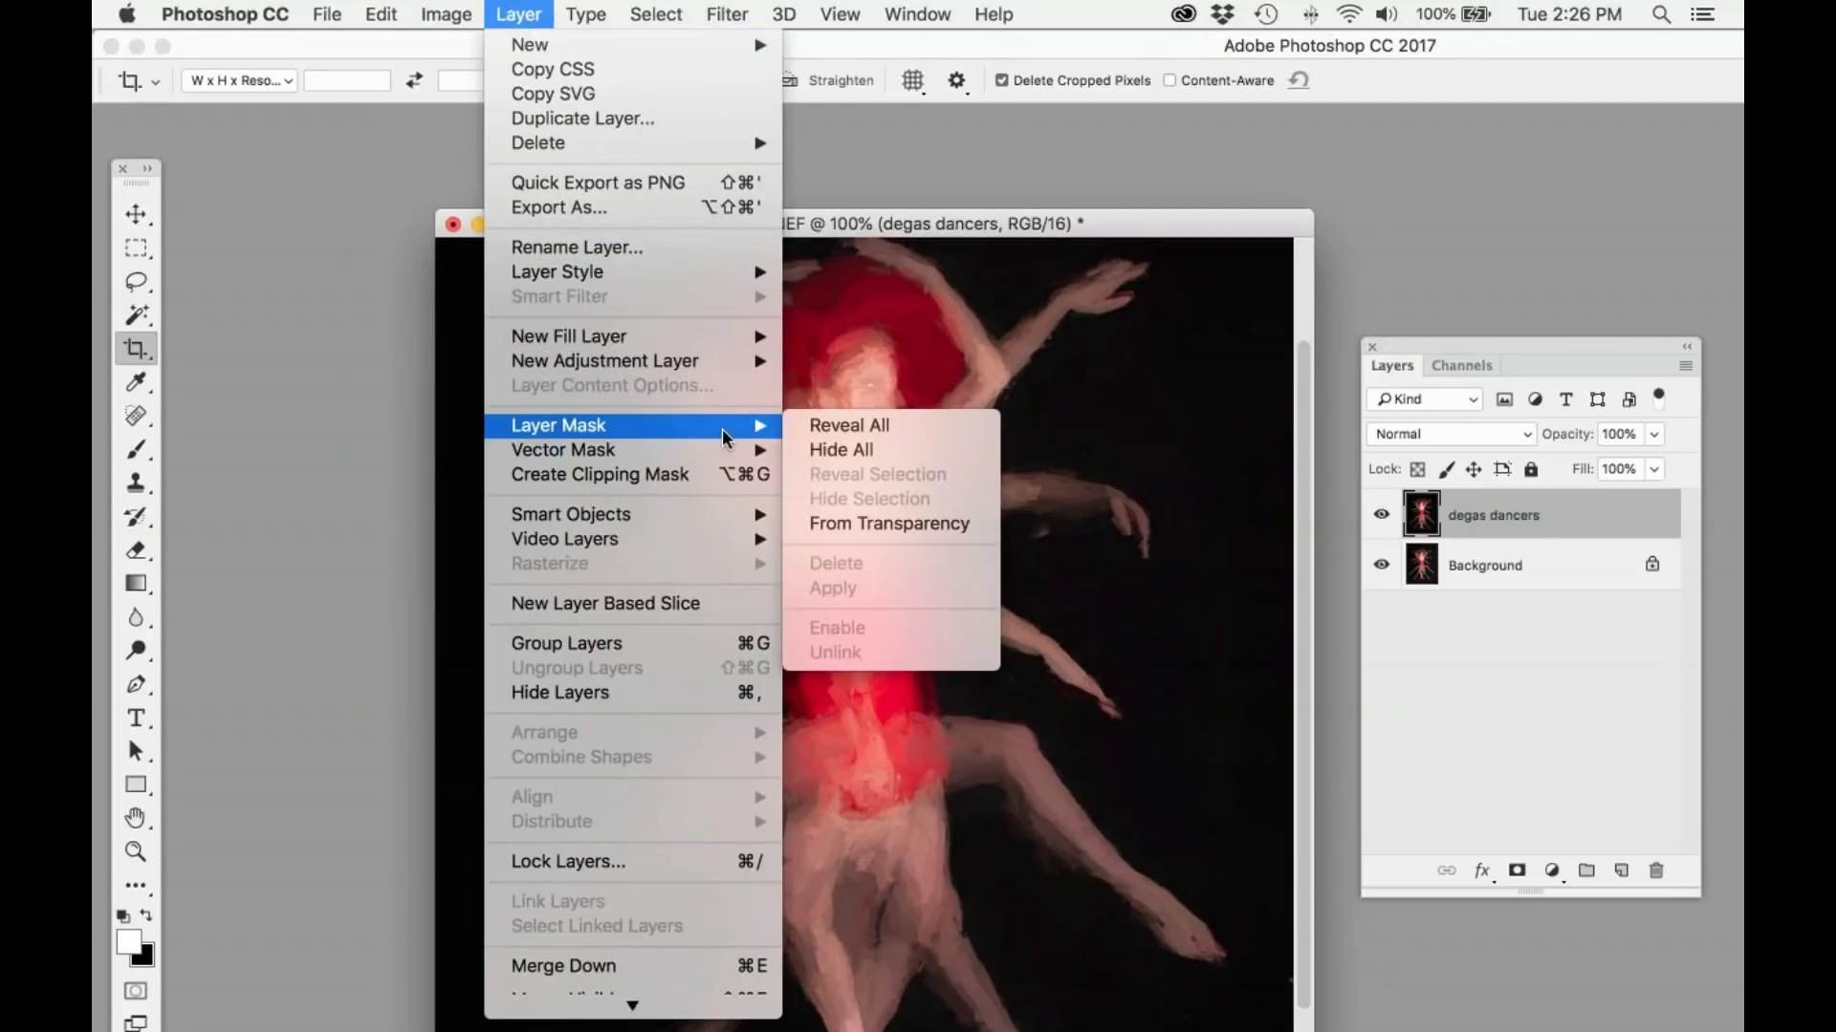
click(856, 430)
Step: Paint black on the "degas dancers" mask over the dancer's face with the brush at 70% opacity
click(135, 457)
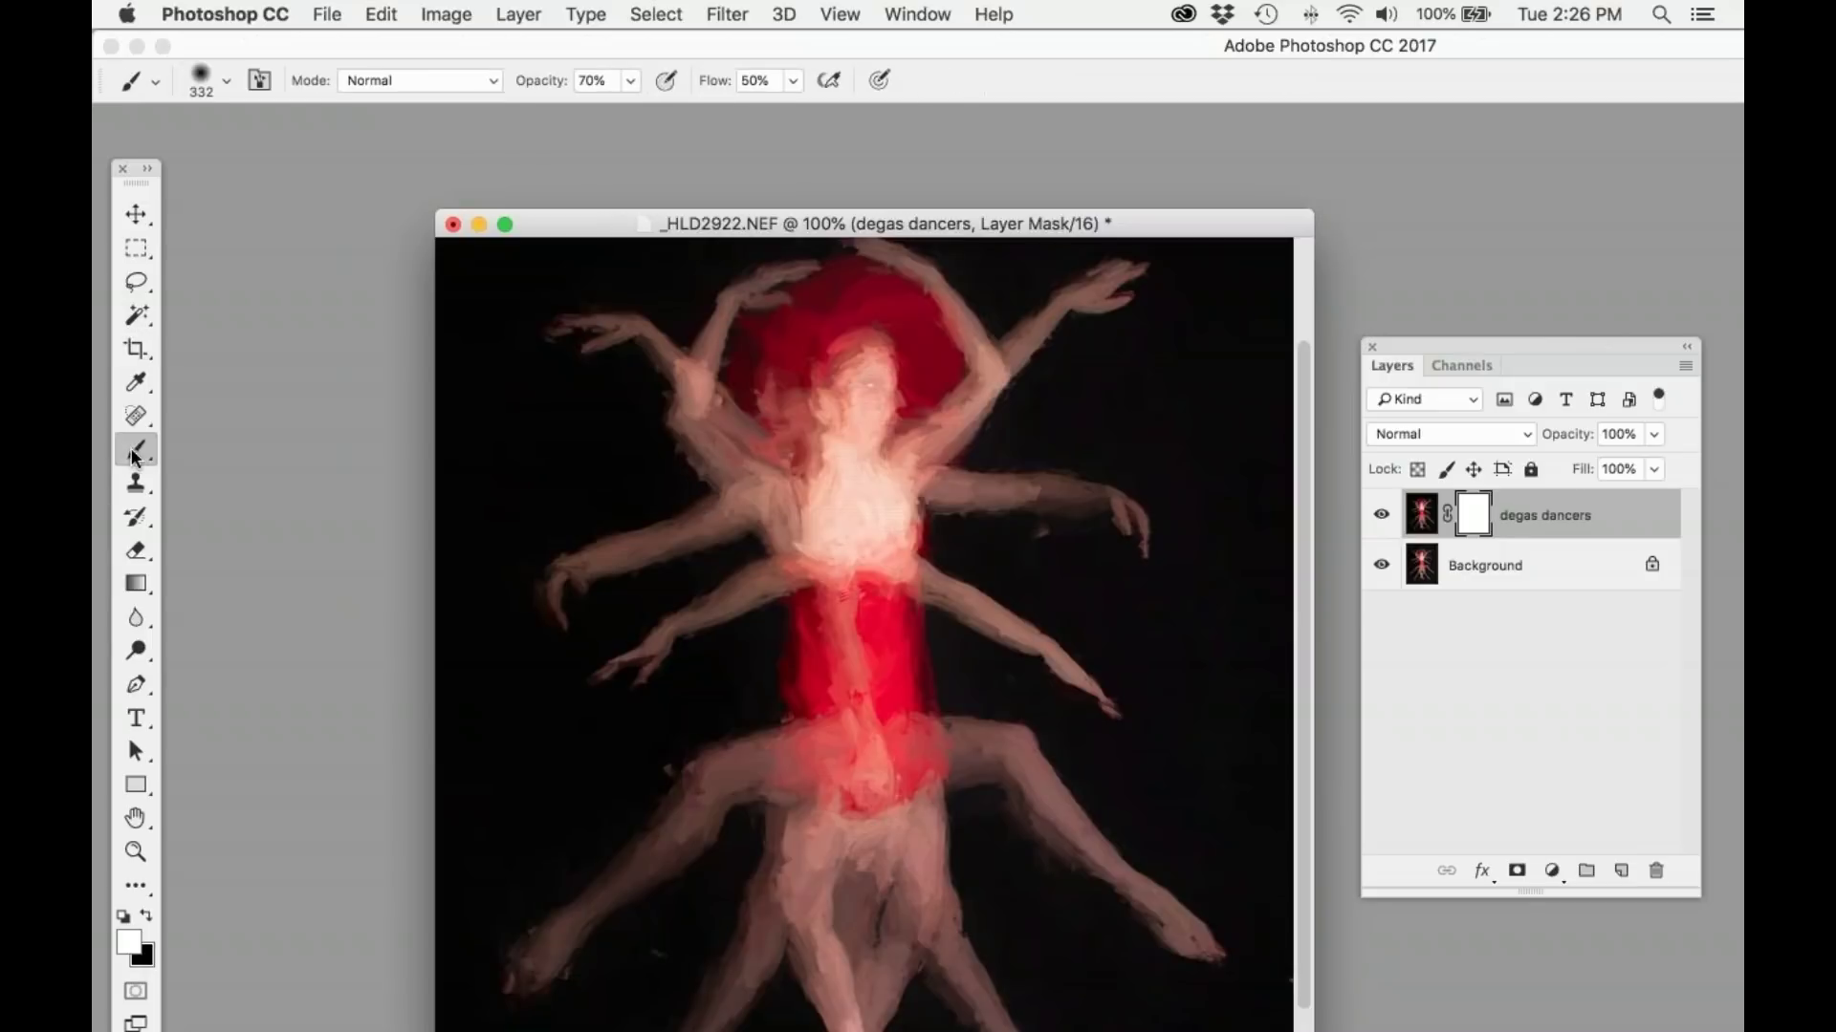
click(143, 917)
mouse_move(822, 430)
mouse_down()
mouse_move(840, 491)
mouse_move(861, 449)
mouse_up()
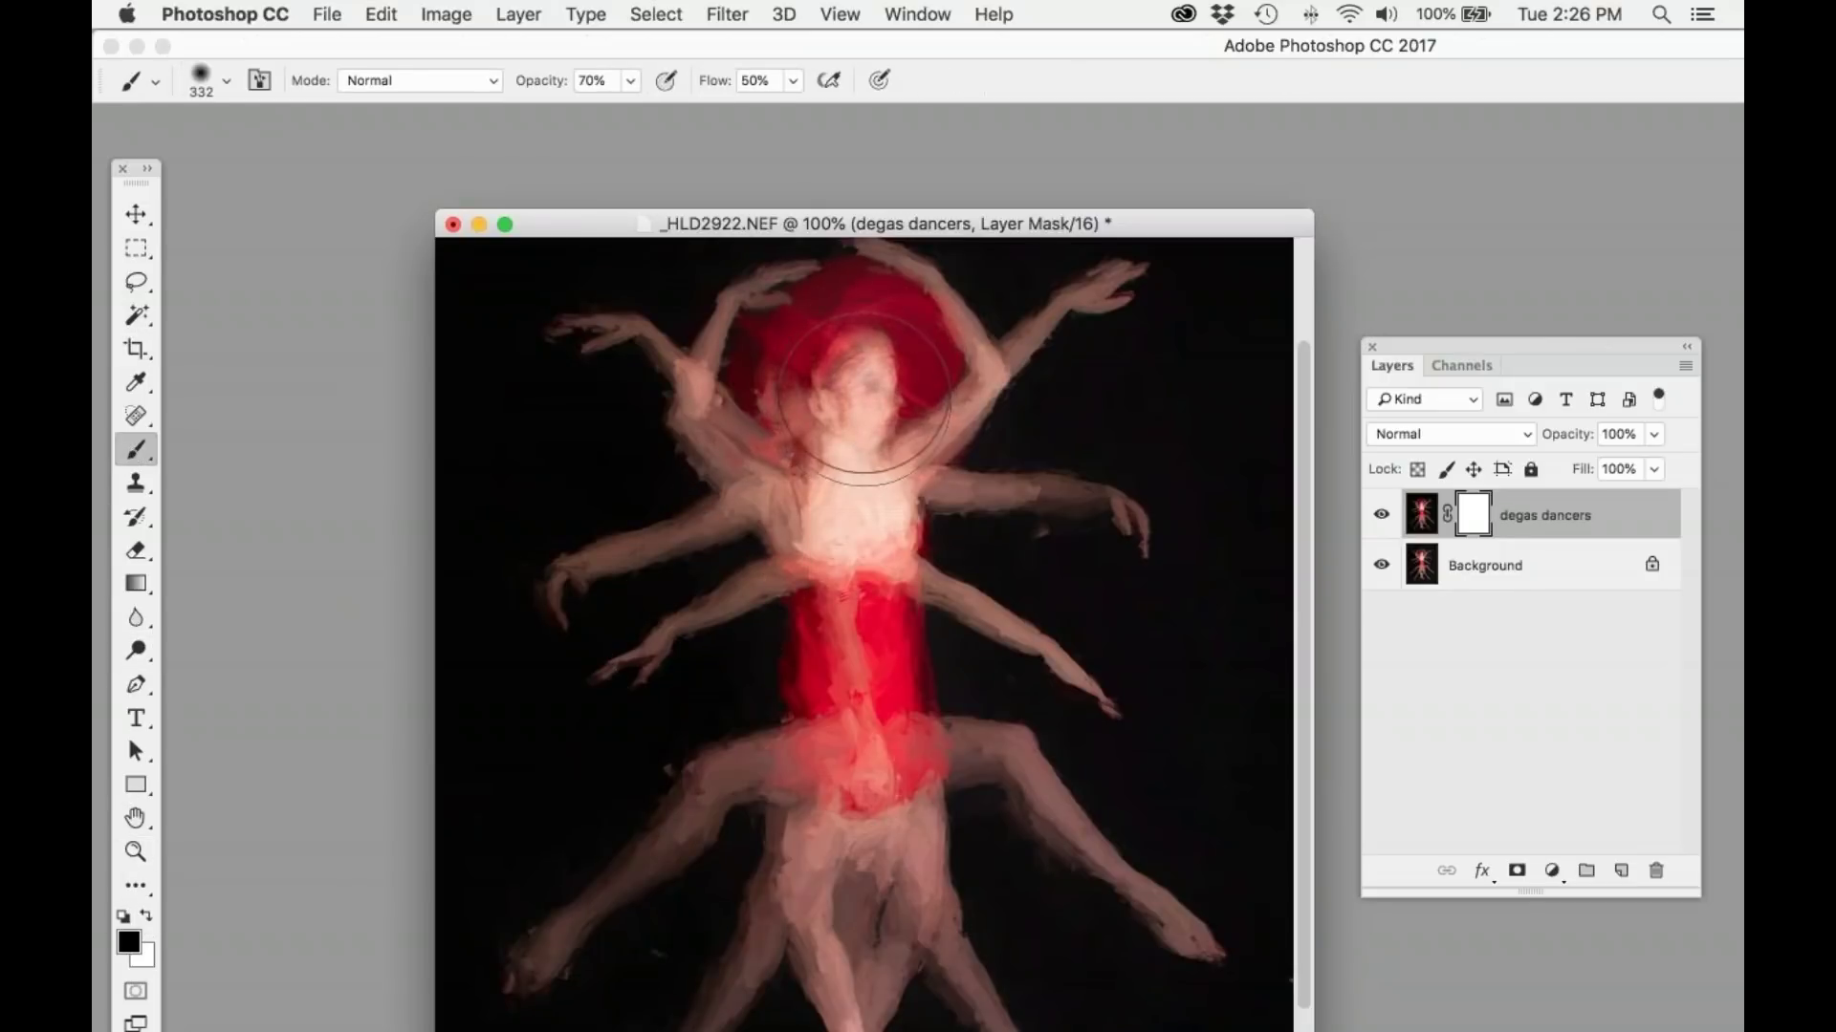
Step: Paint black on the "degas dancers" mask over the dancer's face with a 169 px brush at 100% opacity
click(631, 80)
drag(631, 111, 734, 123)
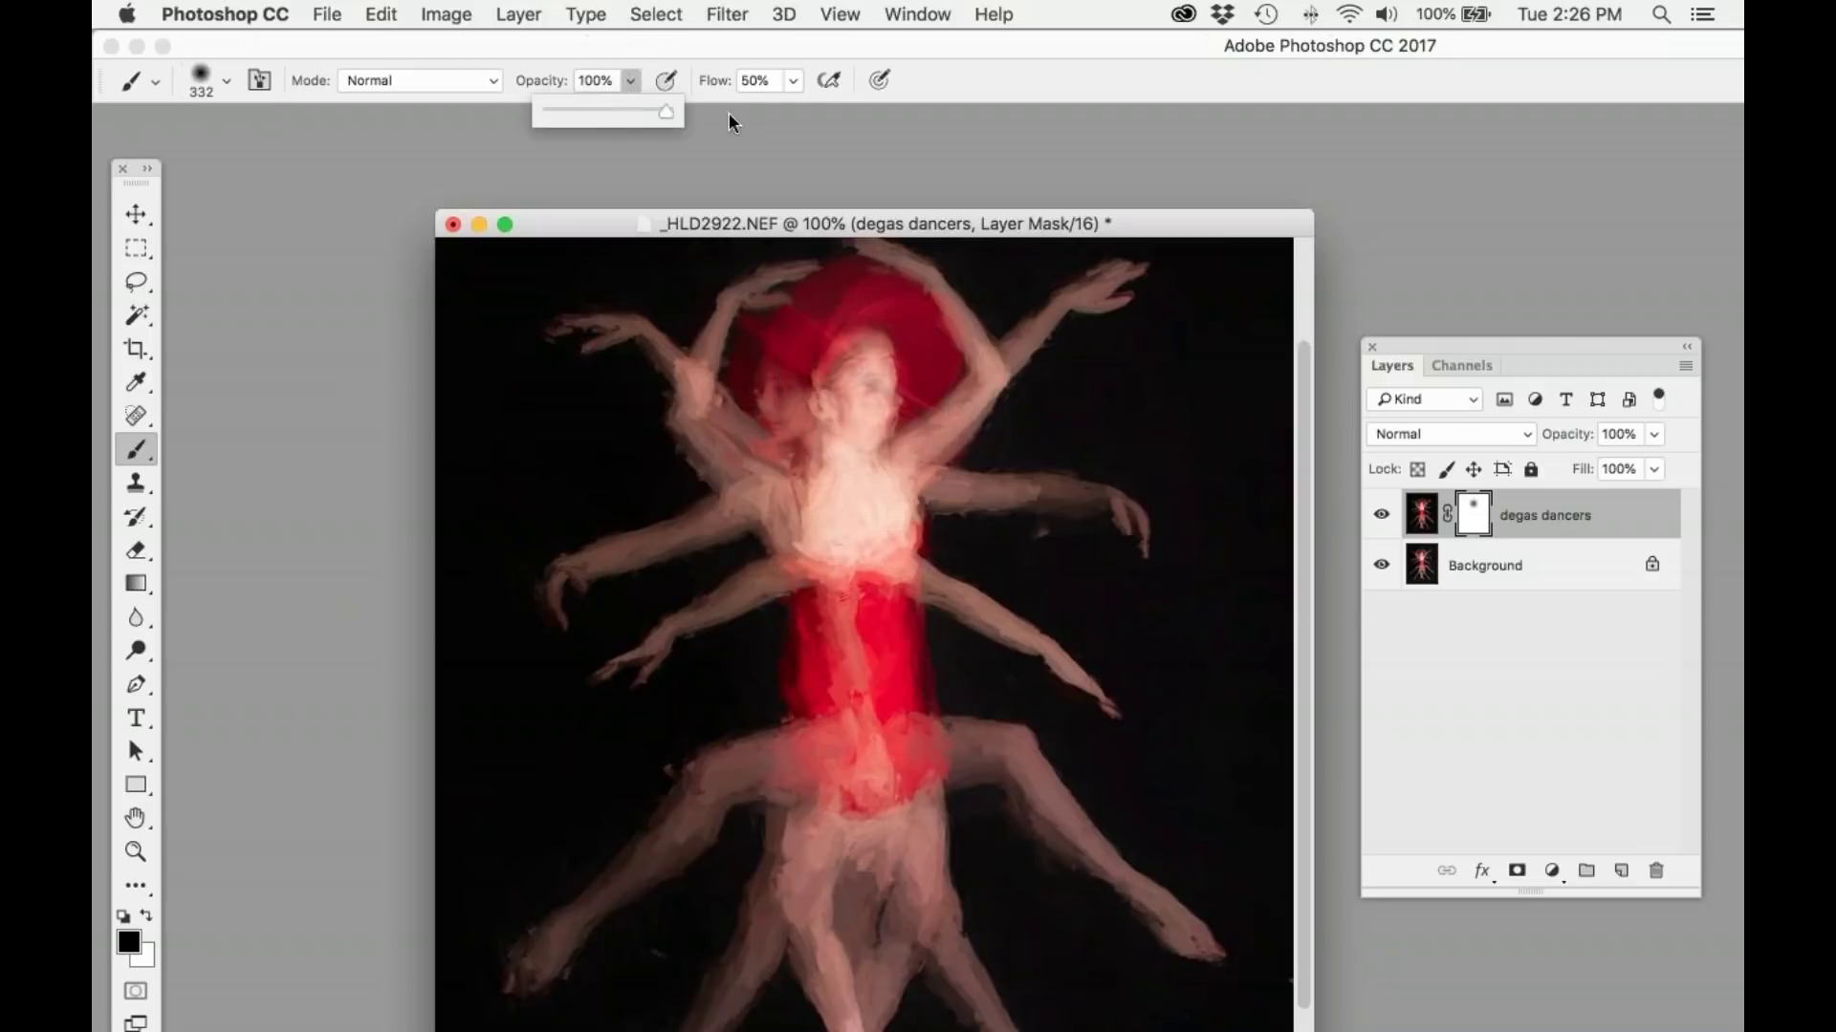
click(227, 81)
drag(358, 162, 346, 162)
key(Return)
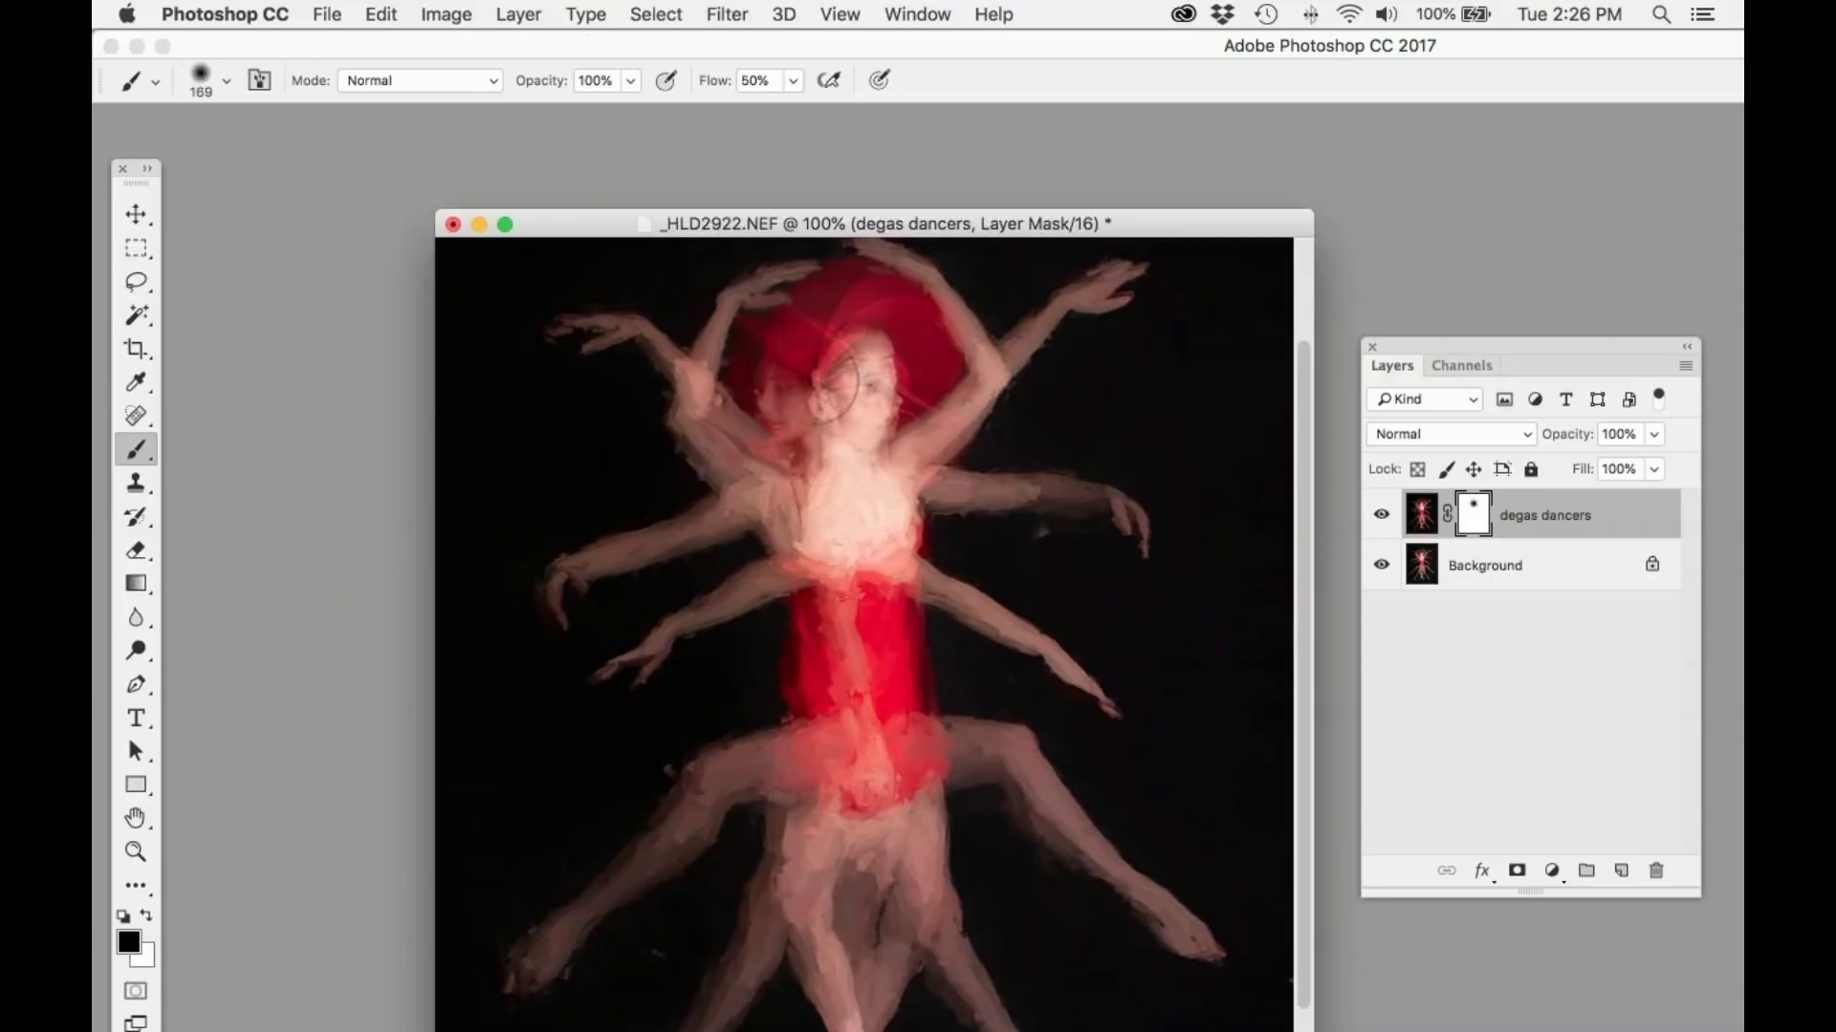
mouse_move(873, 373)
mouse_down()
mouse_move(841, 430)
mouse_move(898, 402)
mouse_move(850, 411)
mouse_move(869, 363)
mouse_up()
Step: Fit the whole dancer image in its window at 66.7% and compare it with the "degas dancers" layer hidden and shown
key(super+minus)
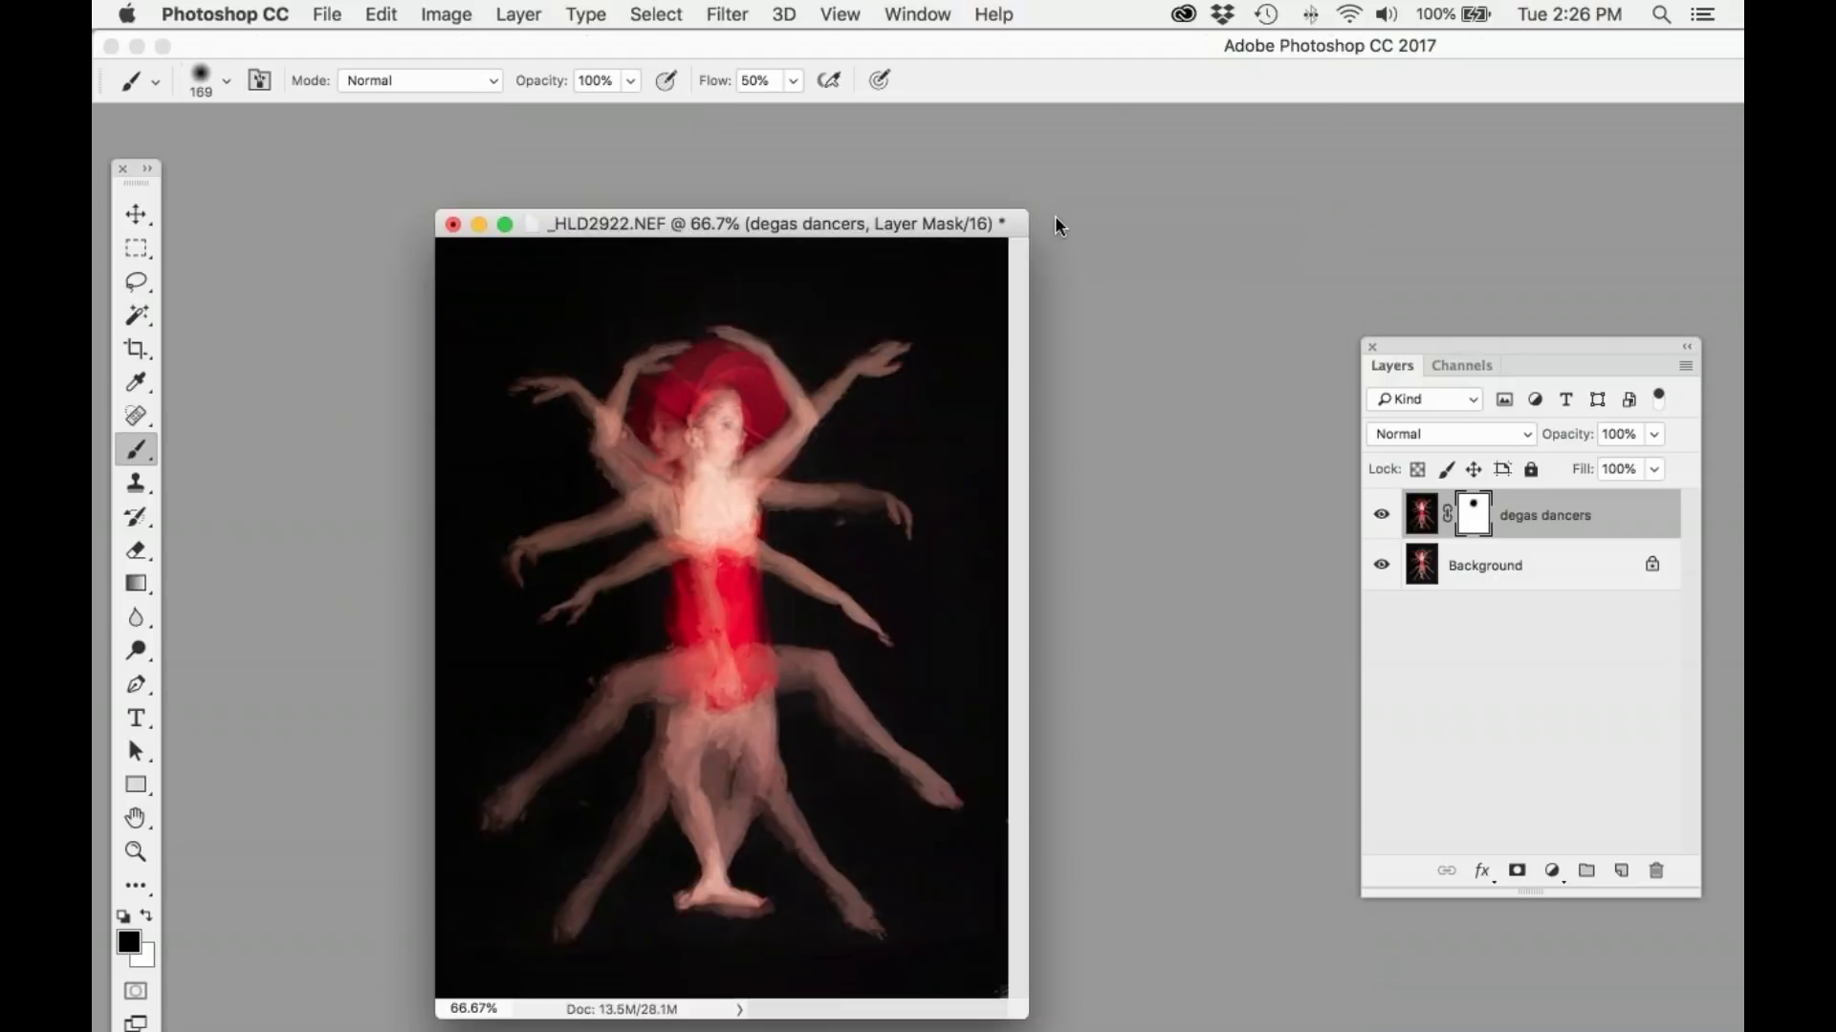
key(super+minus)
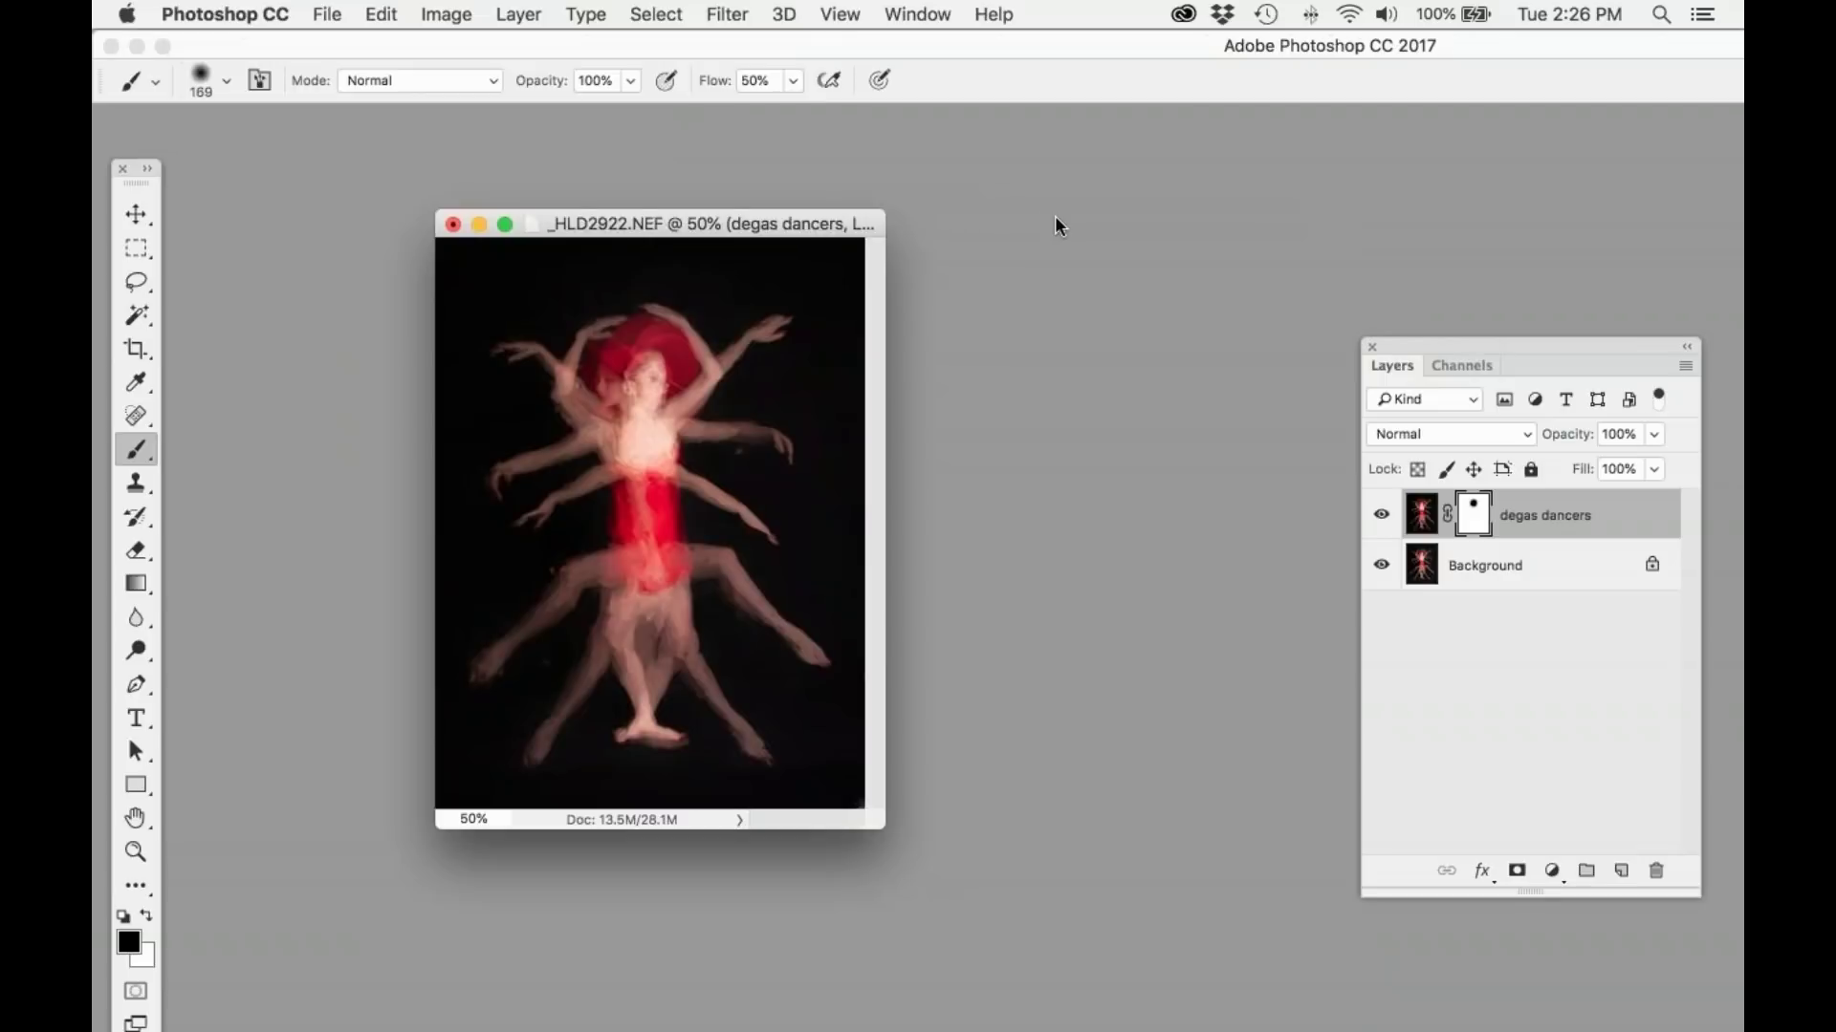
key(super+plus)
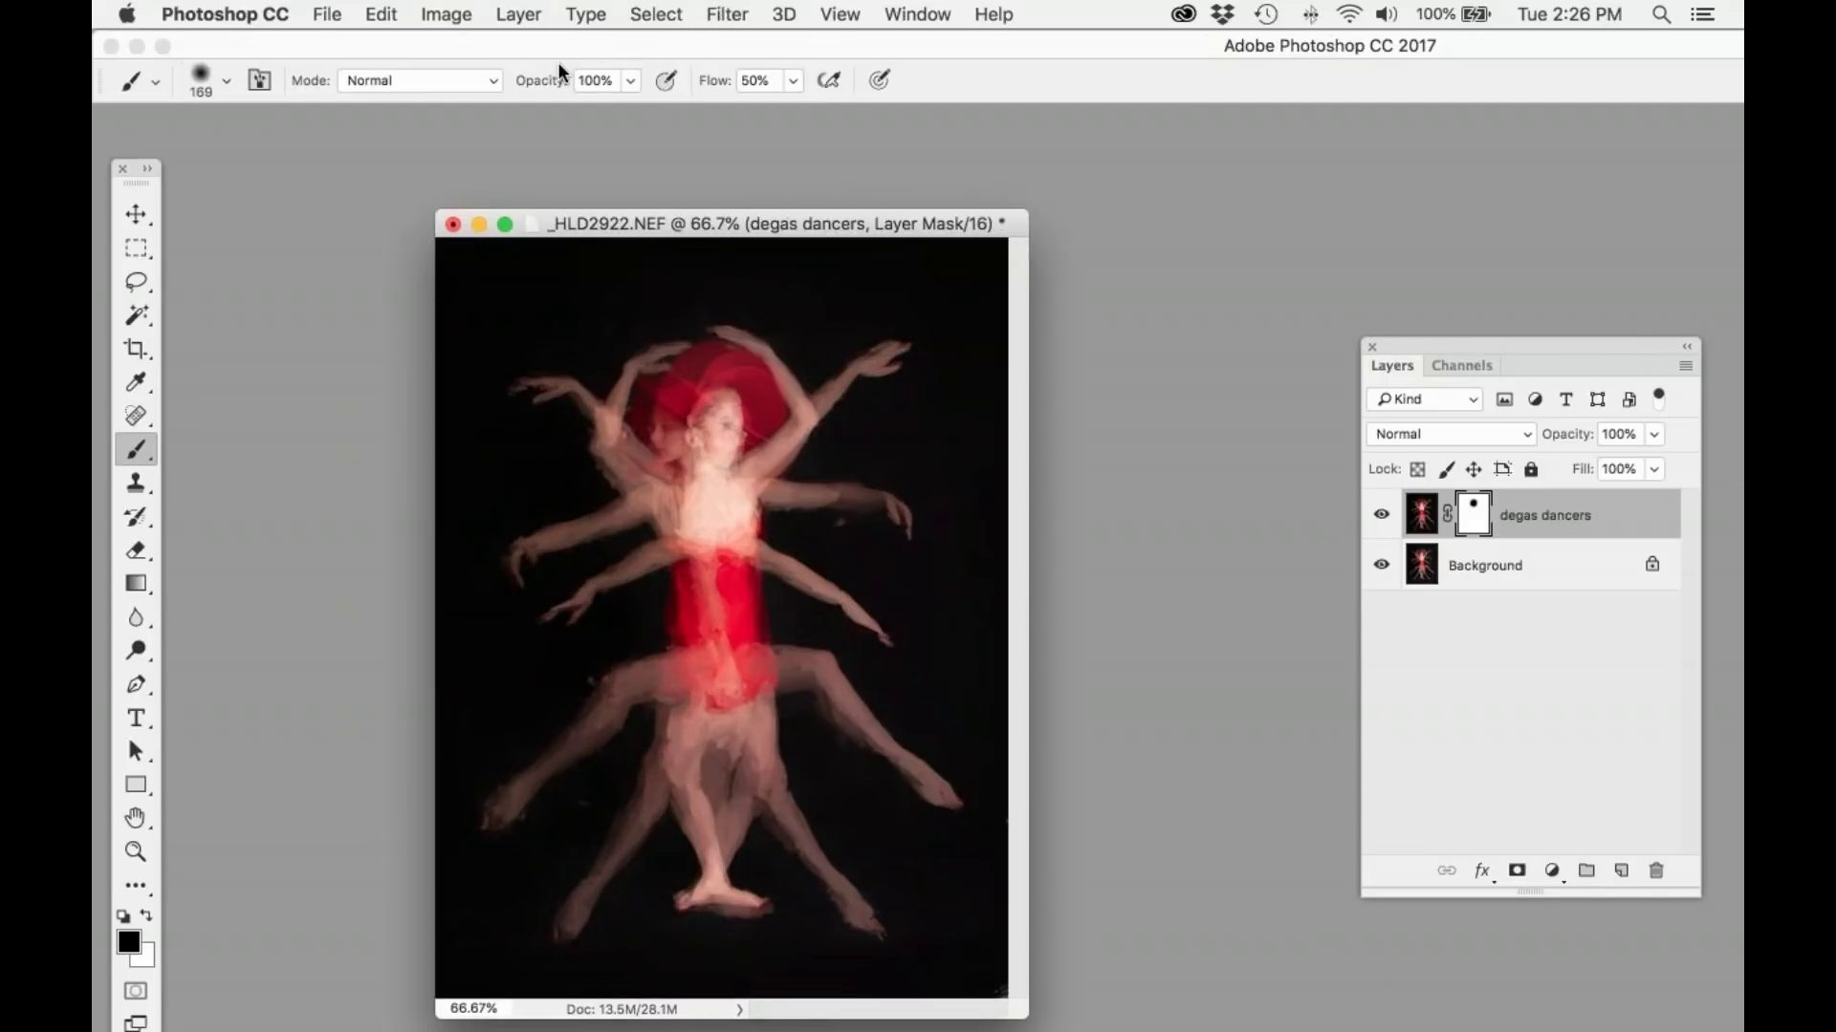
drag(752, 225, 837, 171)
drag(1093, 983, 1182, 1026)
click(1382, 517)
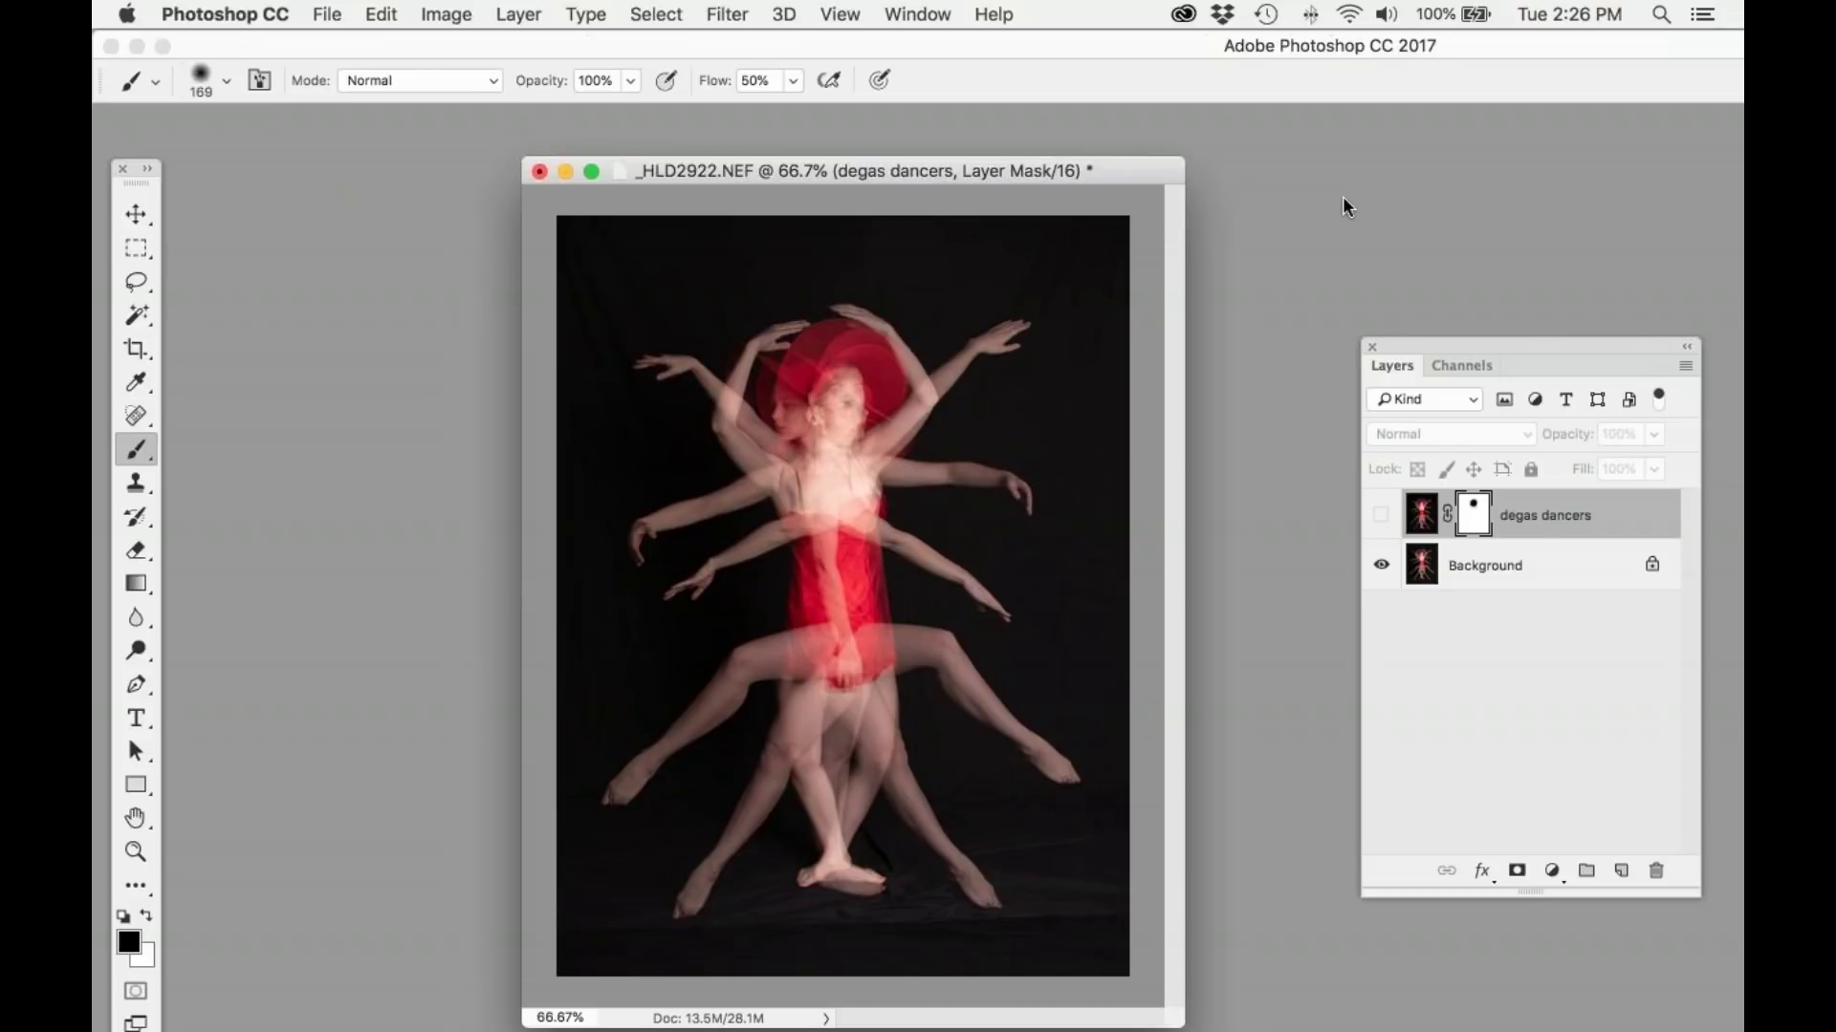
click(1381, 514)
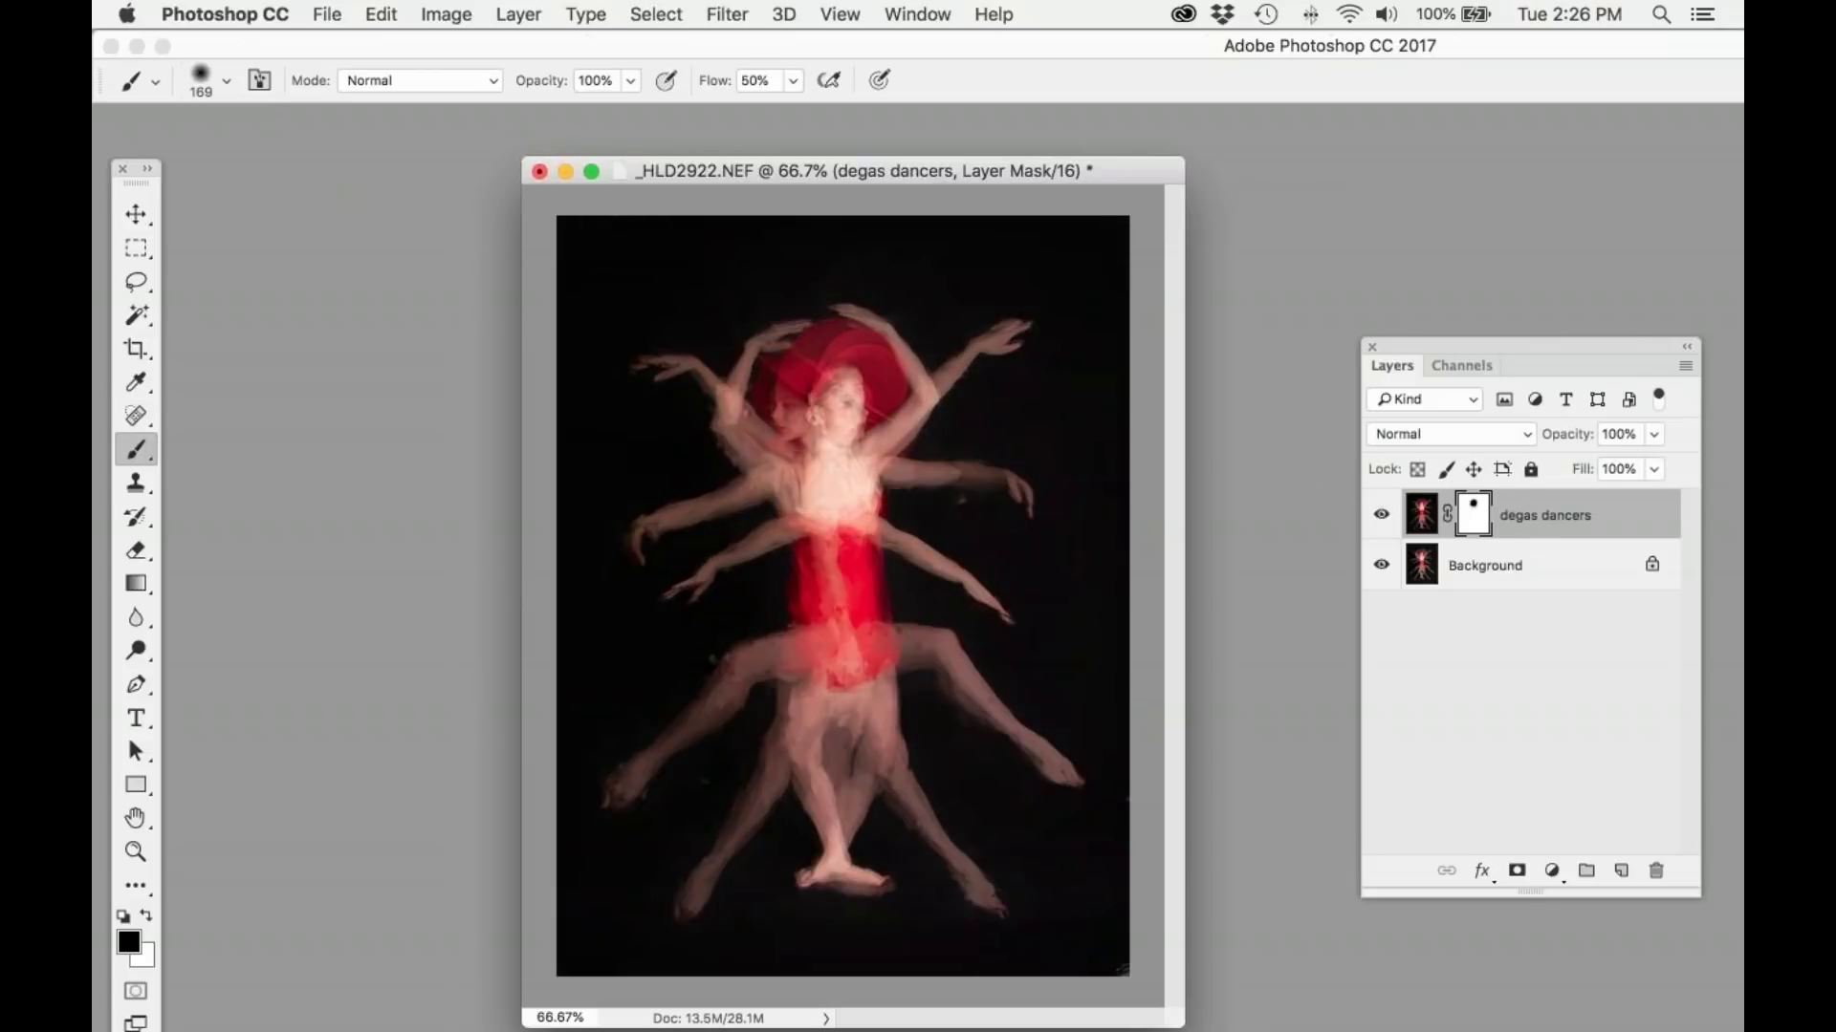
Step: Disable the "degas dancers" layer mask and enable it again to compare the face with and without masking
right_click(1473, 515)
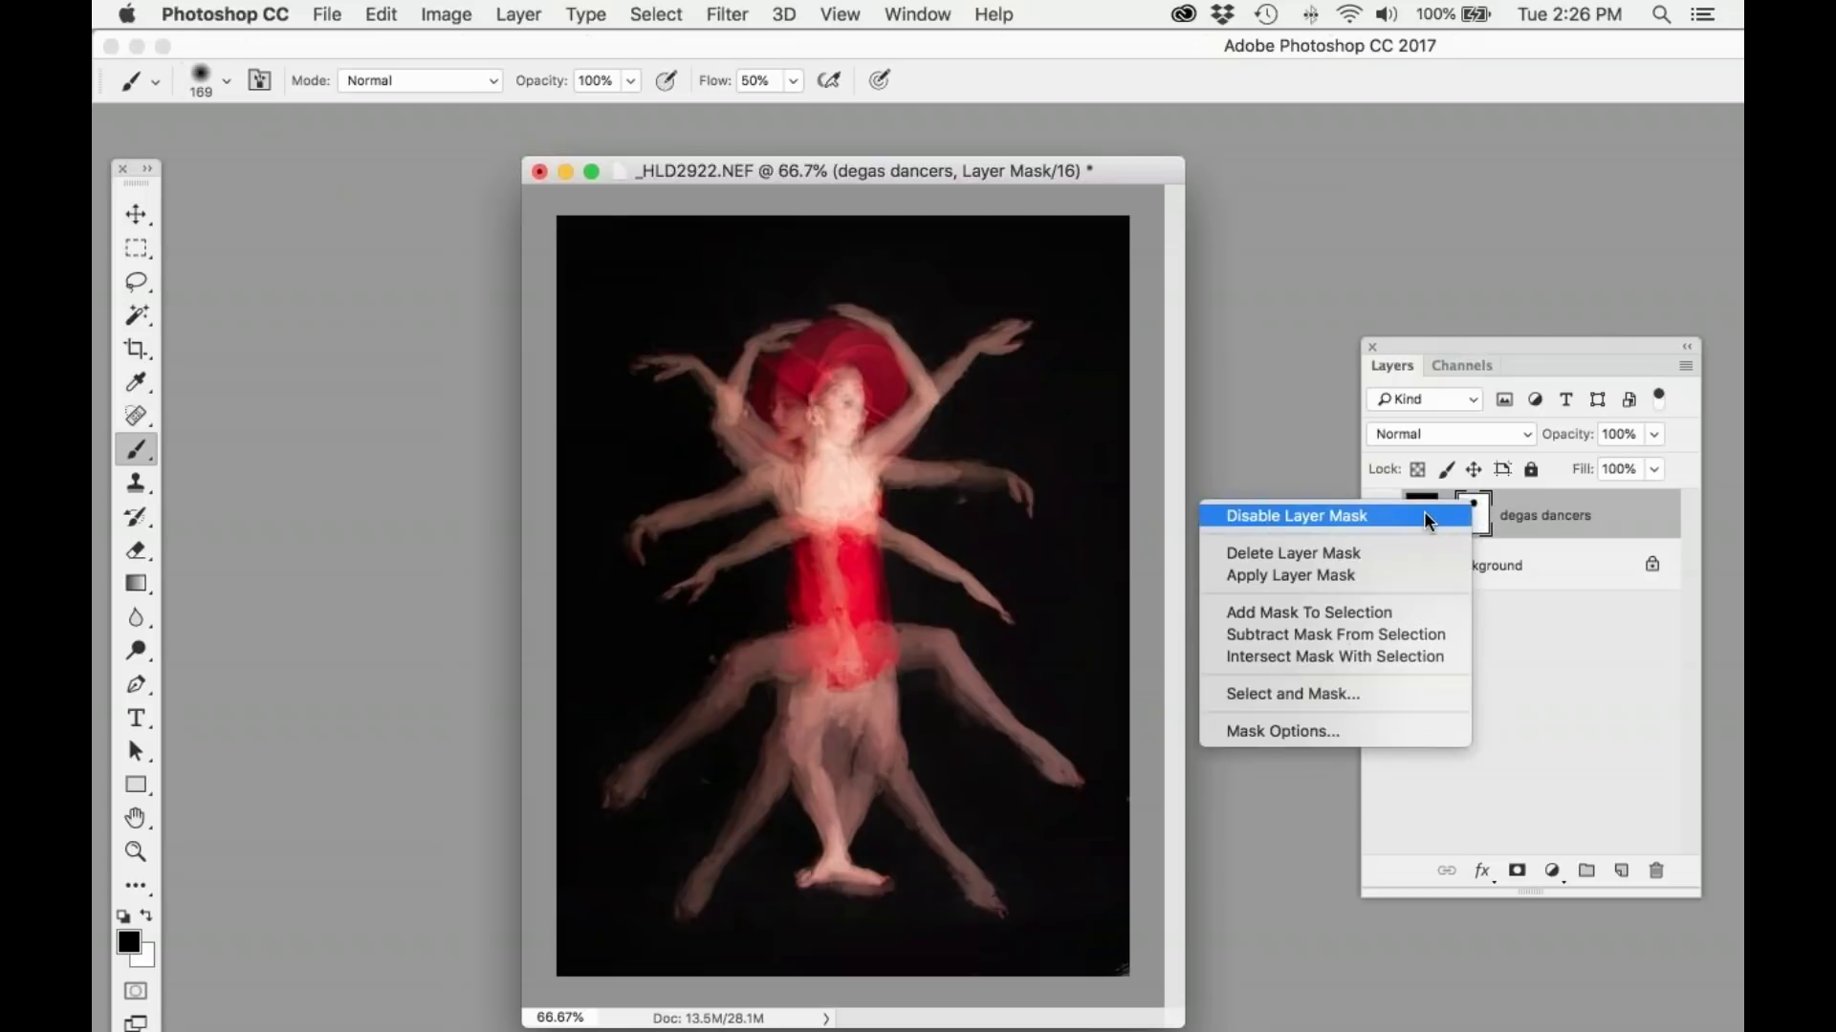
click(1424, 511)
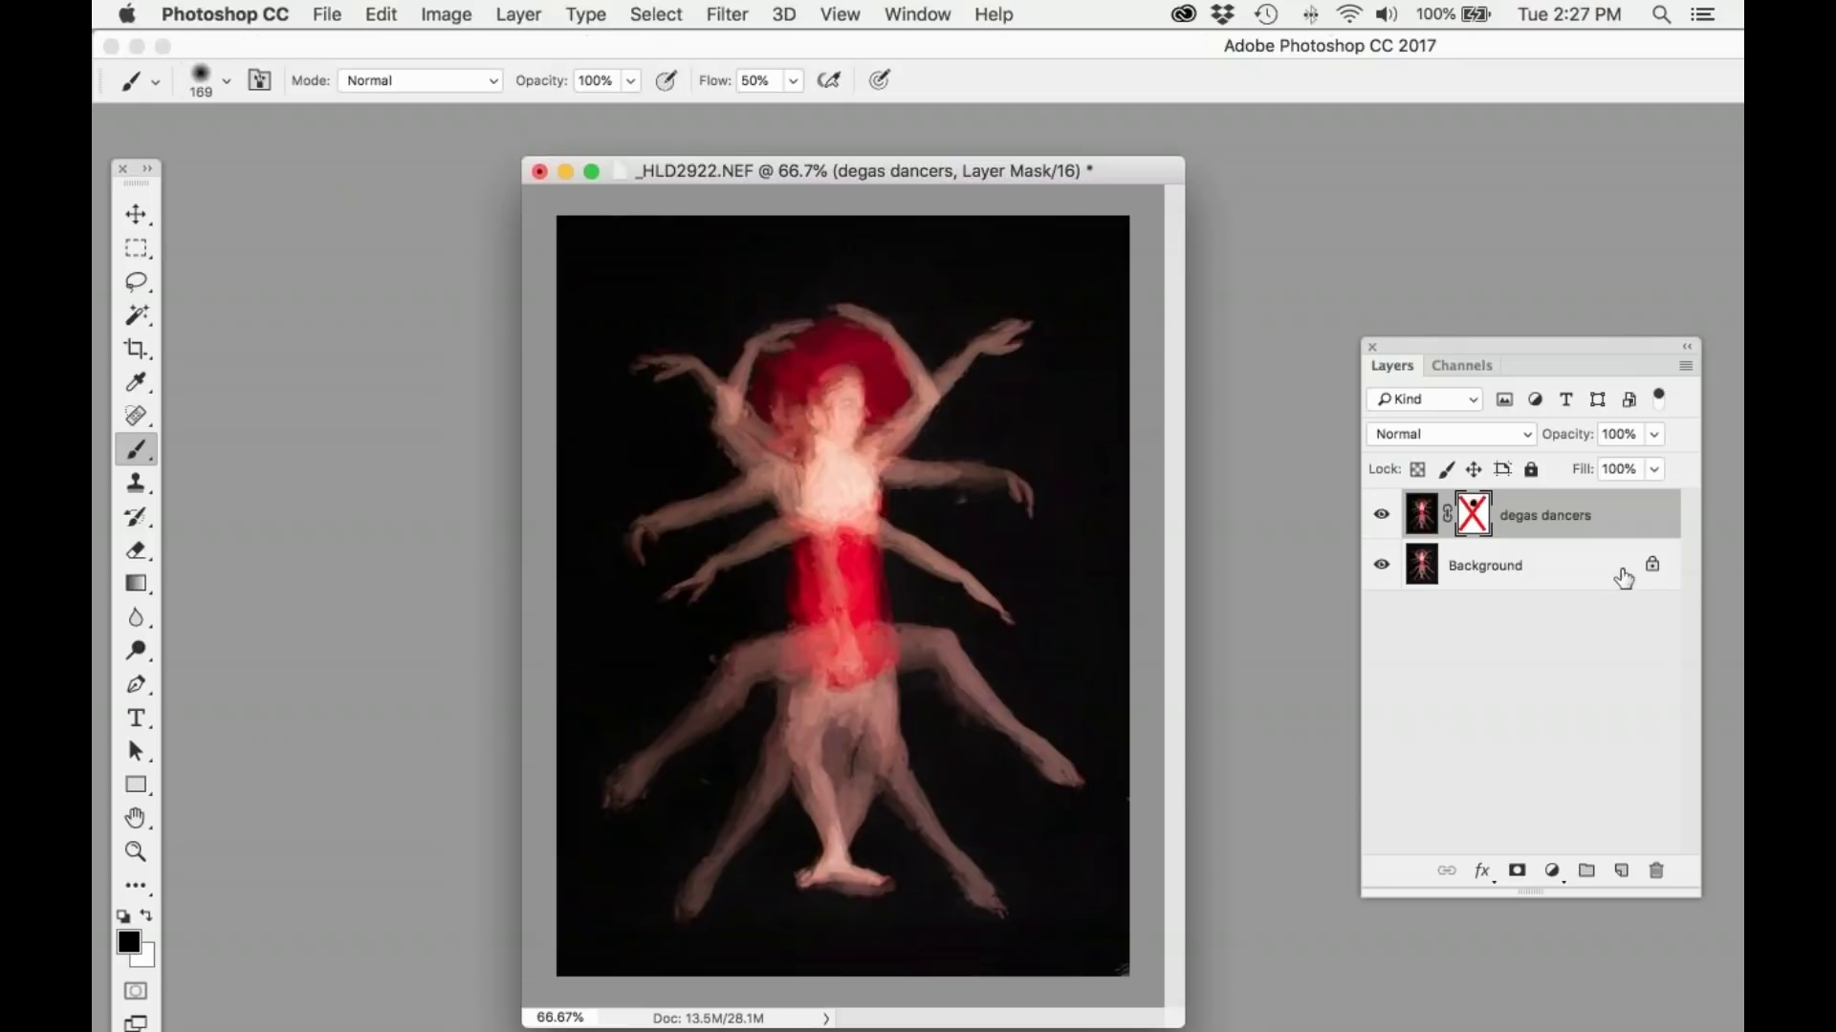
right_click(1470, 508)
click(1429, 518)
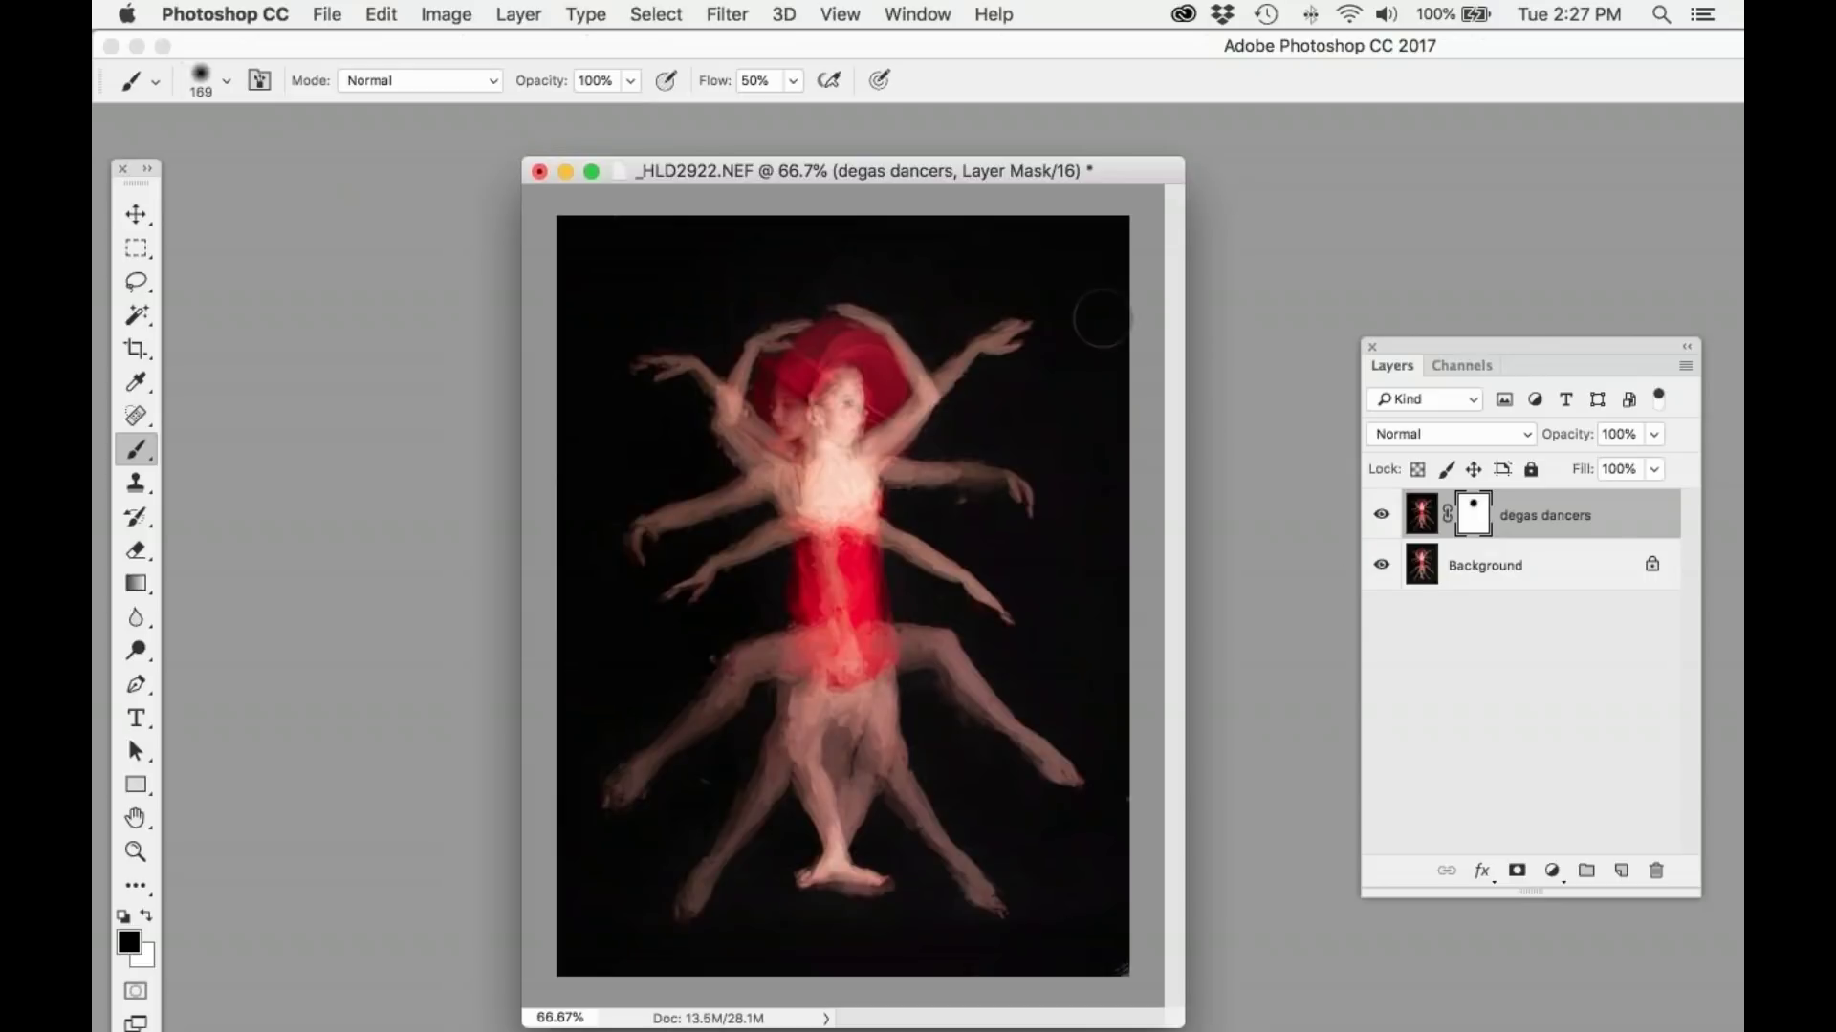
Step: Minimize the dancer image and open _HLD7355.NEF from Adobe Bridge into Photoshop through Camera Raw with its default settings
click(565, 172)
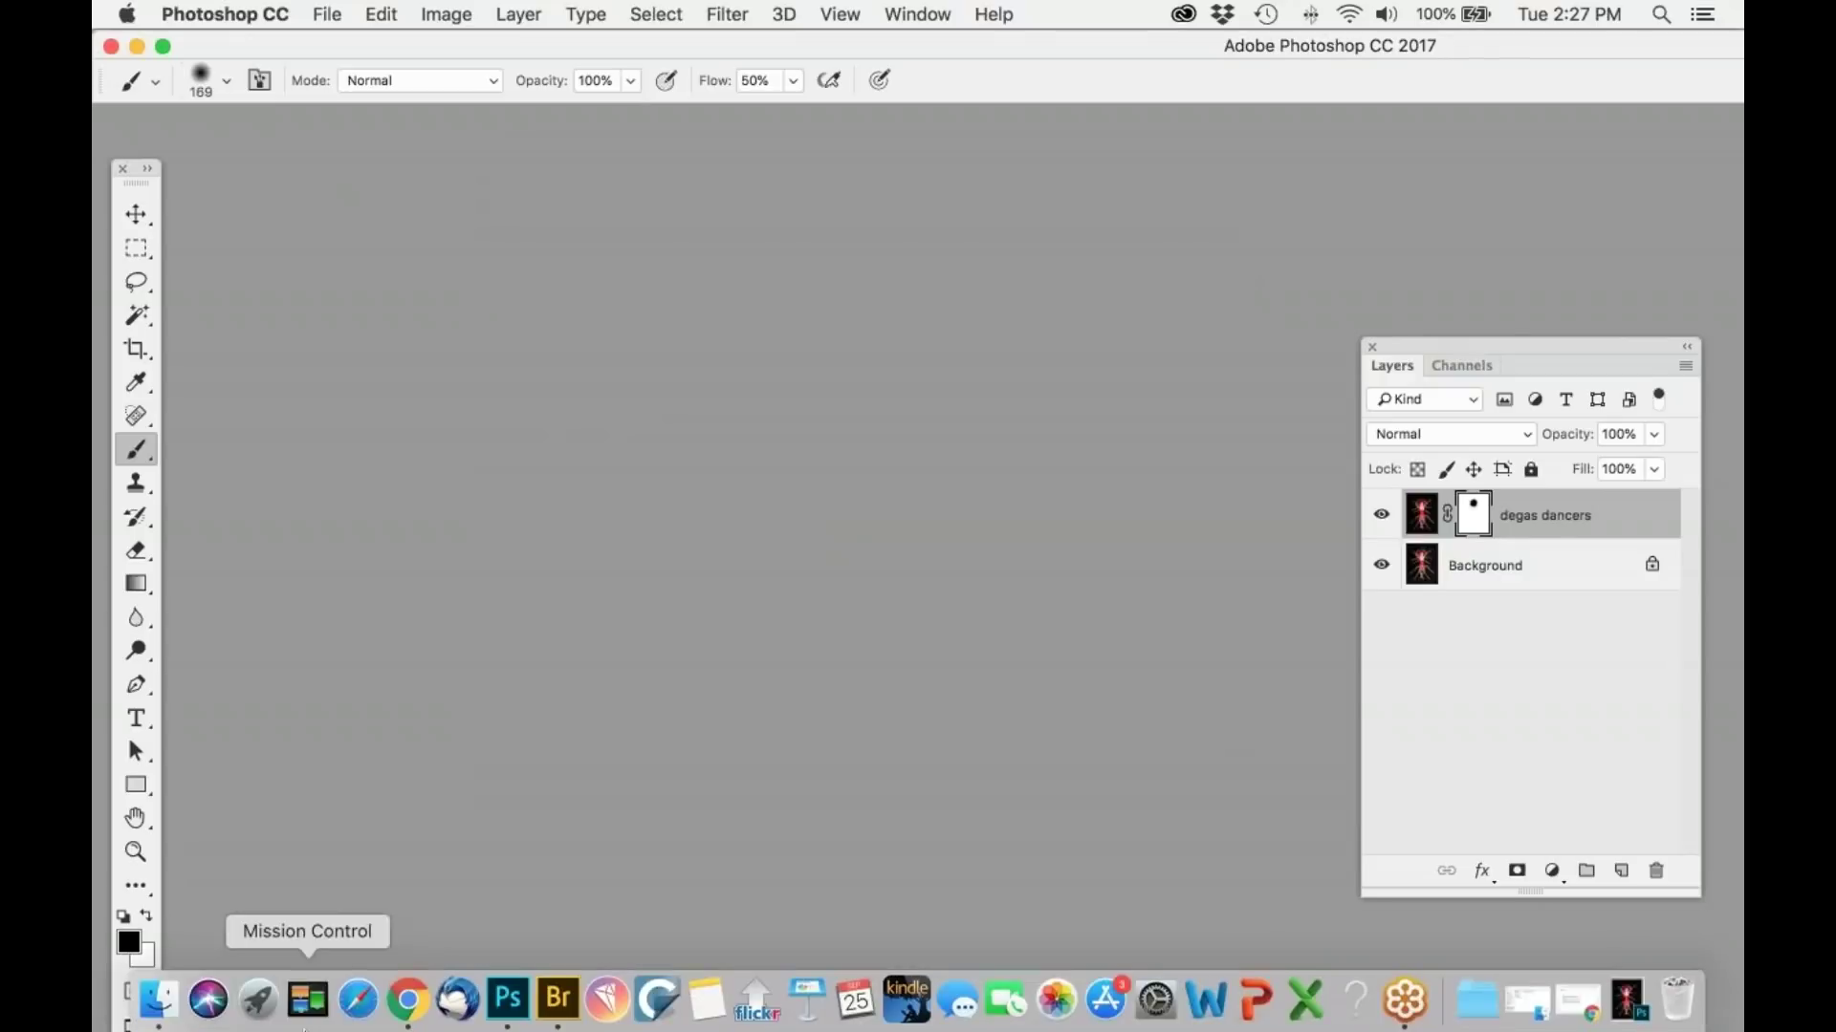
click(562, 1011)
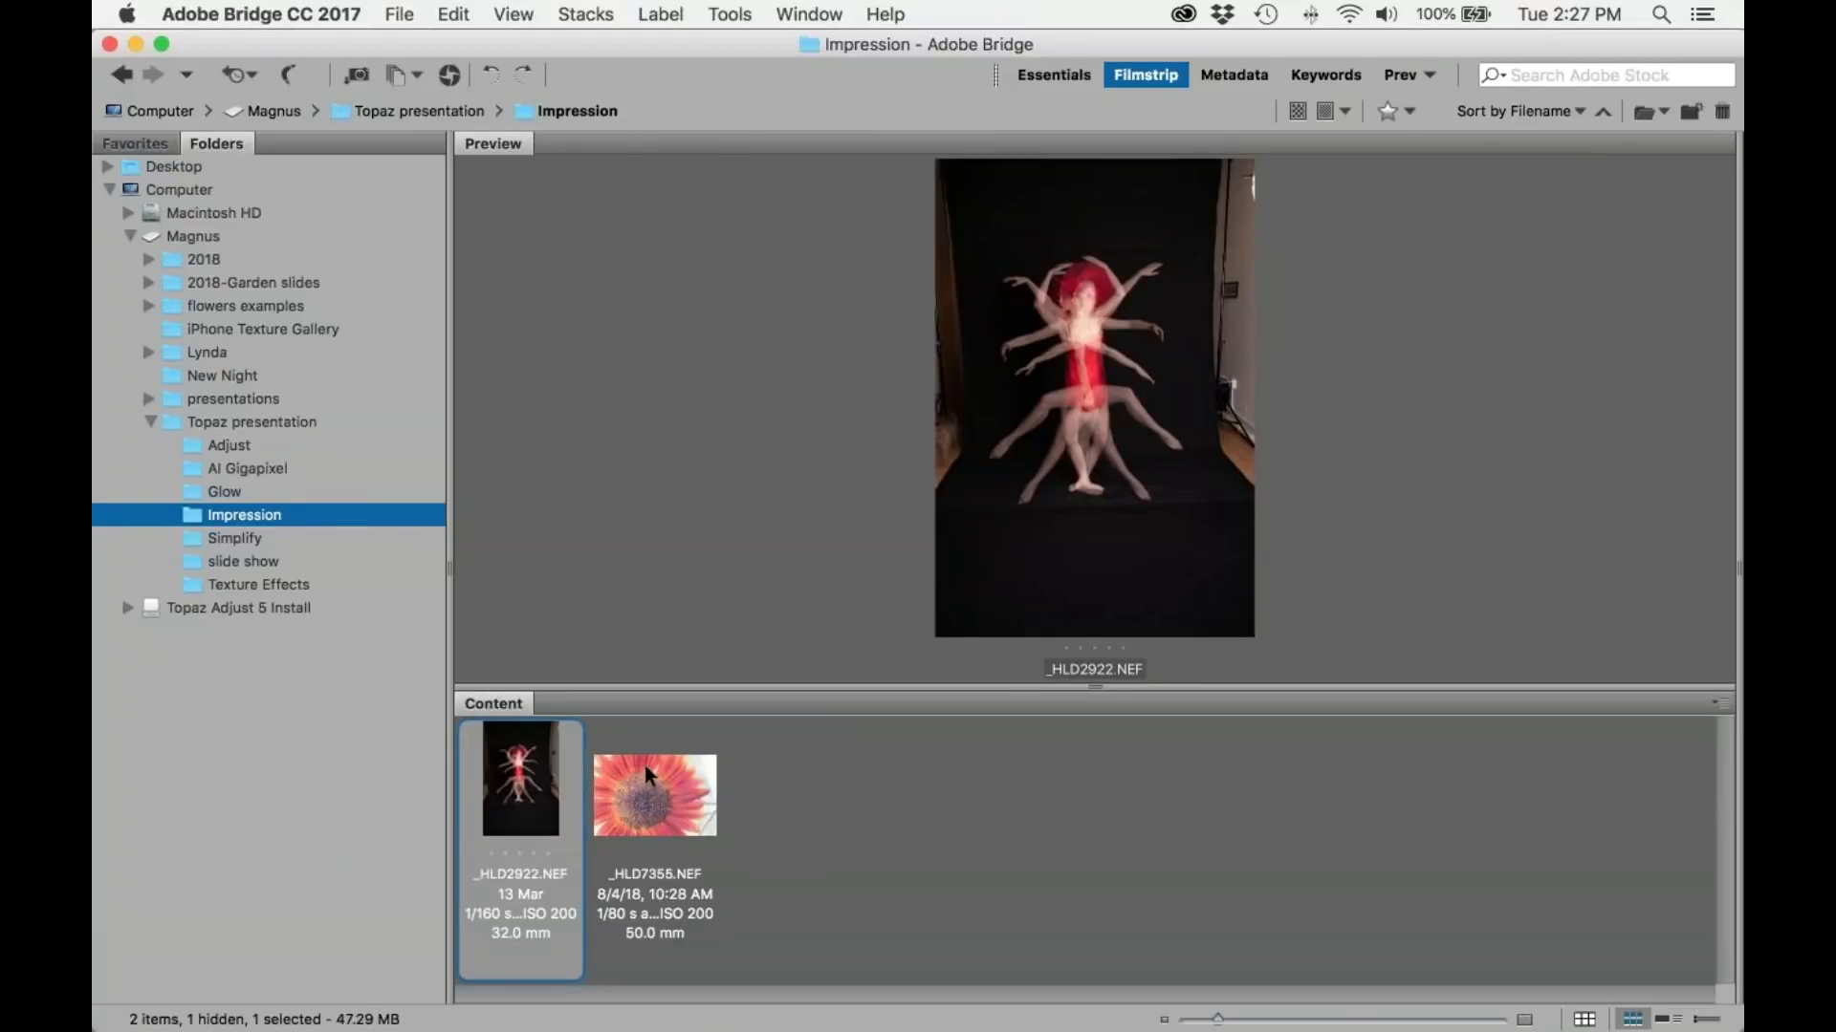
click(647, 771)
double_click(648, 773)
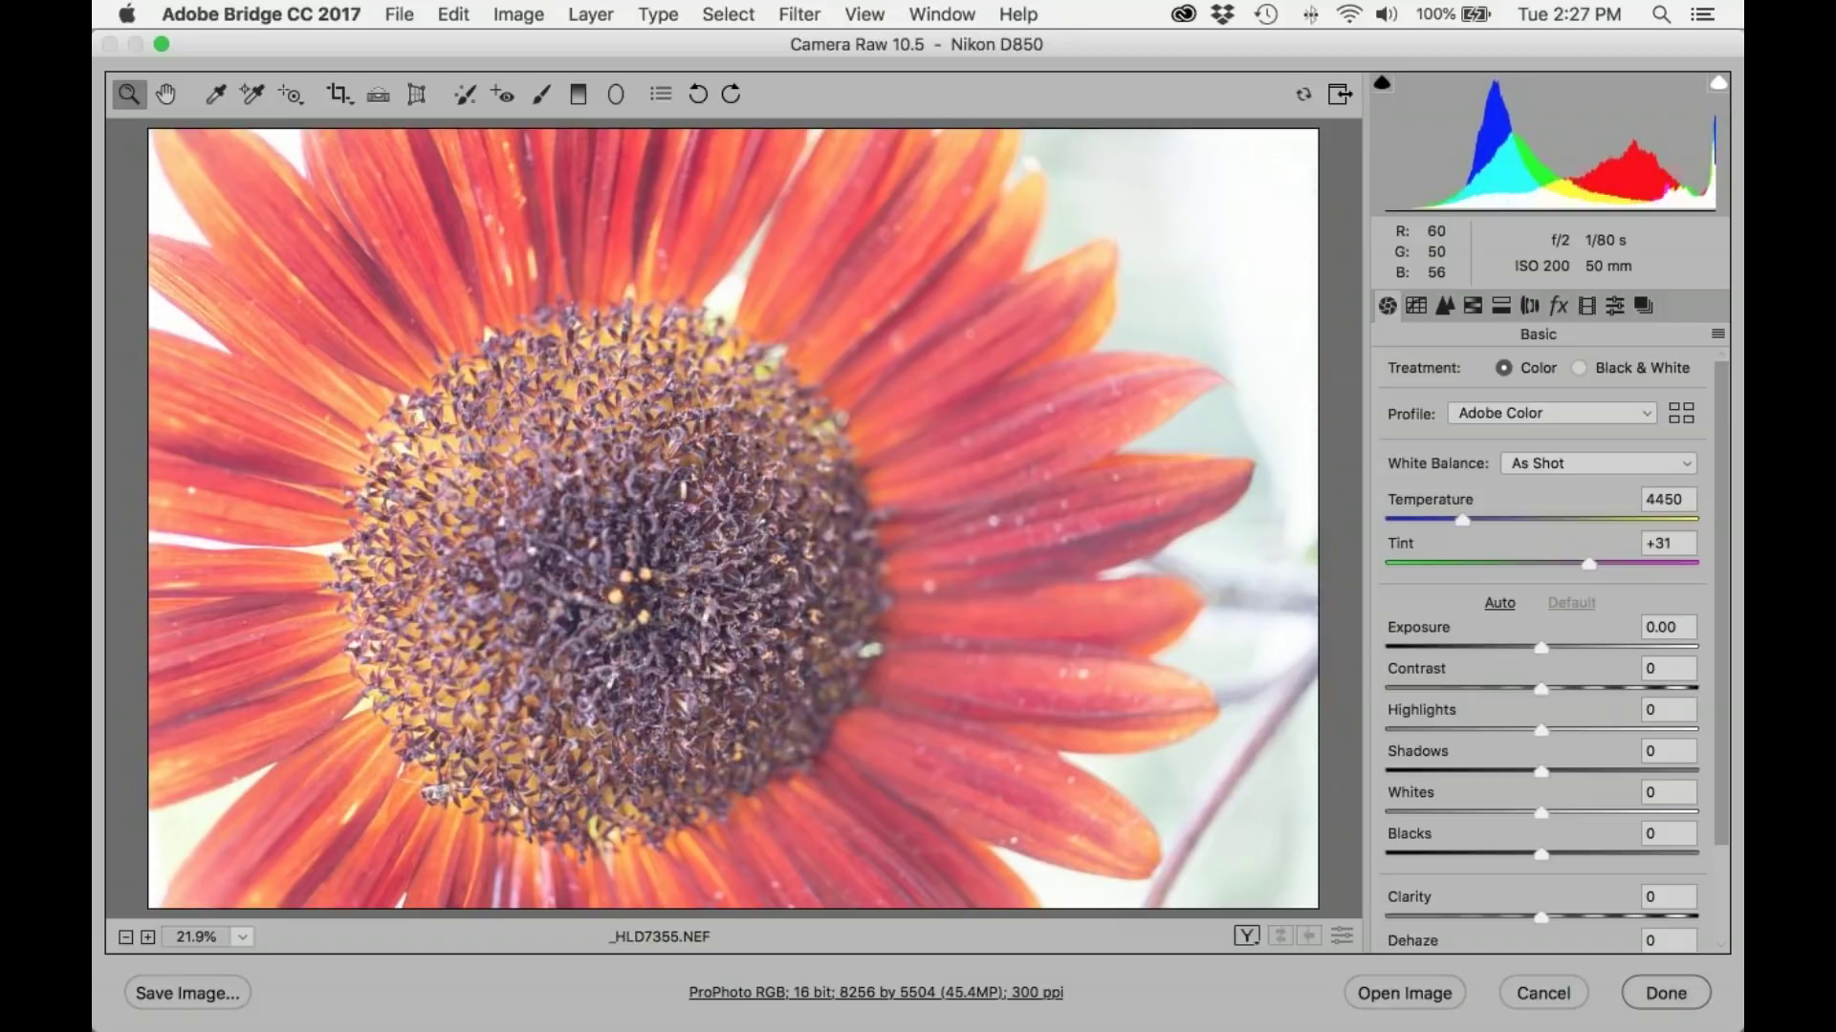
key(Return)
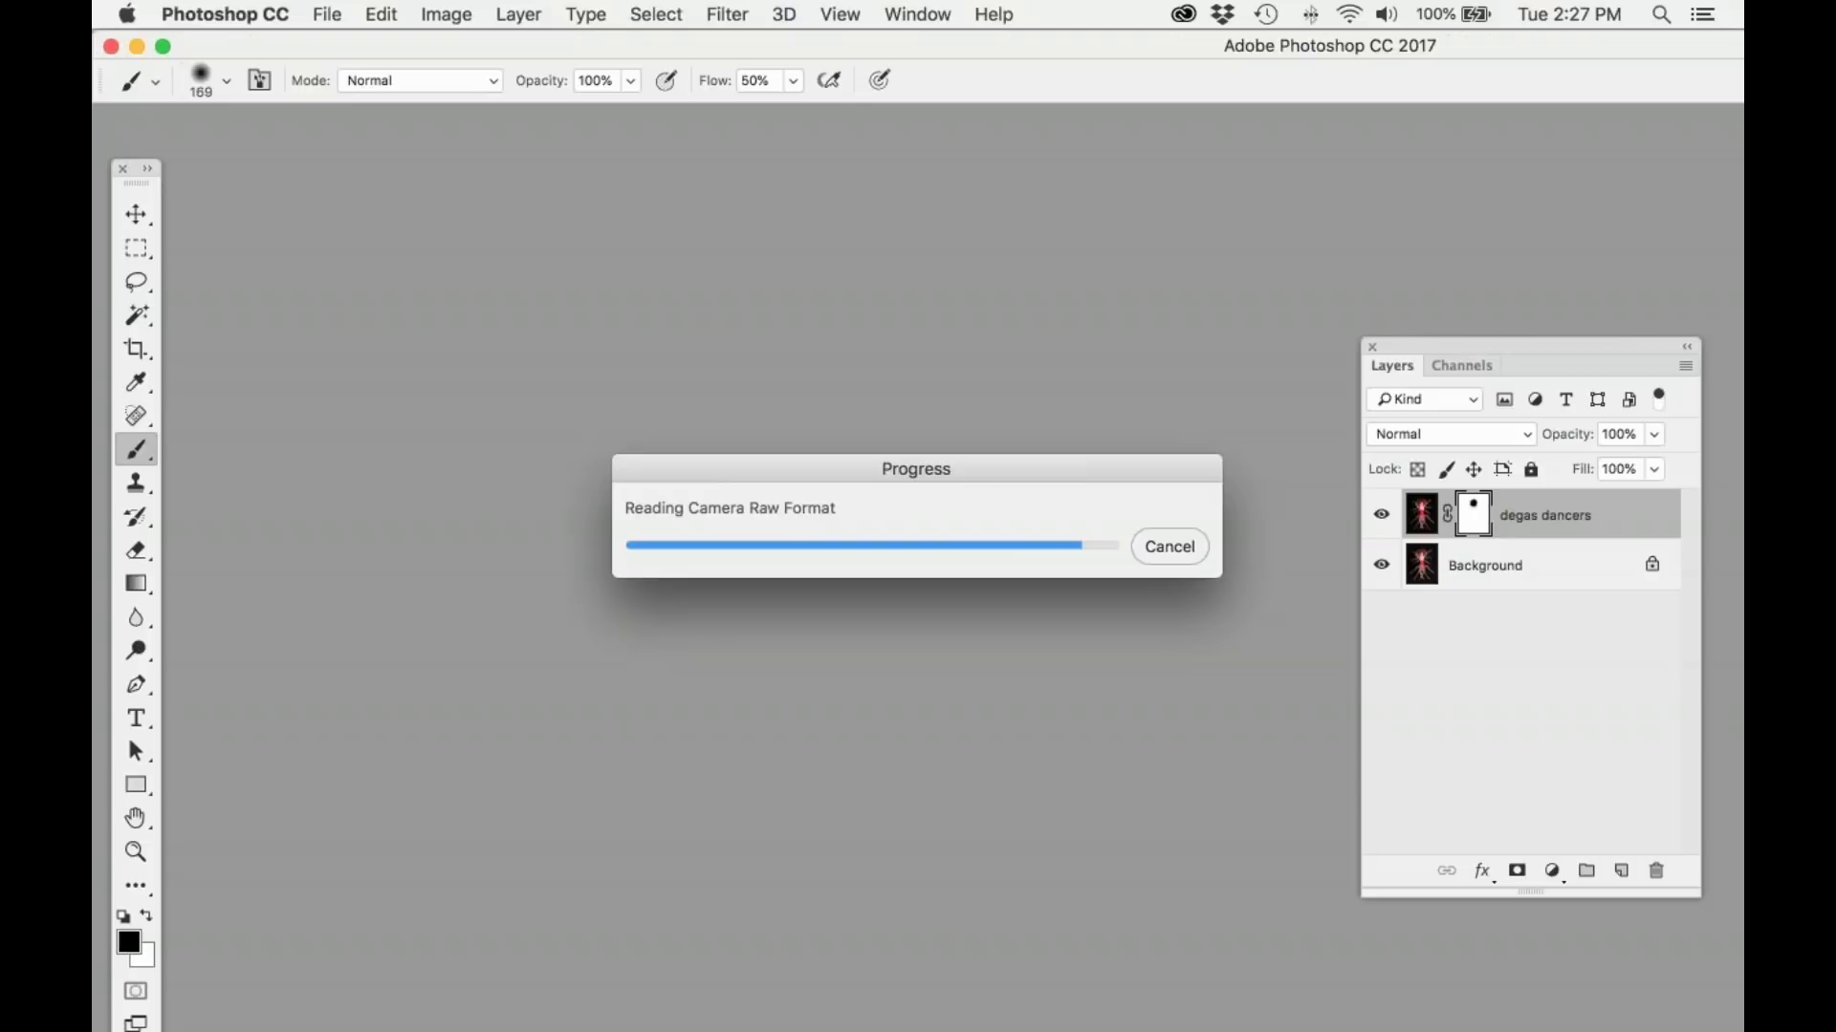
key(x)
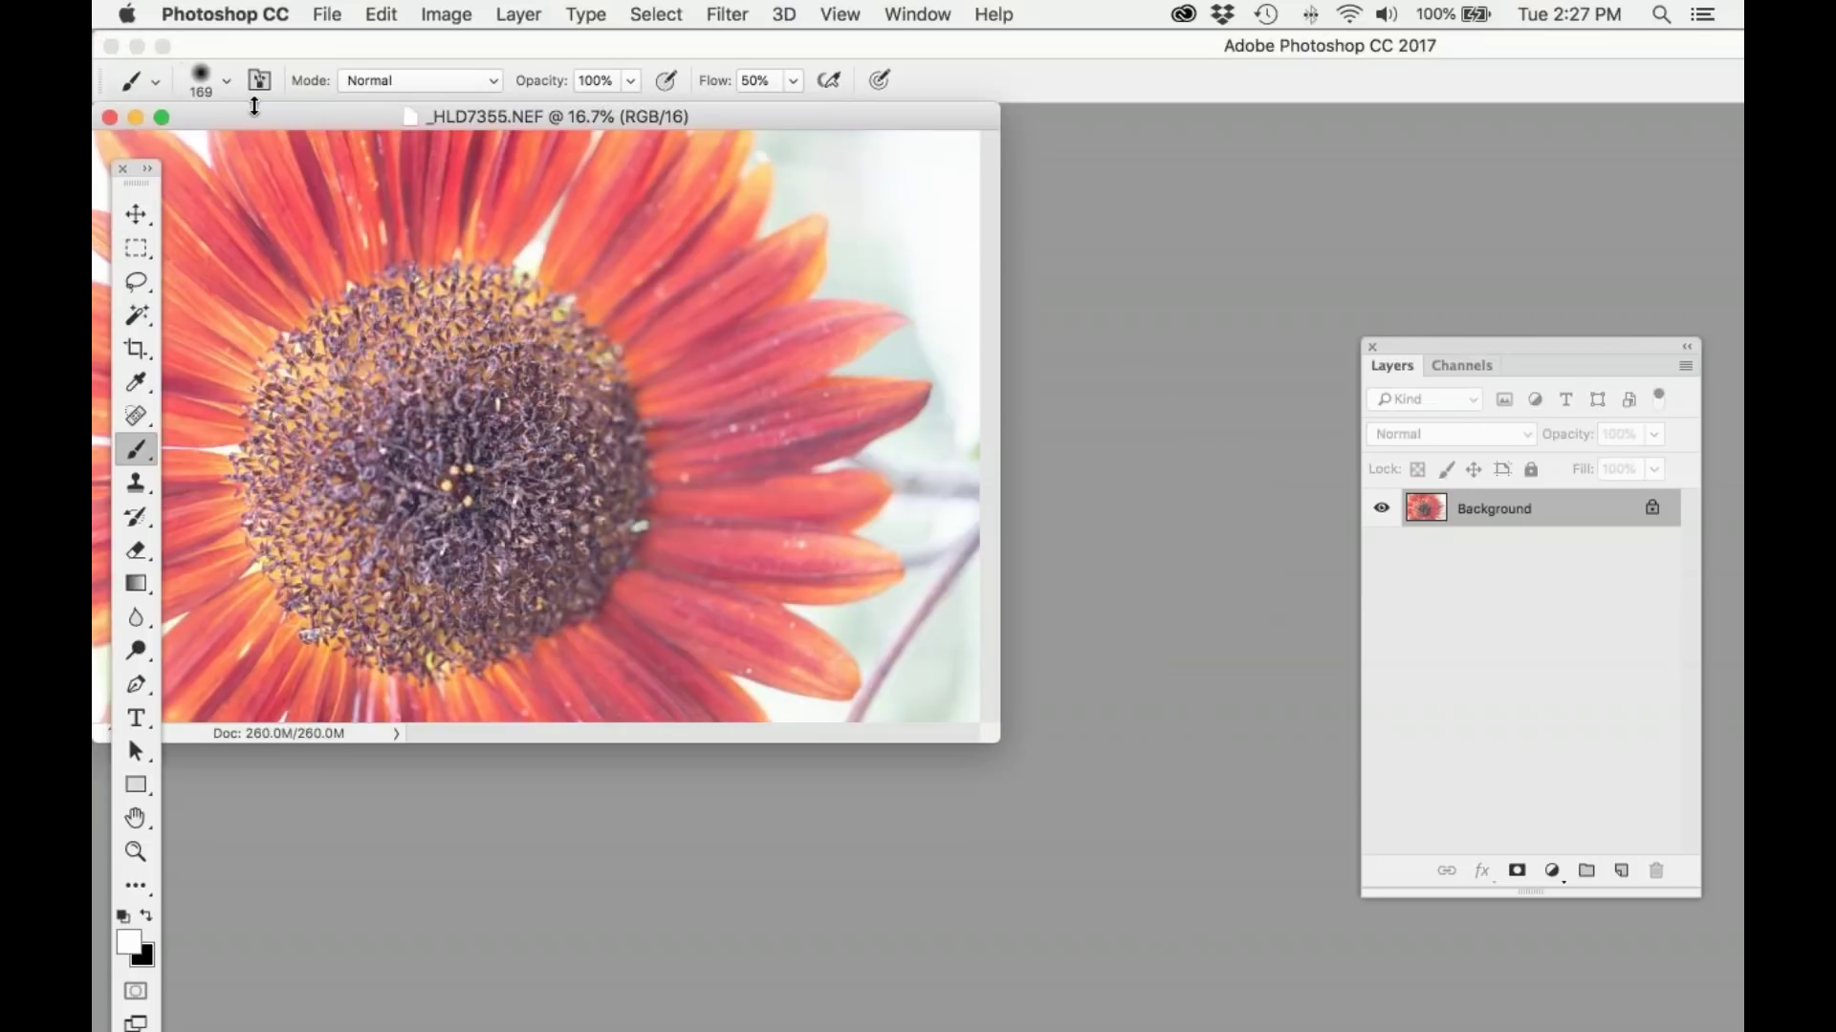
drag(281, 118, 577, 207)
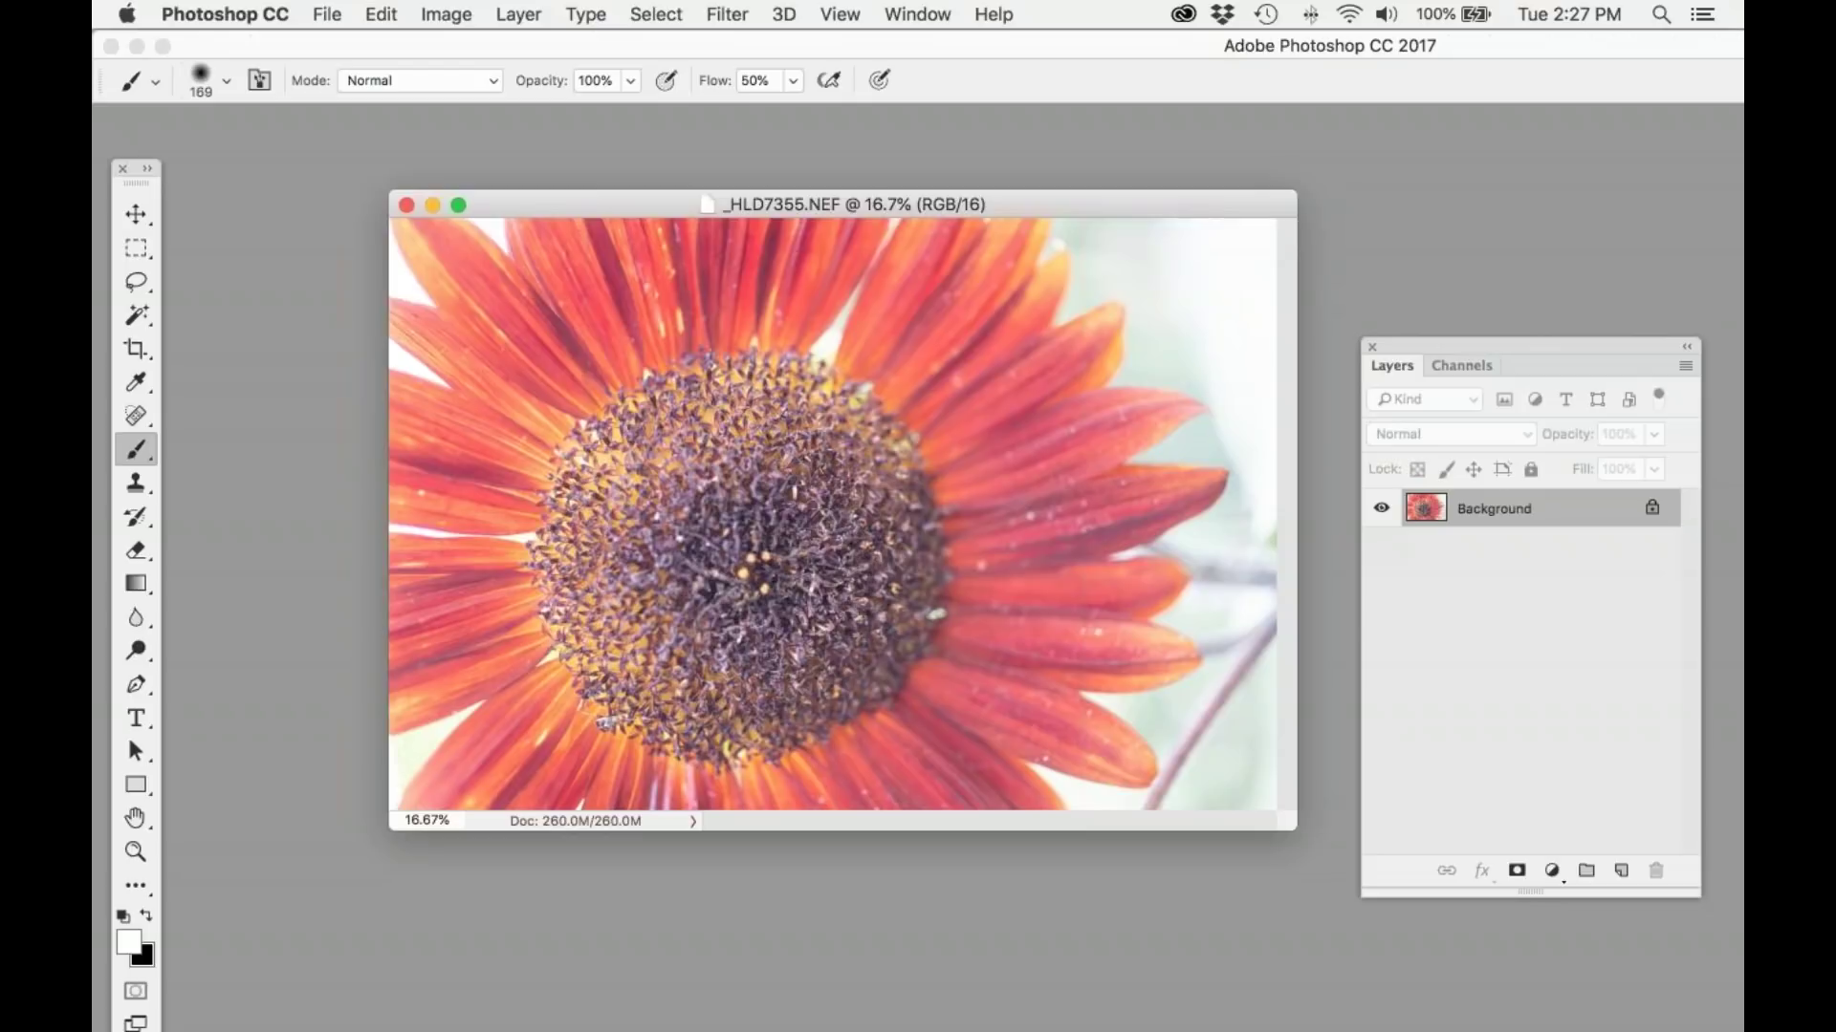
Step: Duplicate the flower image's Background layer as "Background copy"
click(521, 12)
click(616, 117)
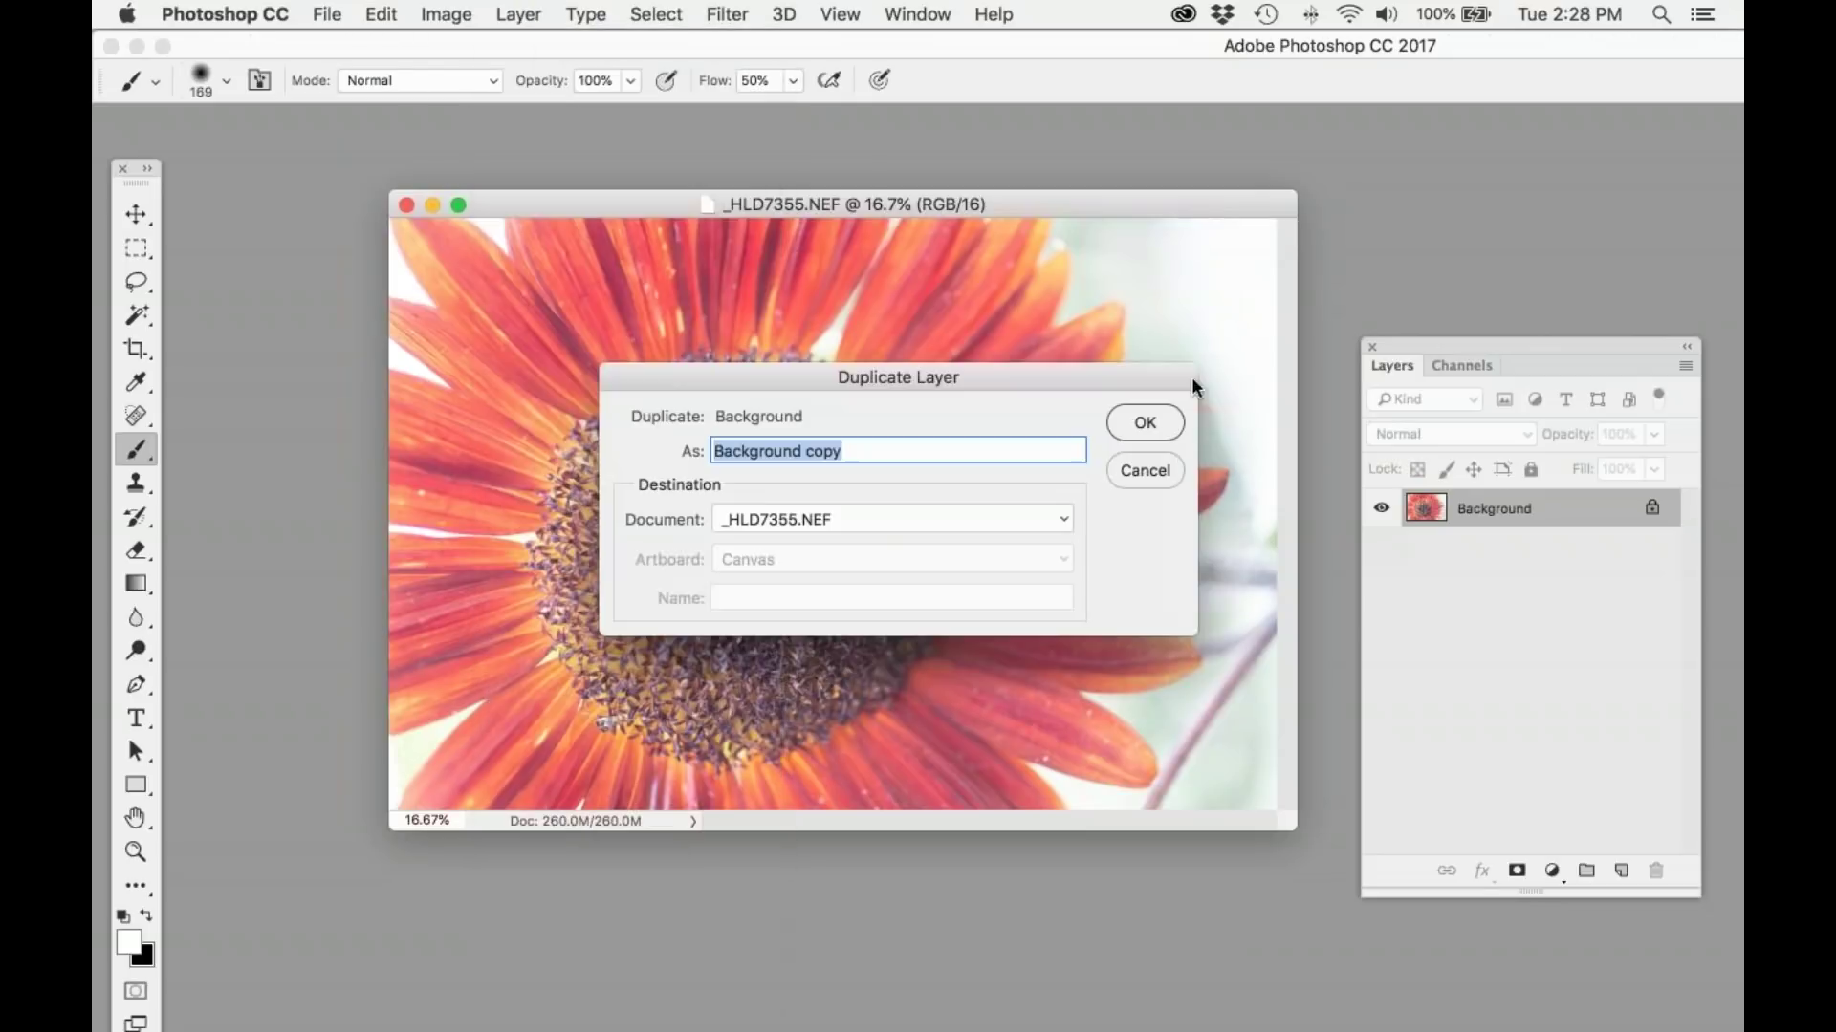
key(Return)
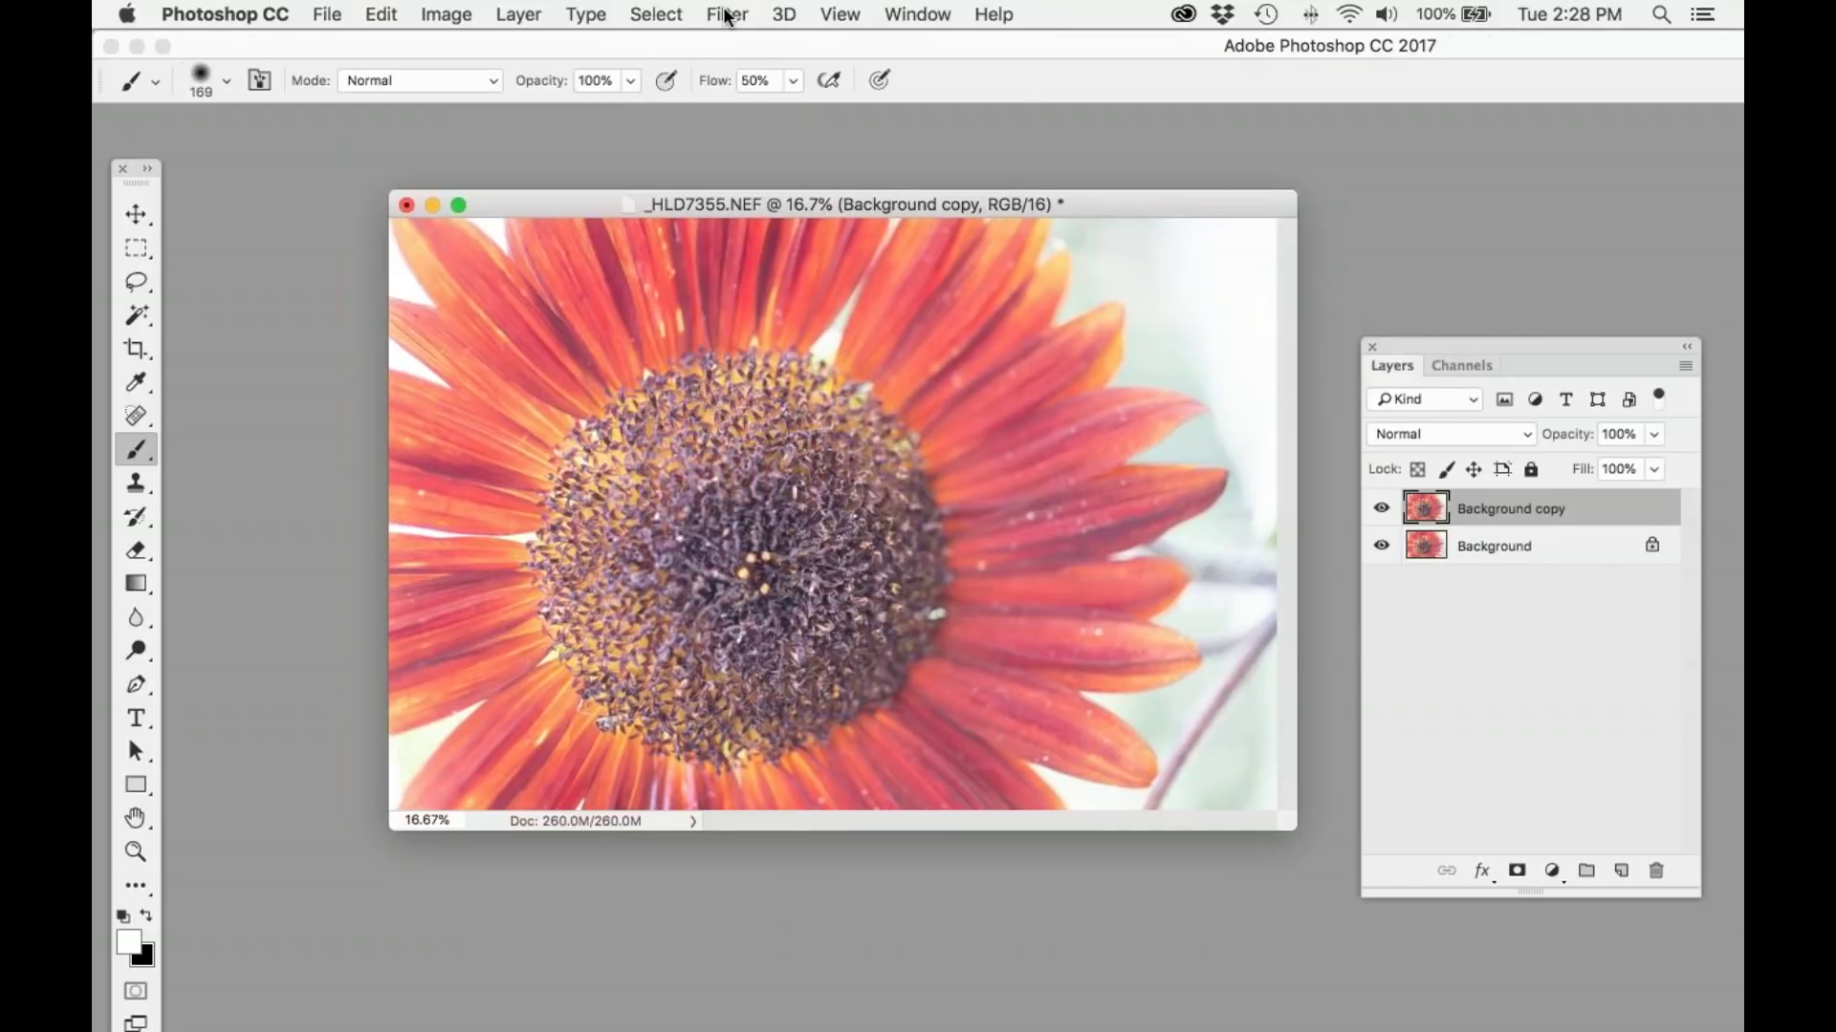
Step: Open the "Background copy" layer in Topaz Studio's Impression filter and sort the effects A-Z
click(727, 15)
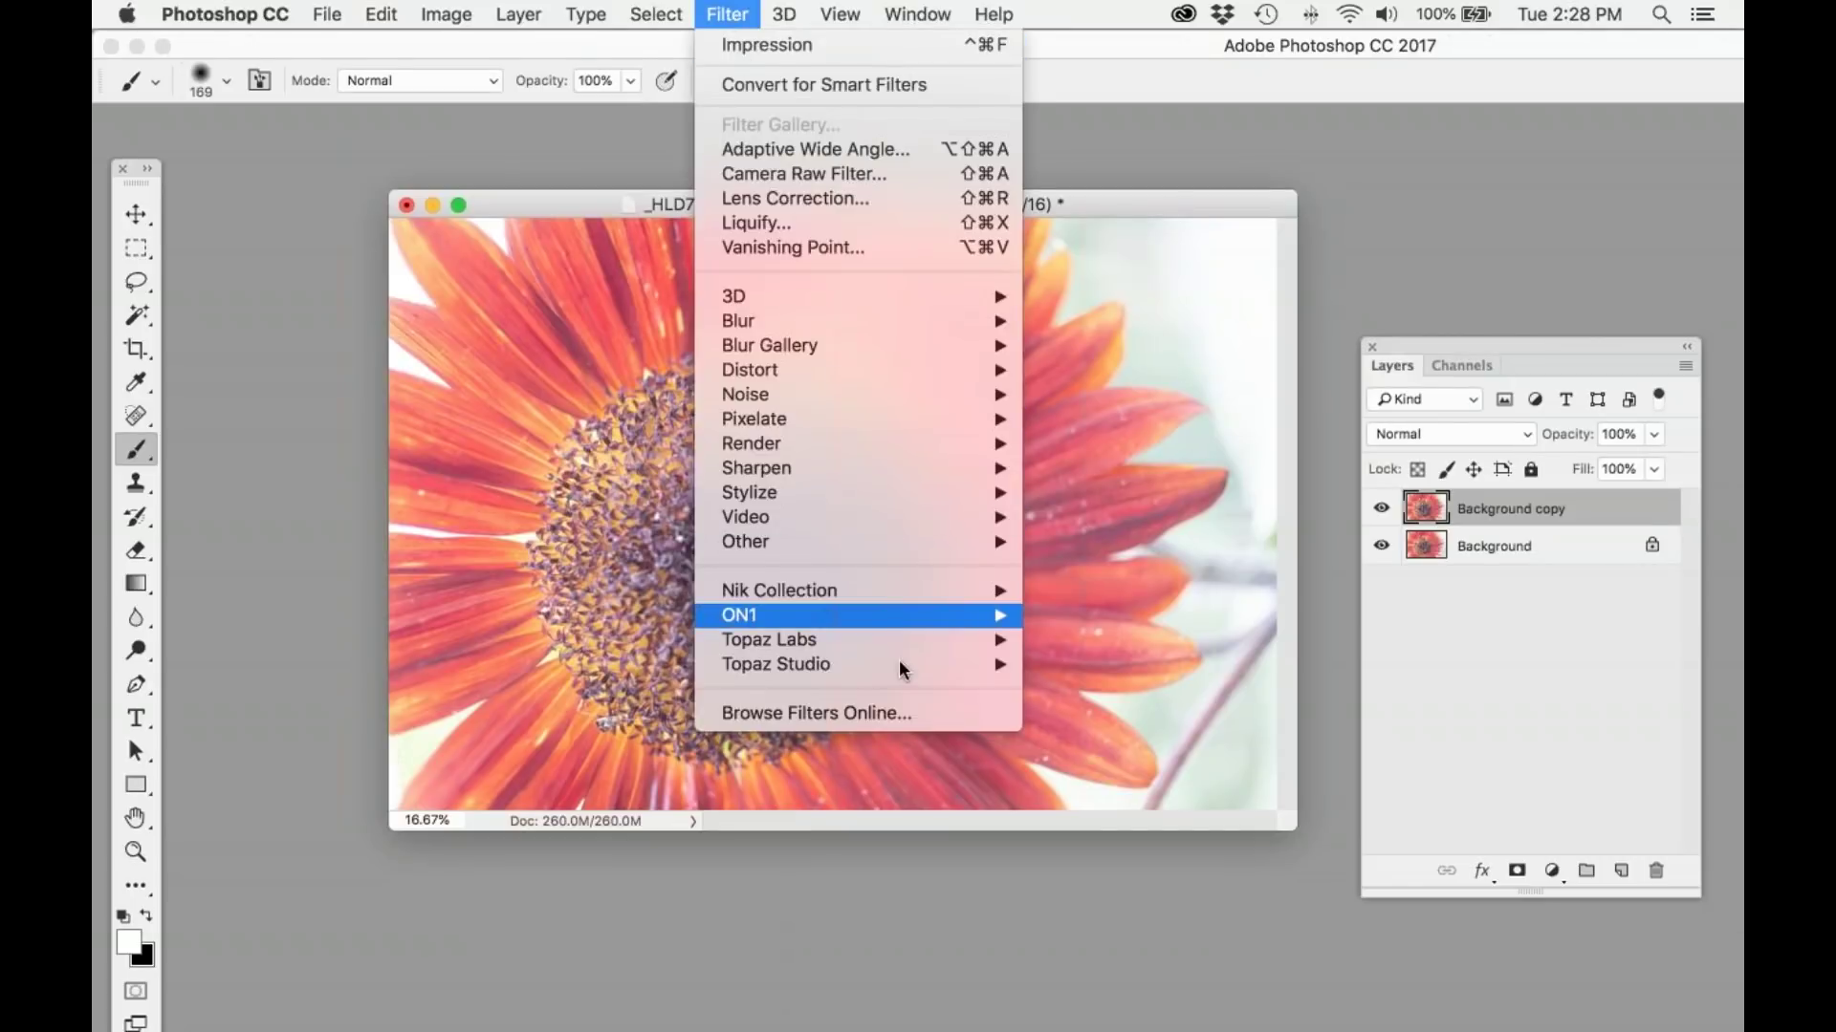
mouse_move(904, 669)
click(1057, 738)
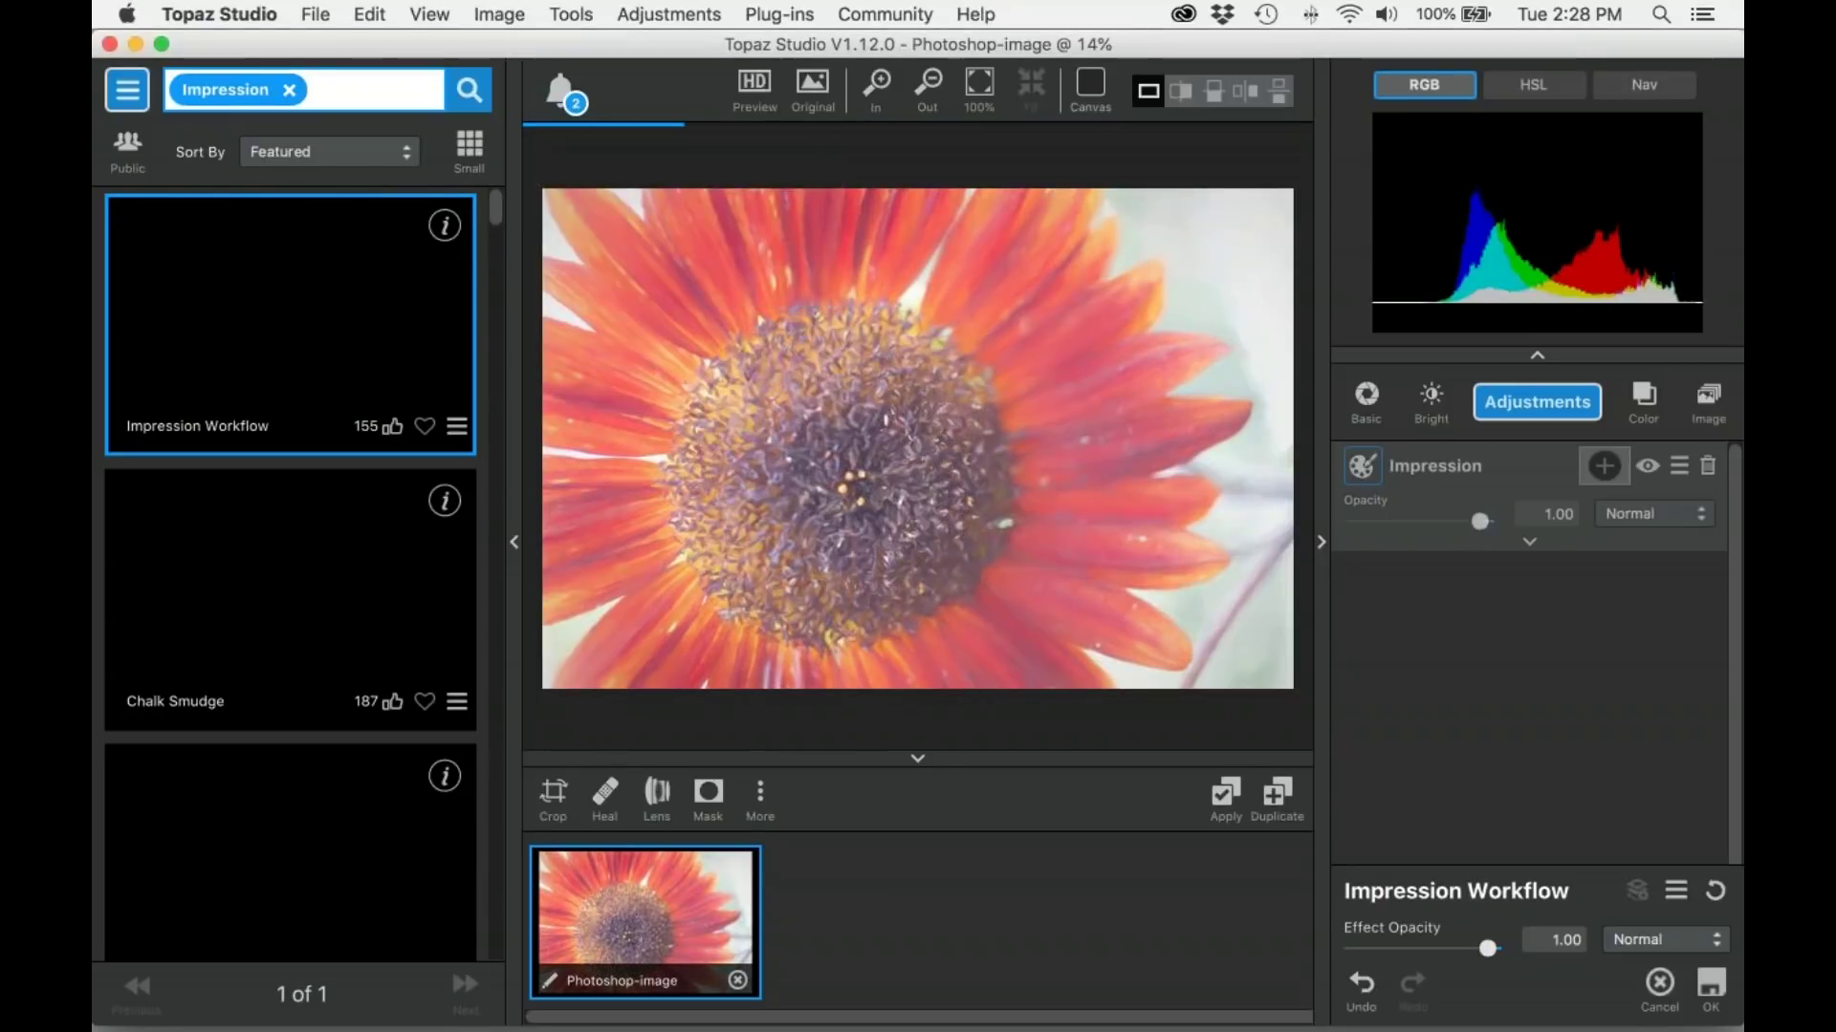
click(418, 156)
click(448, 176)
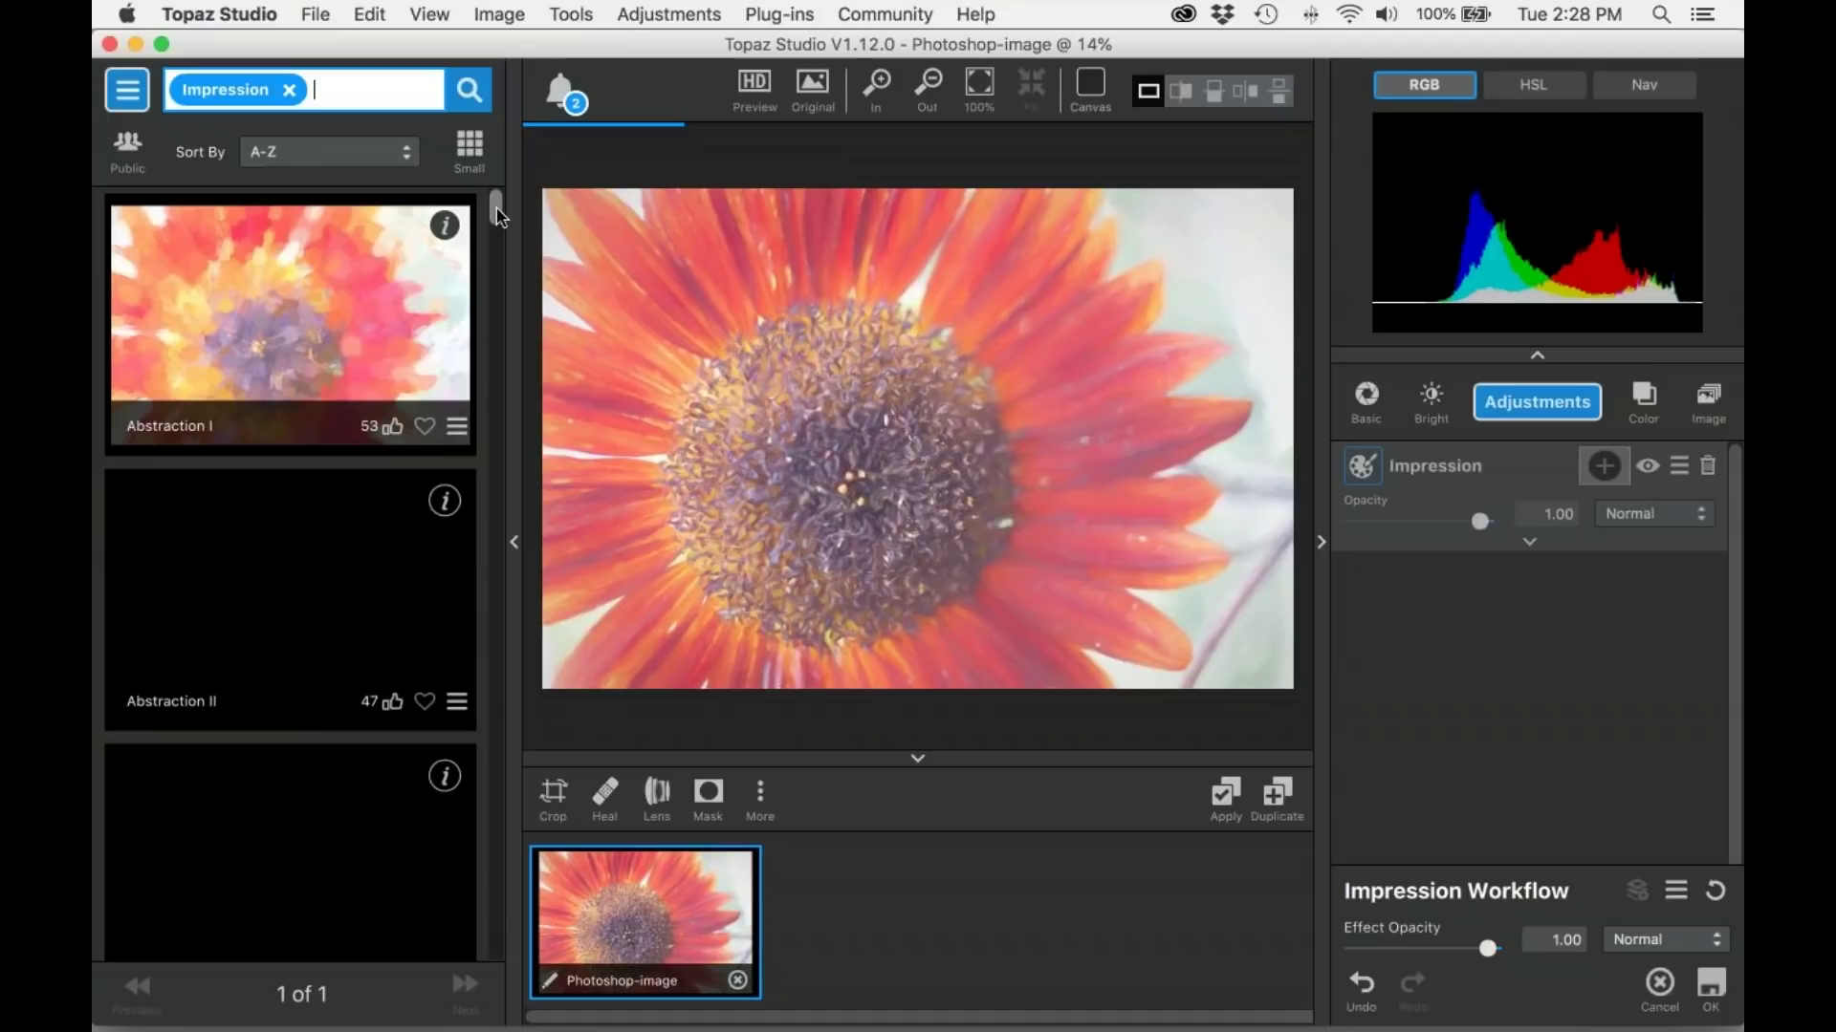
Step: Apply the Chalk Smudge effect to the flower and return the result to Photoshop
mouse_move(498, 216)
mouse_down()
mouse_move(498, 407)
mouse_move(490, 280)
mouse_up()
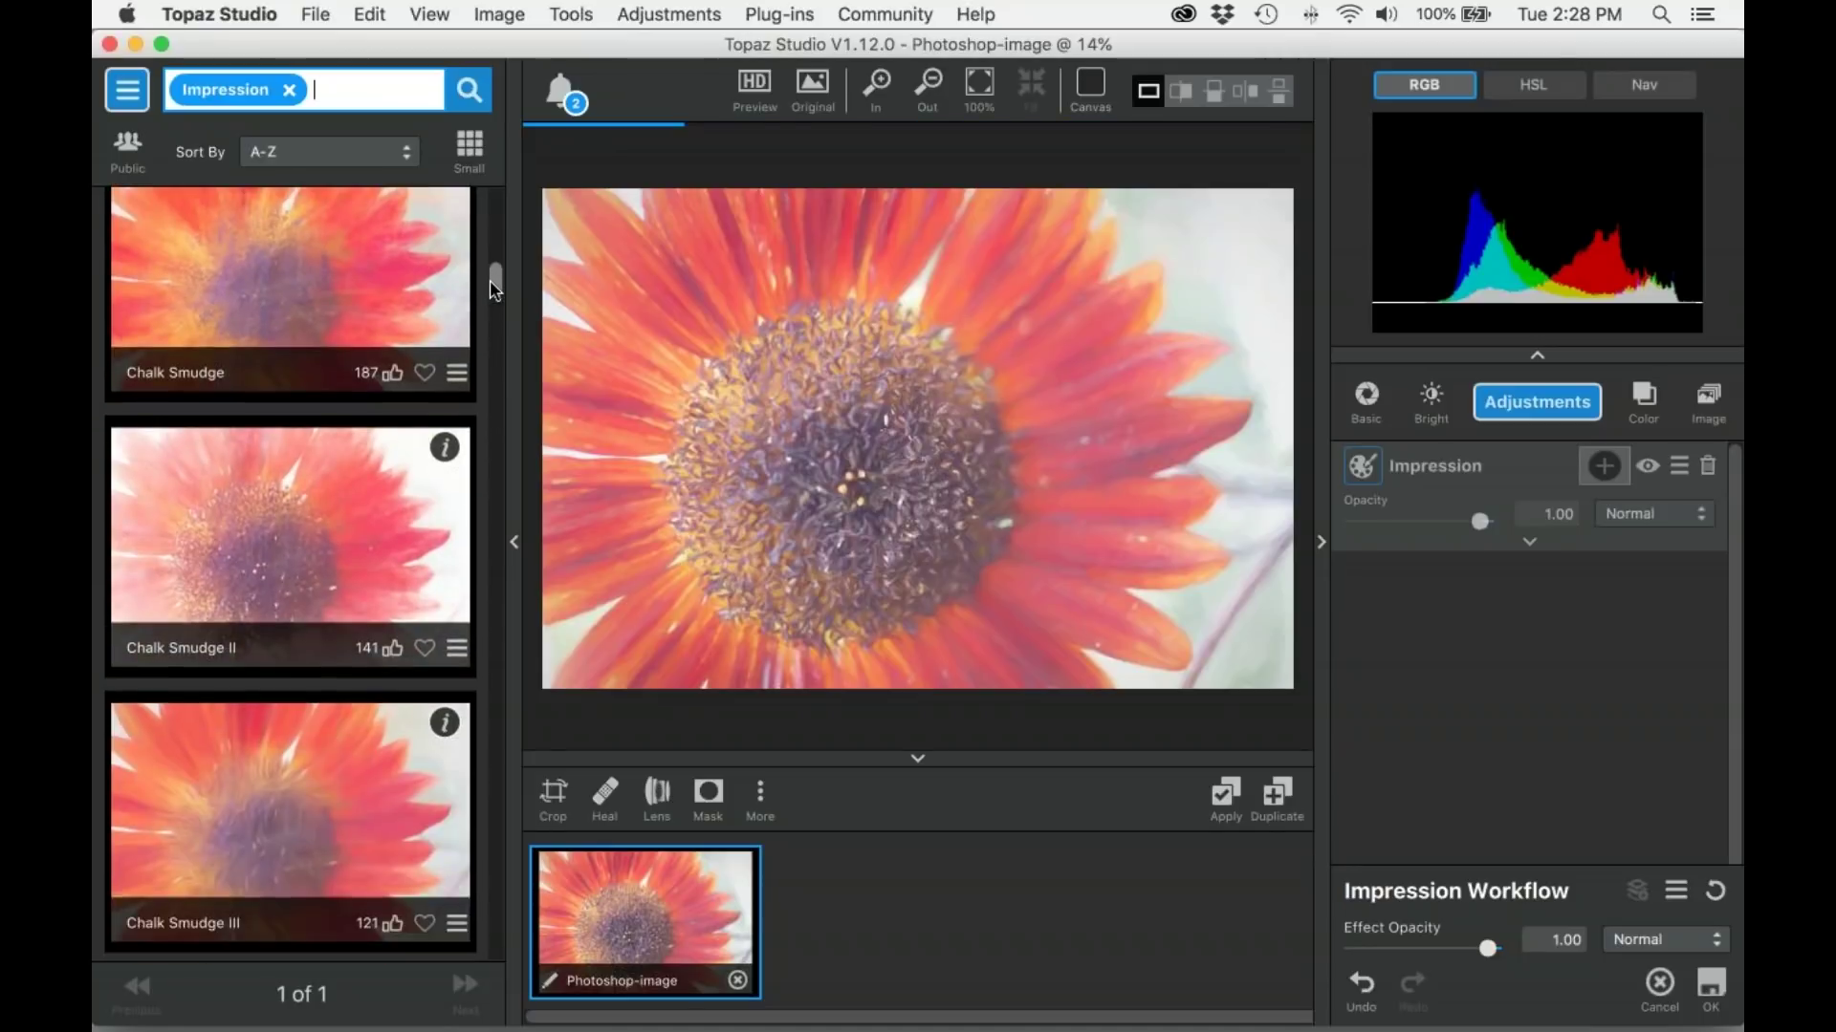
click(260, 277)
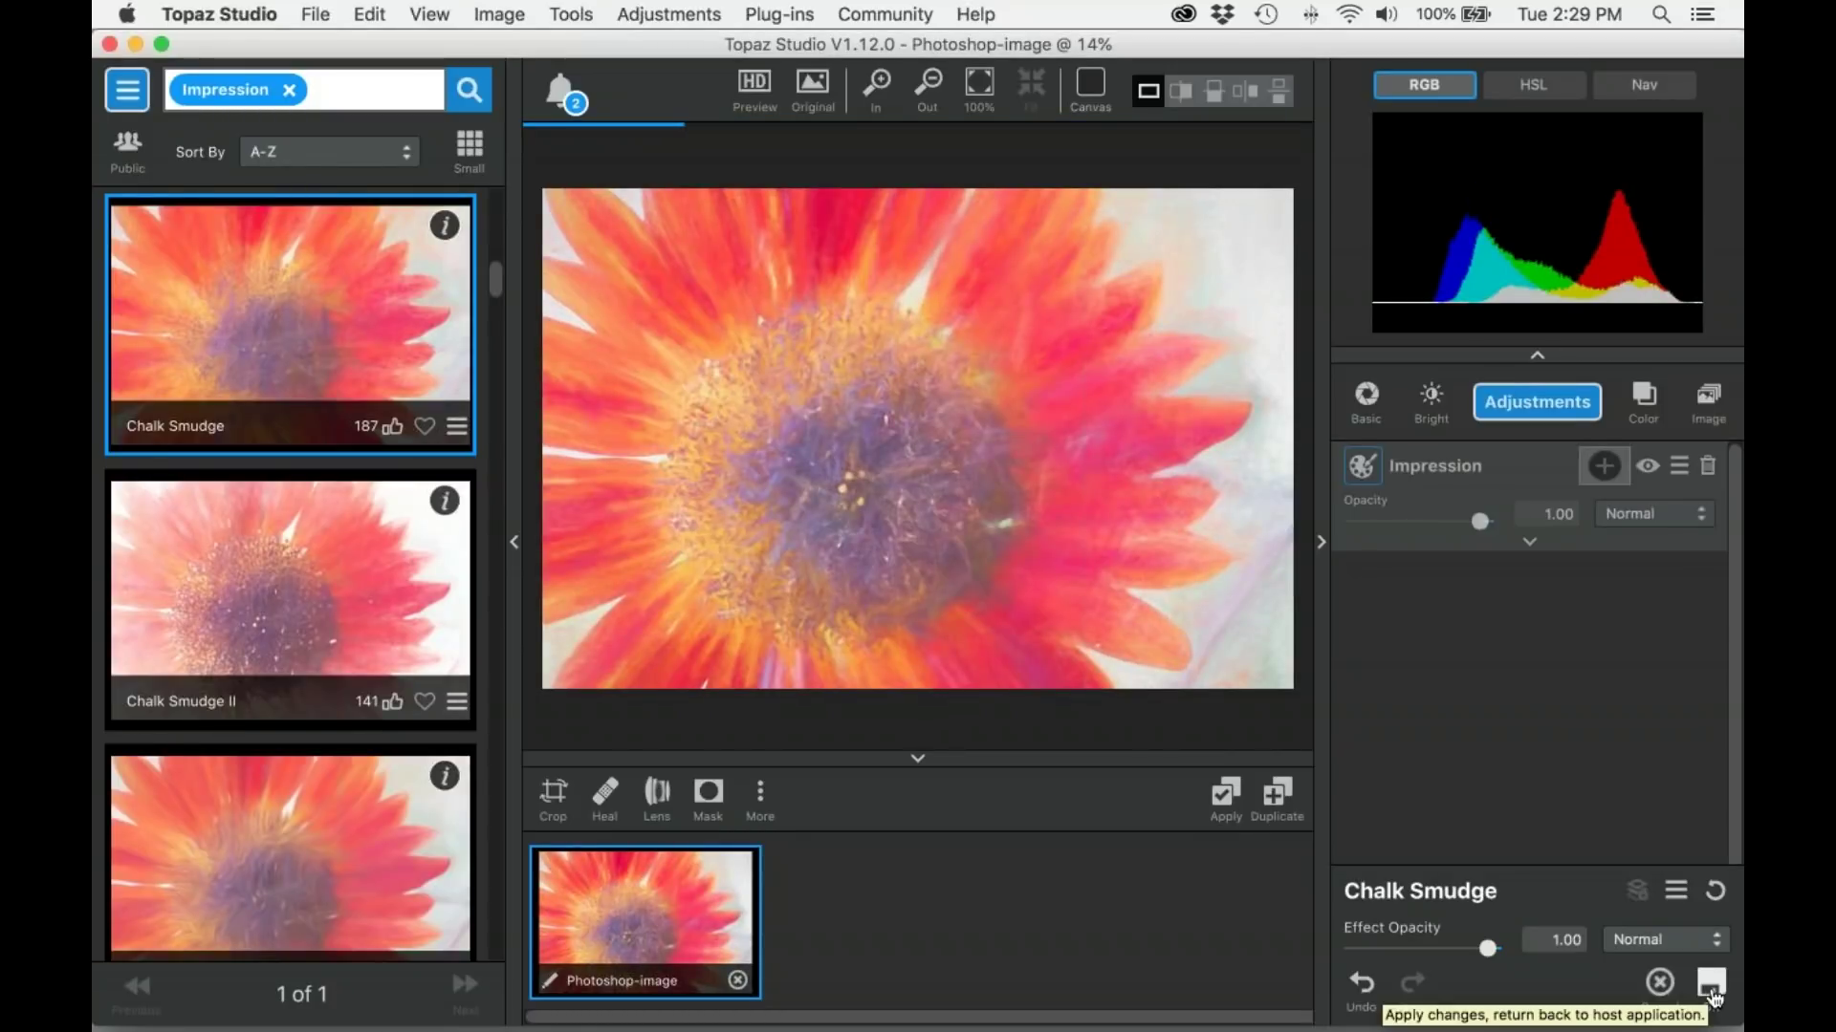
click(1711, 985)
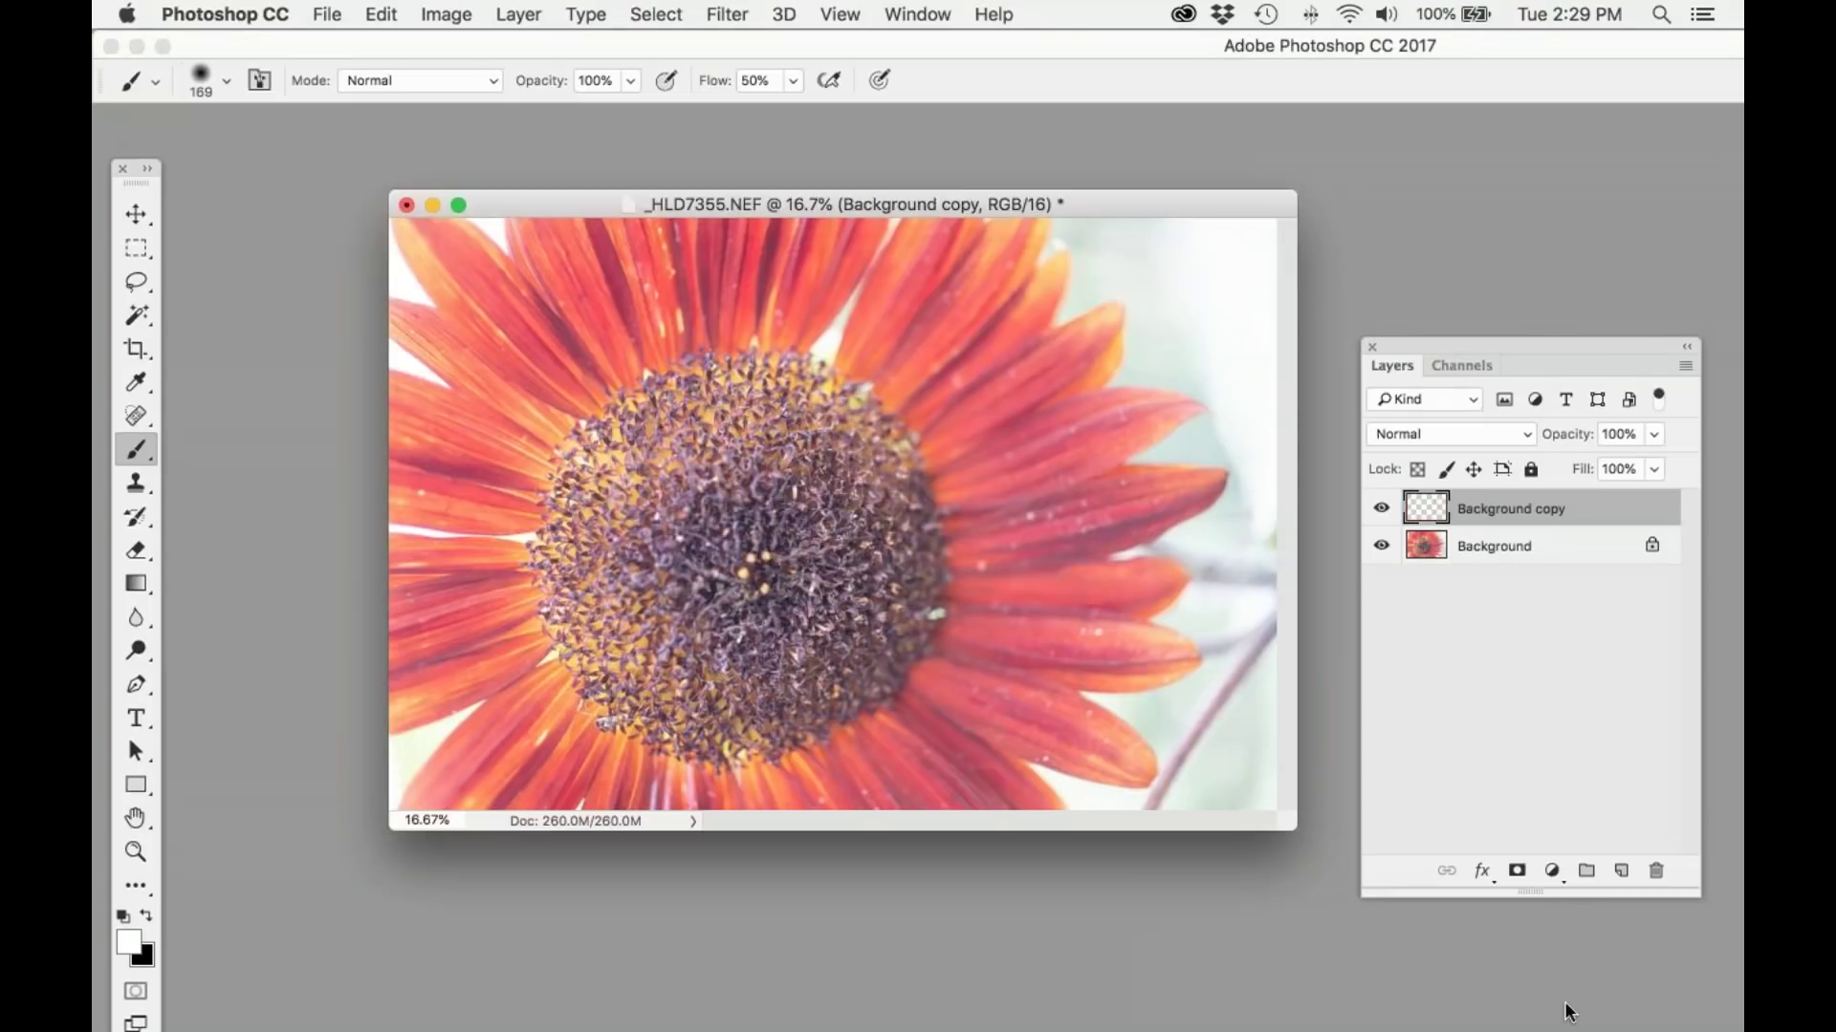
Step: Rename the "Background copy" layer to "chalk smudge" and toggle its visibility off and on to compare the effect
double_click(1492, 509)
text(cha)
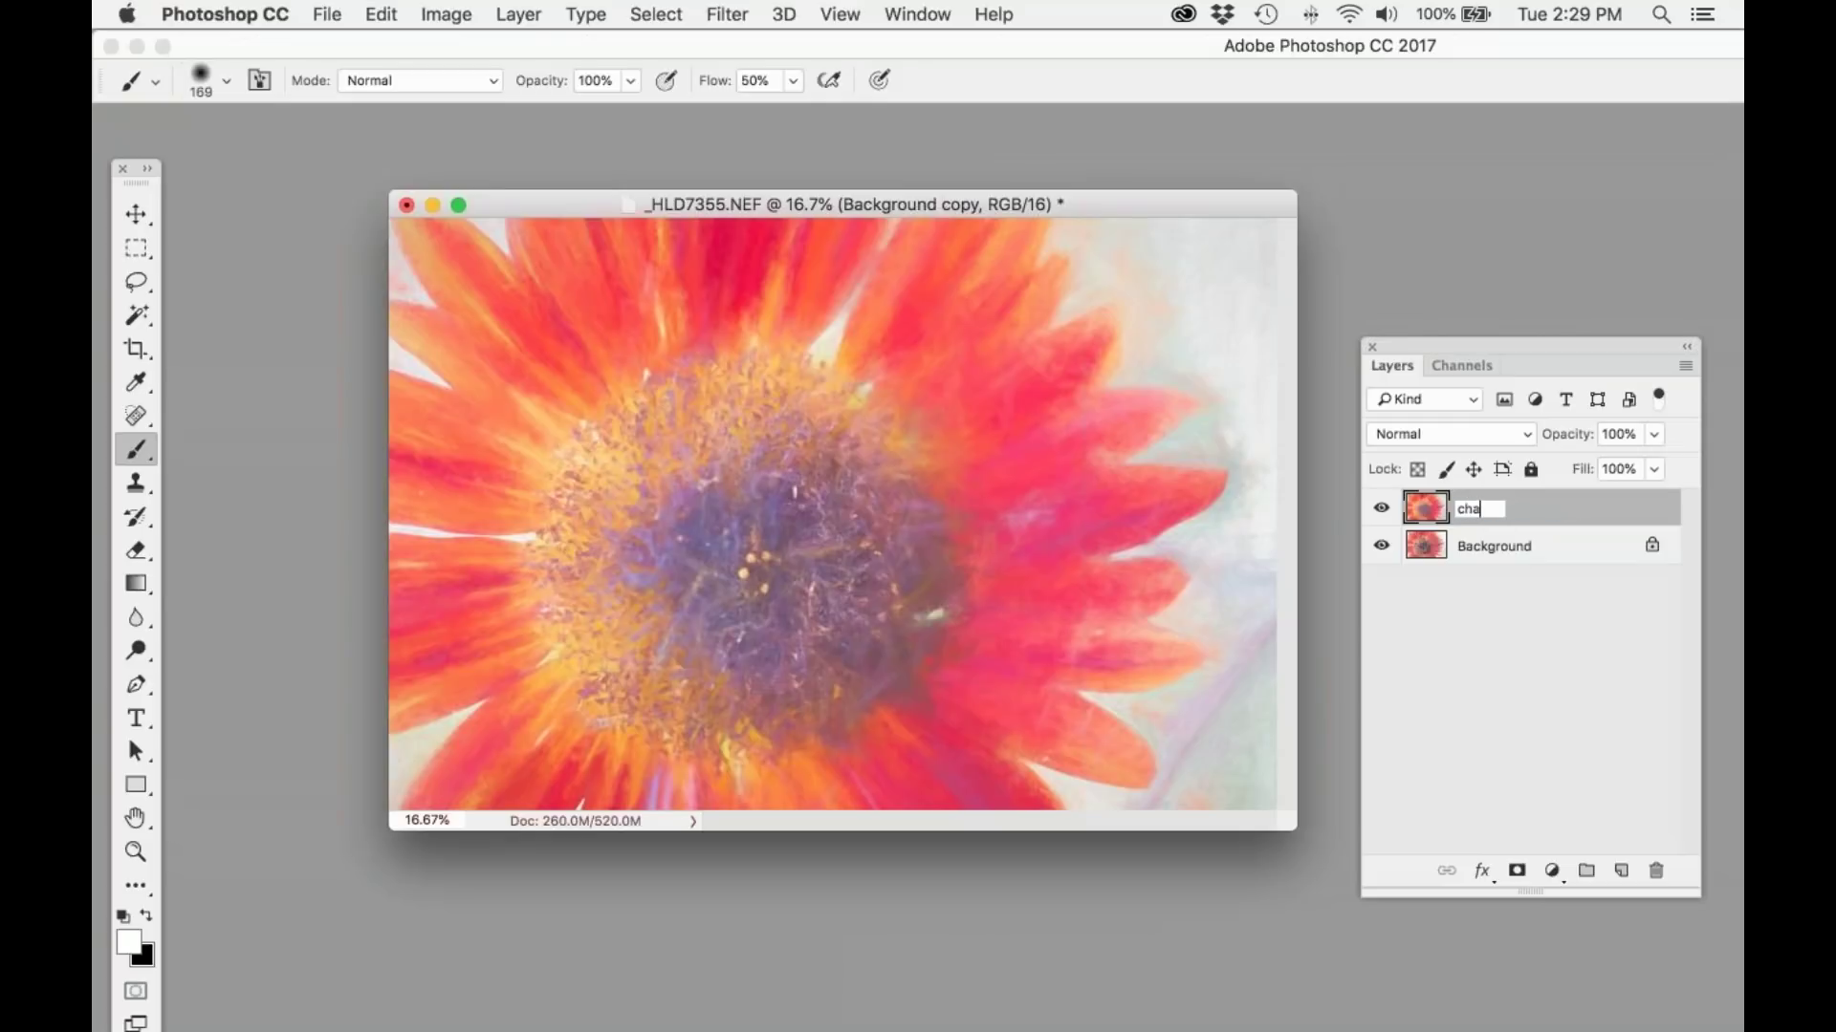
text(lk smudge)
key(Return)
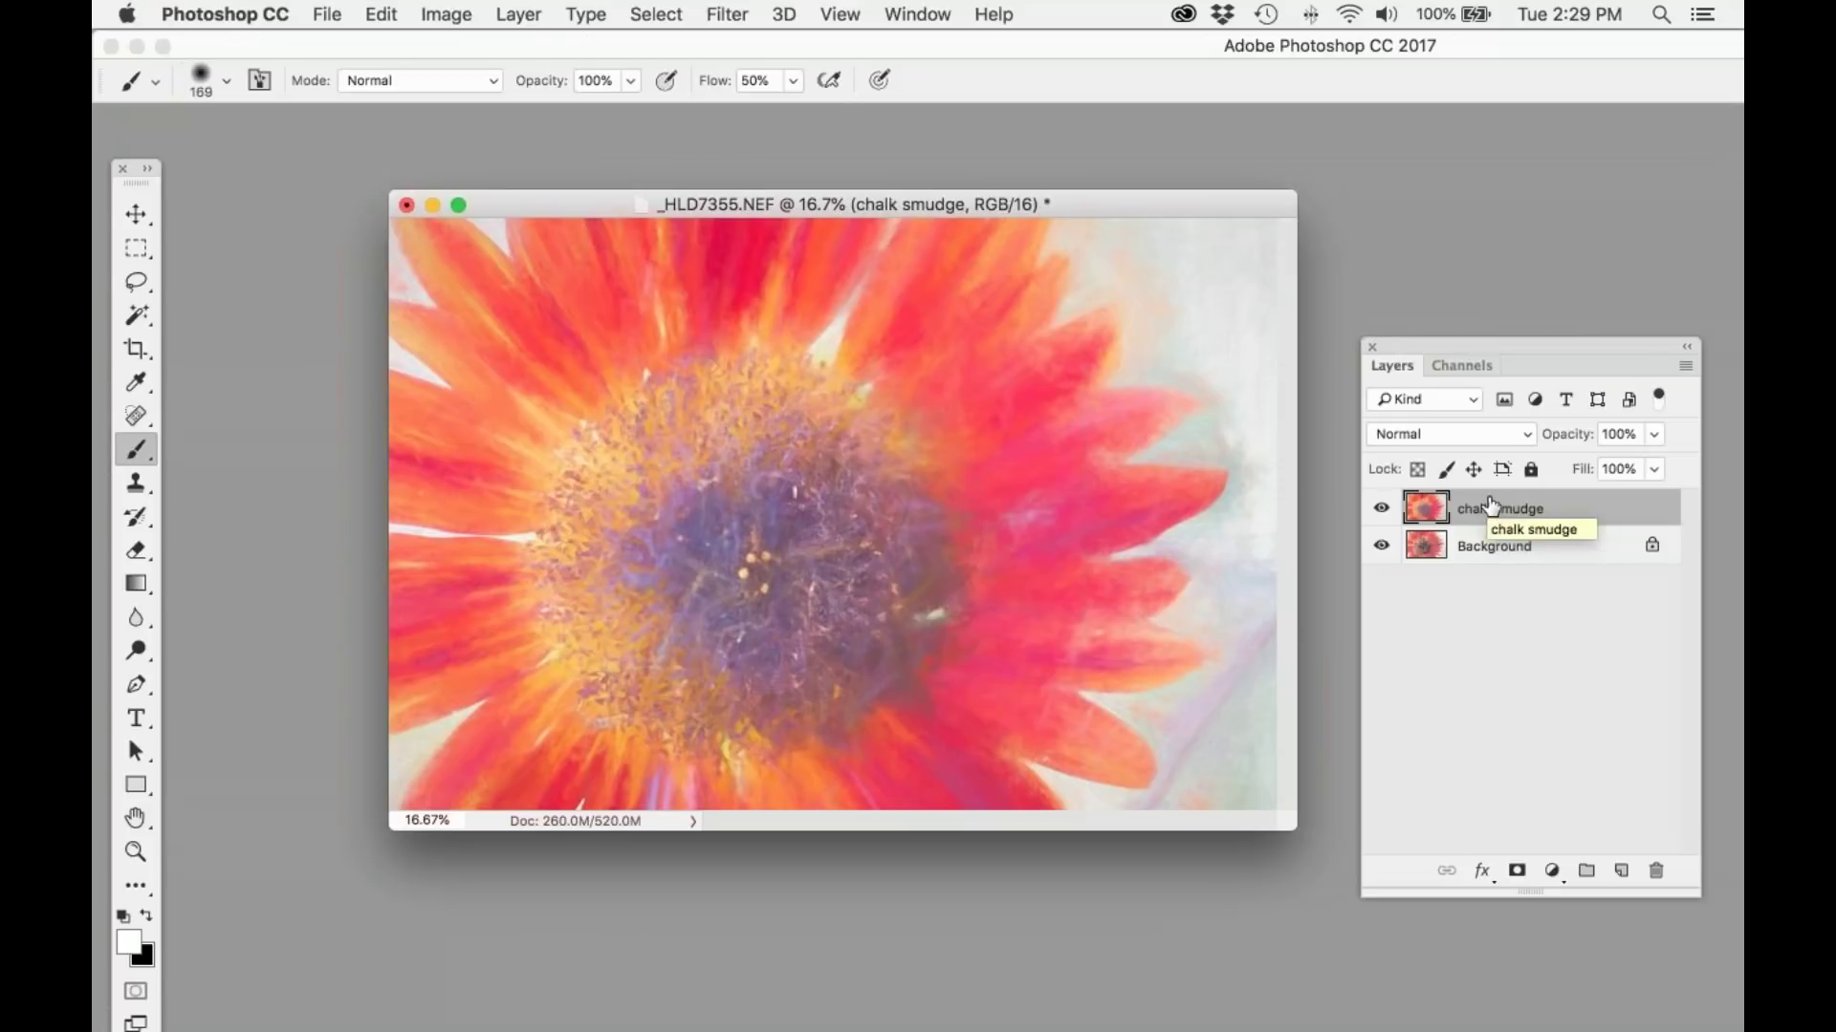
click(1381, 508)
key(super+comma)
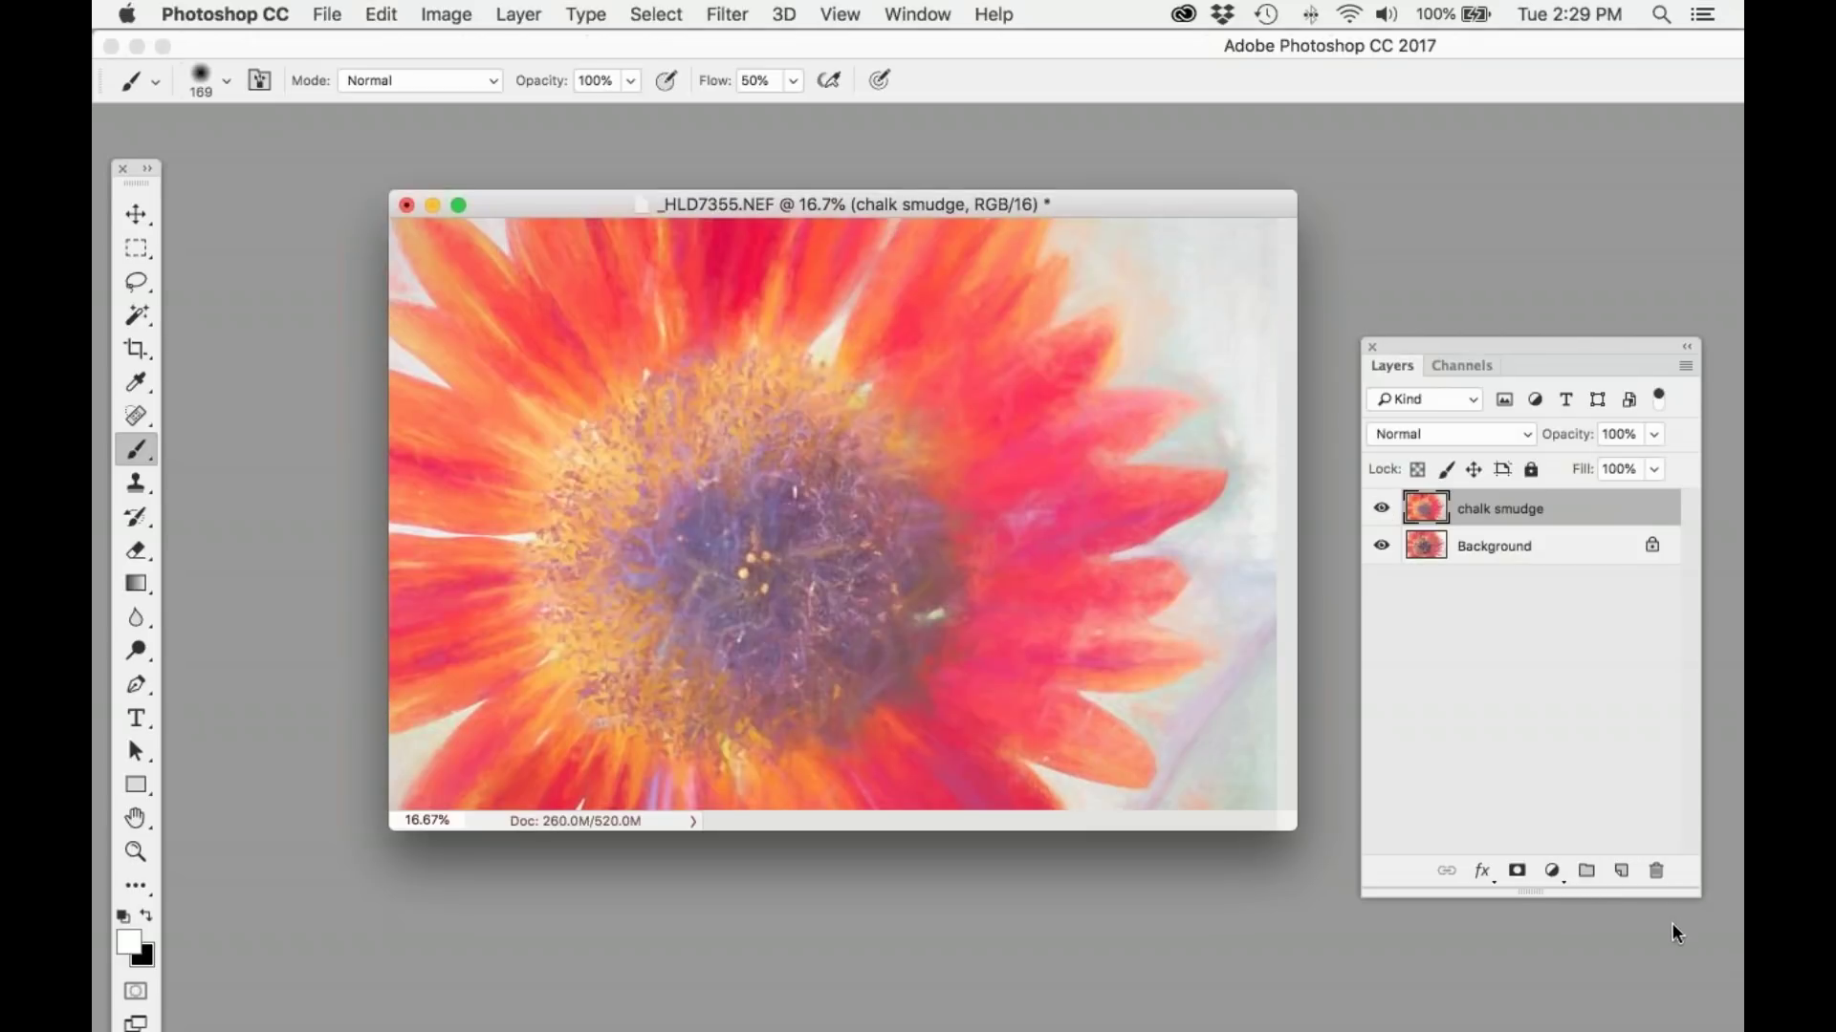
Step: Add a Reveal All layer mask to the "chalk smudge" layer
click(517, 14)
mouse_move(679, 430)
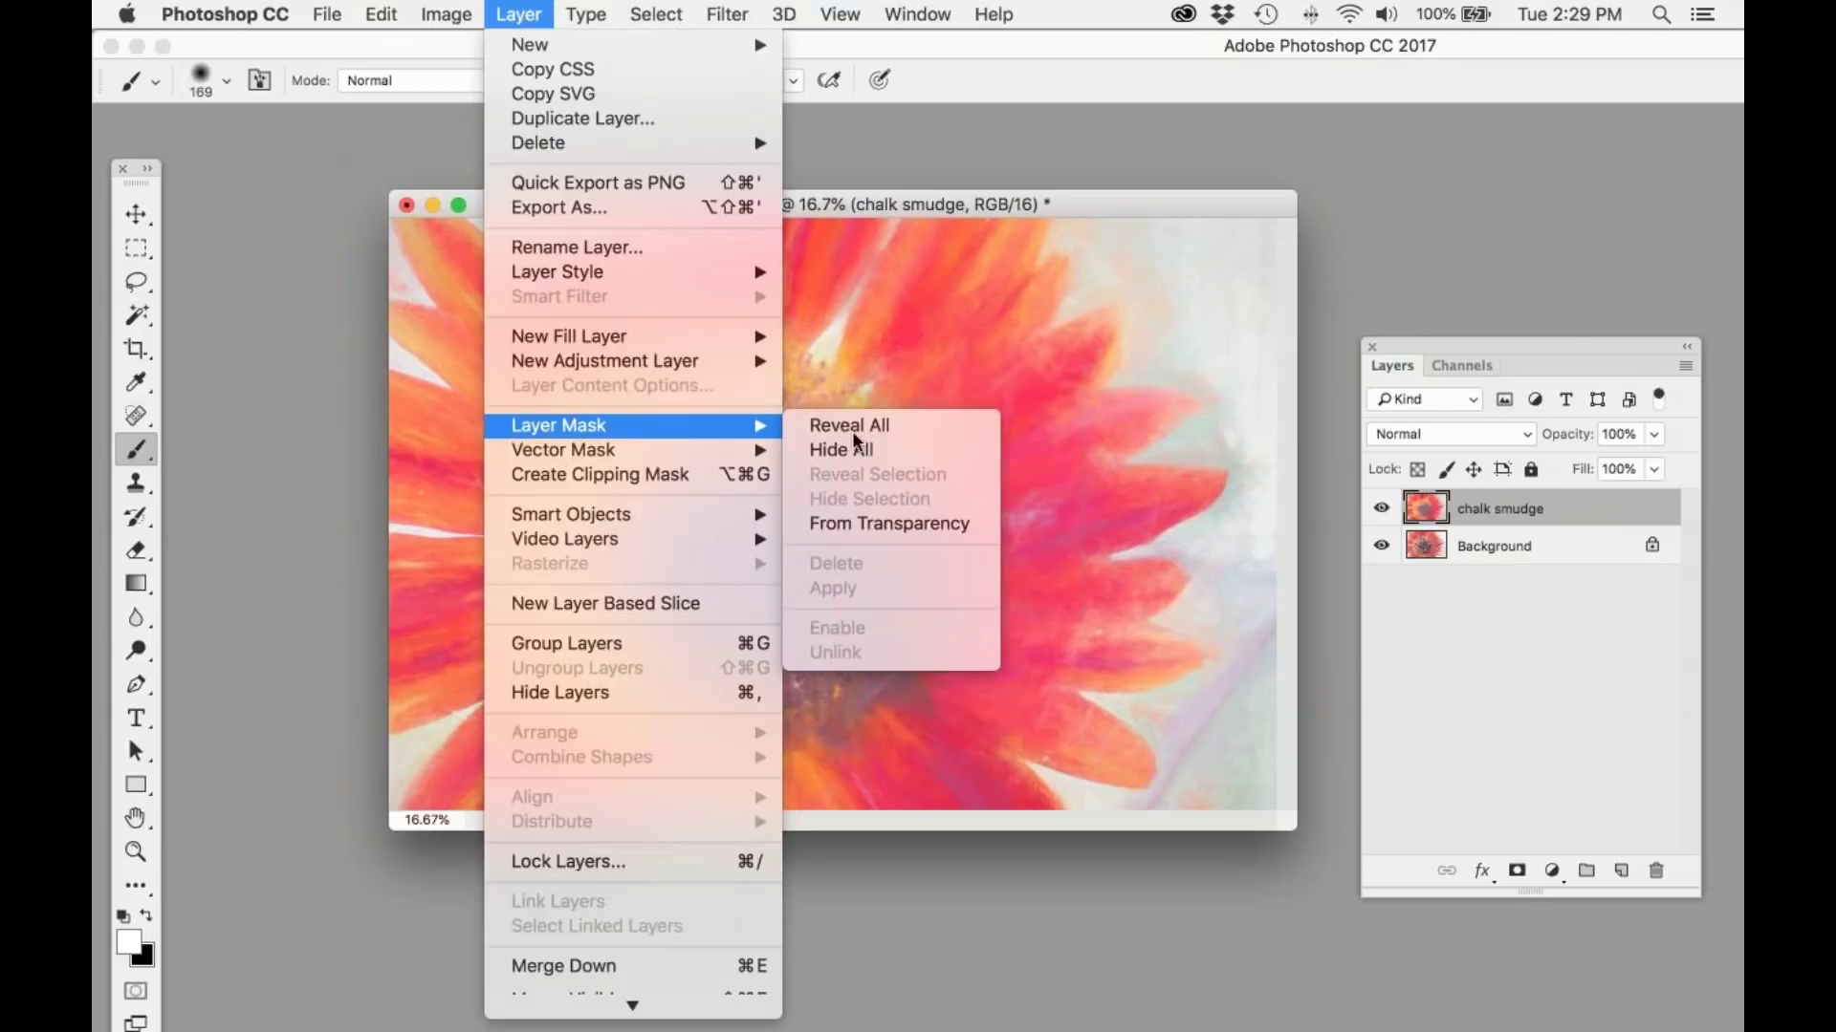
click(859, 433)
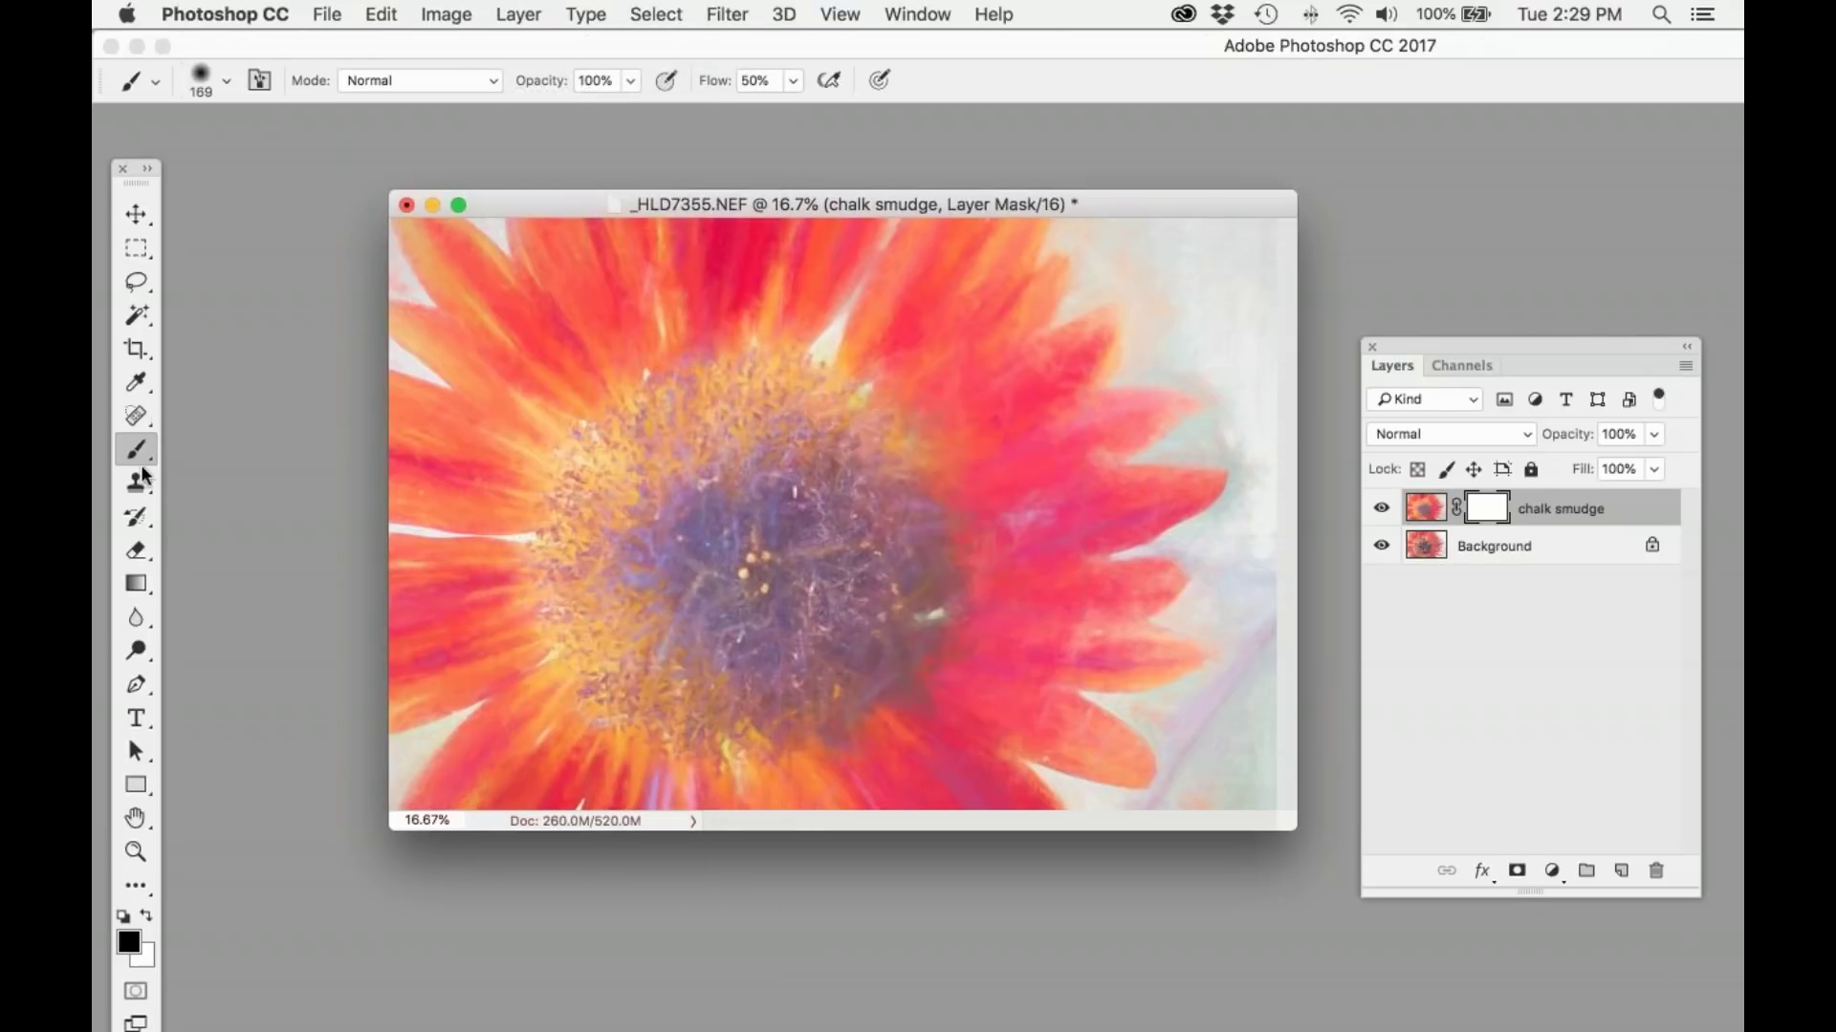
Step: Paint black on the "chalk smudge" mask over the flower's center with a 1400 px brush at 100% opacity
click(125, 913)
click(228, 81)
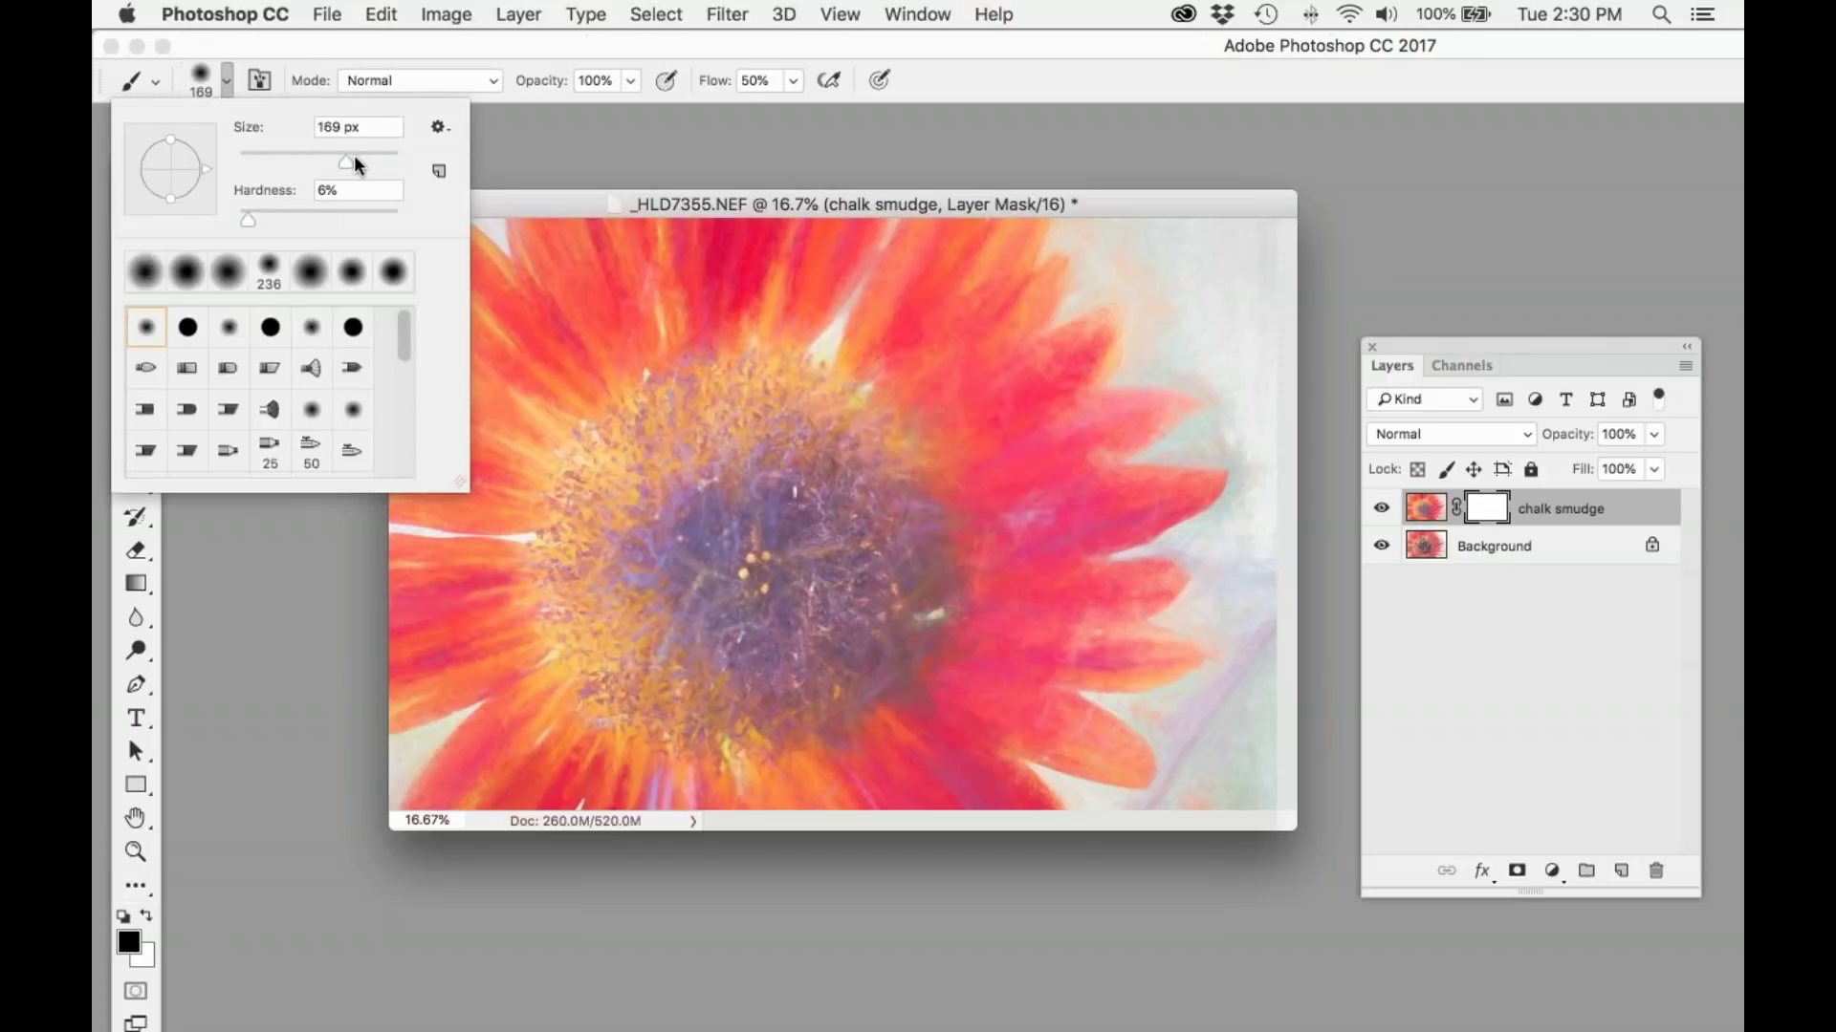
drag(354, 155, 384, 156)
key(Return)
mouse_move(606, 515)
mouse_down()
mouse_move(669, 478)
mouse_move(688, 536)
mouse_move(611, 585)
mouse_move(860, 573)
mouse_move(823, 564)
mouse_move(745, 622)
mouse_move(622, 517)
mouse_up()
mouse_move(698, 660)
mouse_down()
mouse_move(880, 535)
mouse_move(781, 709)
mouse_move(545, 644)
mouse_move(660, 688)
mouse_move(813, 684)
mouse_move(875, 622)
mouse_move(881, 397)
mouse_move(932, 506)
mouse_move(922, 669)
mouse_move(798, 732)
mouse_move(683, 627)
mouse_move(779, 401)
mouse_move(626, 457)
mouse_move(590, 497)
mouse_move(736, 402)
mouse_move(822, 445)
mouse_move(839, 516)
mouse_up()
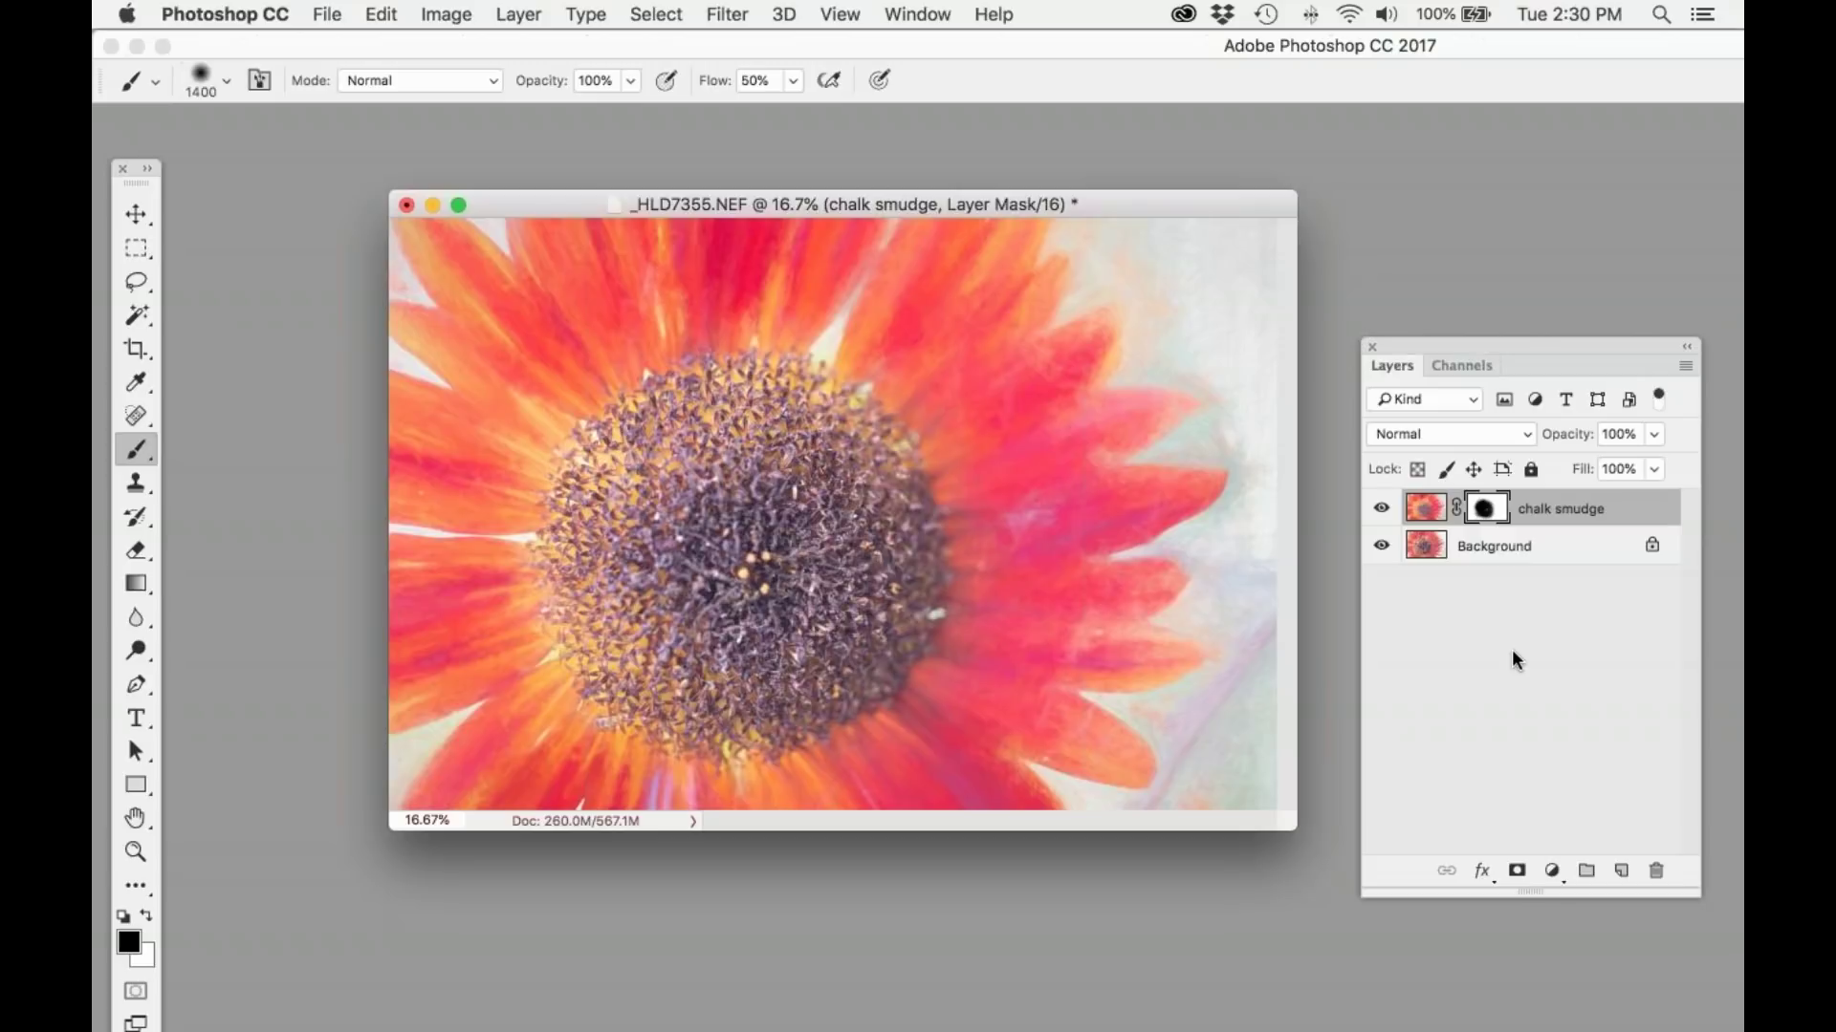
Step: View the "chalk smudge" mask on its own, and compare the flower with that layer hidden and shown
alt+click(1498, 514)
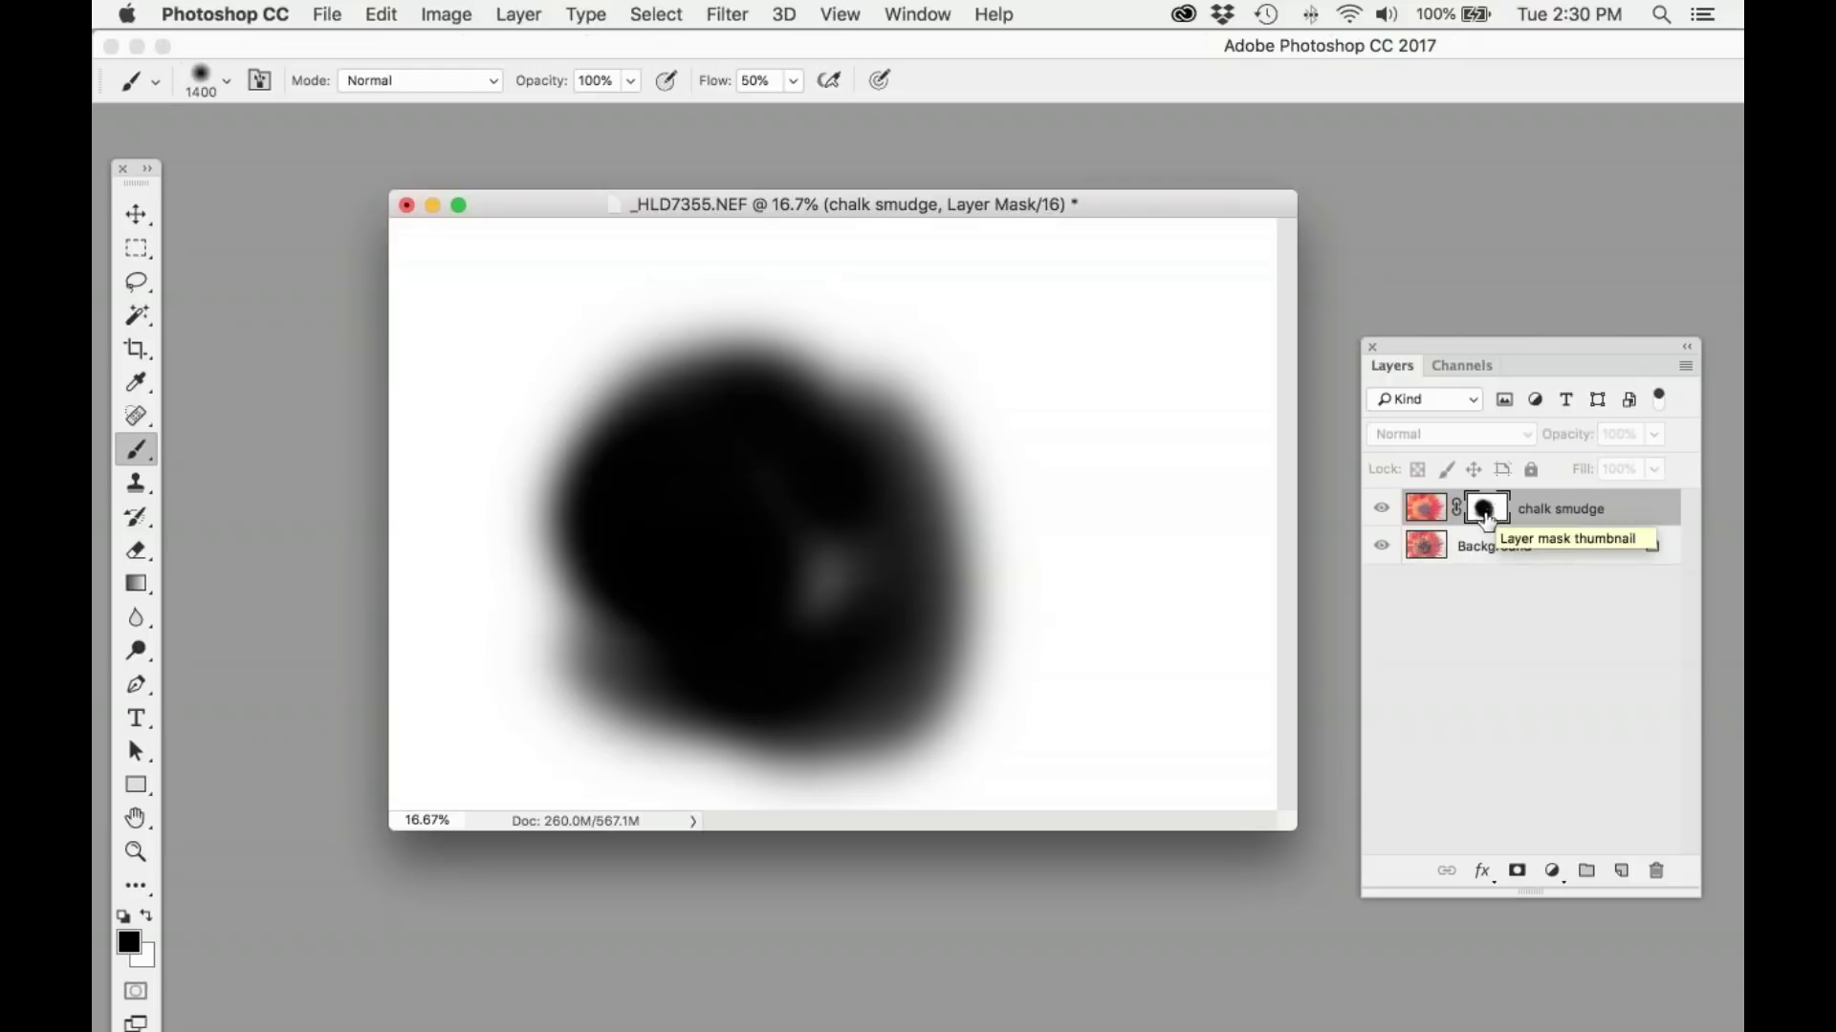
alt+click(1487, 513)
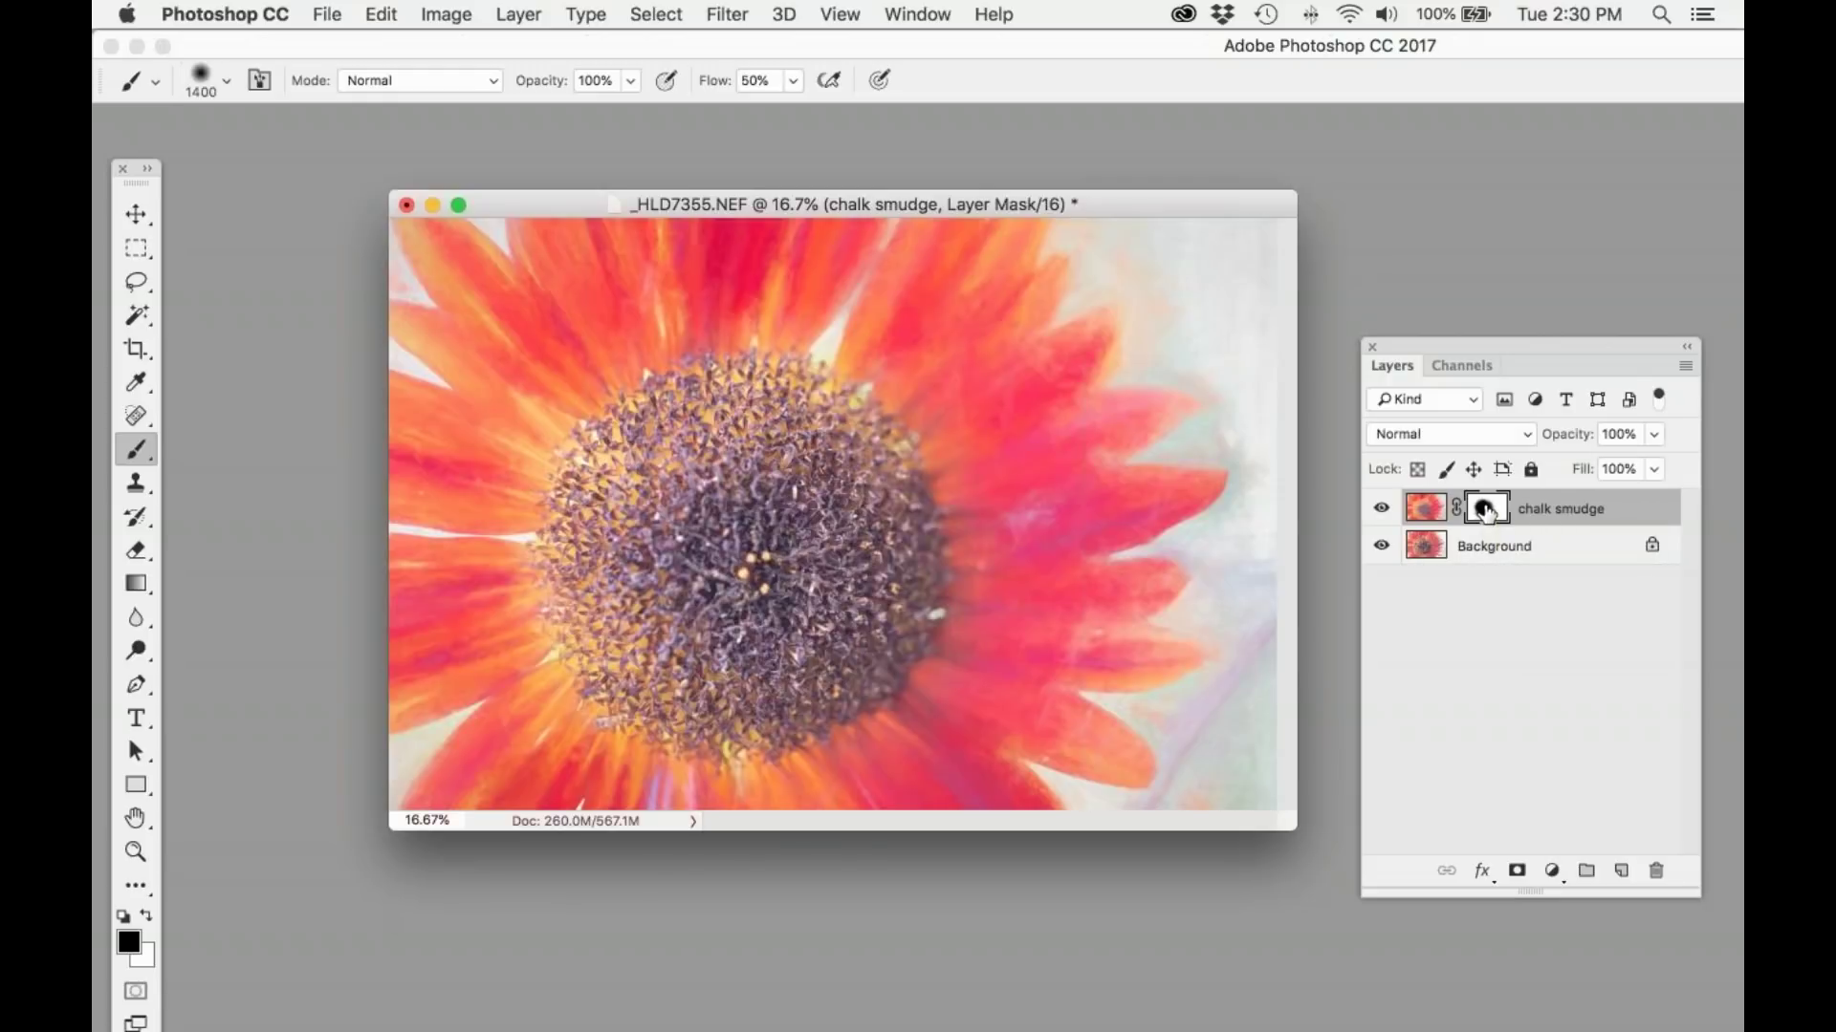
click(1381, 508)
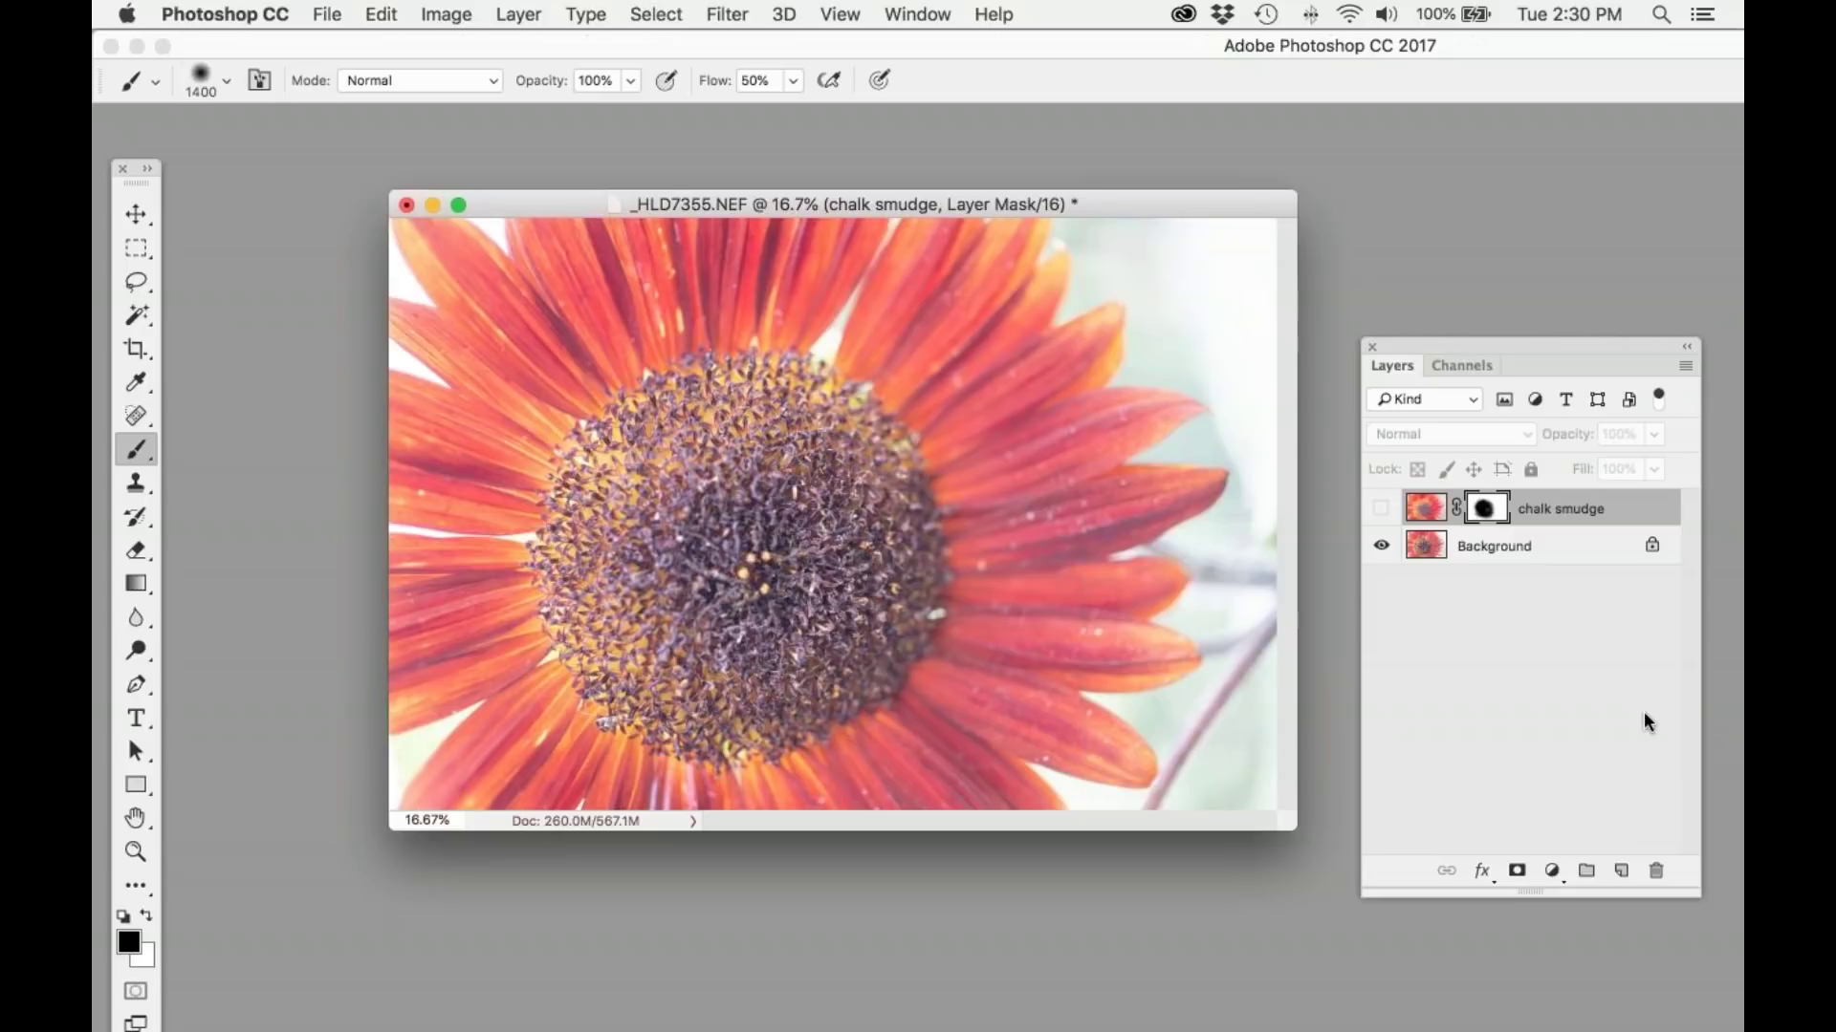
click(1381, 507)
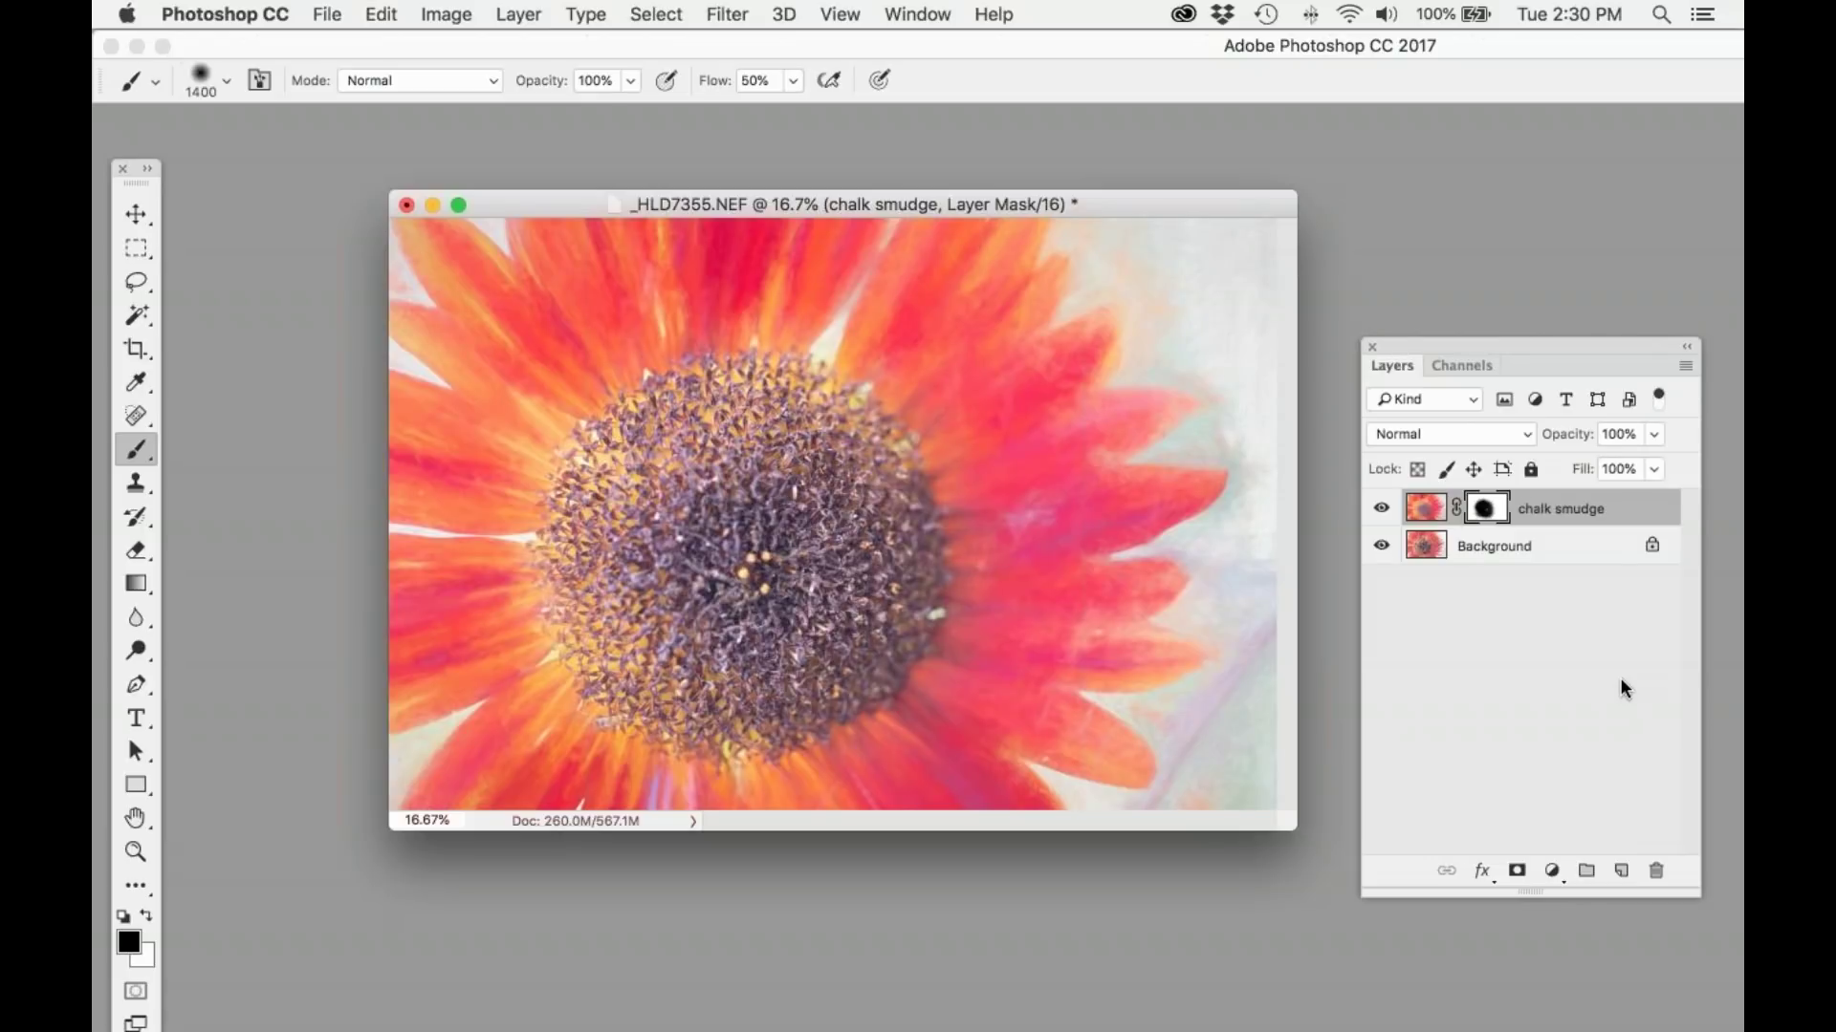
Step: Close the flower photo without saving, and open Corvin Castle.psd from the Texture Effects folder in Adobe Bridge
click(406, 205)
click(839, 389)
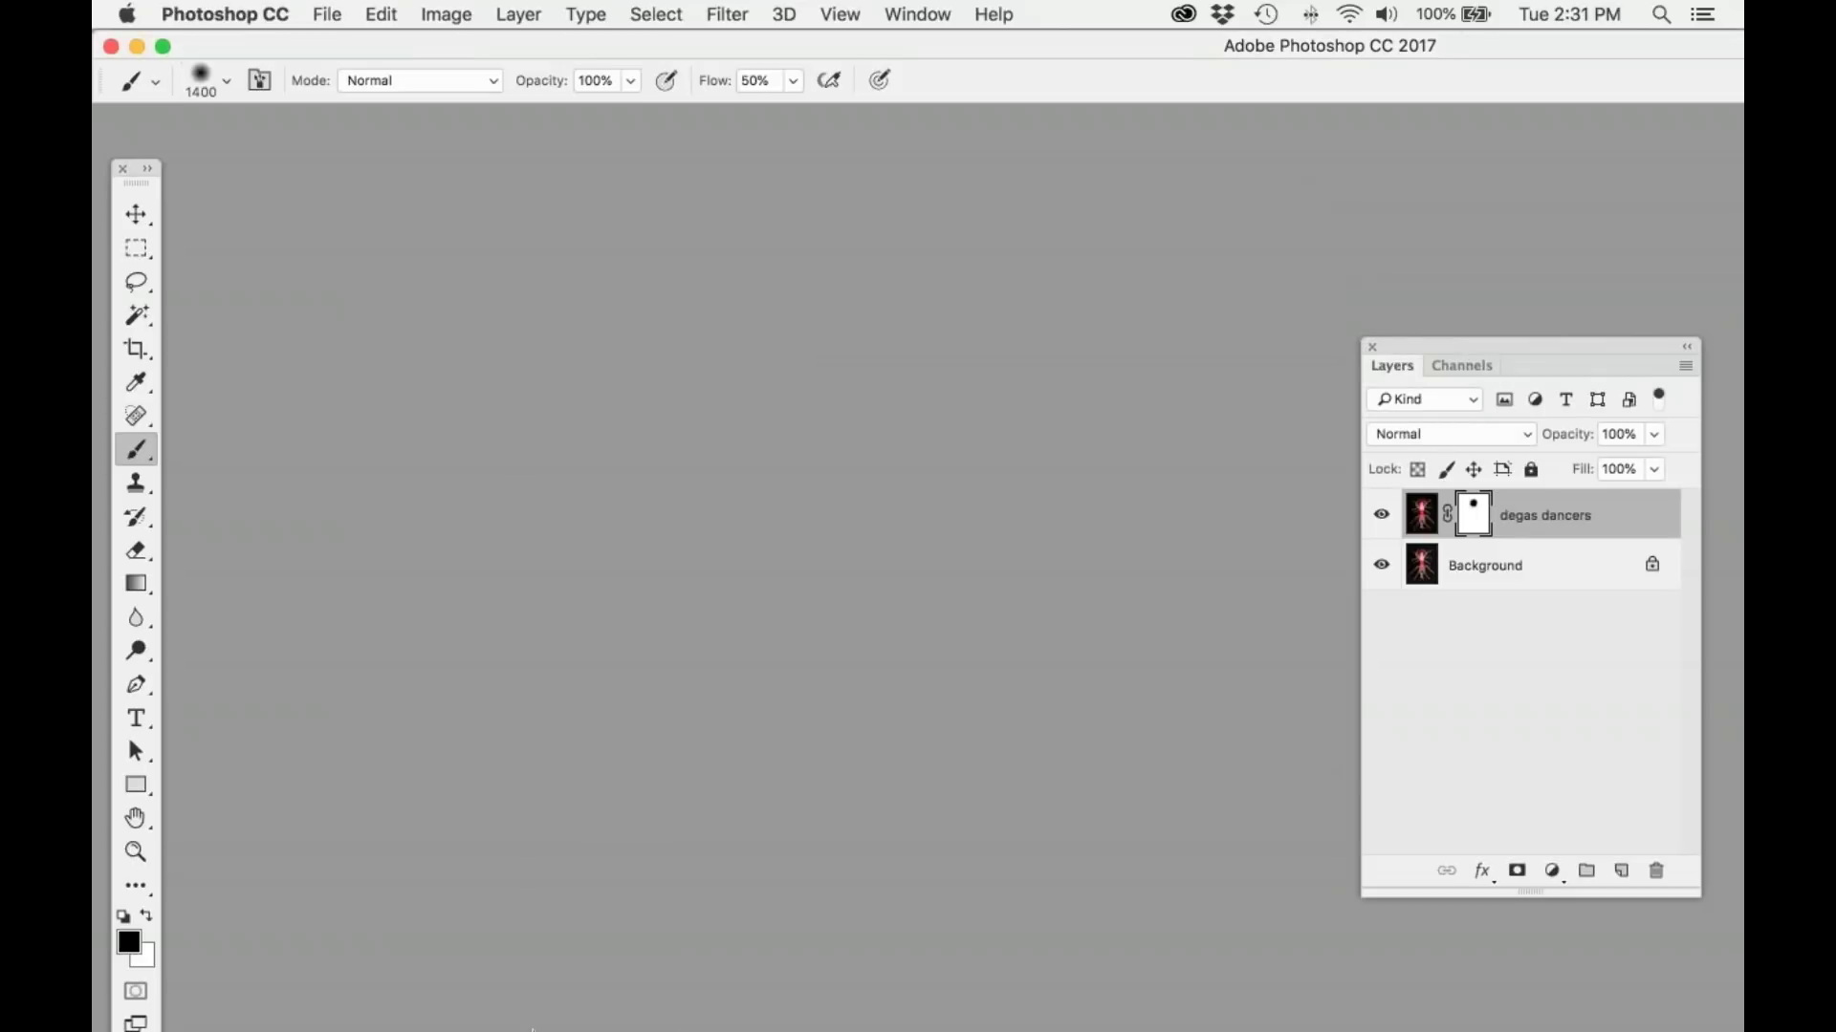
click(559, 1002)
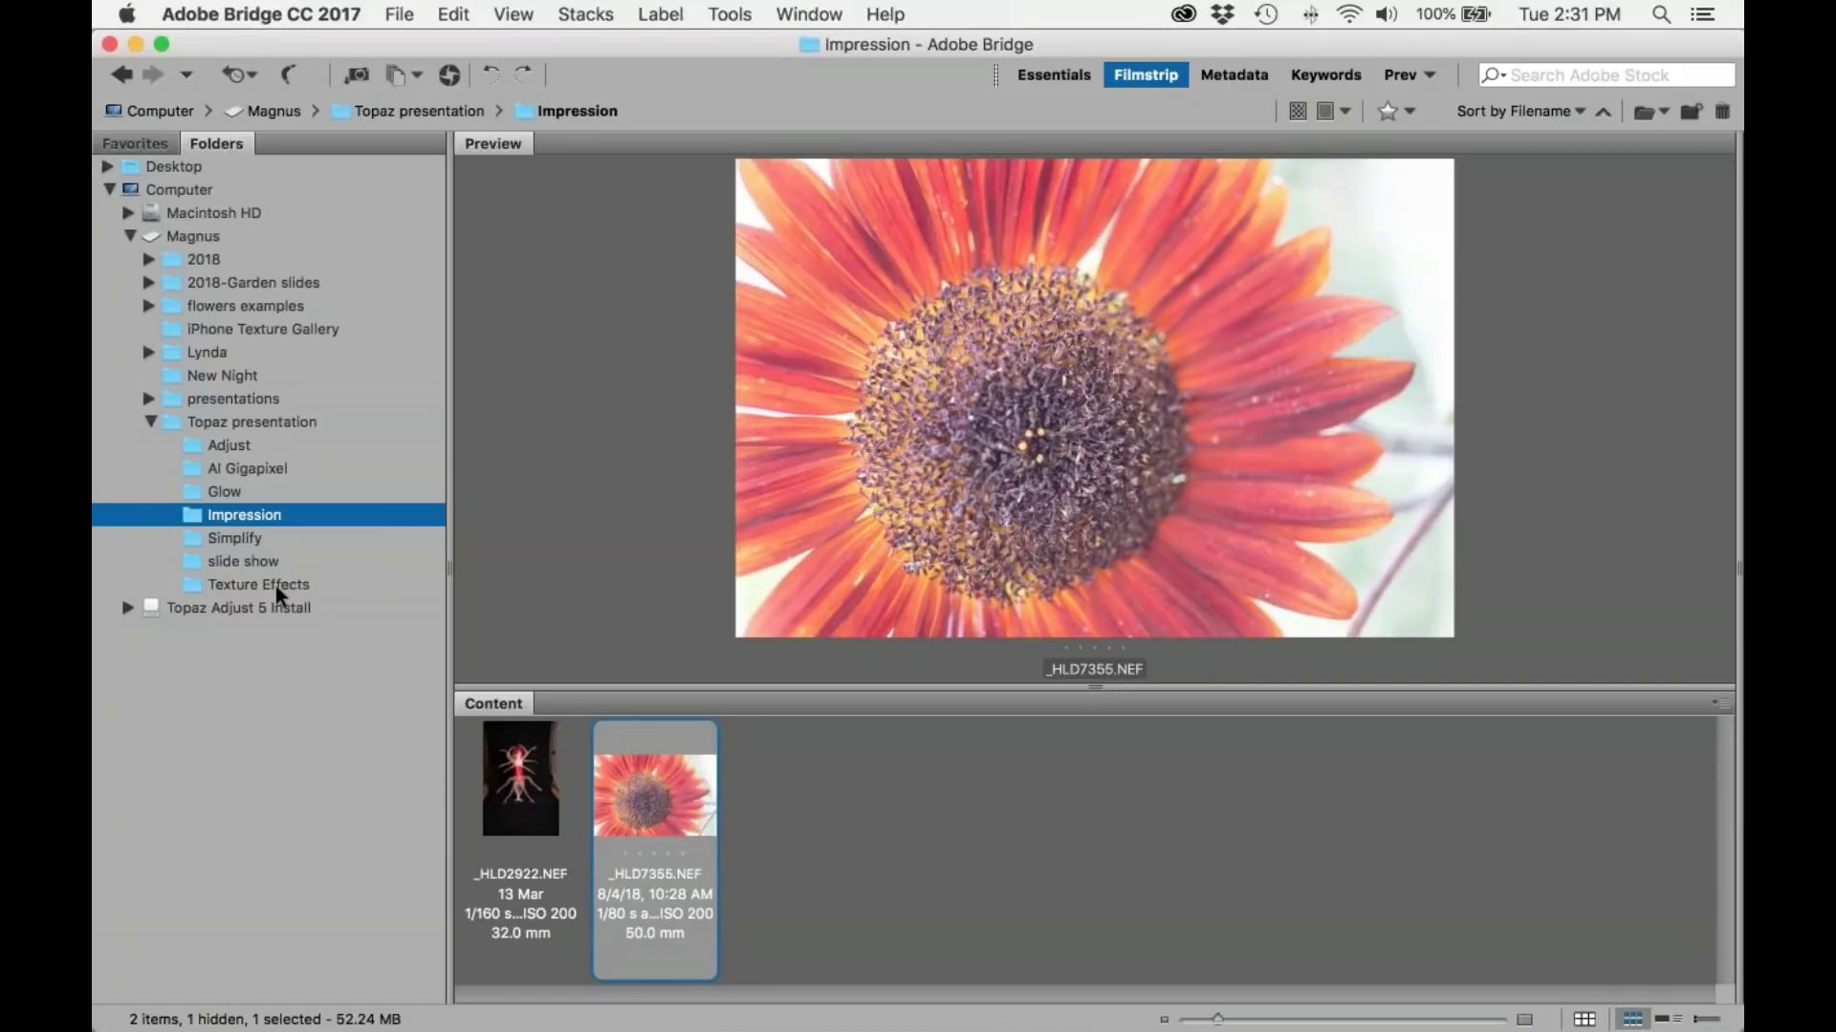
click(260, 584)
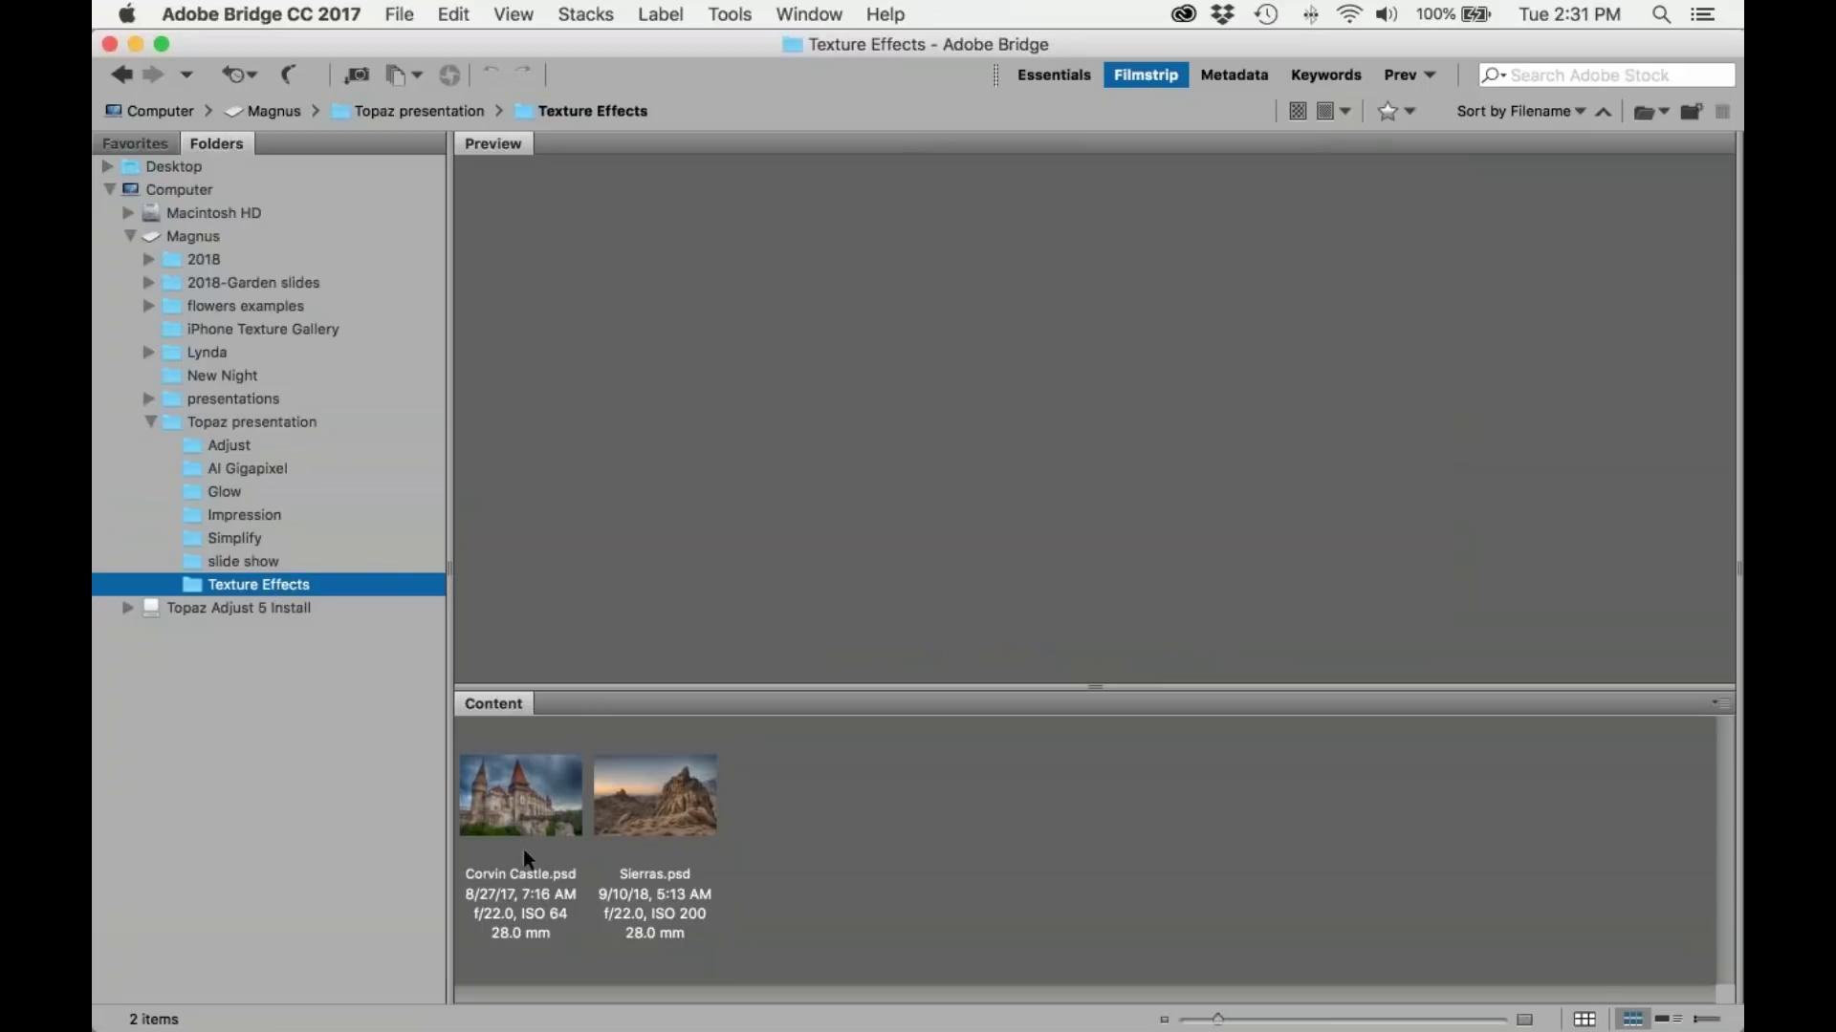
click(522, 806)
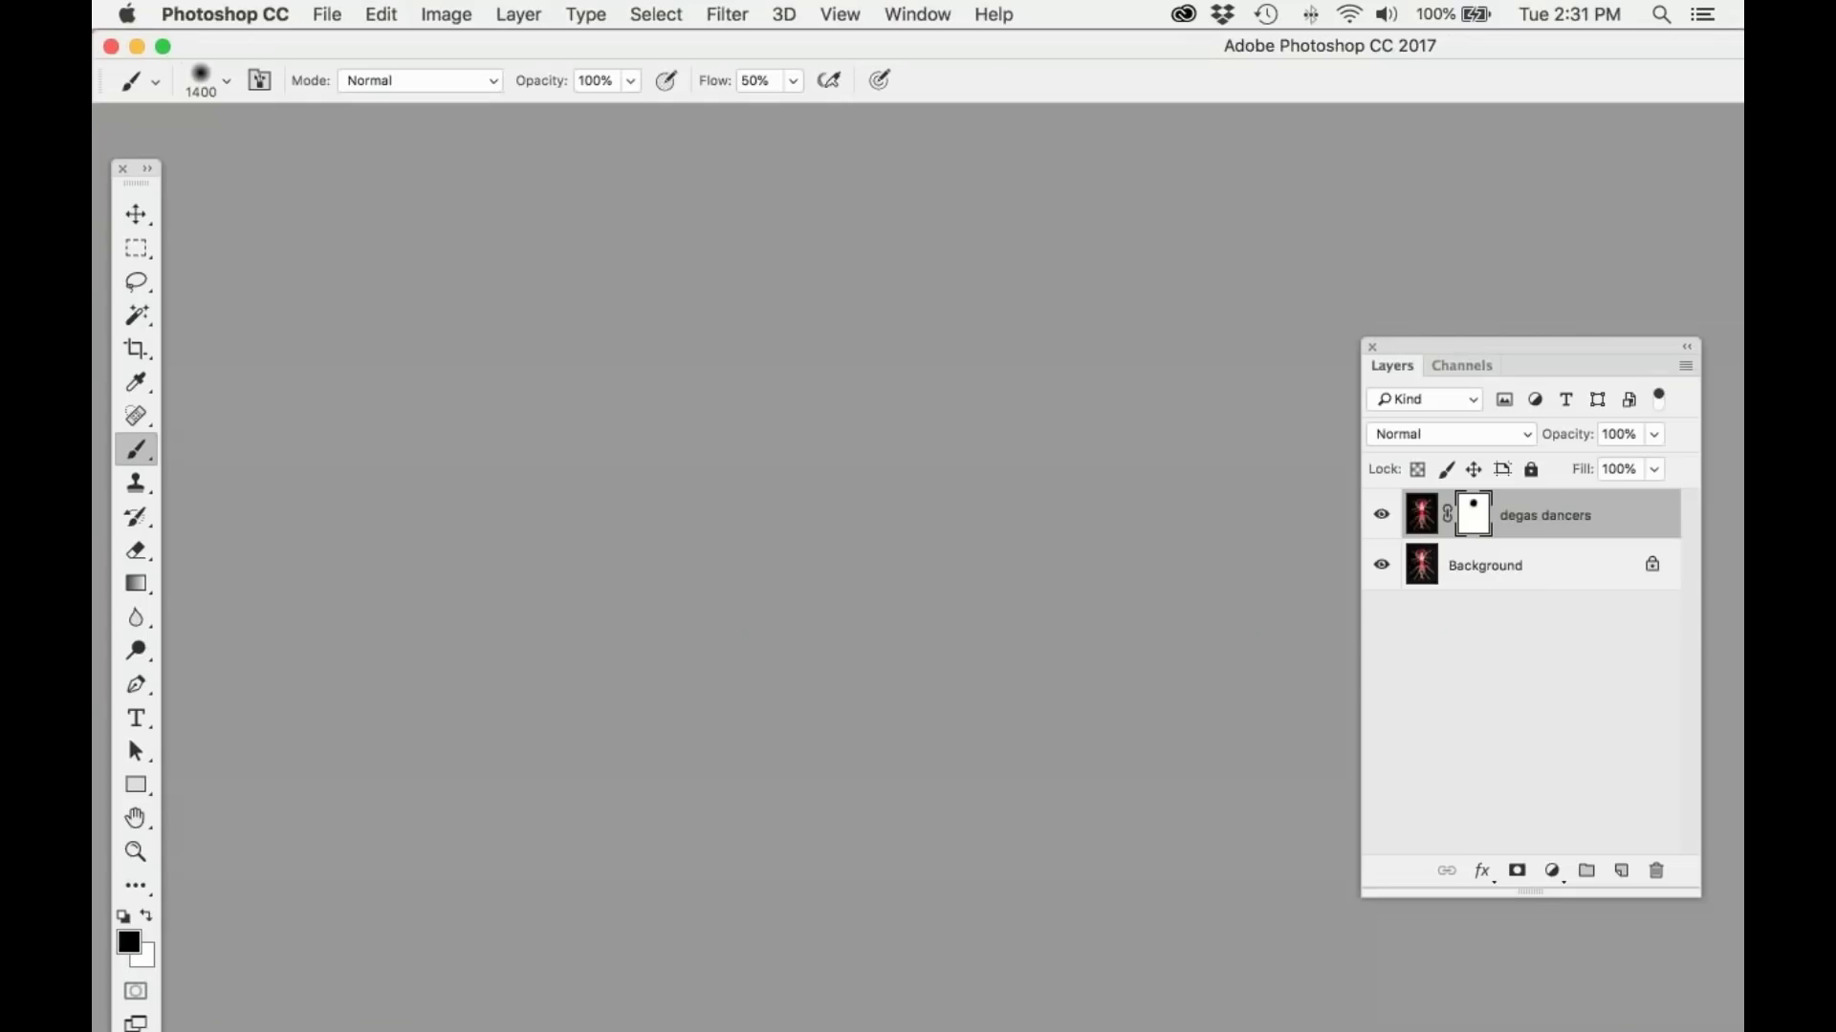
key(x)
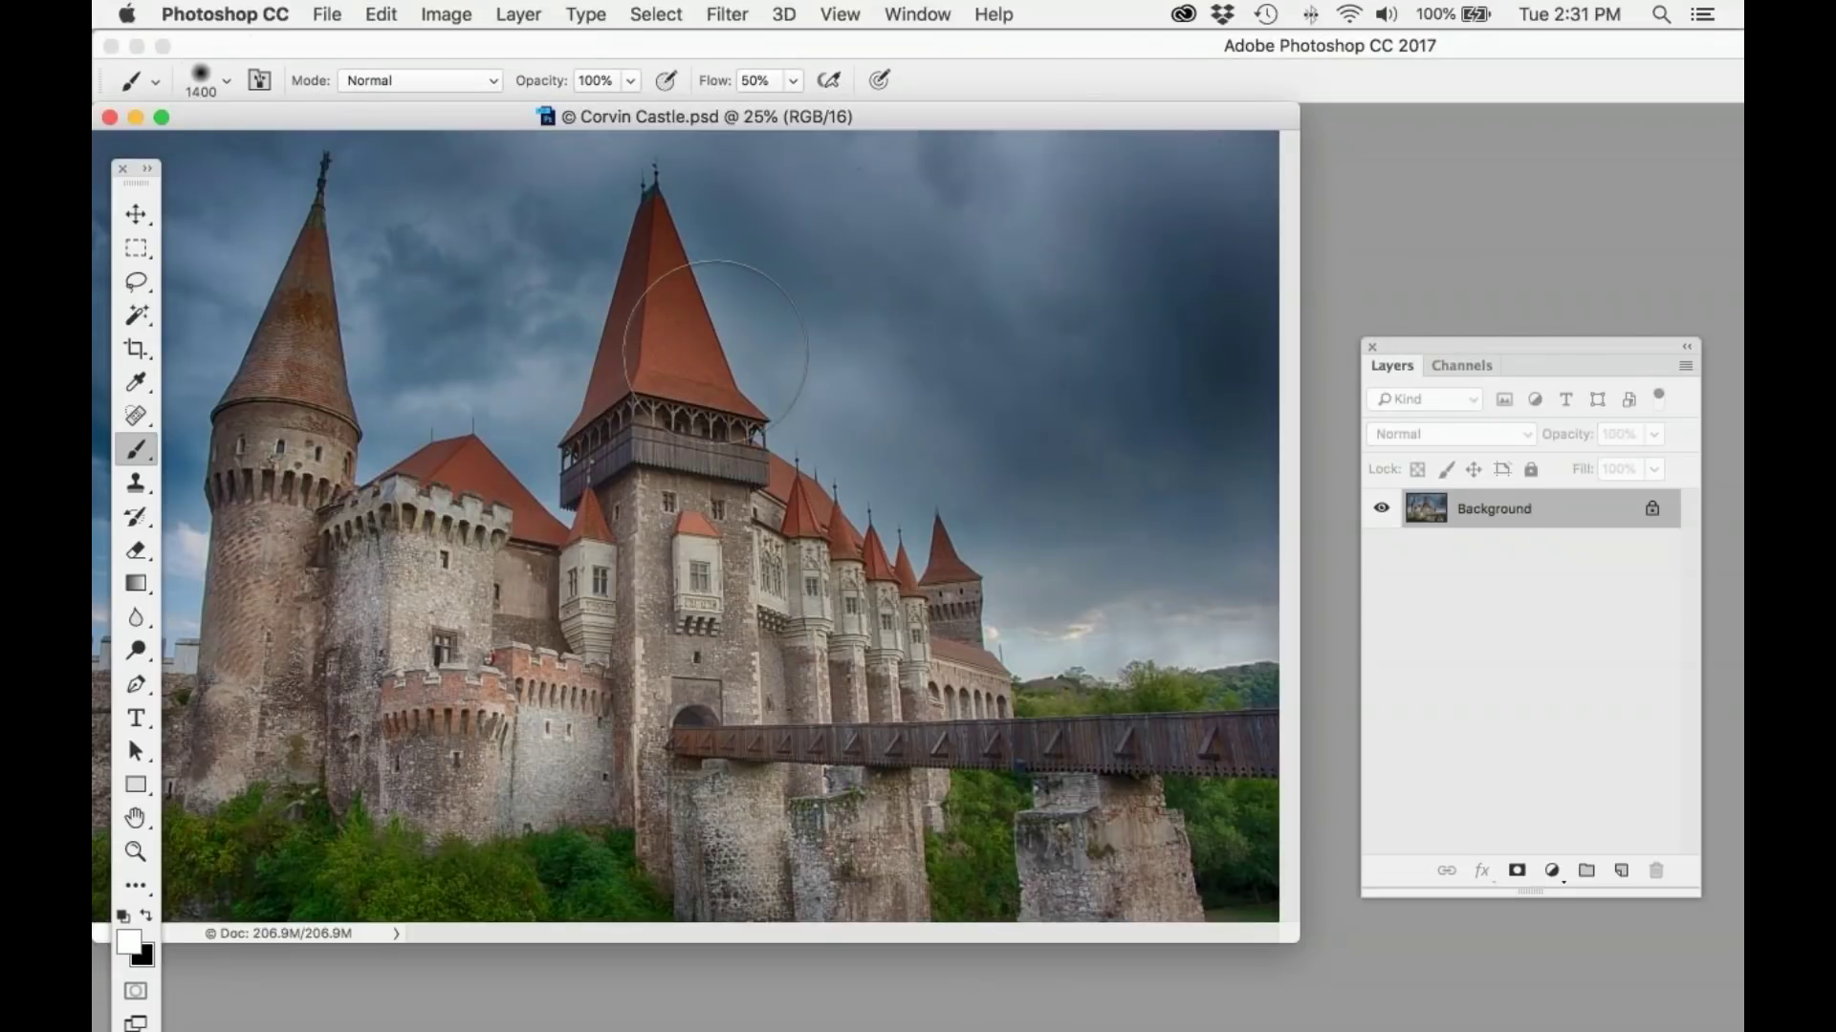
Step: Resample the castle photo to a resolution of 100 pixels/inch in Image Size
drag(451, 115, 546, 139)
click(465, 23)
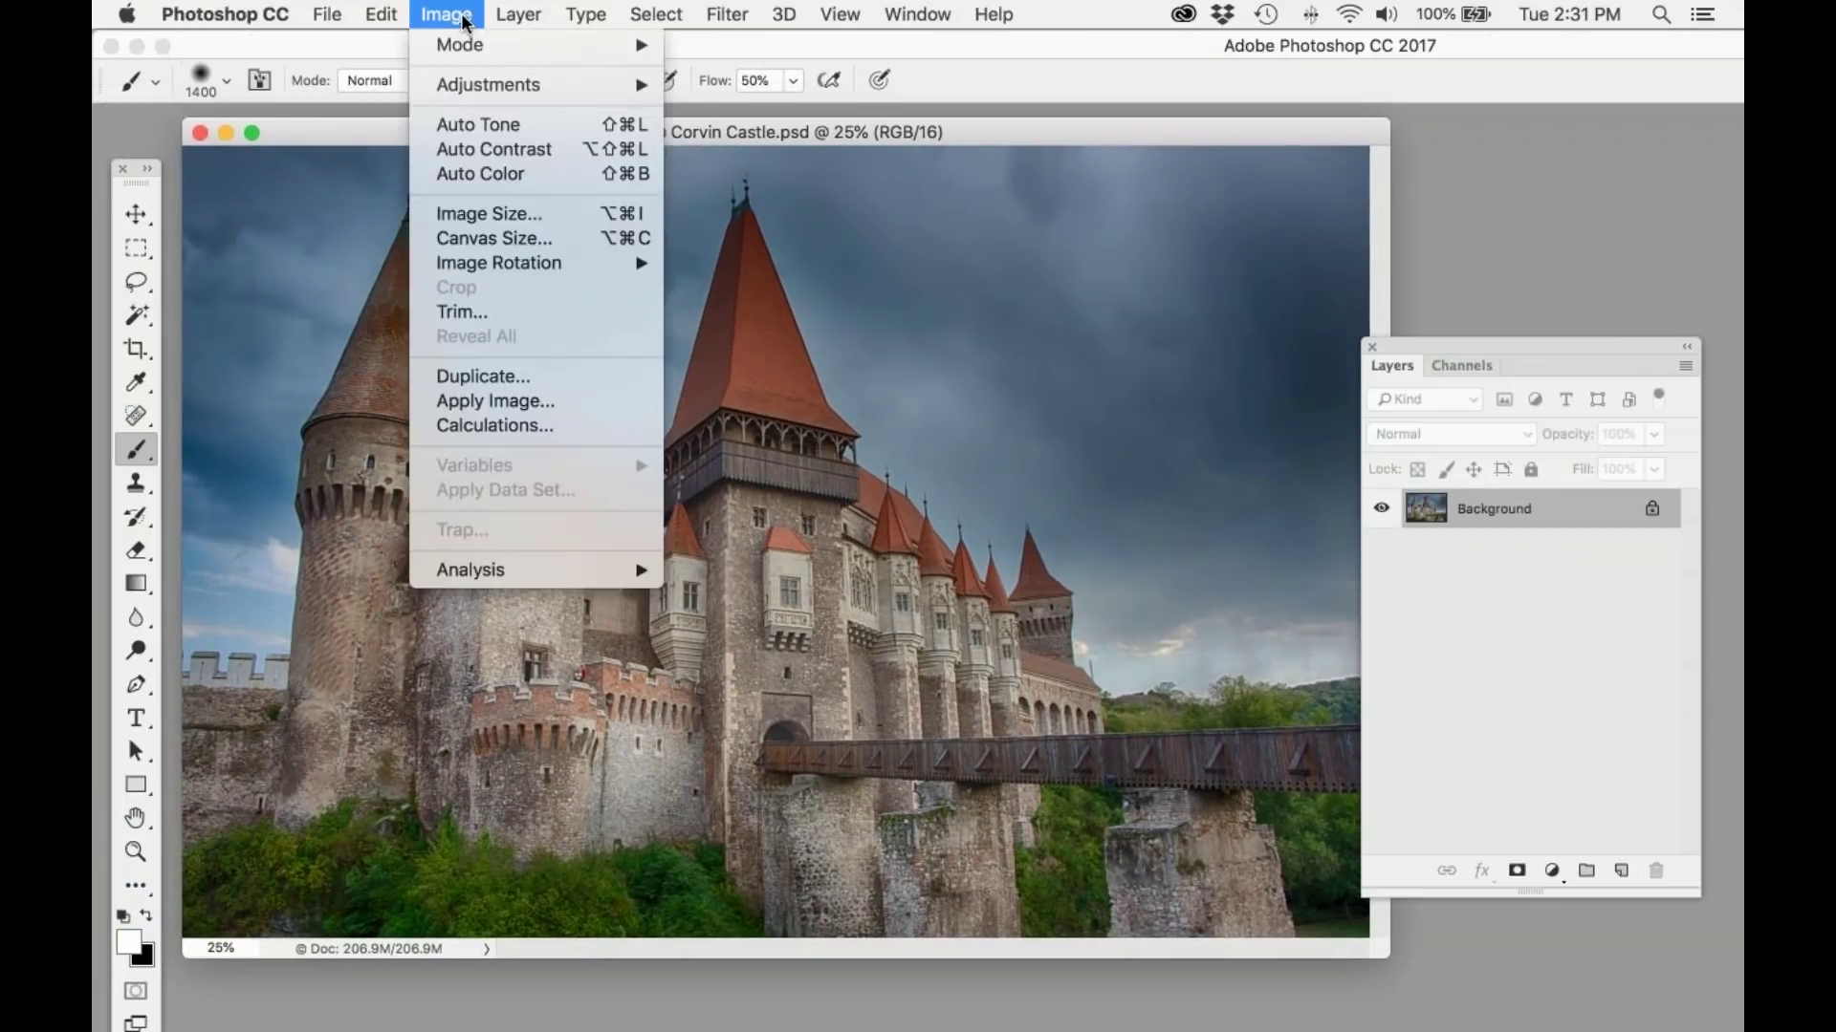
click(538, 216)
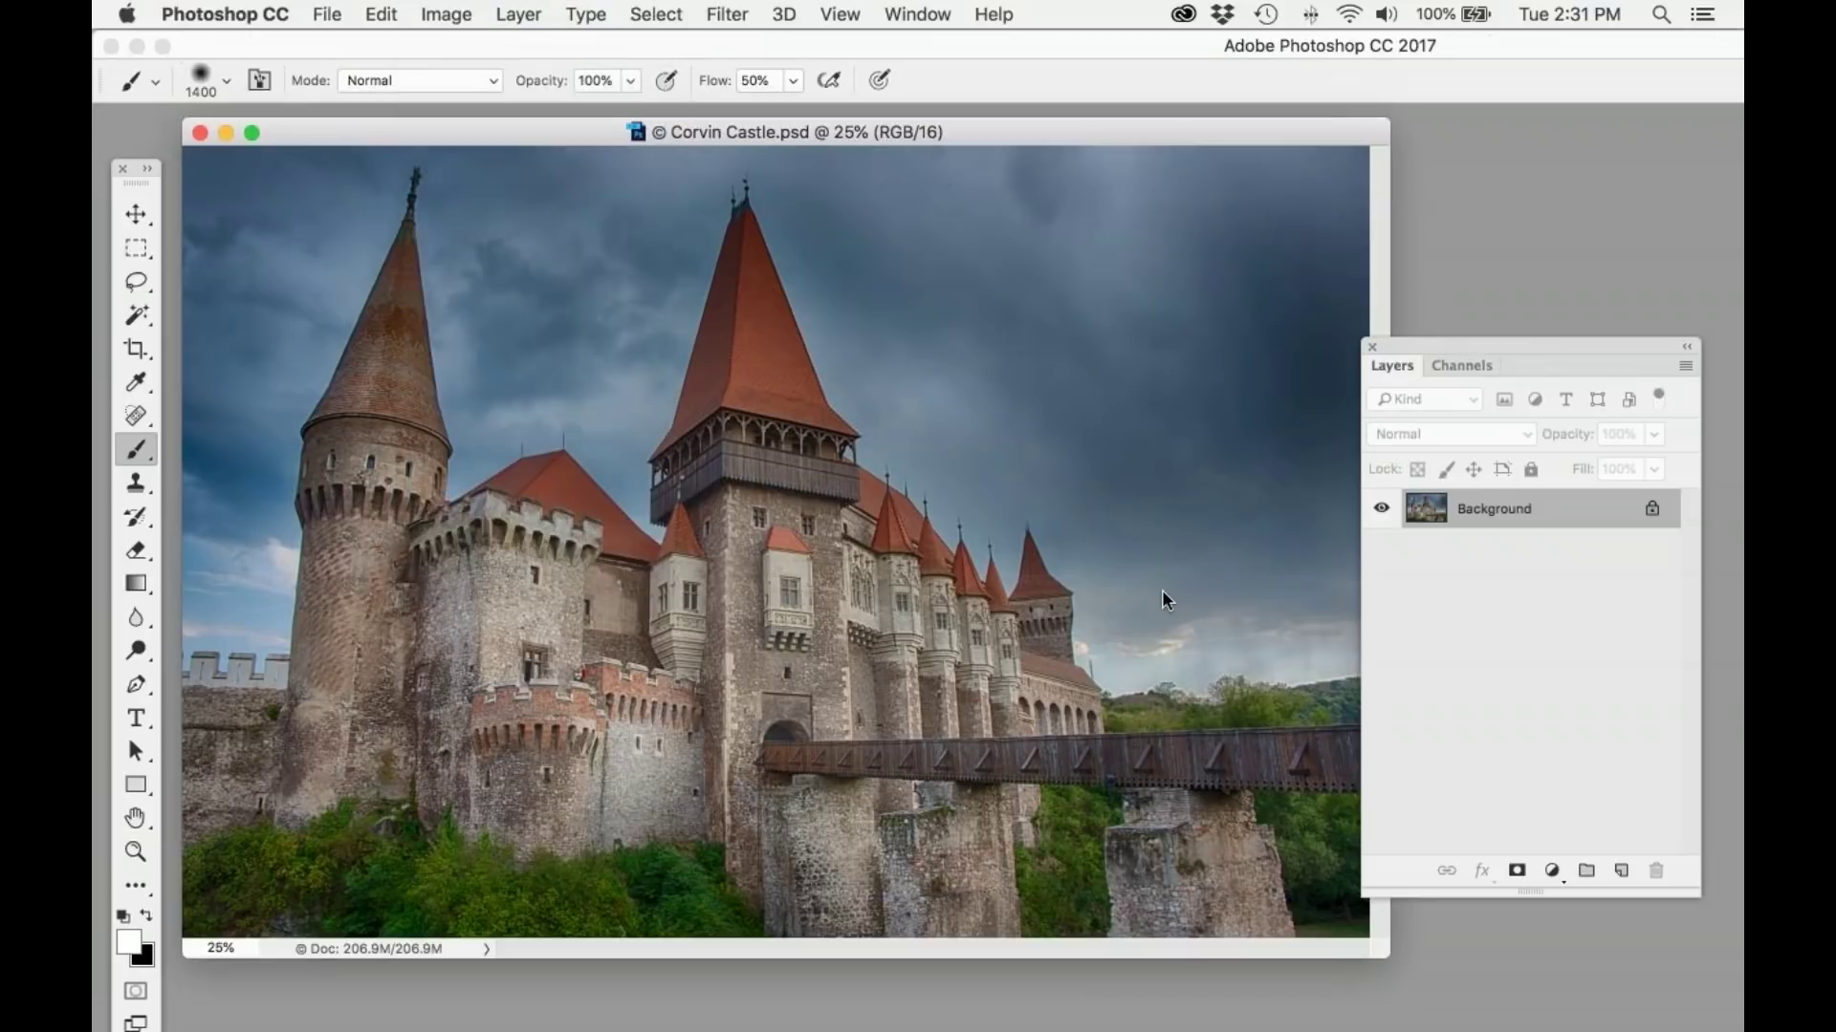
drag(1092, 513, 1039, 514)
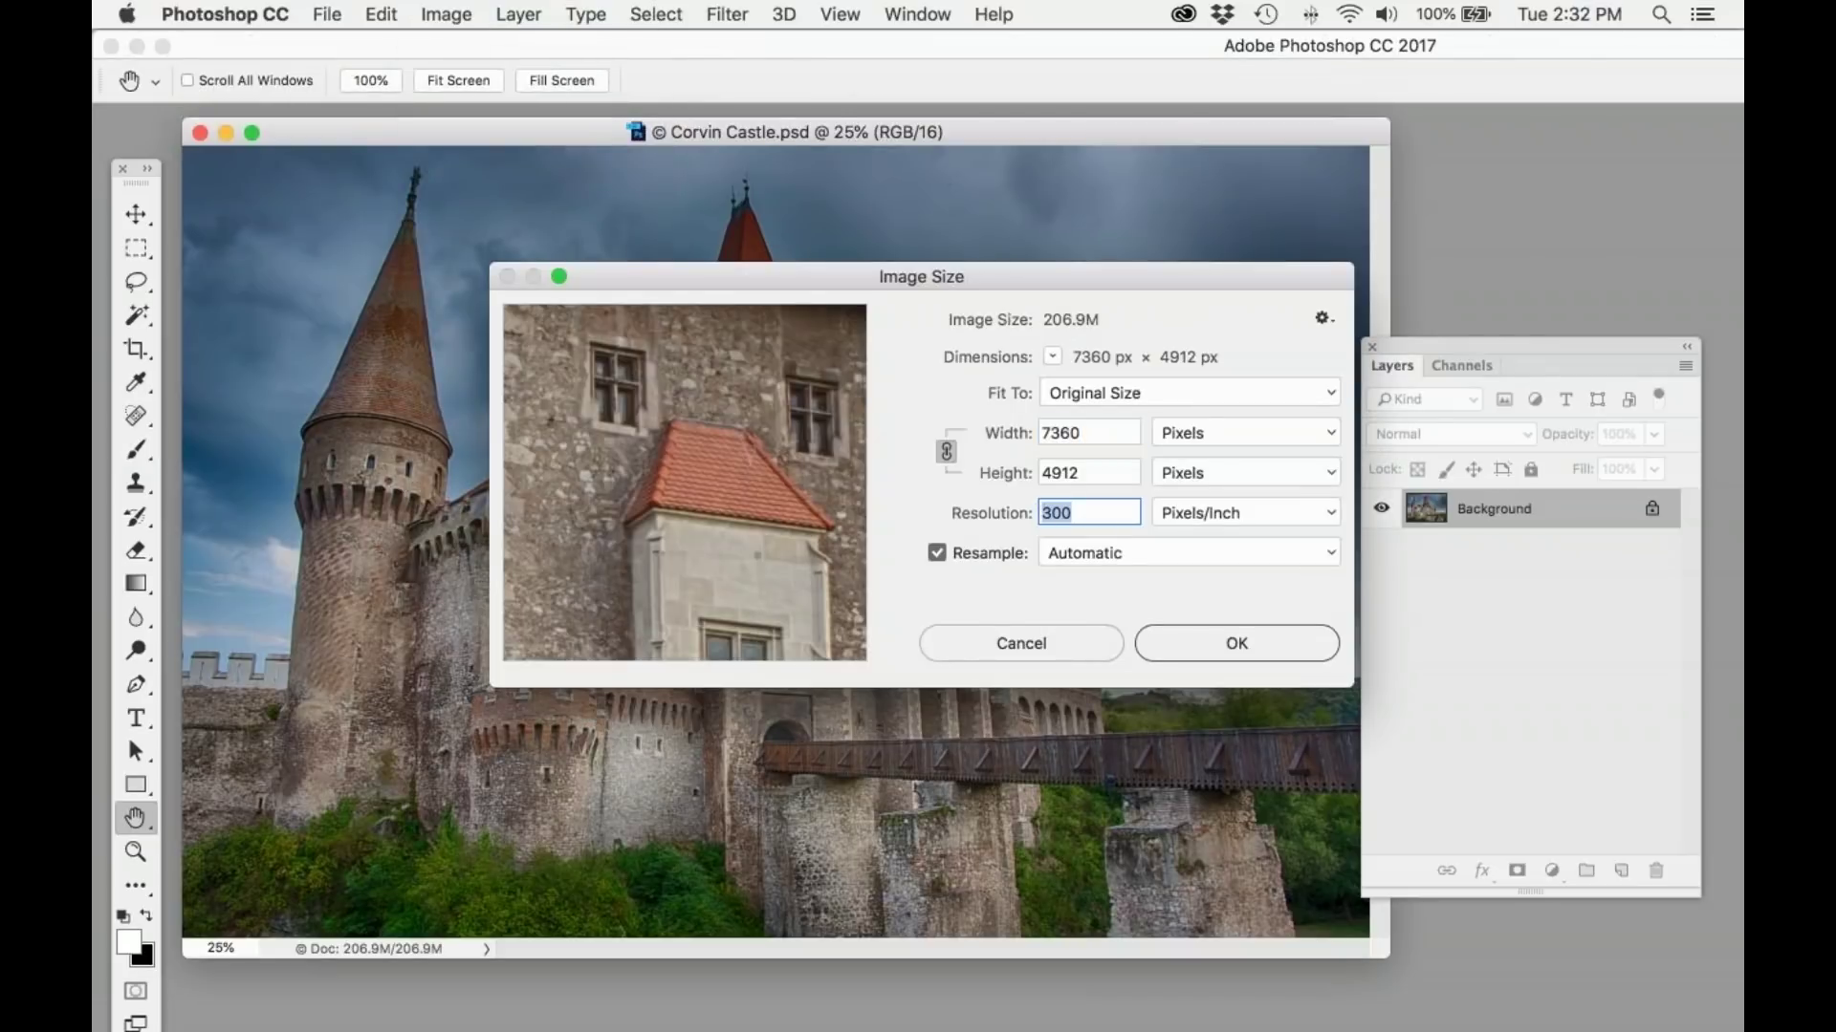
text(100)
click(1228, 635)
key(b)
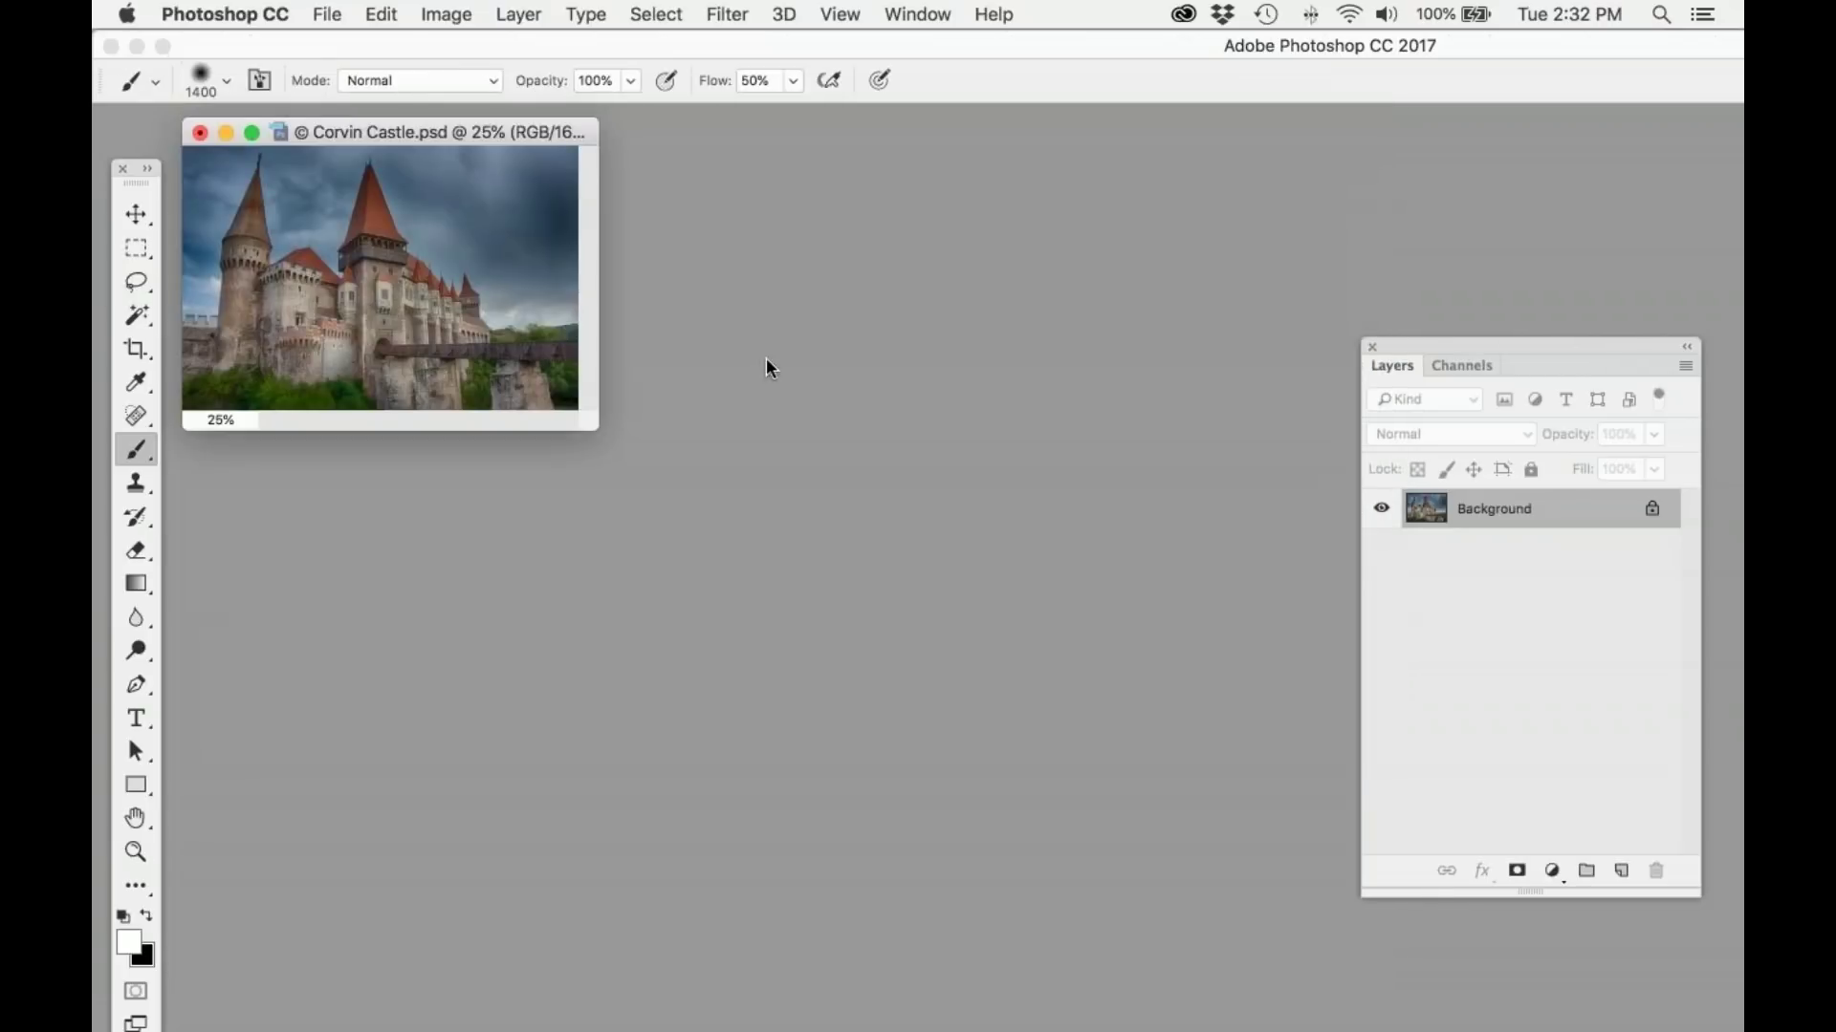
Step: Duplicate the castle's Background layer and send the copy to Texture Effects in Topaz Studio
key(super+equal)
key(super+equal)
key(super+equal)
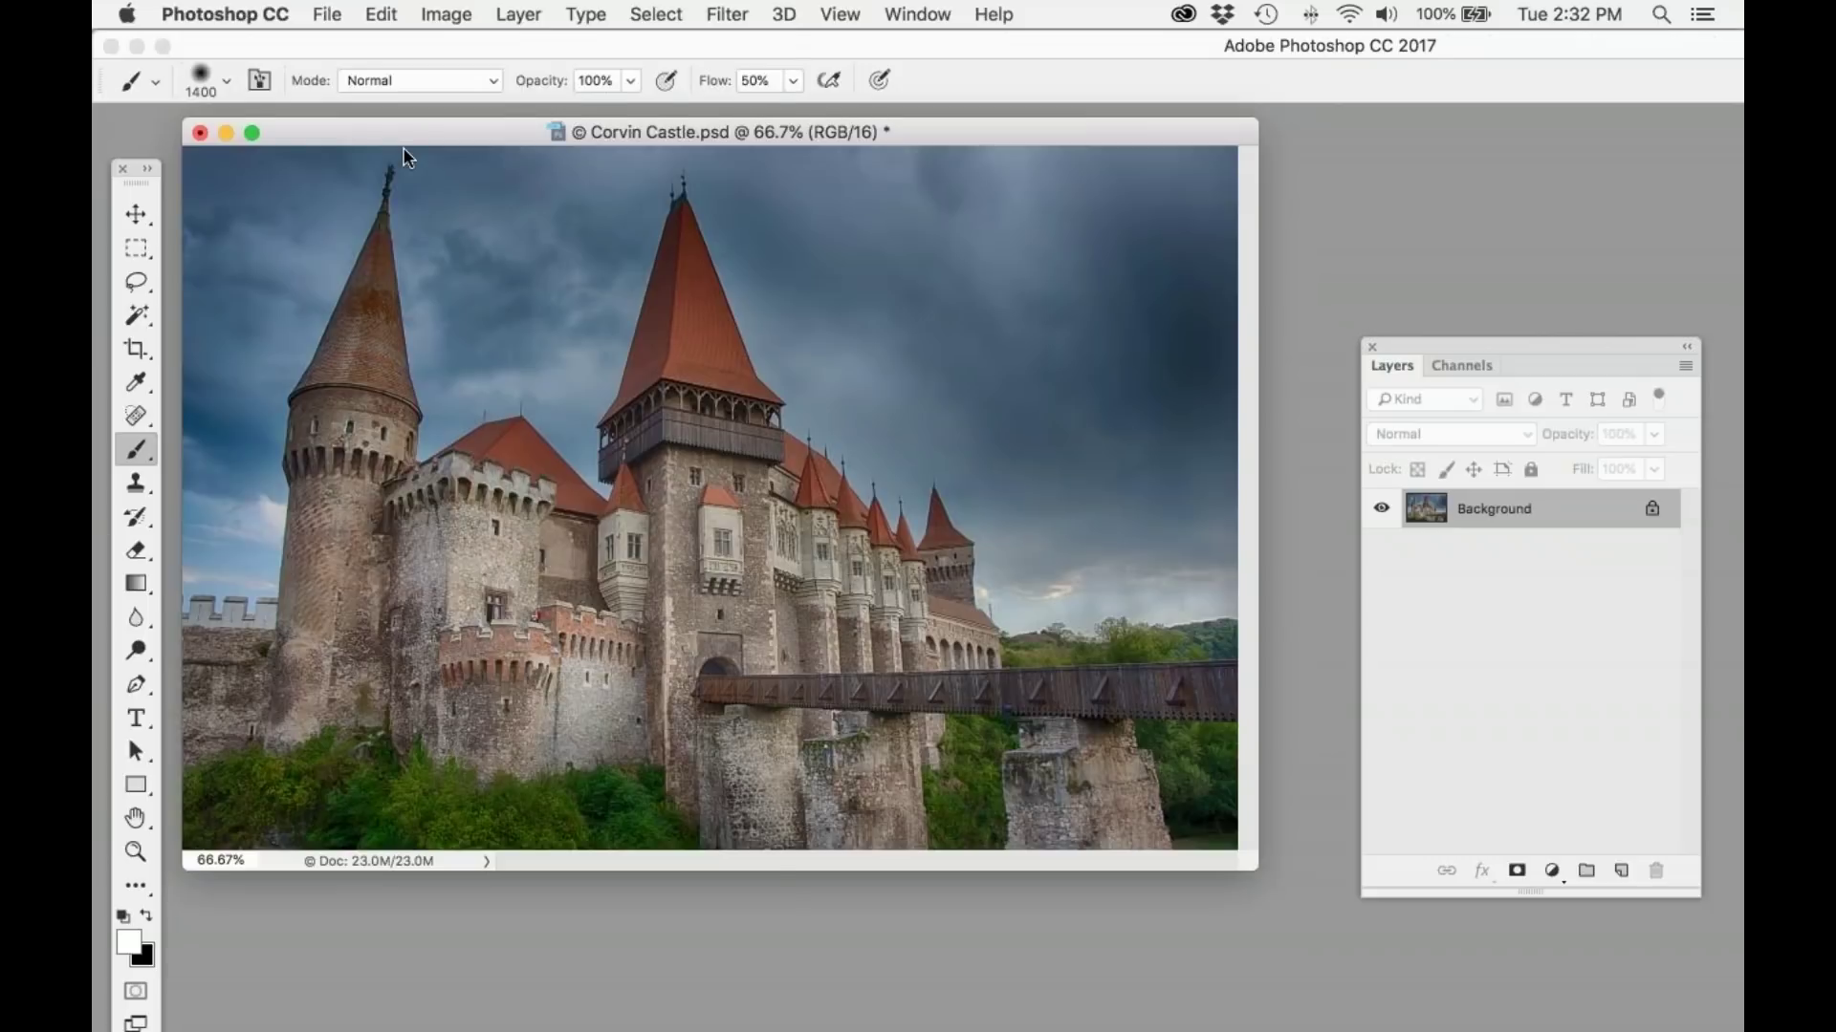
click(518, 14)
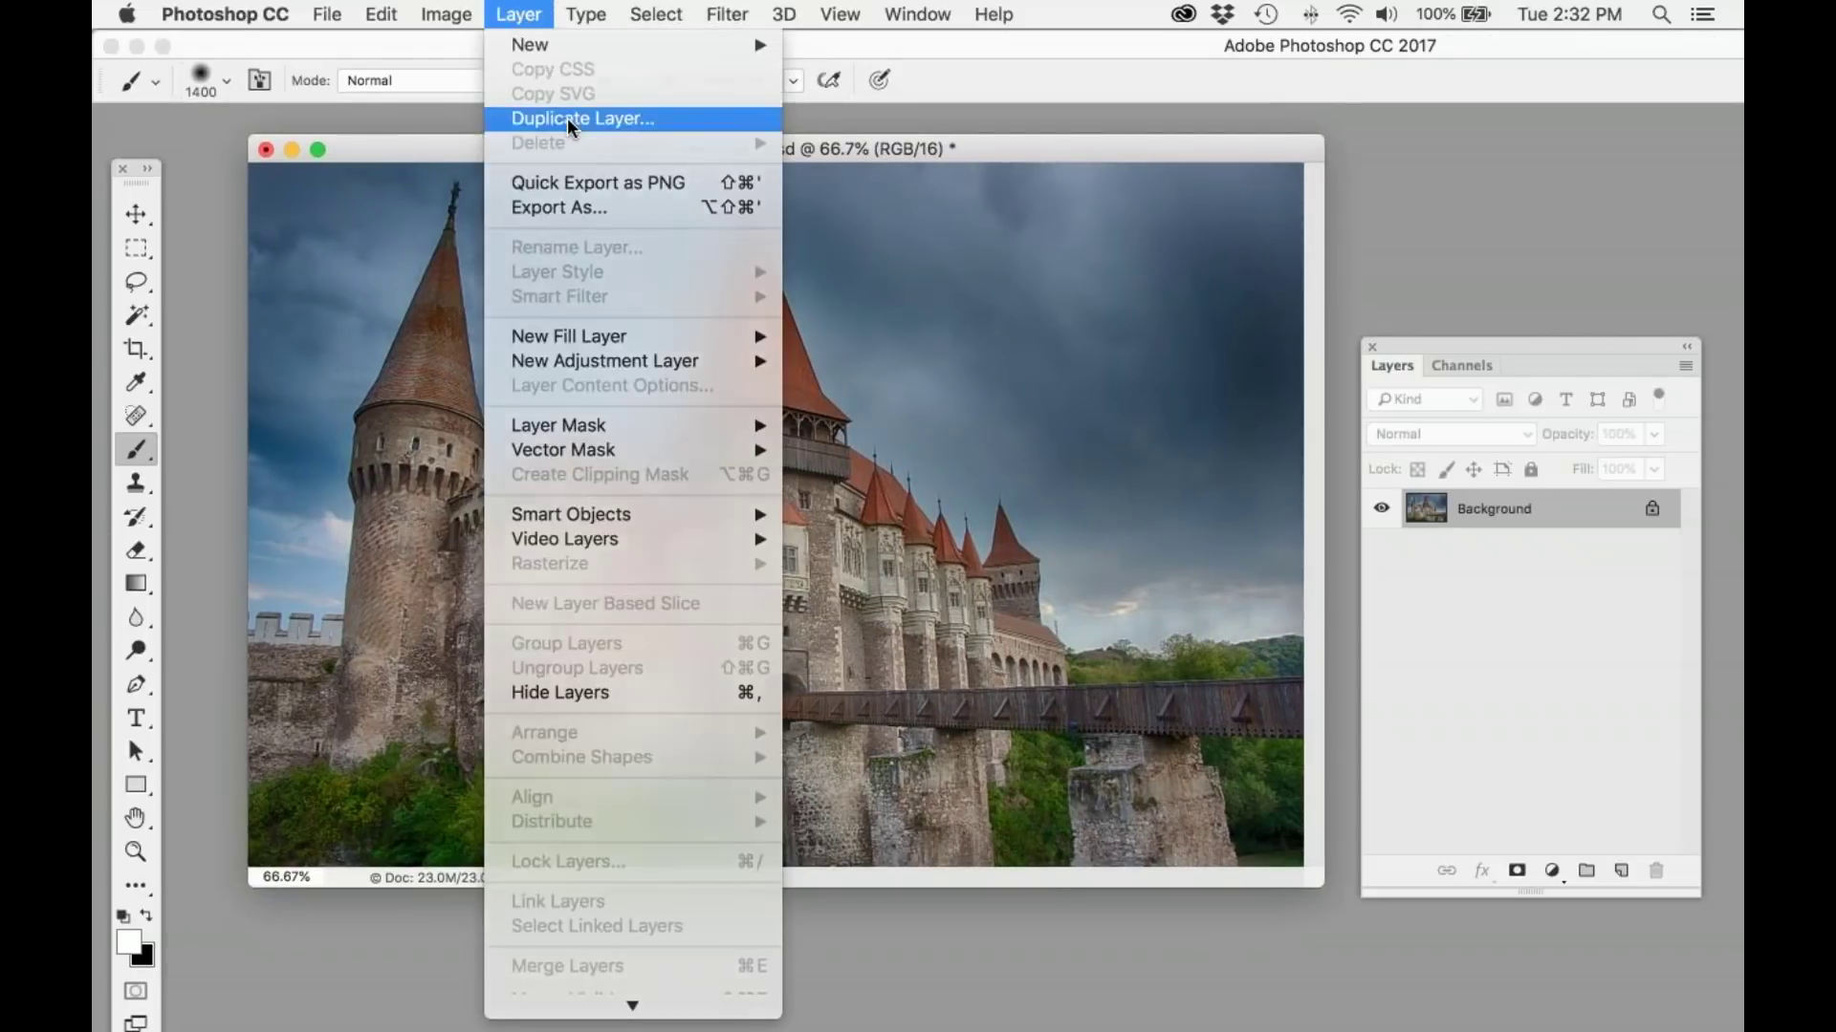
click(565, 117)
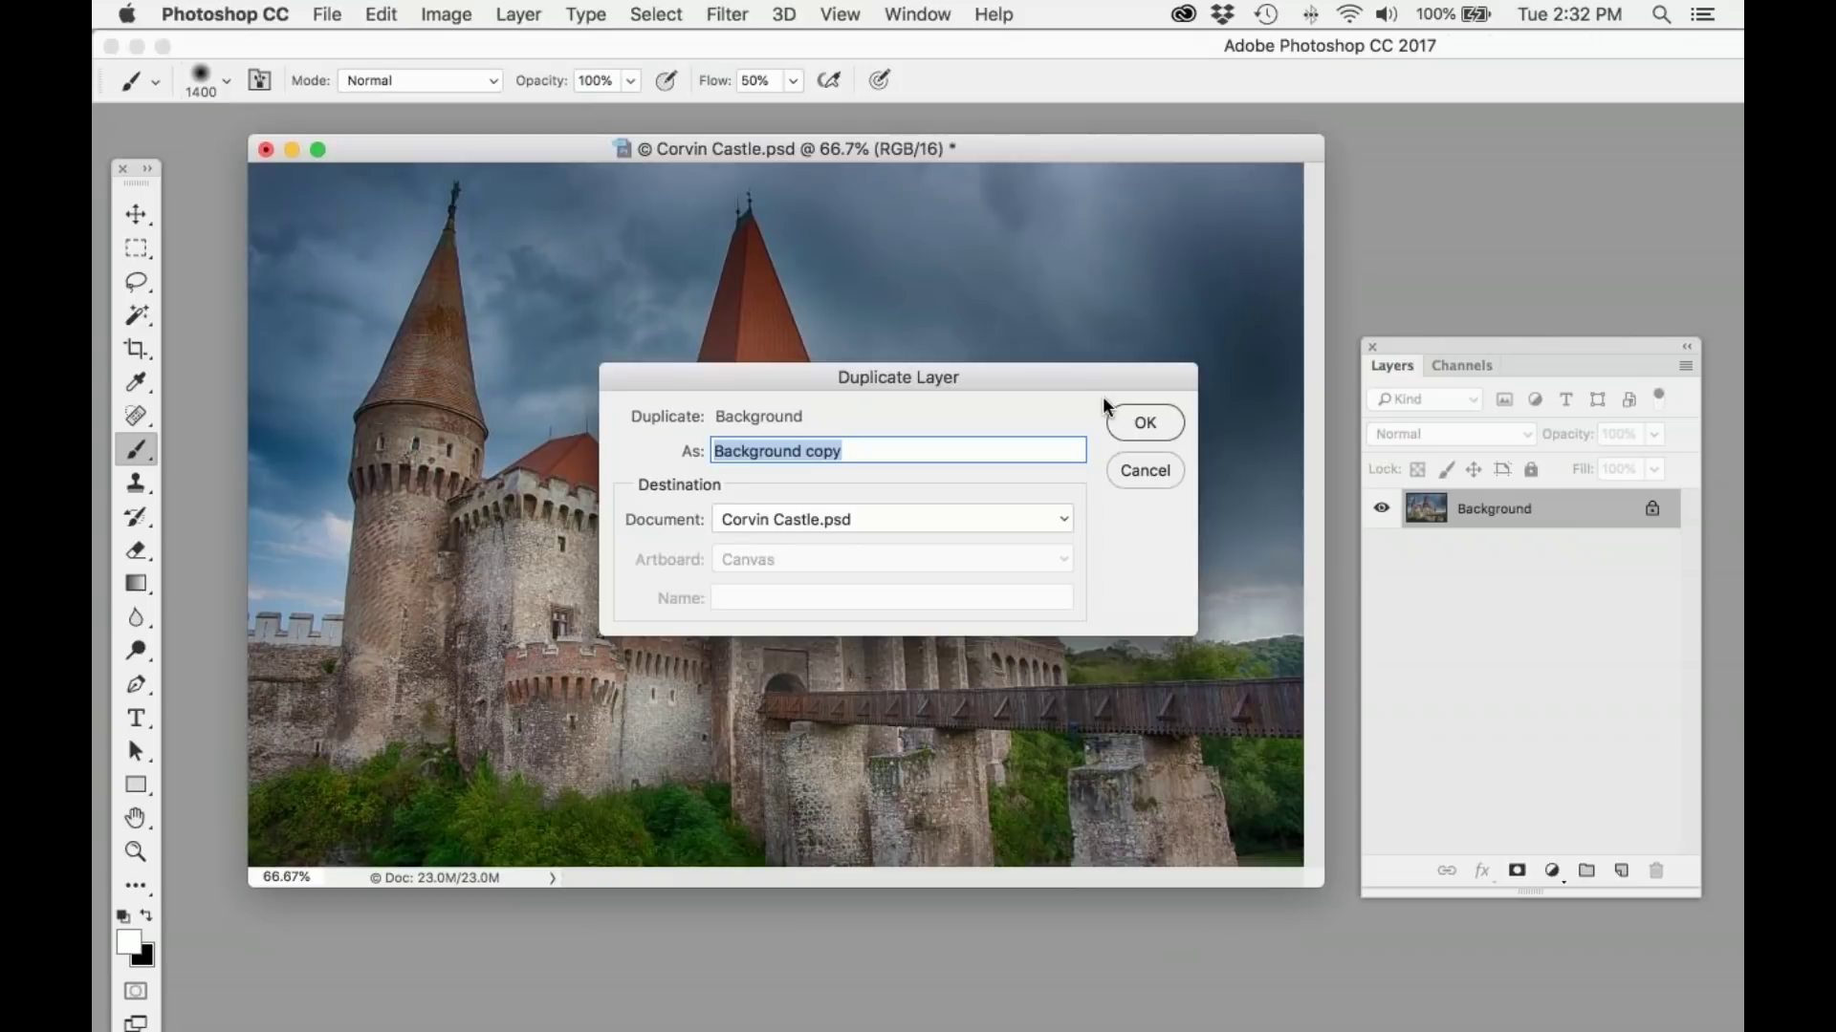
key(Return)
click(727, 15)
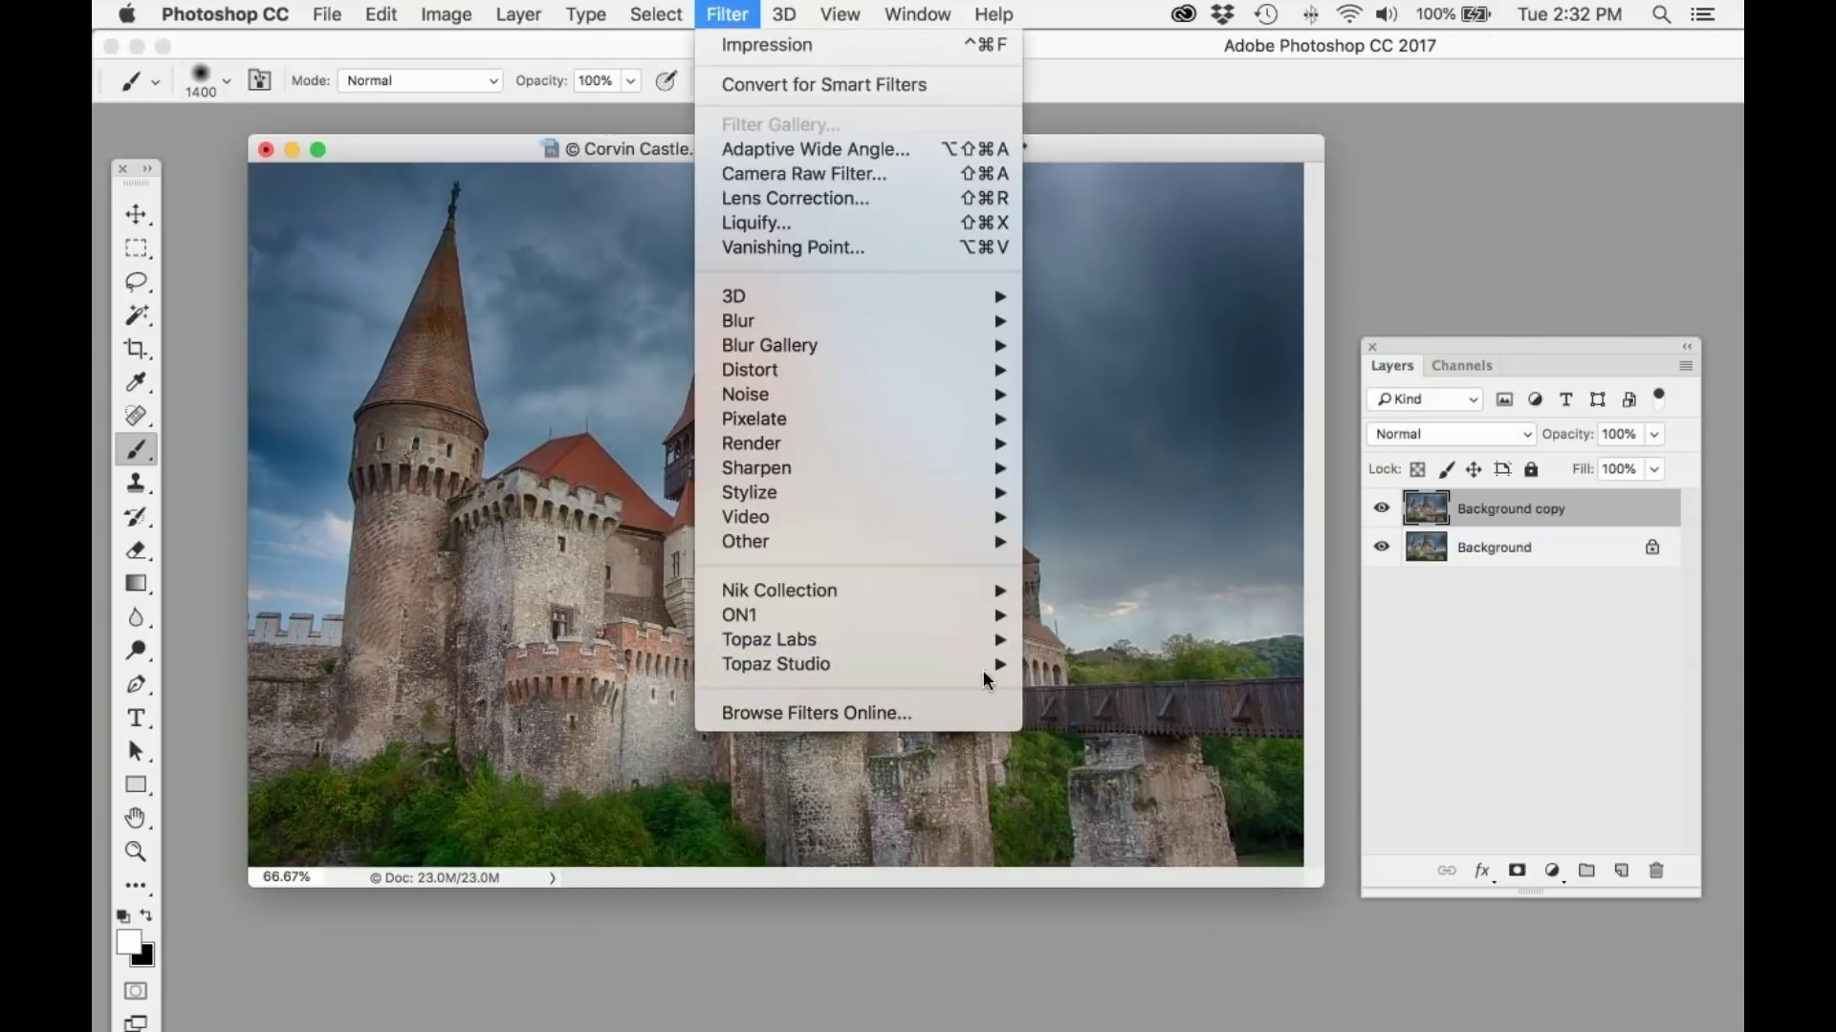
mouse_move(961, 662)
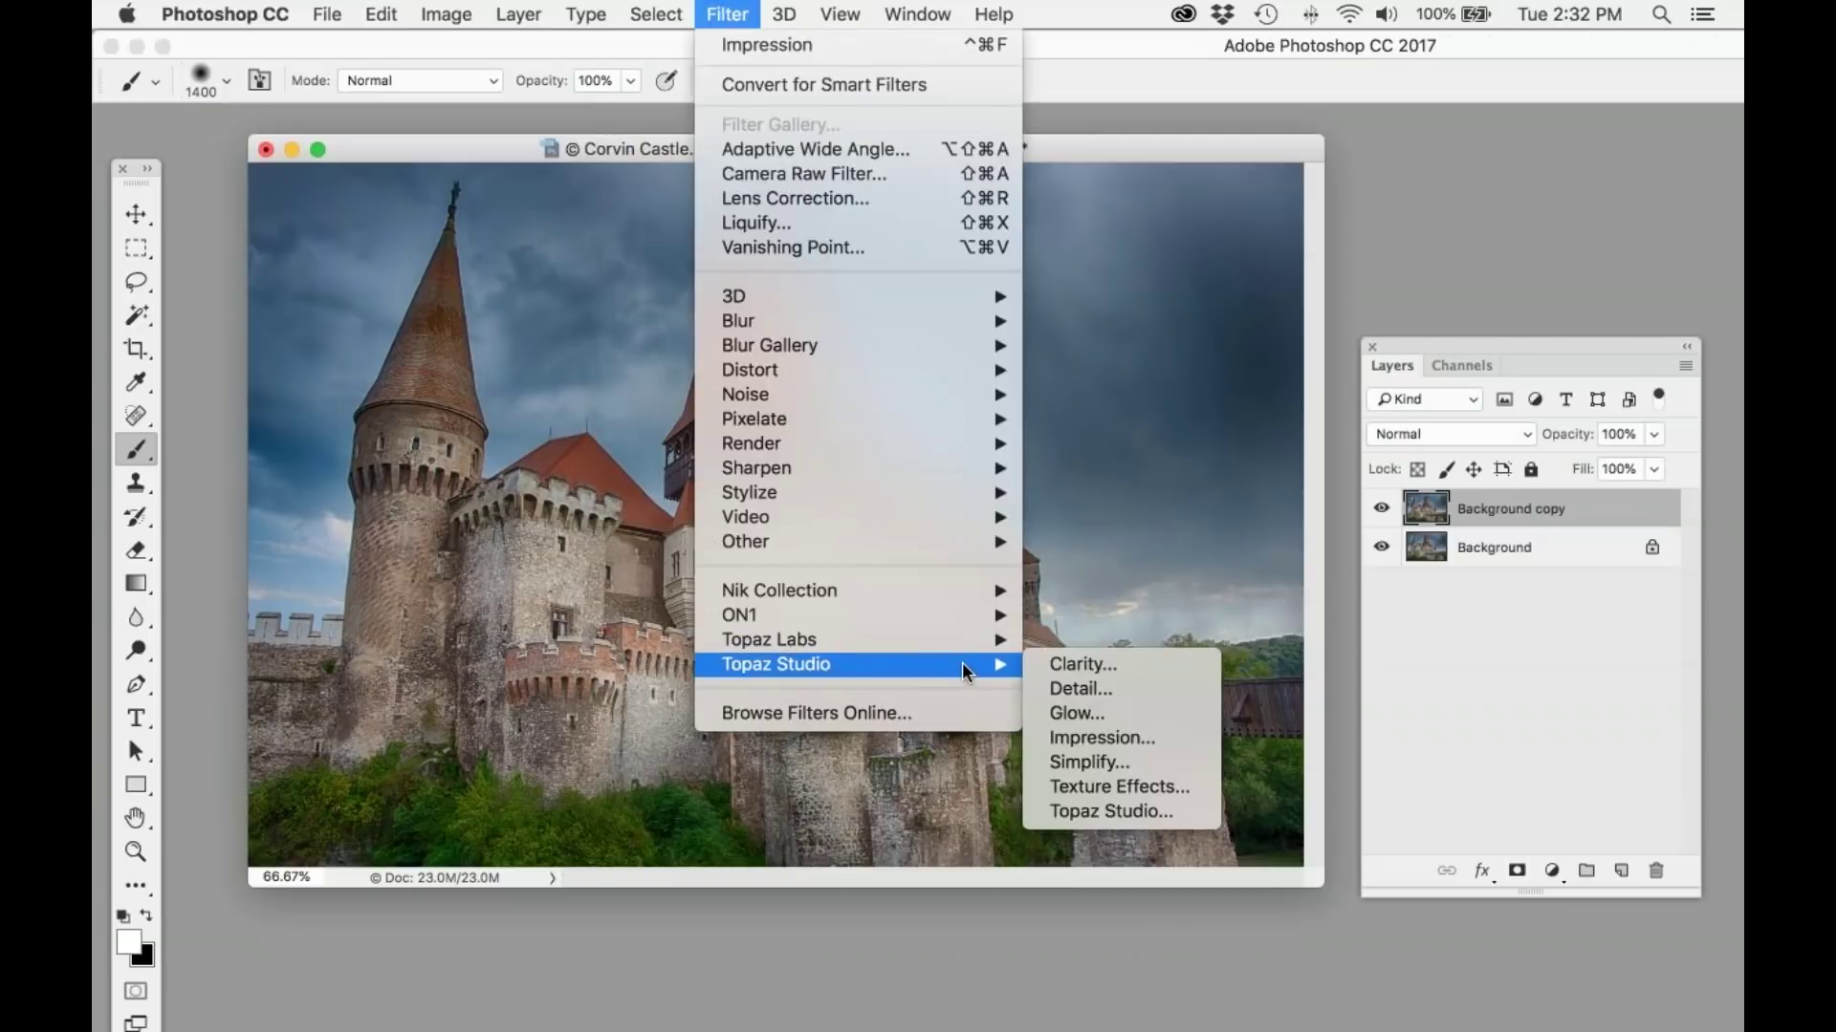
click(1090, 791)
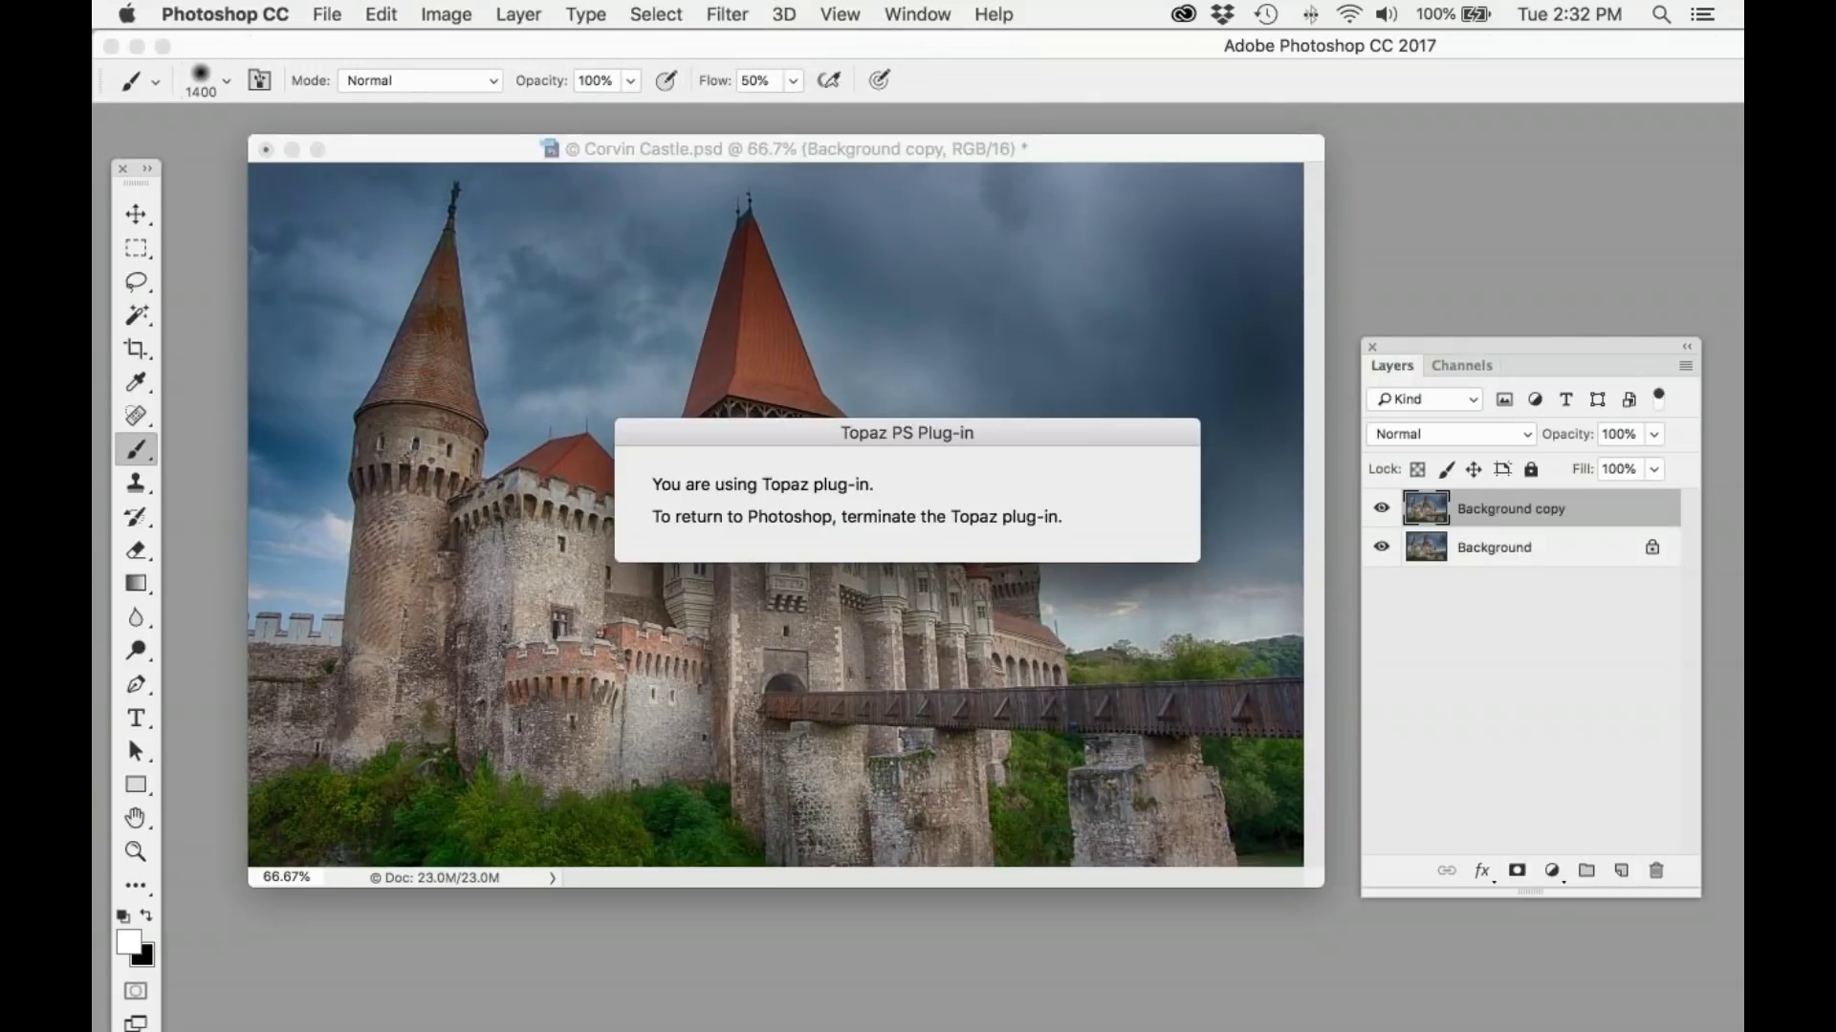
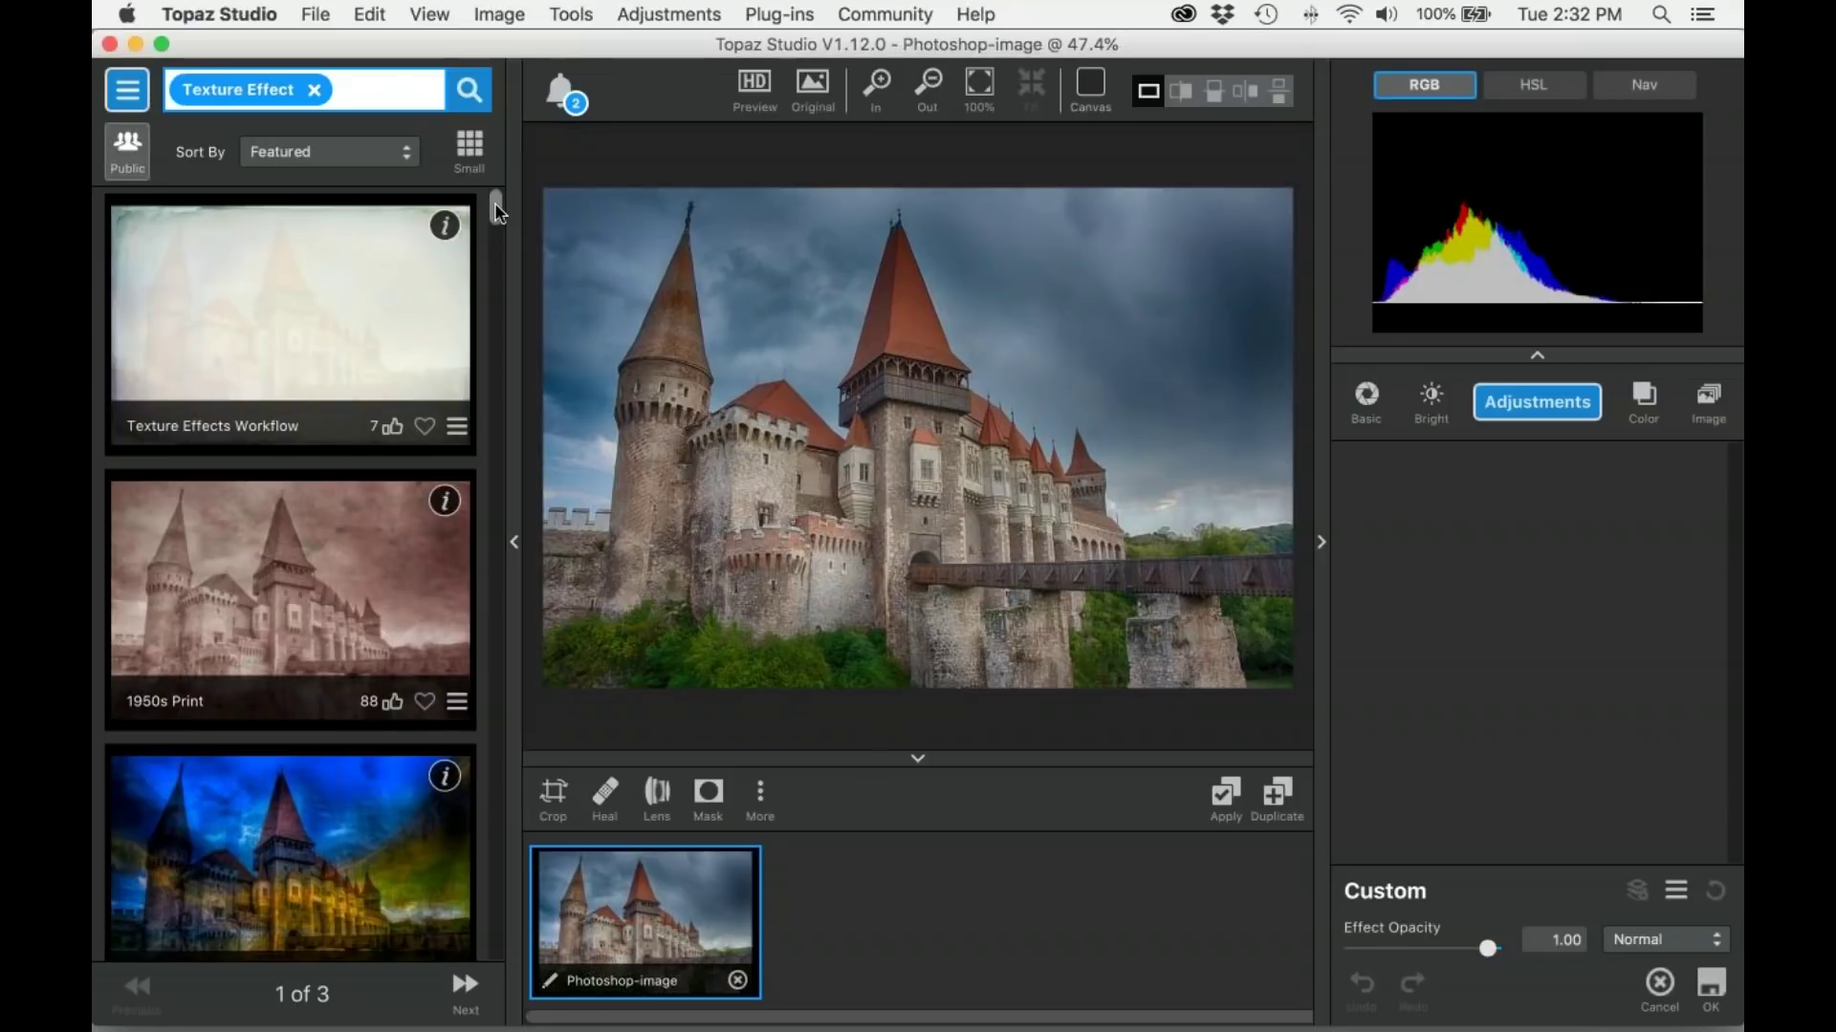
Step: Try the landscape watercolour preset with the white border, "A feel of texture" and "1850s" on the castle
drag(496, 212, 496, 241)
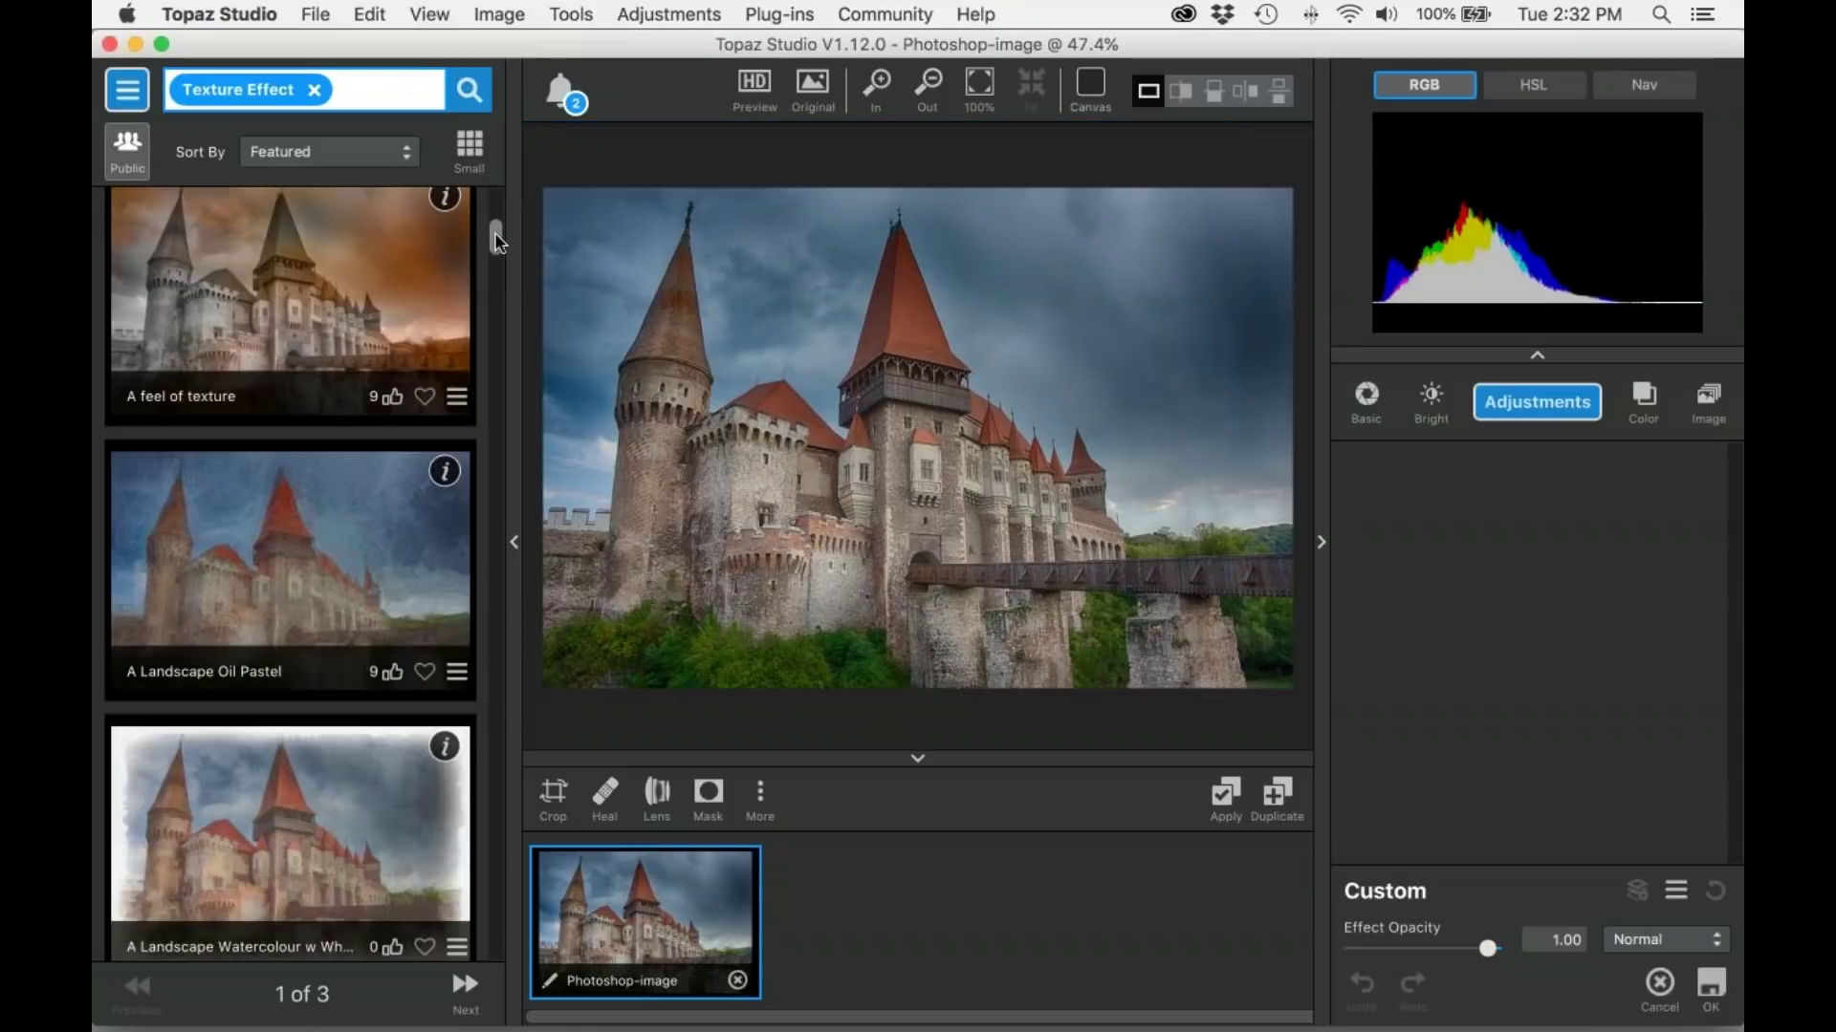
click(330, 790)
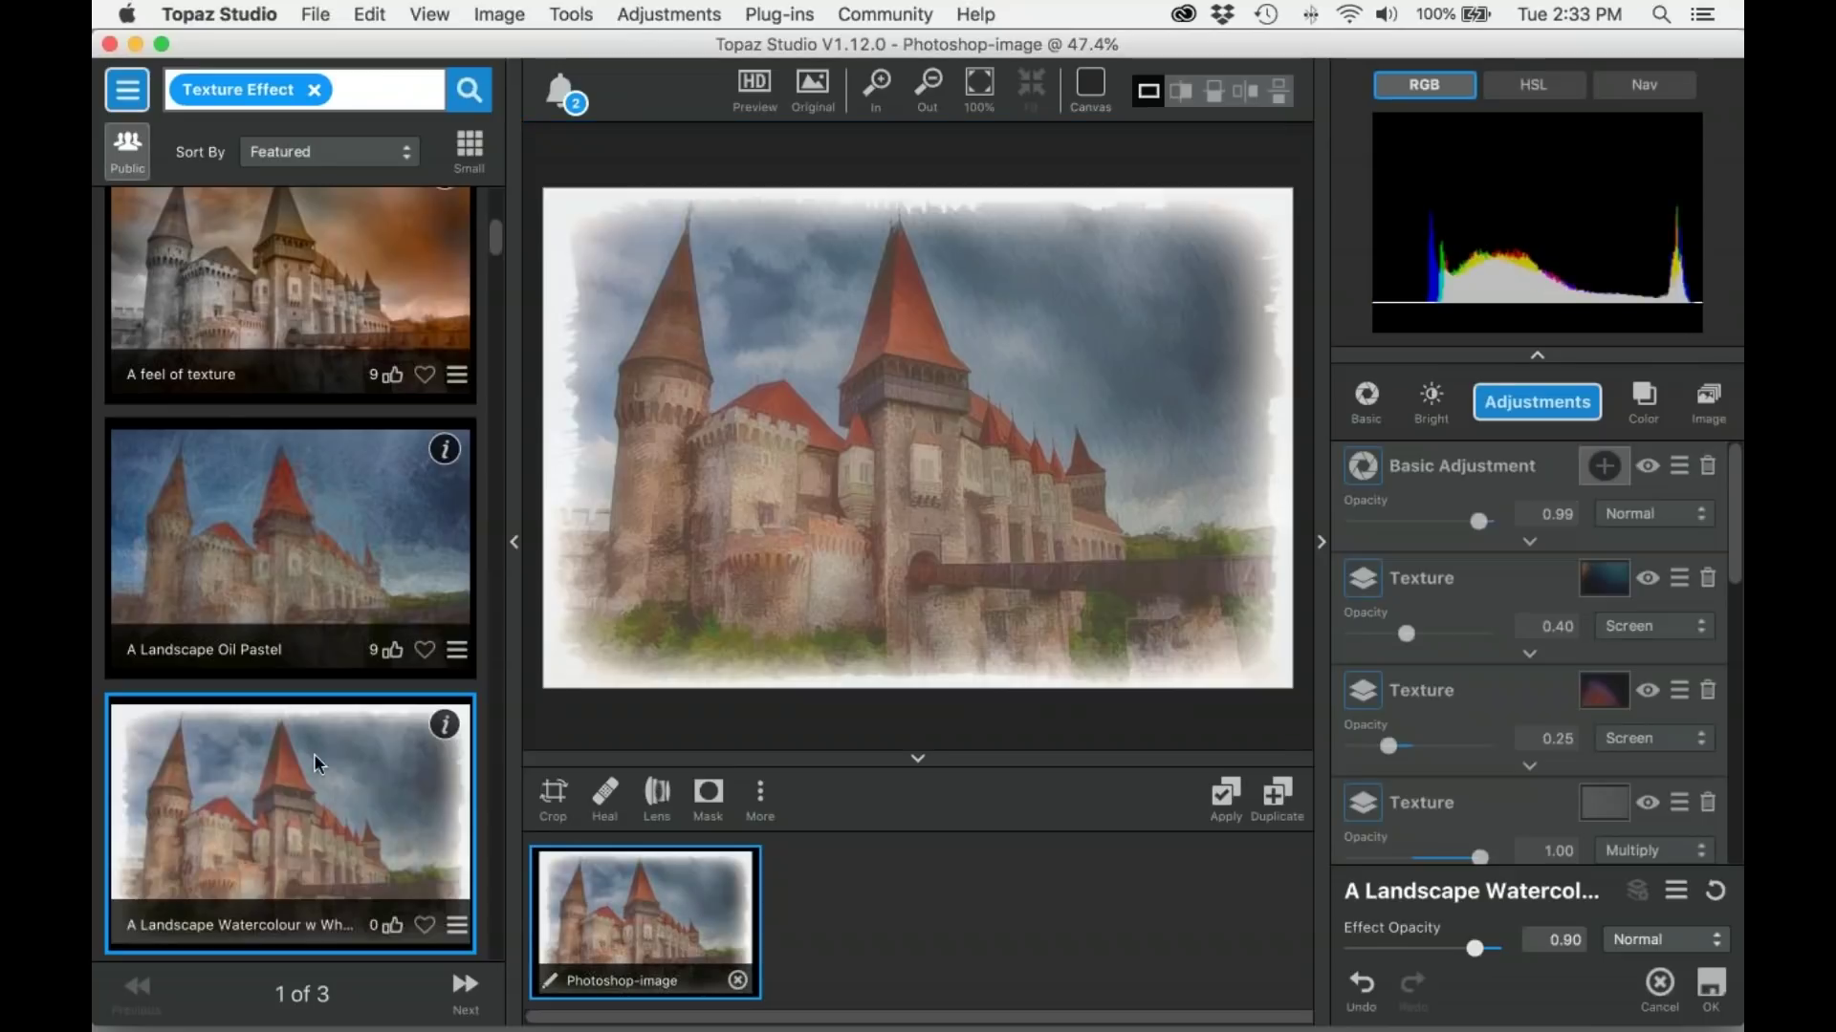
click(248, 229)
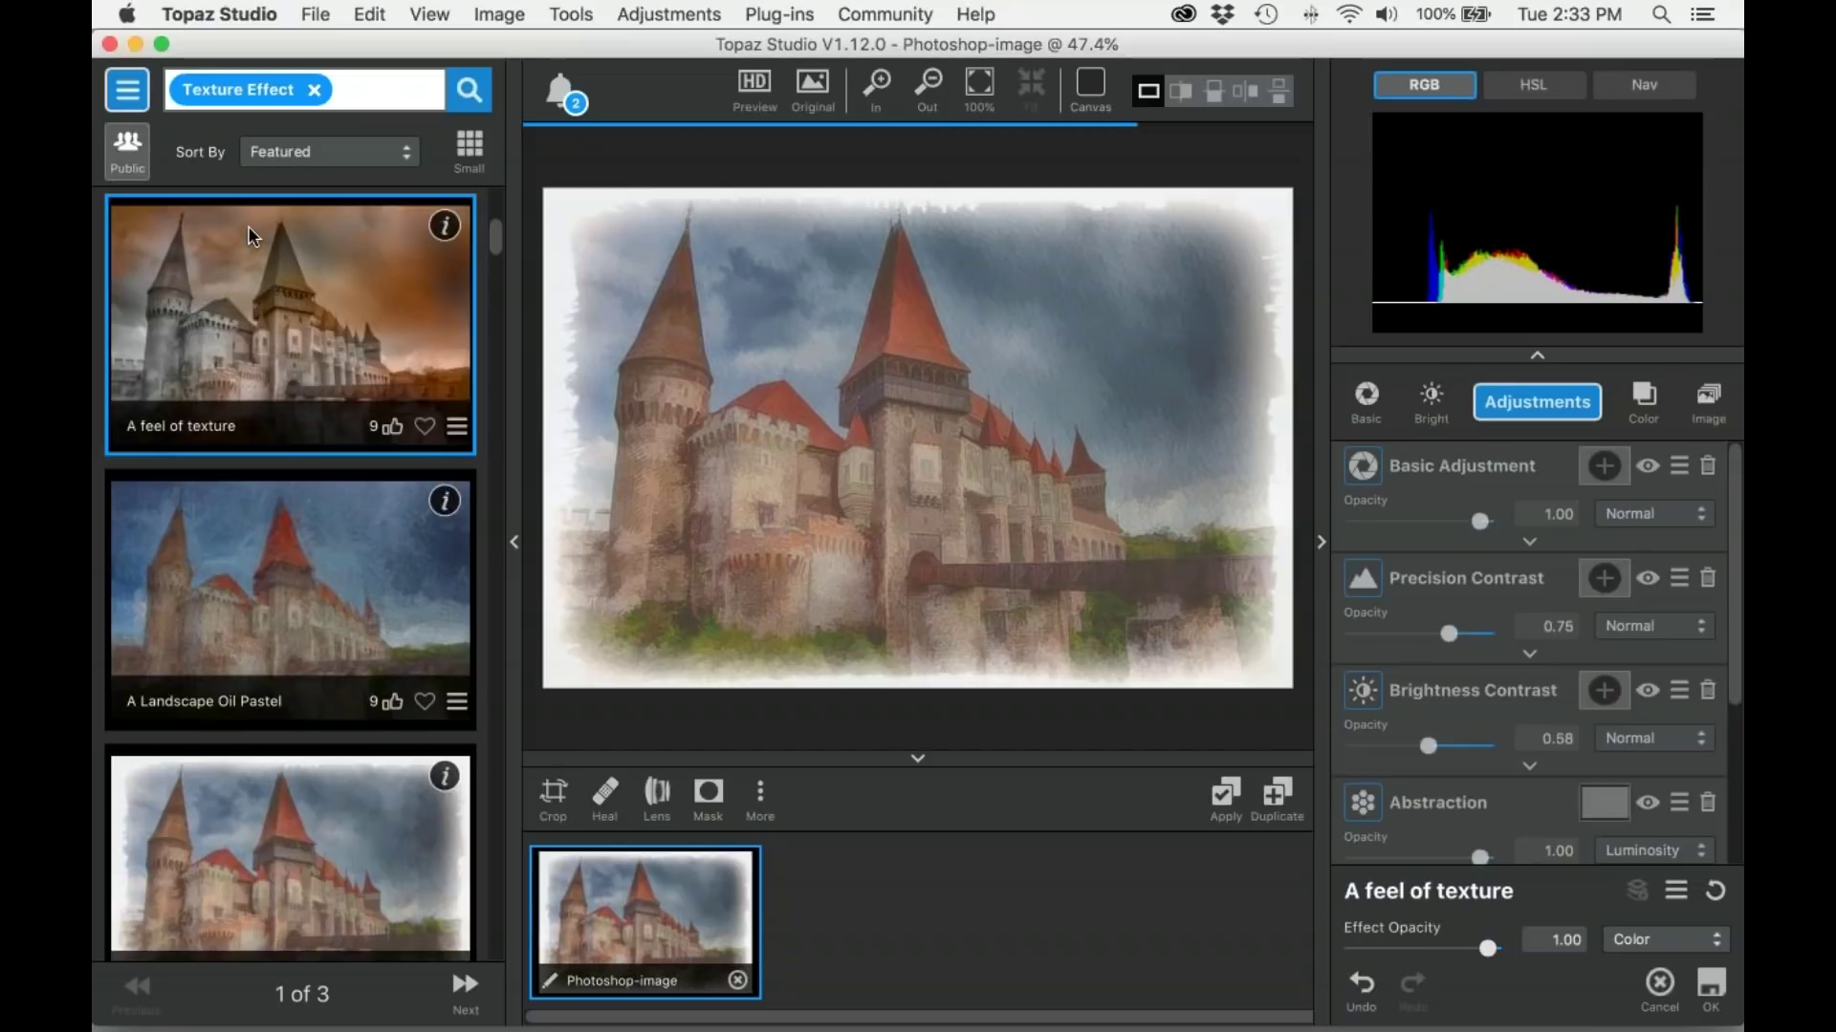
click(497, 212)
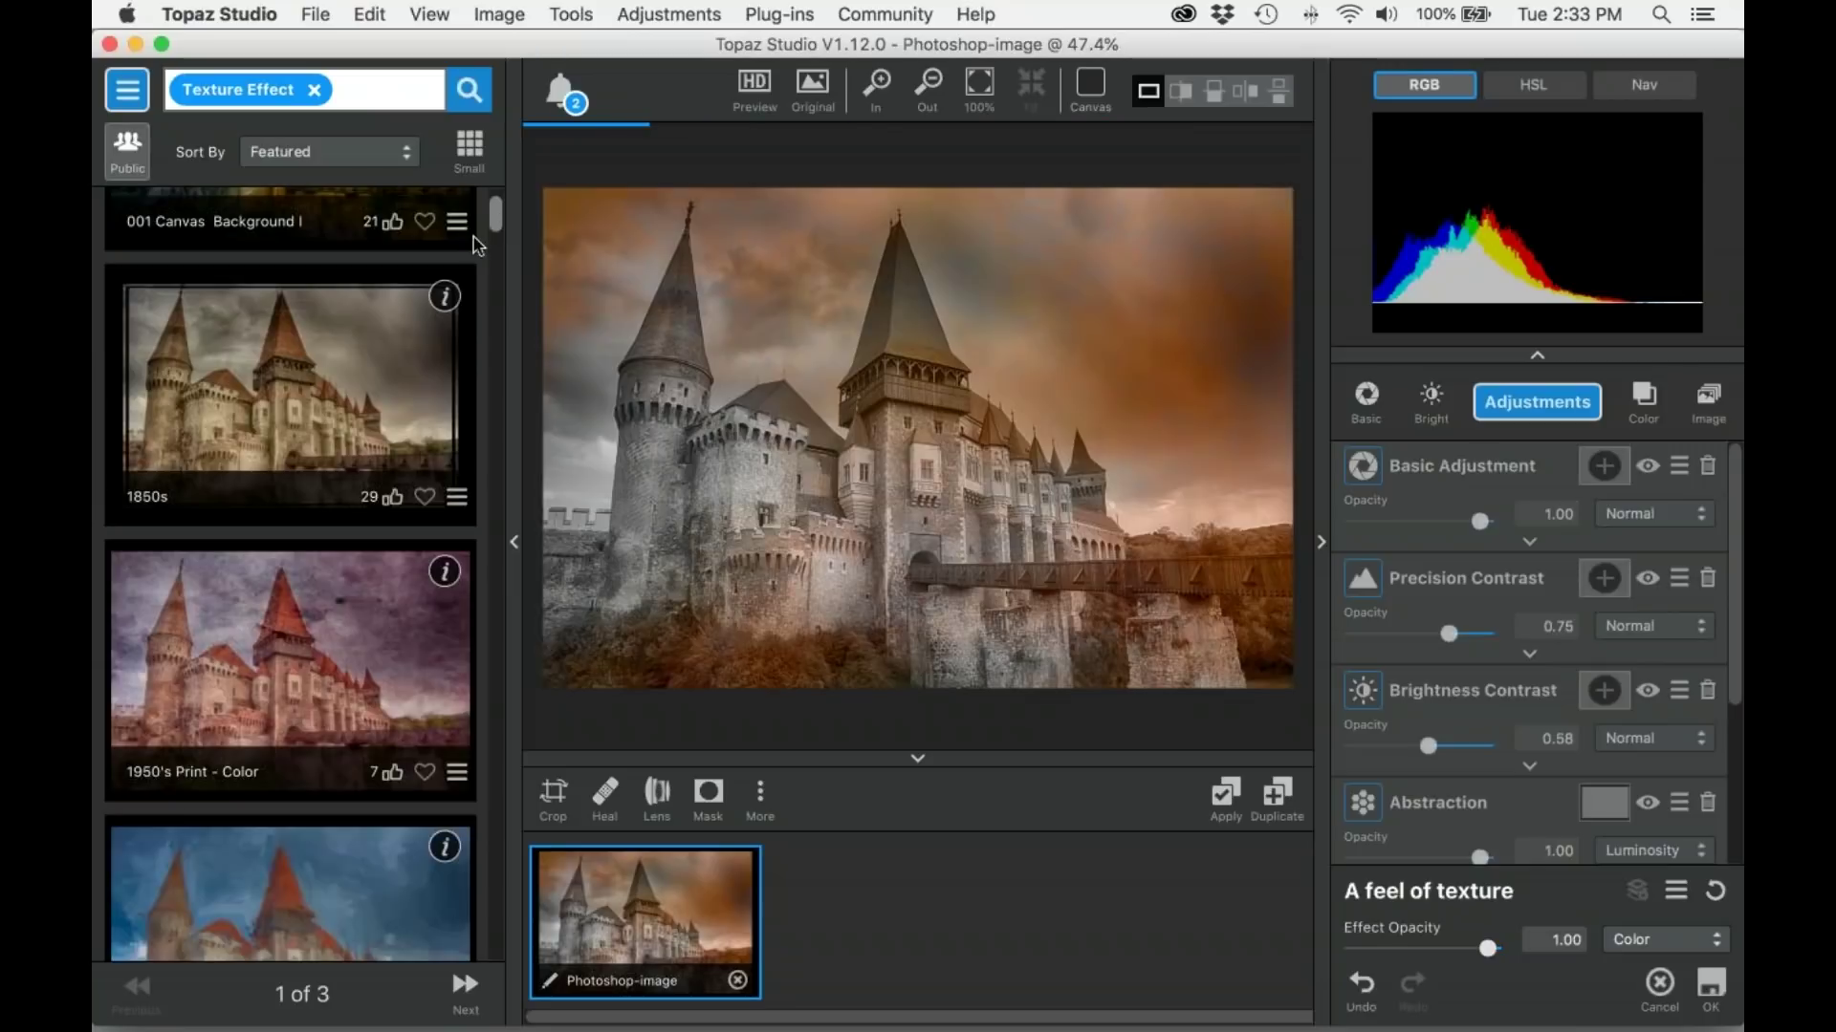
click(314, 362)
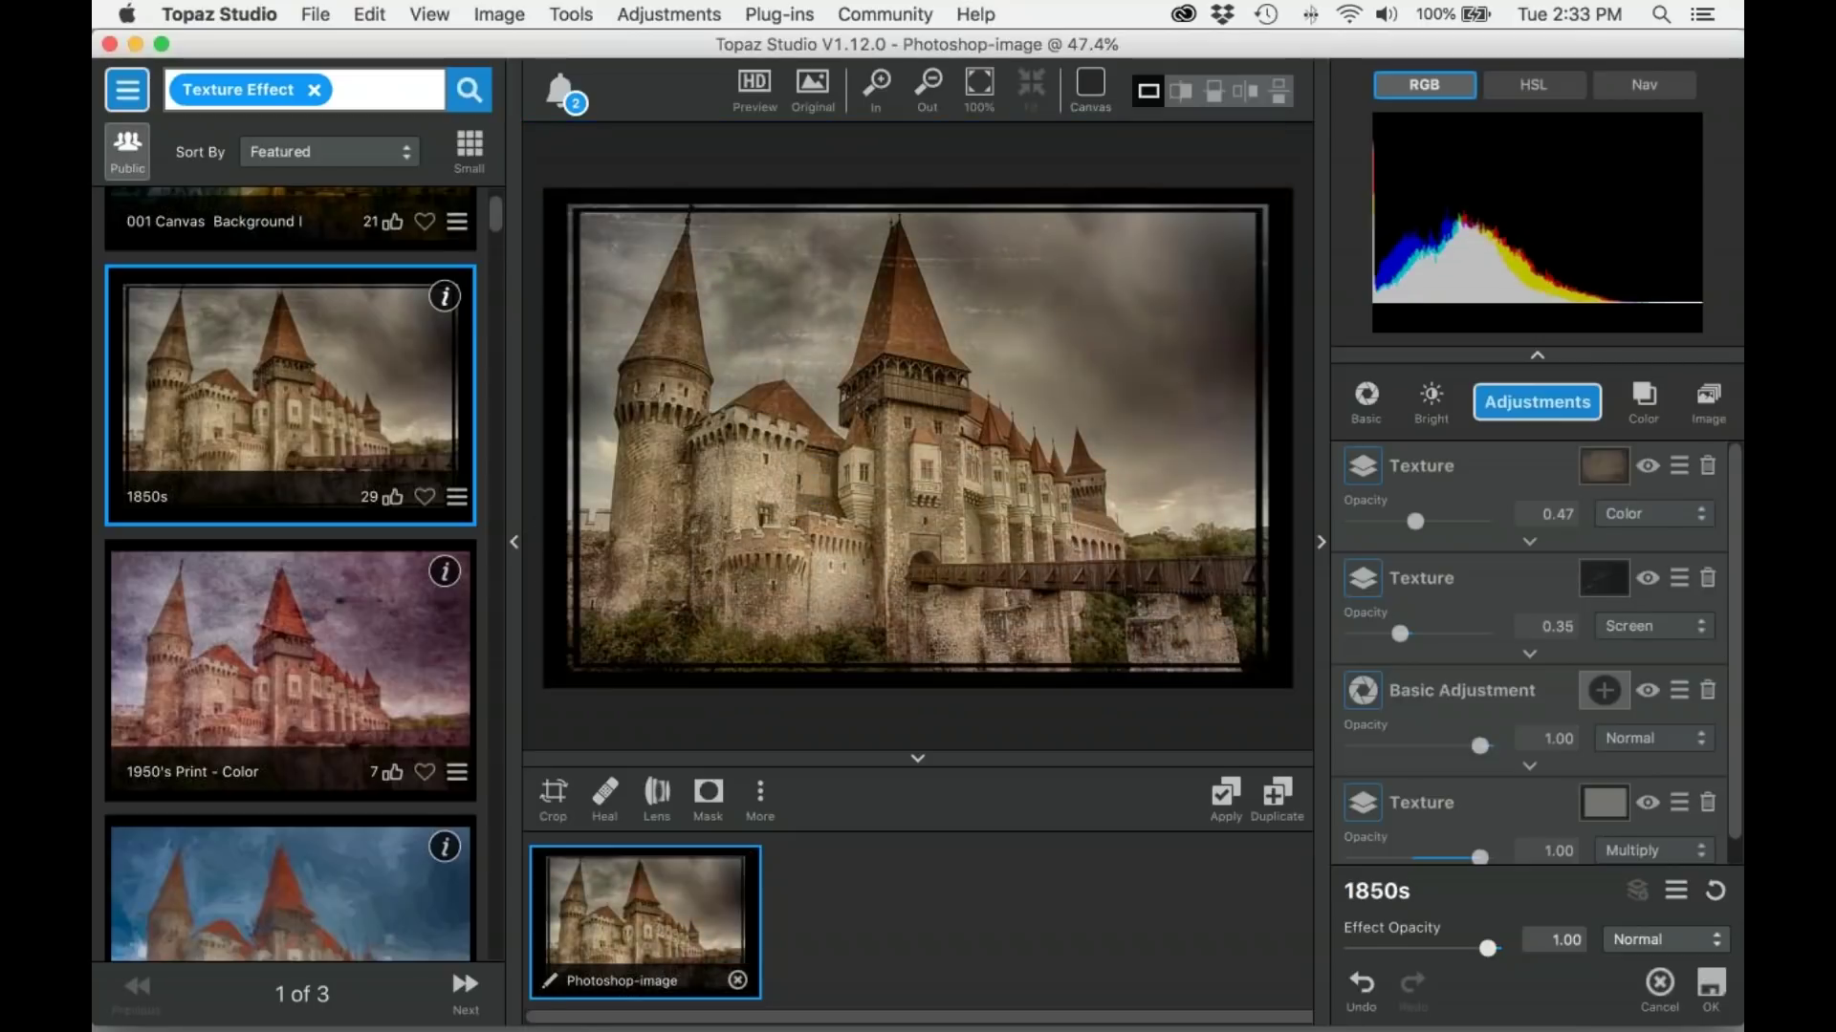
Step: Apply the "1950s Print" effect to the duplicate layer and rename that layer "1950s print texture"
click(283, 582)
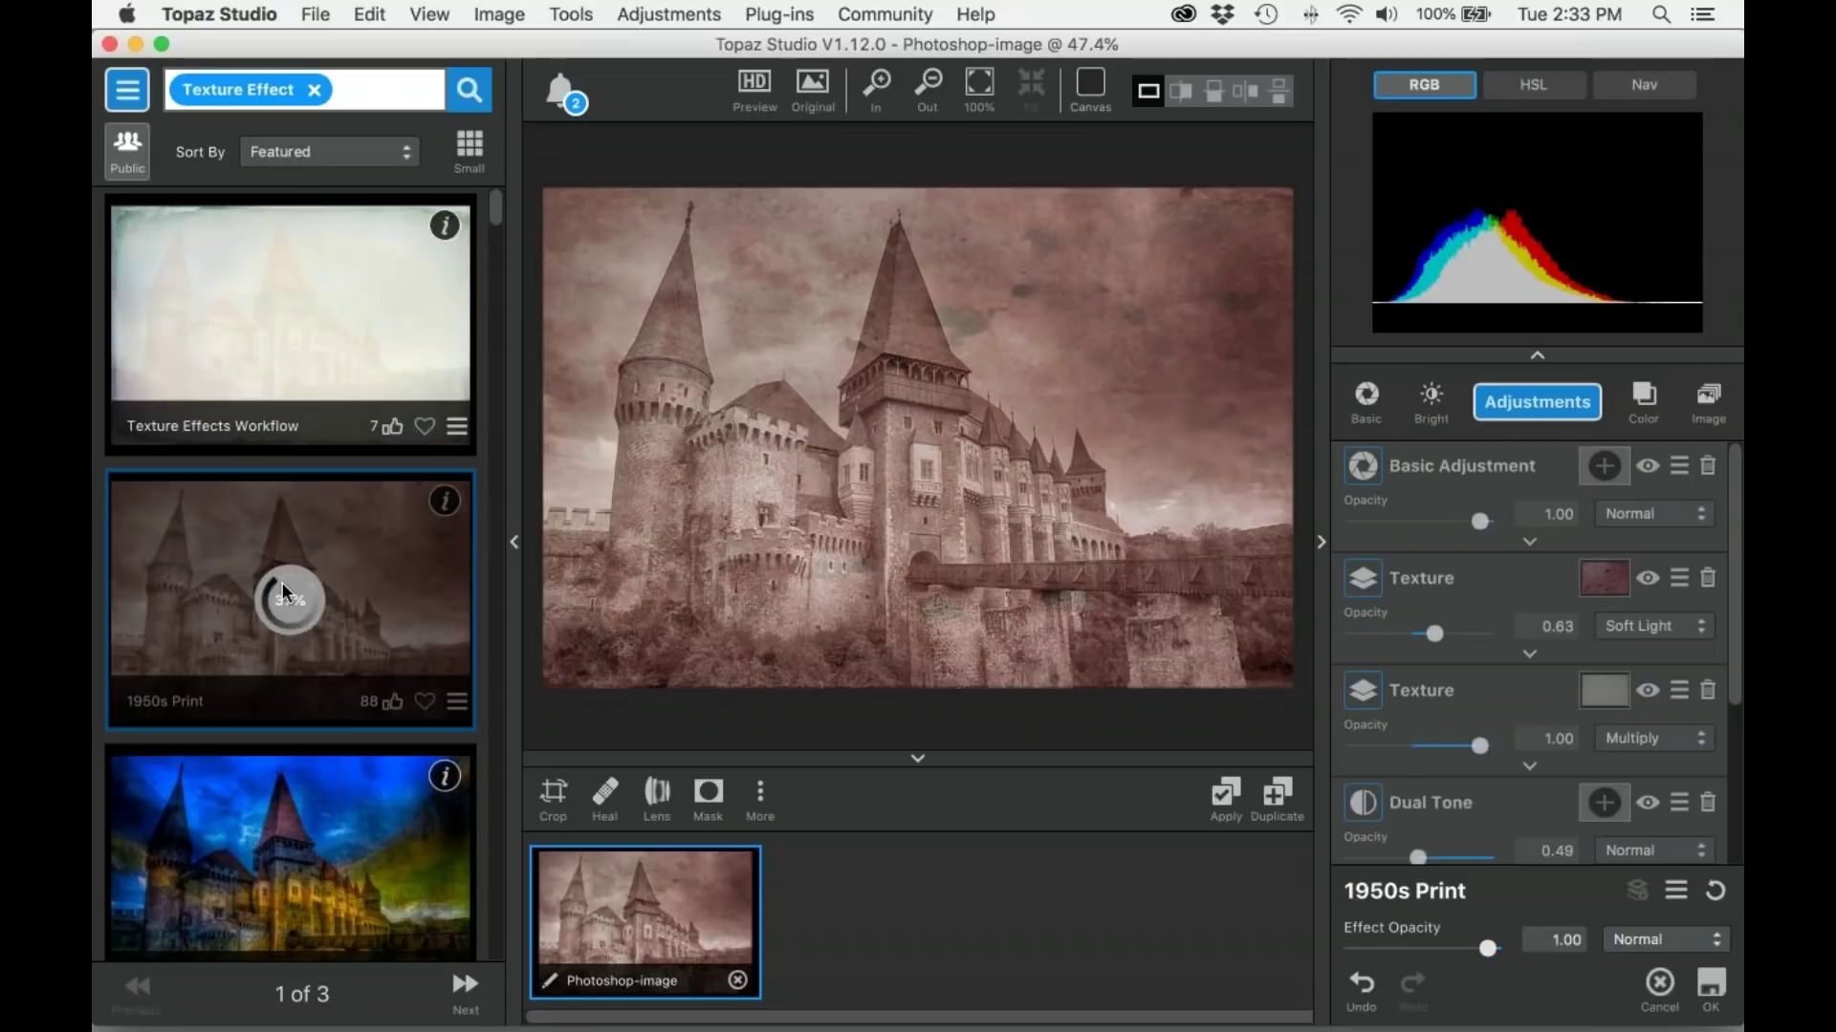
click(1711, 986)
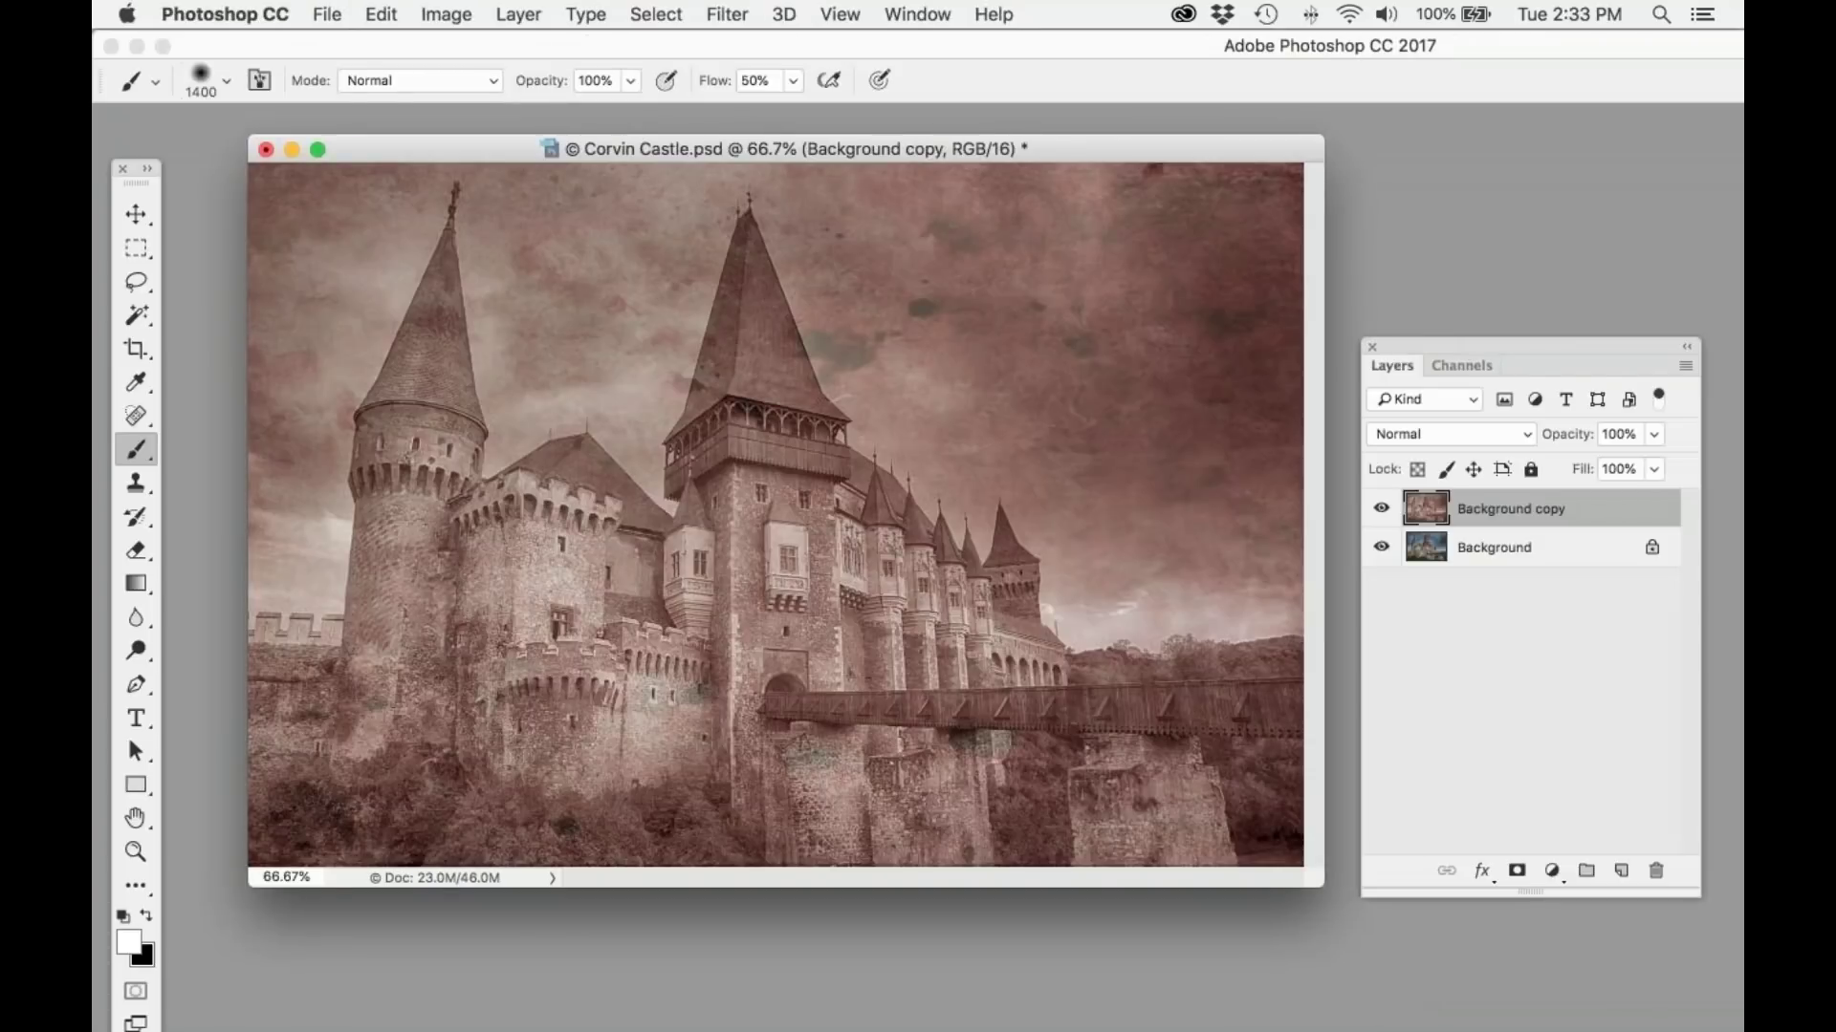
double_click(1508, 511)
text(1950s print textu)
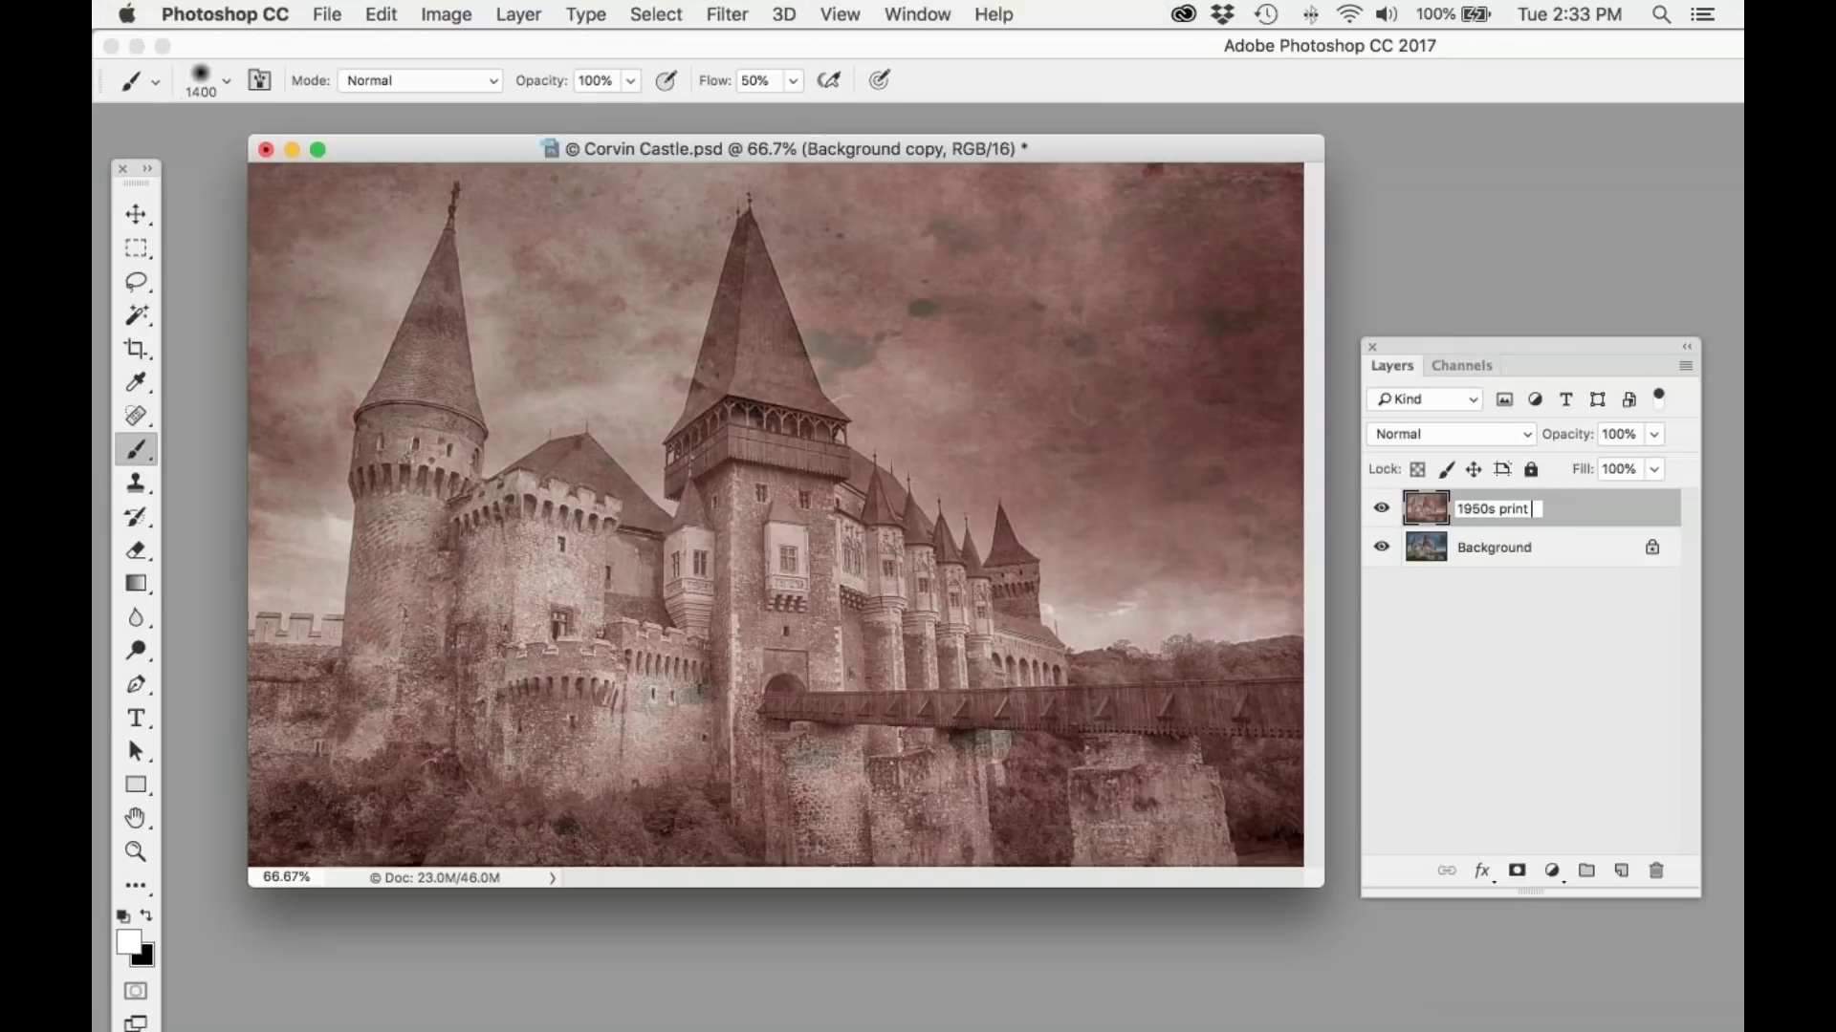
text(re)
key(Return)
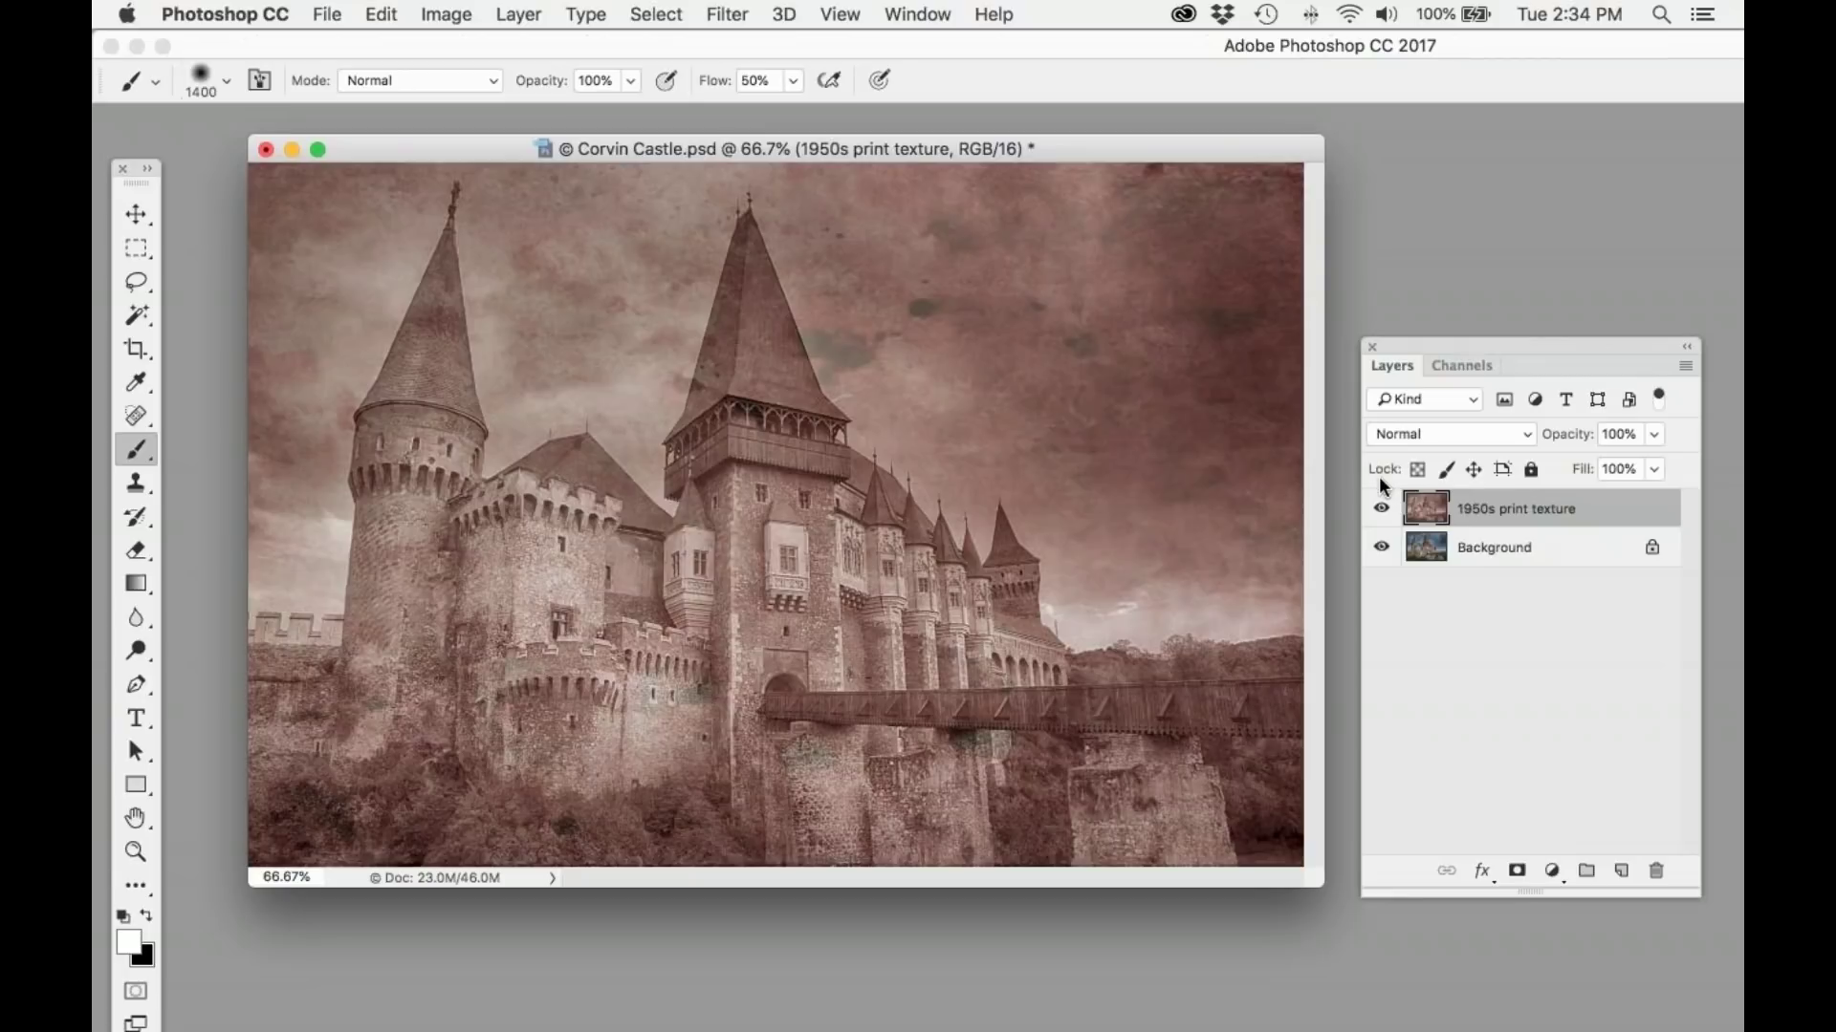
Step: Lasso the large dark blotch in the sky on the "1950s print texture" layer, remove it with Fill, and deselect
key(z)
drag(869, 246, 1008, 350)
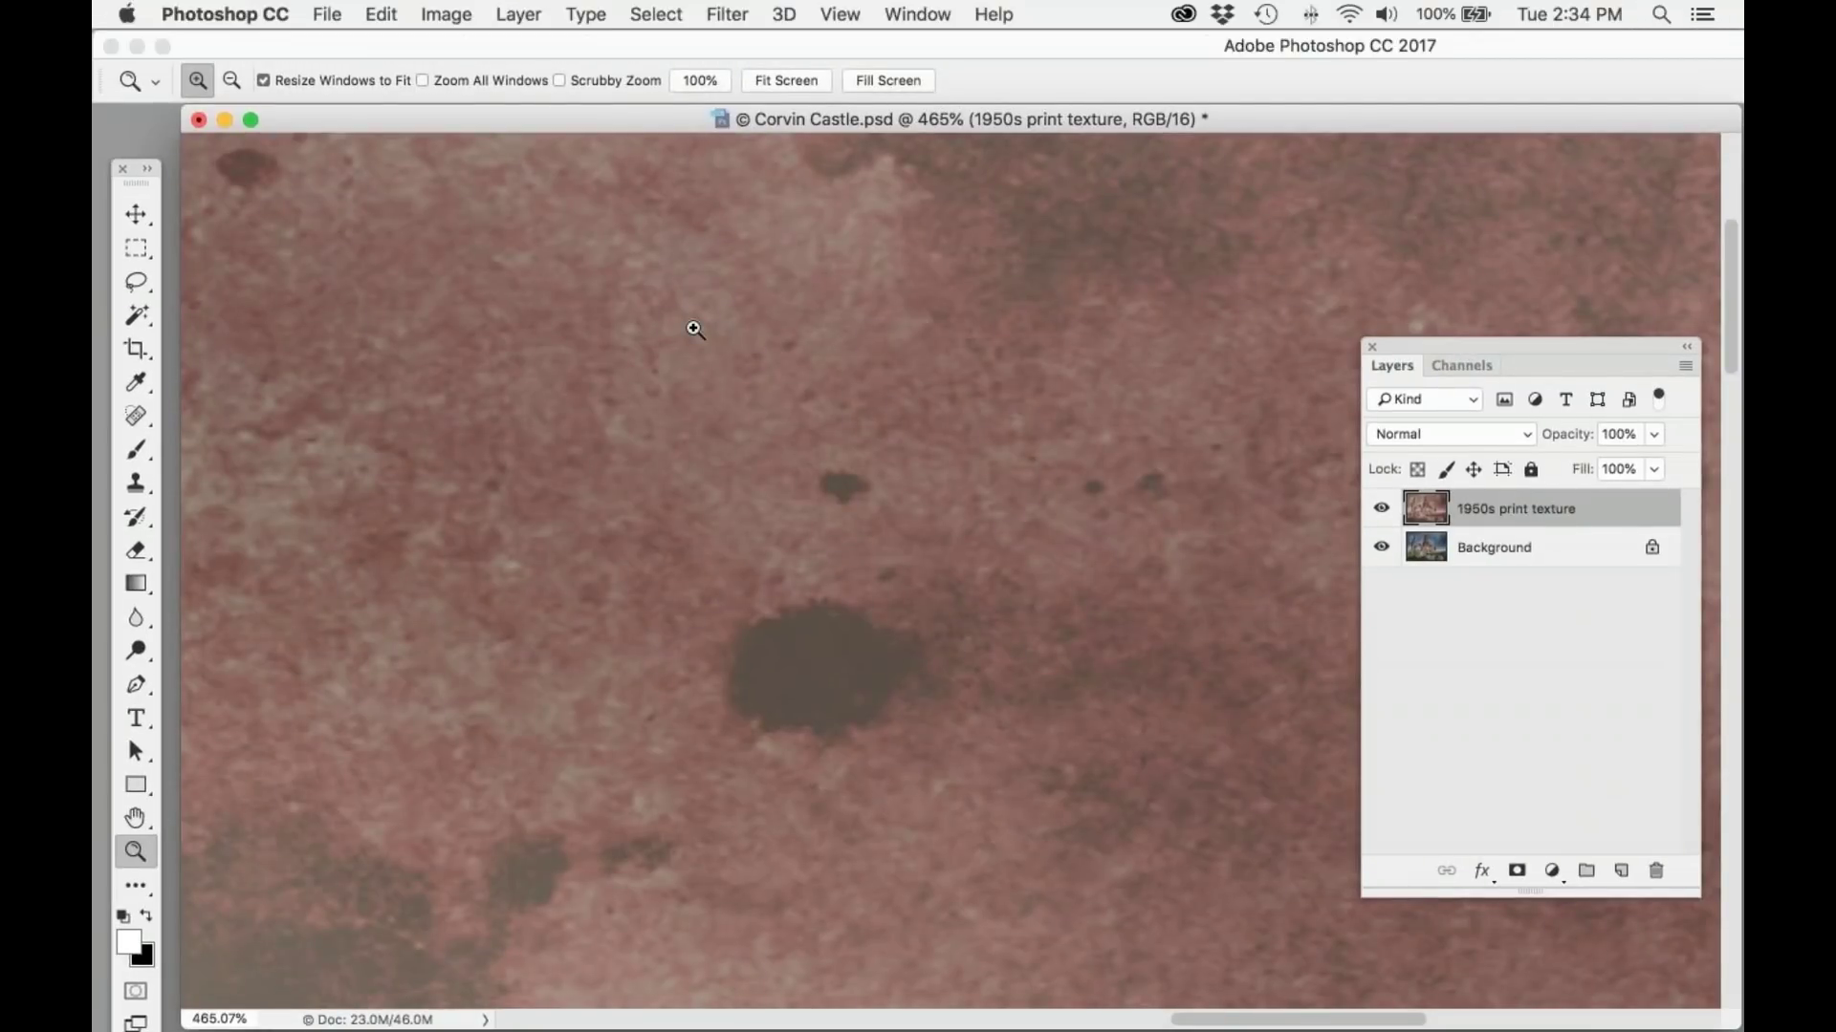
click(135, 281)
mouse_move(701, 560)
mouse_down()
mouse_move(671, 654)
mouse_move(961, 688)
mouse_move(965, 634)
mouse_move(723, 520)
mouse_move(672, 515)
mouse_move(683, 573)
mouse_up()
click(381, 14)
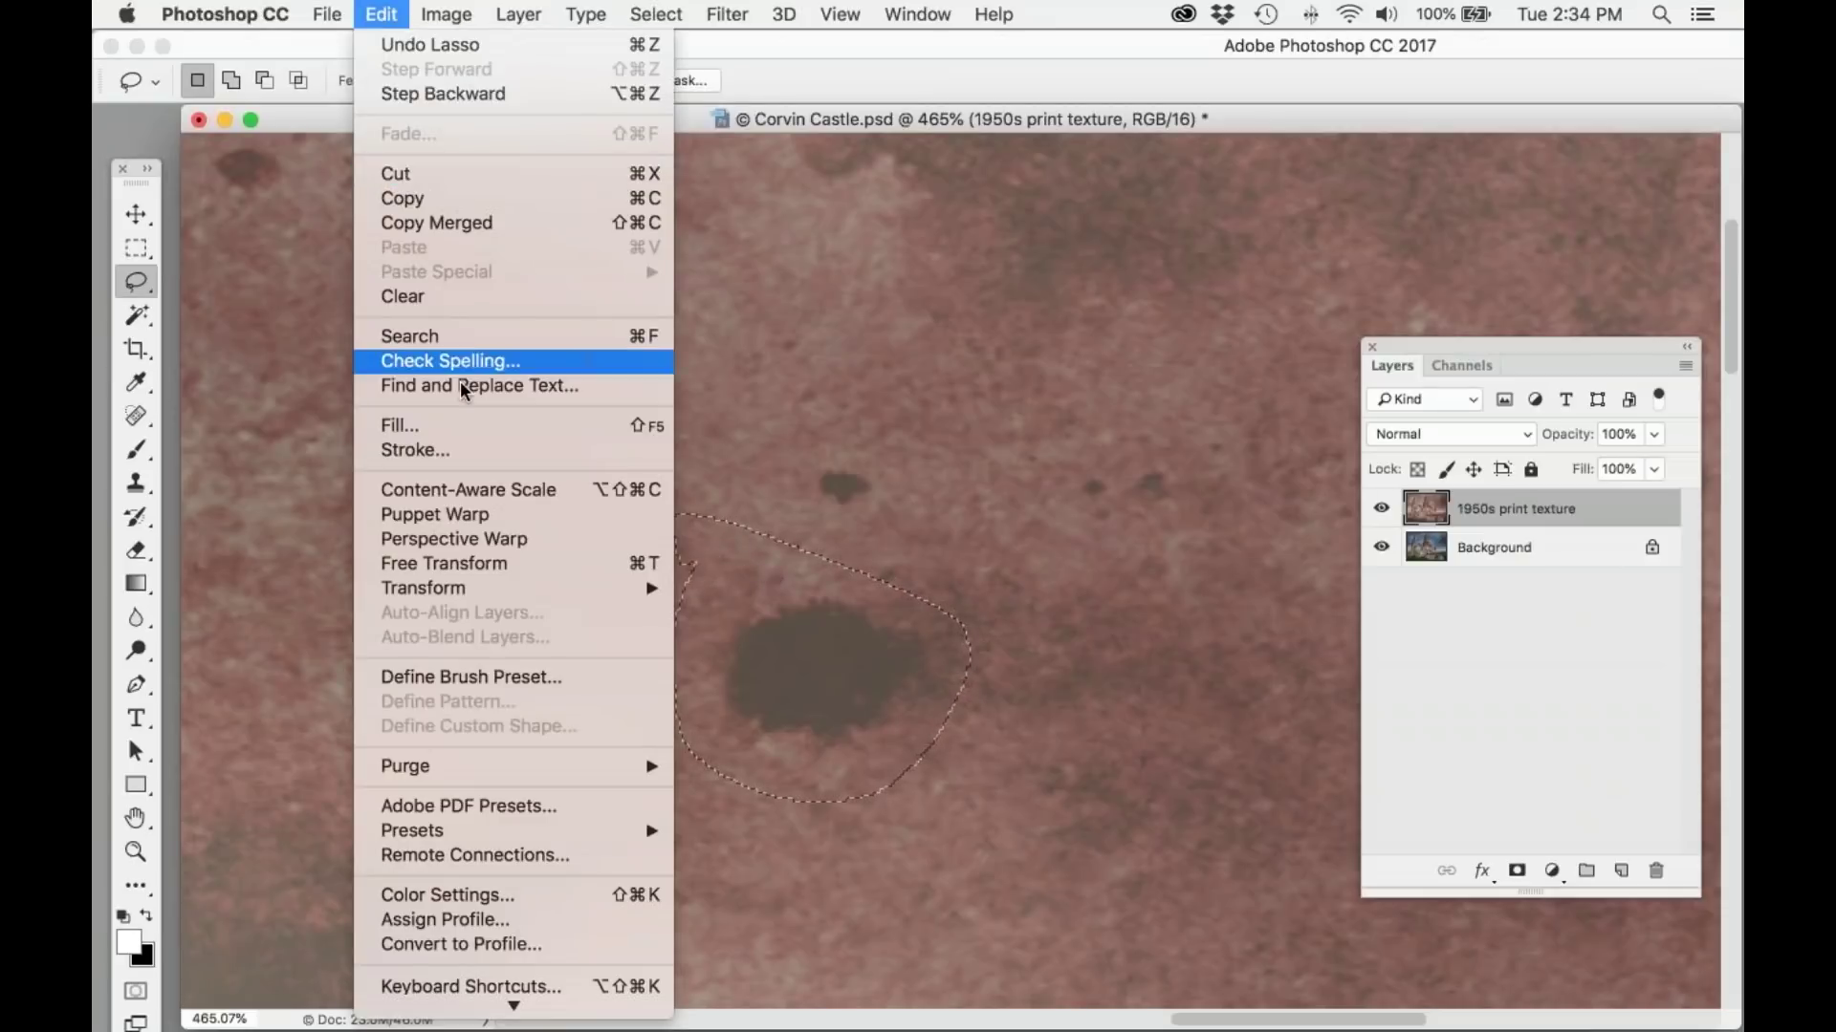
click(491, 424)
click(1081, 383)
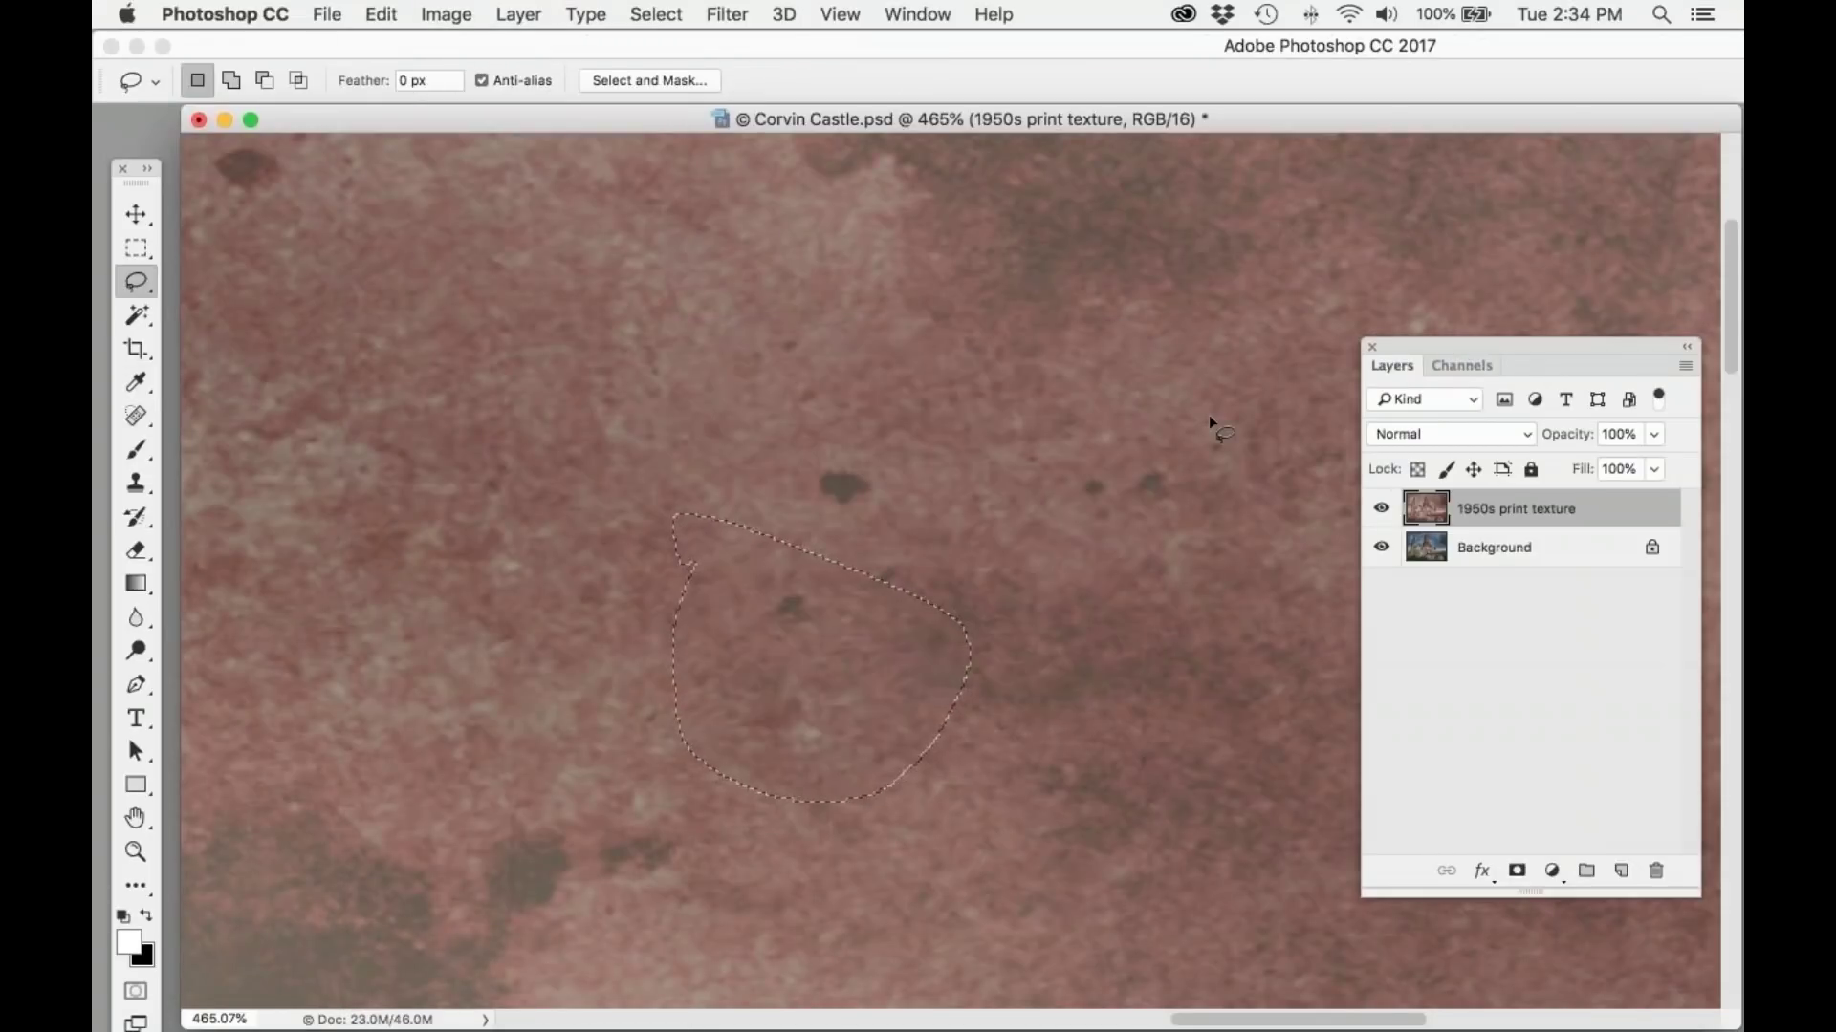
key(super+d)
Step: Compare the whole castle photo with the "1950s print texture" layer hidden and shown
key(super+minus)
key(super+minus)
key(super+minus)
key(super+minus)
key(super+minus)
key(super+minus)
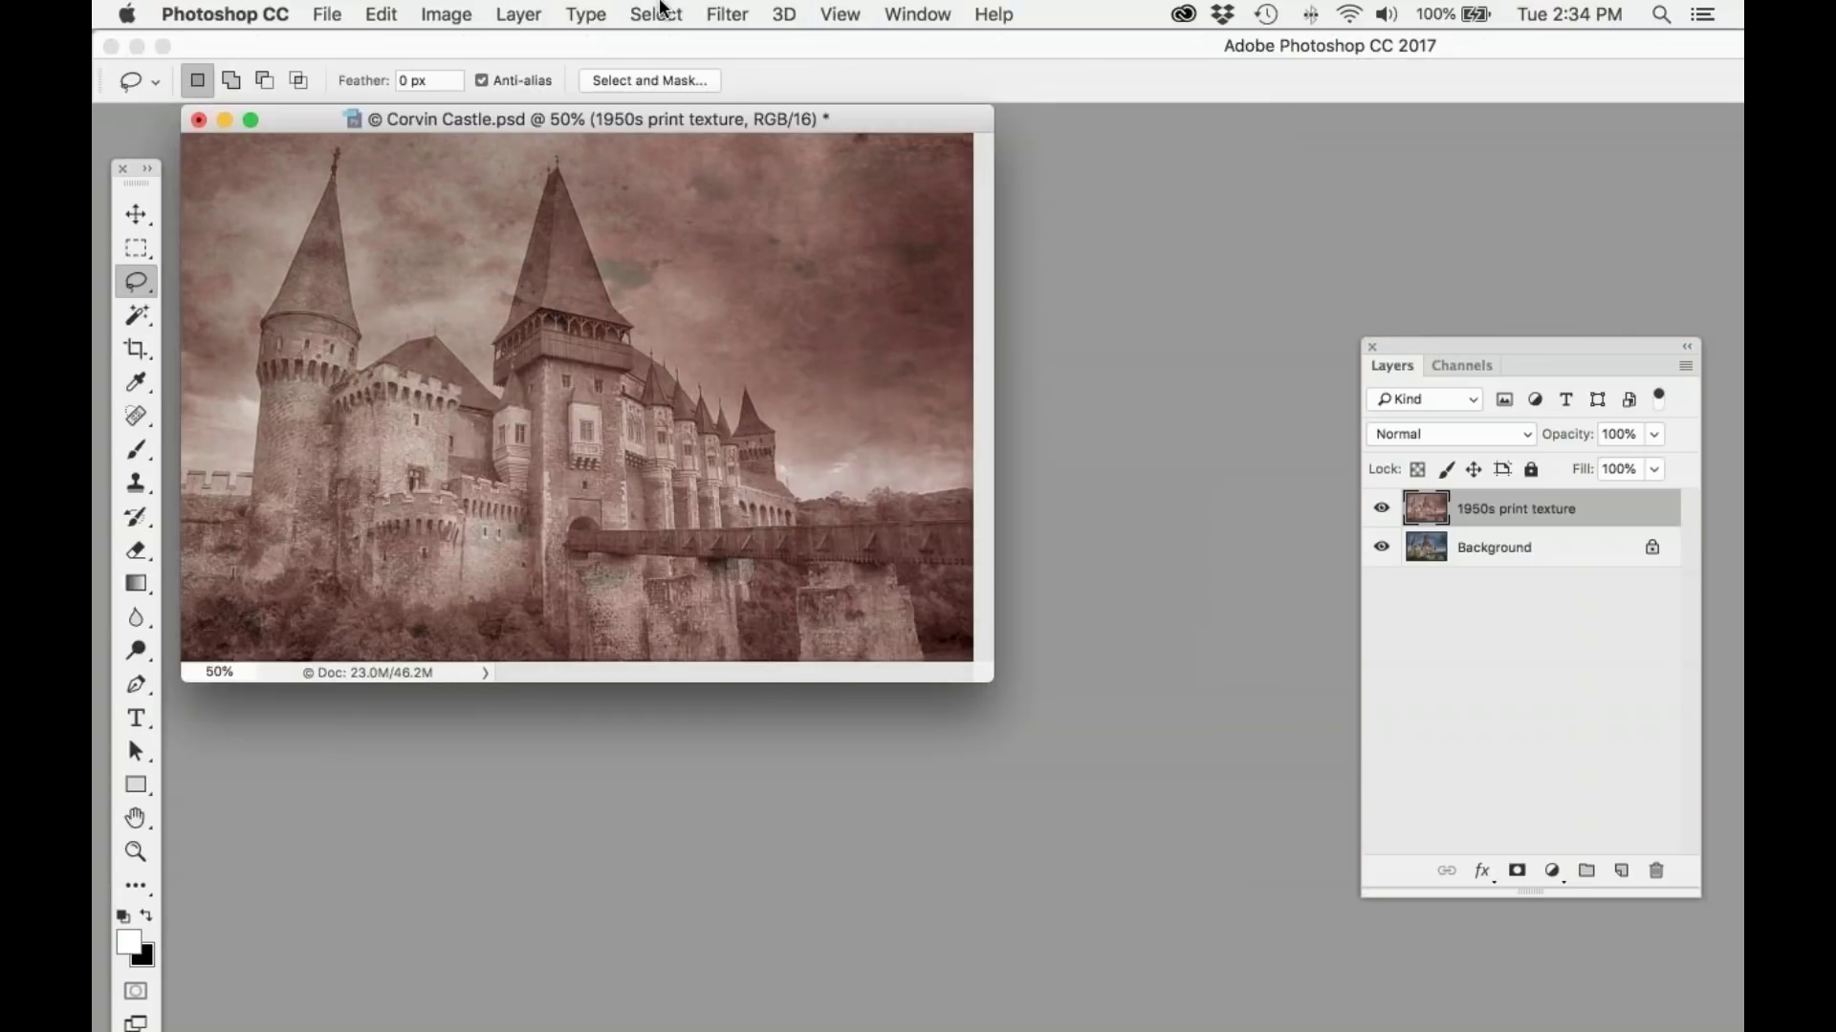
drag(980, 121, 1166, 166)
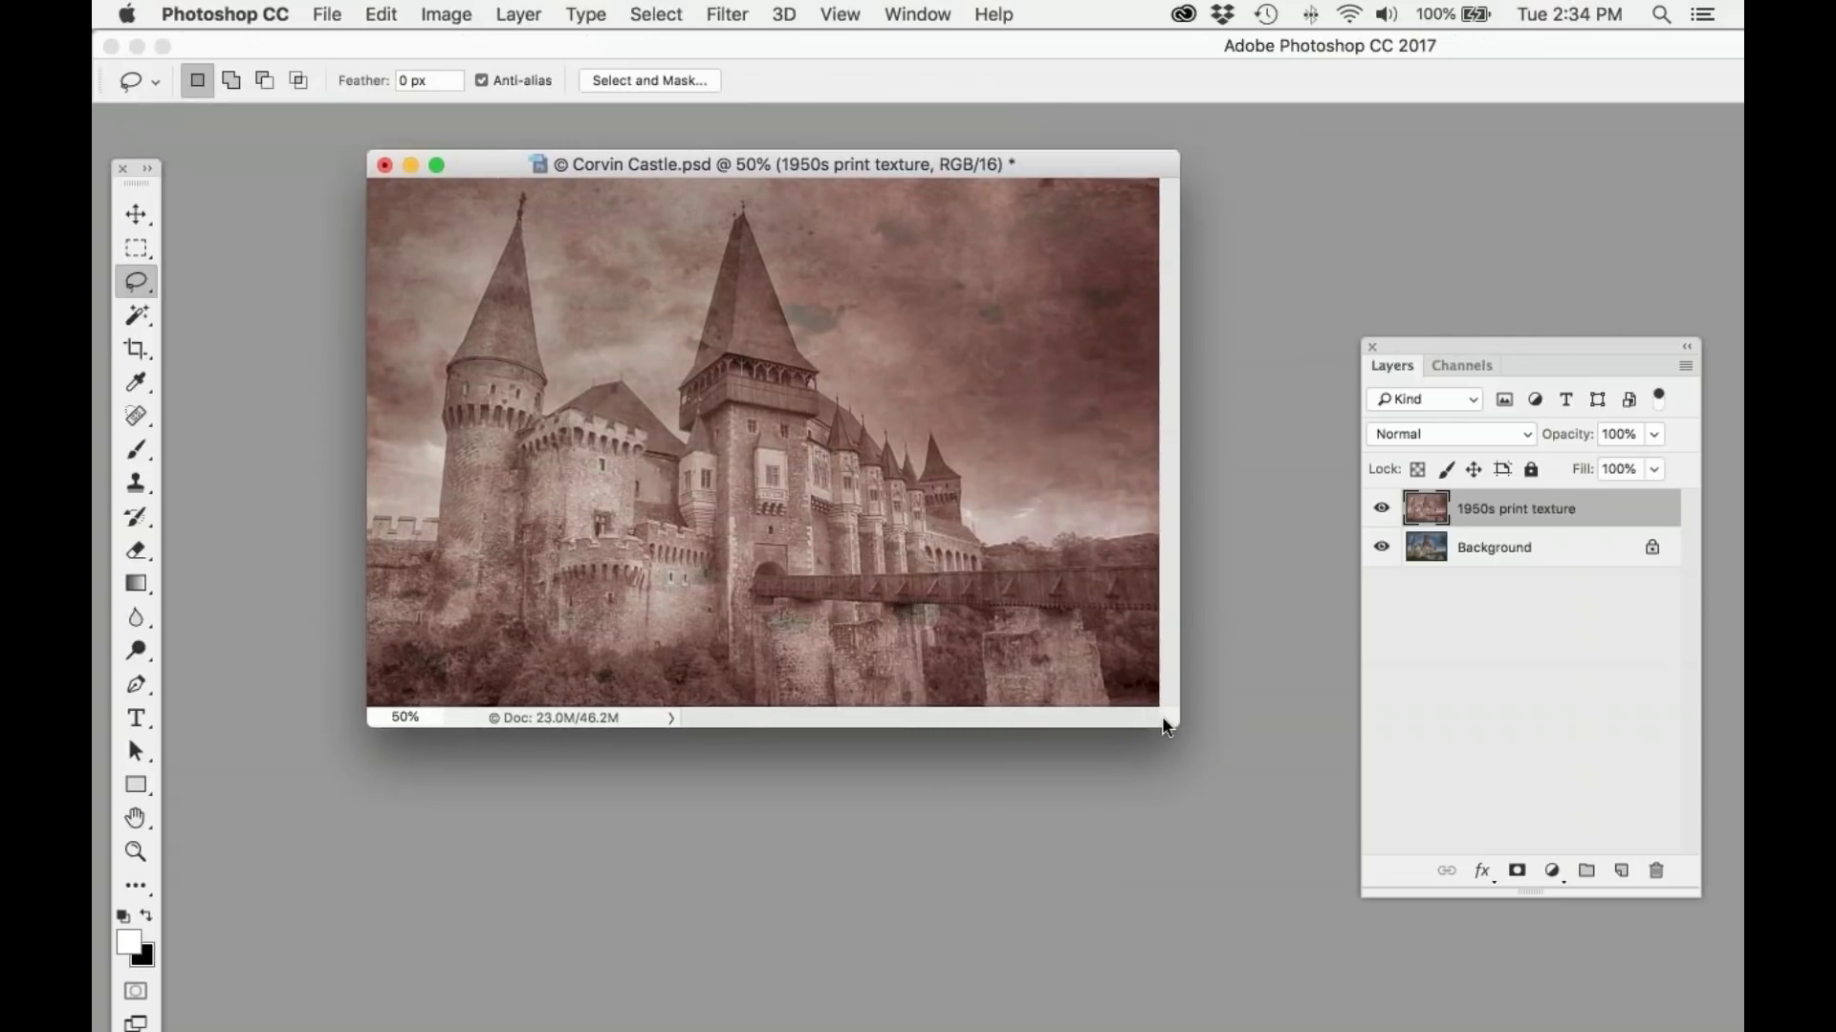
drag(1173, 717, 1237, 771)
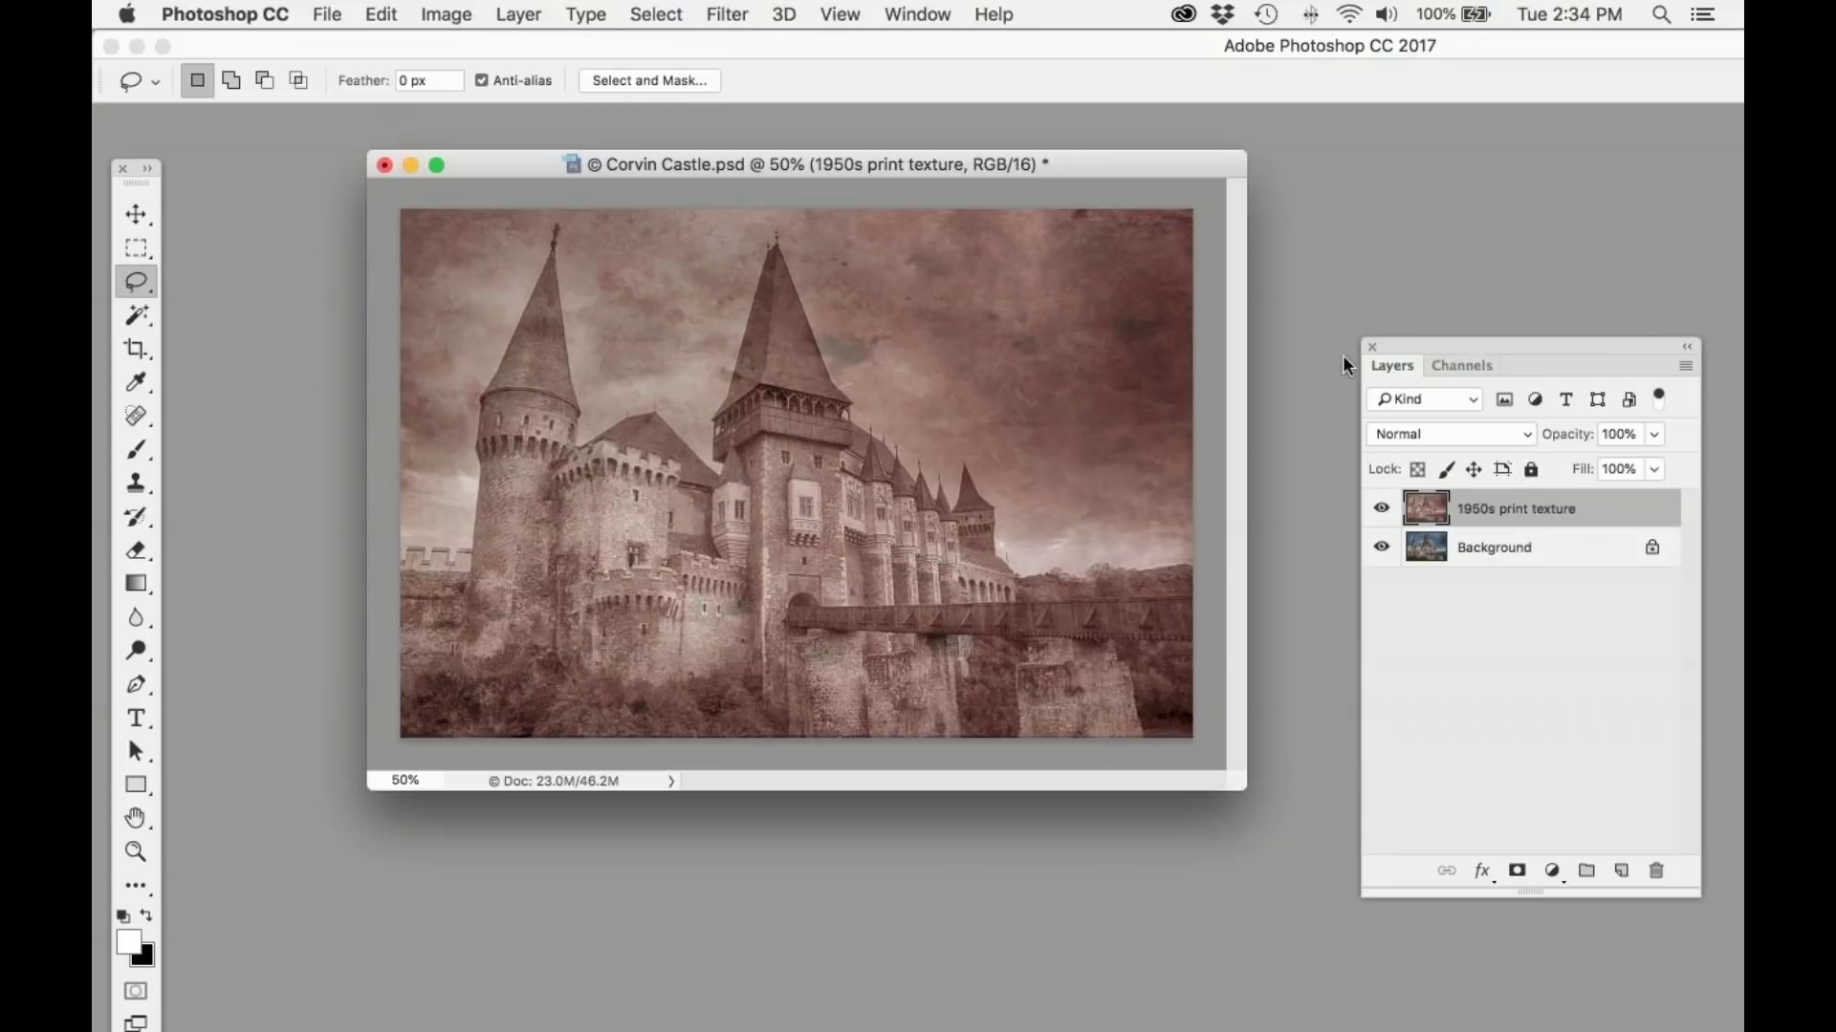
click(1382, 510)
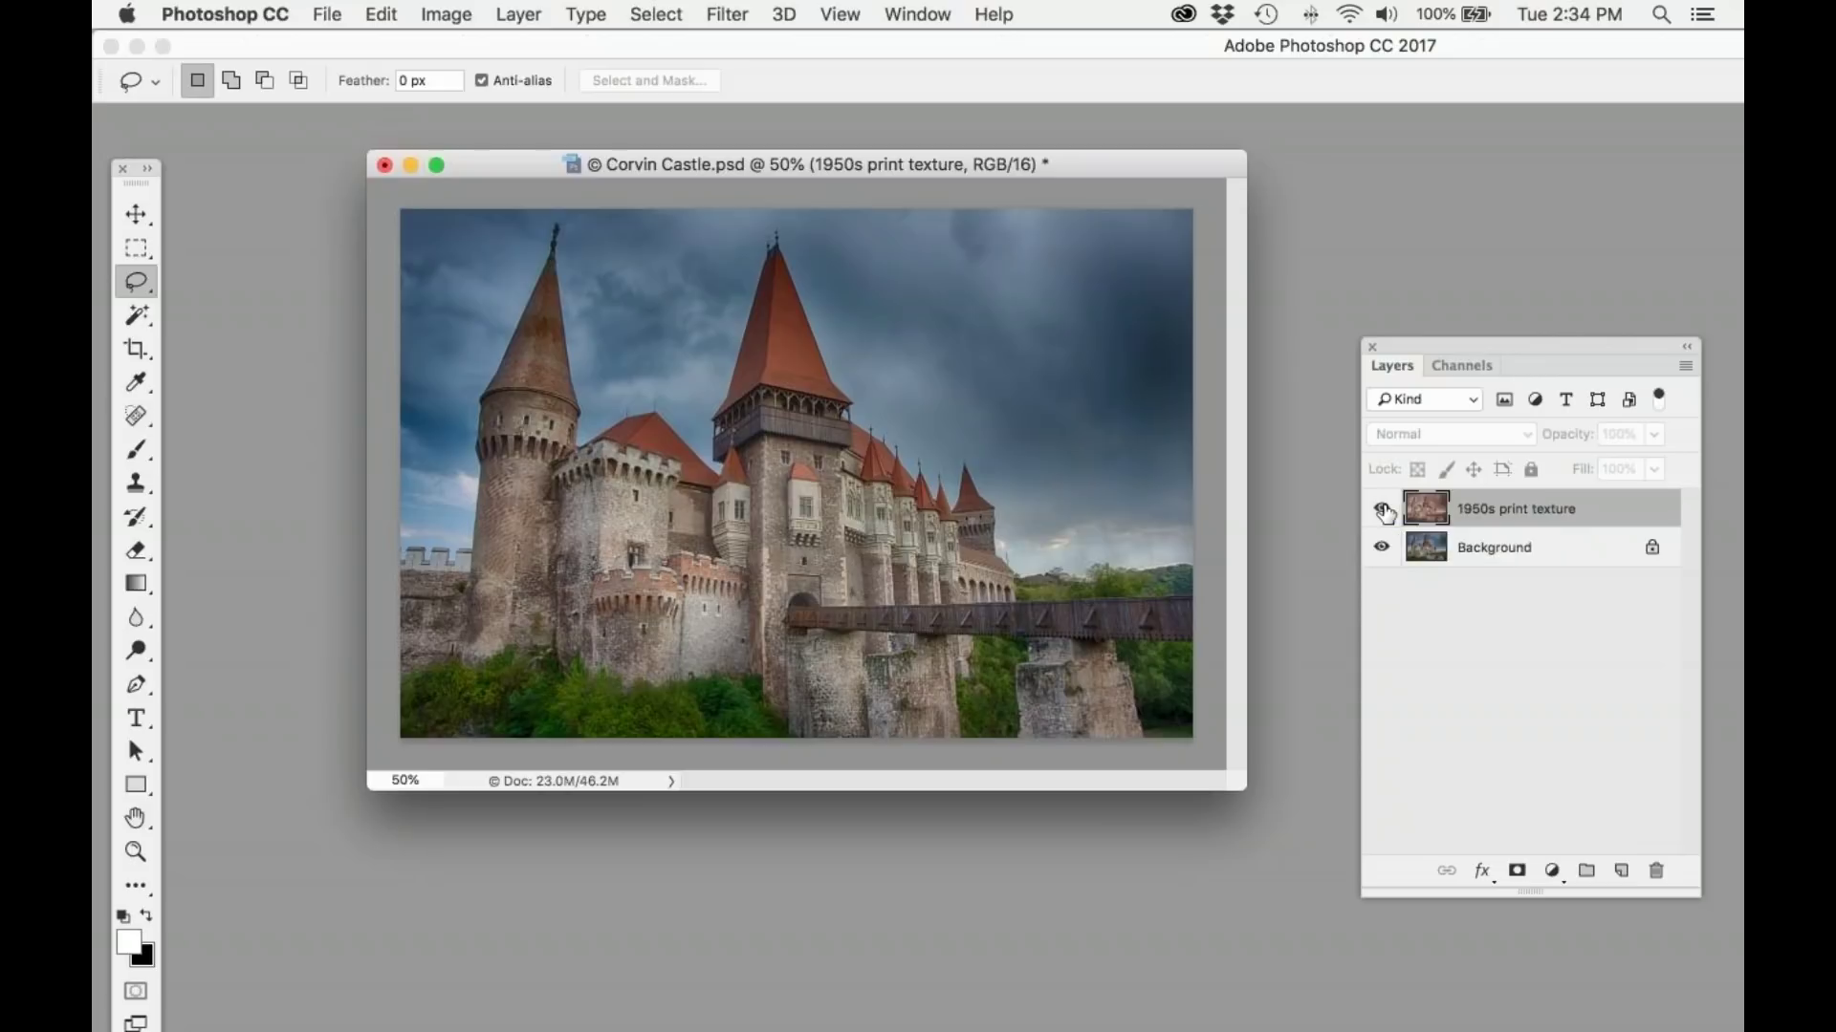
click(1383, 513)
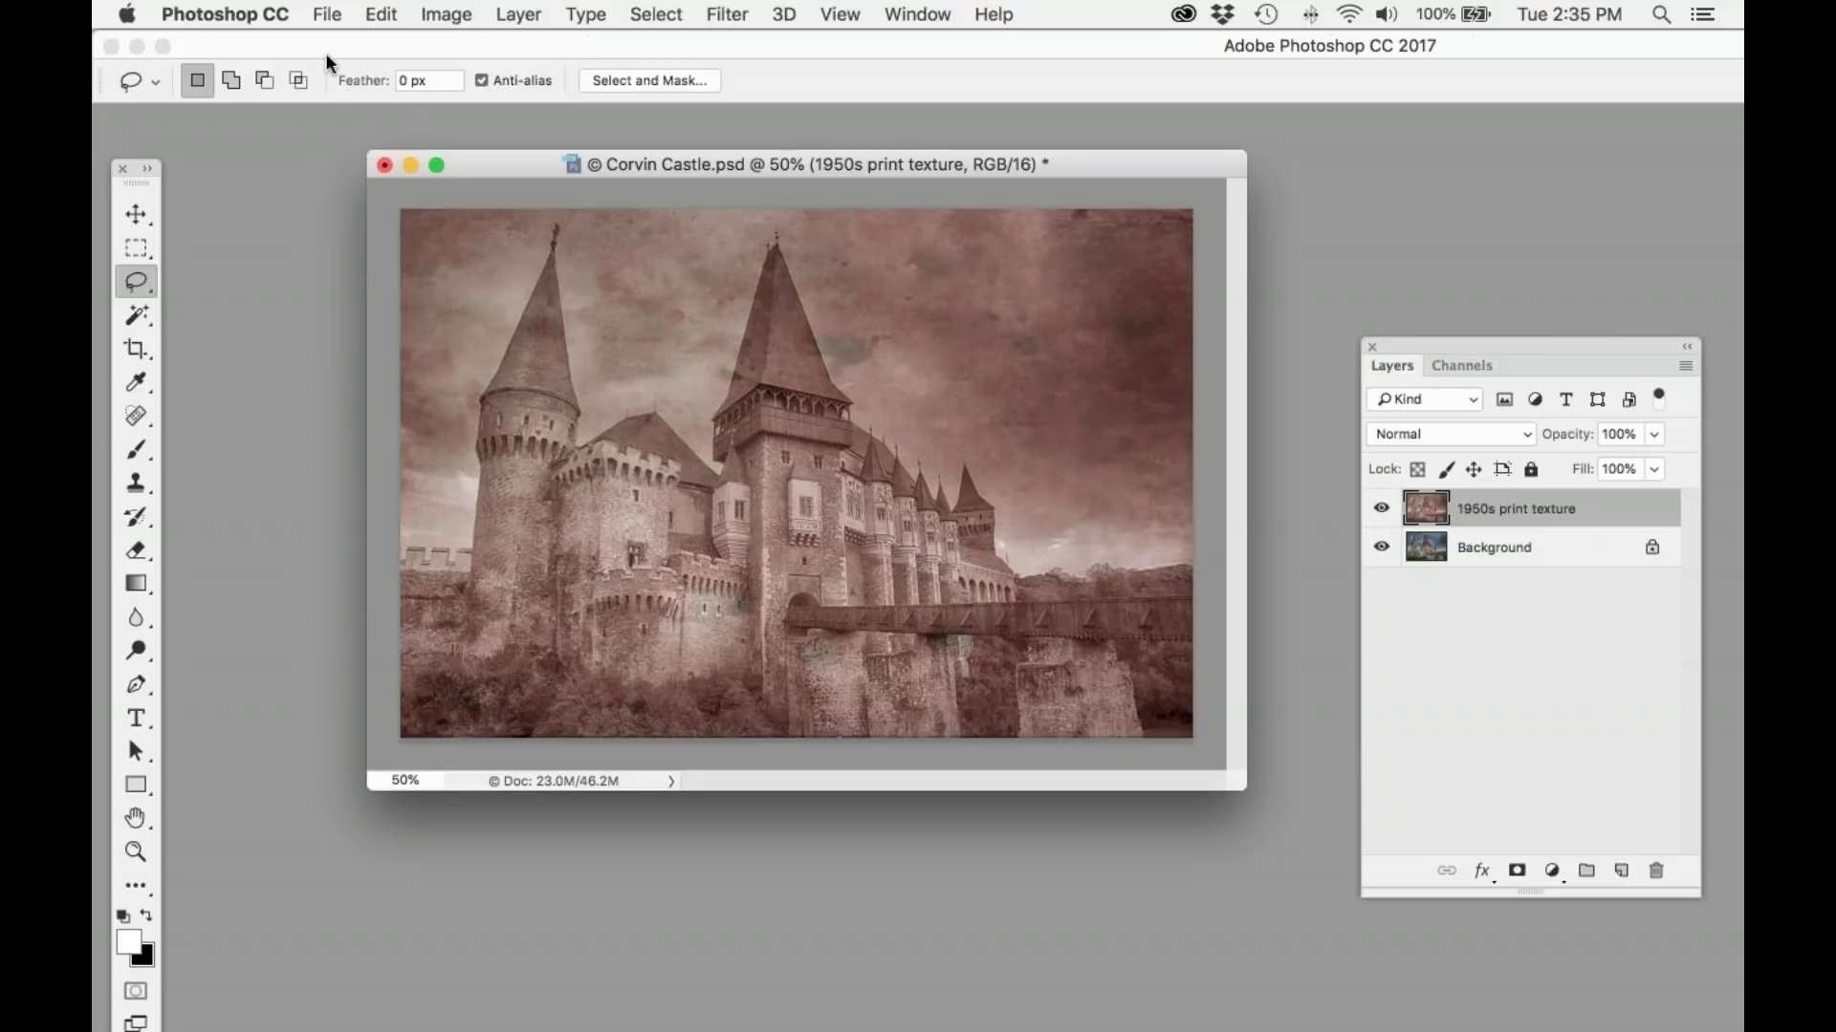
Step: Close the castle document and open Sierras.psd from Adobe Bridge in Photoshop
click(383, 166)
click(836, 386)
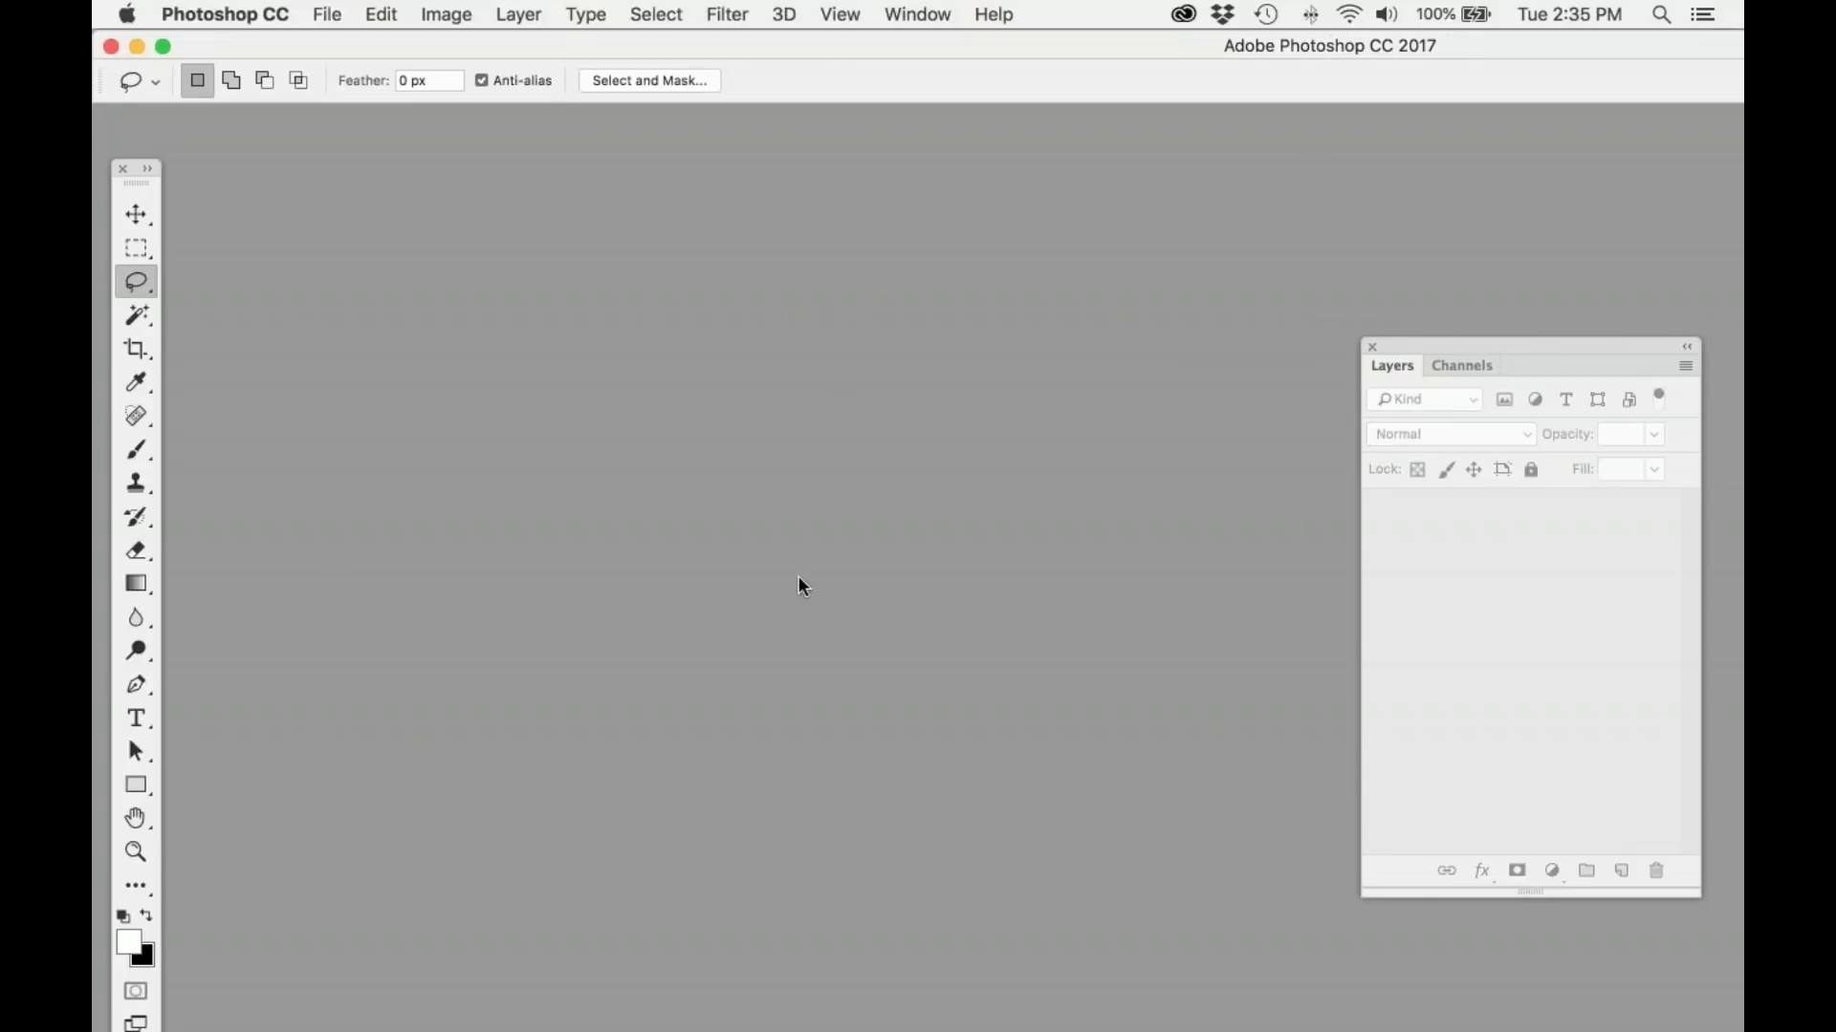
mouse_move(564, 1011)
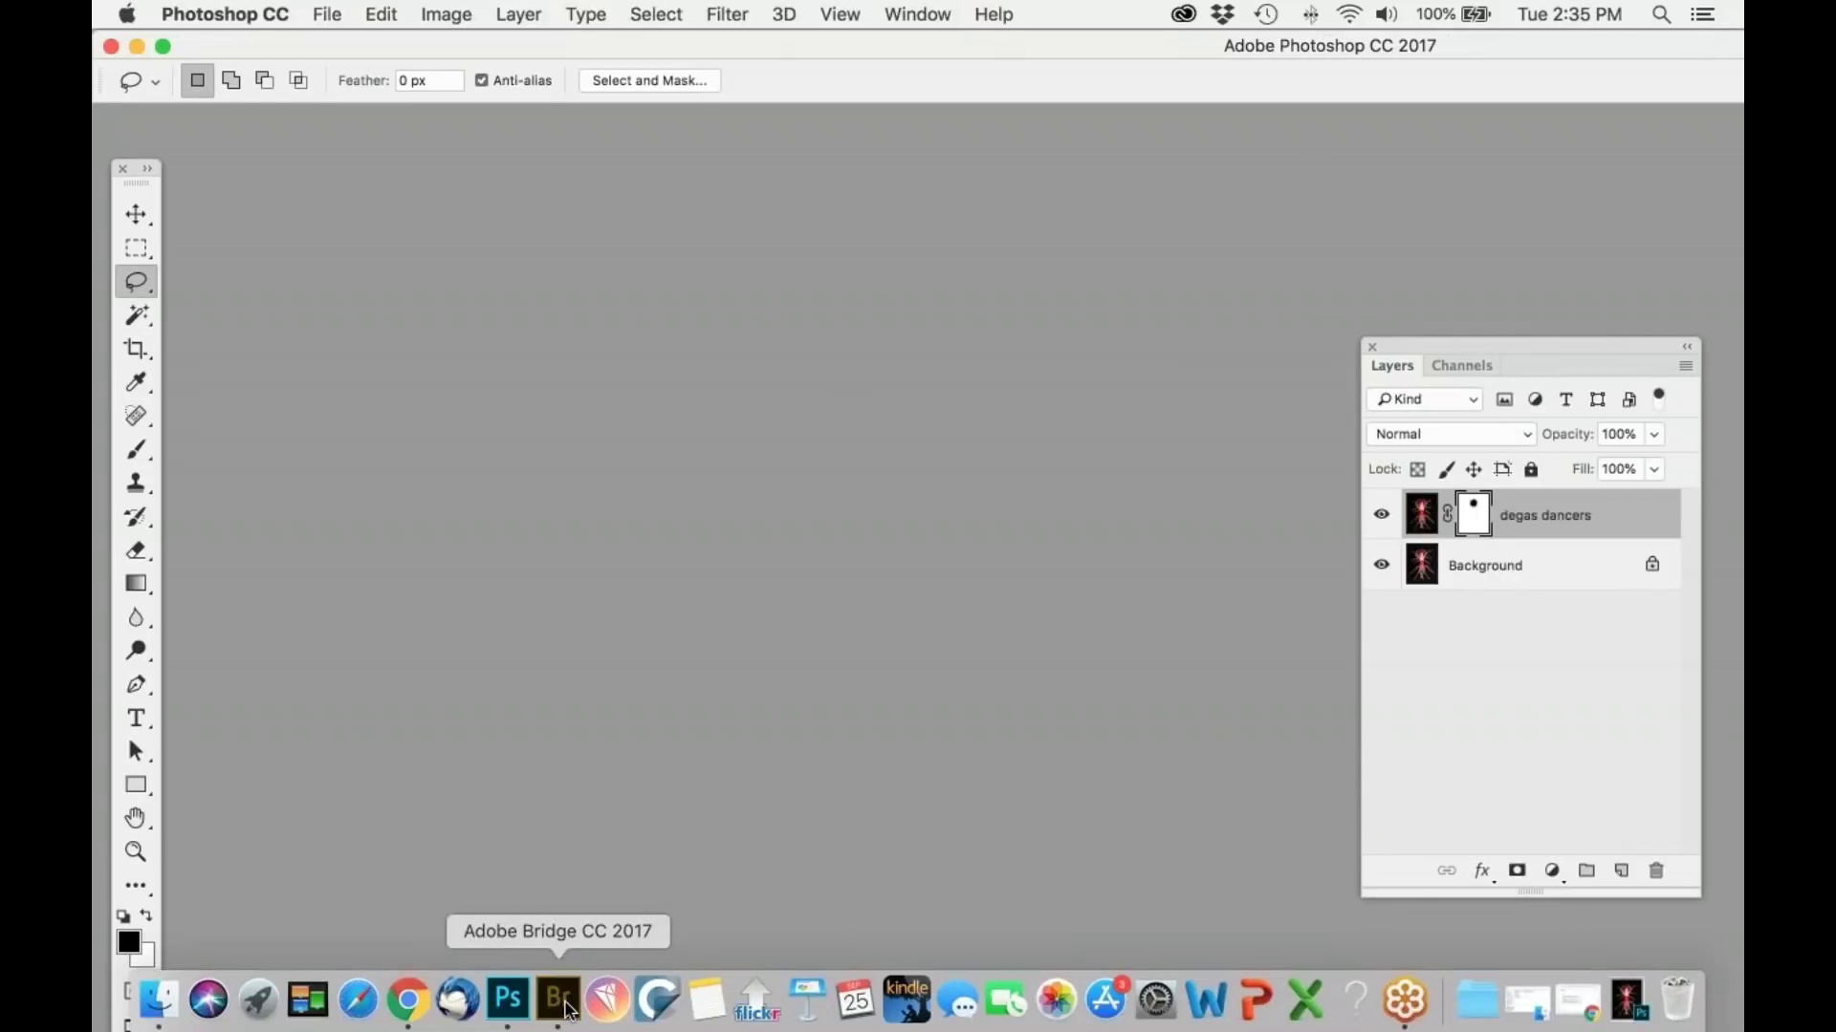
click(564, 1012)
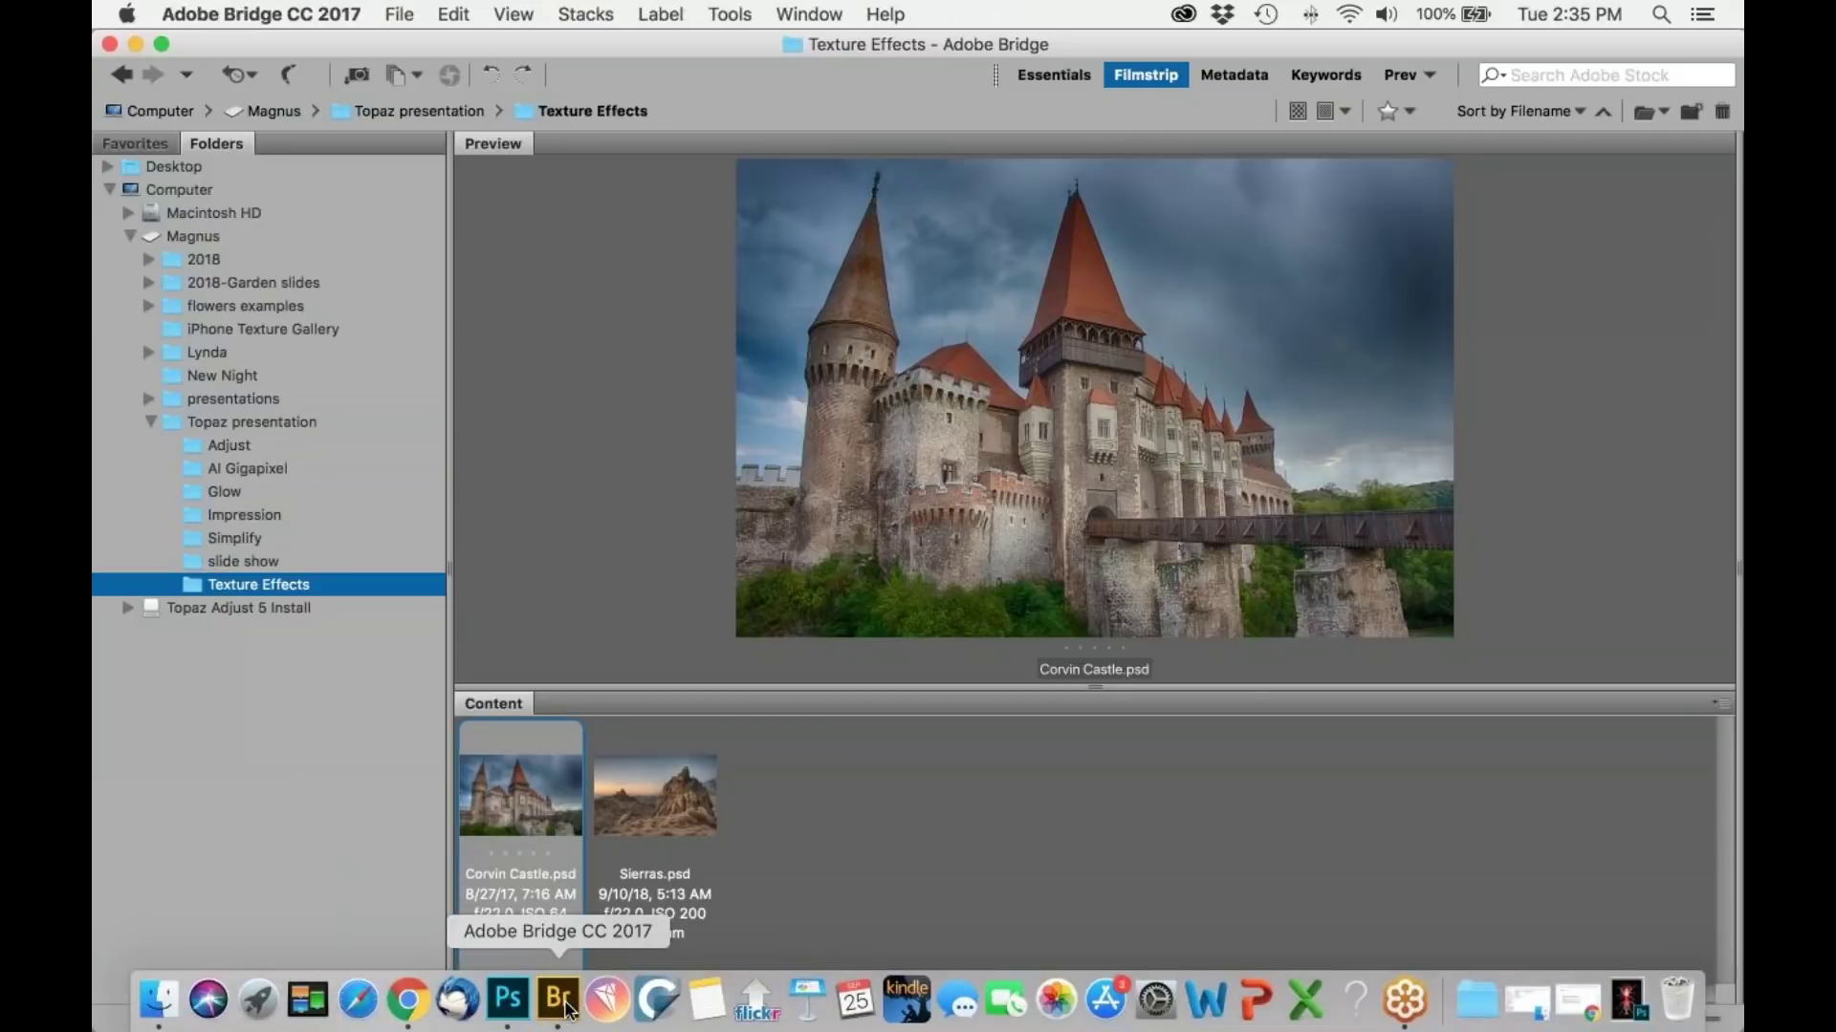
click(644, 805)
double_click(644, 803)
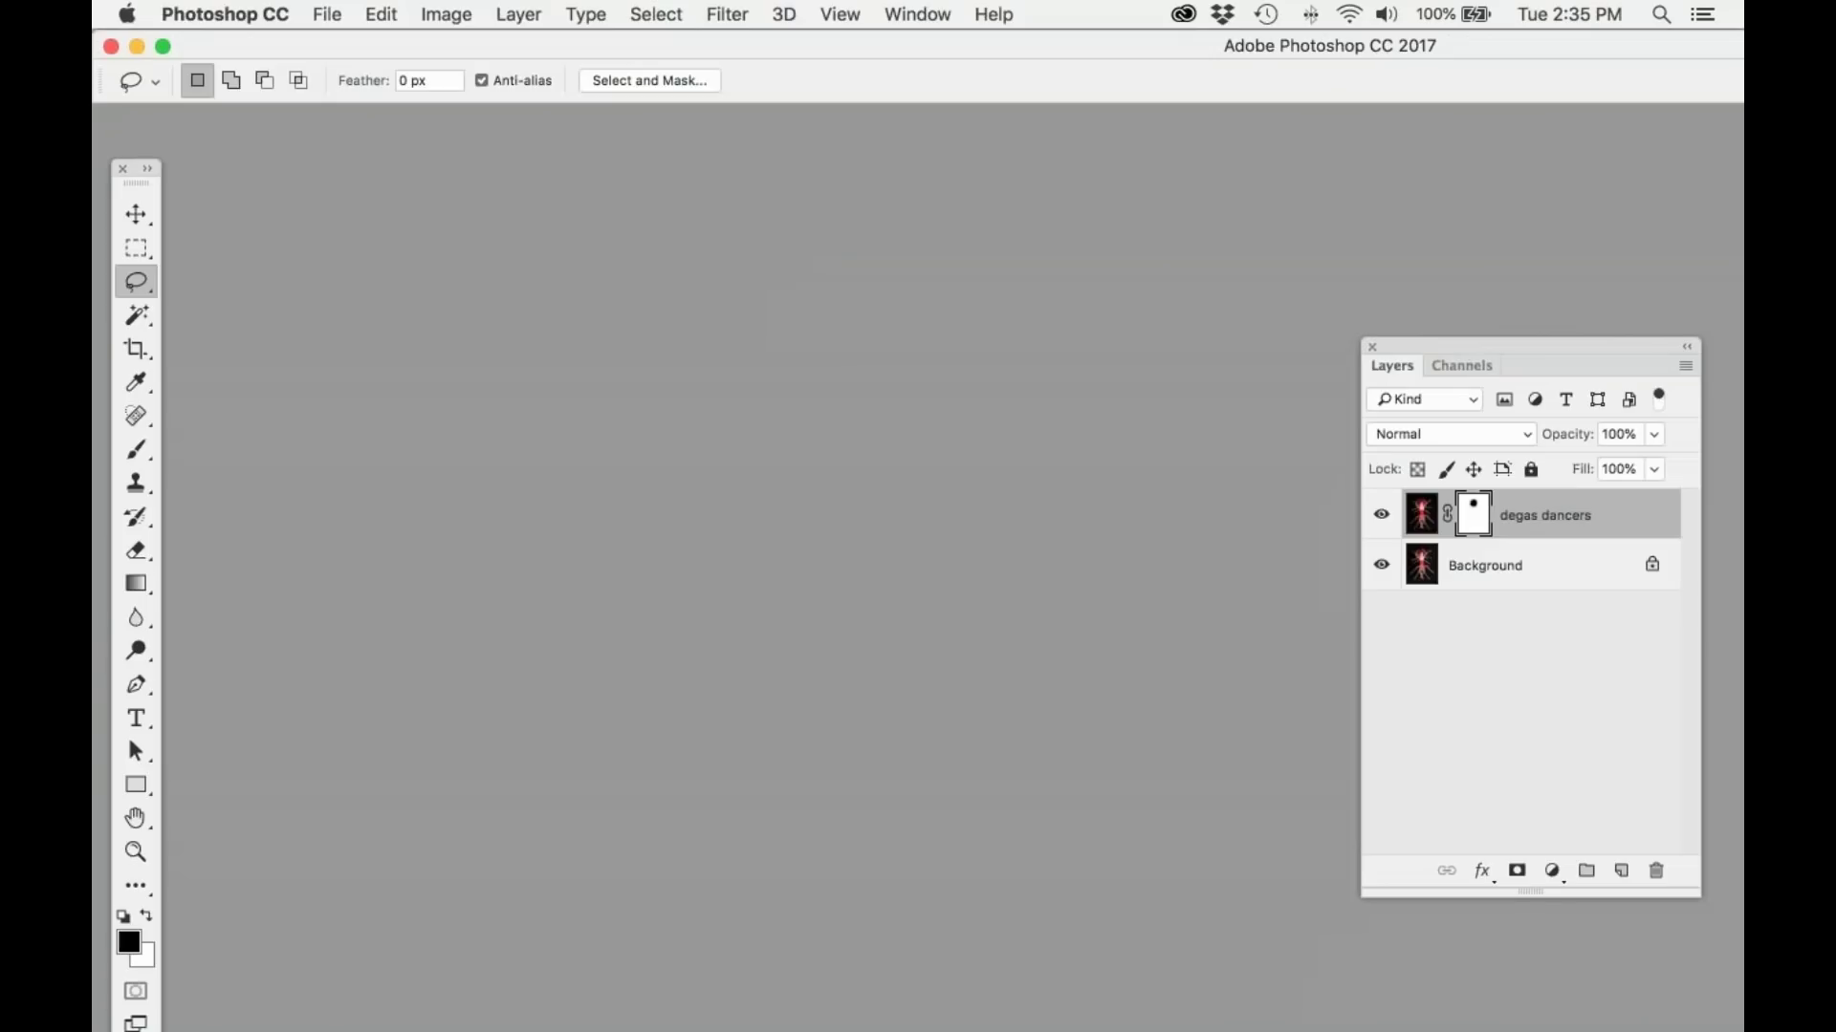
Step: Downsize the Sierras photo by setting its resolution to 100 pixels/inch with resampling on
key(x)
drag(336, 118, 606, 149)
key(super+plus)
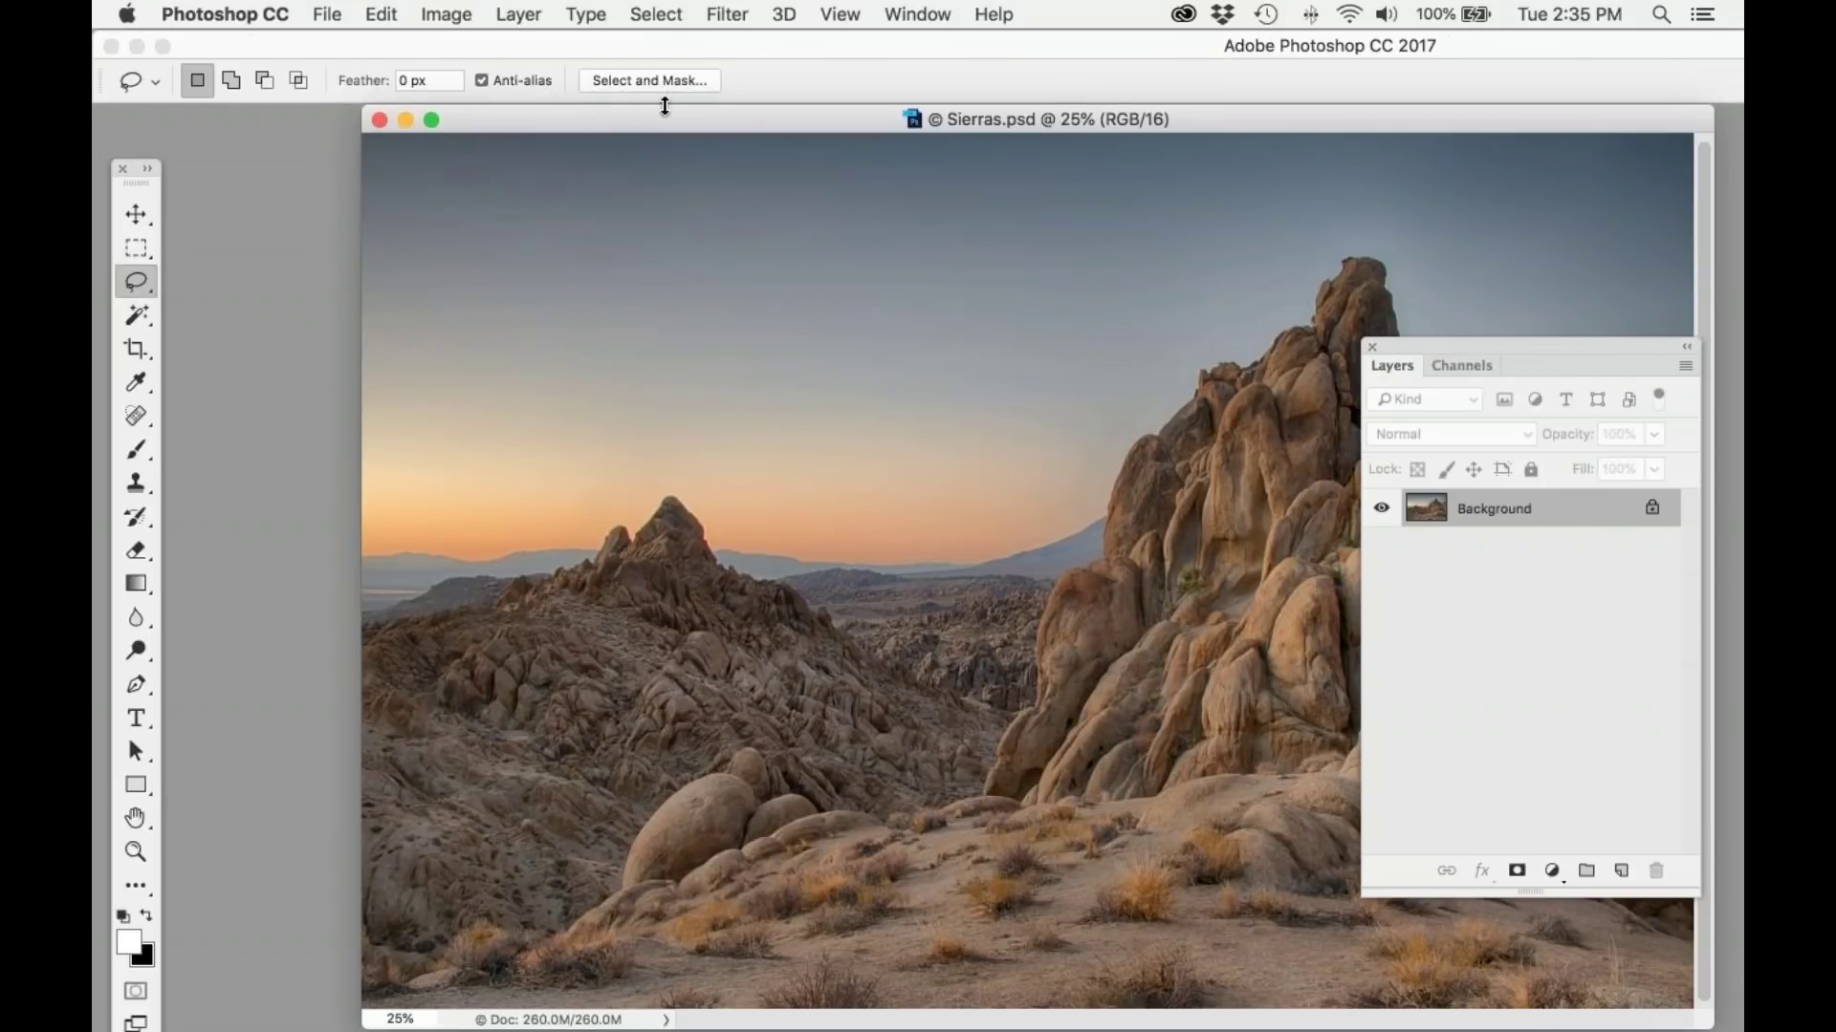
drag(654, 126, 535, 116)
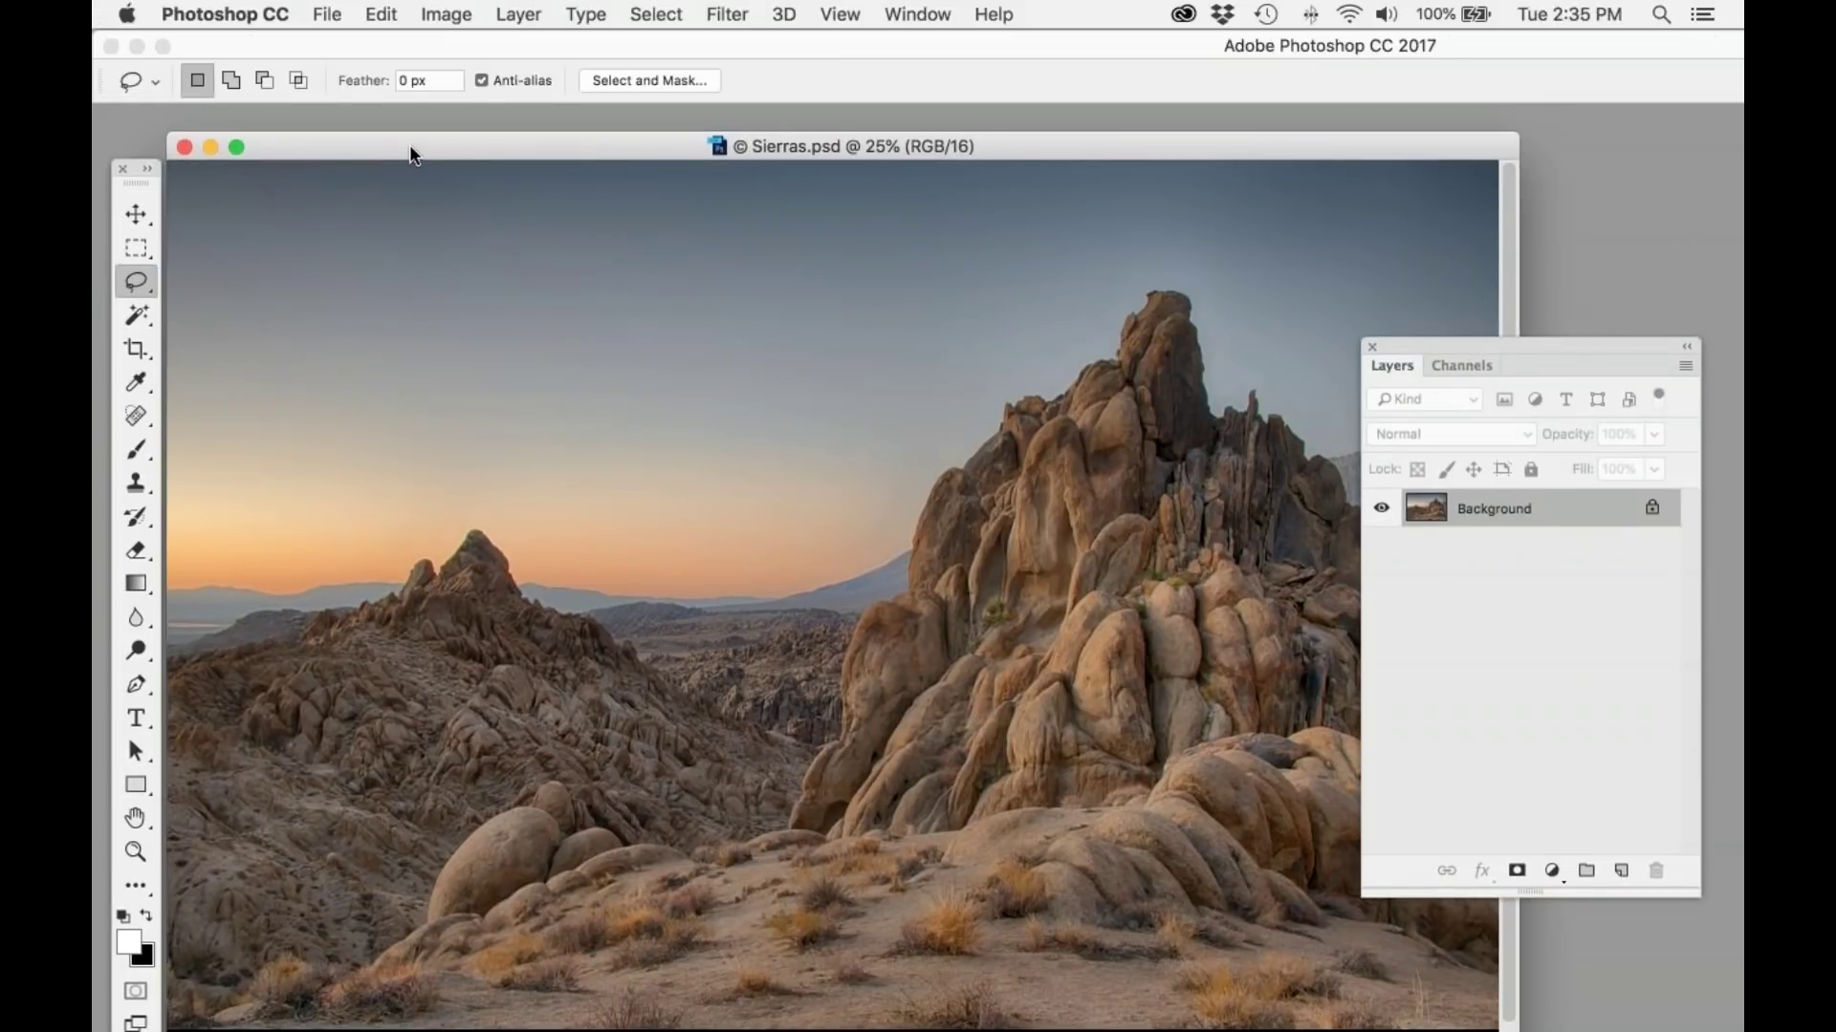
drag(409, 145, 424, 141)
key(super+minus)
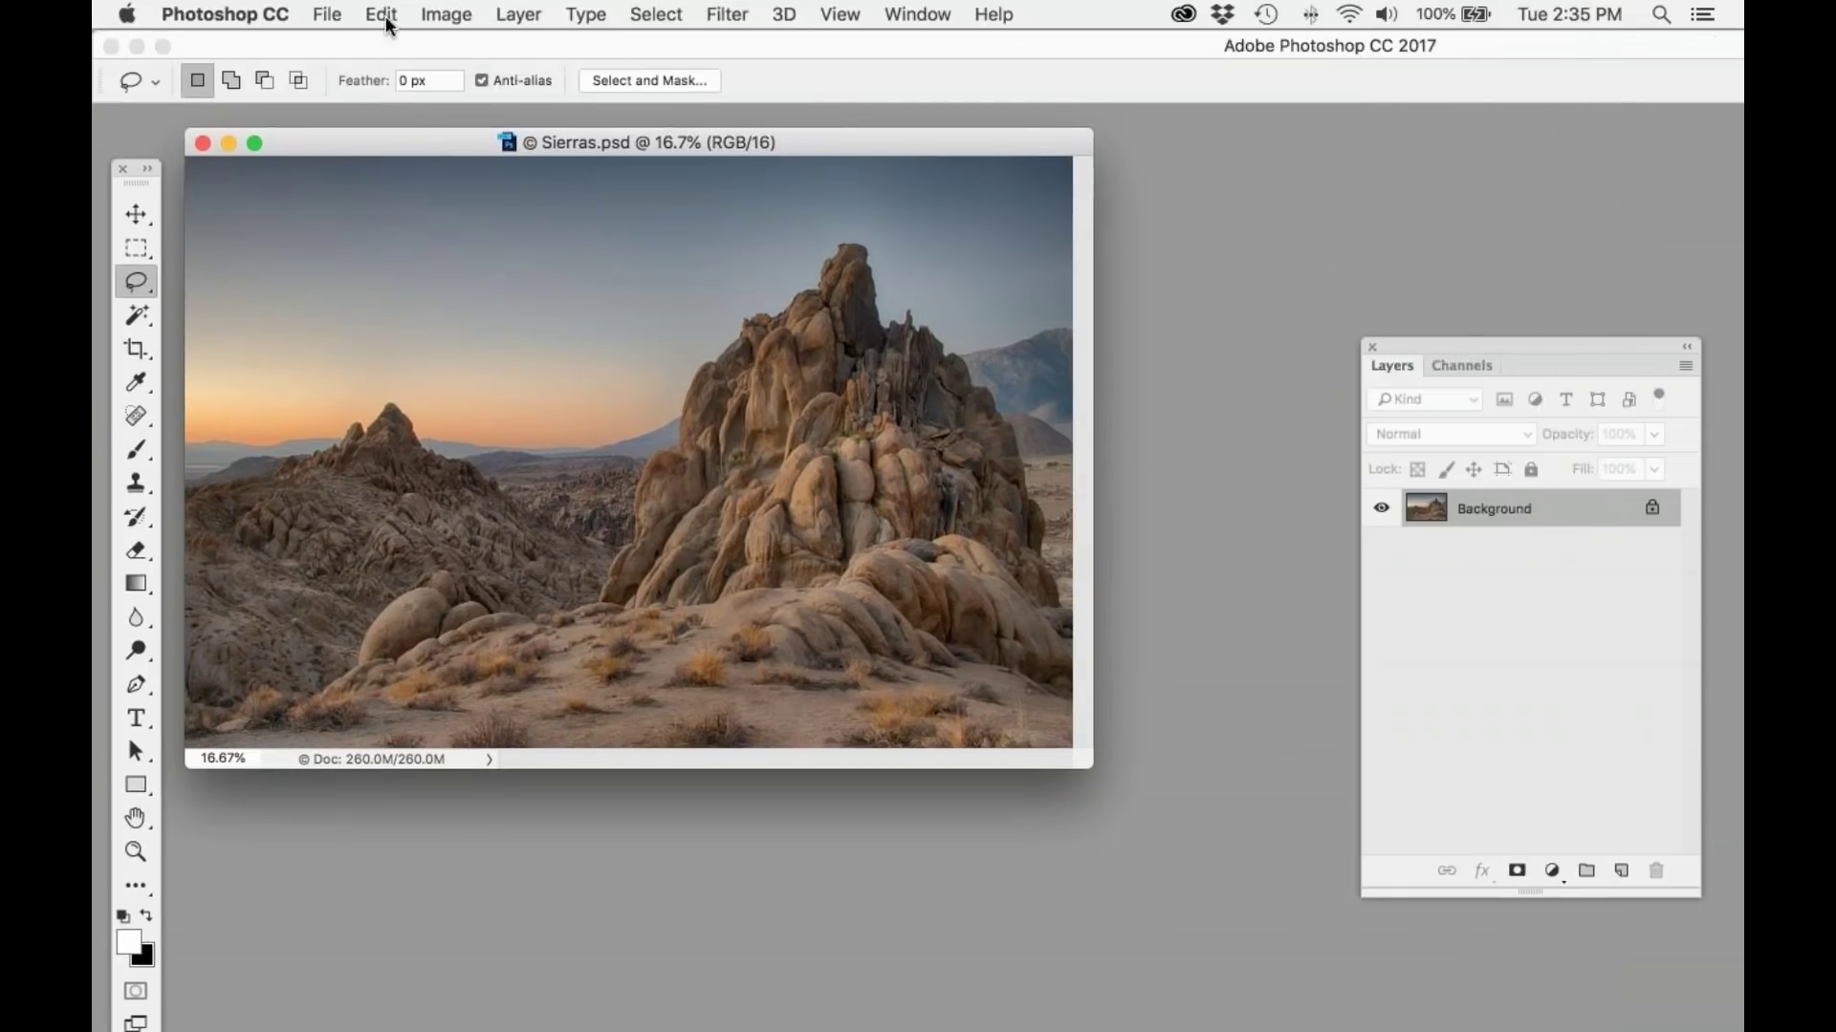
click(445, 14)
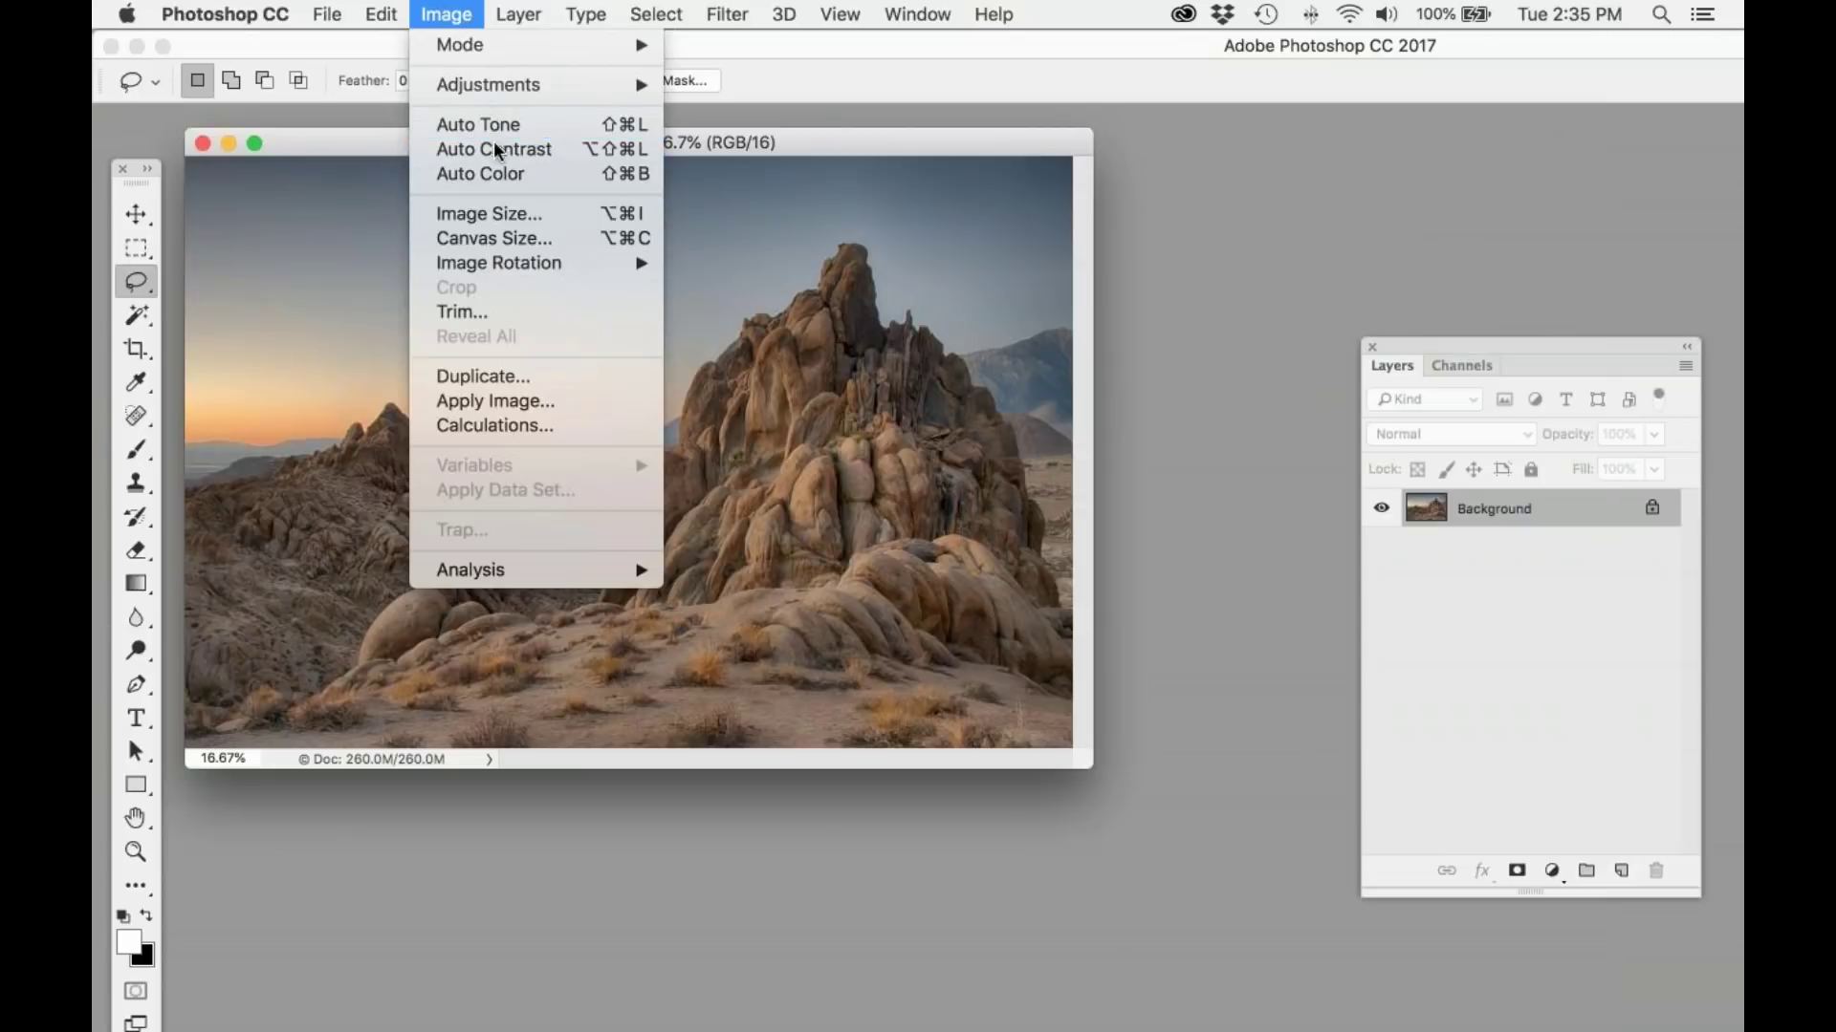
key(Return)
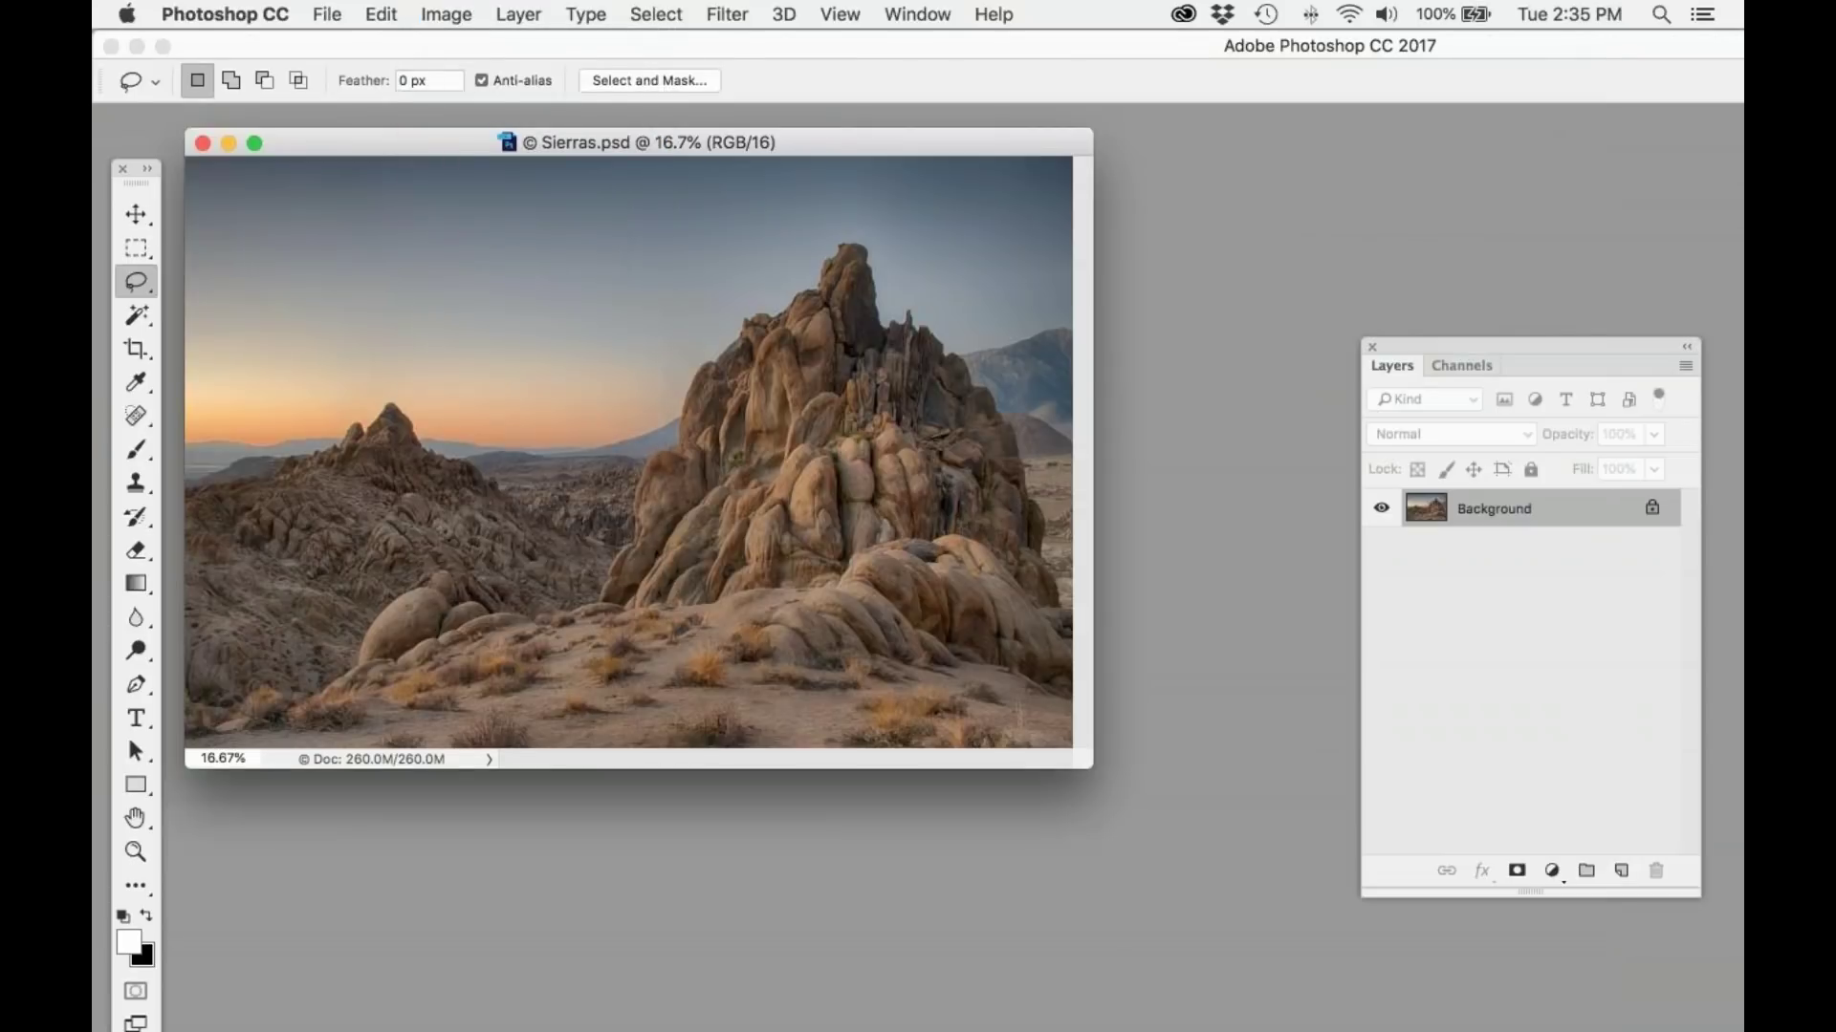
double_click(1044, 511)
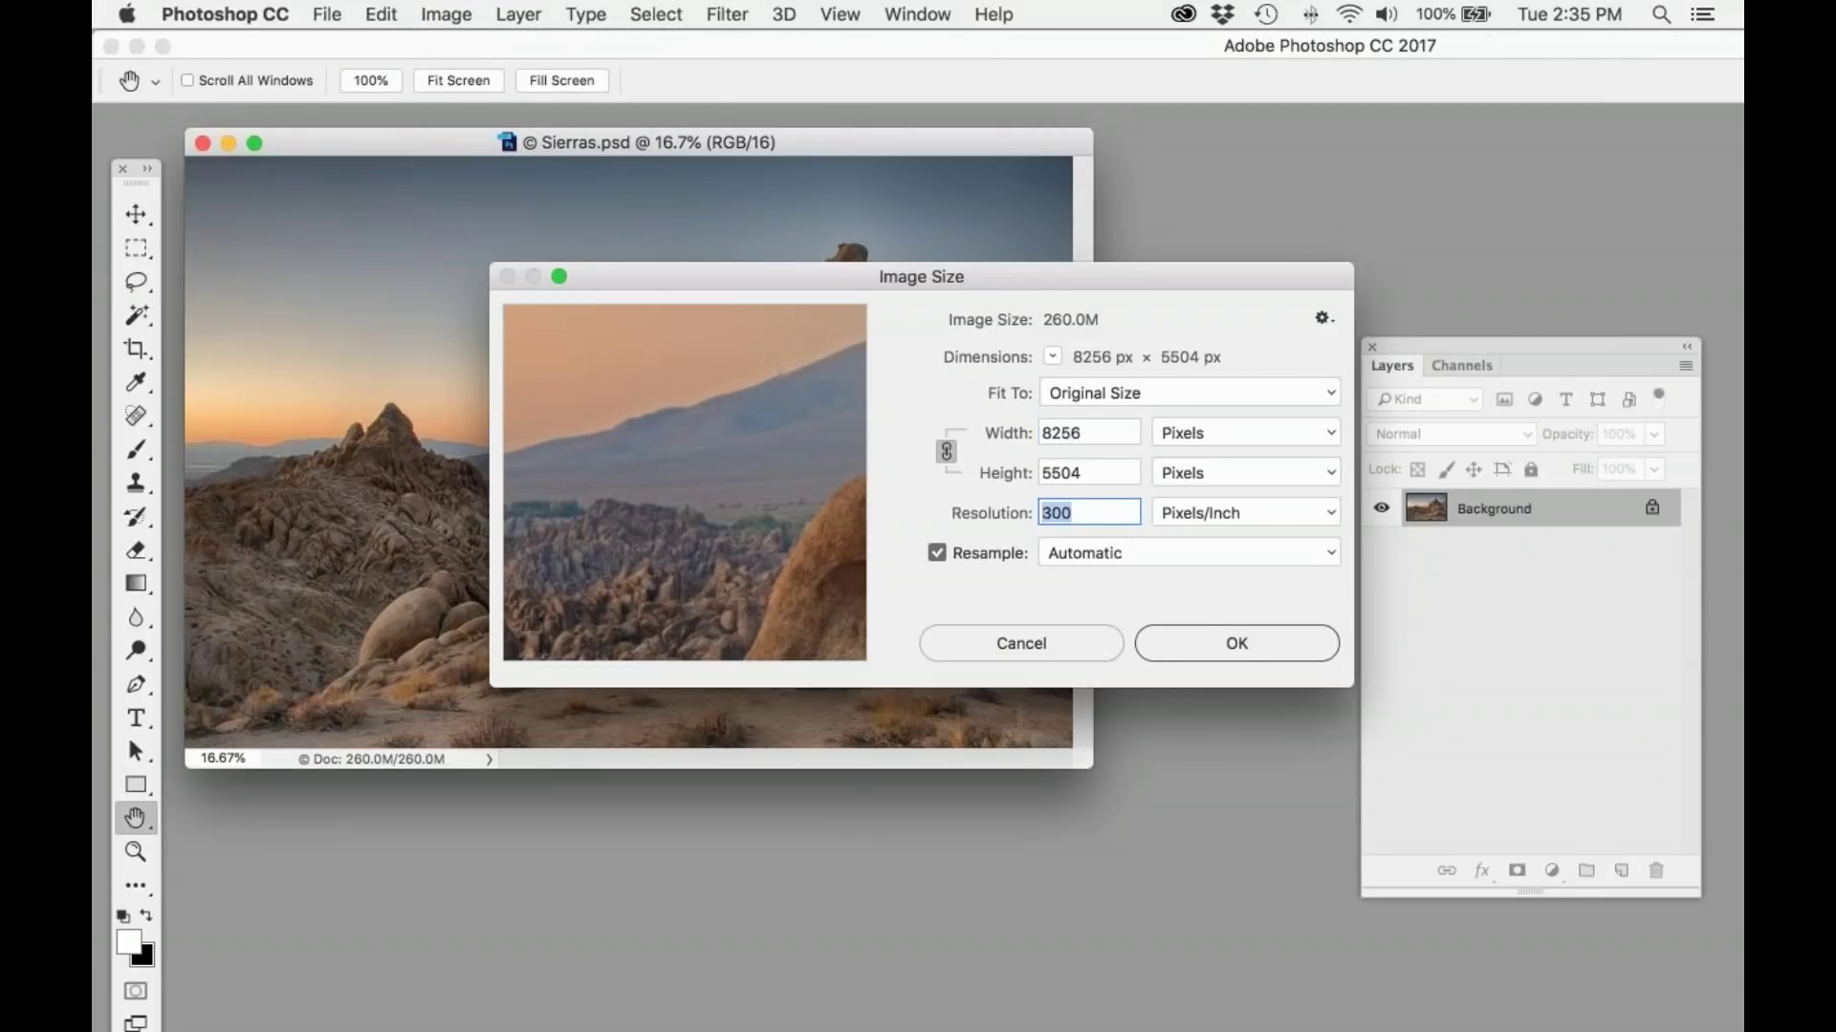
text(100)
click(1219, 631)
Step: Duplicate the Background layer of the Sierras photo, keeping the default name
key(l)
key(super+plus)
key(super+plus)
key(super+plus)
key(super+plus)
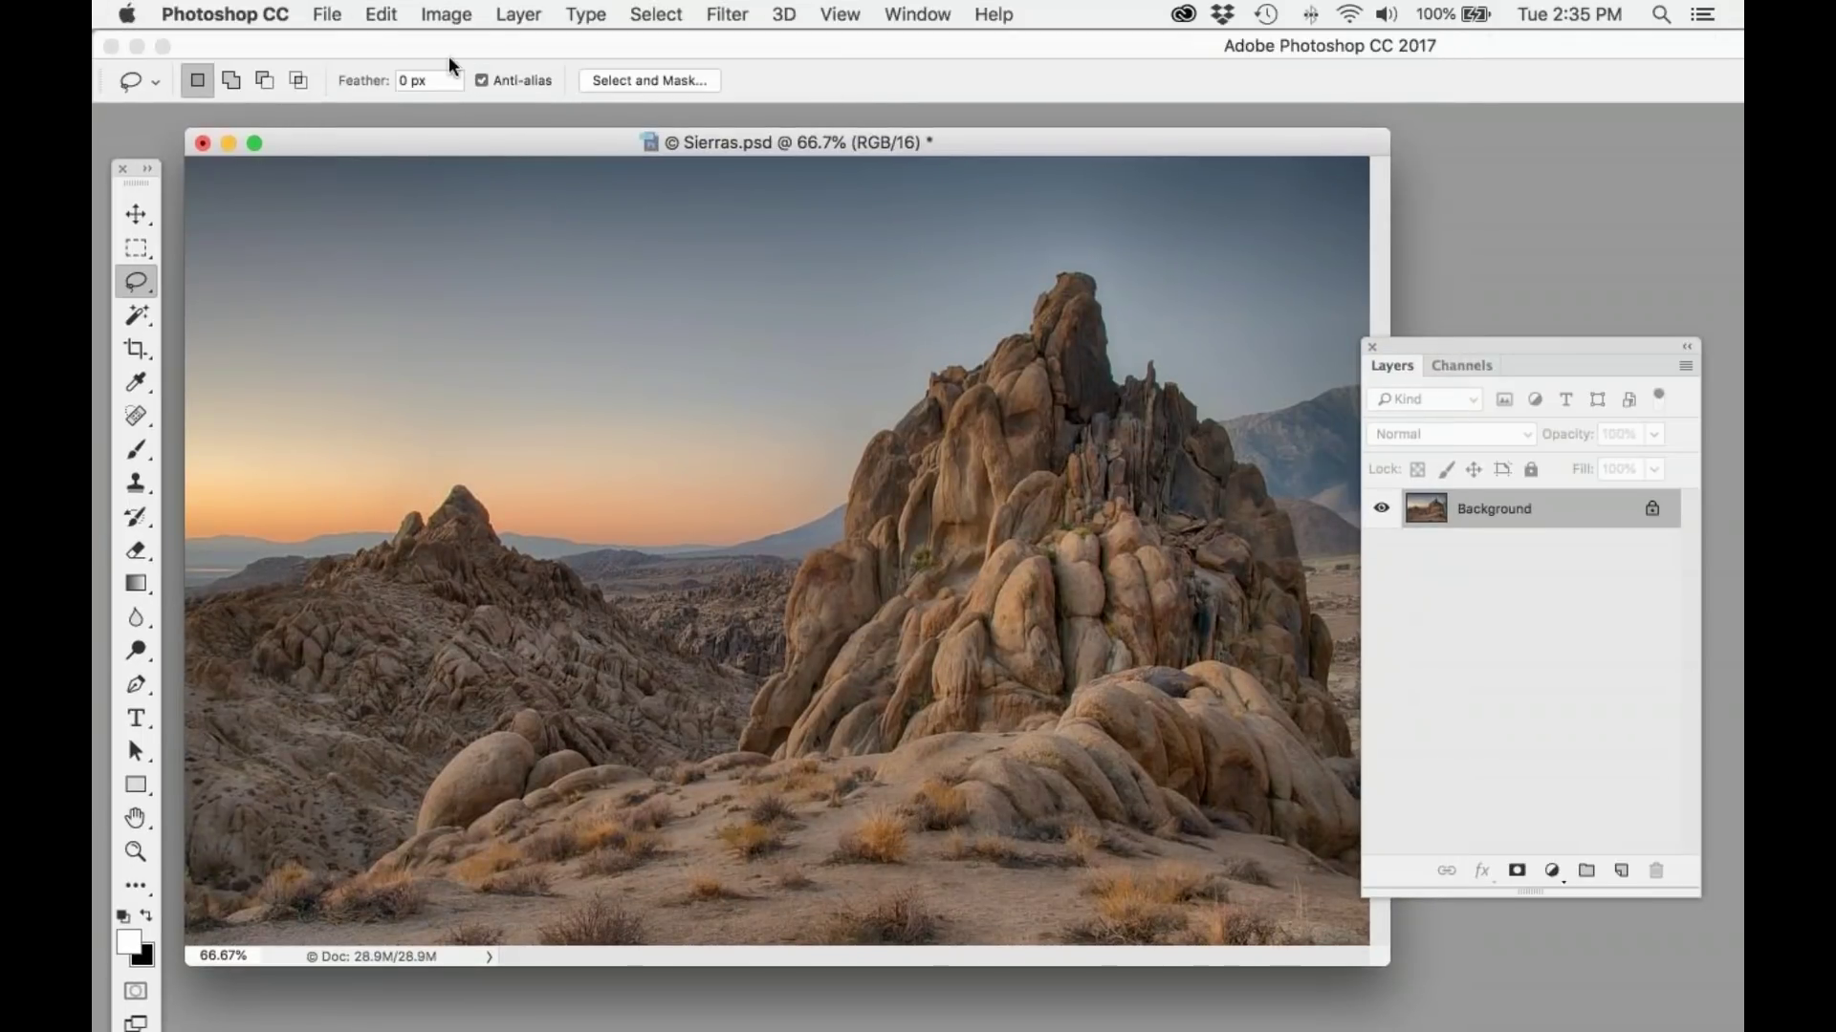
click(519, 15)
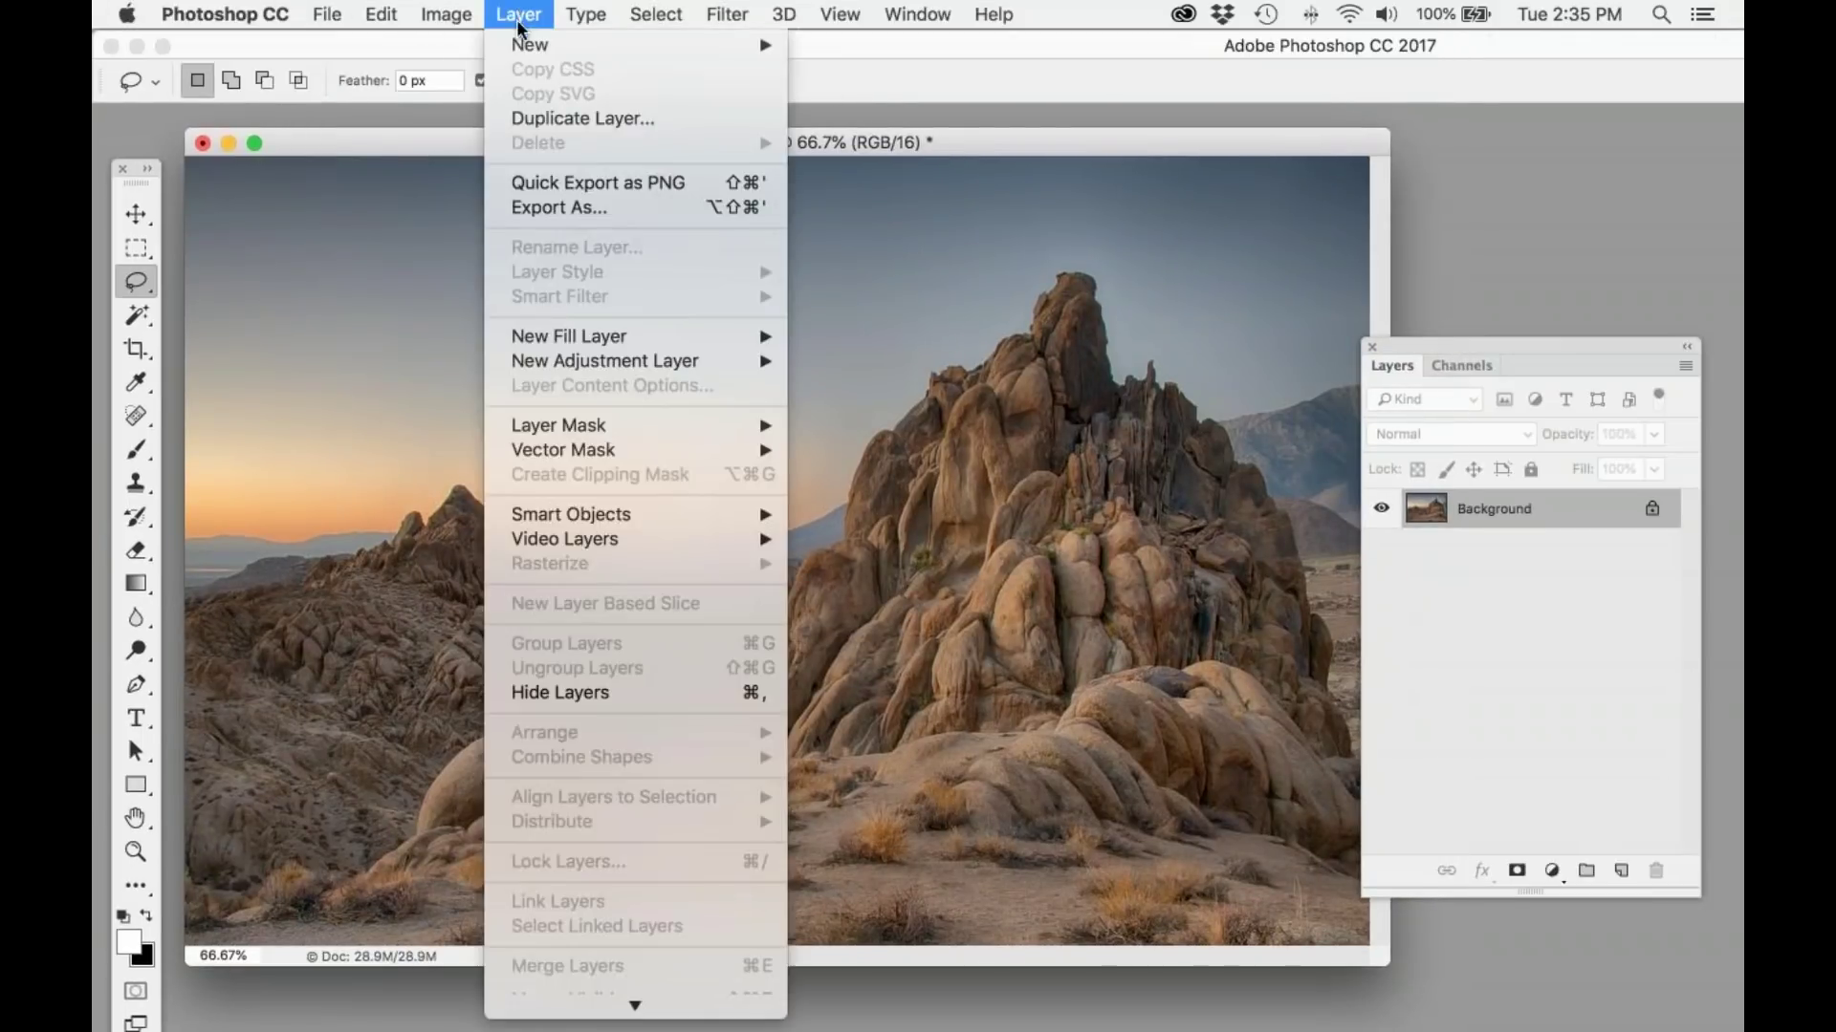
mouse_move(605, 426)
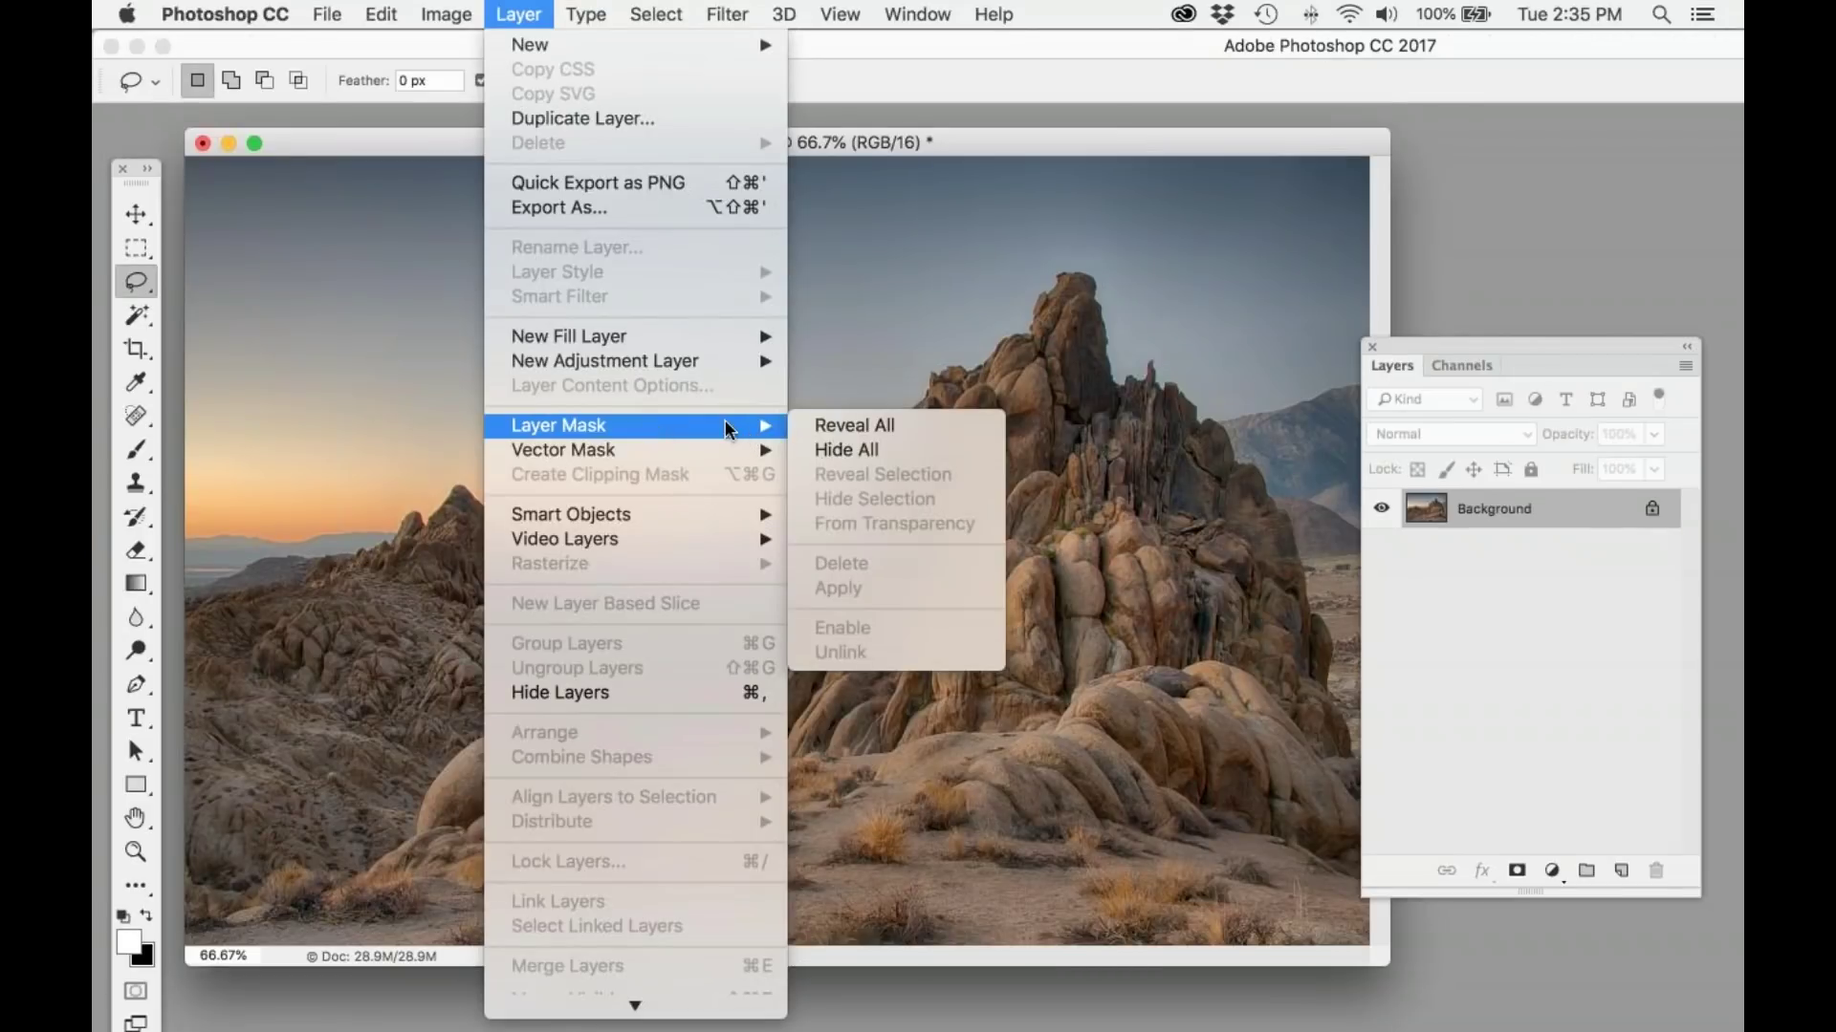
click(640, 115)
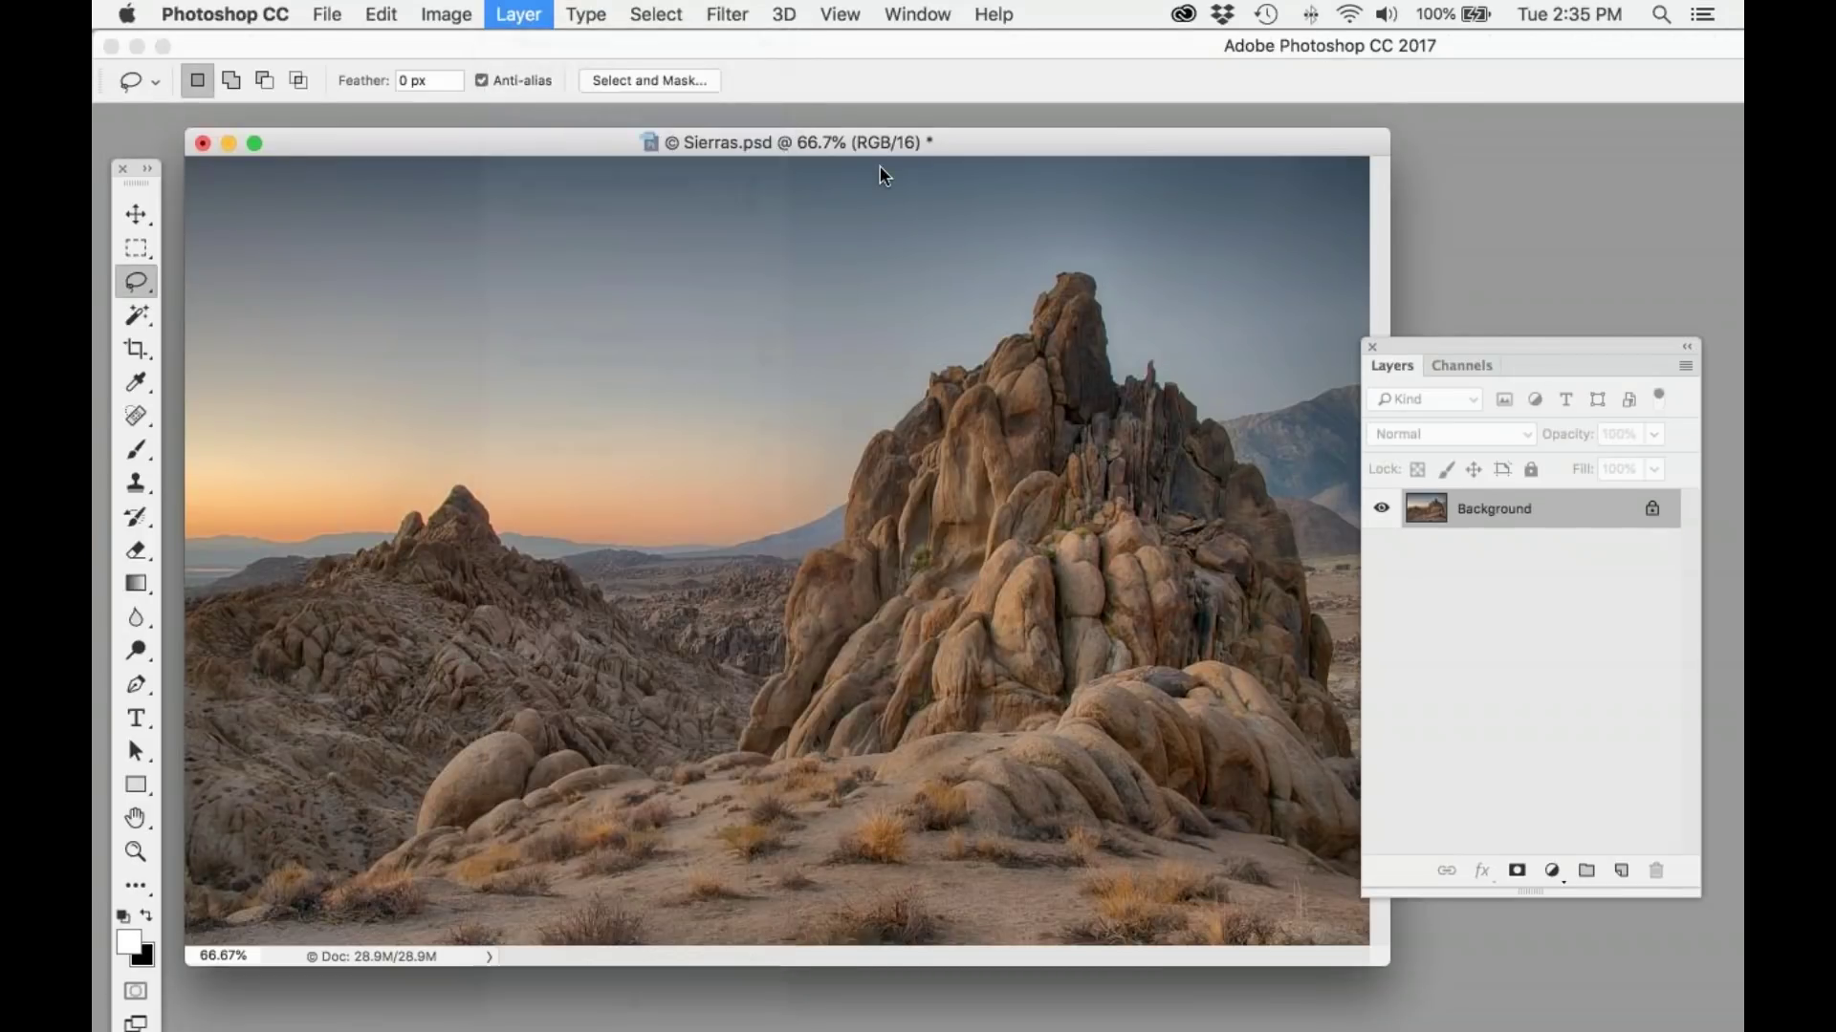
click(1145, 424)
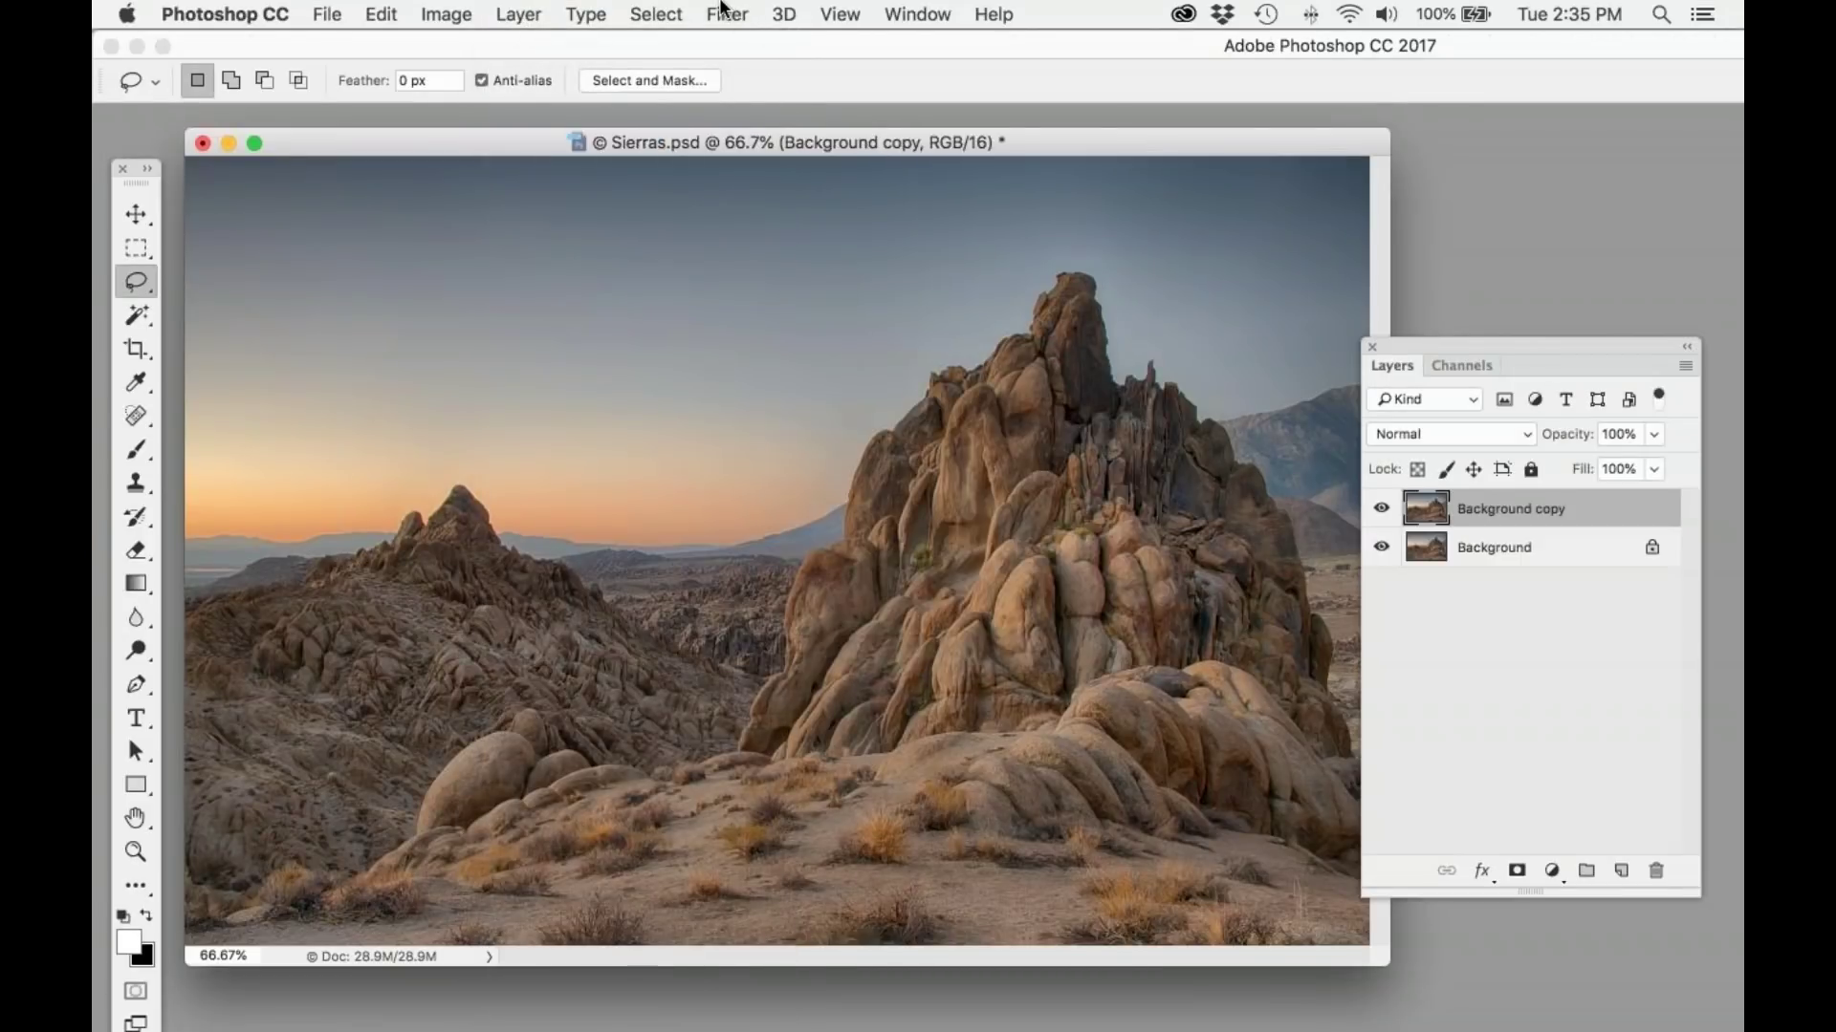
Step: Start Topaz Studio's Texture Effects filter on the duplicate layer and browse the Texture Effect presets
click(727, 14)
mouse_move(906, 669)
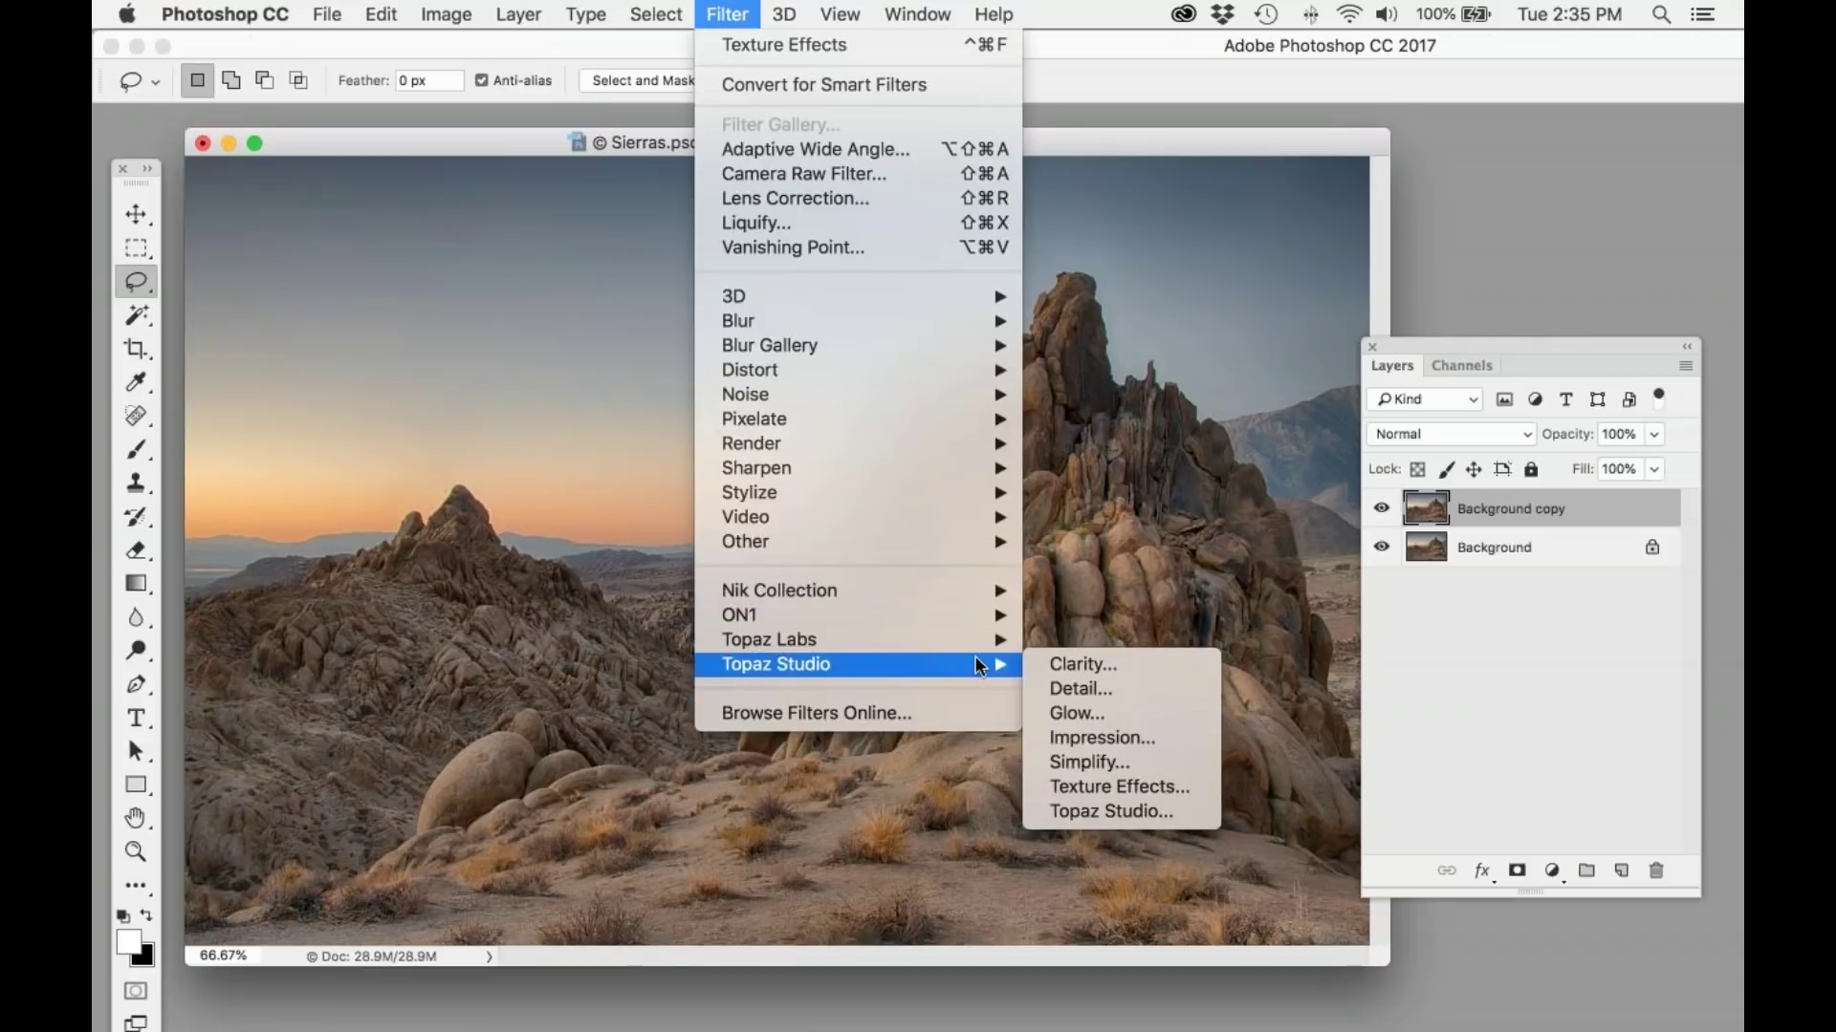
click(1145, 786)
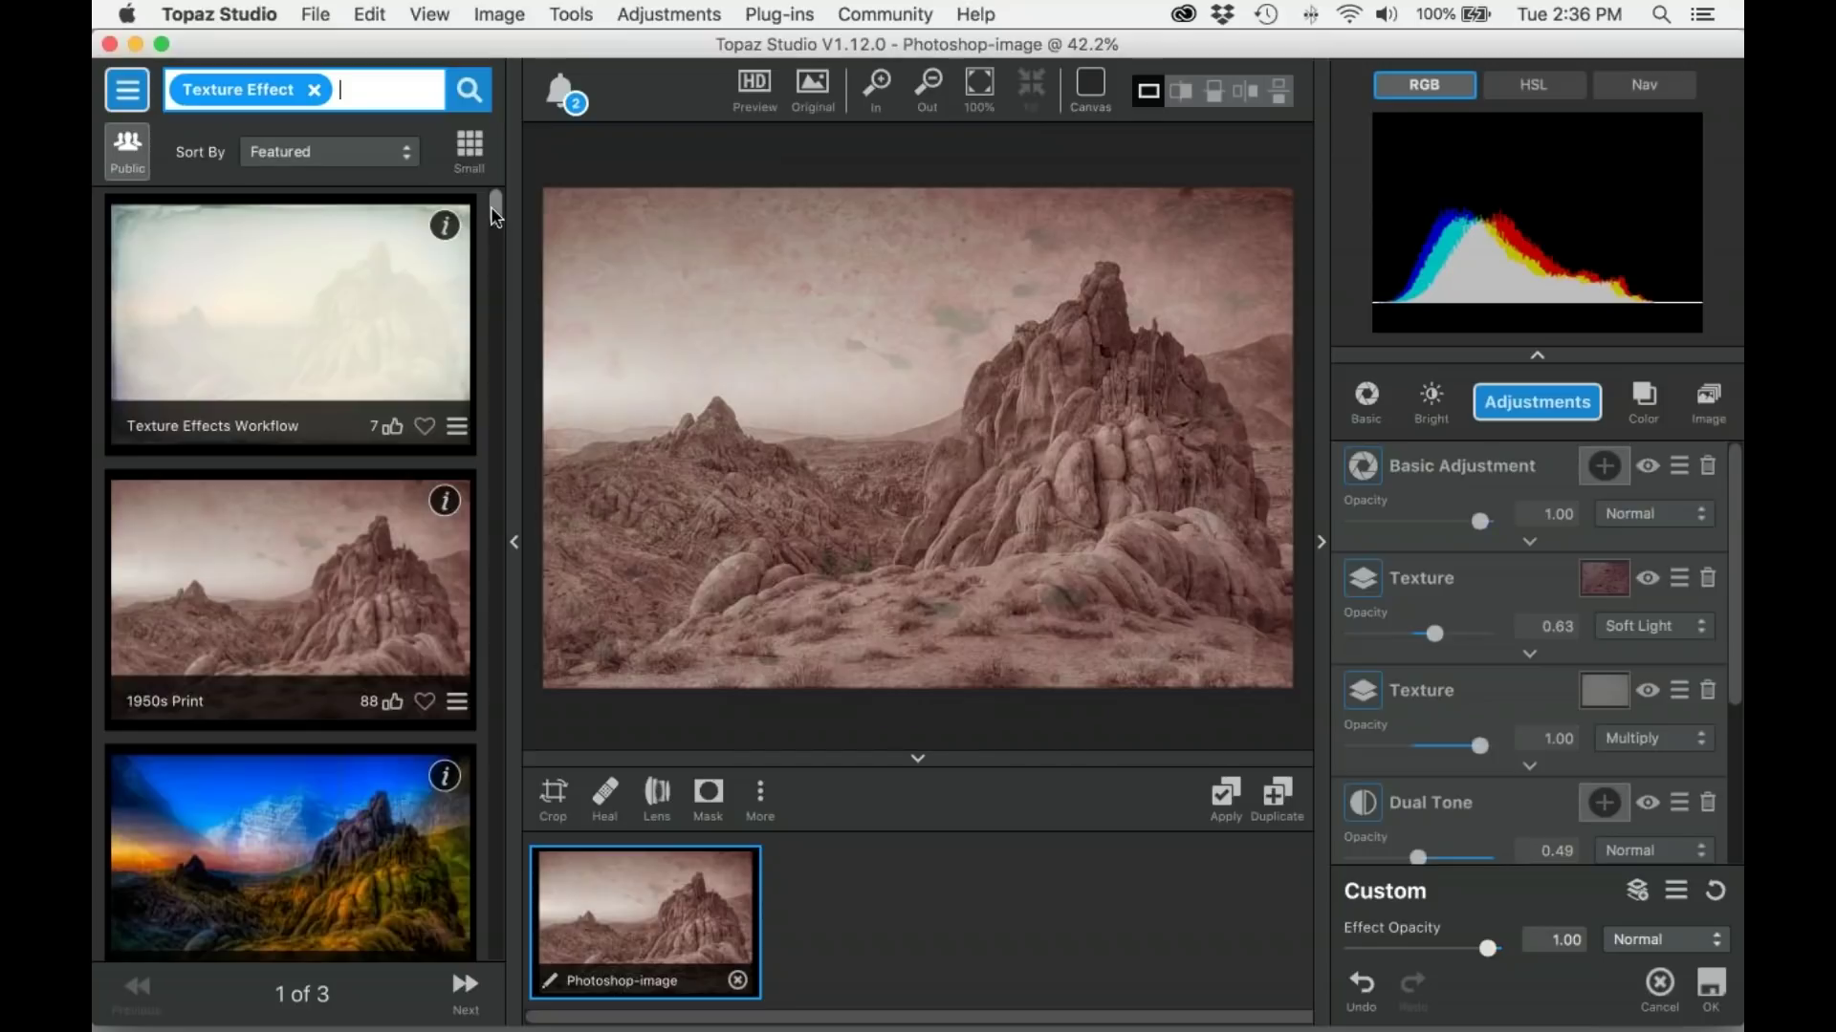
mouse_move(493, 208)
mouse_down()
mouse_move(493, 224)
mouse_move(491, 205)
mouse_up()
drag(491, 205, 491, 210)
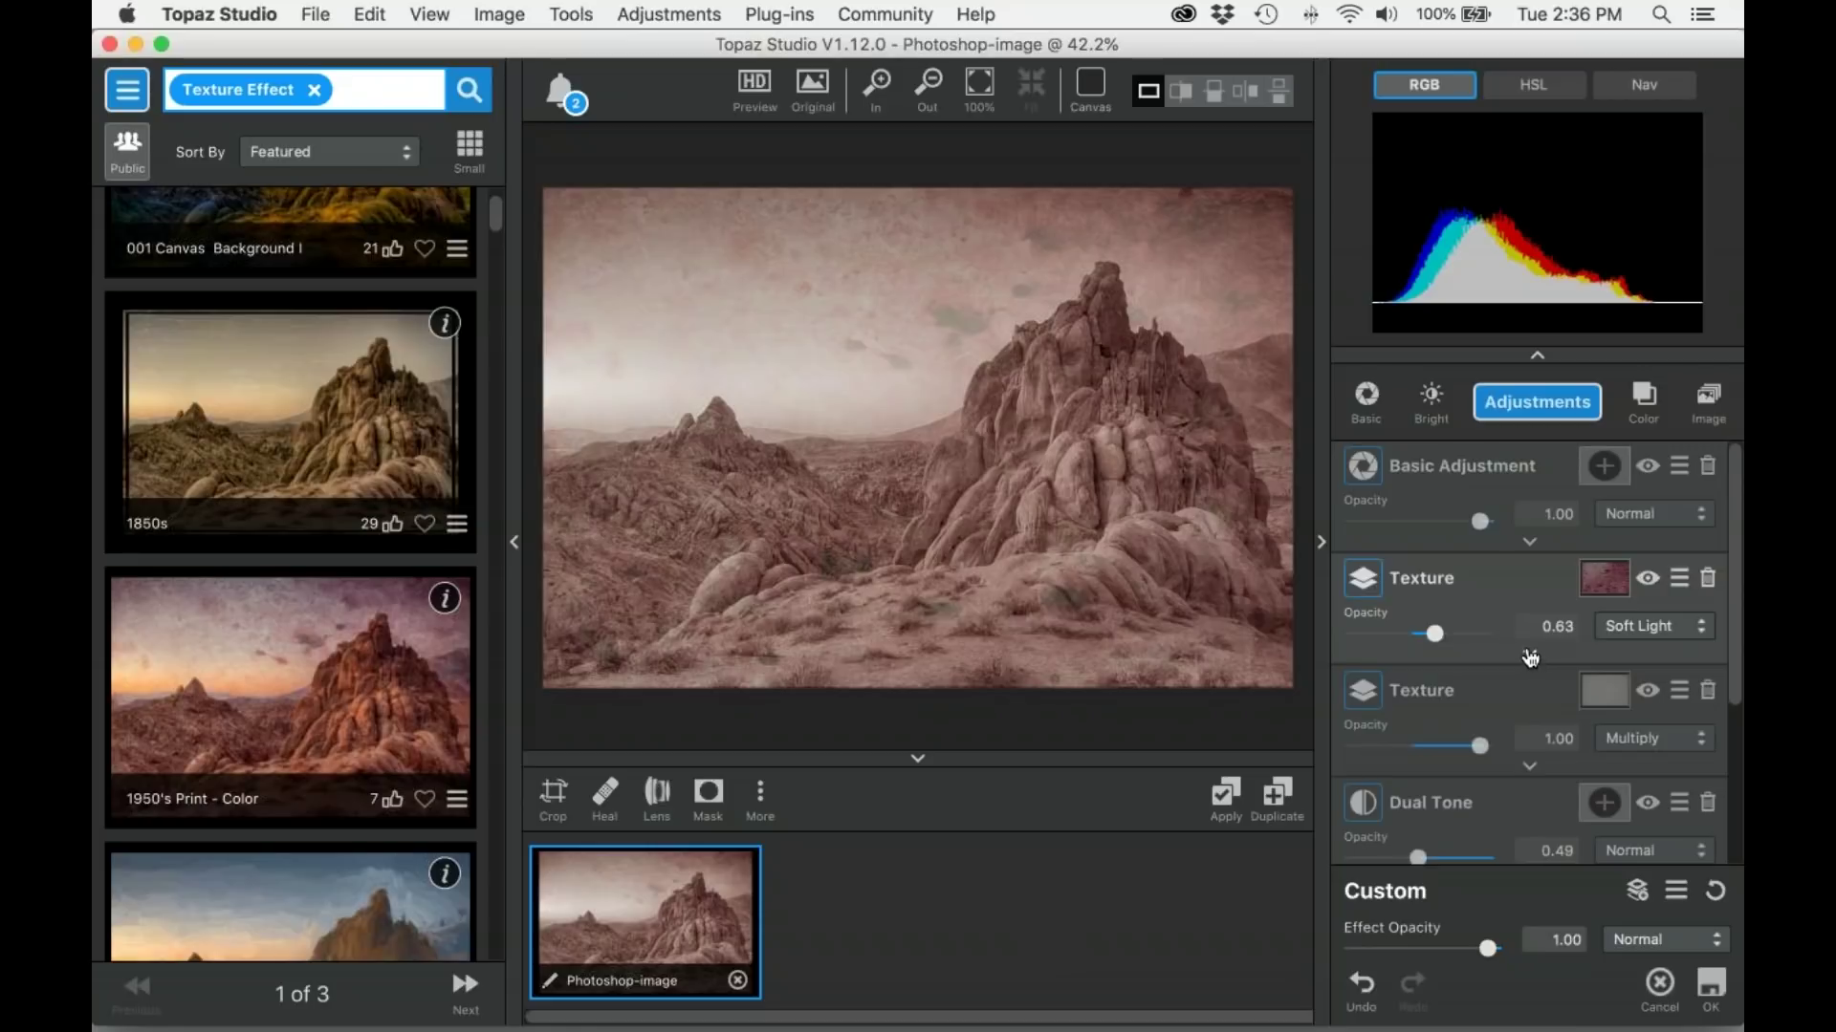
Step: Expand the Soft Light Texture adjustment, open its texture import manager, and add a category named "my category"
click(1532, 655)
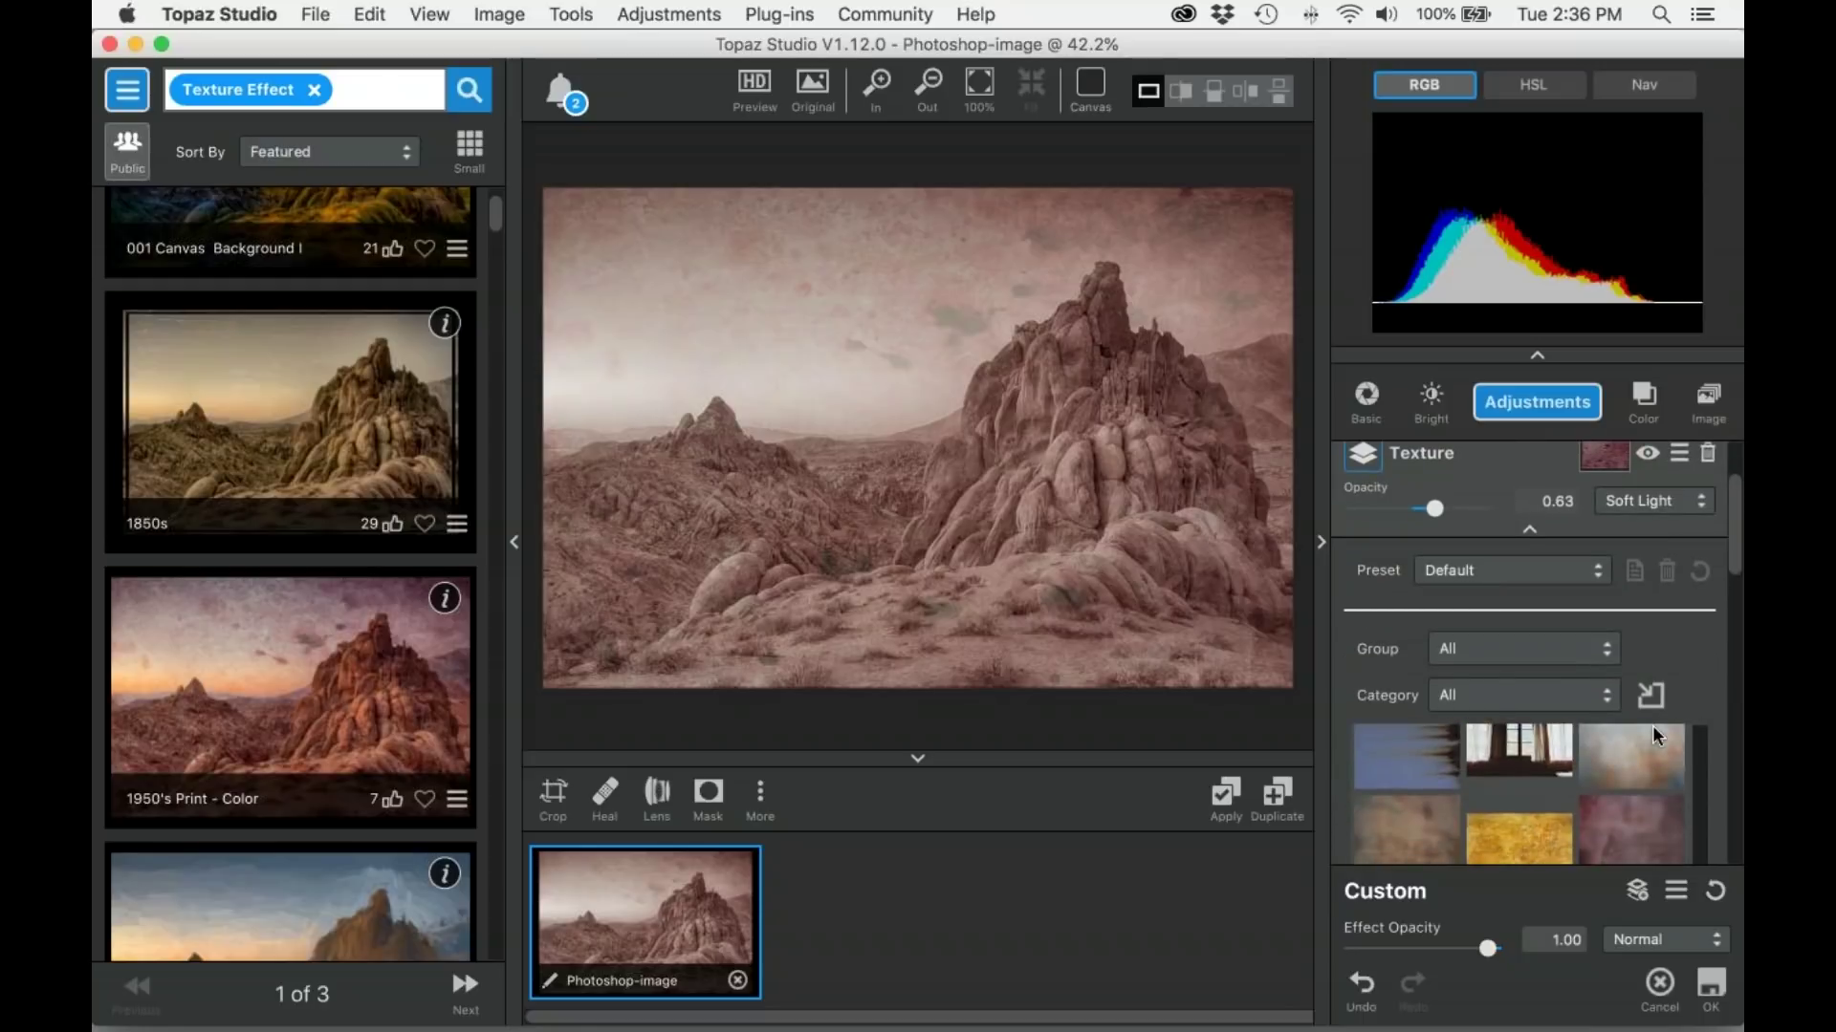
click(1645, 699)
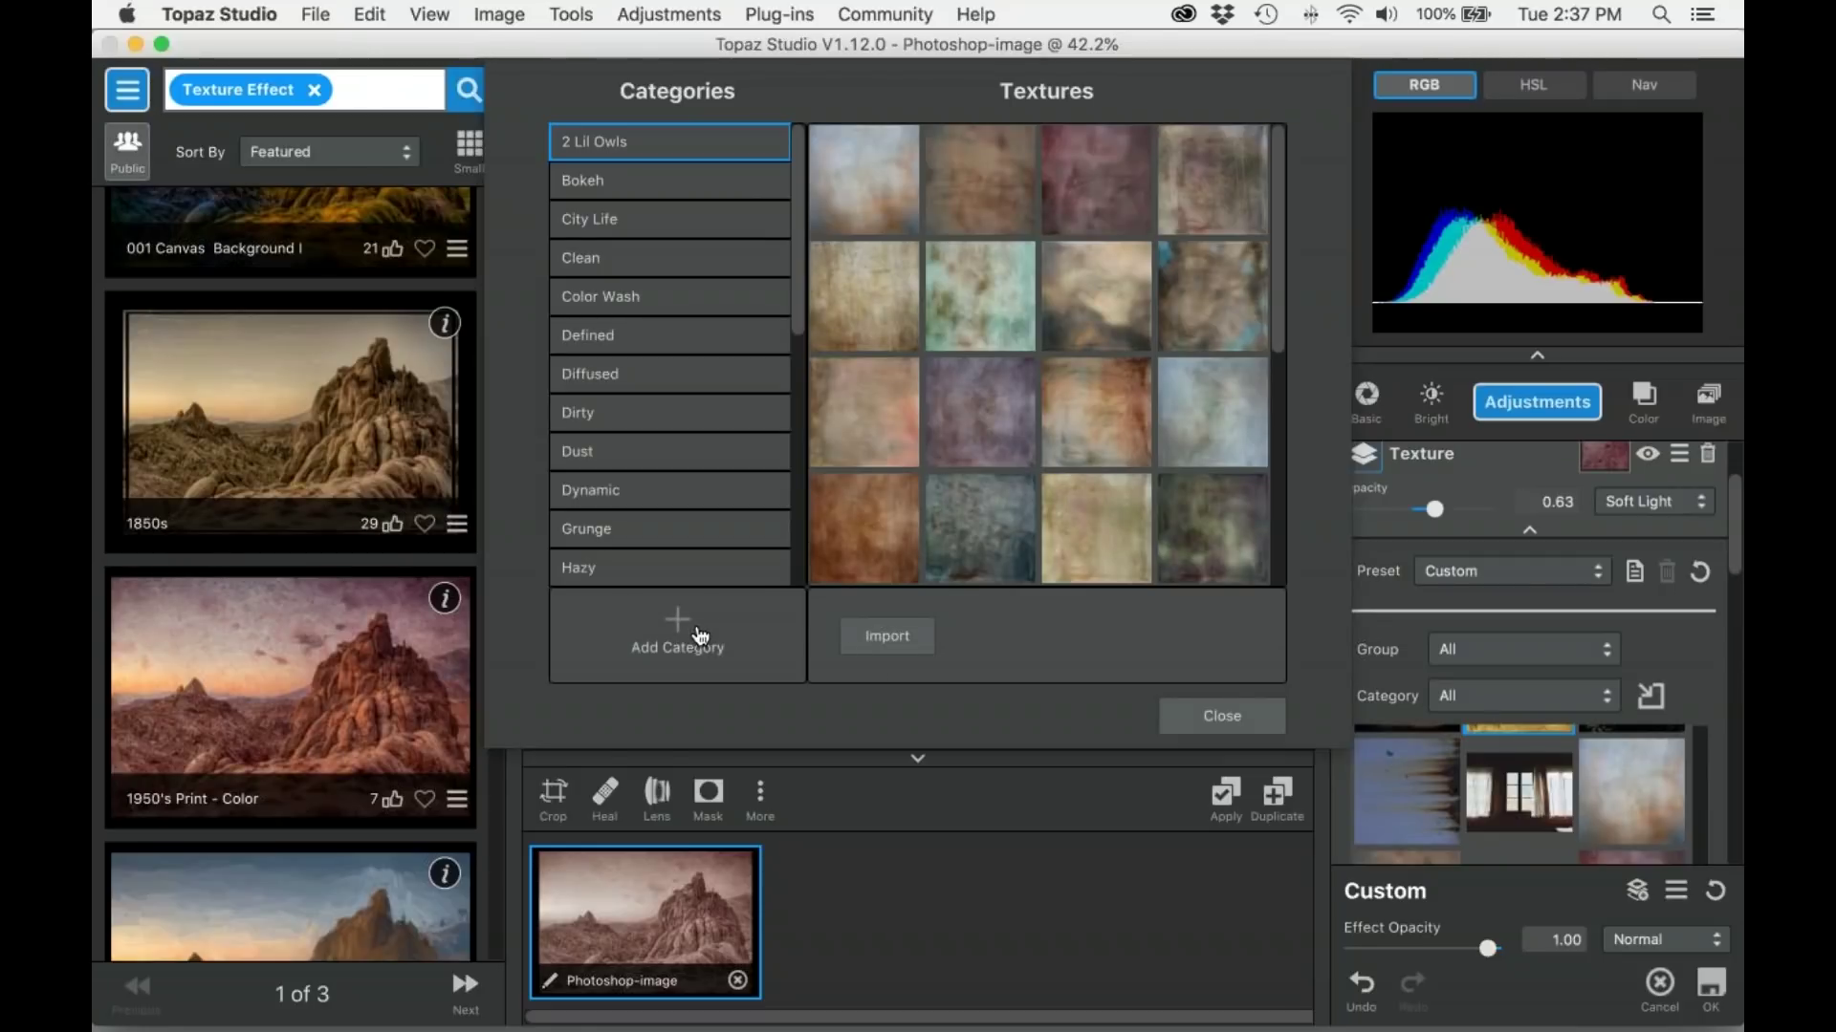
click(676, 626)
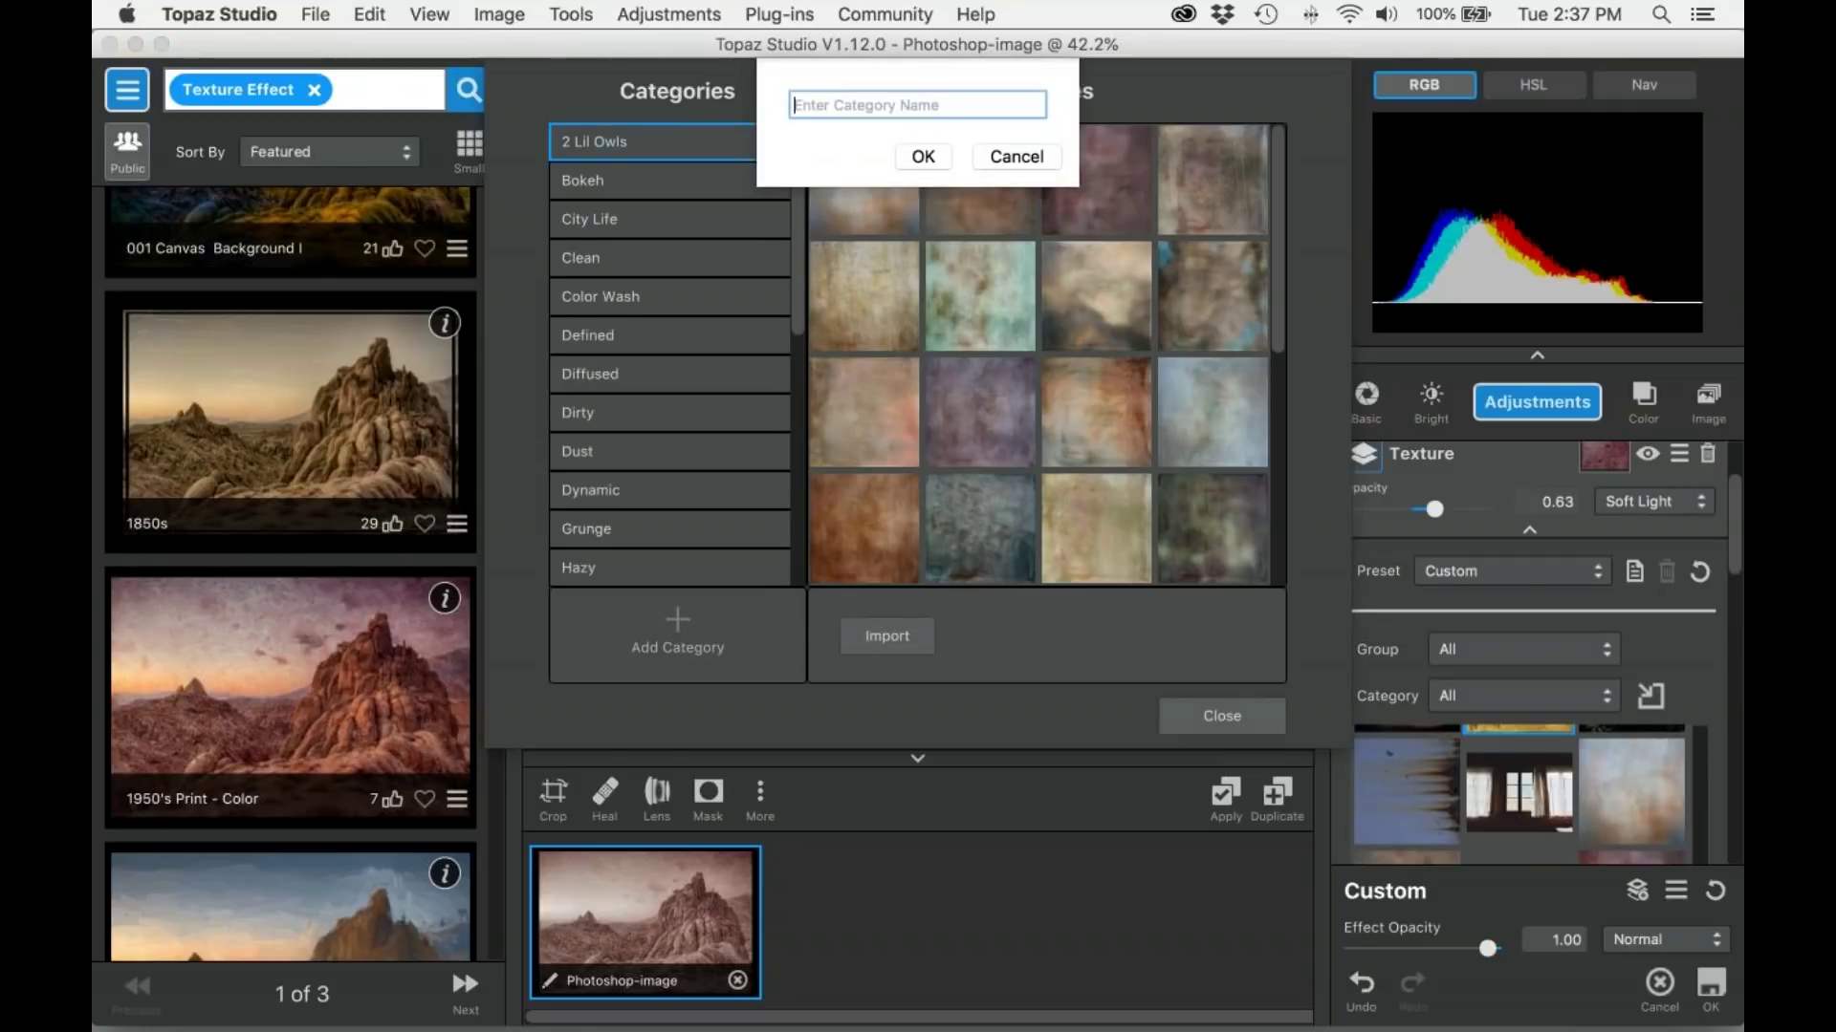
text(my)
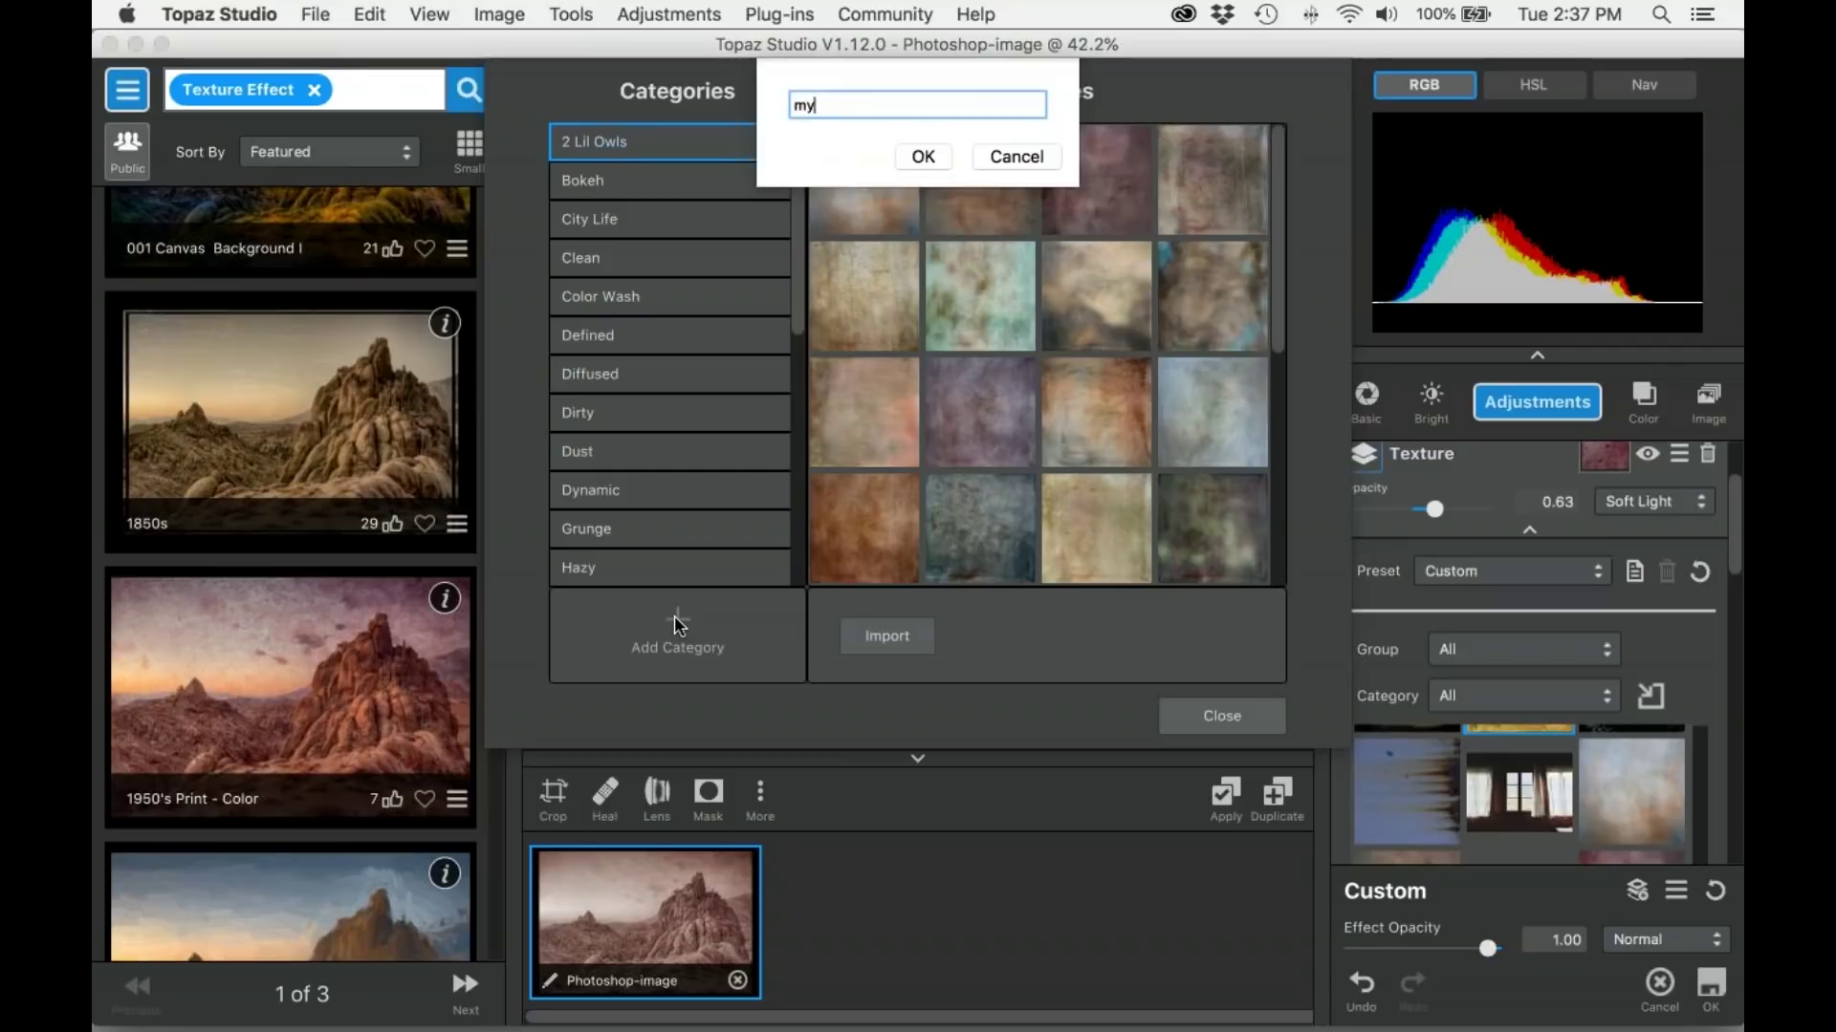
text( category)
click(922, 157)
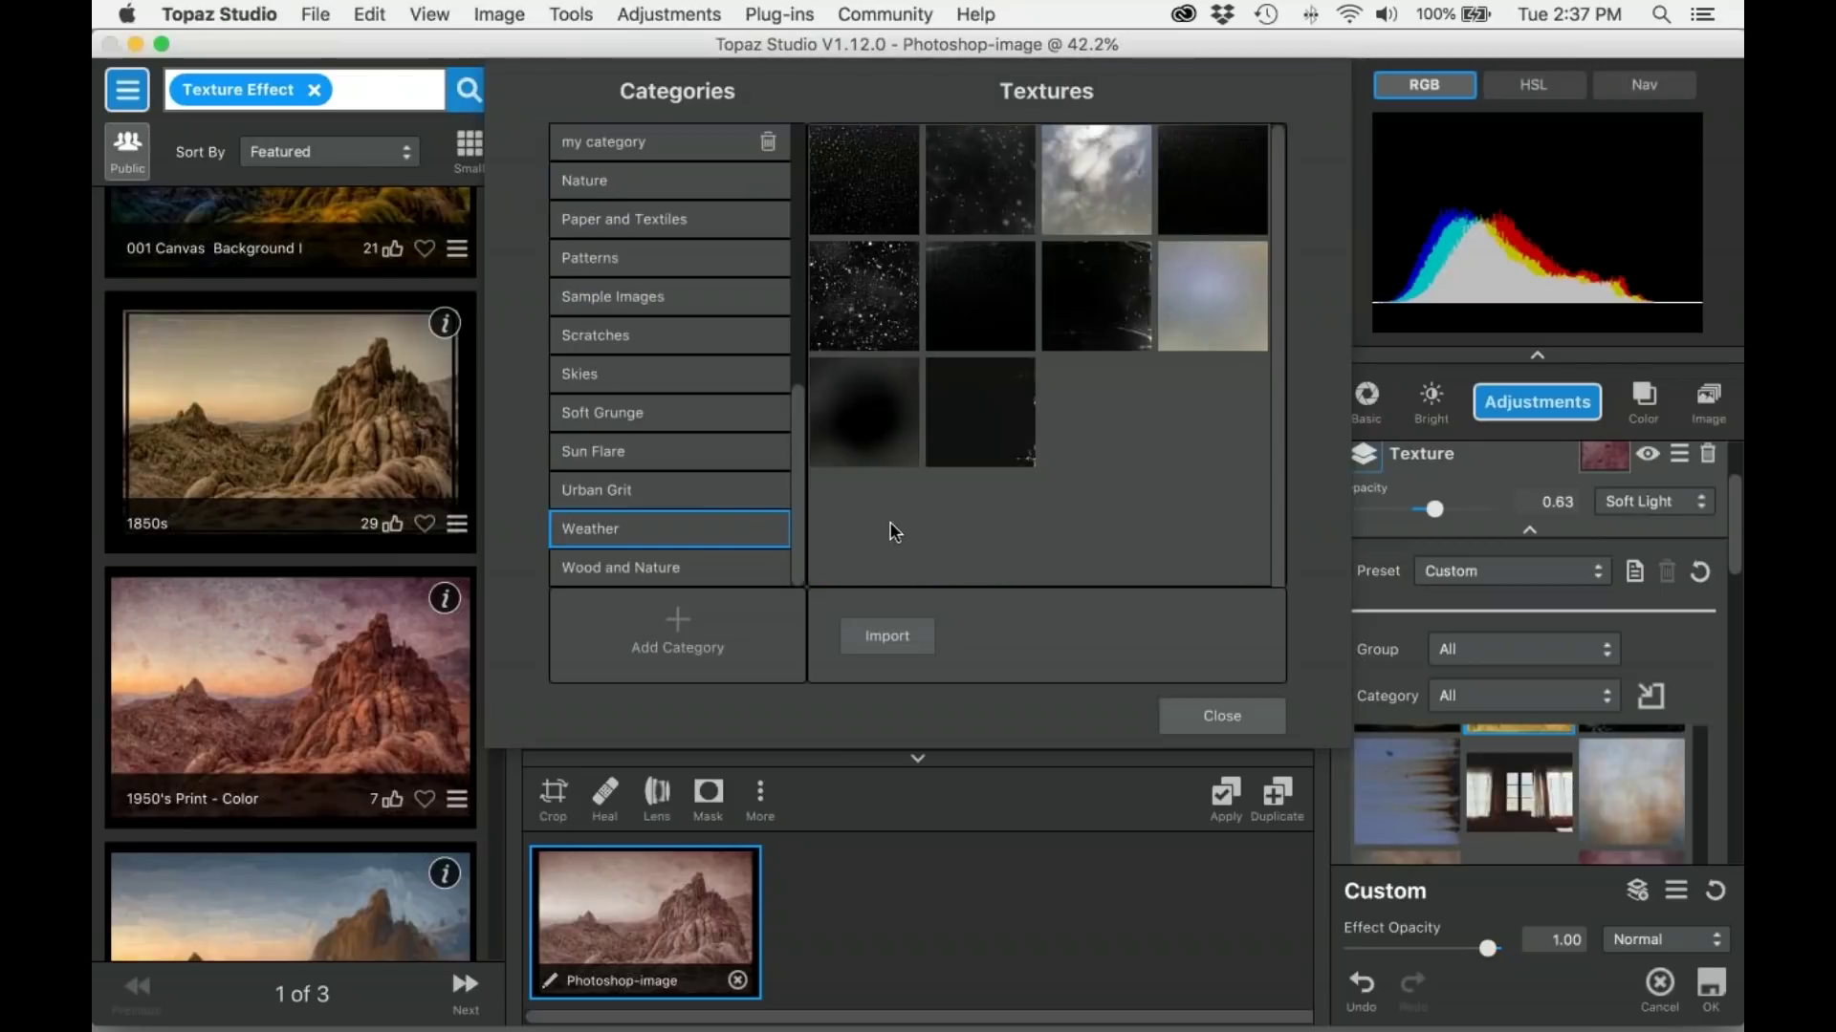
click(897, 641)
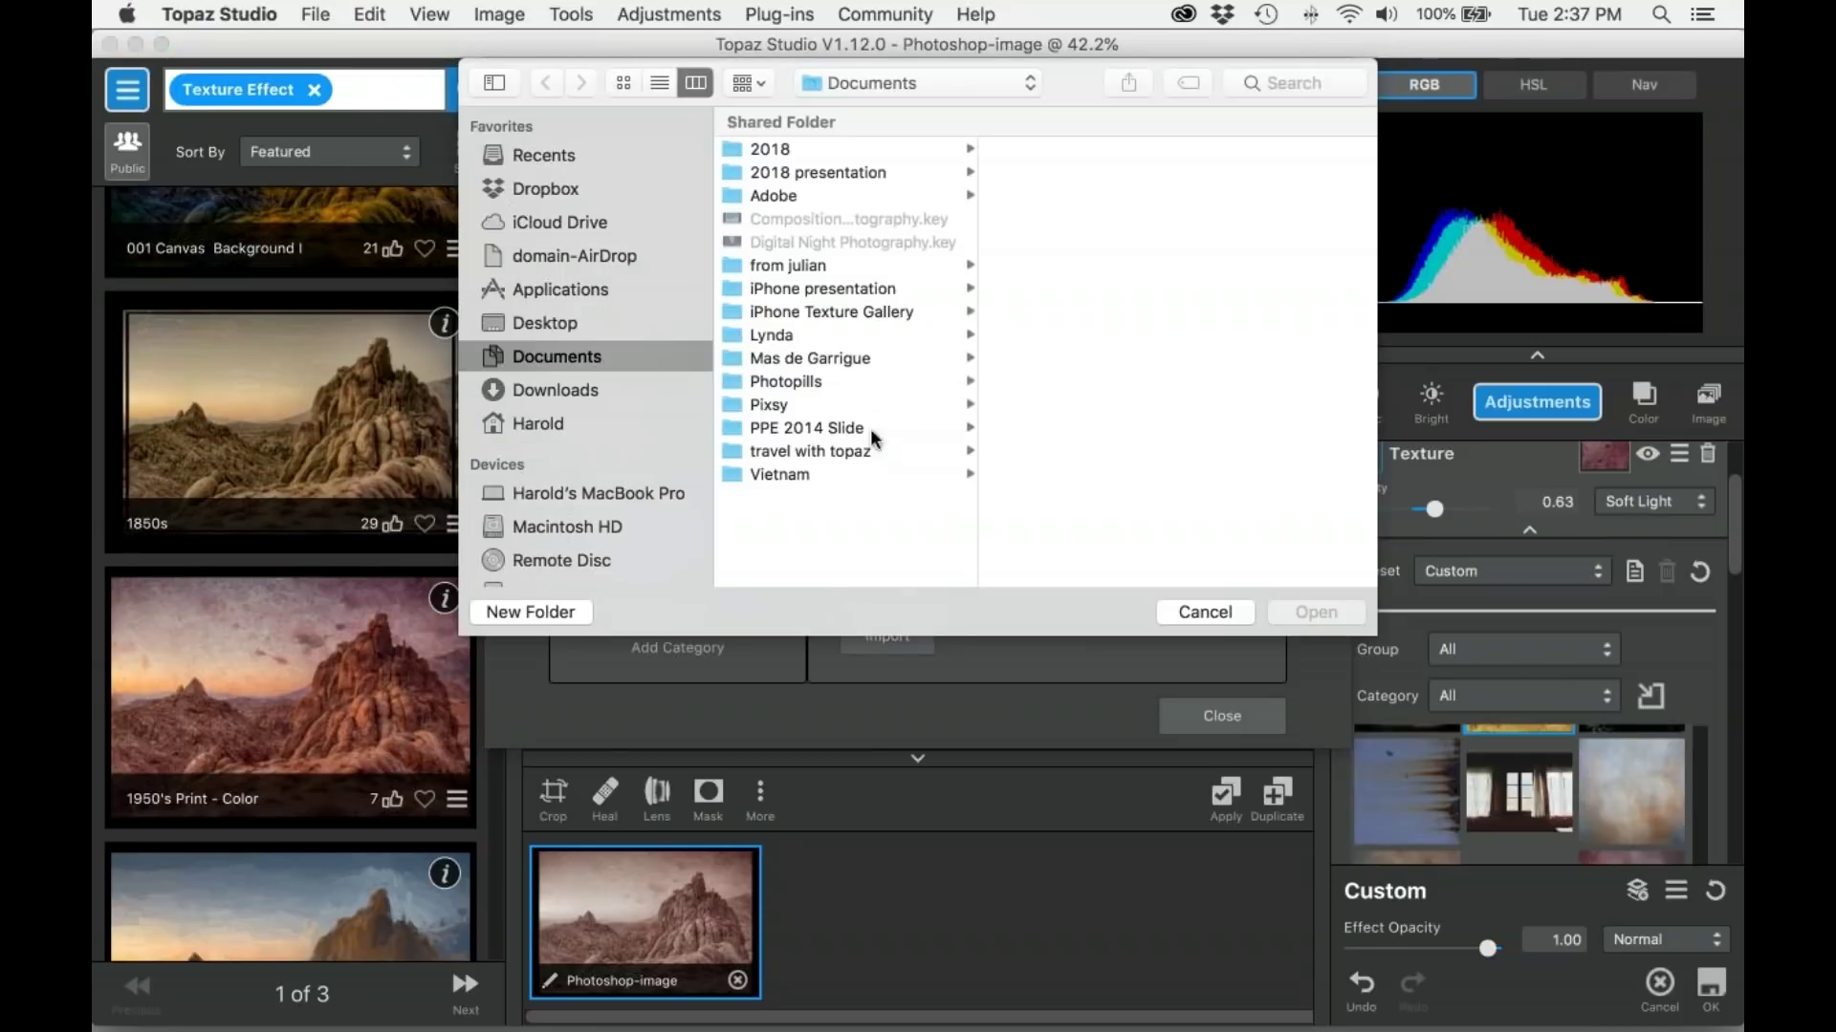
click(872, 310)
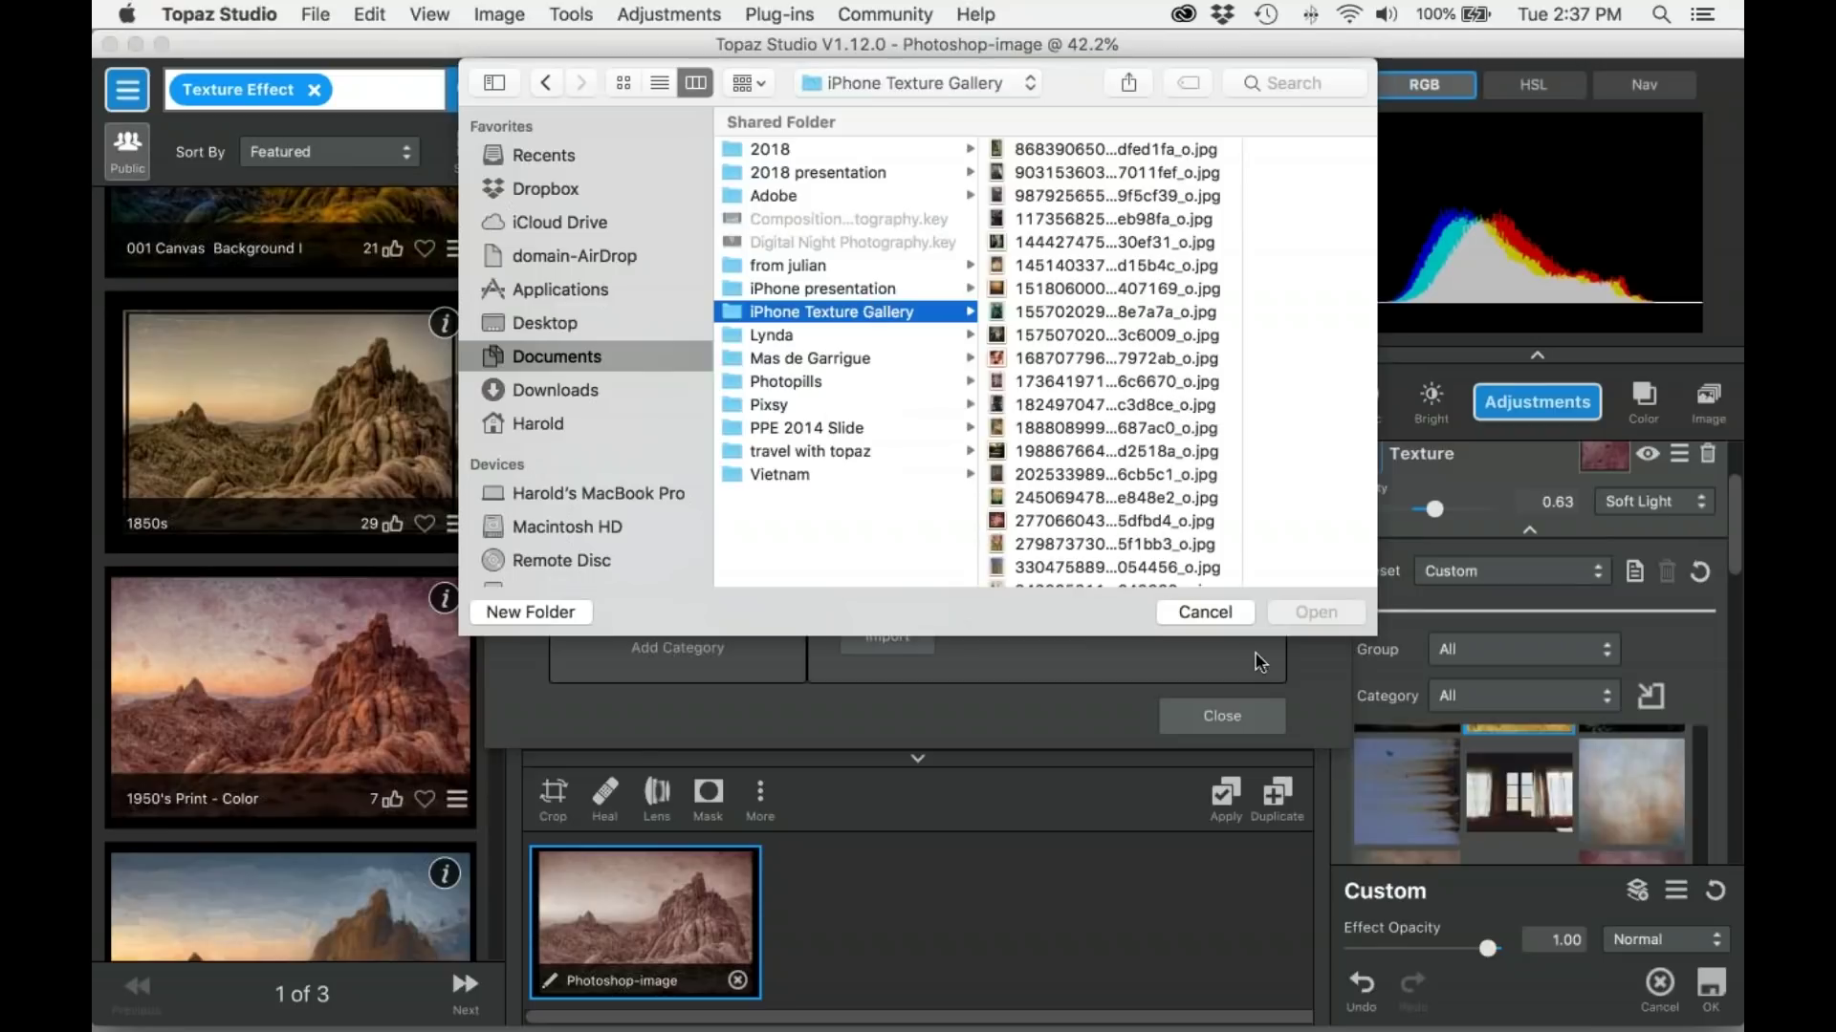
click(1201, 621)
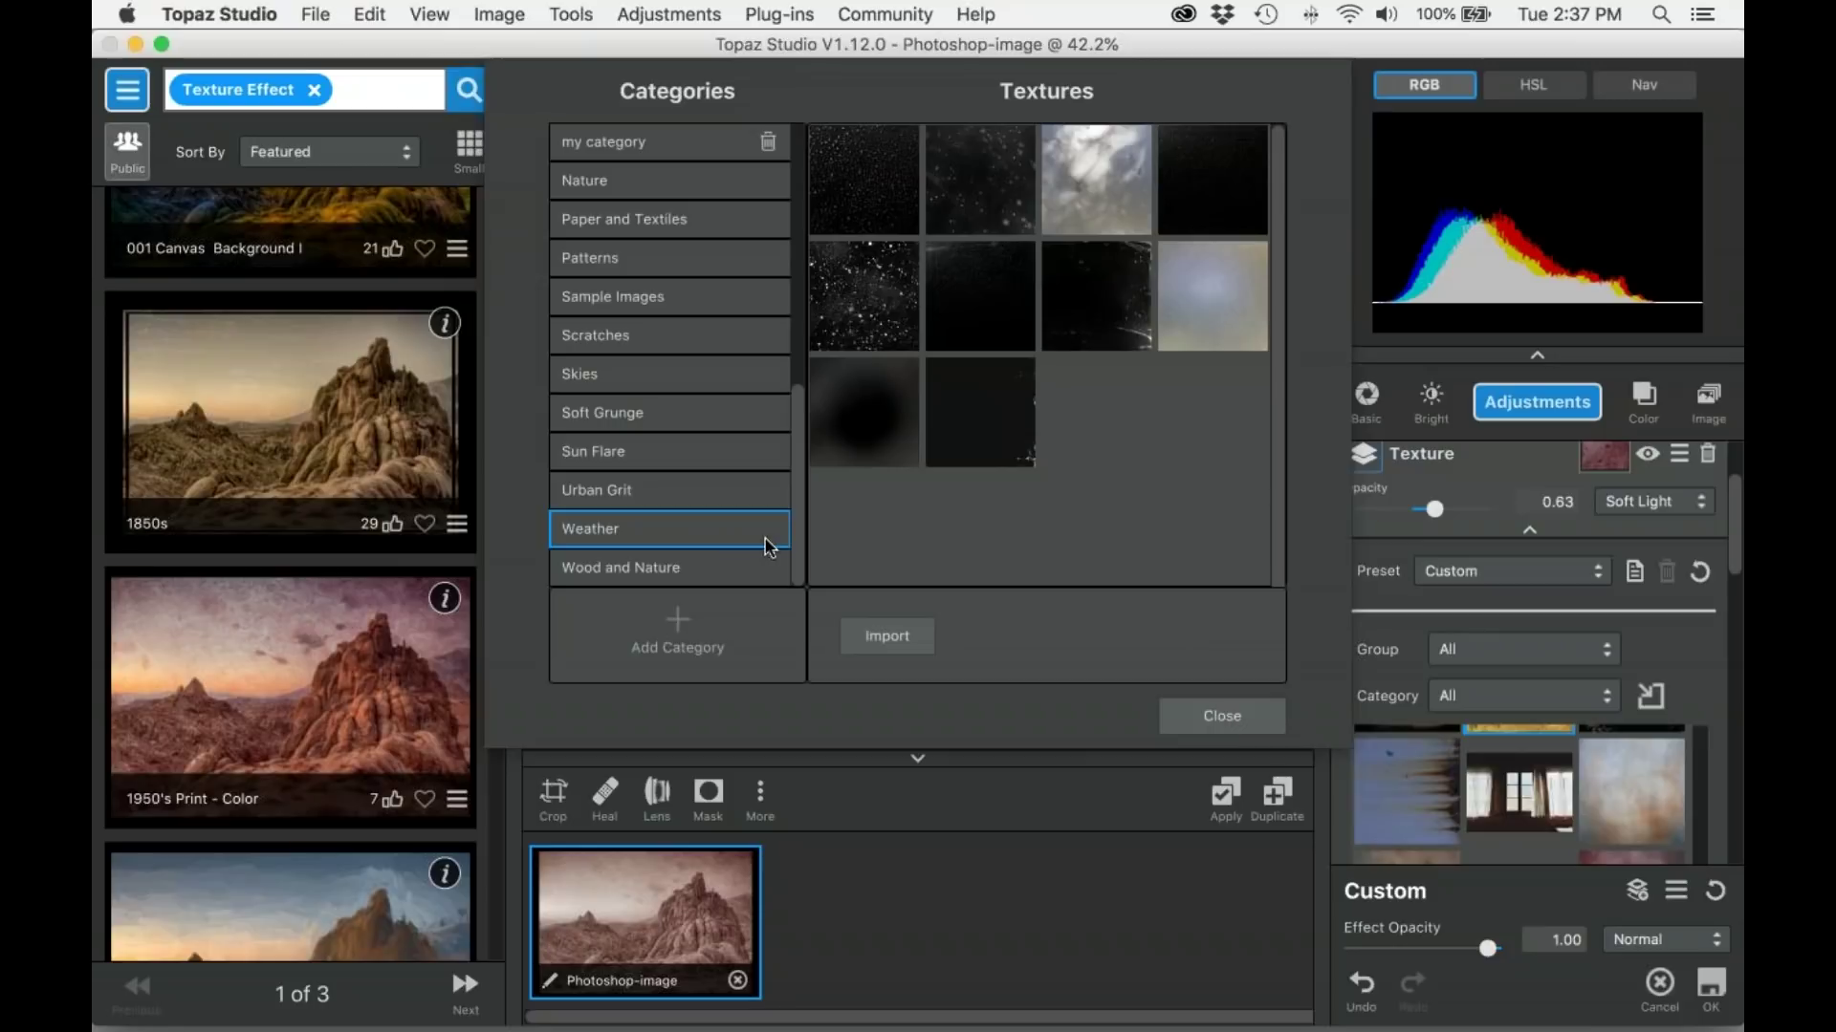
Step: Browse the Magnus drive for textures to import into "my category", cancel the import, and close the texture manager
click(666, 141)
click(883, 644)
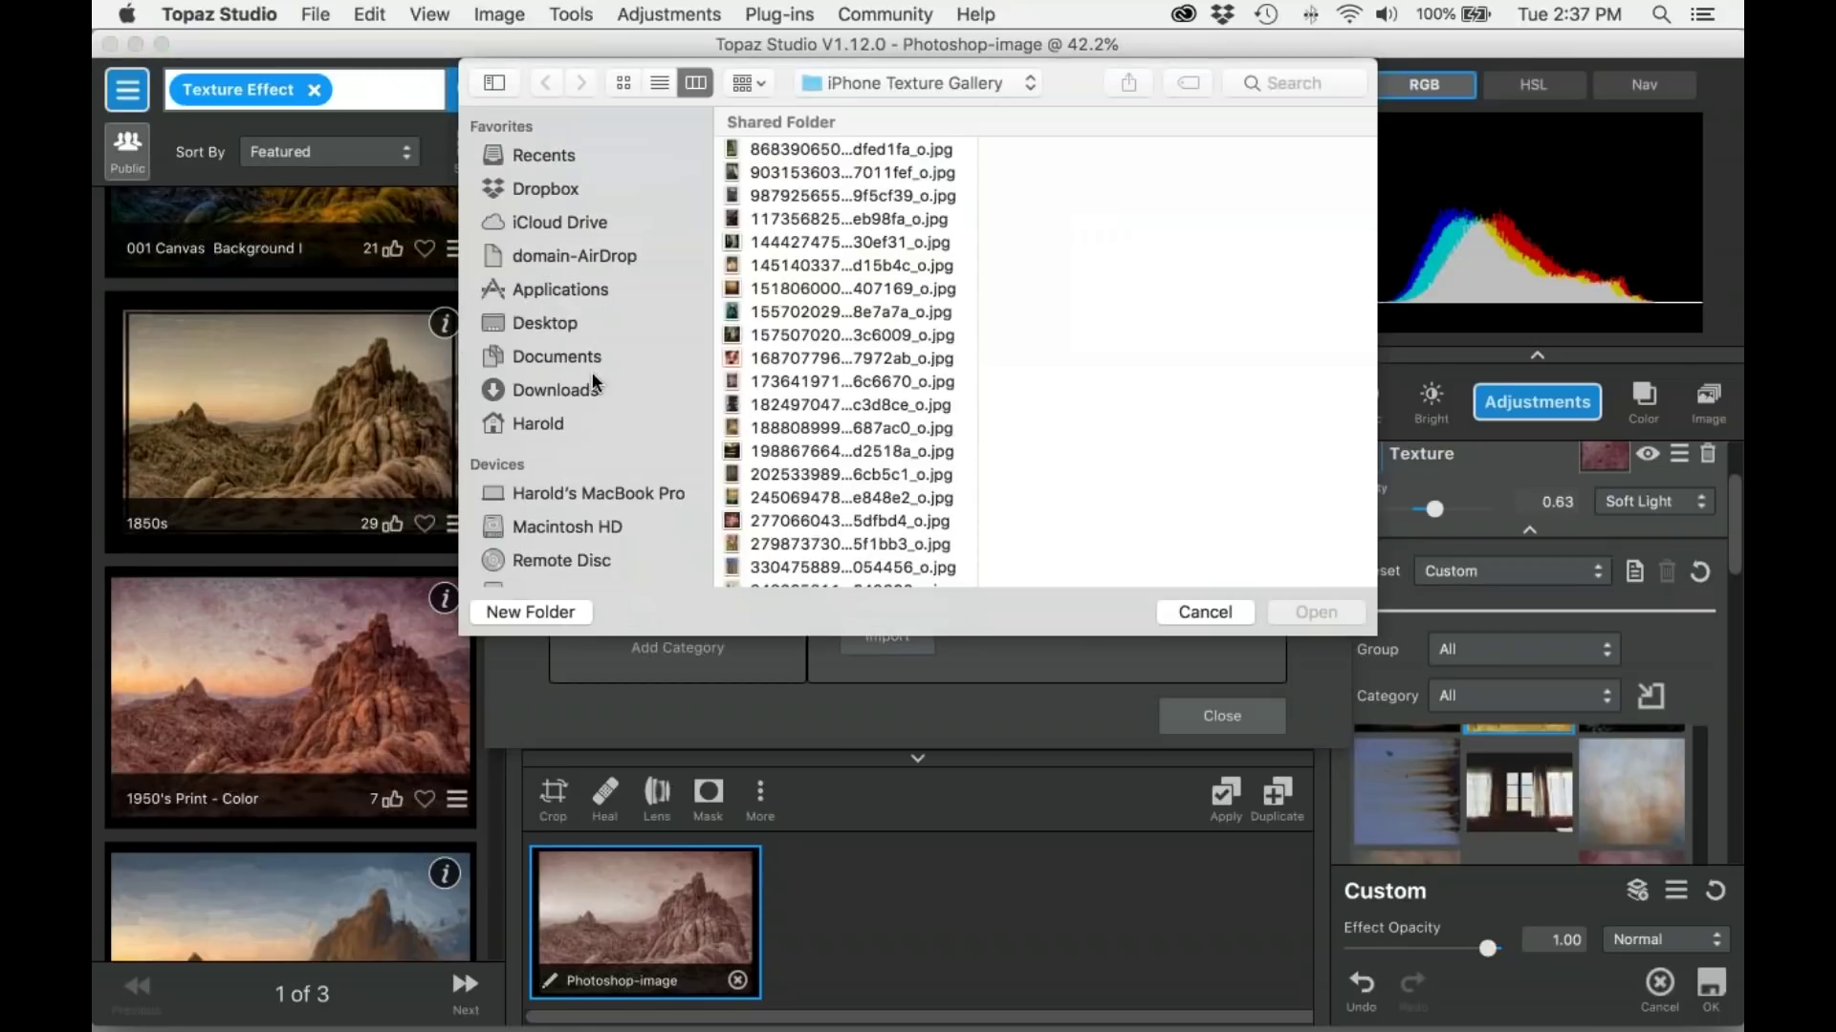
scroll(626, 488, down, 3)
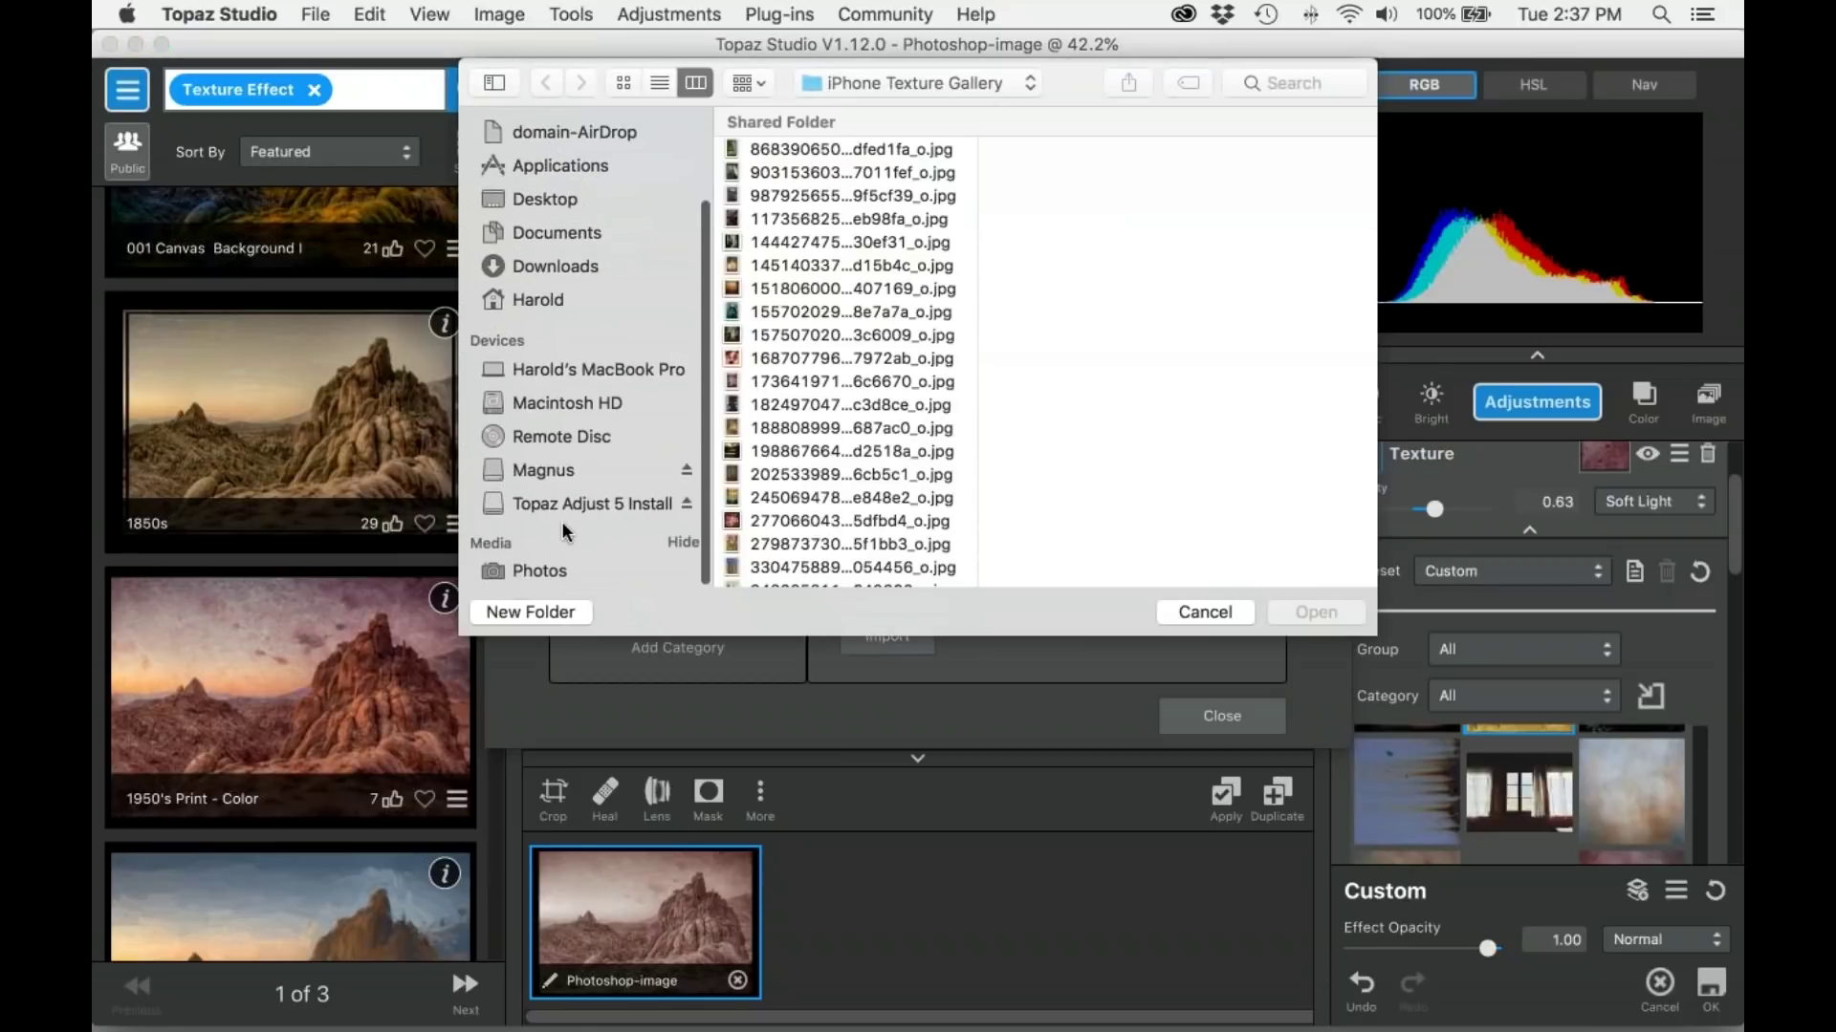
scroll(570, 521, up, 3)
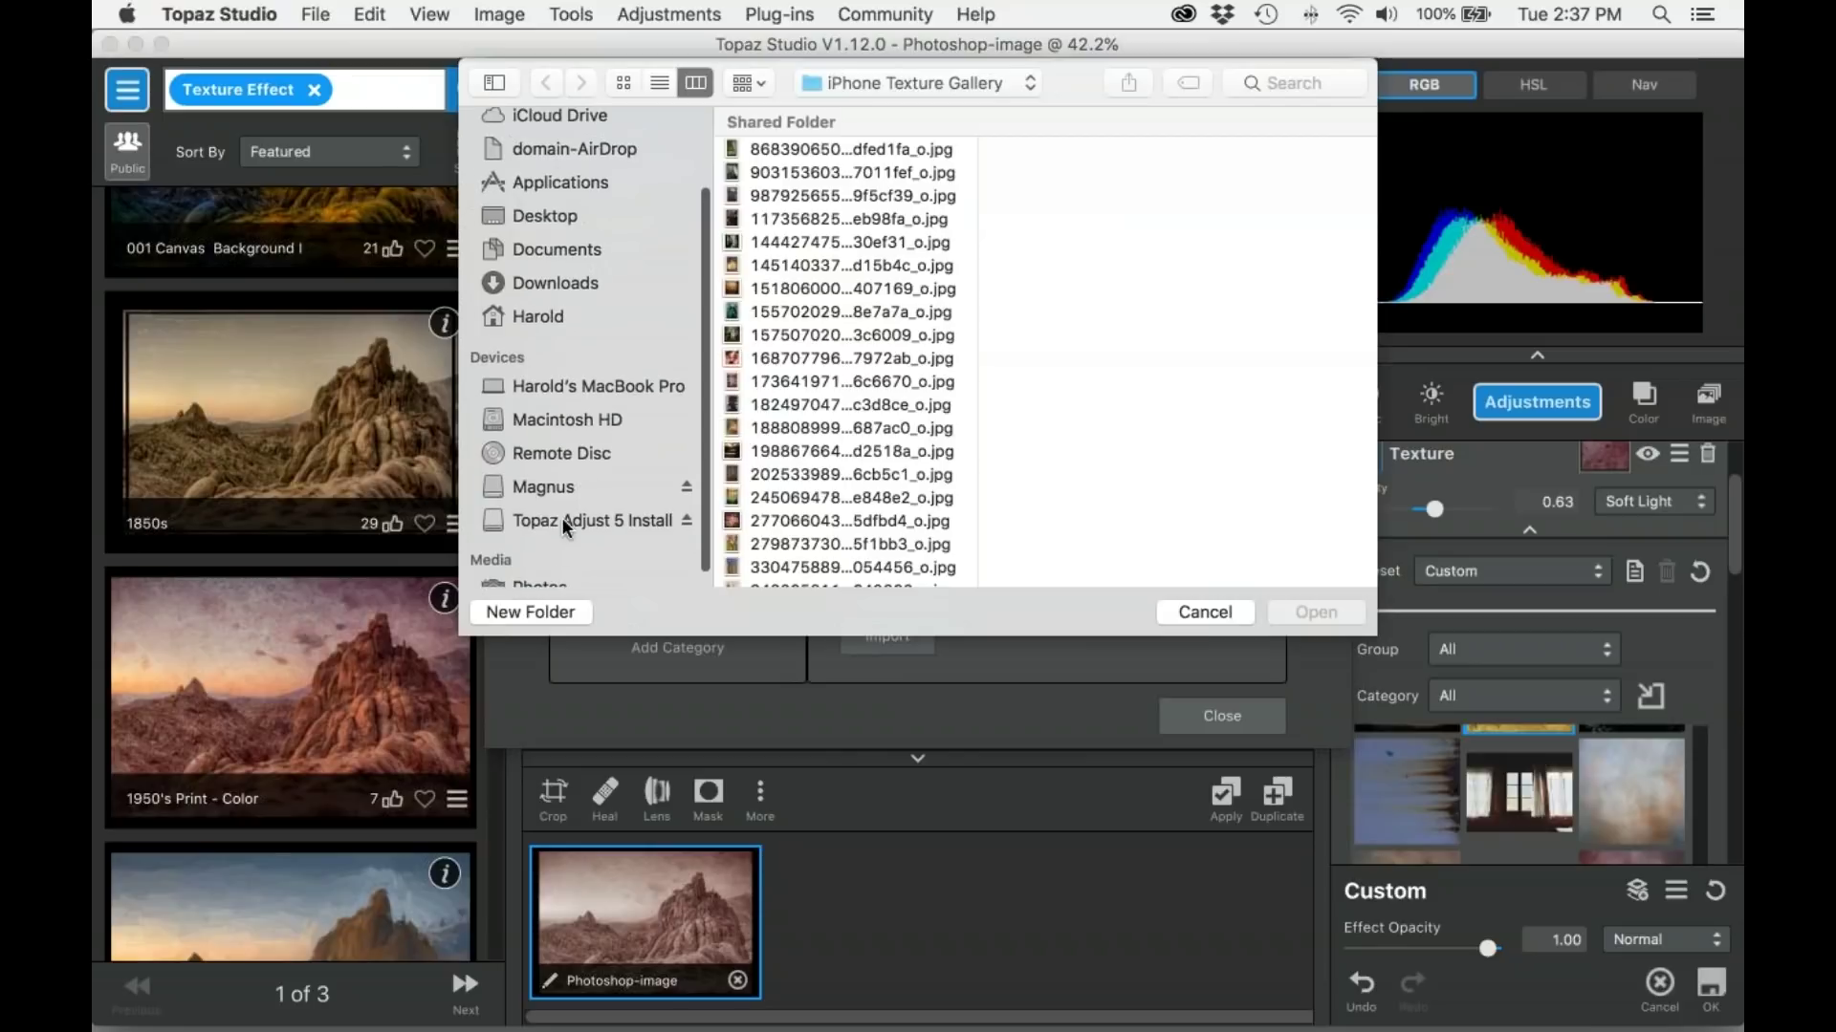
scroll(570, 521, down, 3)
click(604, 403)
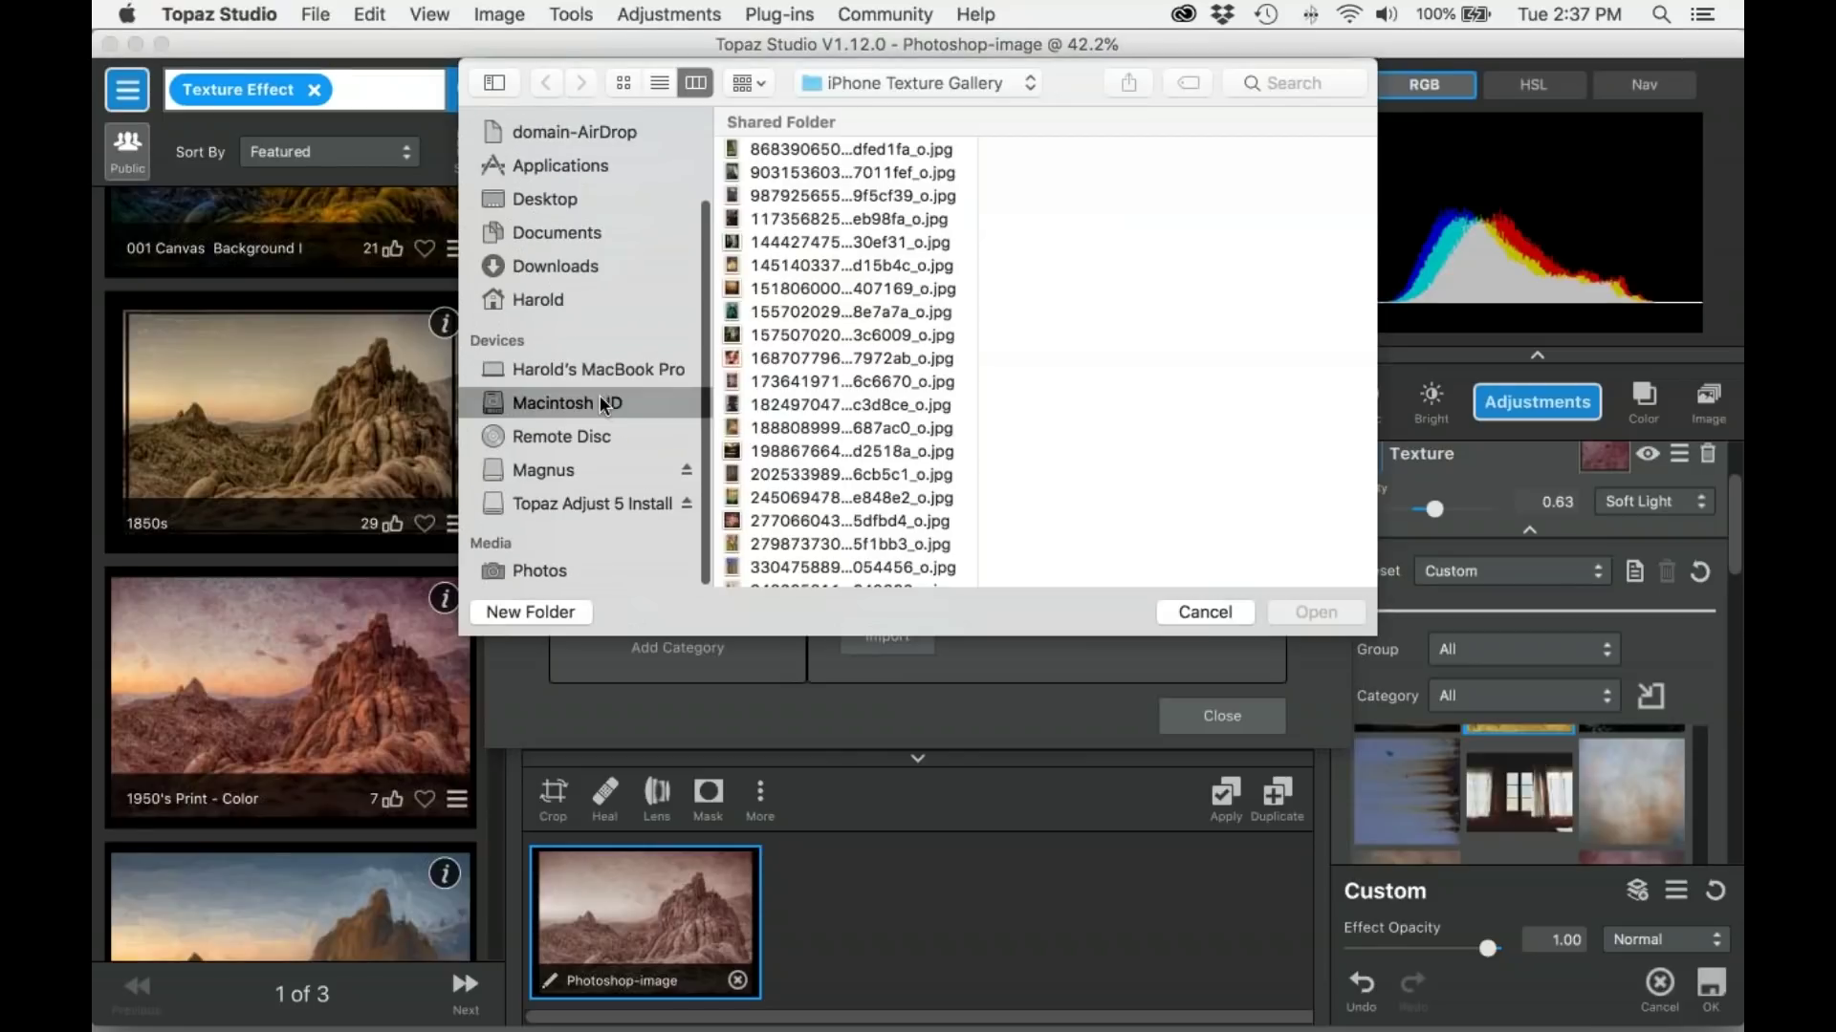
click(550, 469)
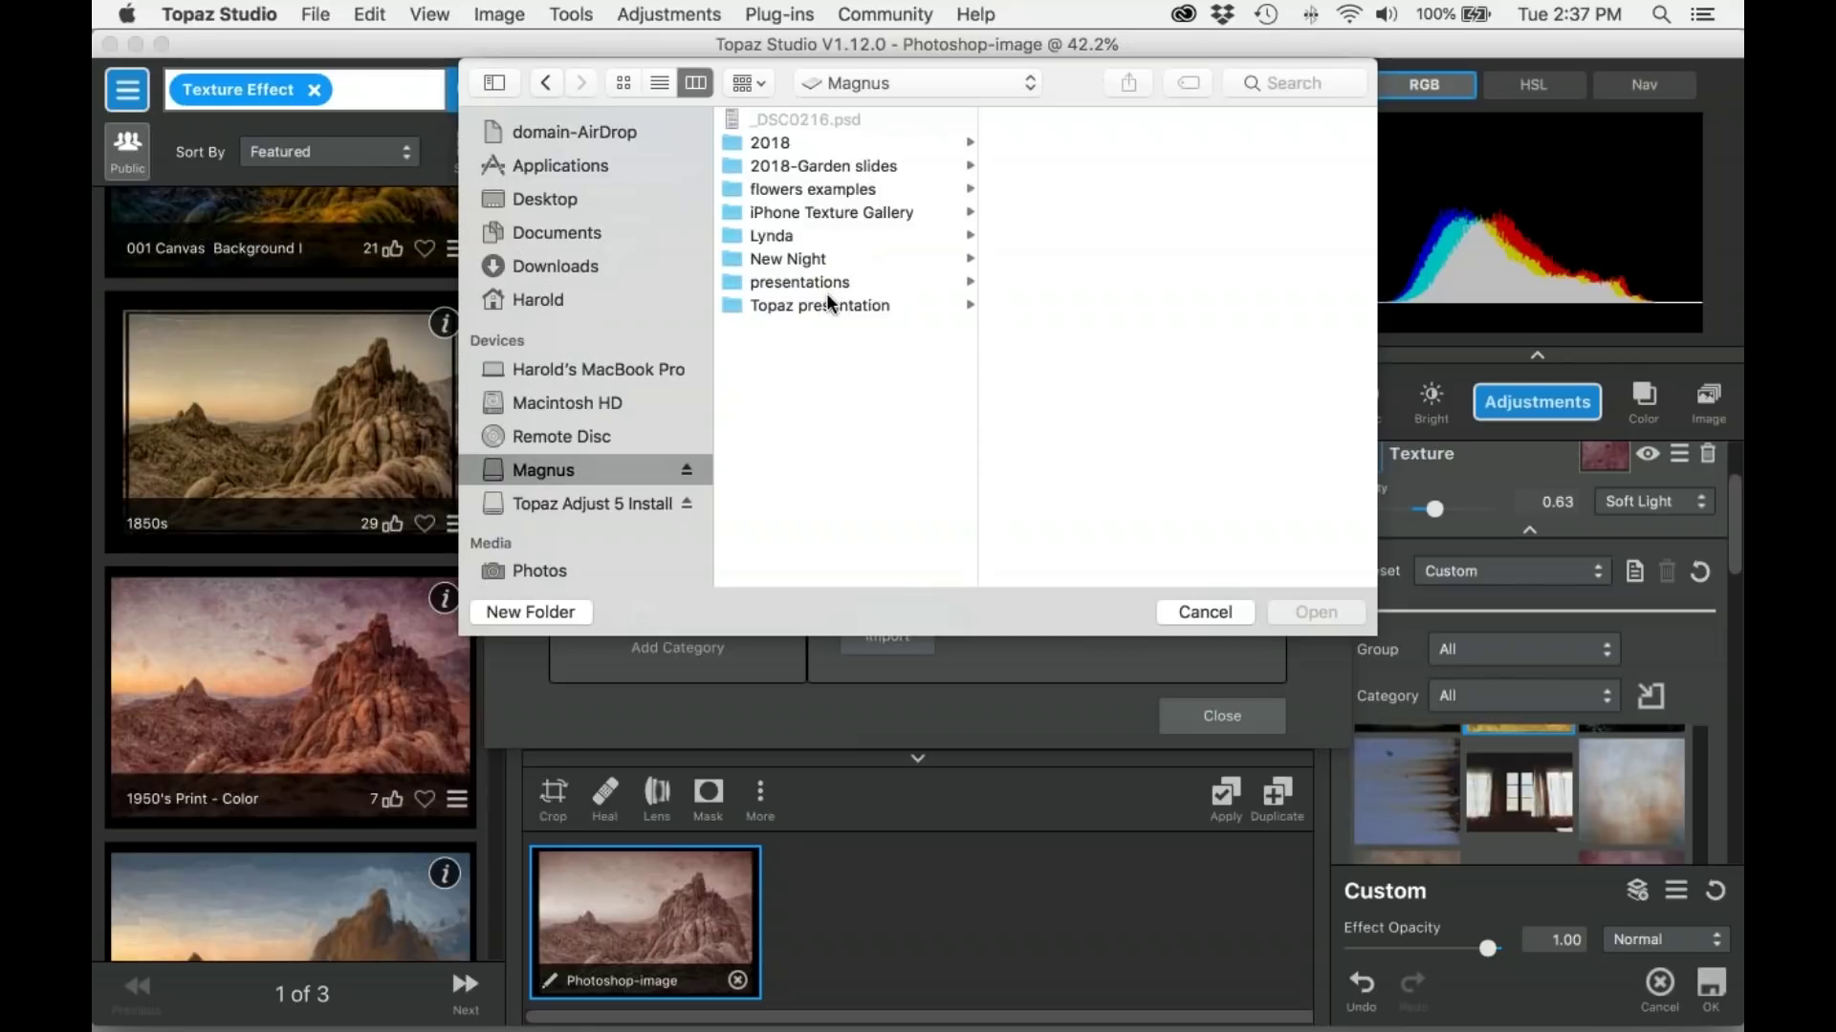
click(1222, 613)
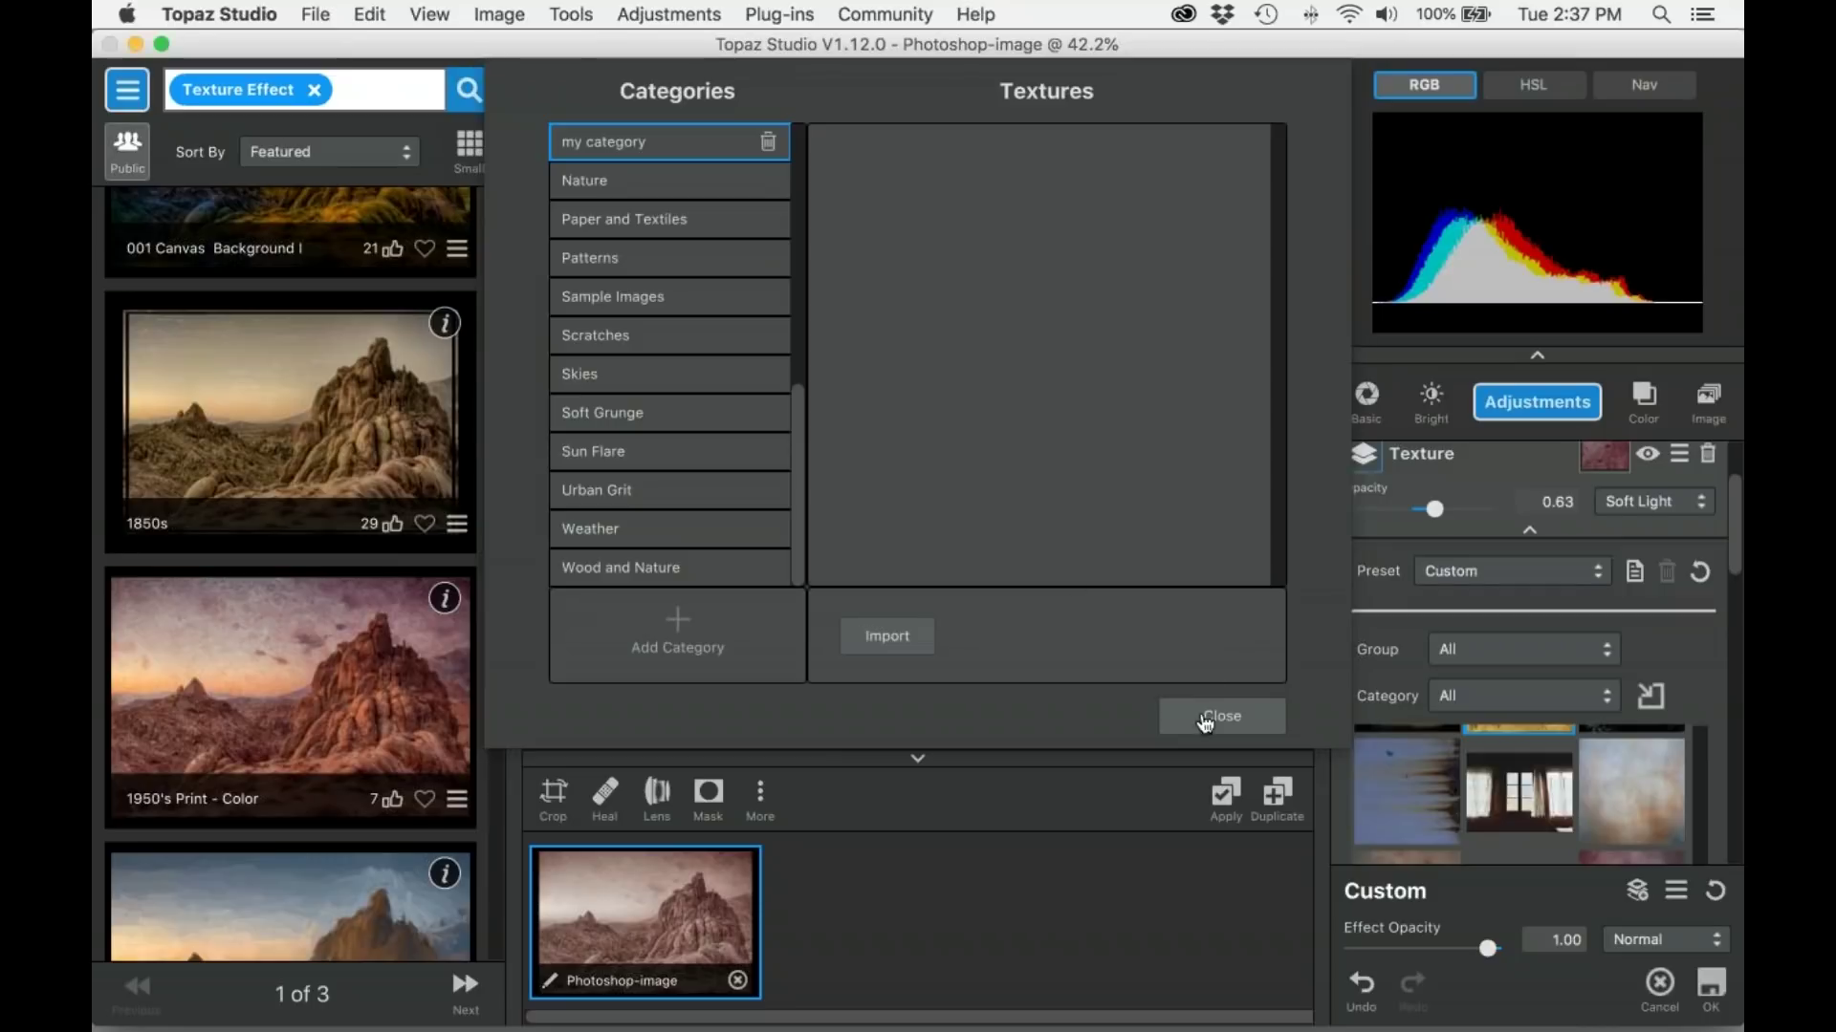
click(1205, 724)
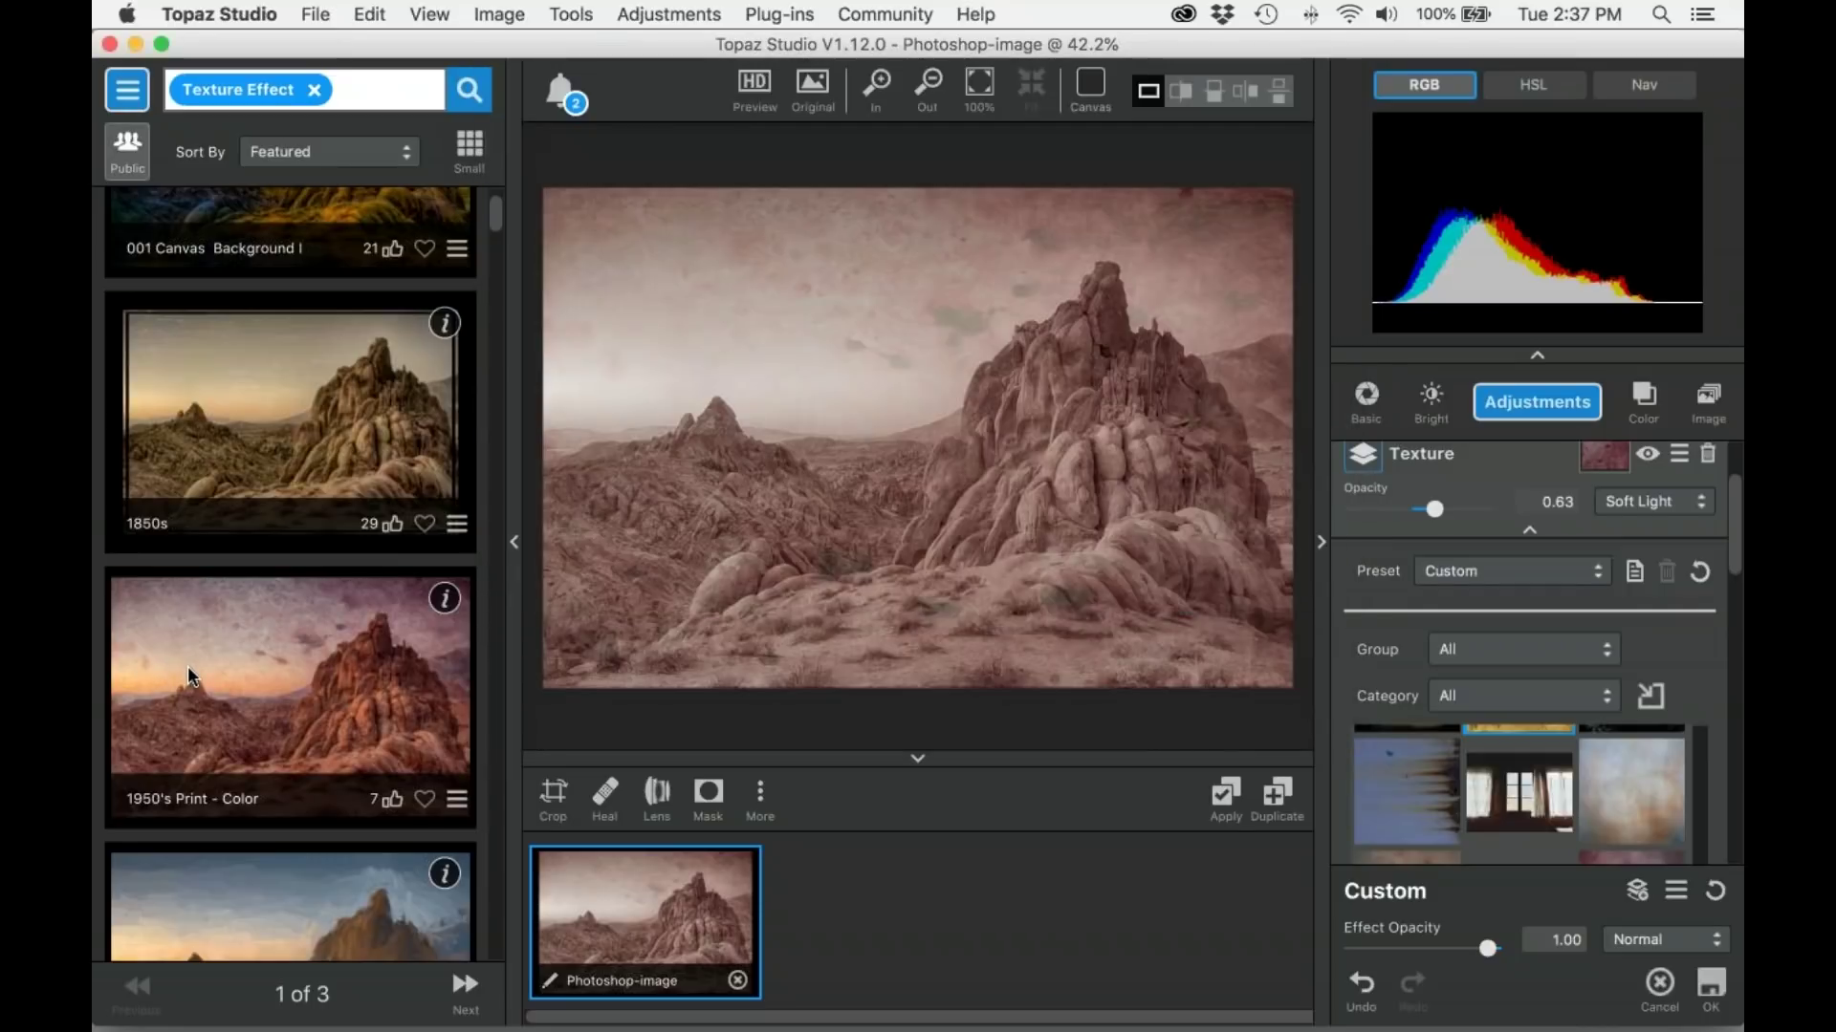
Step: Apply the Texture Effect preset beginning with "3 hens nesting original" to the Sierras photo
scroll(188, 670, down, 2)
scroll(271, 706, down, 4)
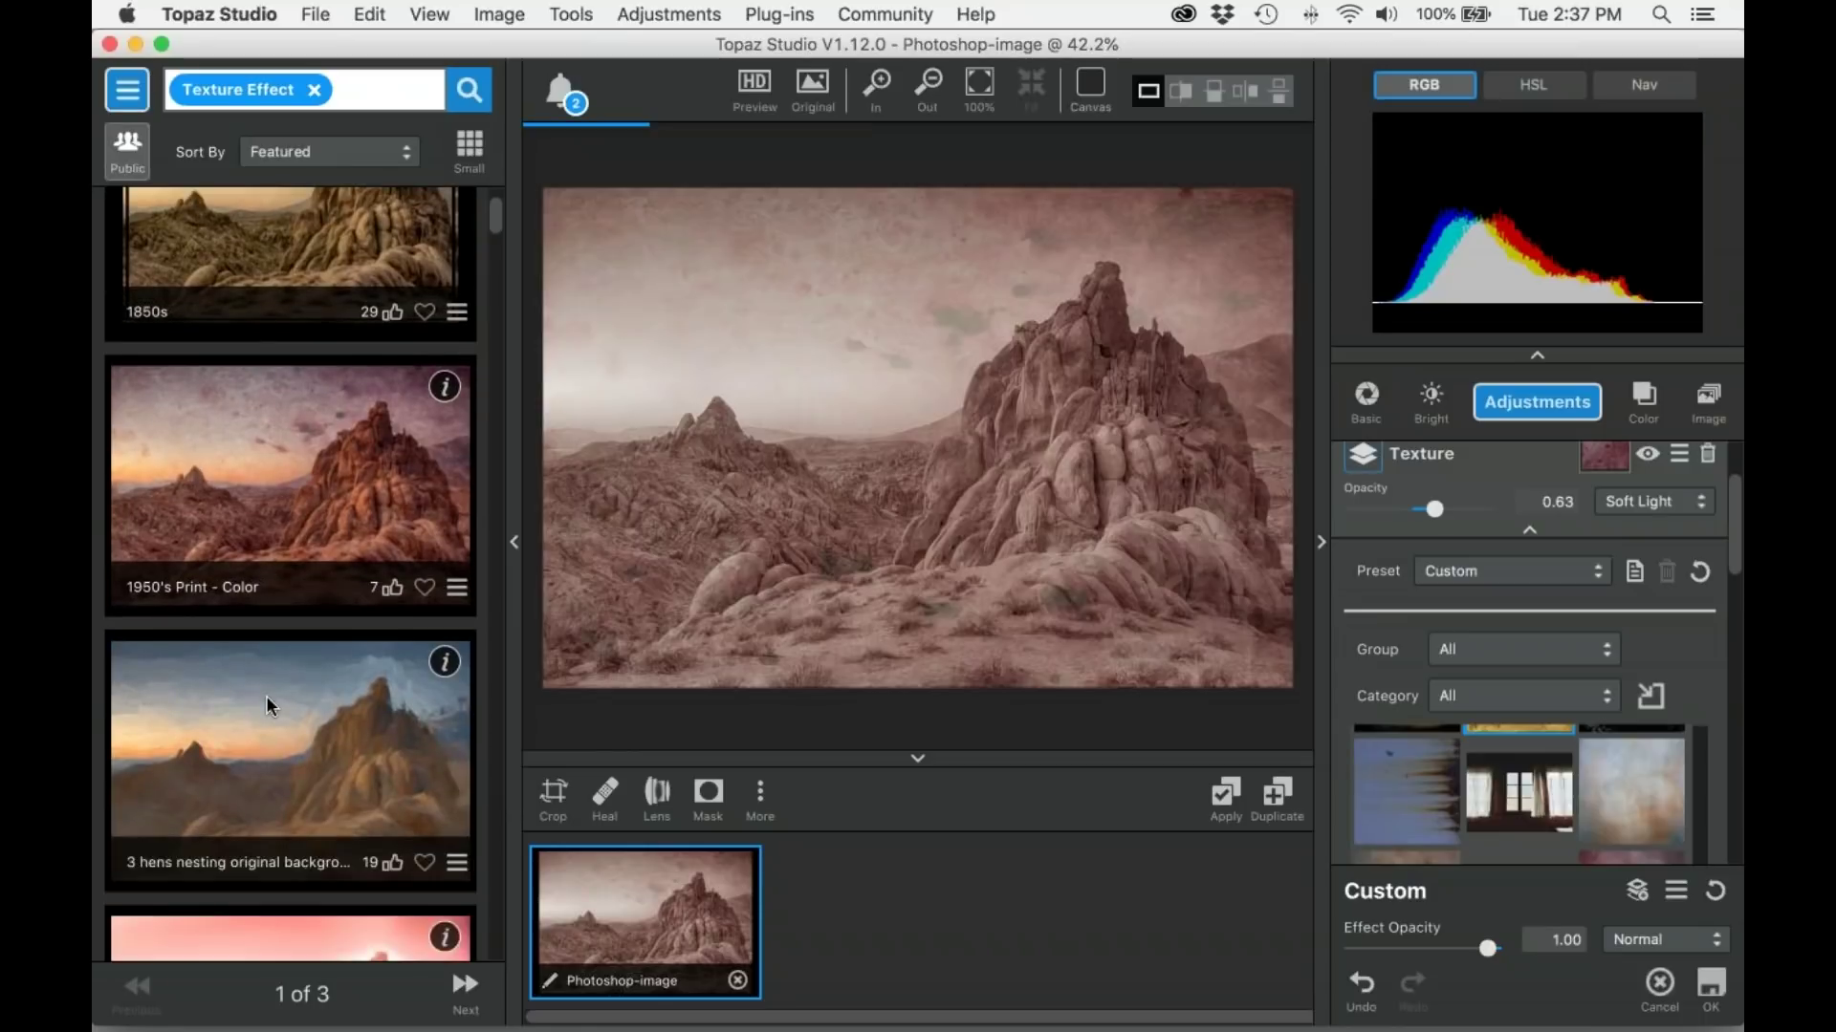
click(256, 634)
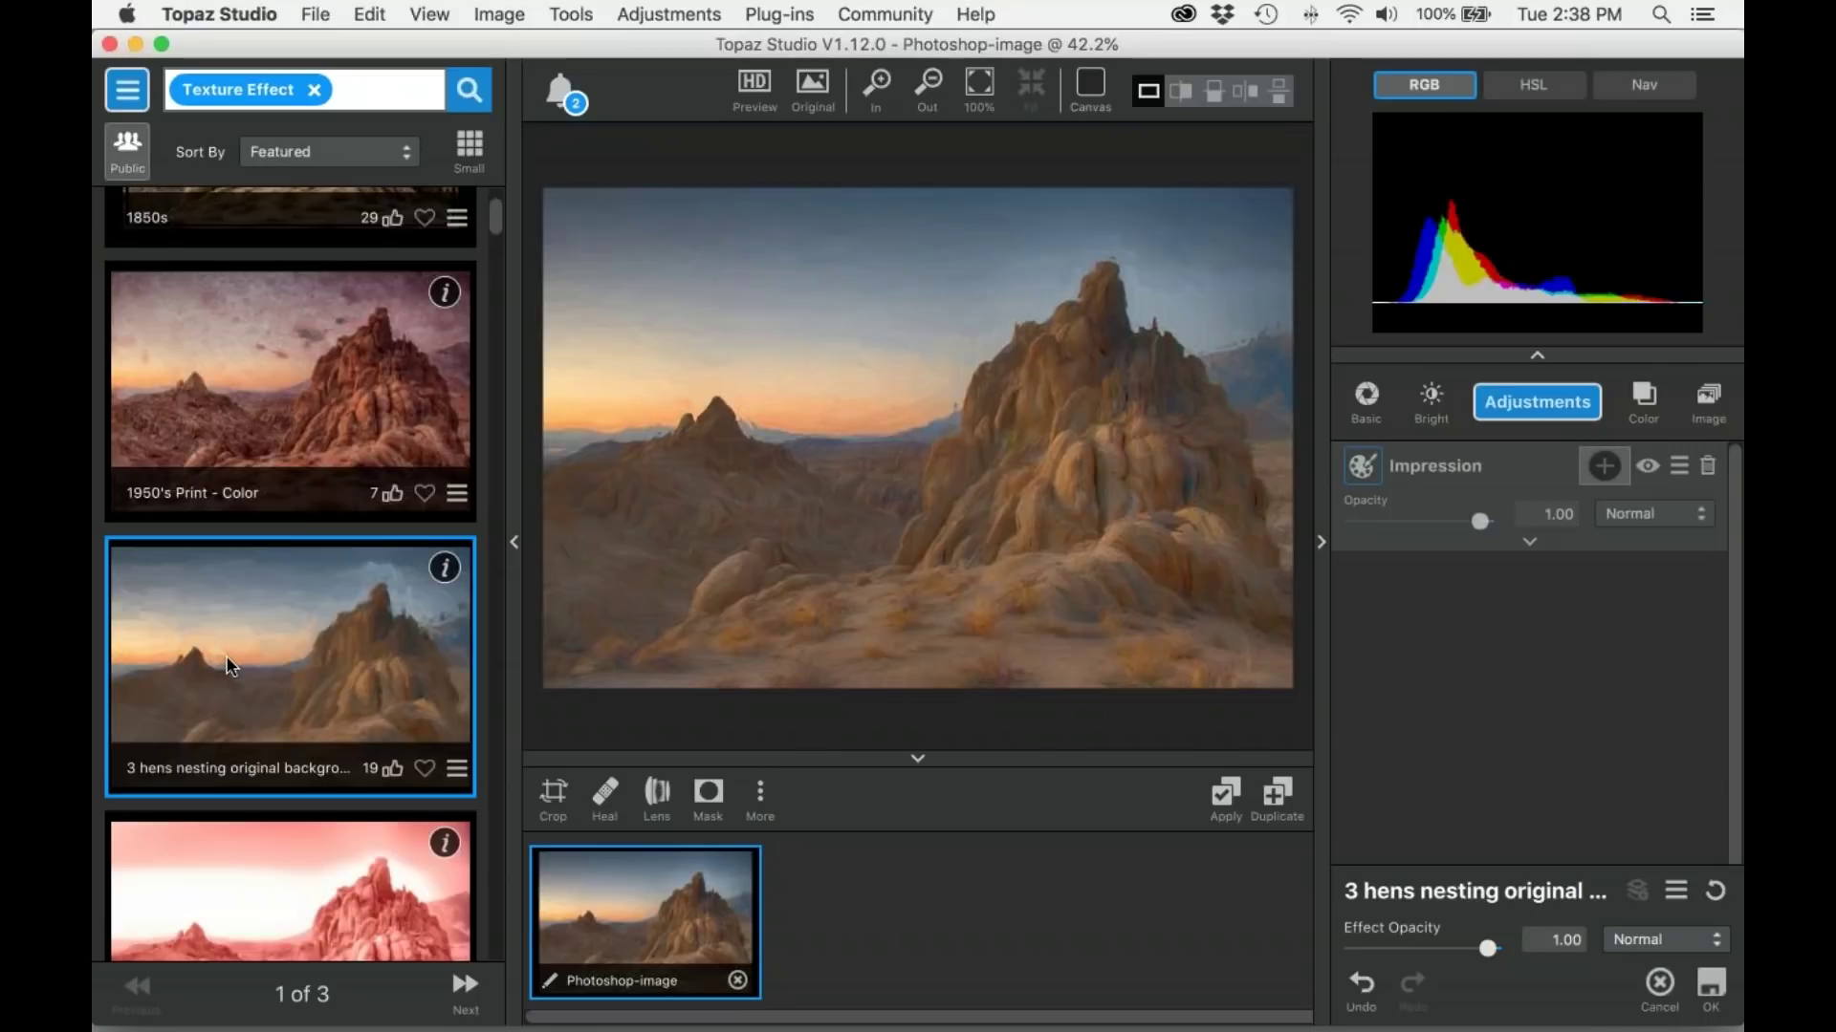
Step: Apply the "A Landscape Oil Pastel" Texture Effect preset to the Sierras photo
scroll(283, 680, down, 7)
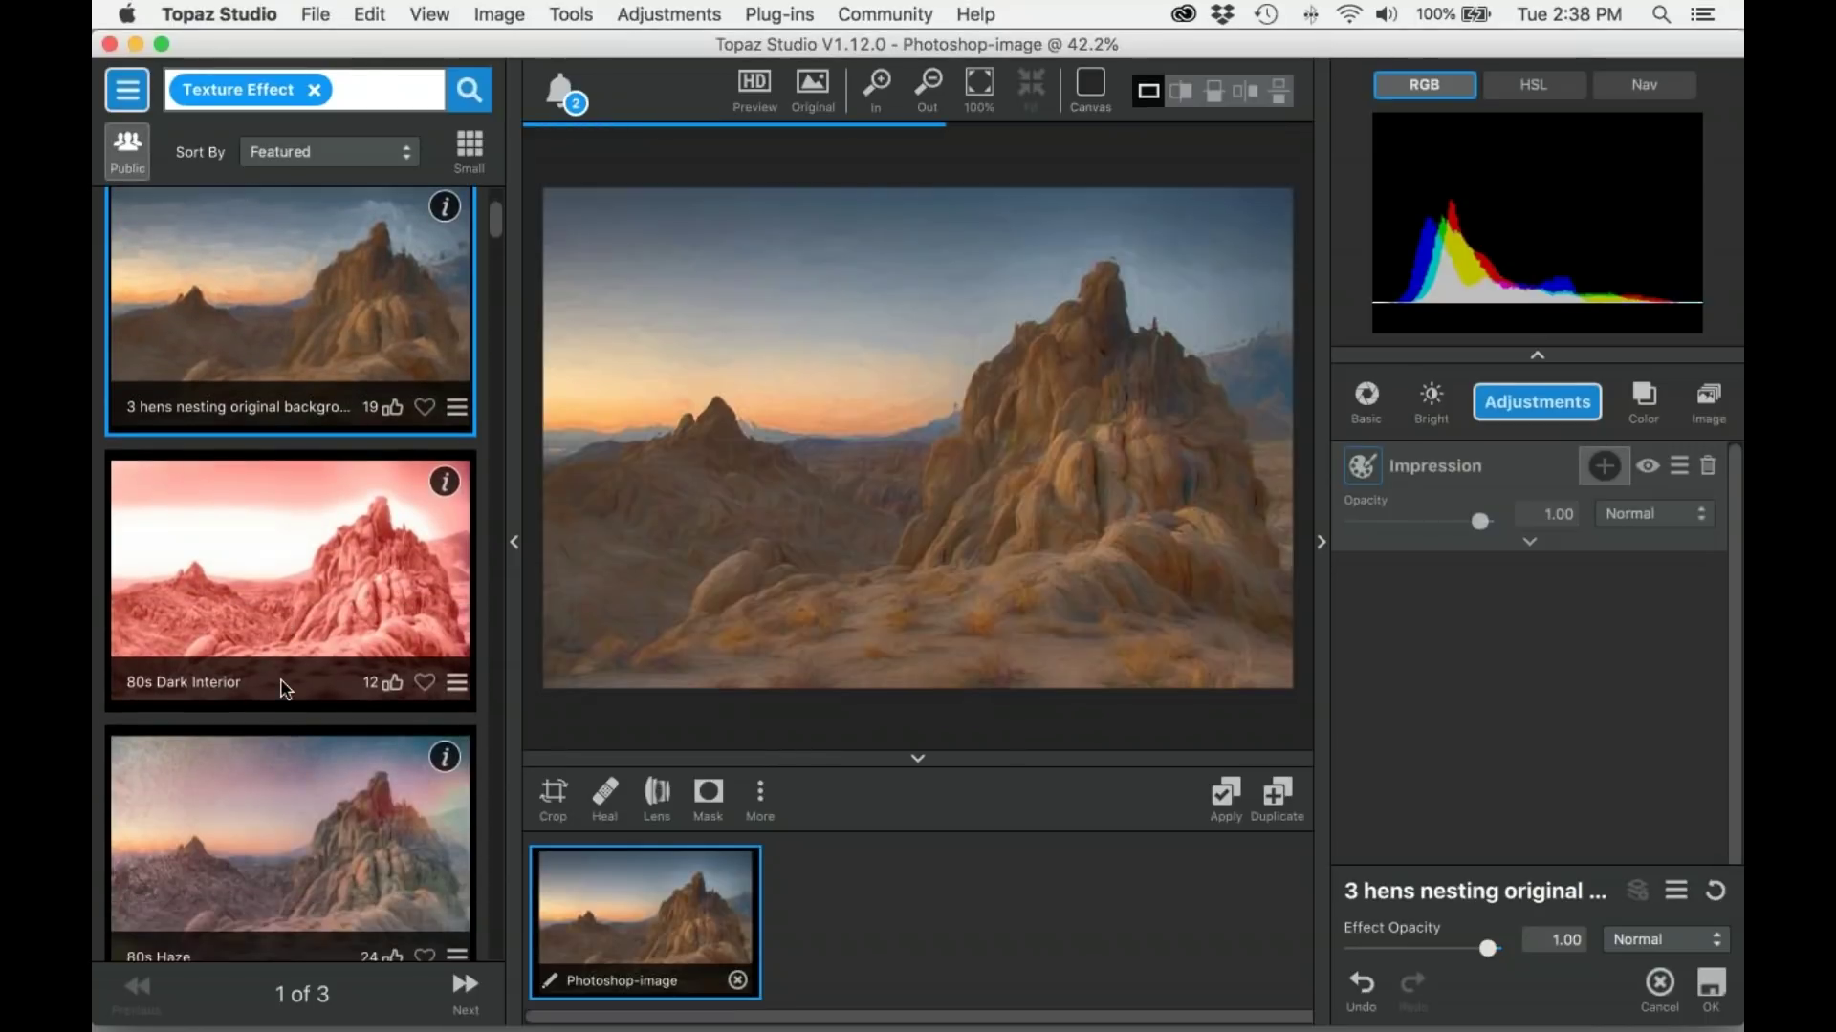
scroll(281, 682, down, 8)
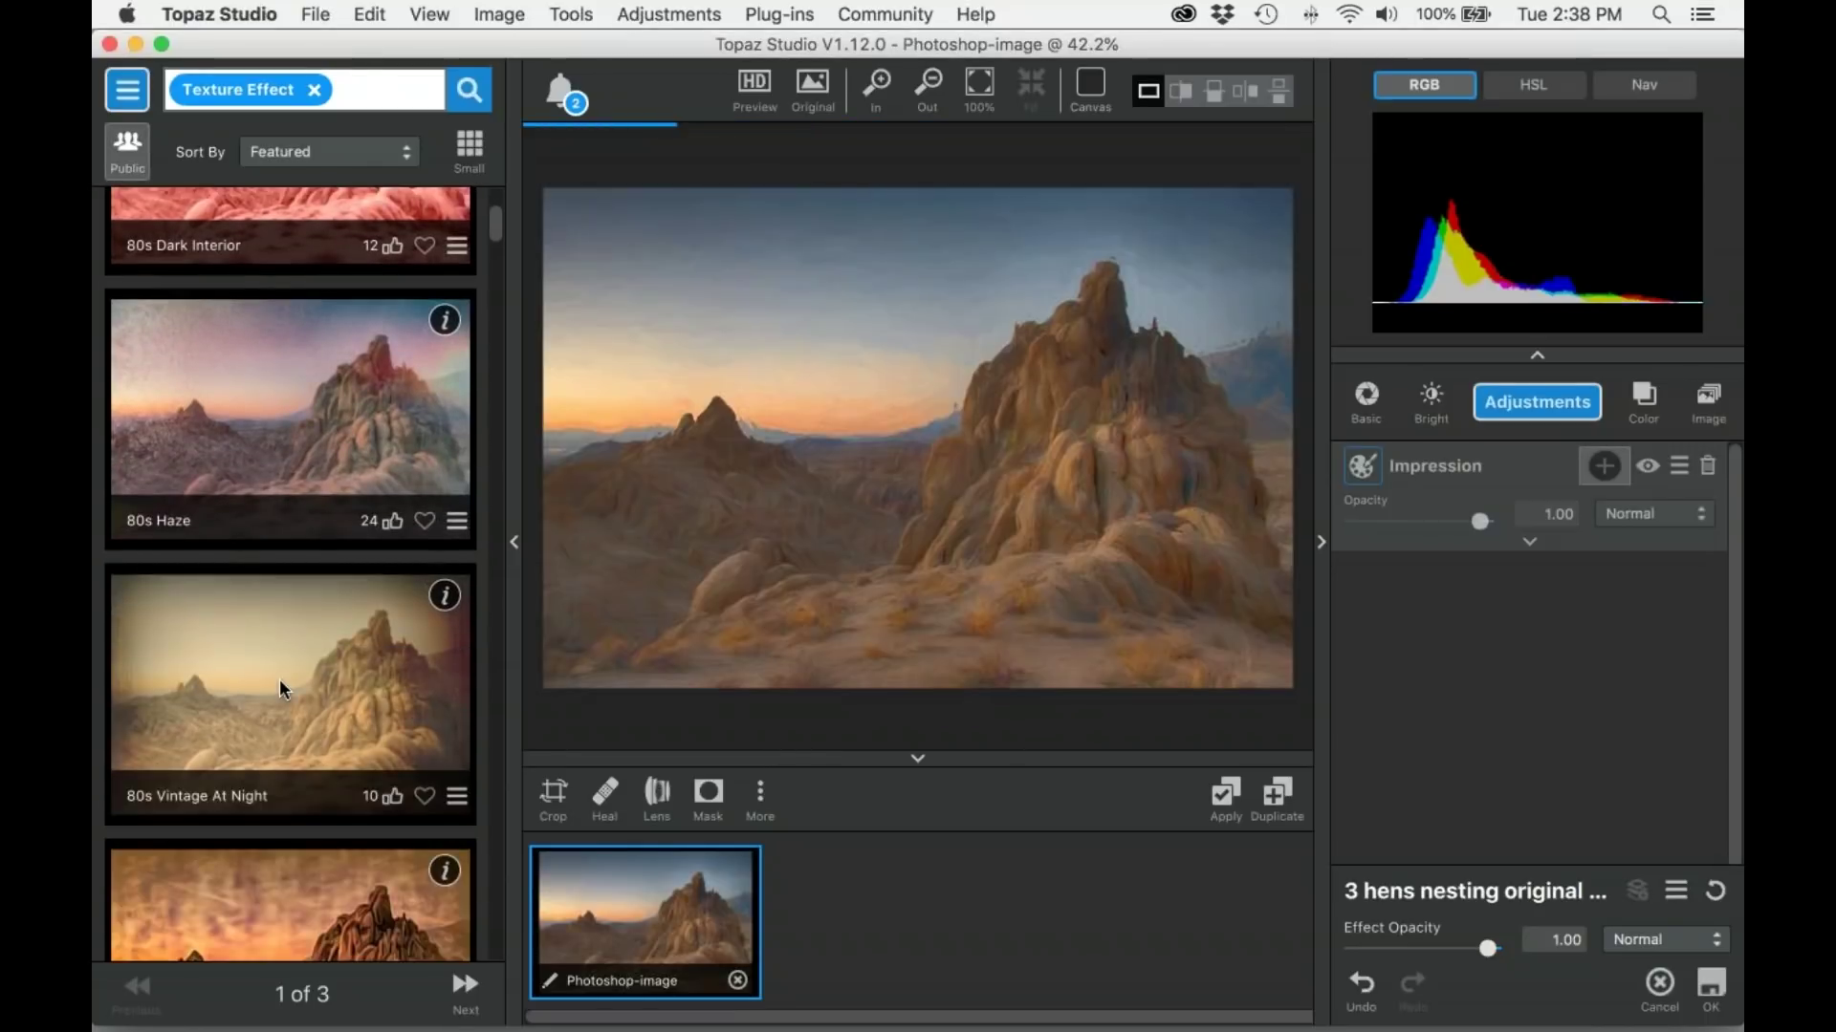
scroll(279, 678, down, 2)
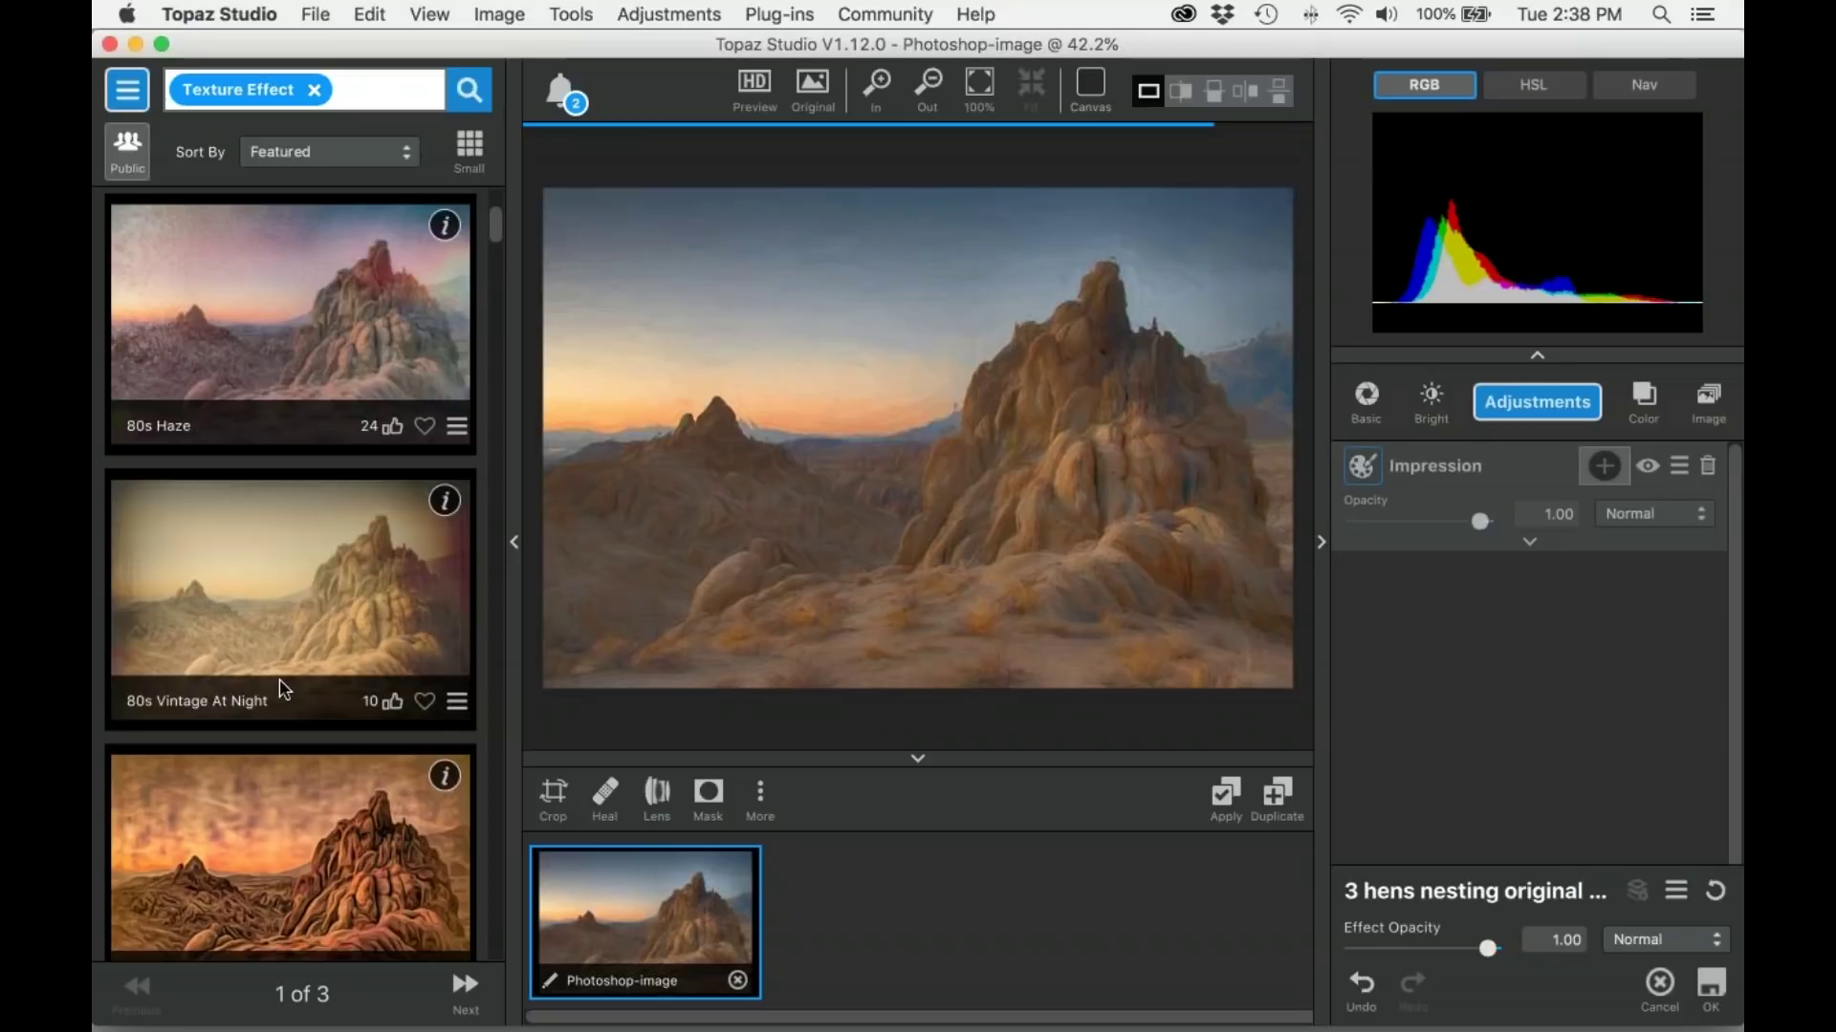
scroll(283, 687, down, 2)
scroll(280, 687, down, 3)
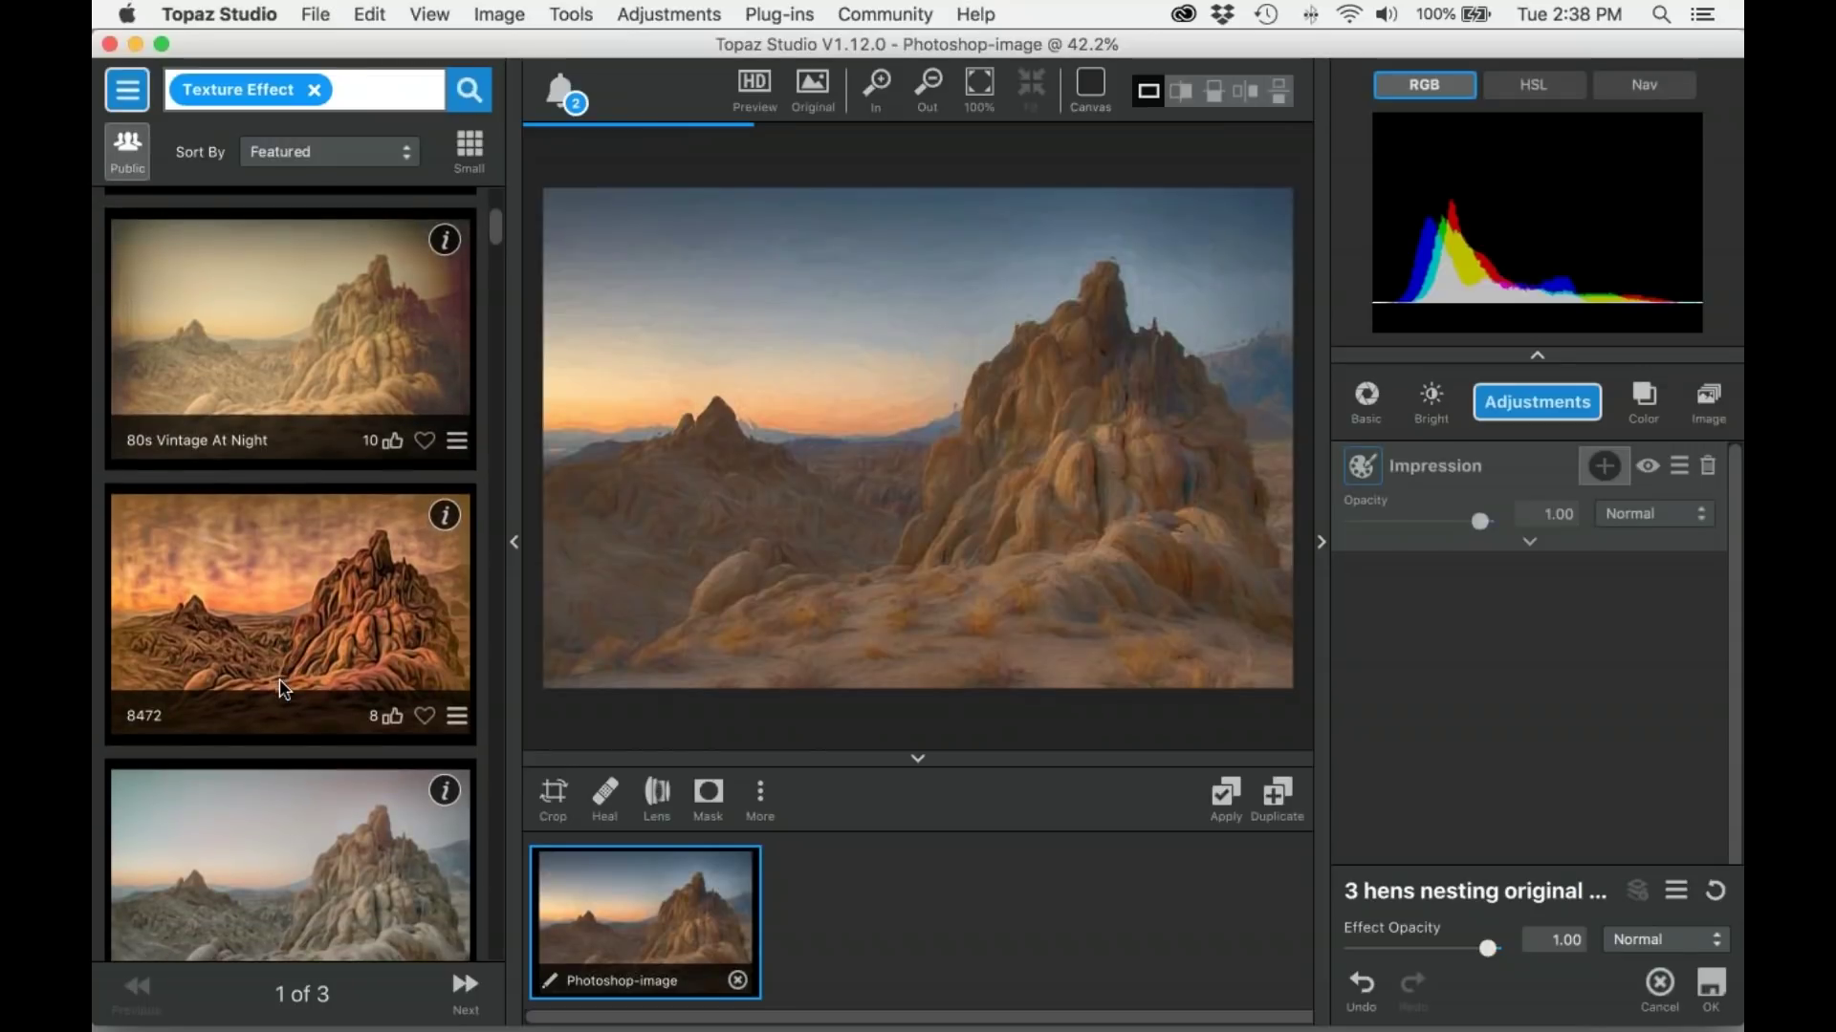
scroll(277, 612, down, 10)
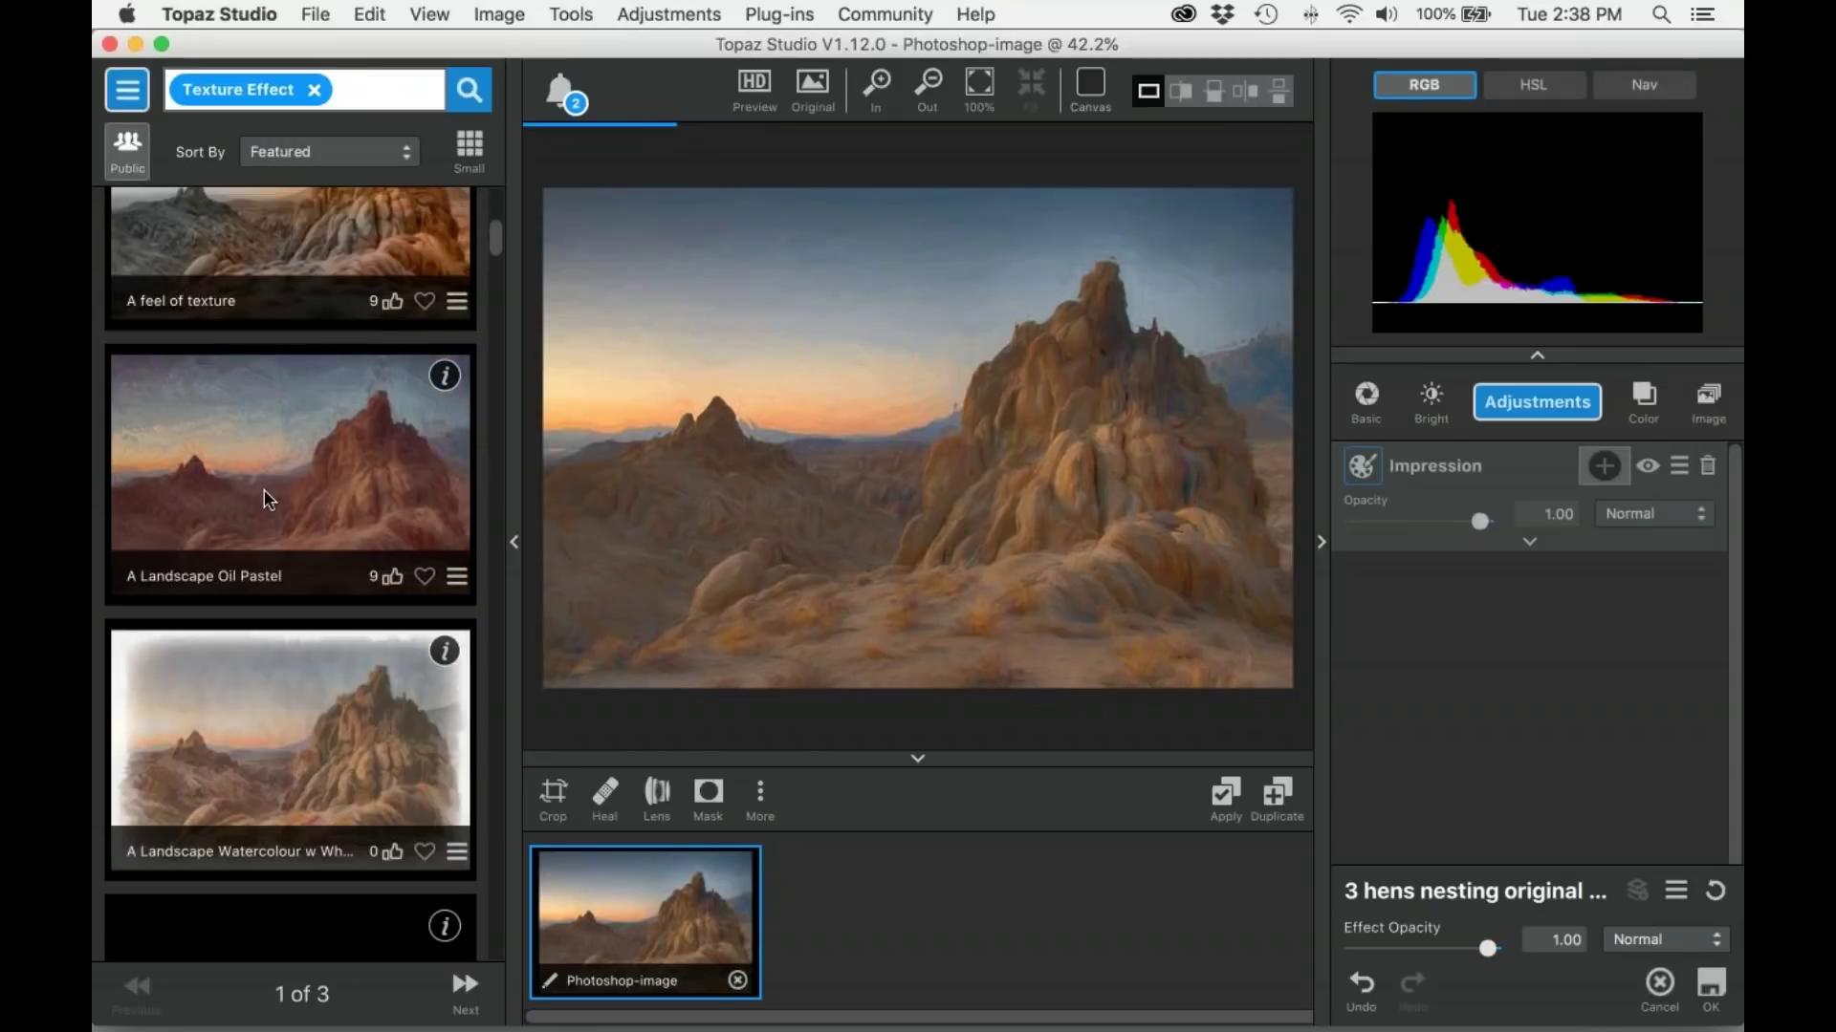
click(269, 498)
Step: Browse further through the public Texture Effect presets and examine the looks they offer for the Sierras photo
scroll(239, 656, down, 9)
scroll(239, 660, down, 10)
scroll(245, 664, down, 12)
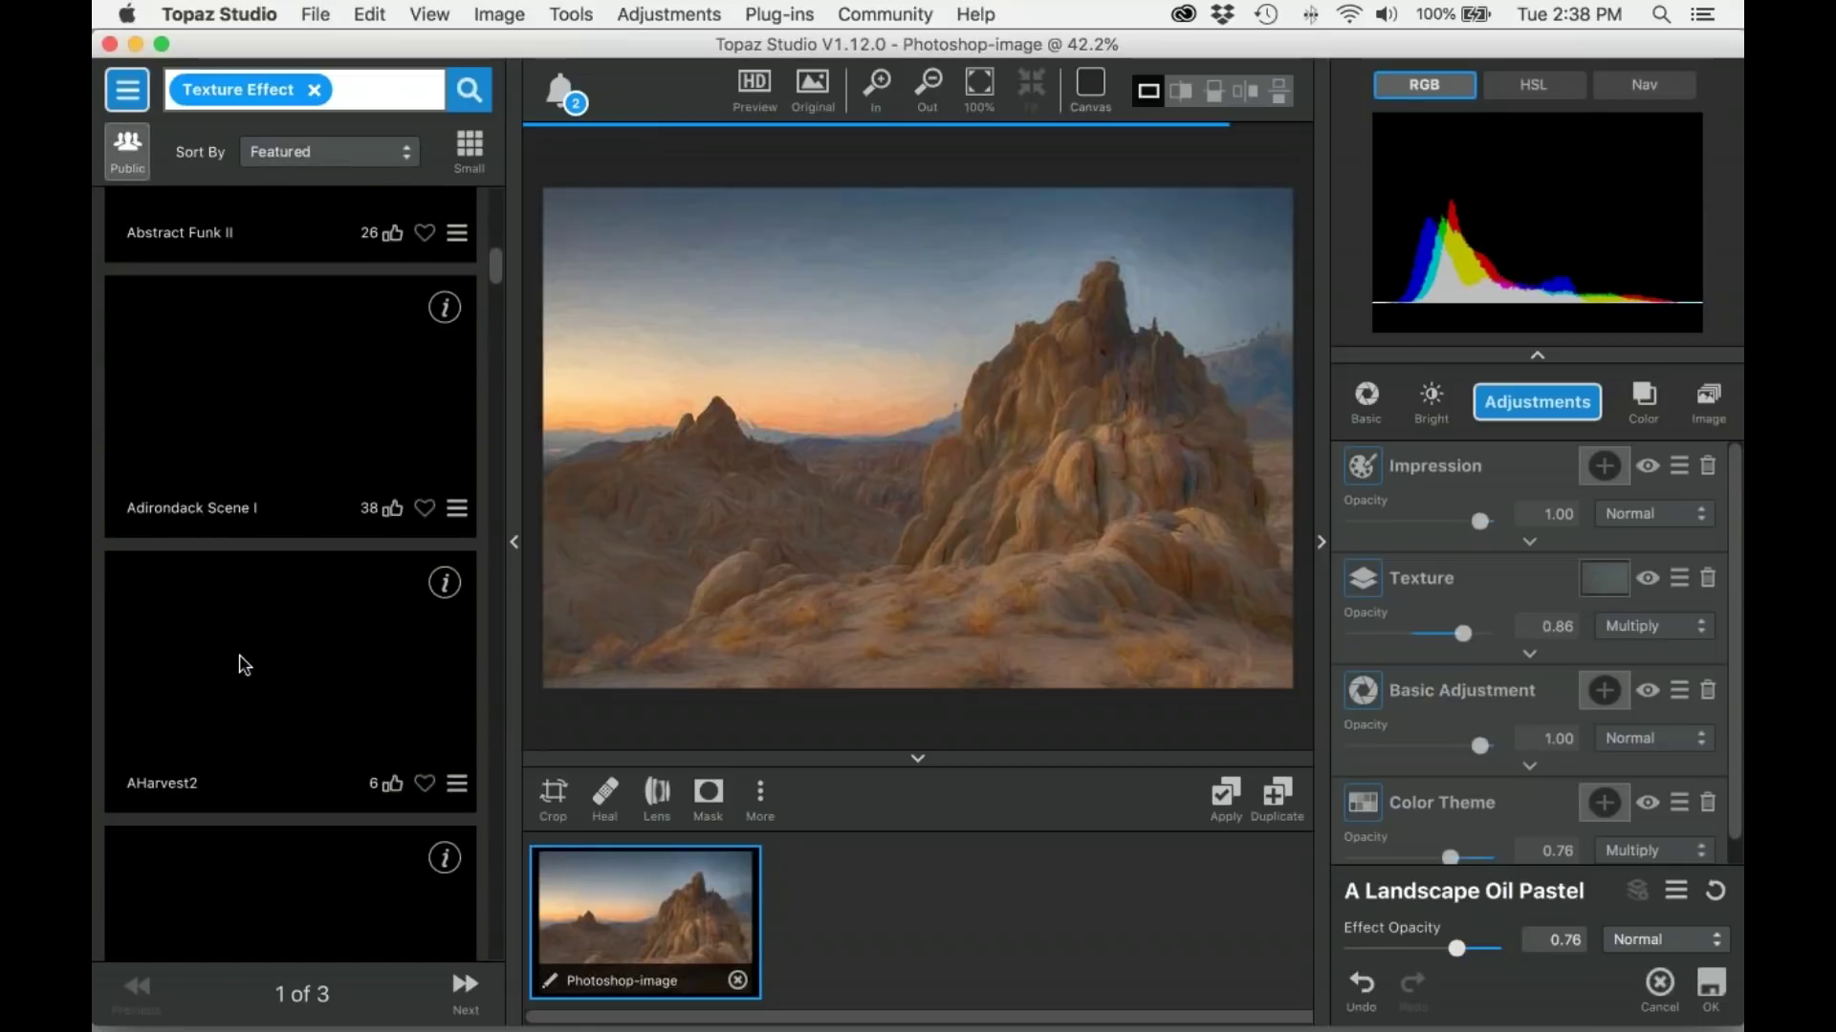
scroll(245, 667, down, 6)
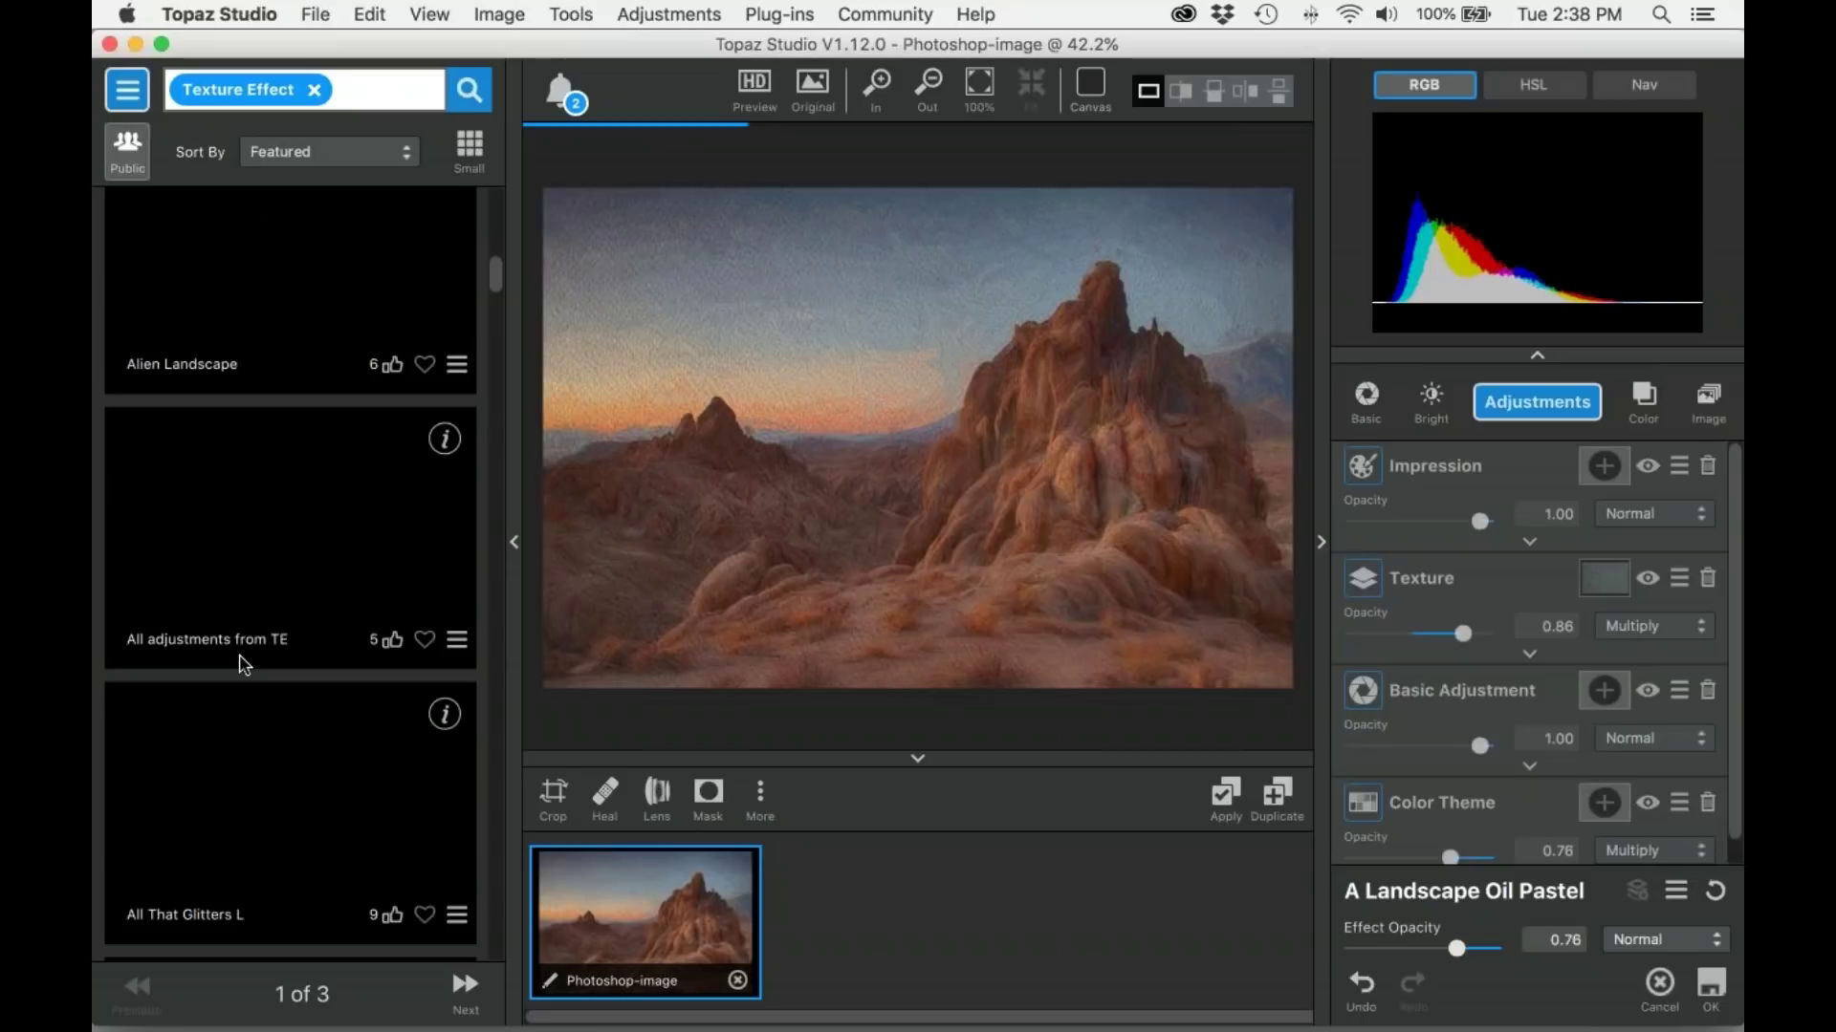
scroll(244, 666, down, 5)
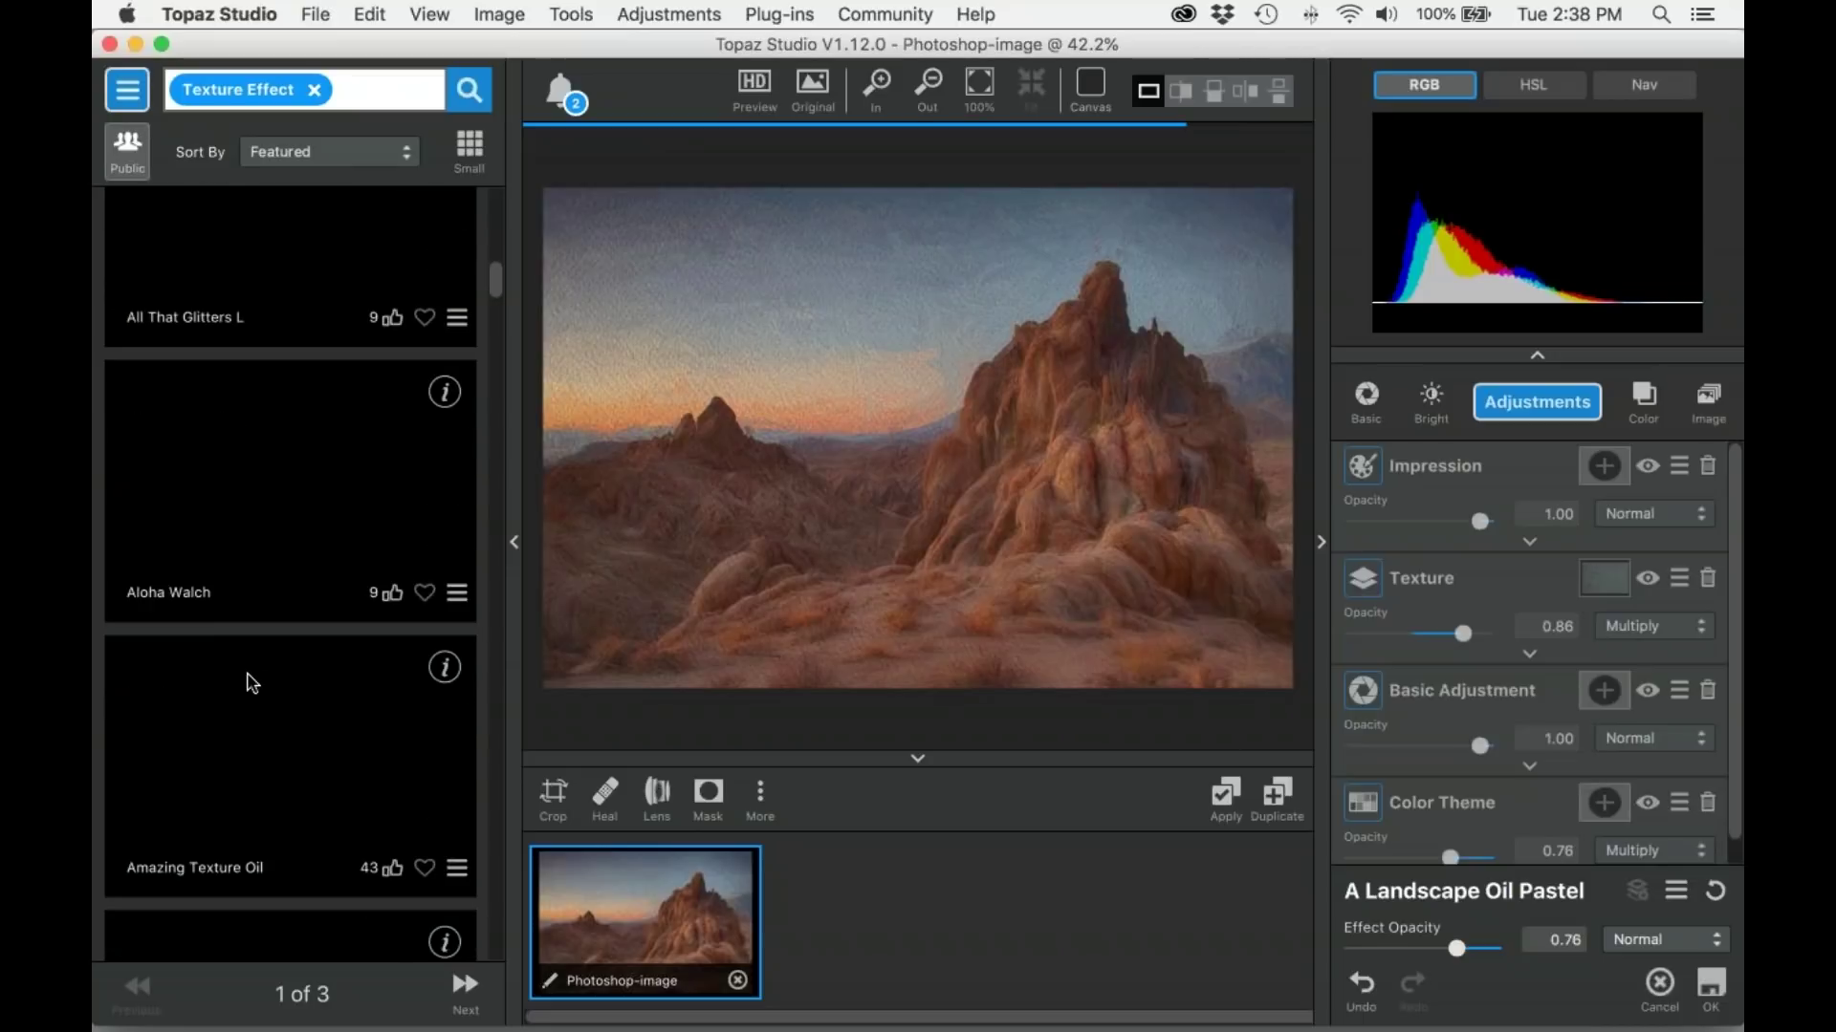
scroll(250, 682, down, 18)
scroll(250, 682, down, 7)
scroll(250, 682, down, 7)
scroll(251, 683, down, 7)
scroll(249, 684, down, 3)
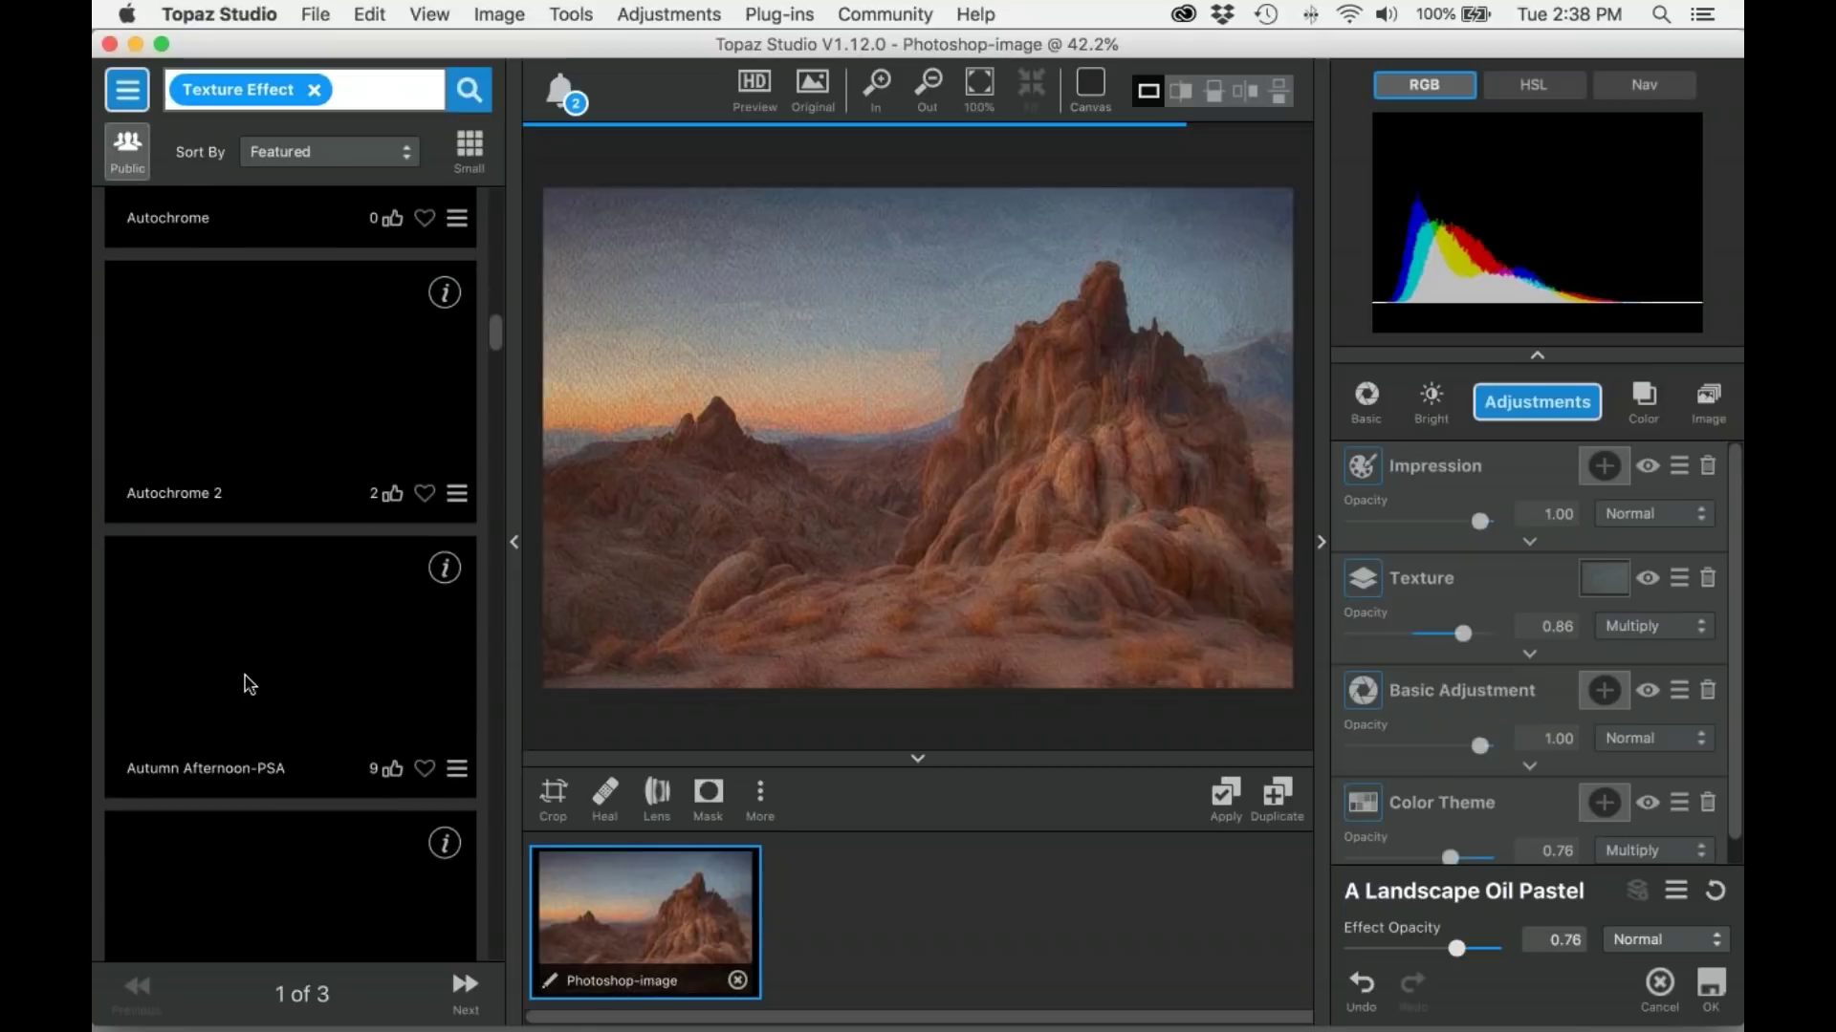
scroll(248, 684, down, 10)
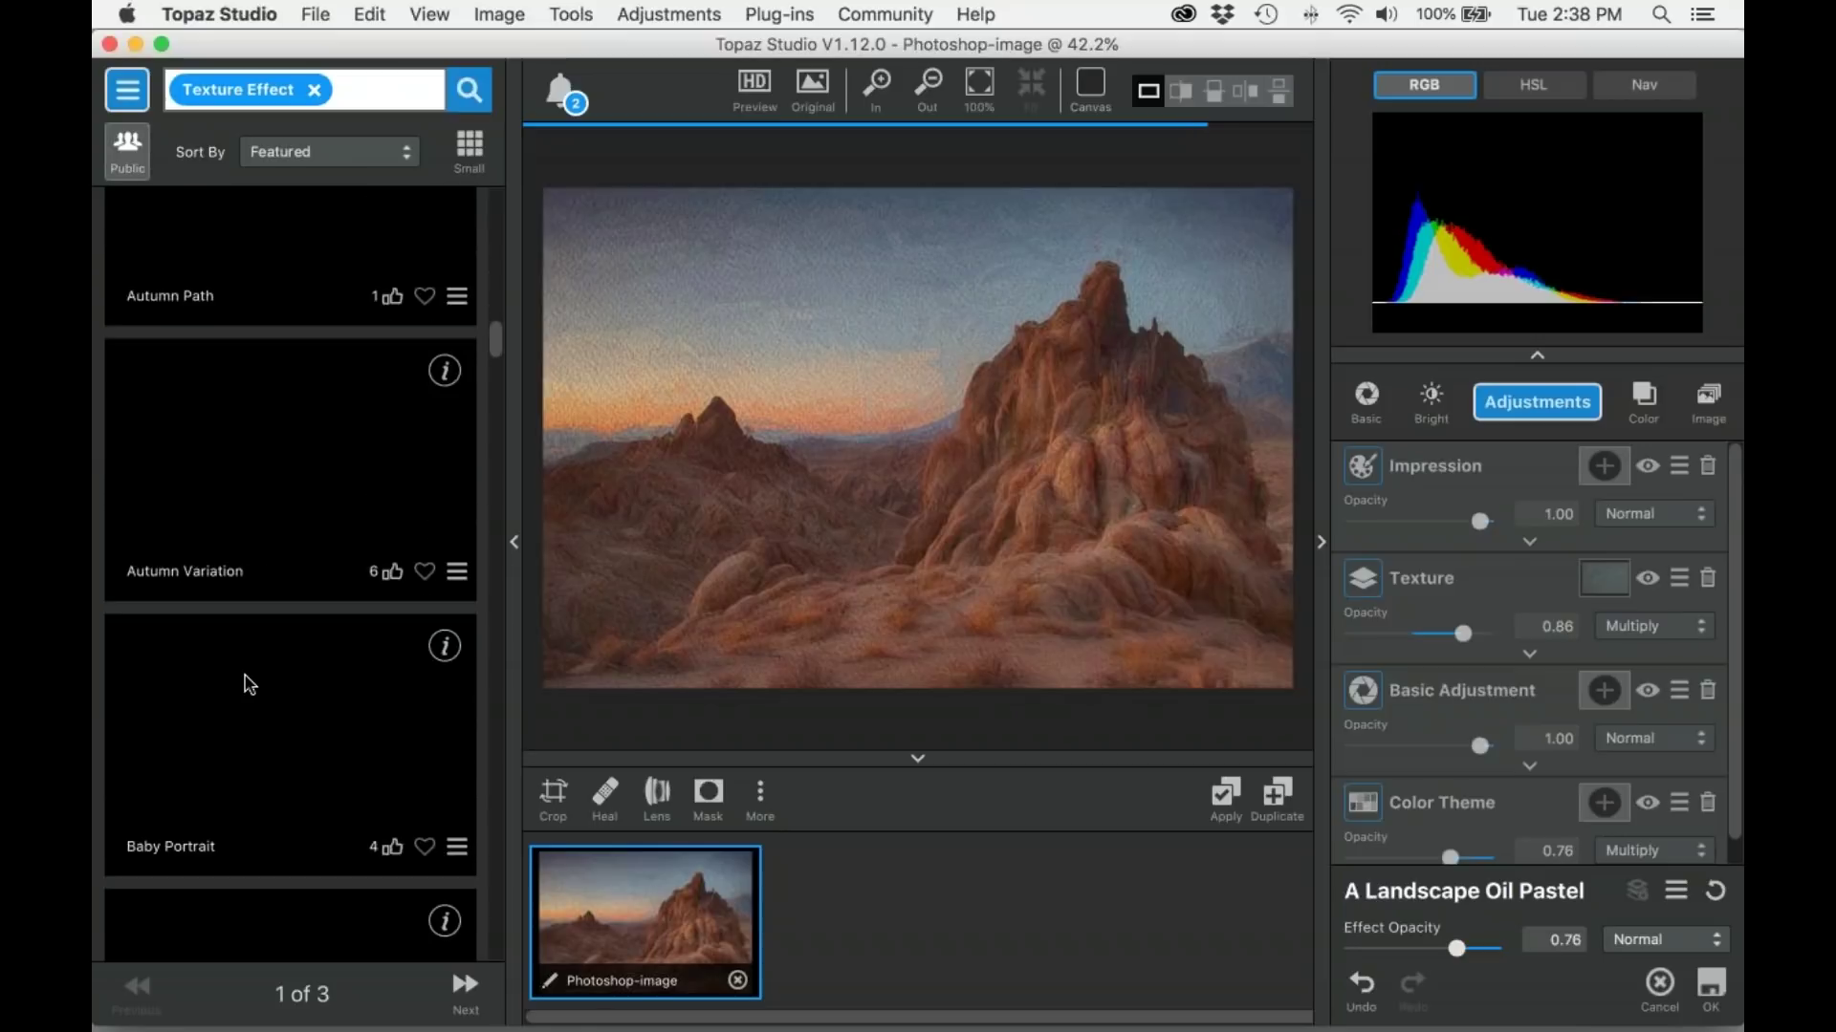
scroll(248, 685, down, 8)
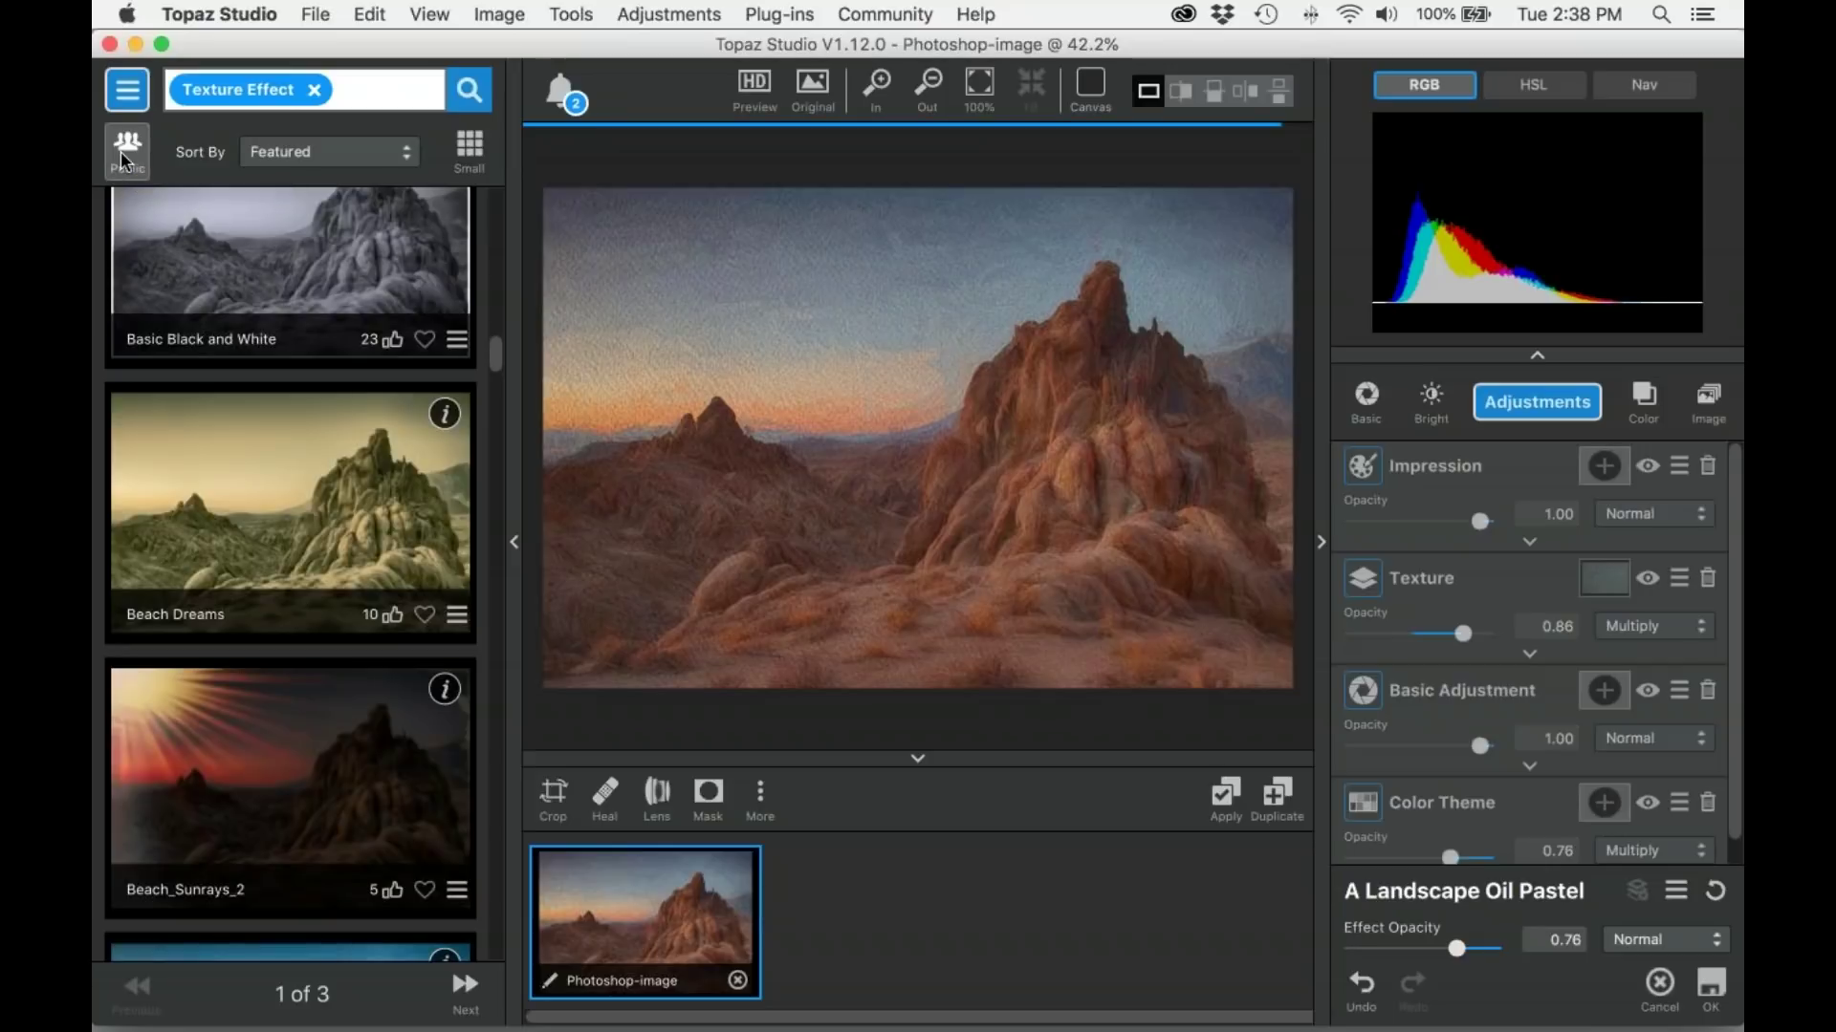
Step: Exclude public presets from the Texture Effect list and render the Sierras photo with the "Breaking Through" preset
click(121, 151)
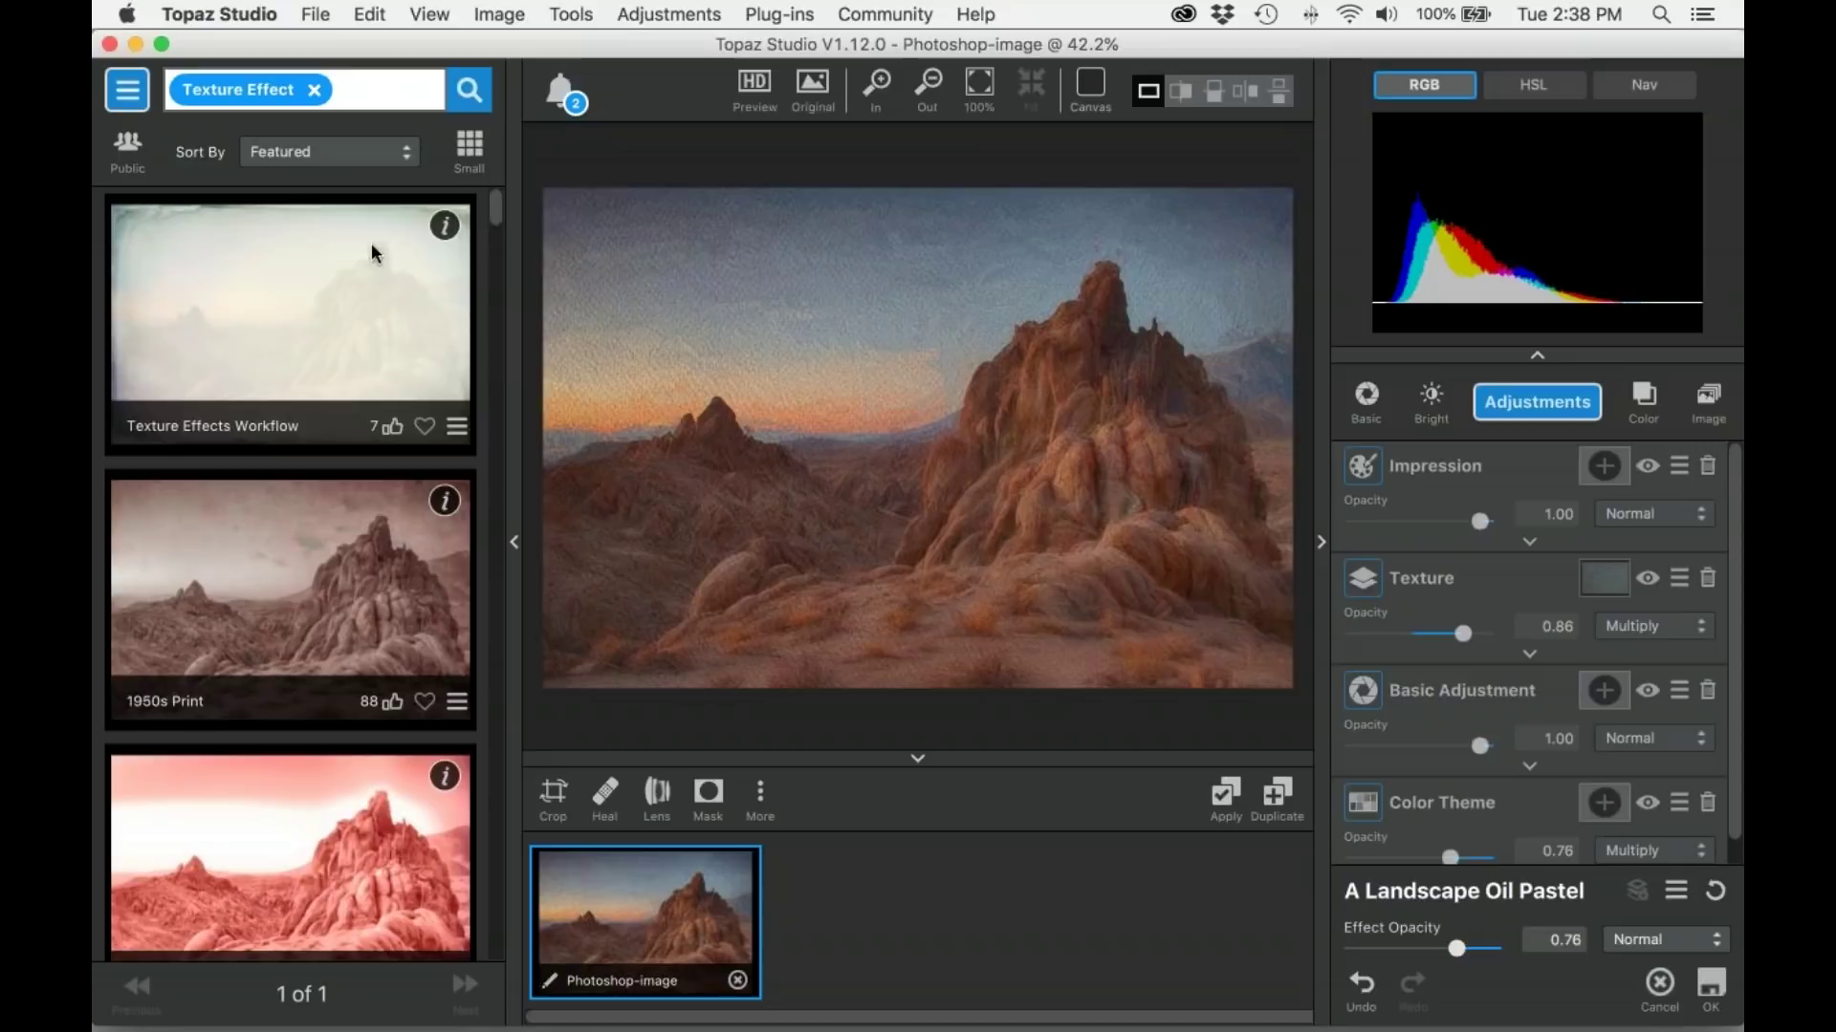
scroll(490, 229, down, 10)
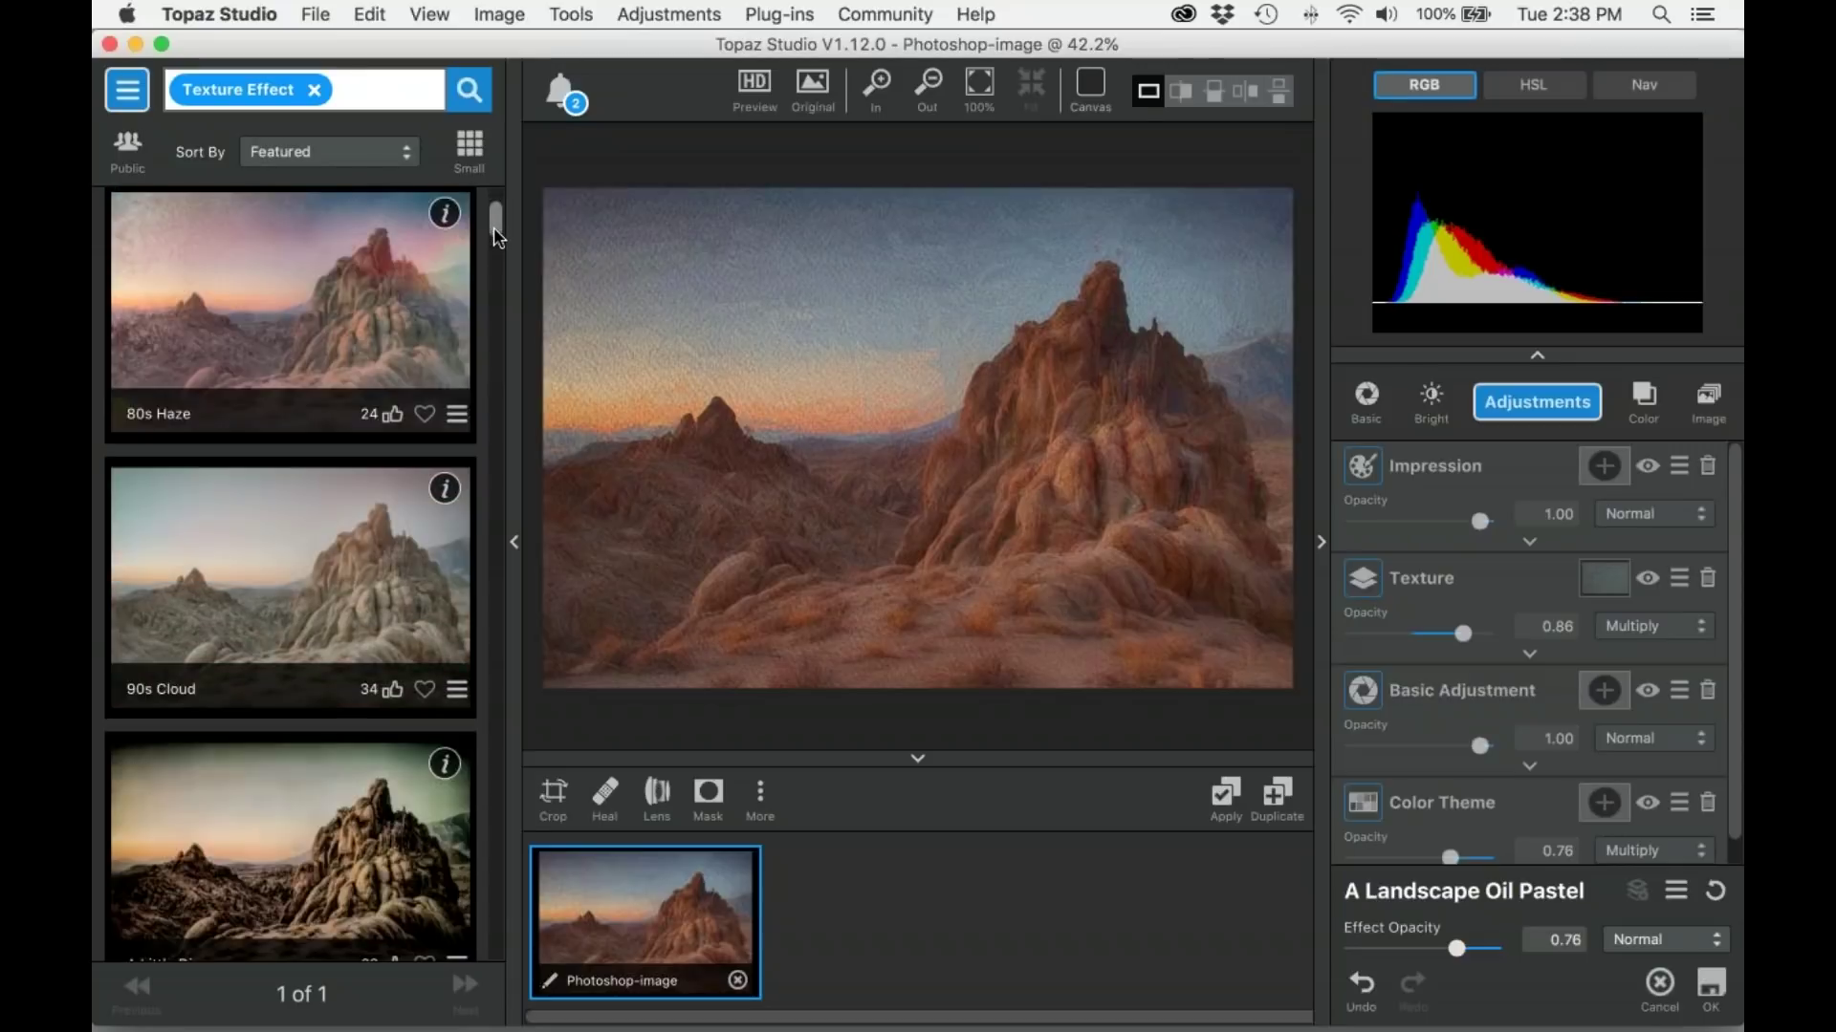
scroll(489, 316, down, 5)
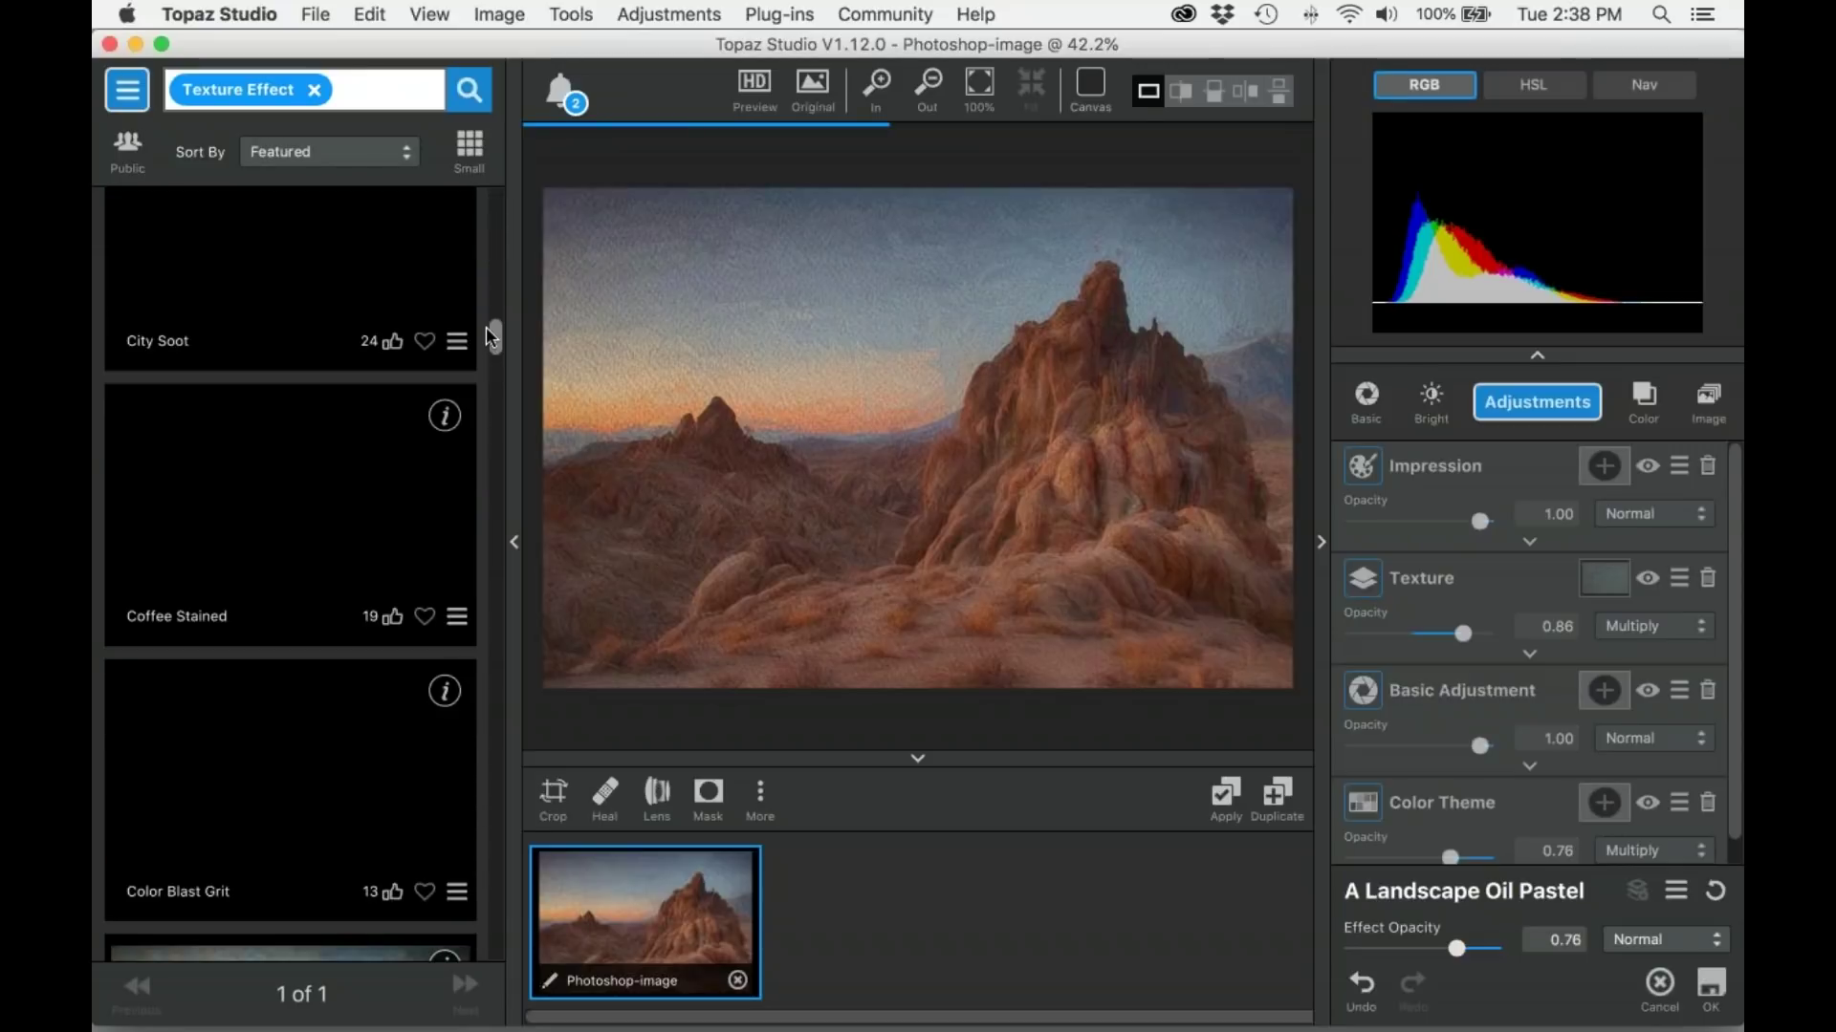
scroll(485, 325, up, 5)
scroll(489, 321, up, 2)
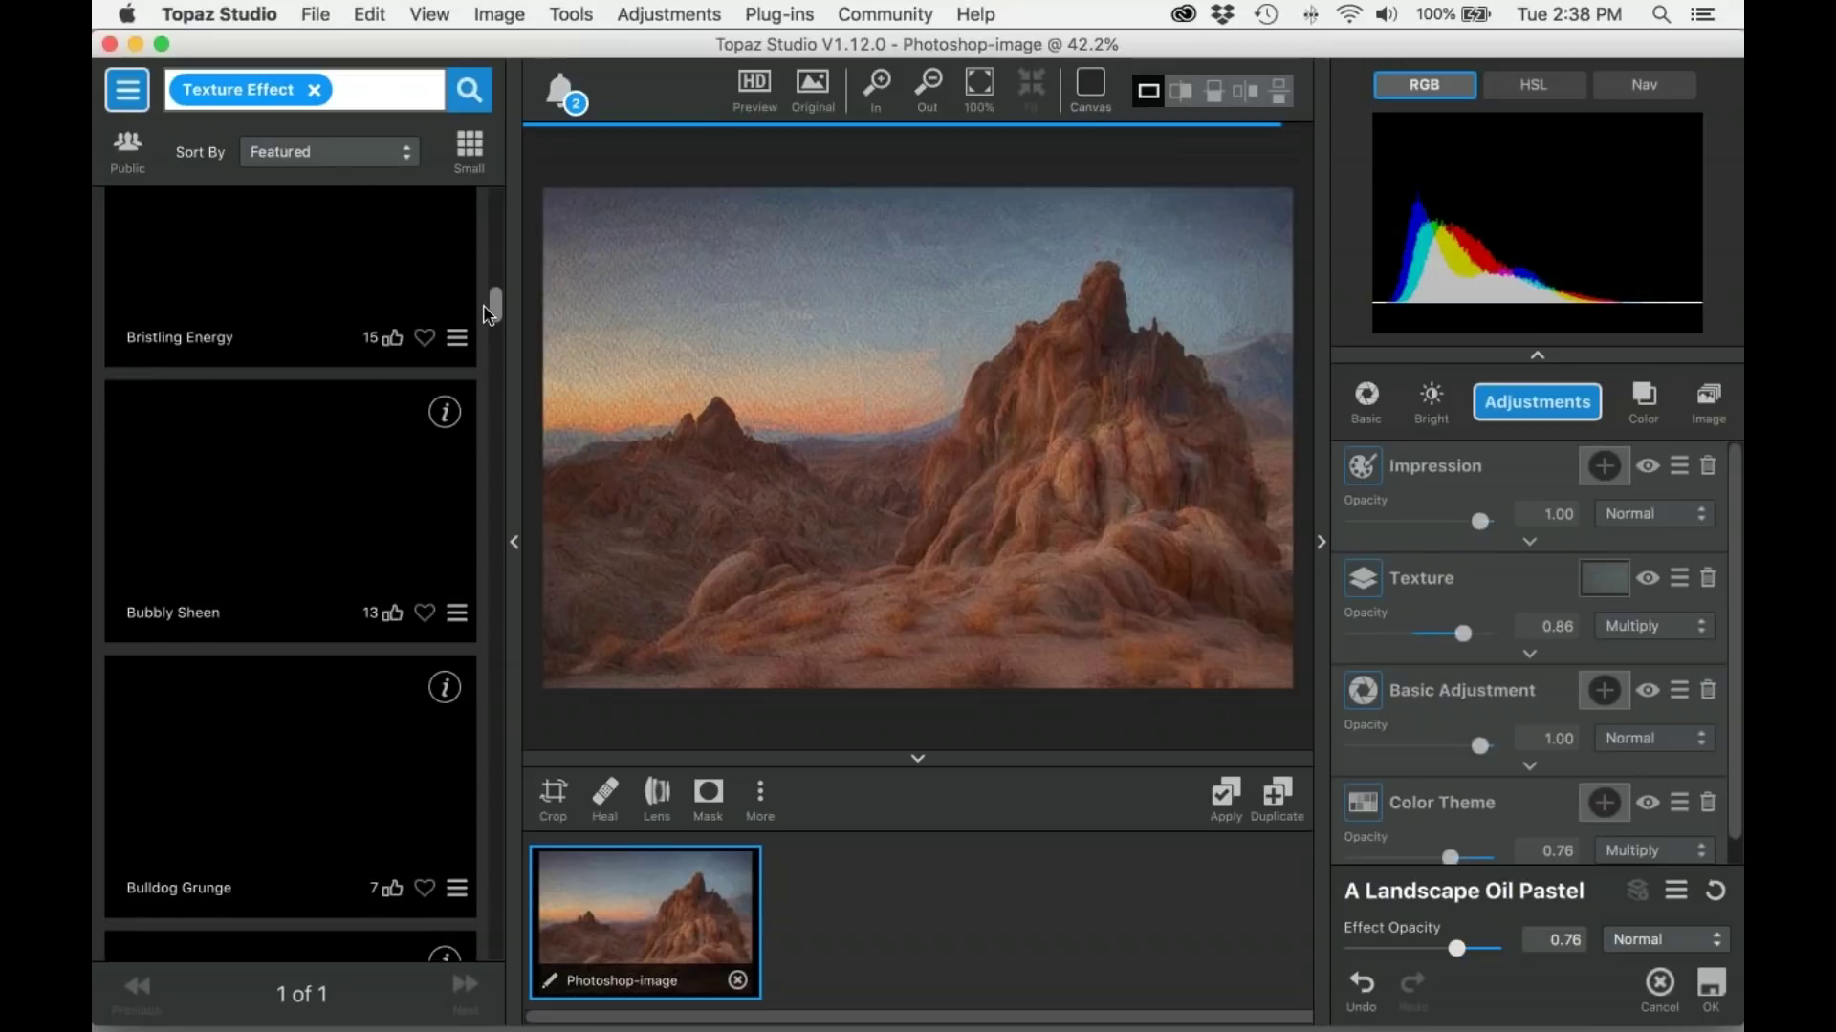
scroll(488, 313, up, 1)
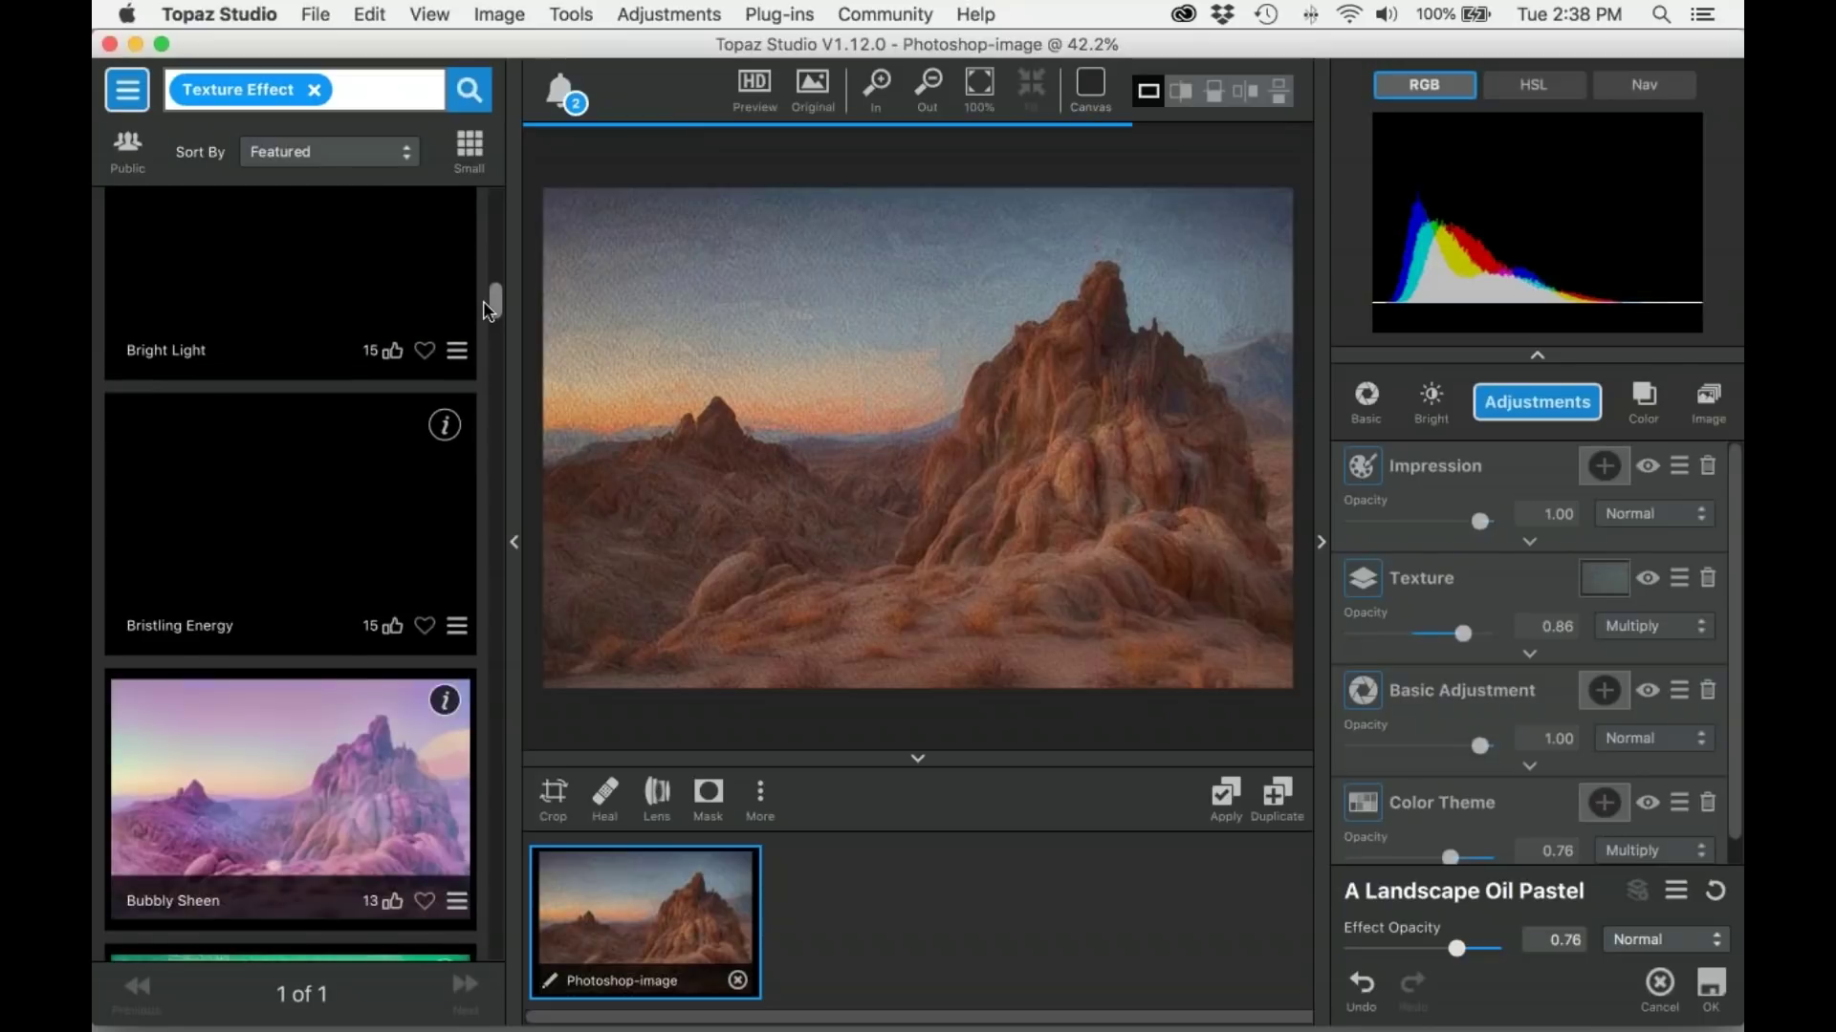
scroll(488, 310, up, 1)
scroll(484, 306, up, 3)
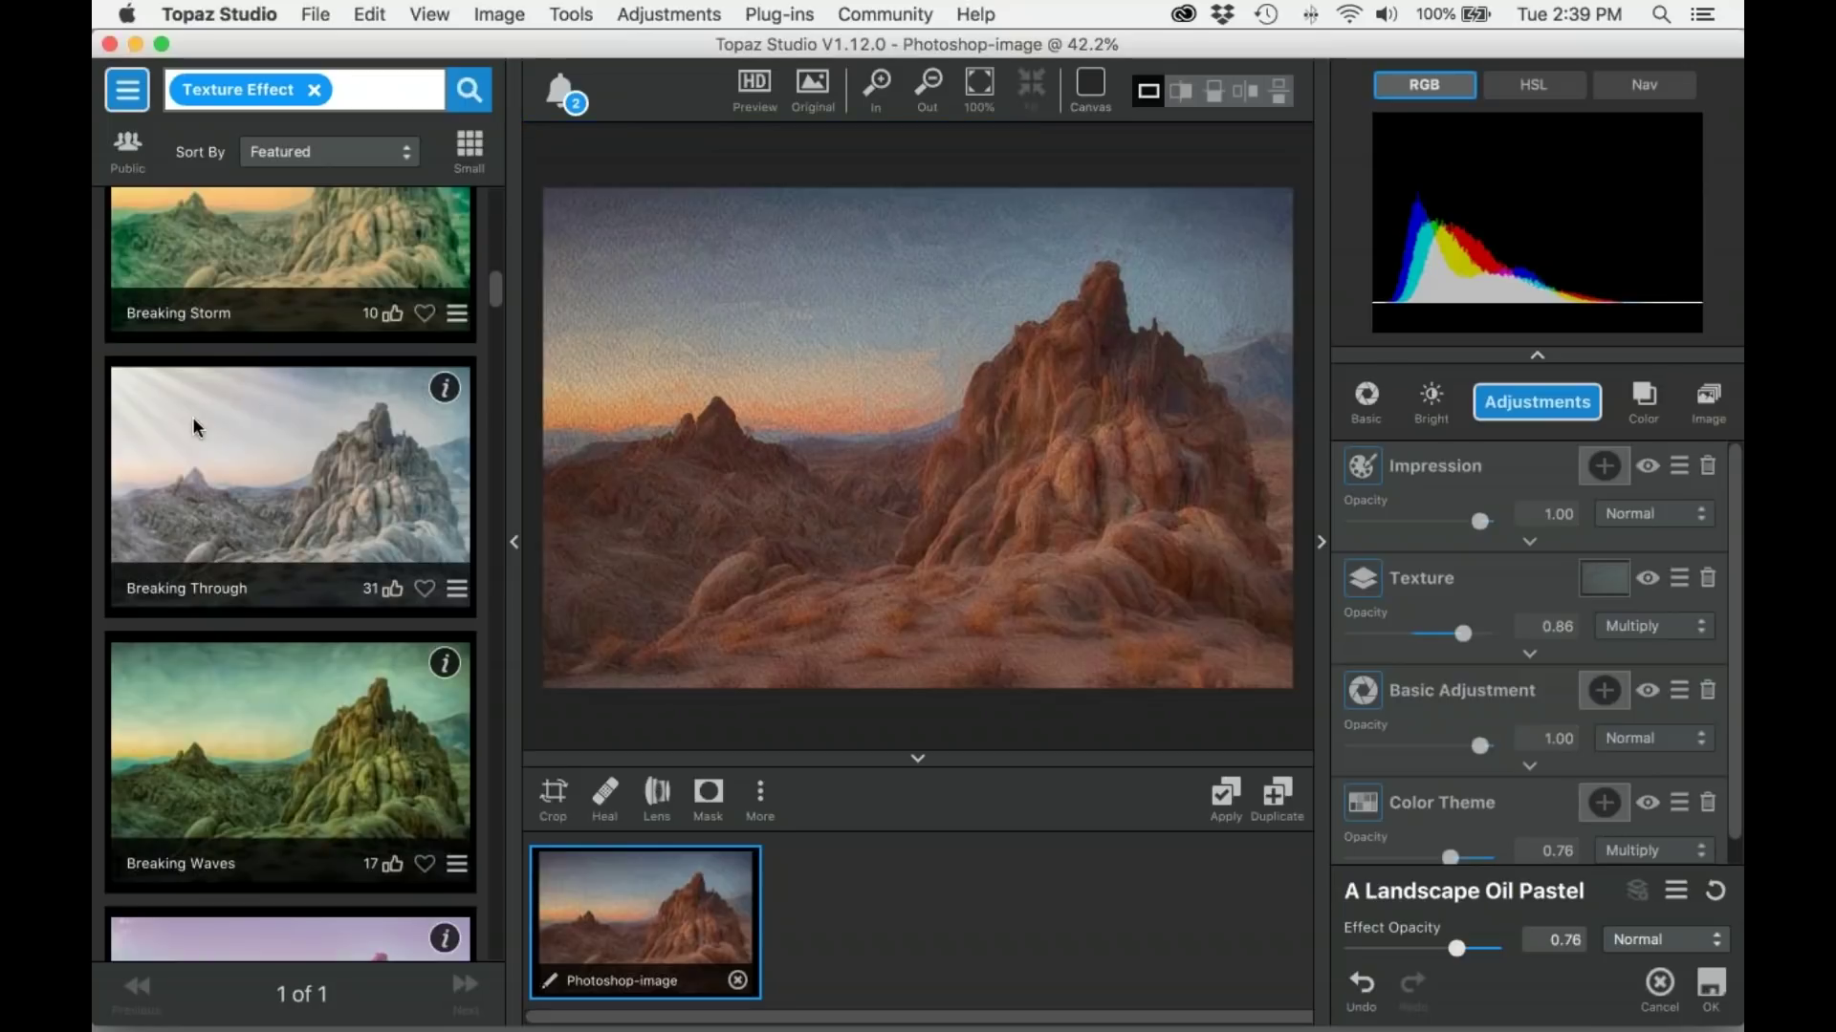
click(192, 426)
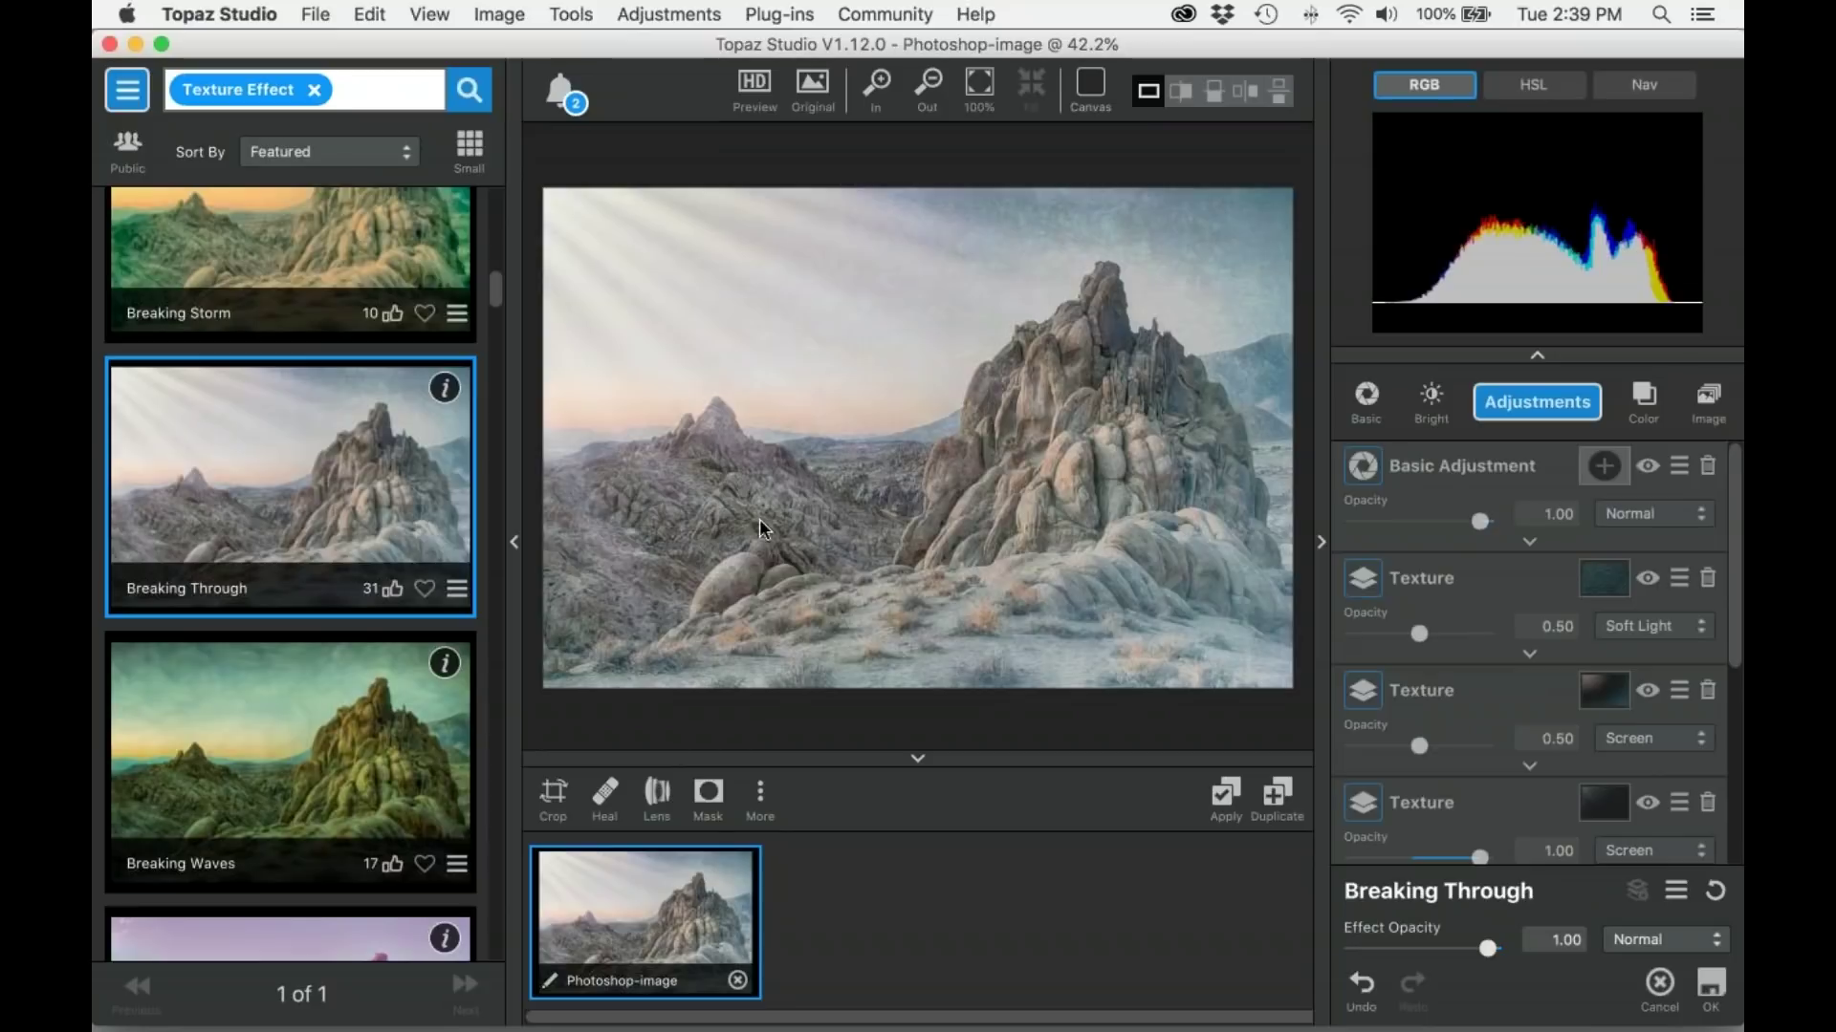
click(1710, 992)
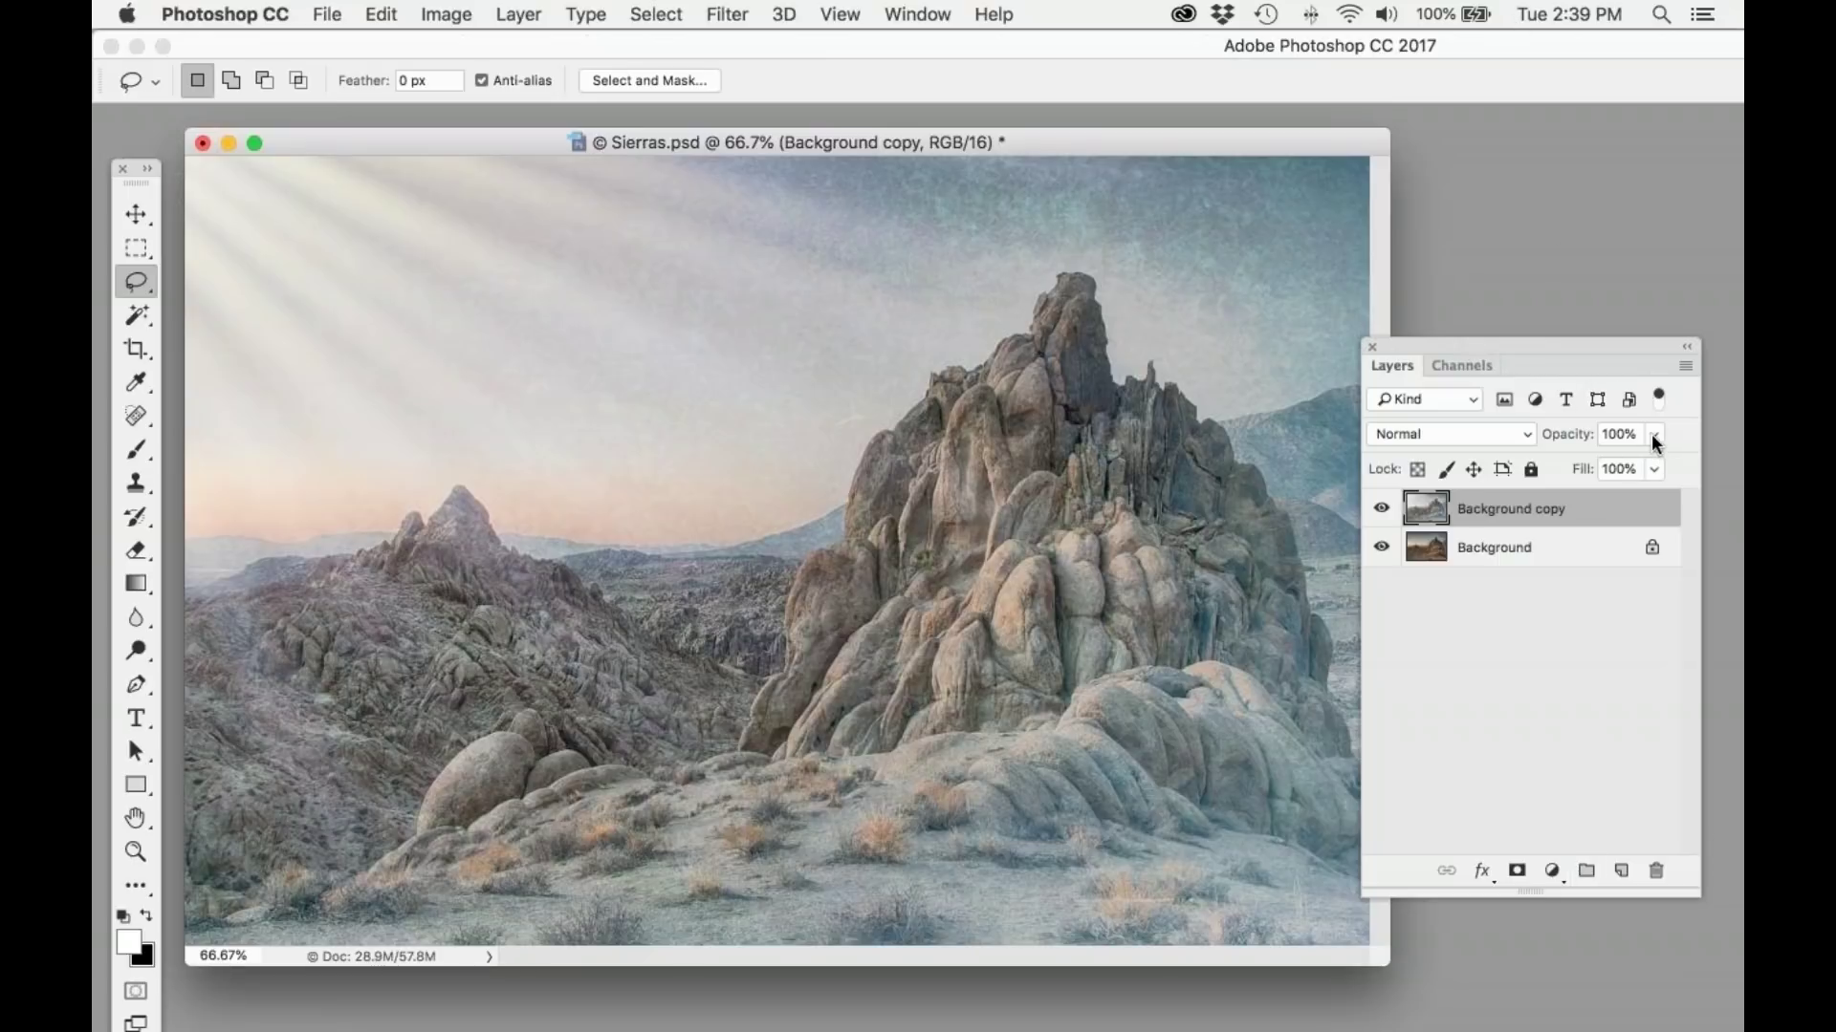
Step: Reduce the Background copy layer's opacity to 50% and toggle its visibility to compare the effect with the original
drag(1652, 436, 1593, 462)
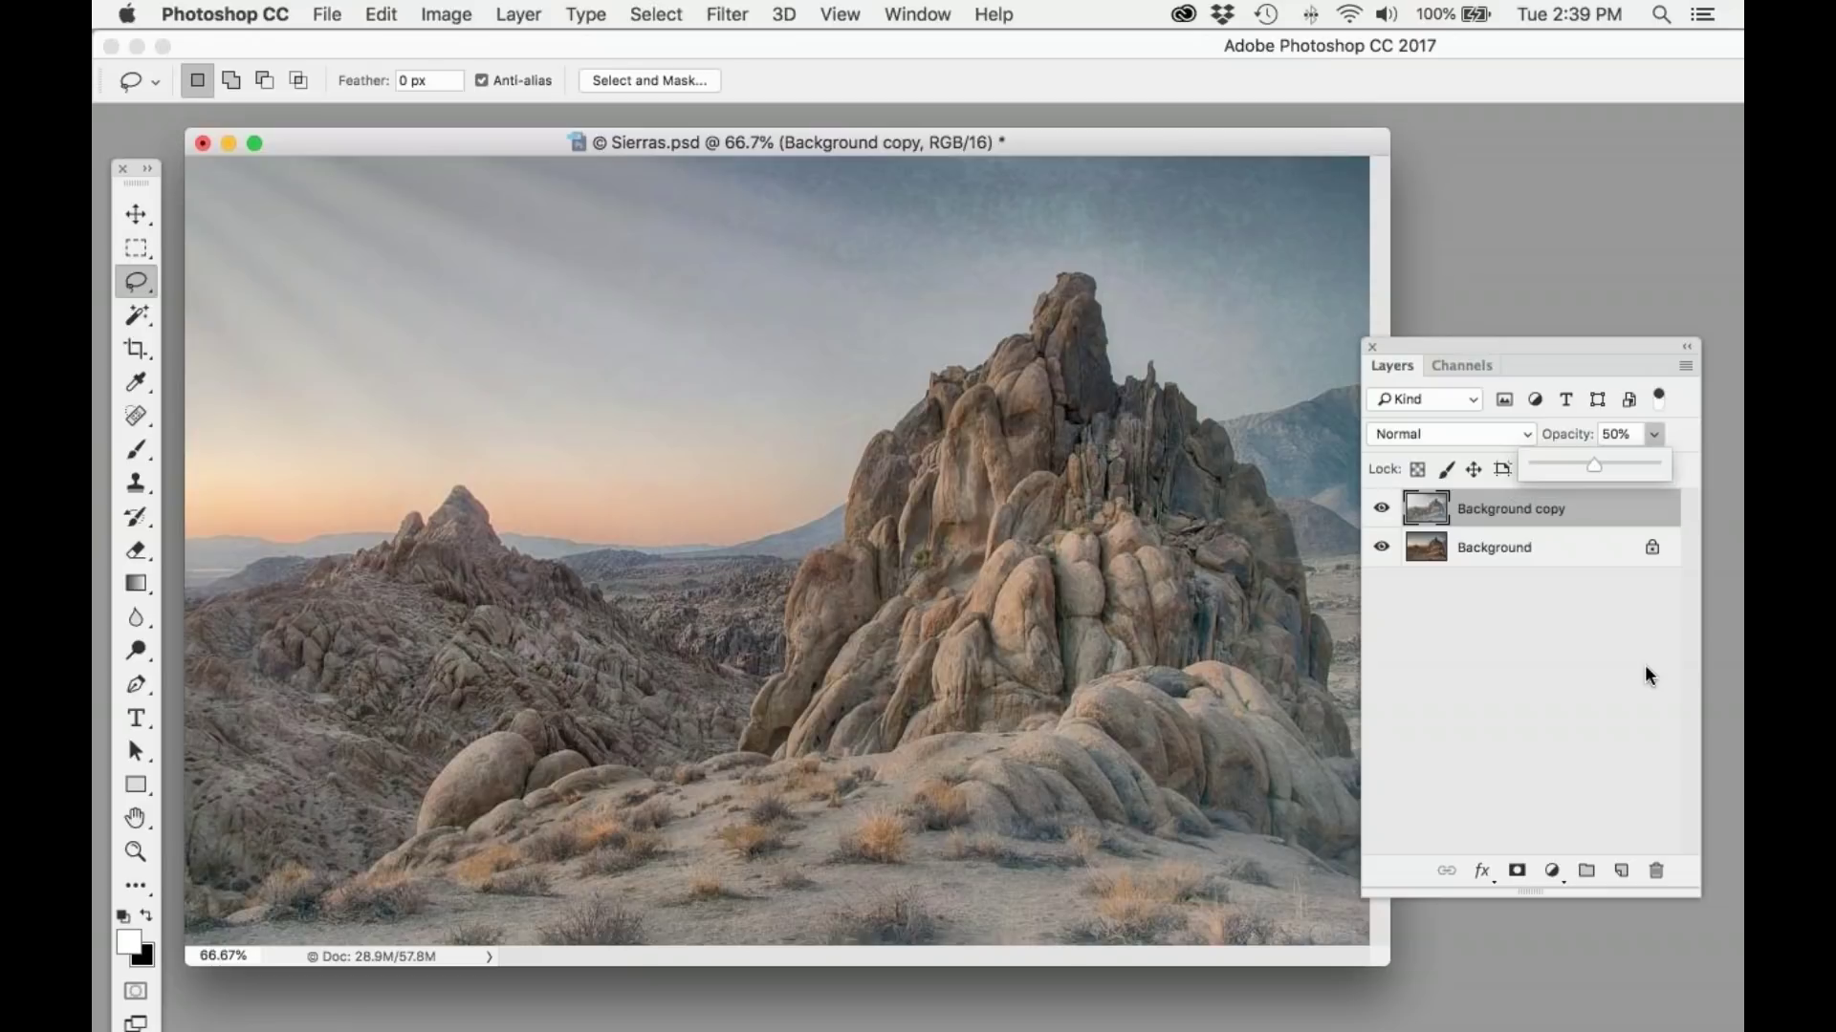
click(1383, 507)
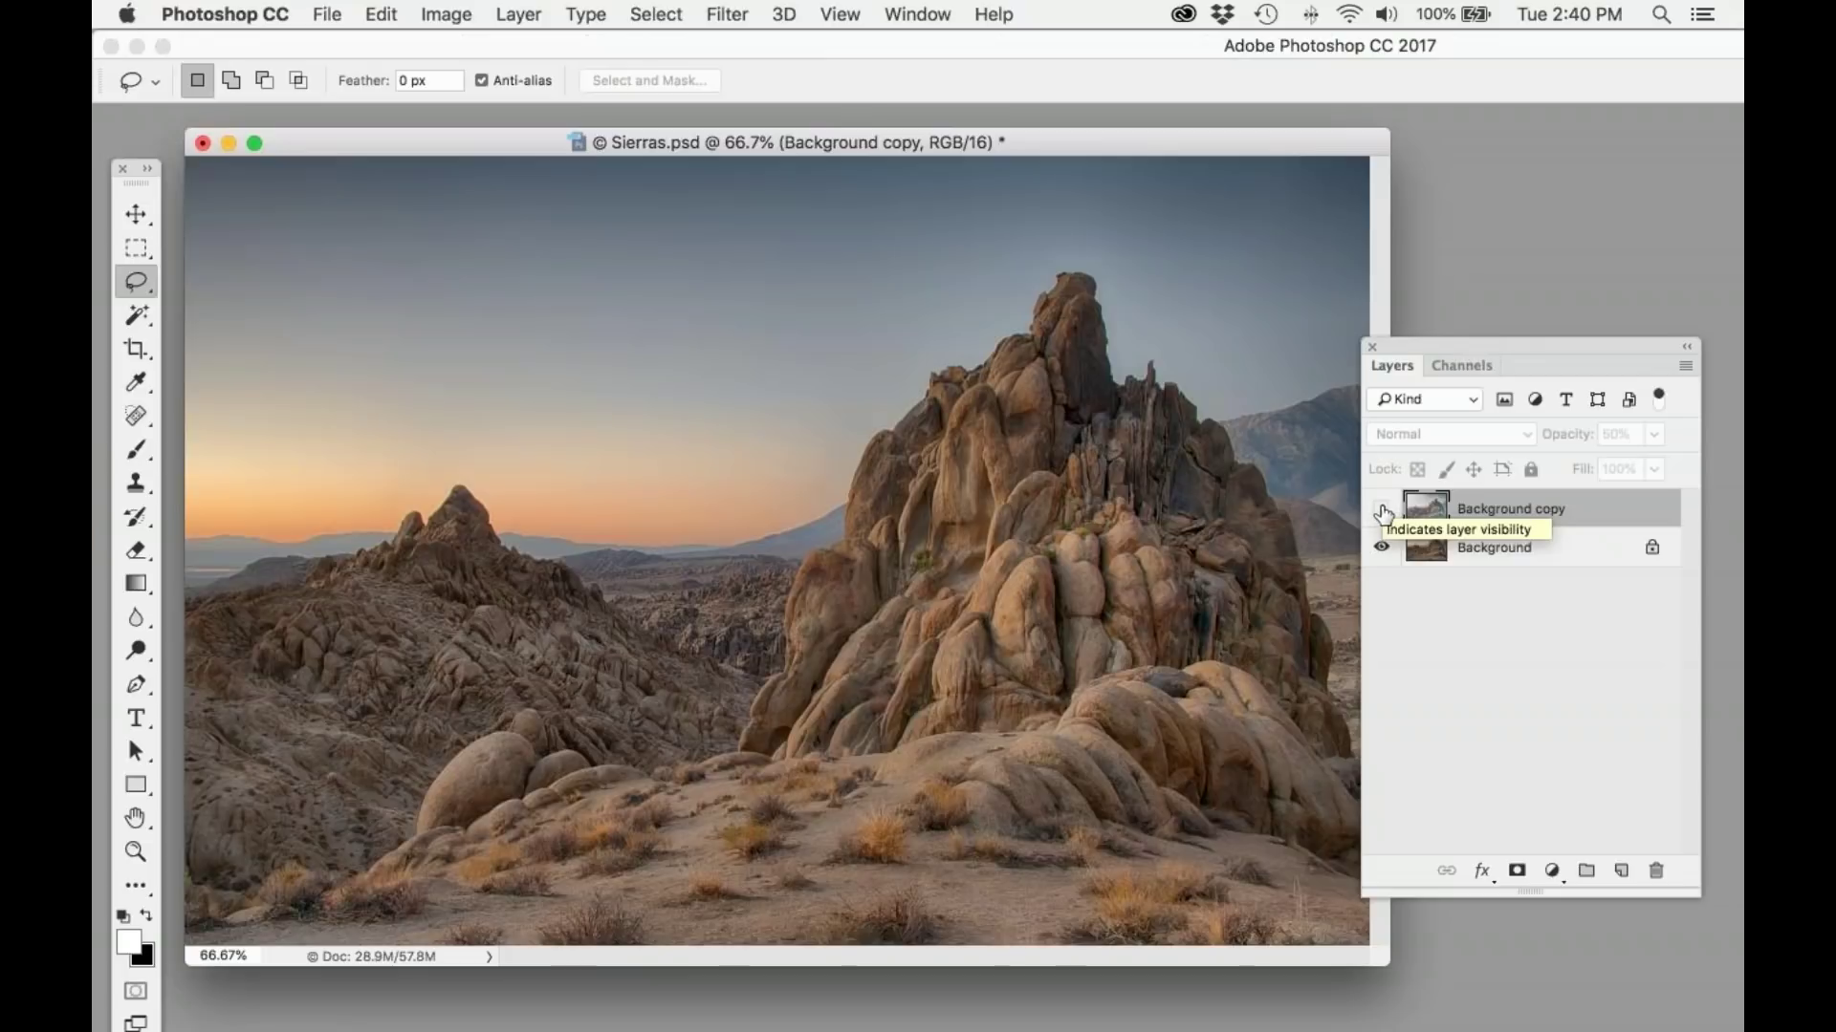
click(1383, 509)
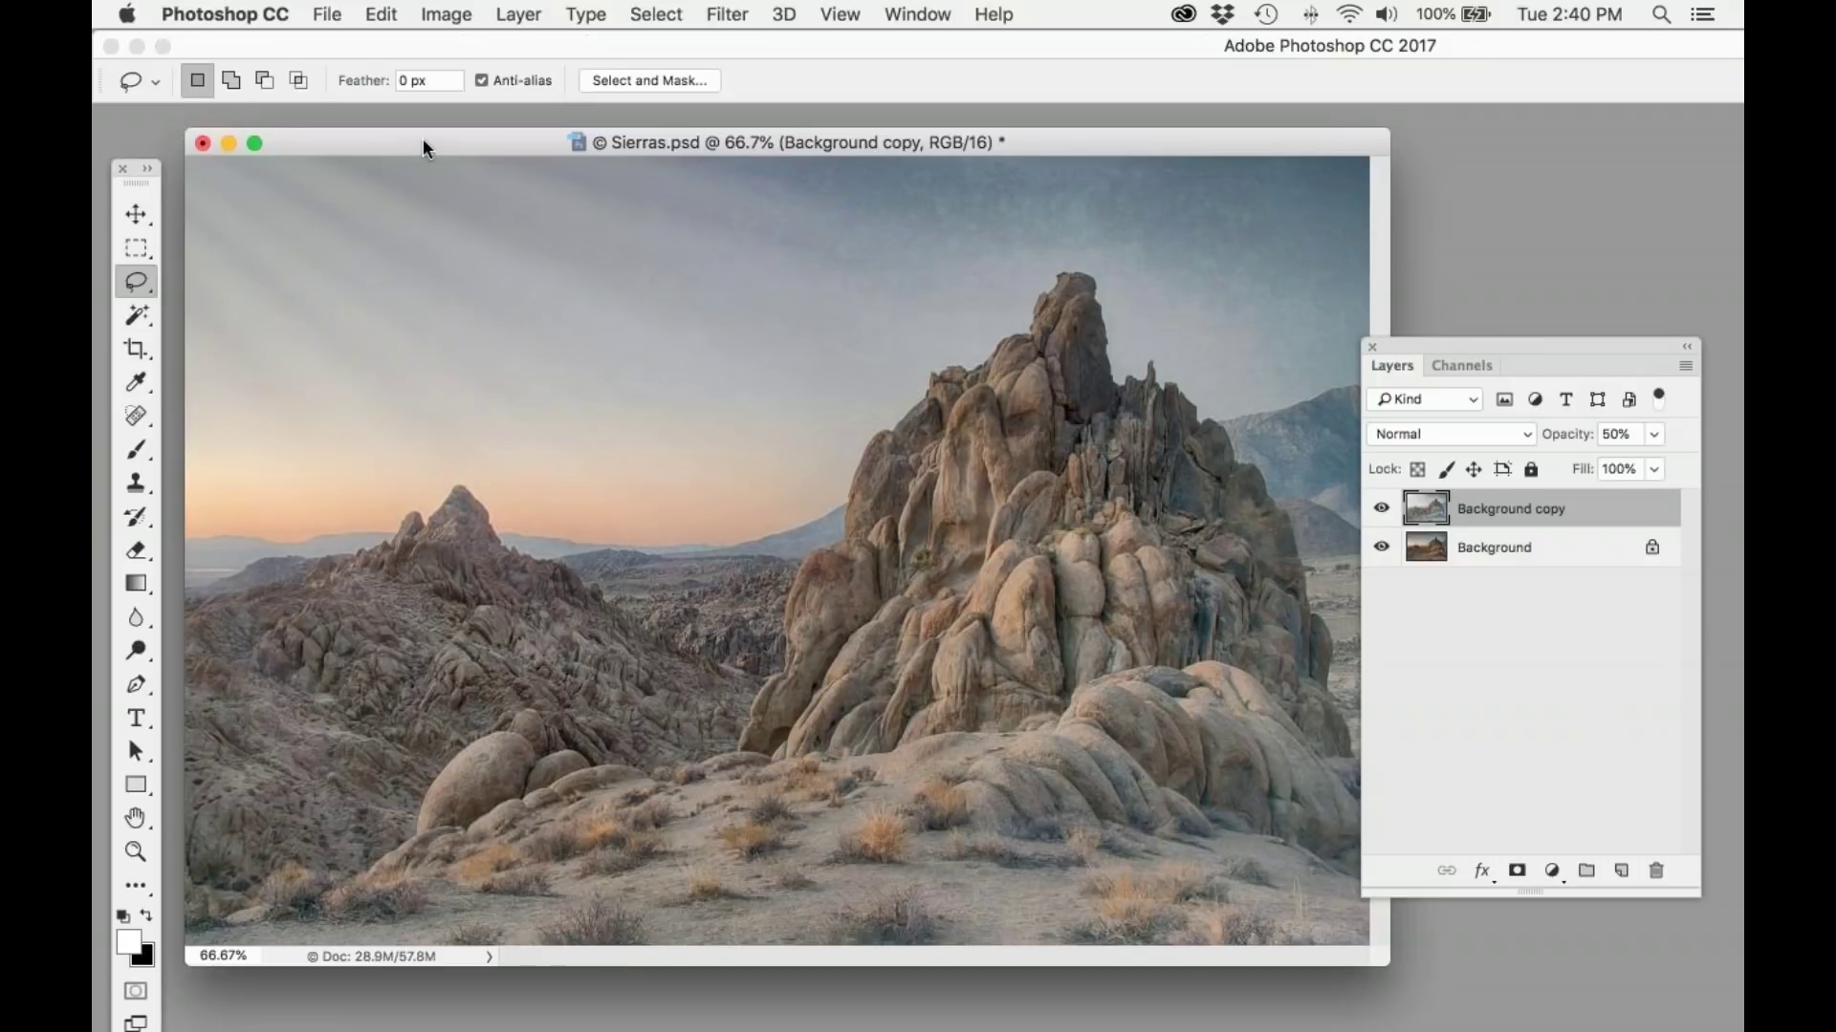
Step: Close the Sierras.psd document
drag(423, 140, 445, 141)
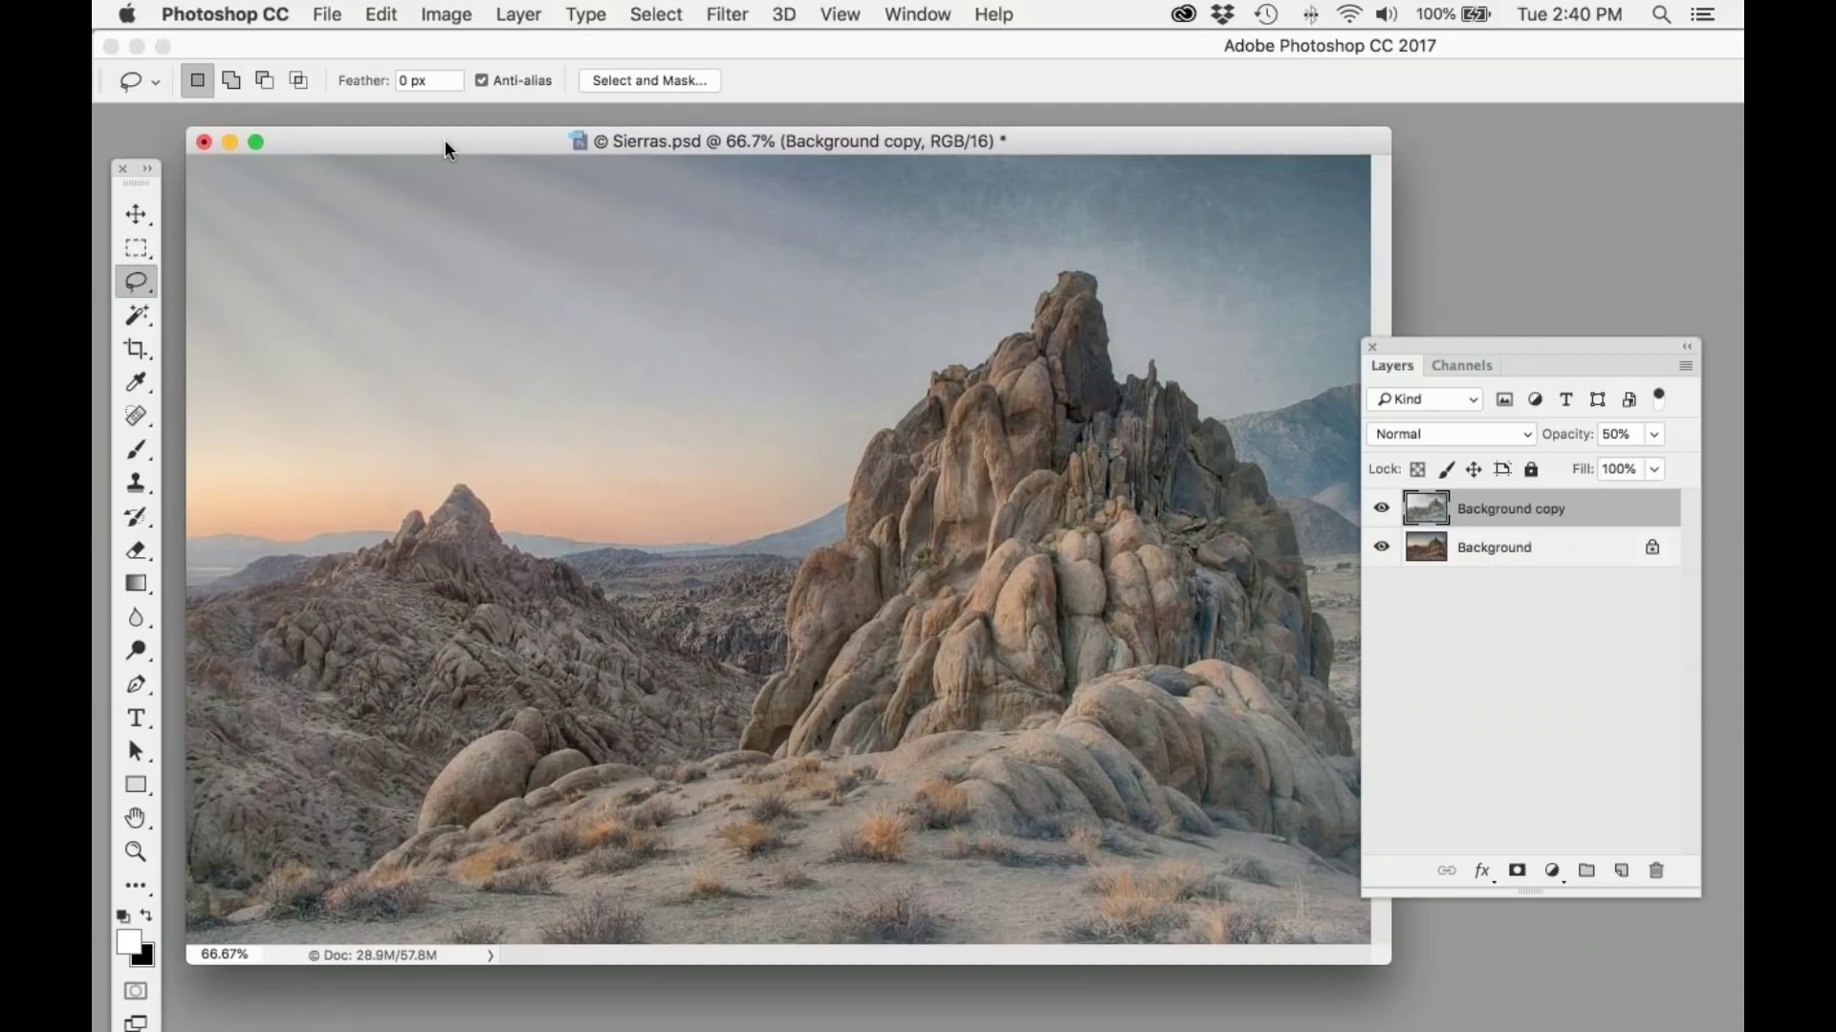
key(super+w)
click(869, 383)
Step: Switch to Finder and launch Topaz A.I. Gigapixel from its folder in Applications
mouse_move(507, 1029)
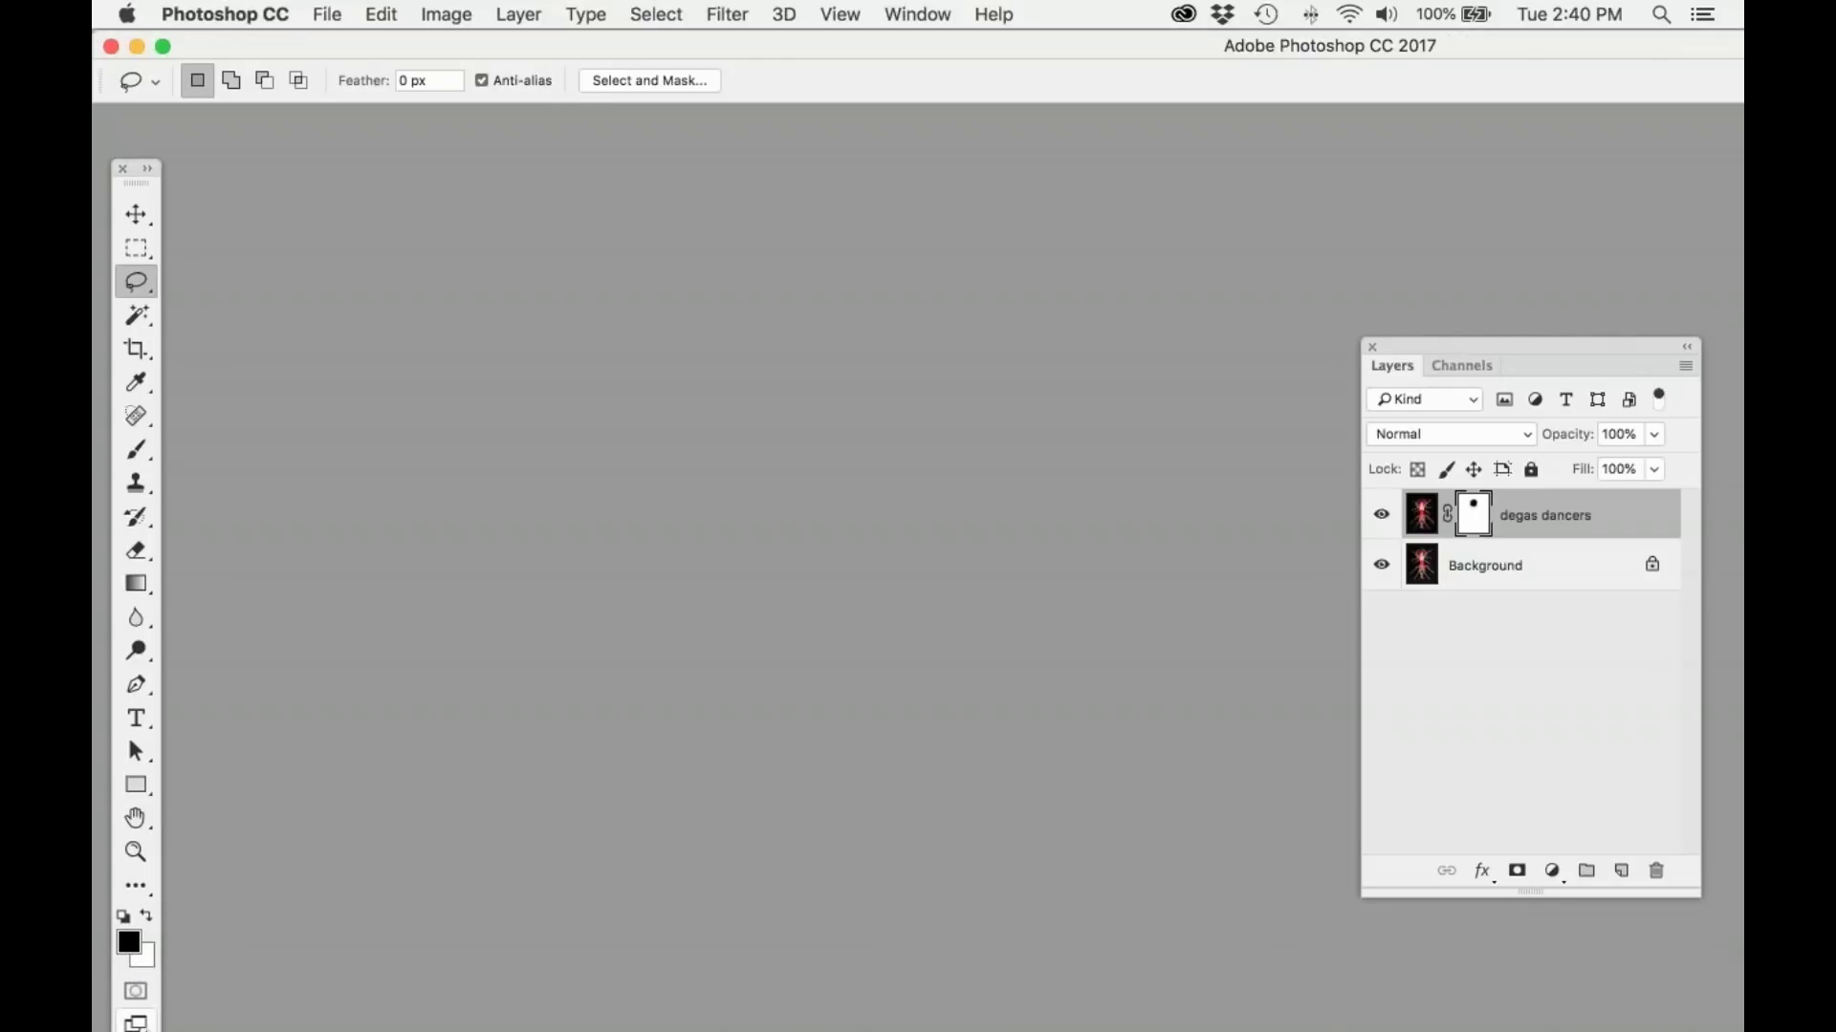
click(160, 1003)
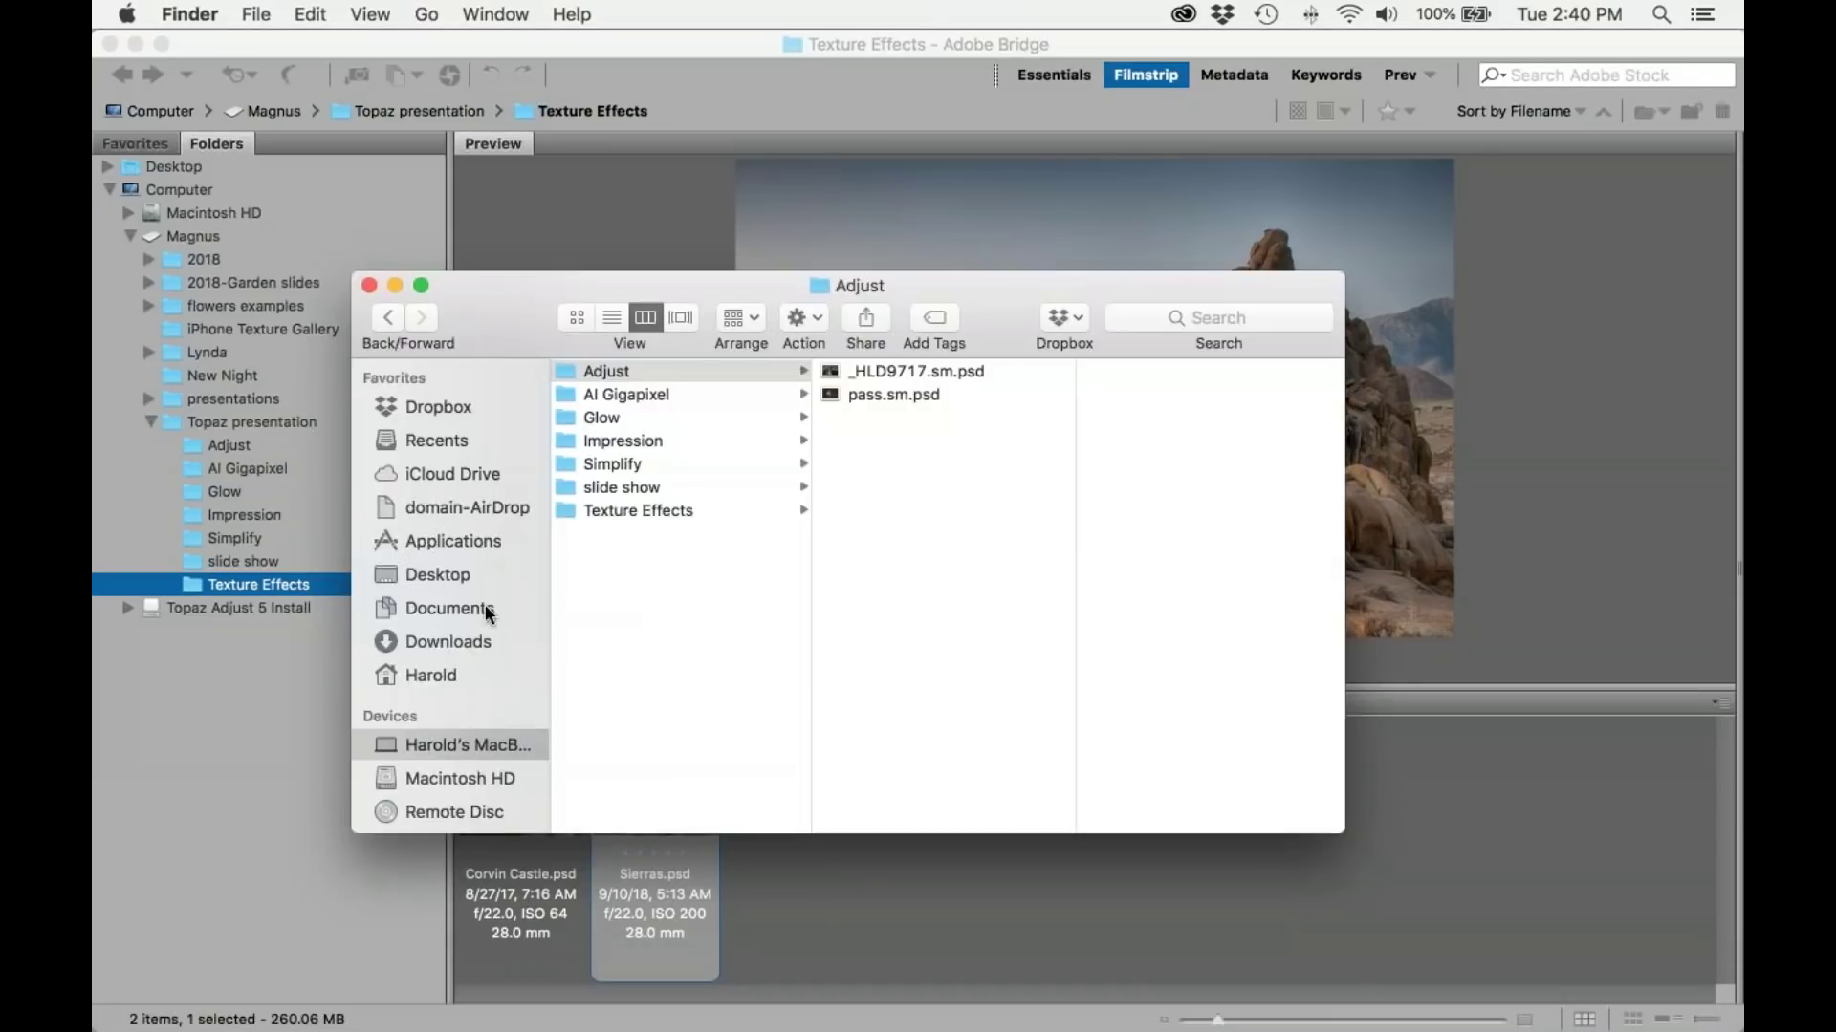
click(473, 547)
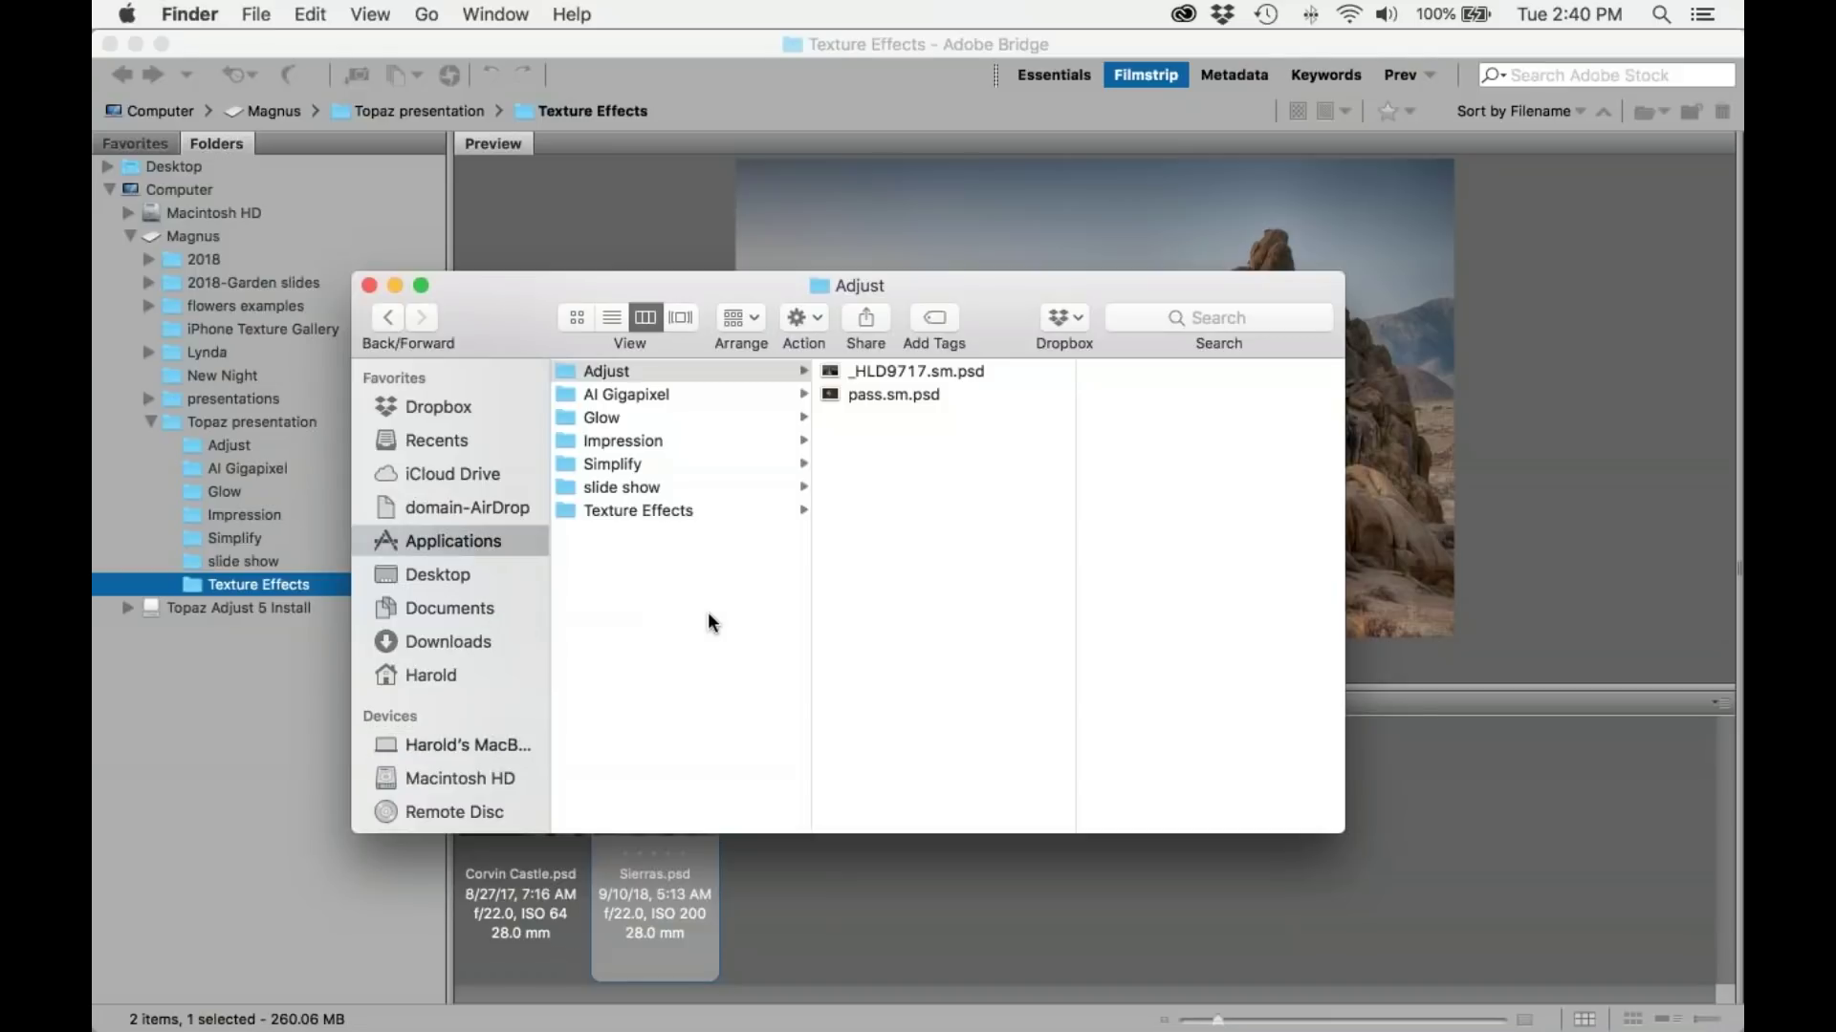
scroll(726, 627, down, 10)
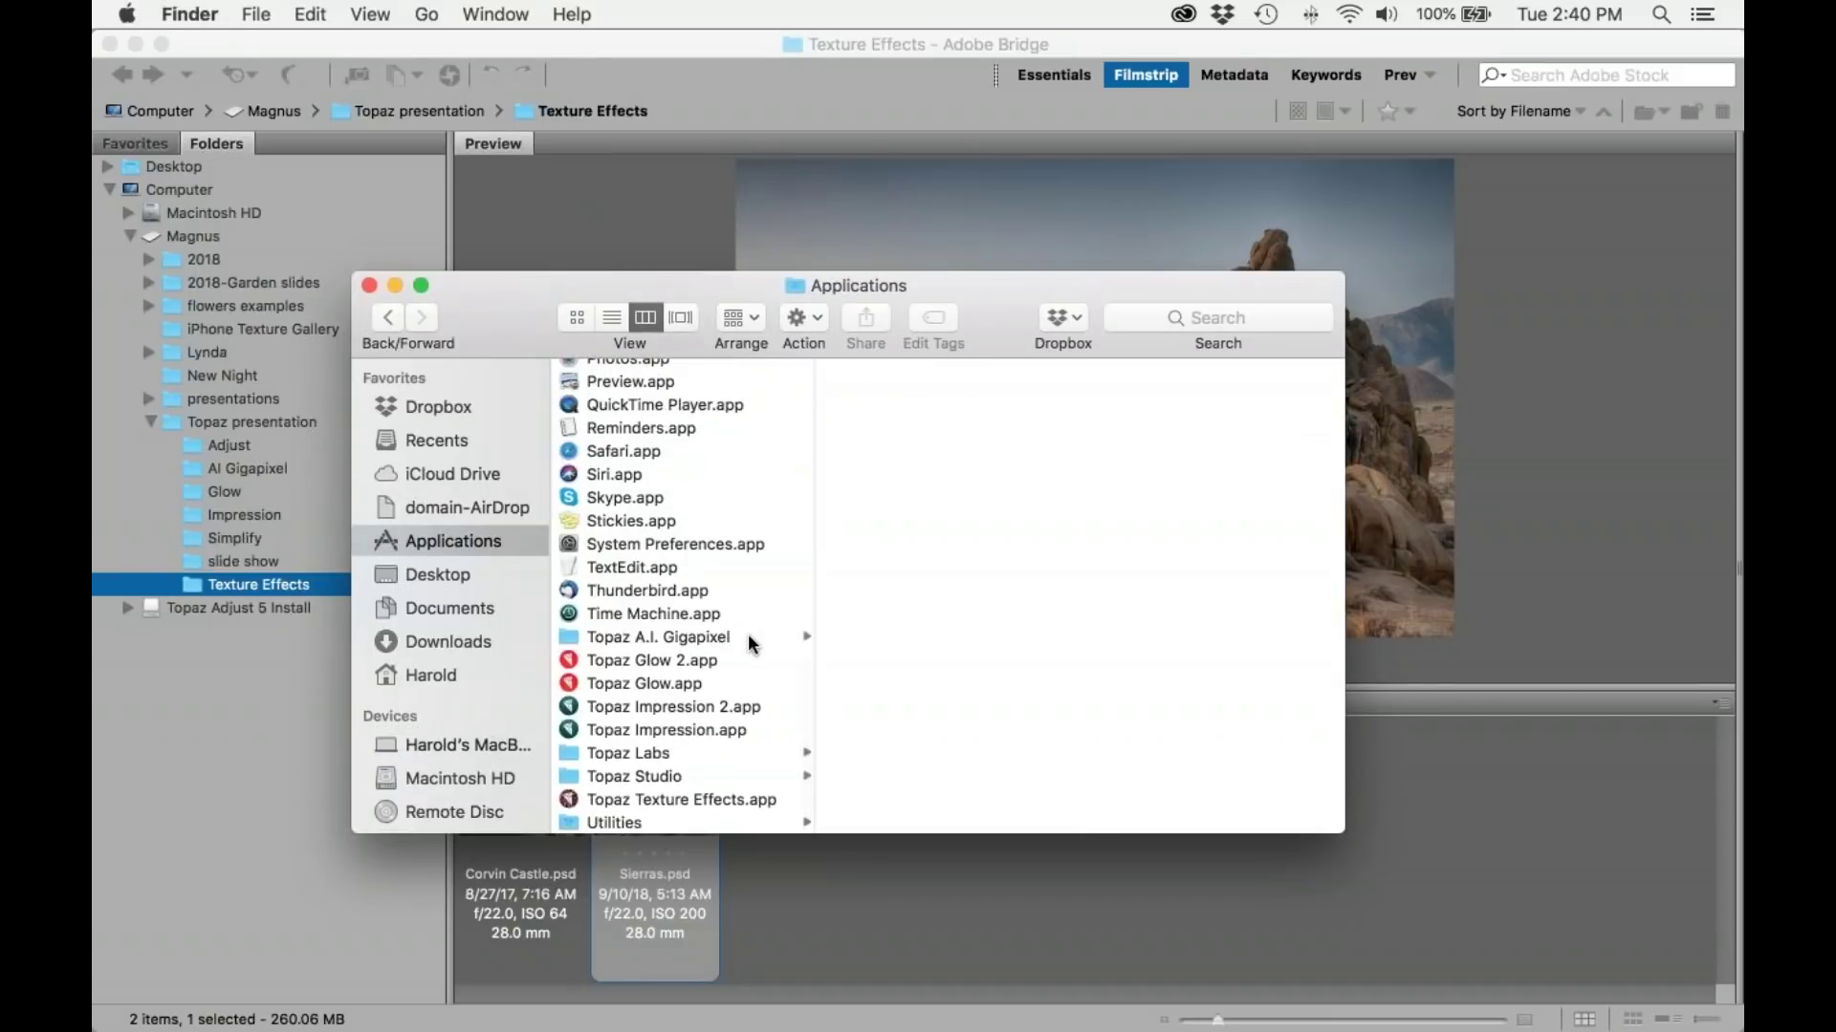
click(733, 634)
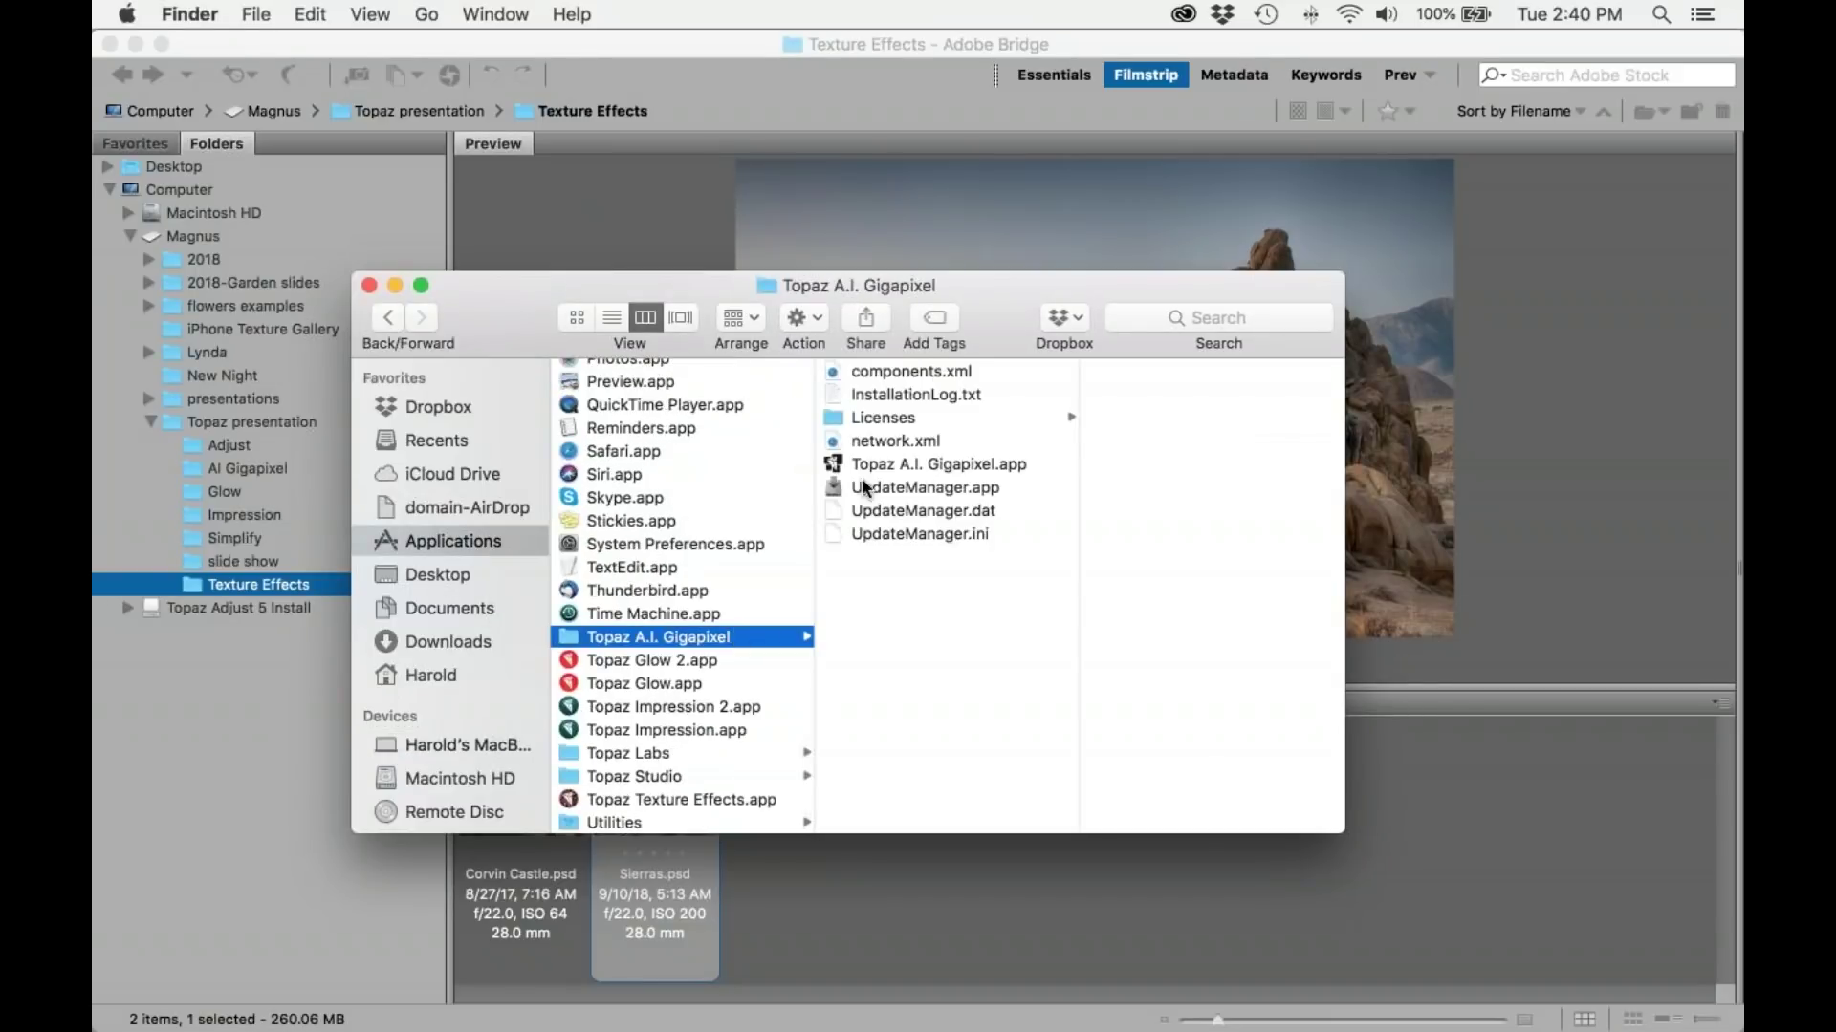
click(1004, 467)
double_click(1002, 461)
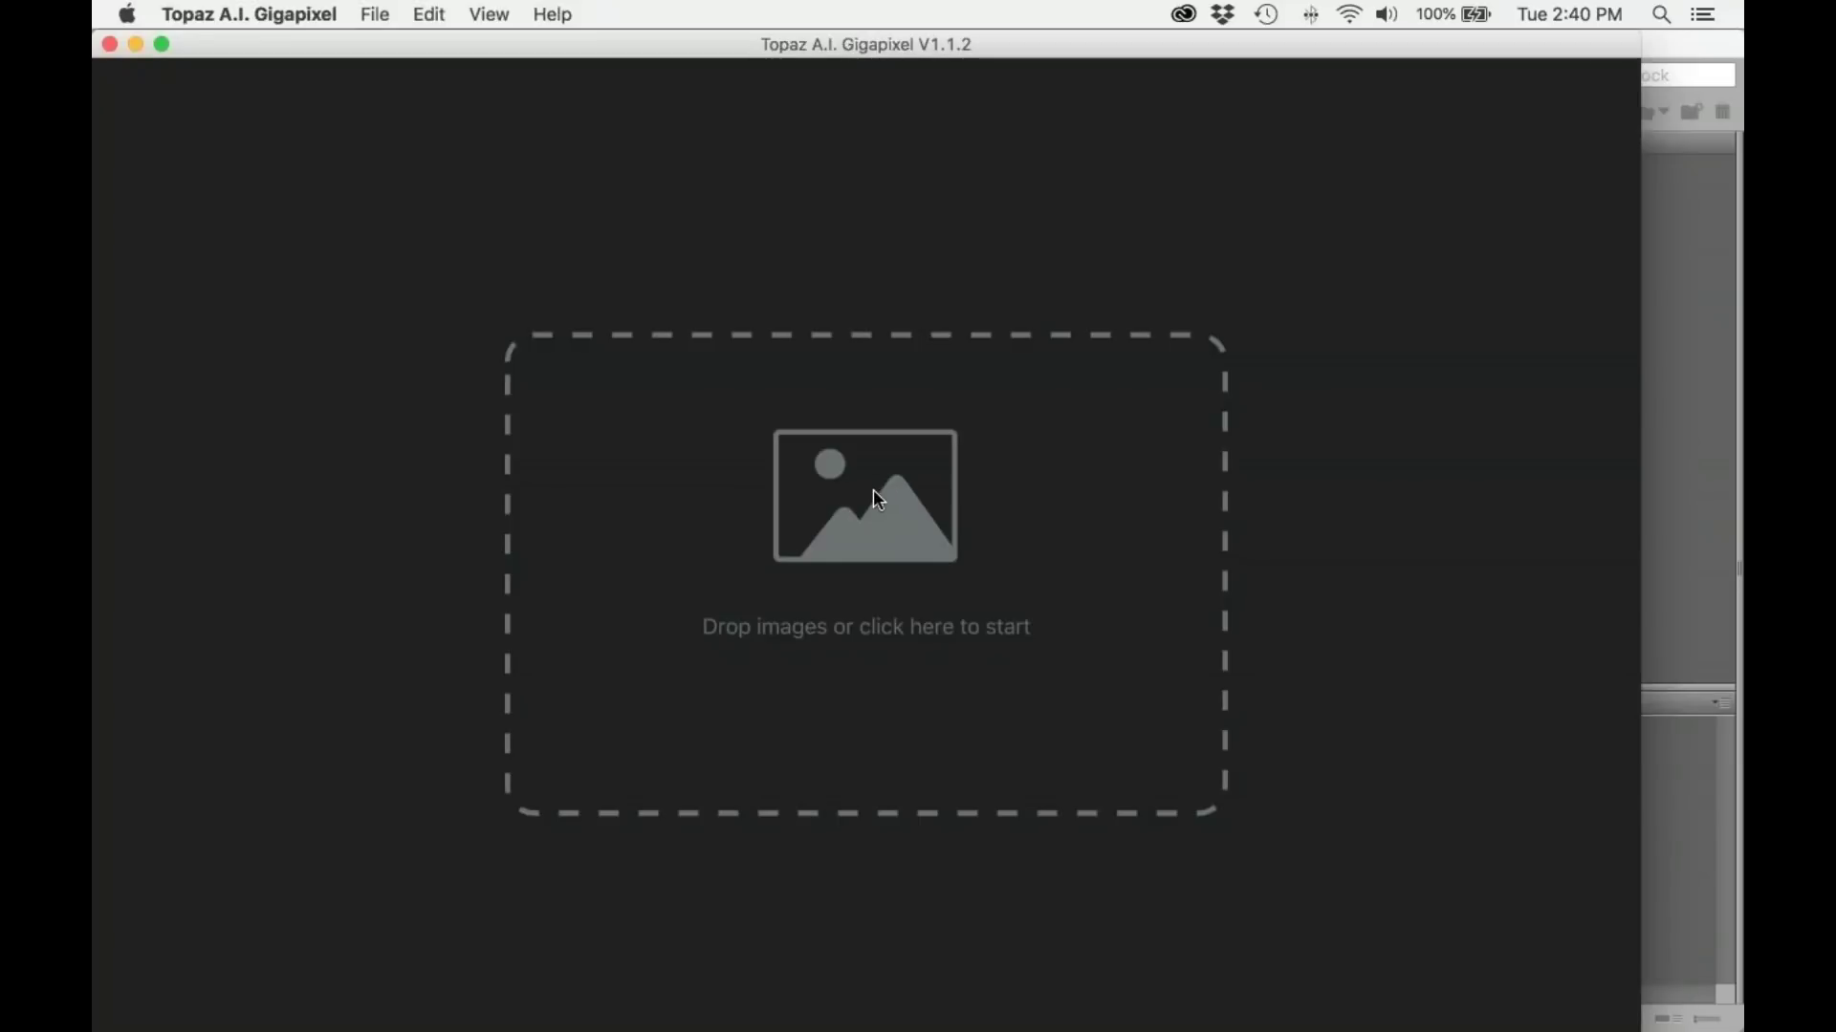
Step: Load Red Hat.jpg from Topaz presentation/AI Gigapixel on the Magnus drive and start enlarging it at 200% scale
click(877, 499)
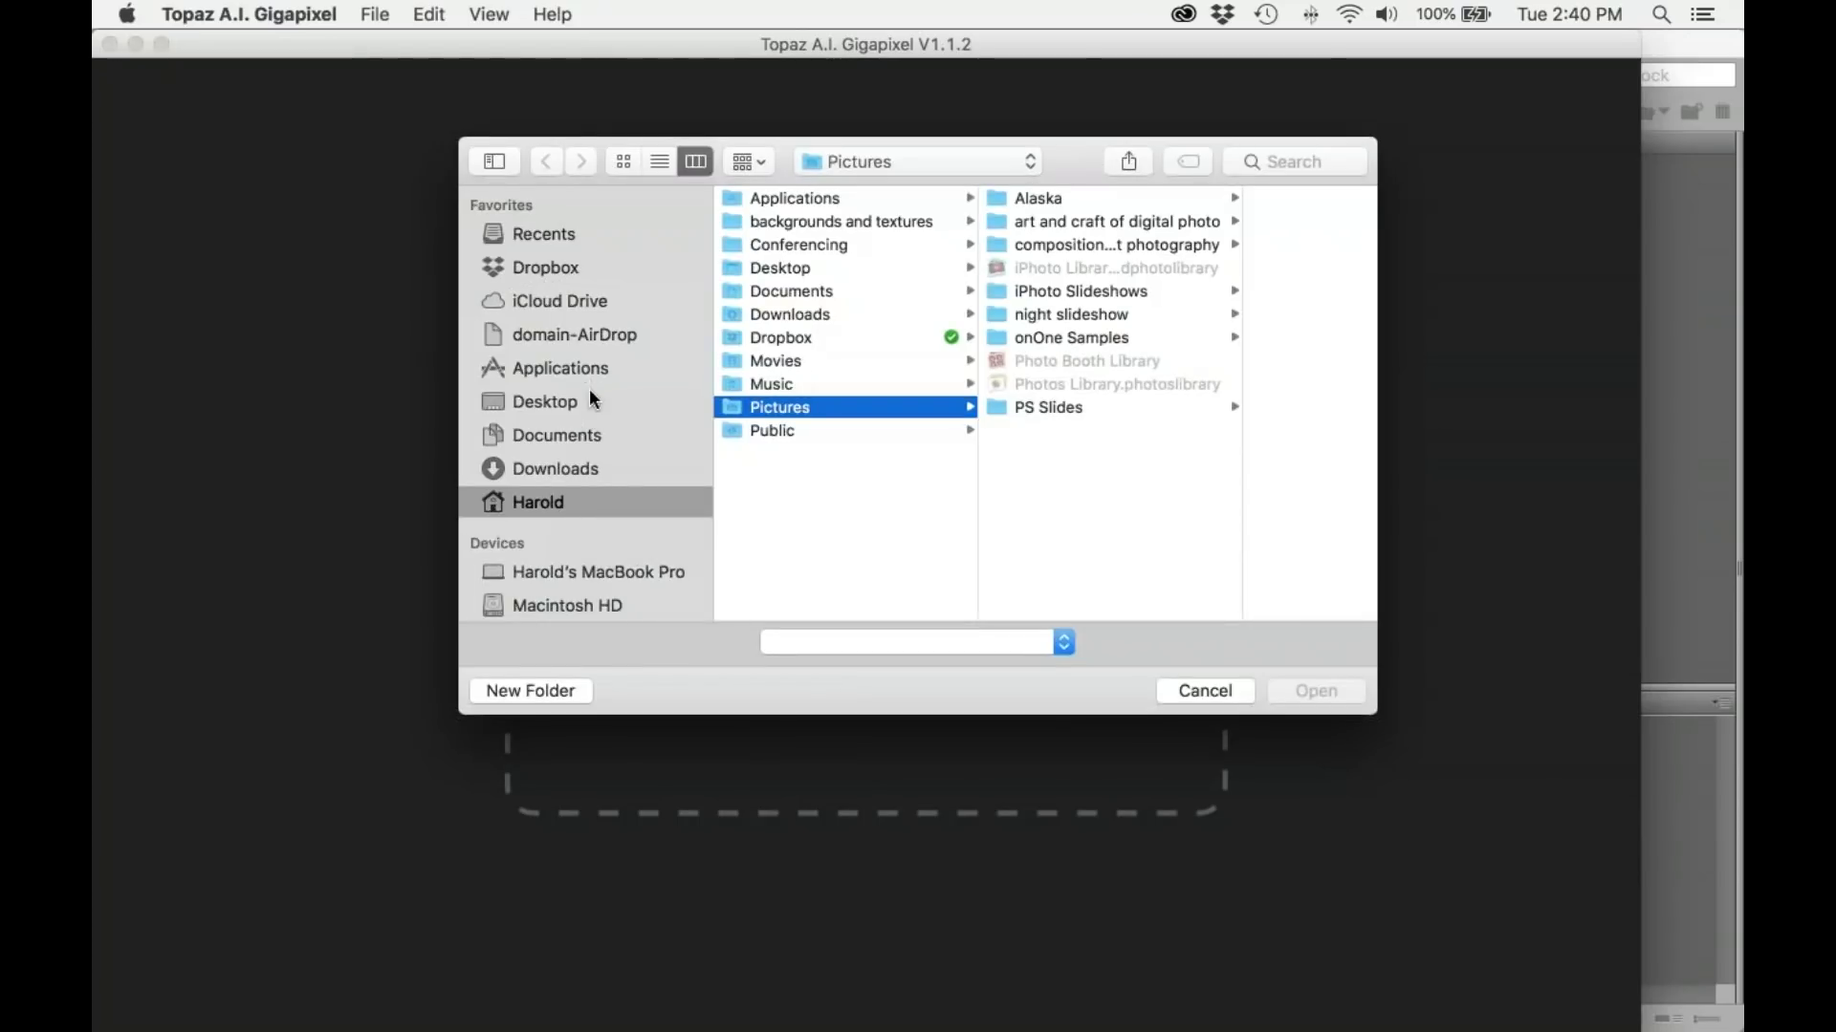
scroll(589, 497, down, 5)
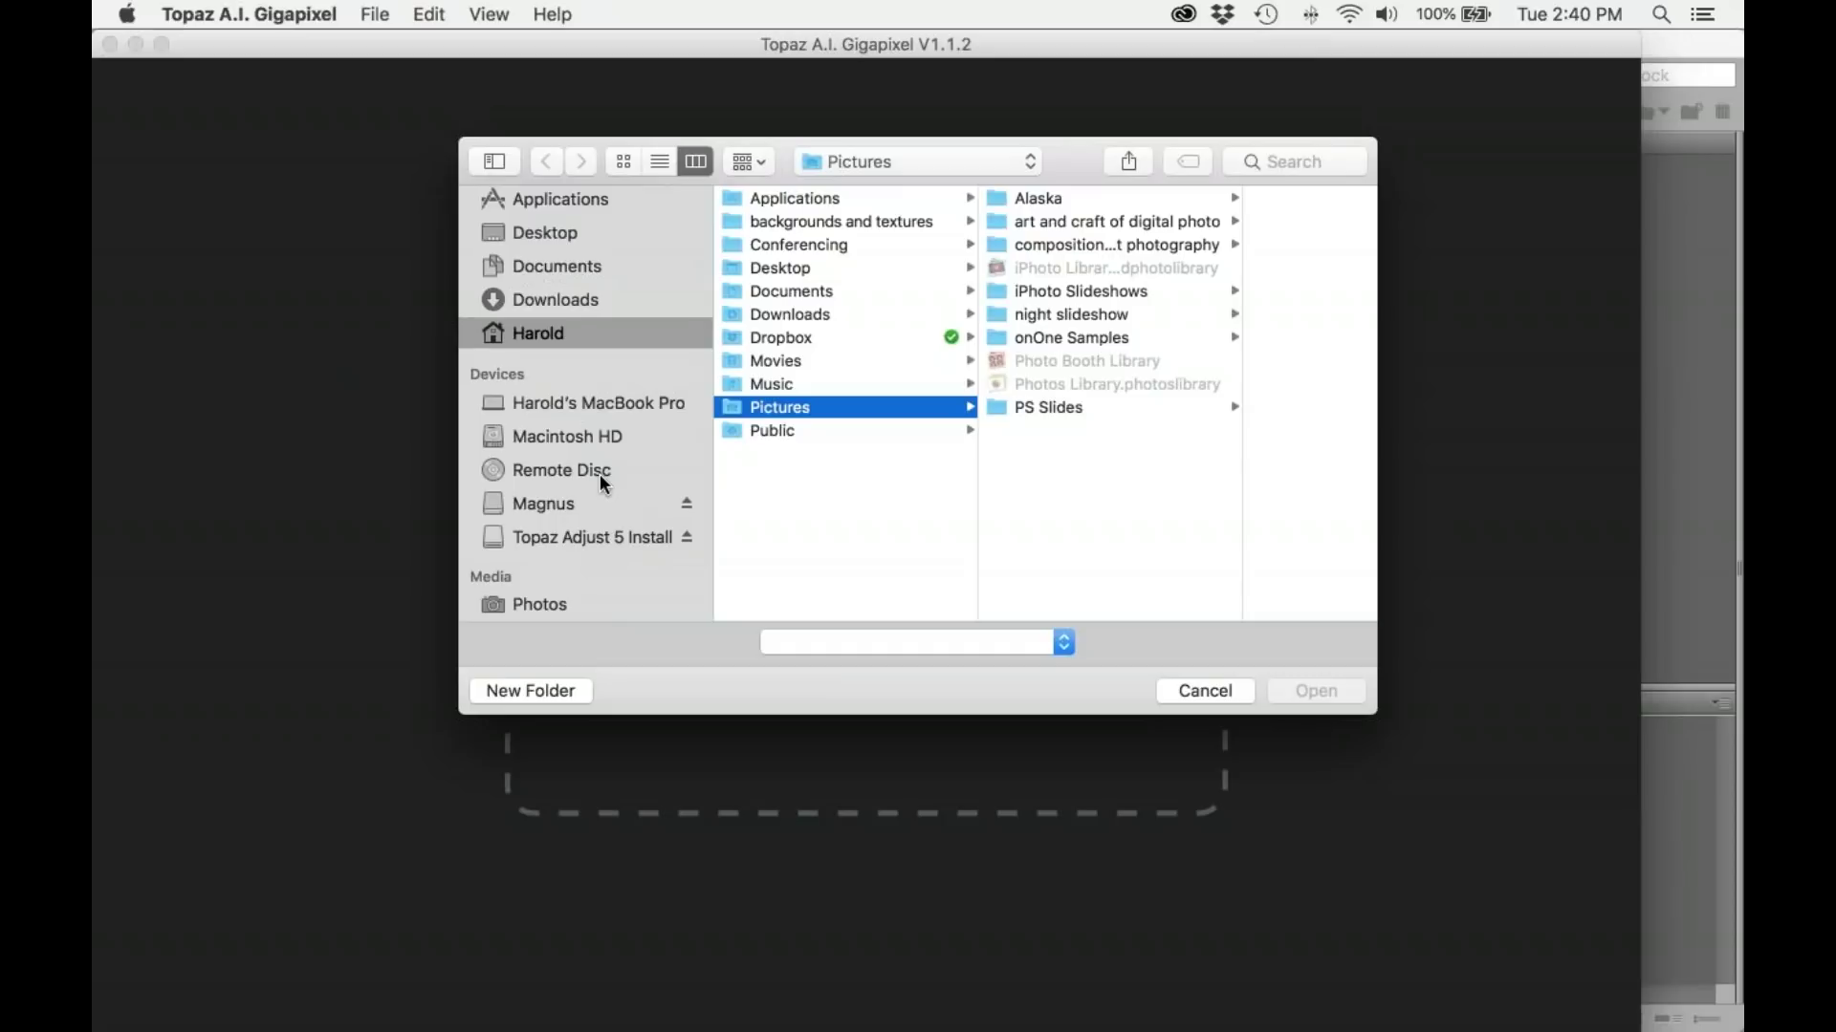
click(591, 501)
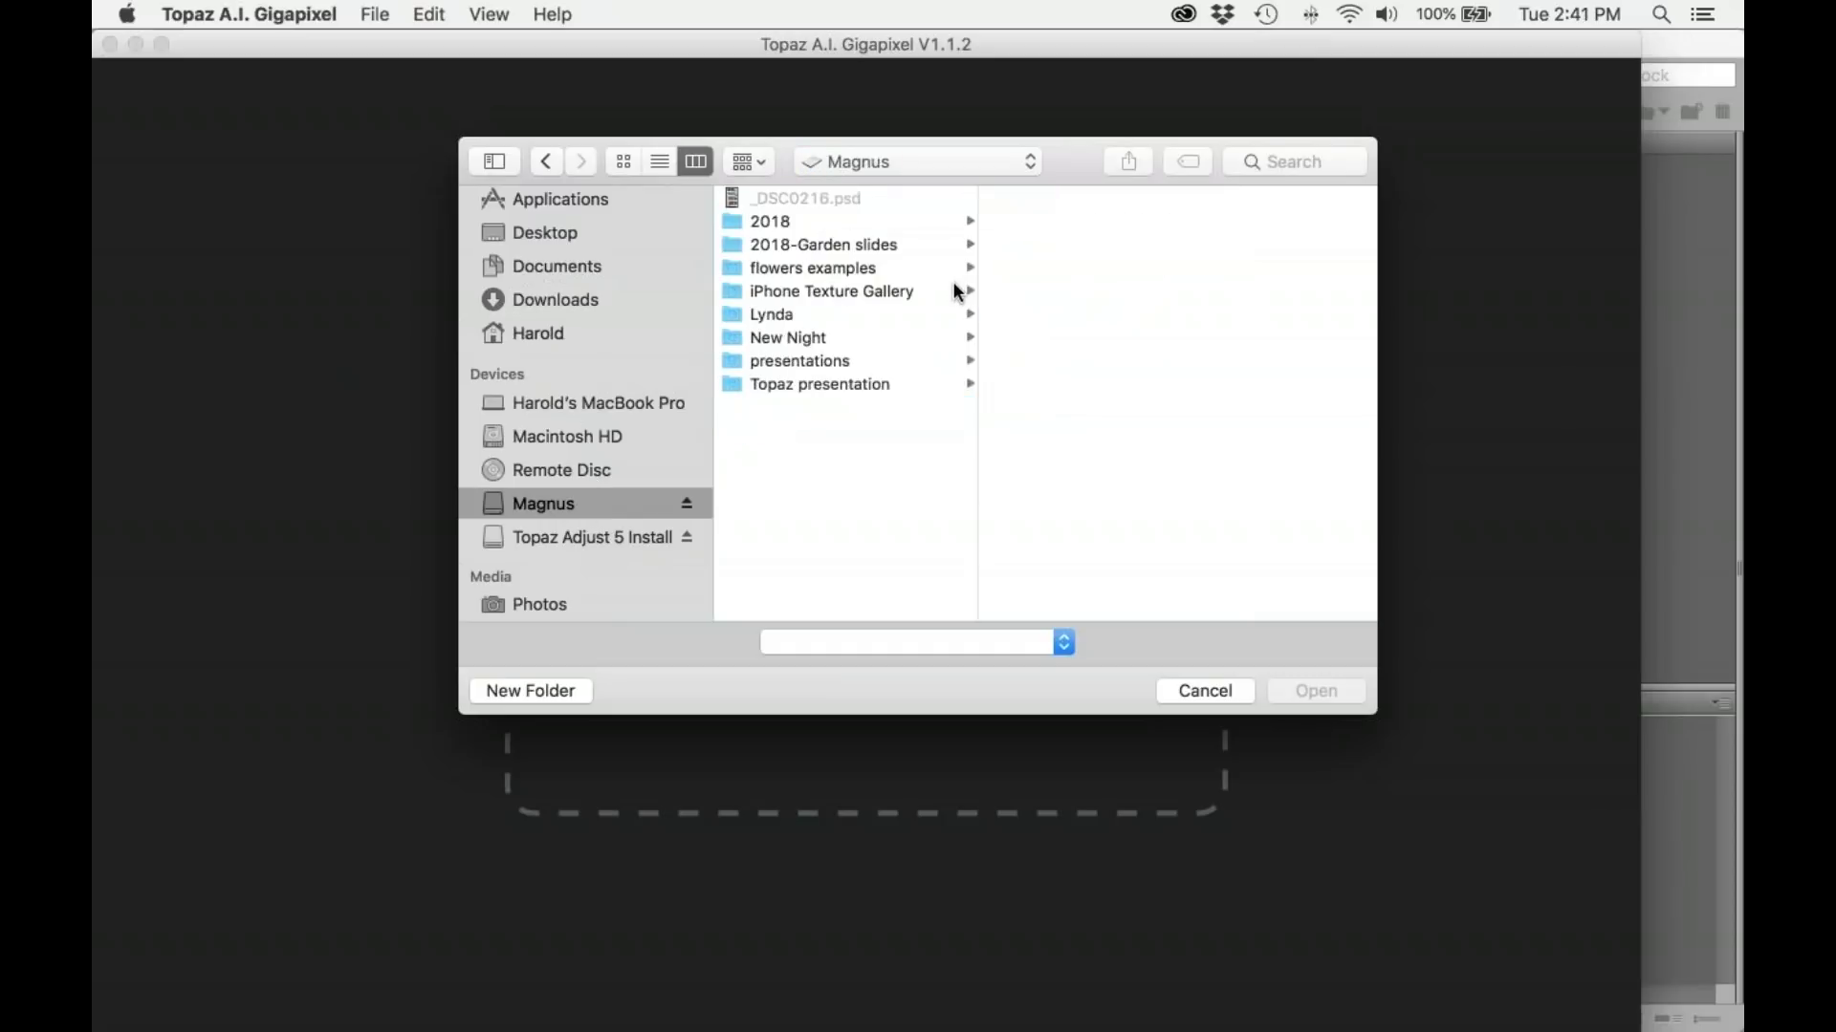
click(870, 385)
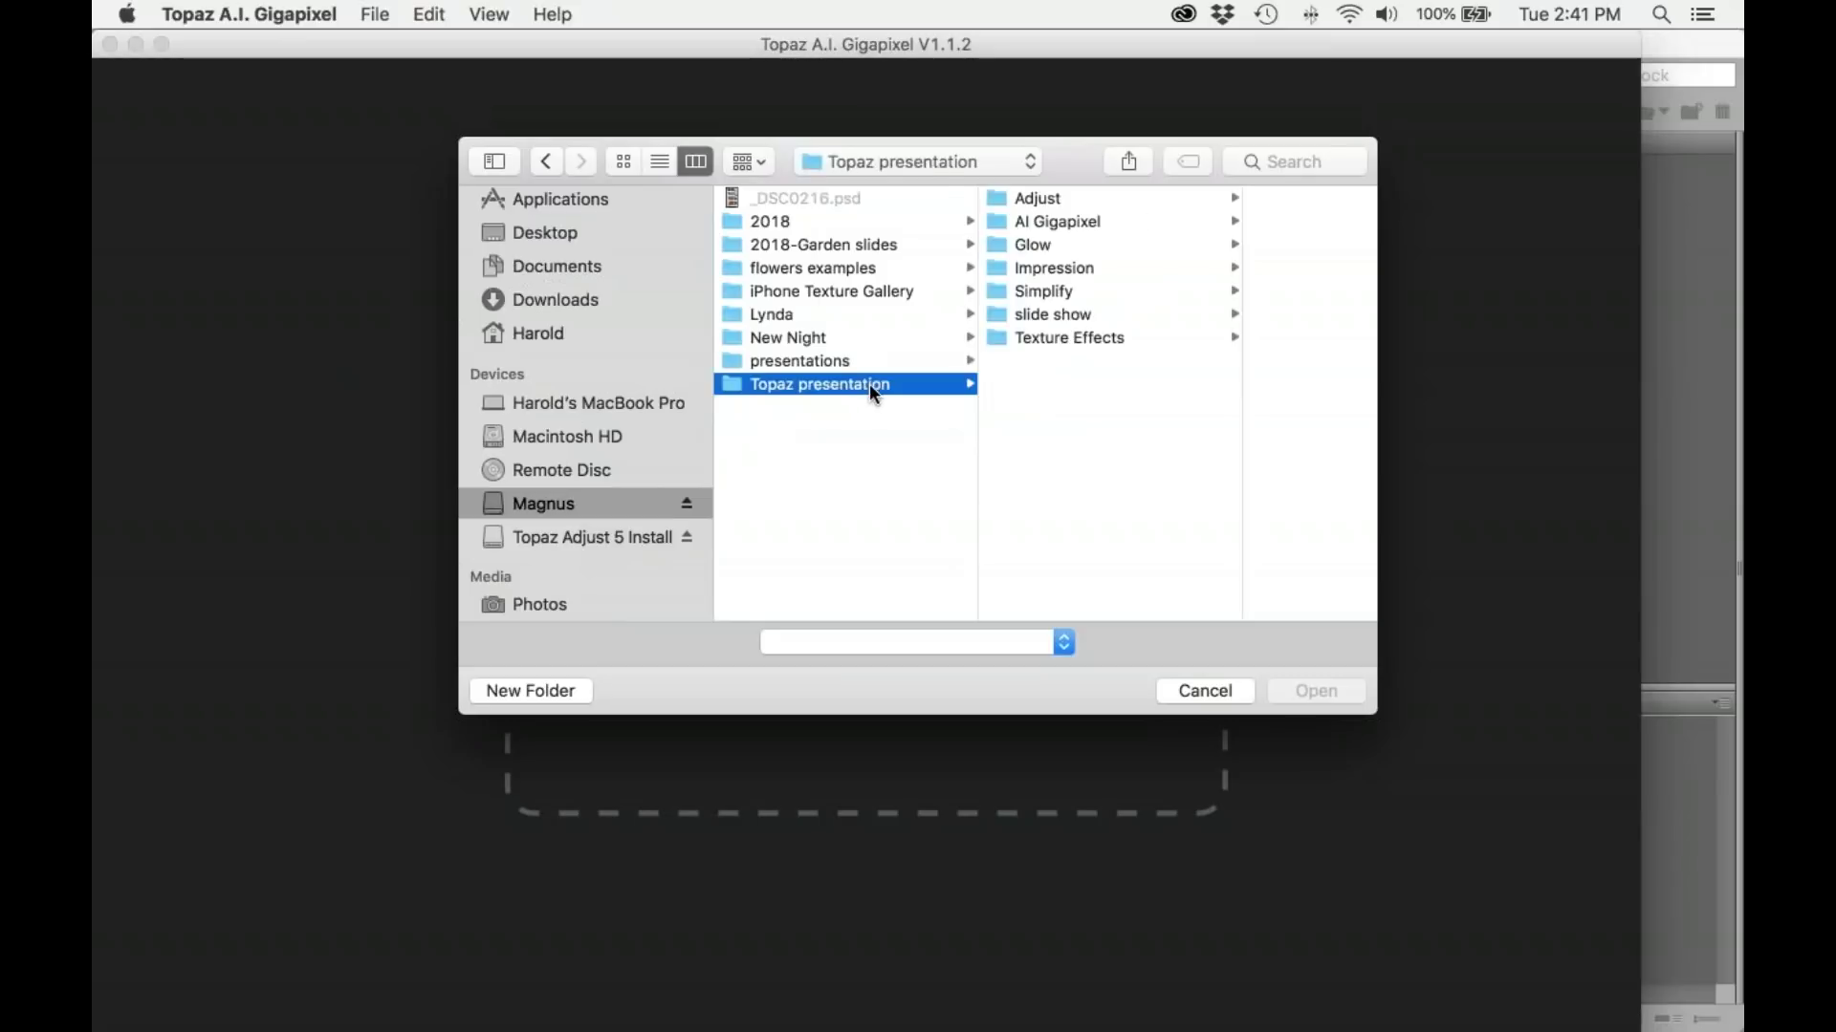
click(1113, 227)
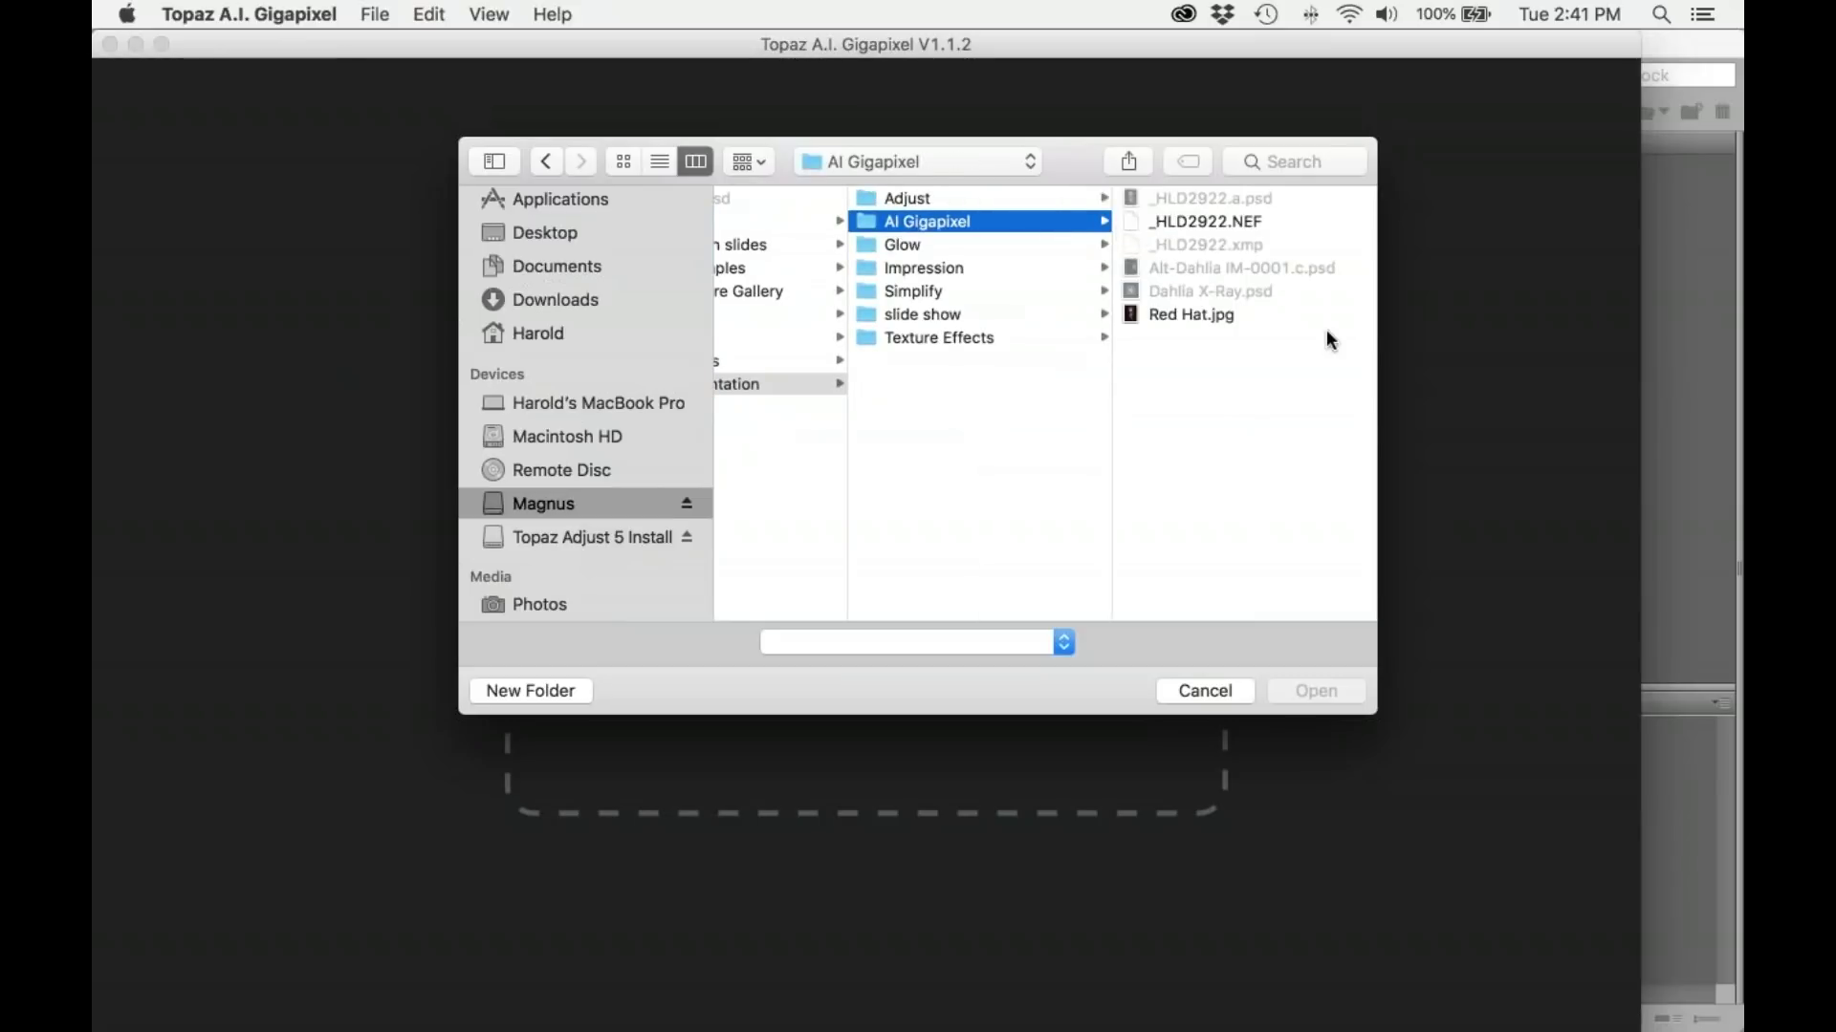
click(1197, 314)
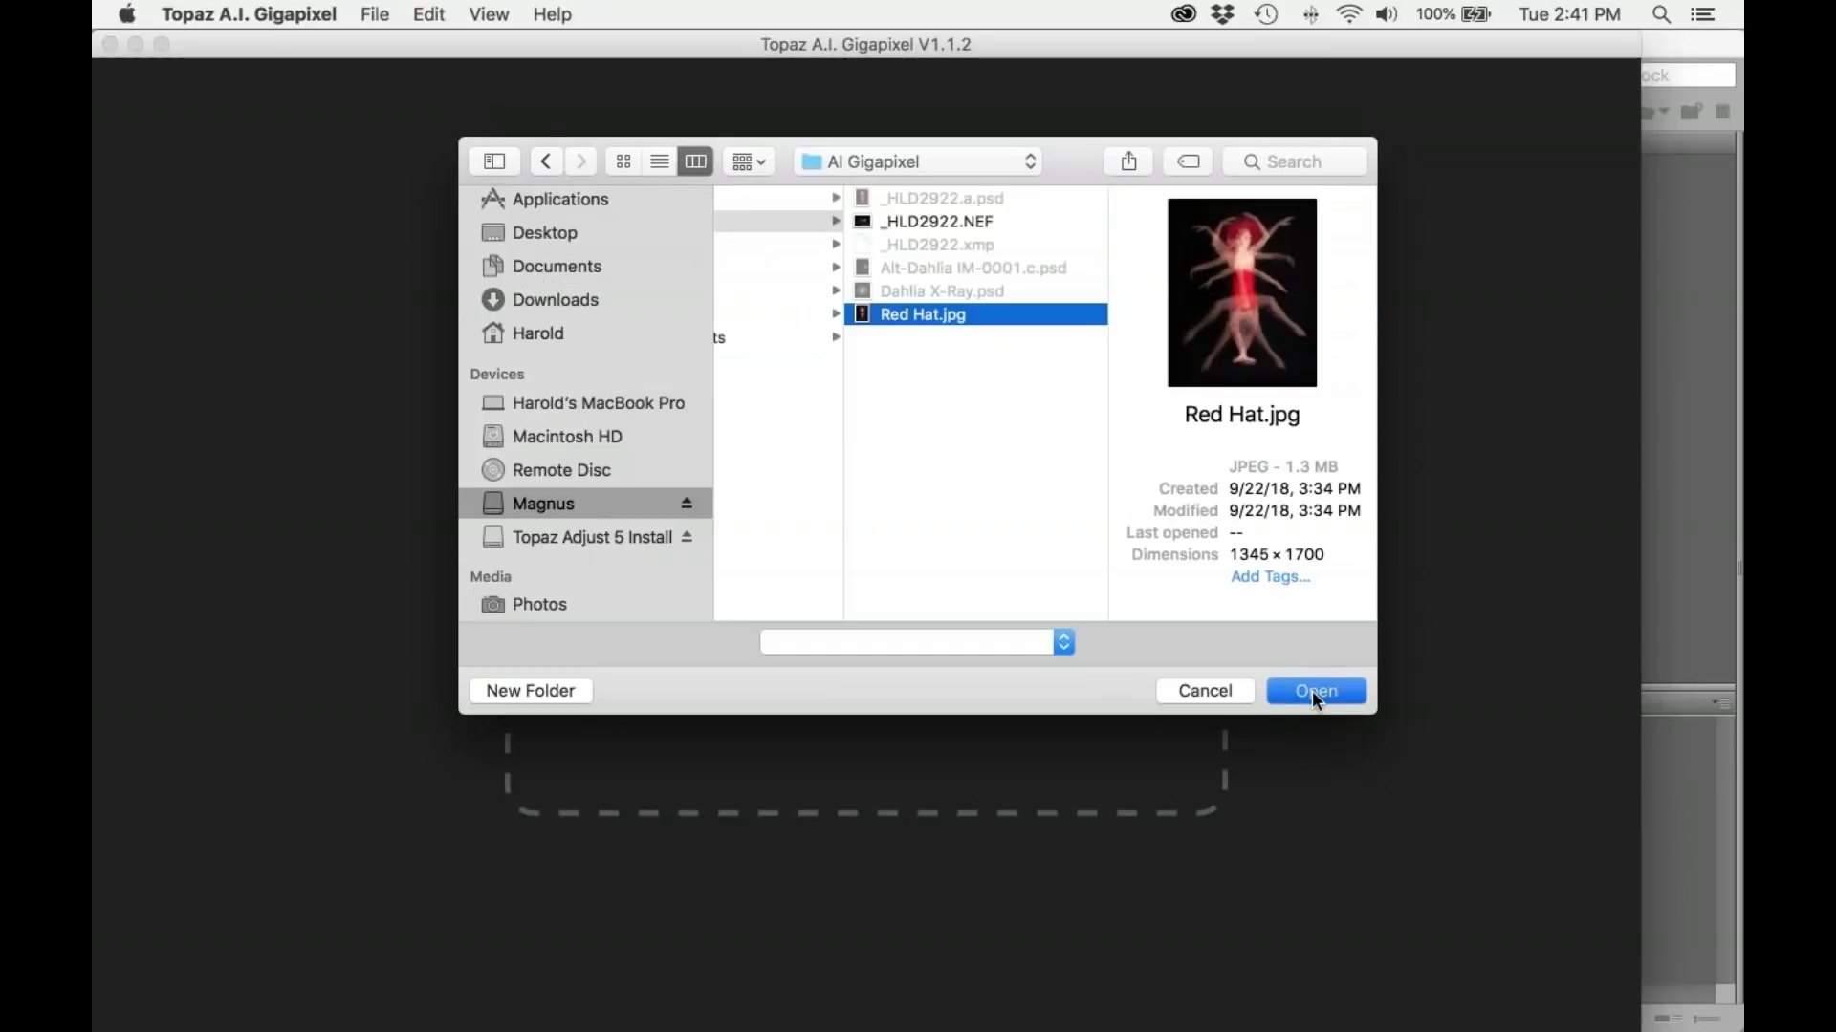
click(1313, 693)
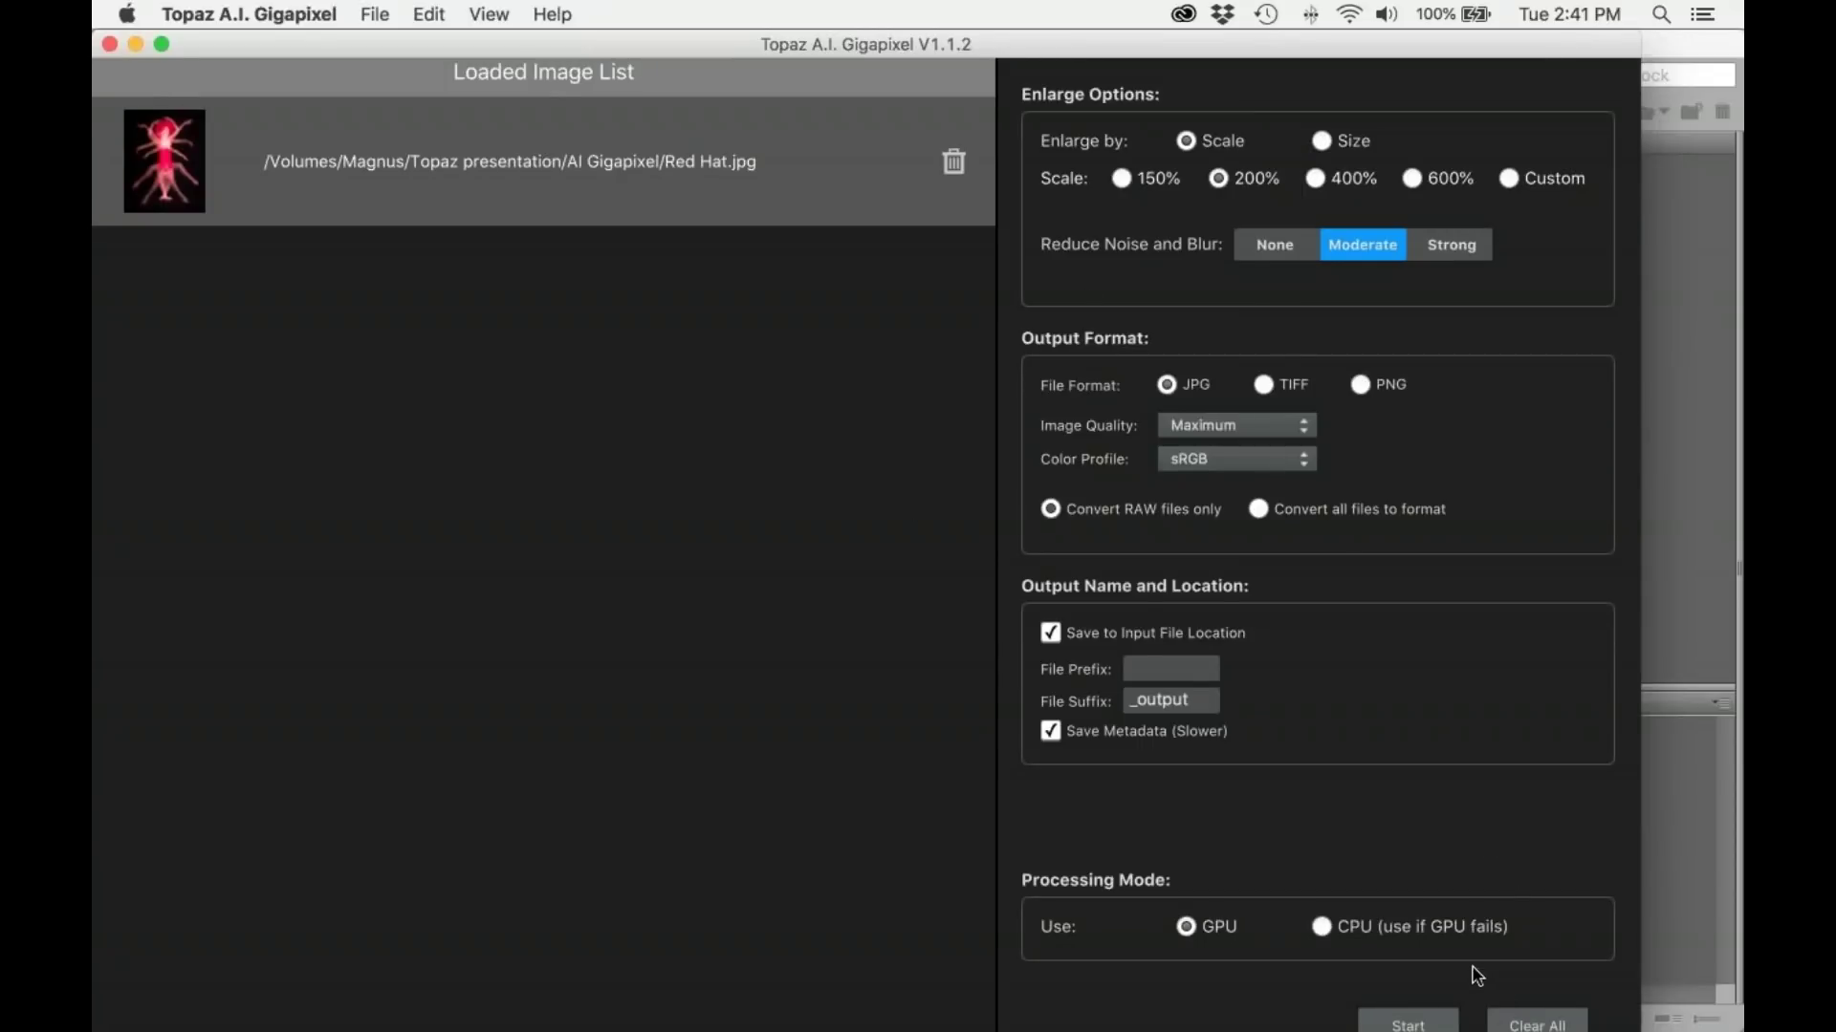
click(1434, 1021)
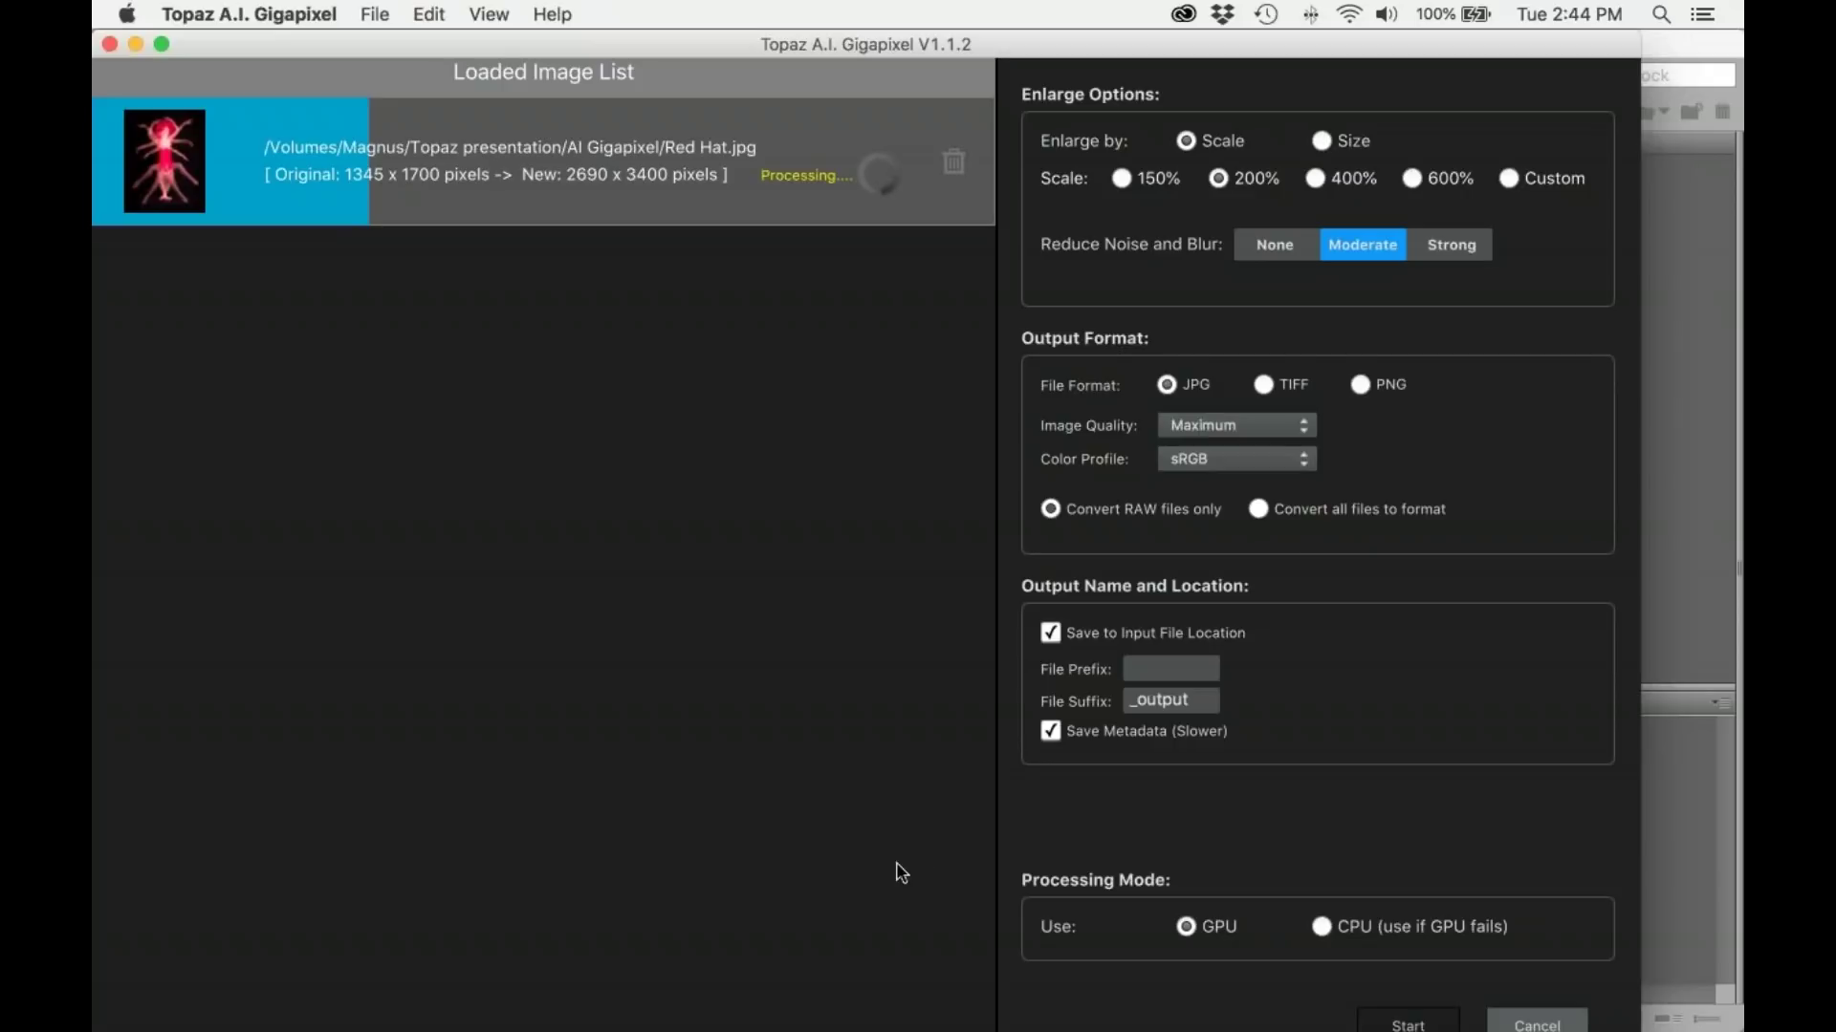
Step: Close the Gigapixel and Finder windows and switch to Adobe Bridge
click(107, 42)
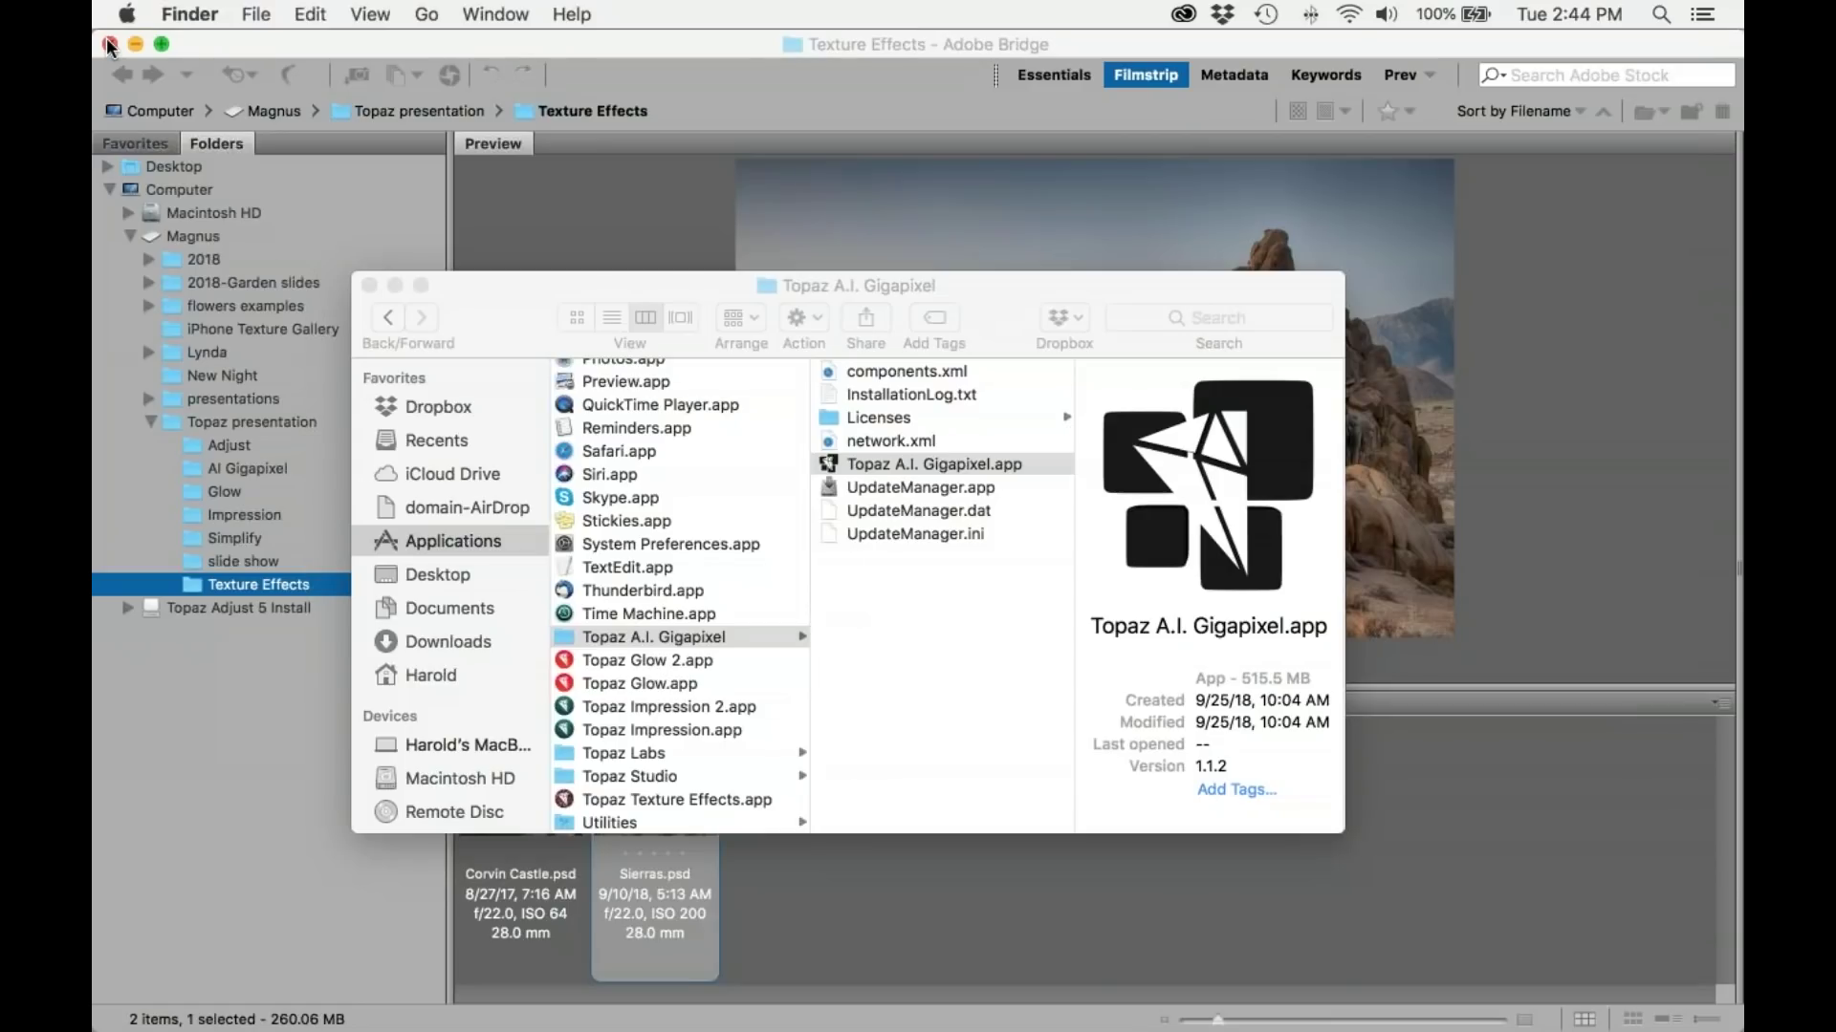
click(394, 285)
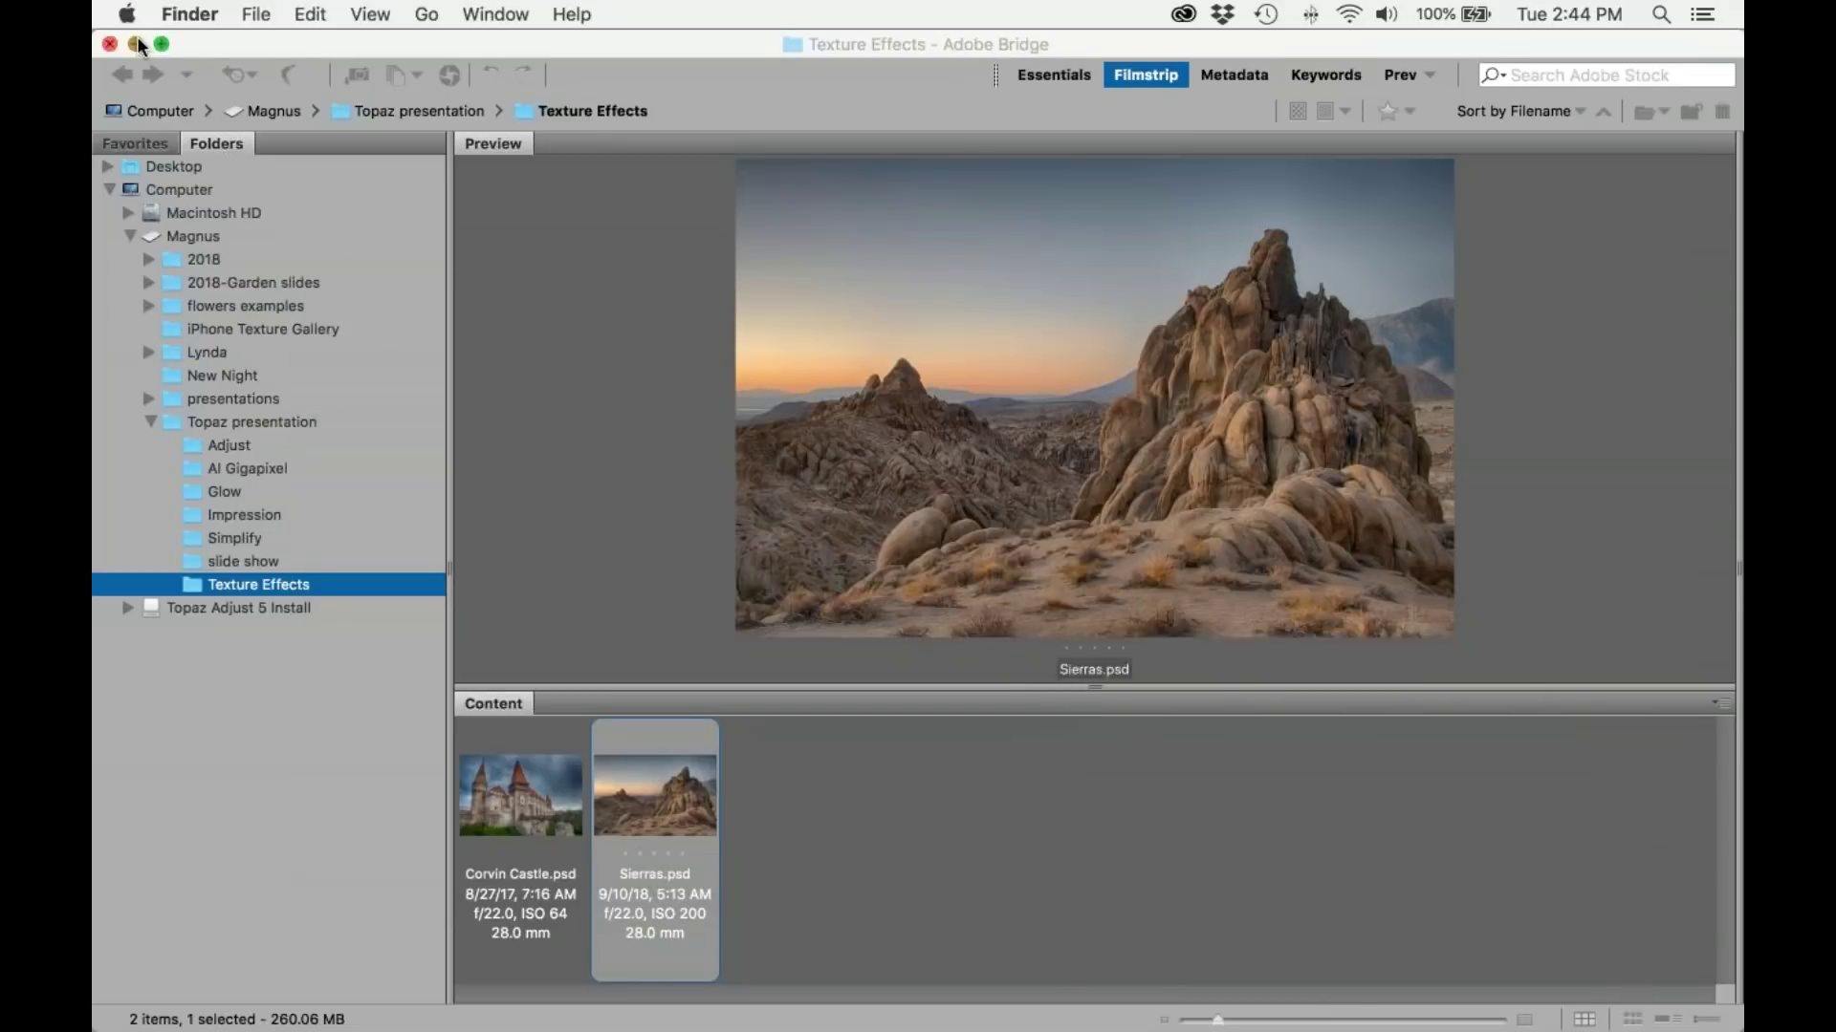
click(136, 44)
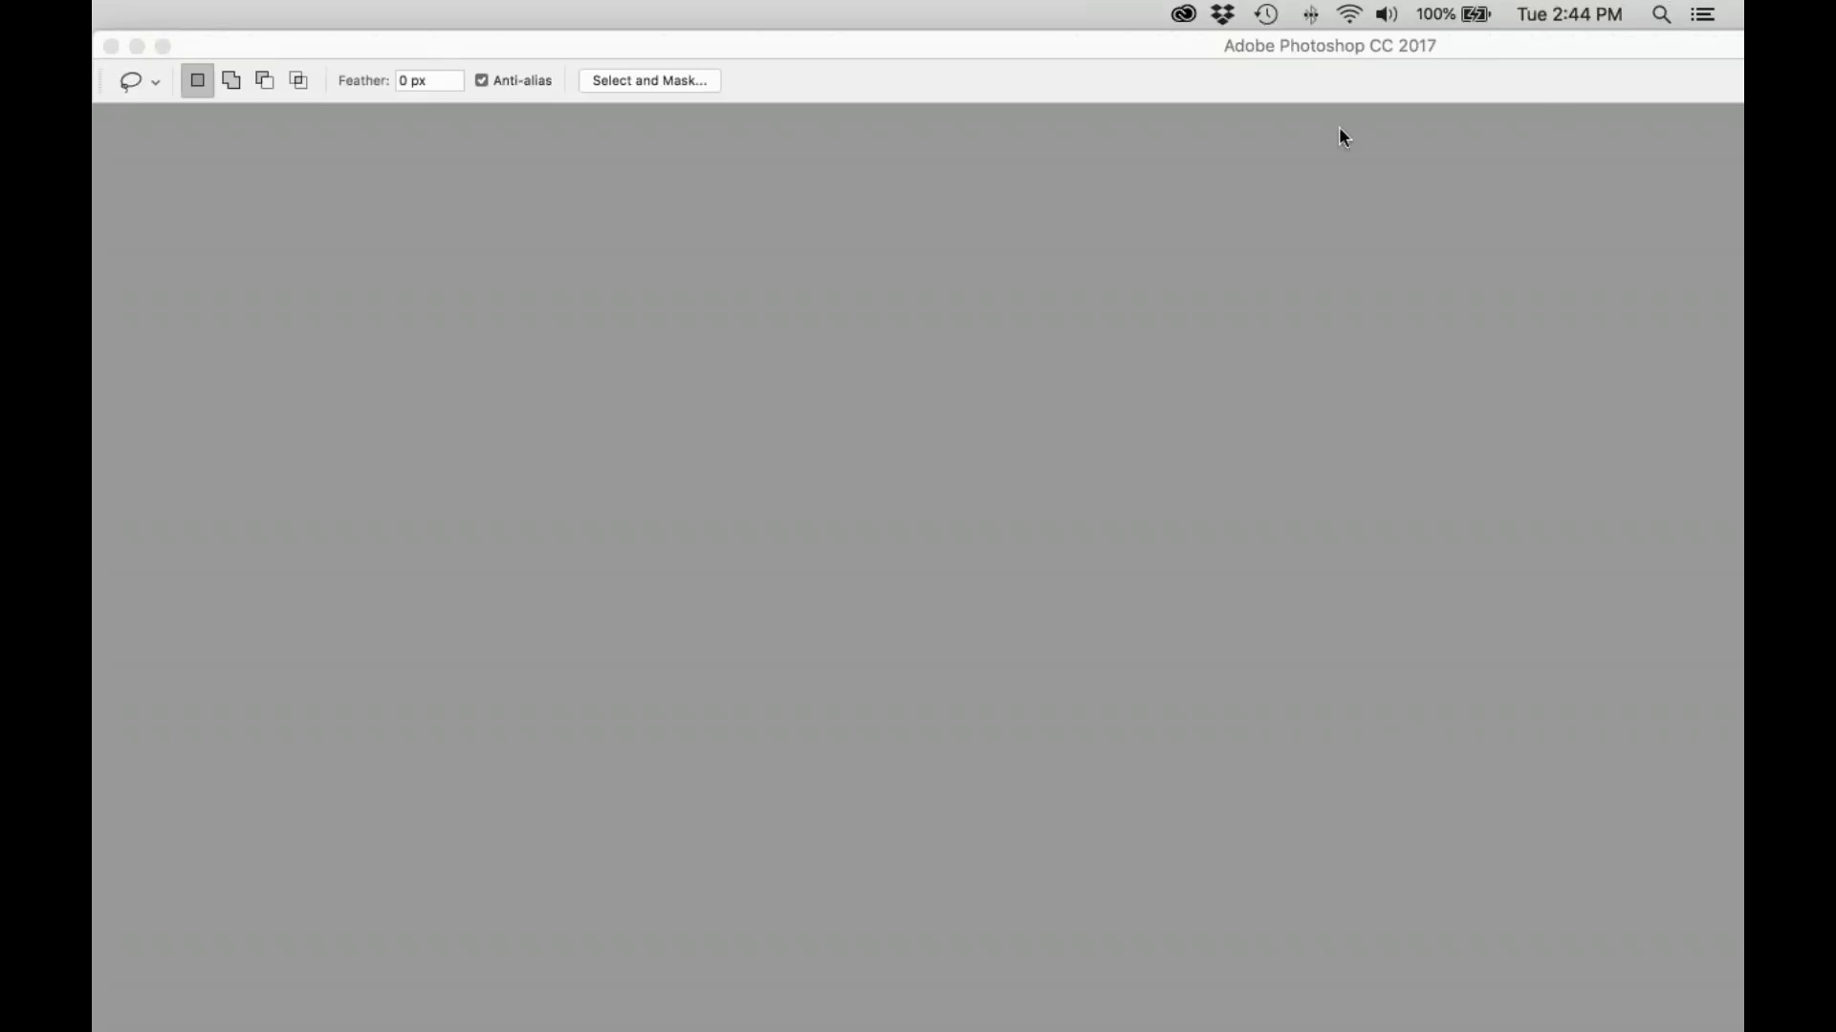
mouse_move(447, 1003)
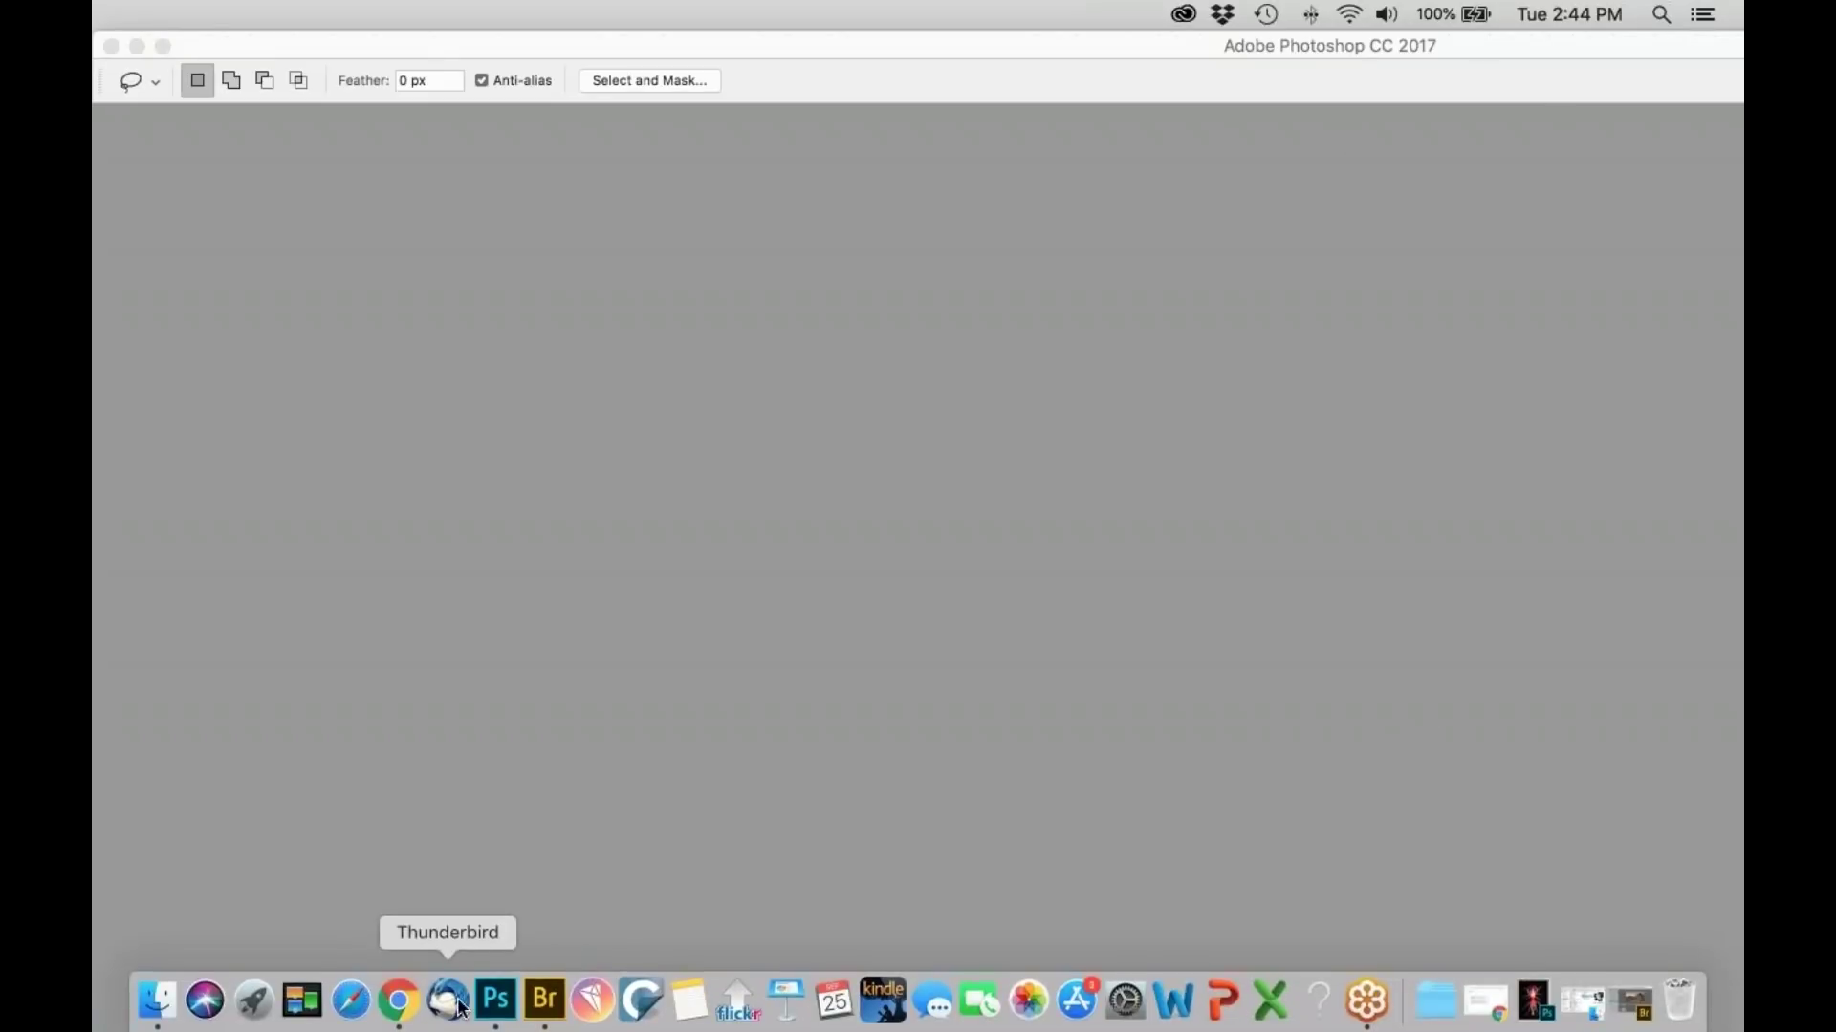
click(553, 1011)
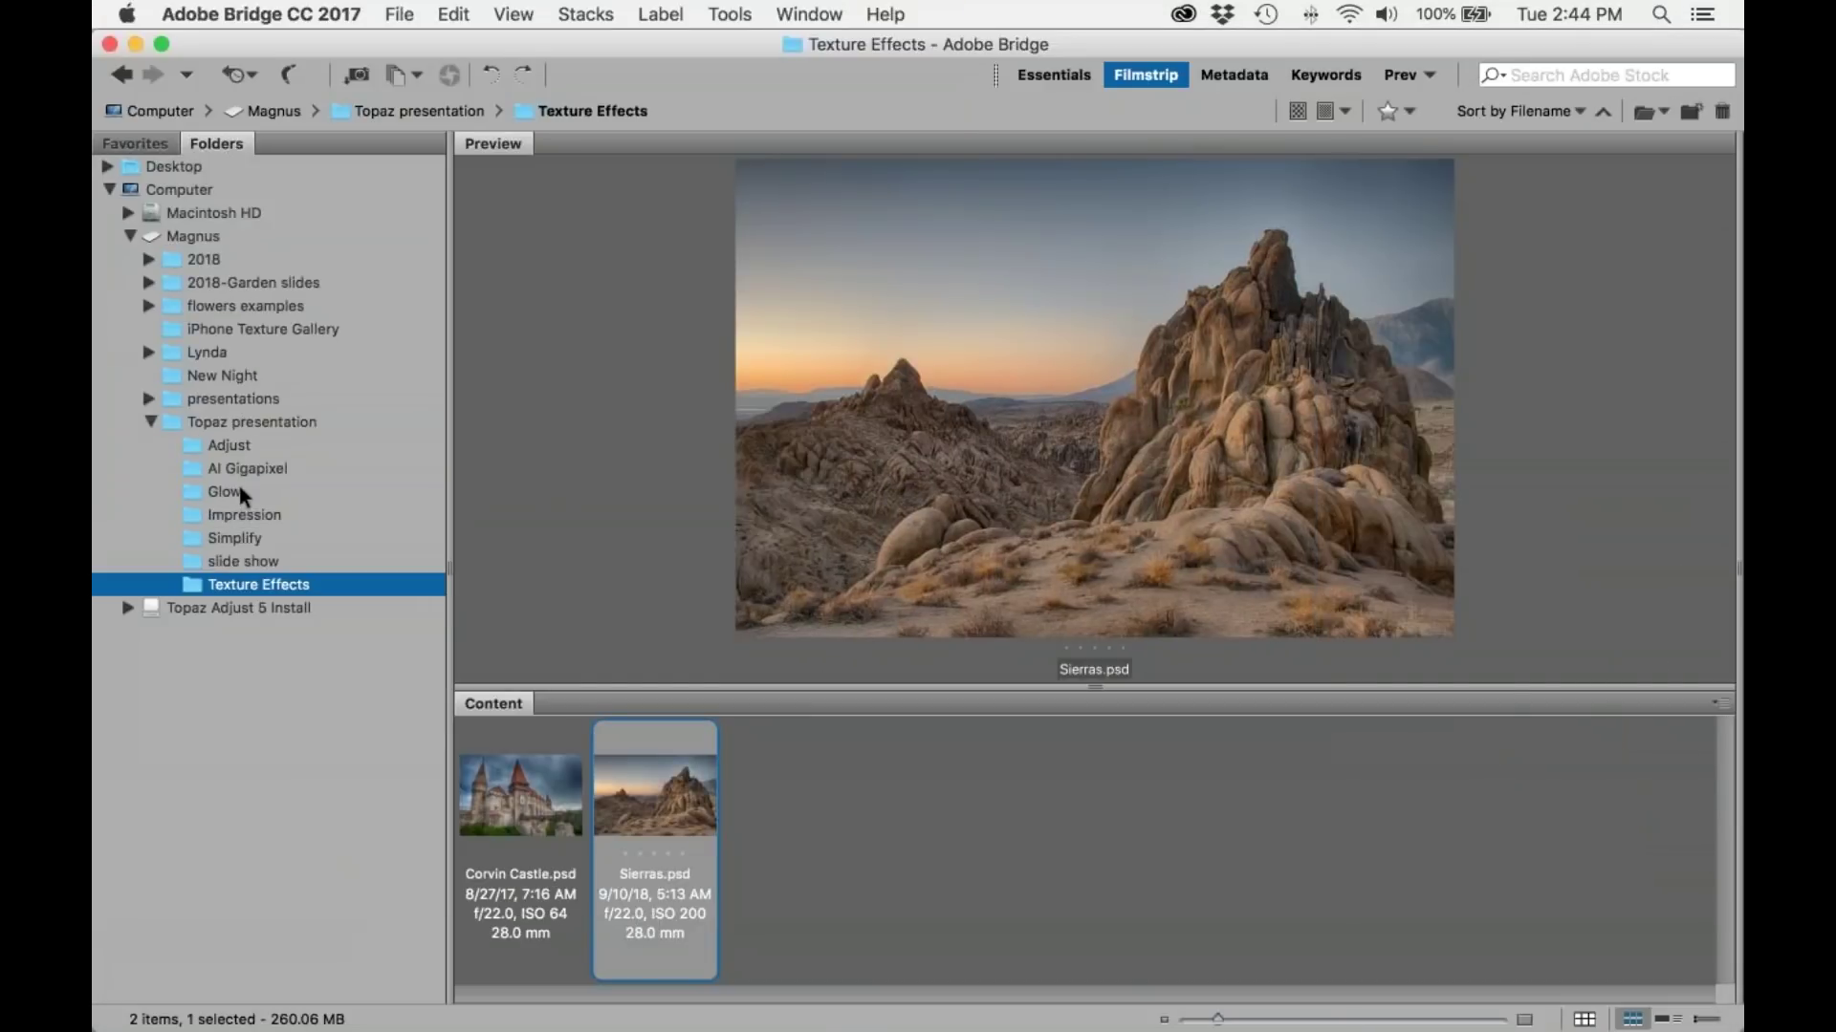
Step: Preview the webinar title slide in the slide show folder and minimize the Bridge window
click(263, 562)
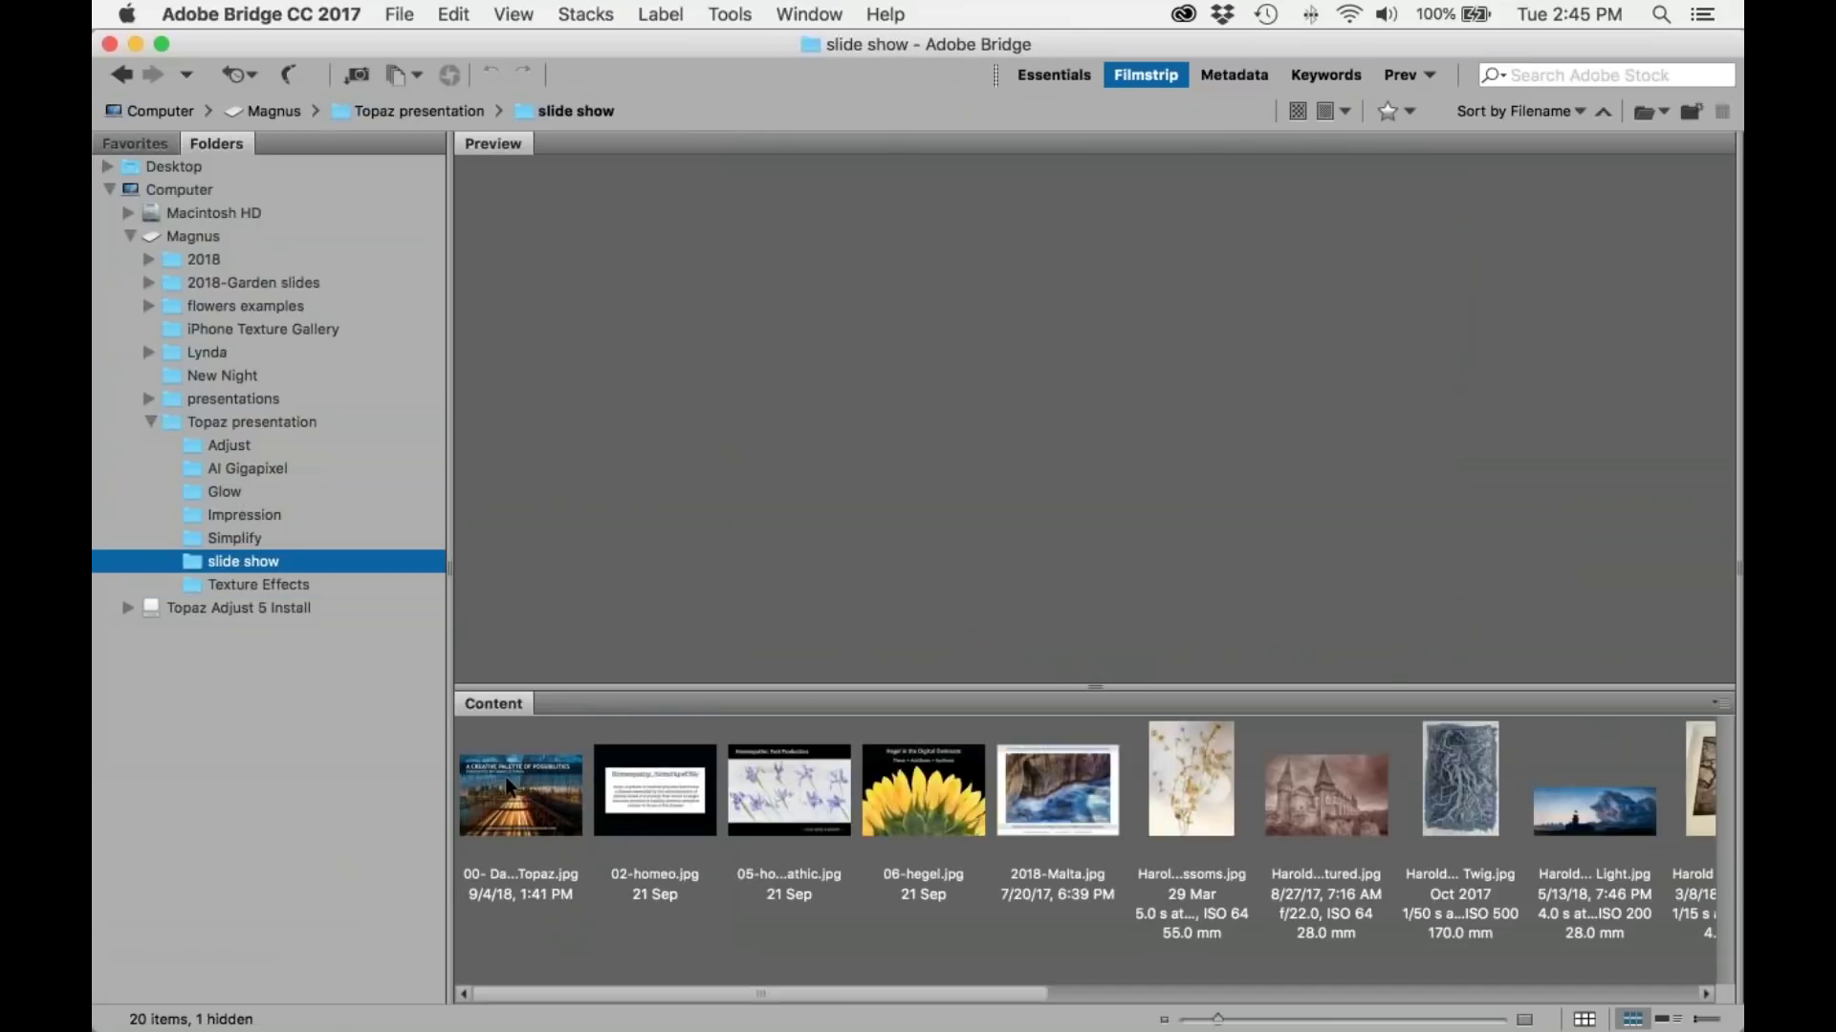
click(507, 786)
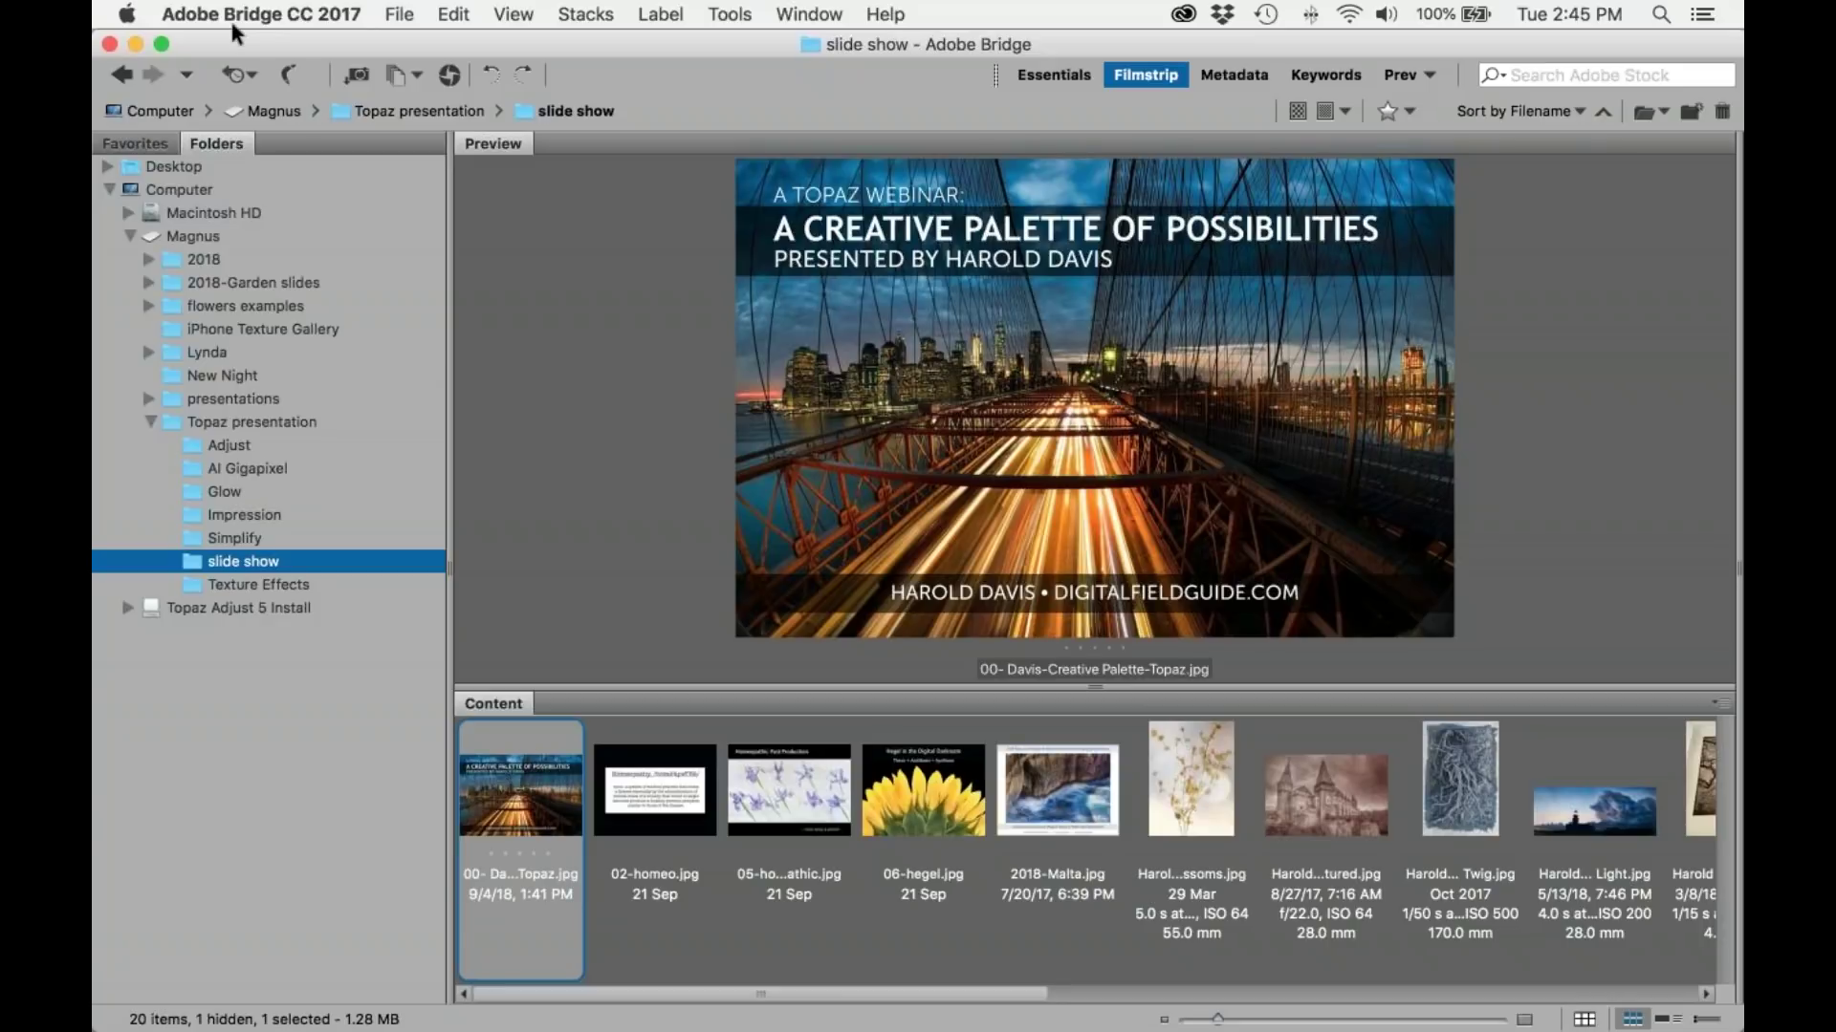
click(136, 44)
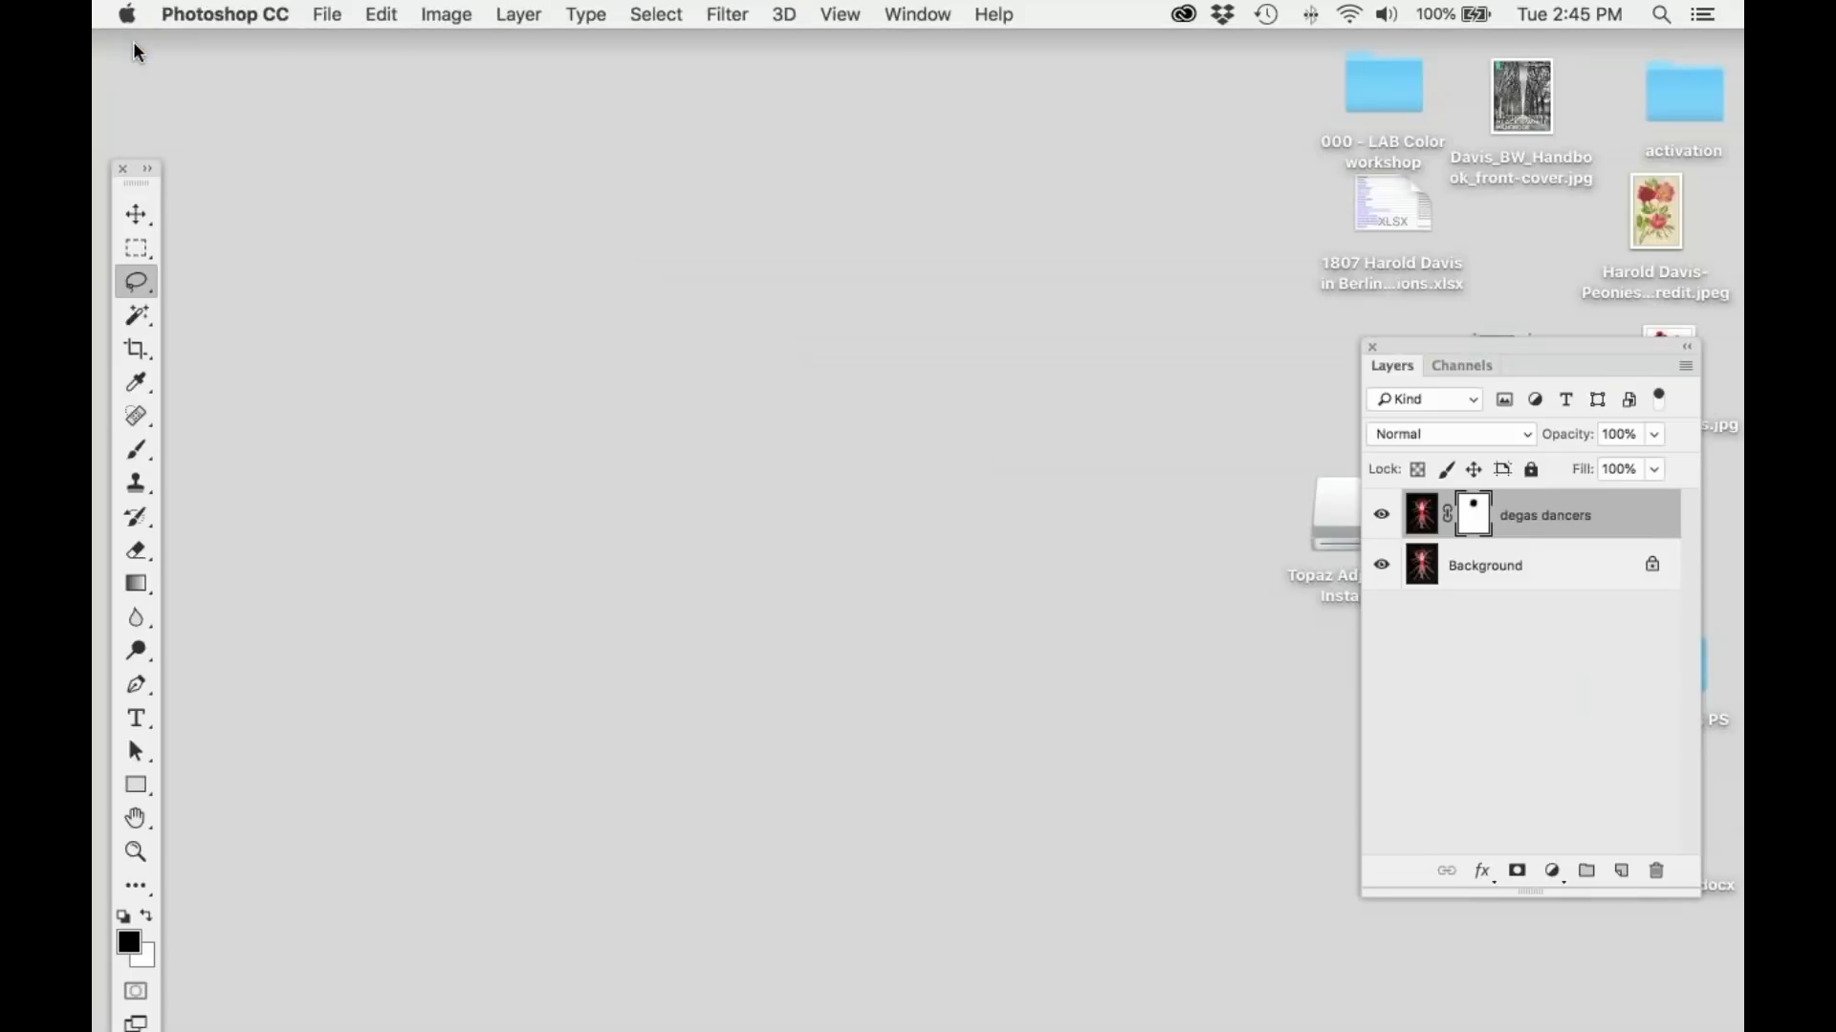
Step: Switch back to Adobe Bridge and open _HLD9717.sm.psd from the Adjust folder in Photoshop
mouse_move(247, 1015)
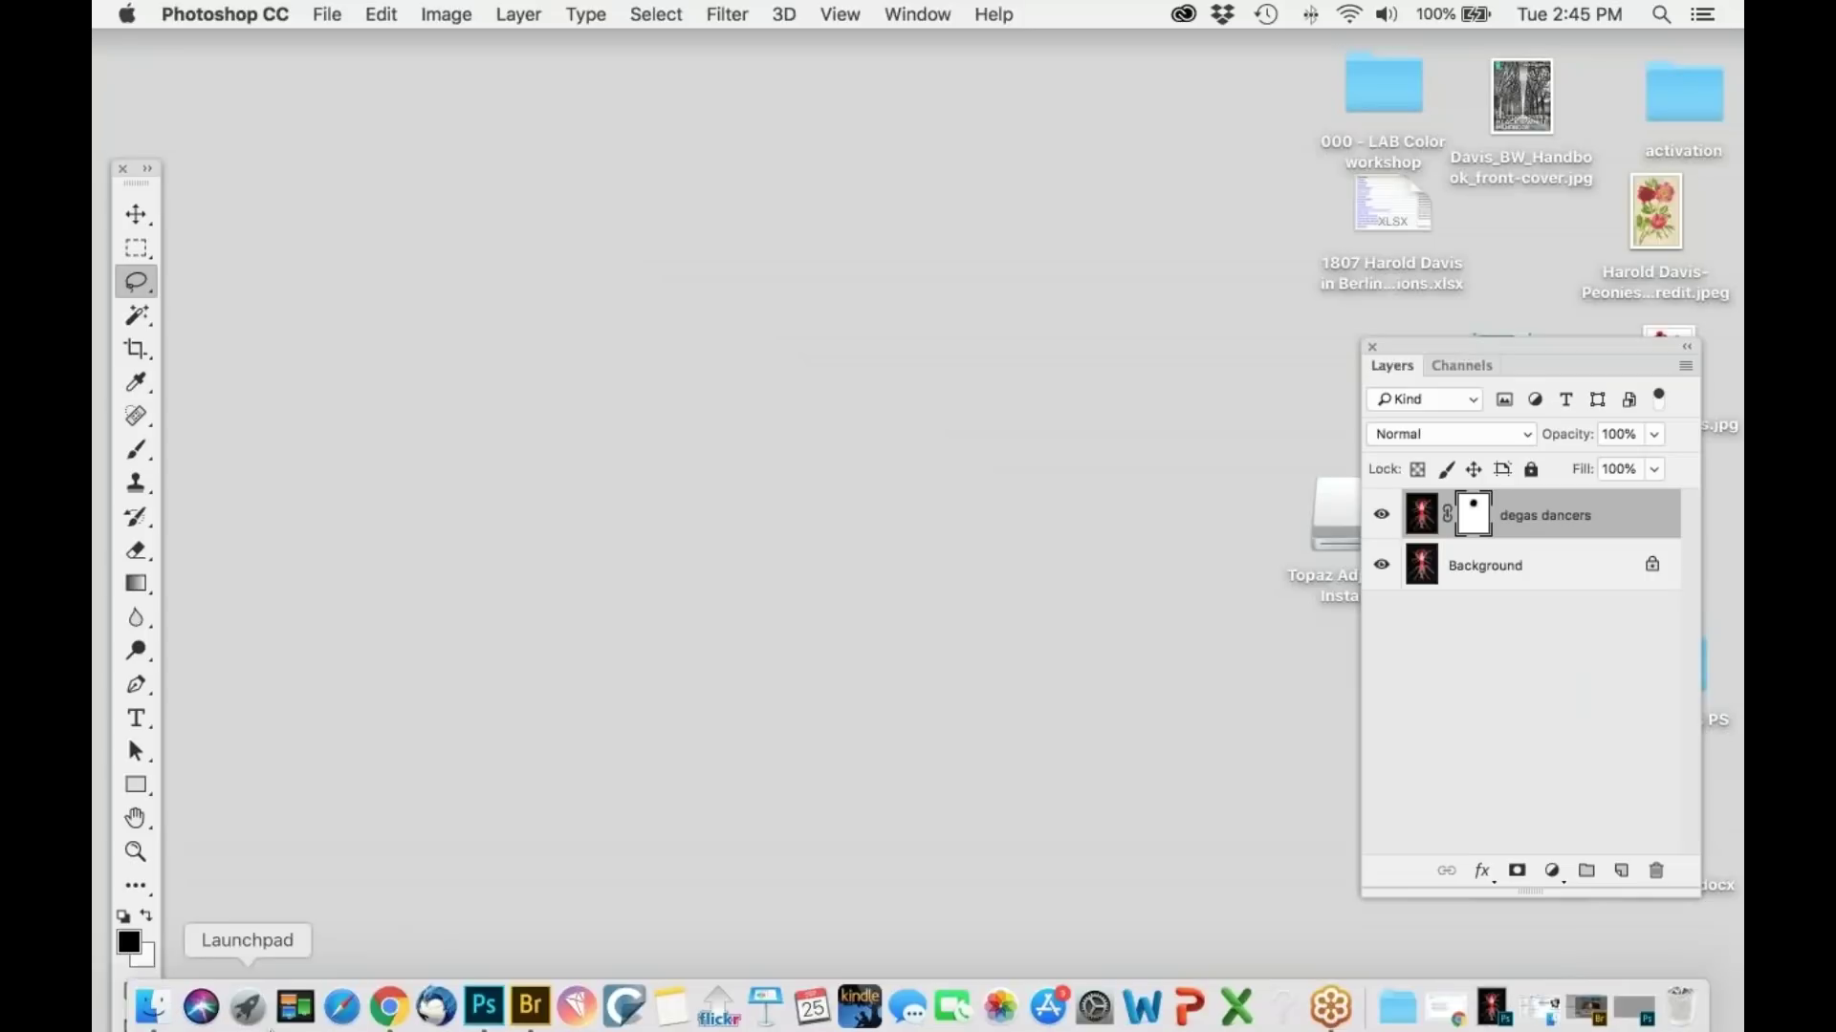
click(531, 1004)
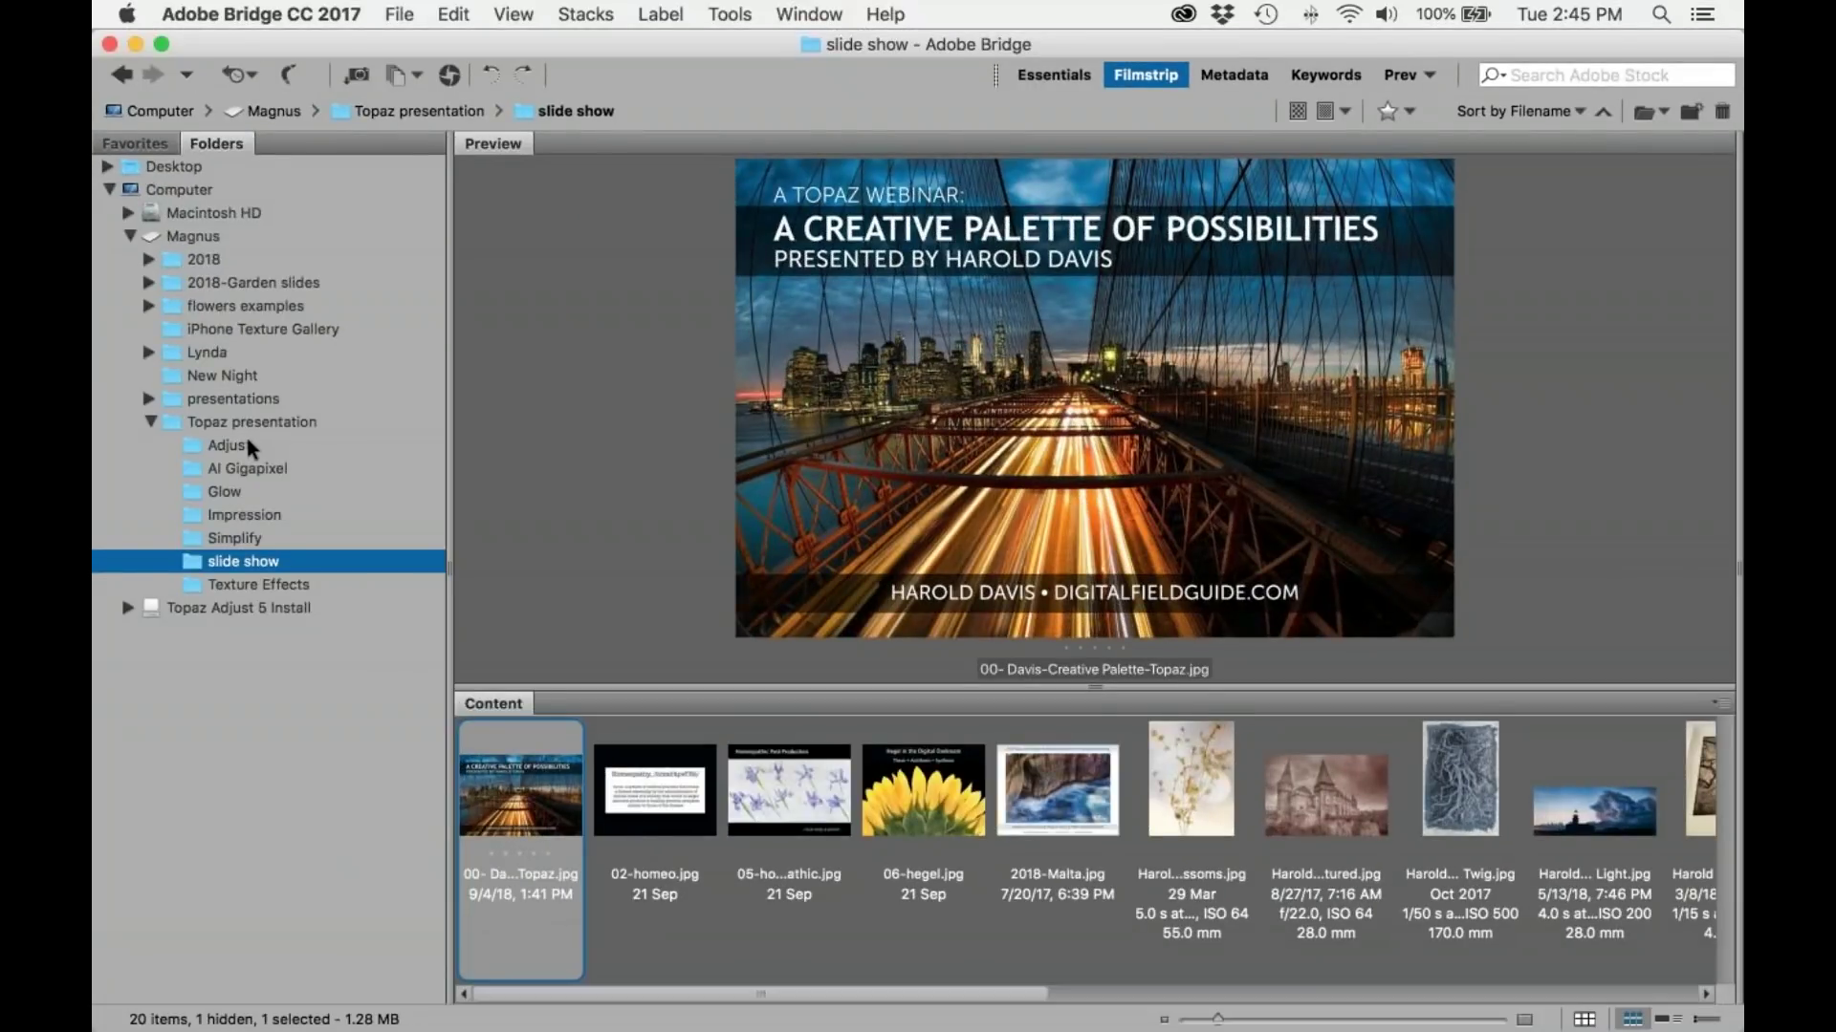
click(230, 444)
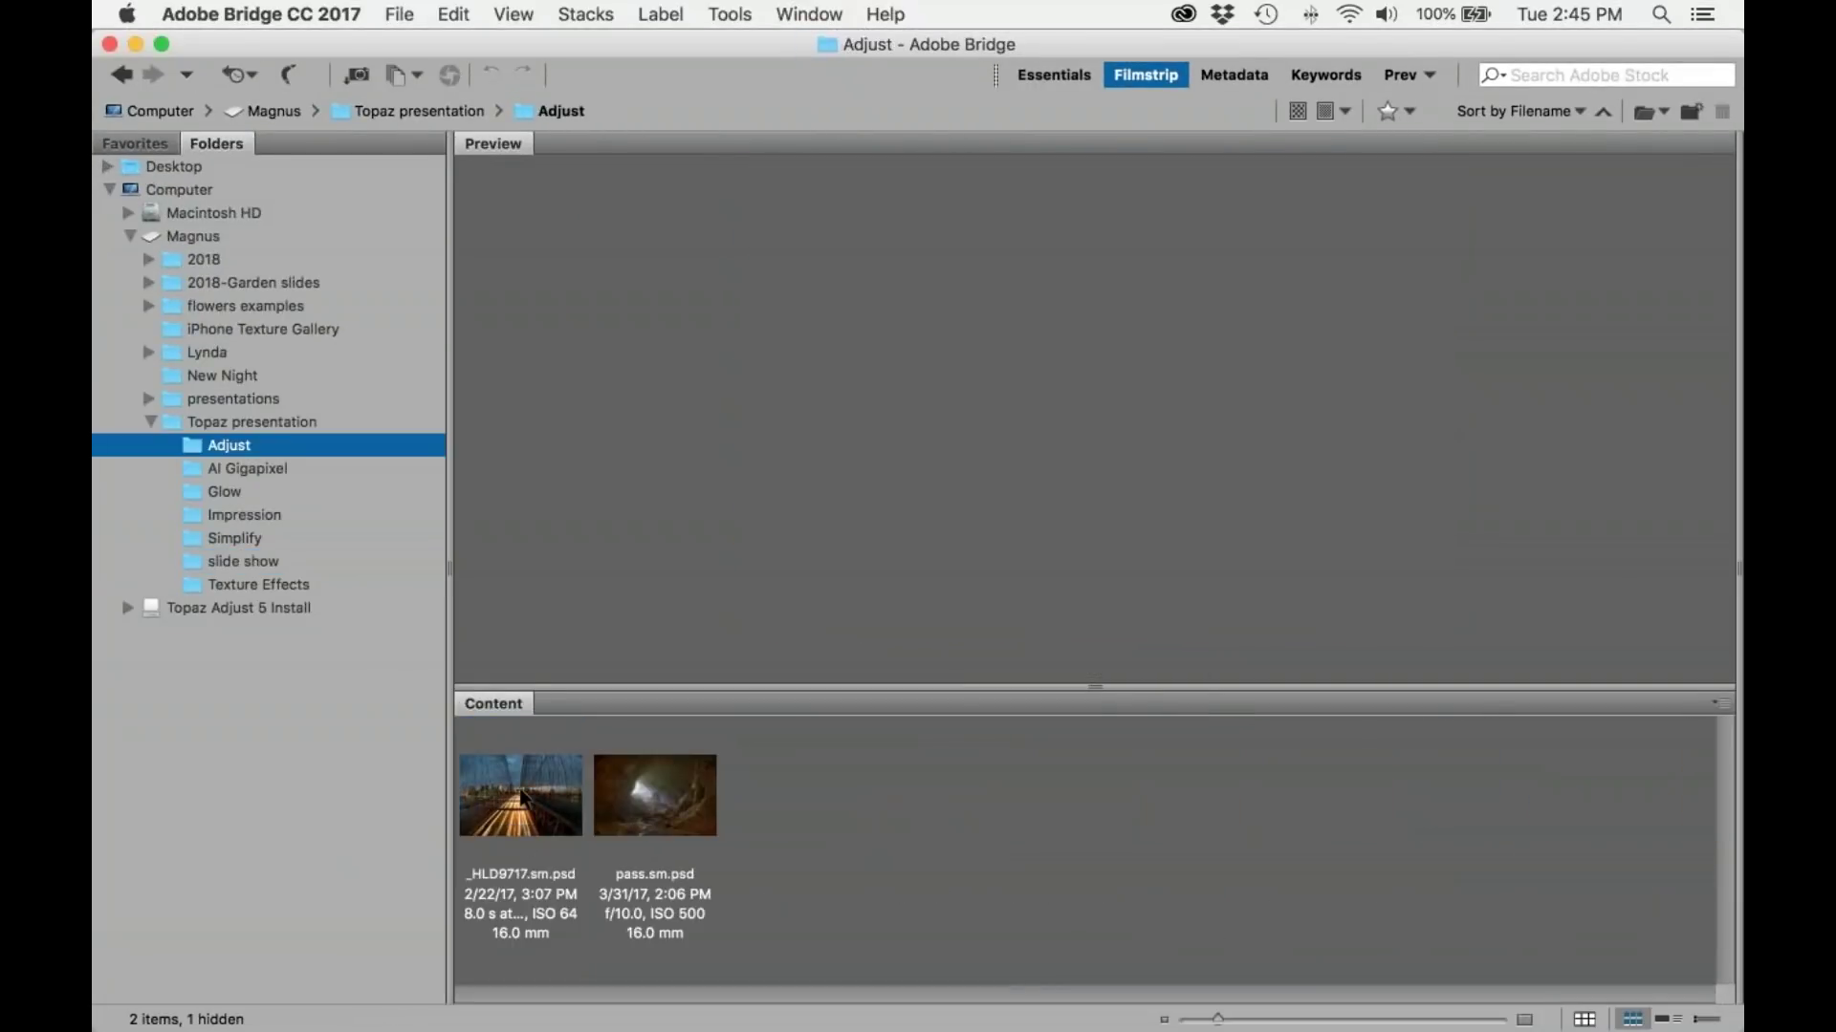
double_click(522, 796)
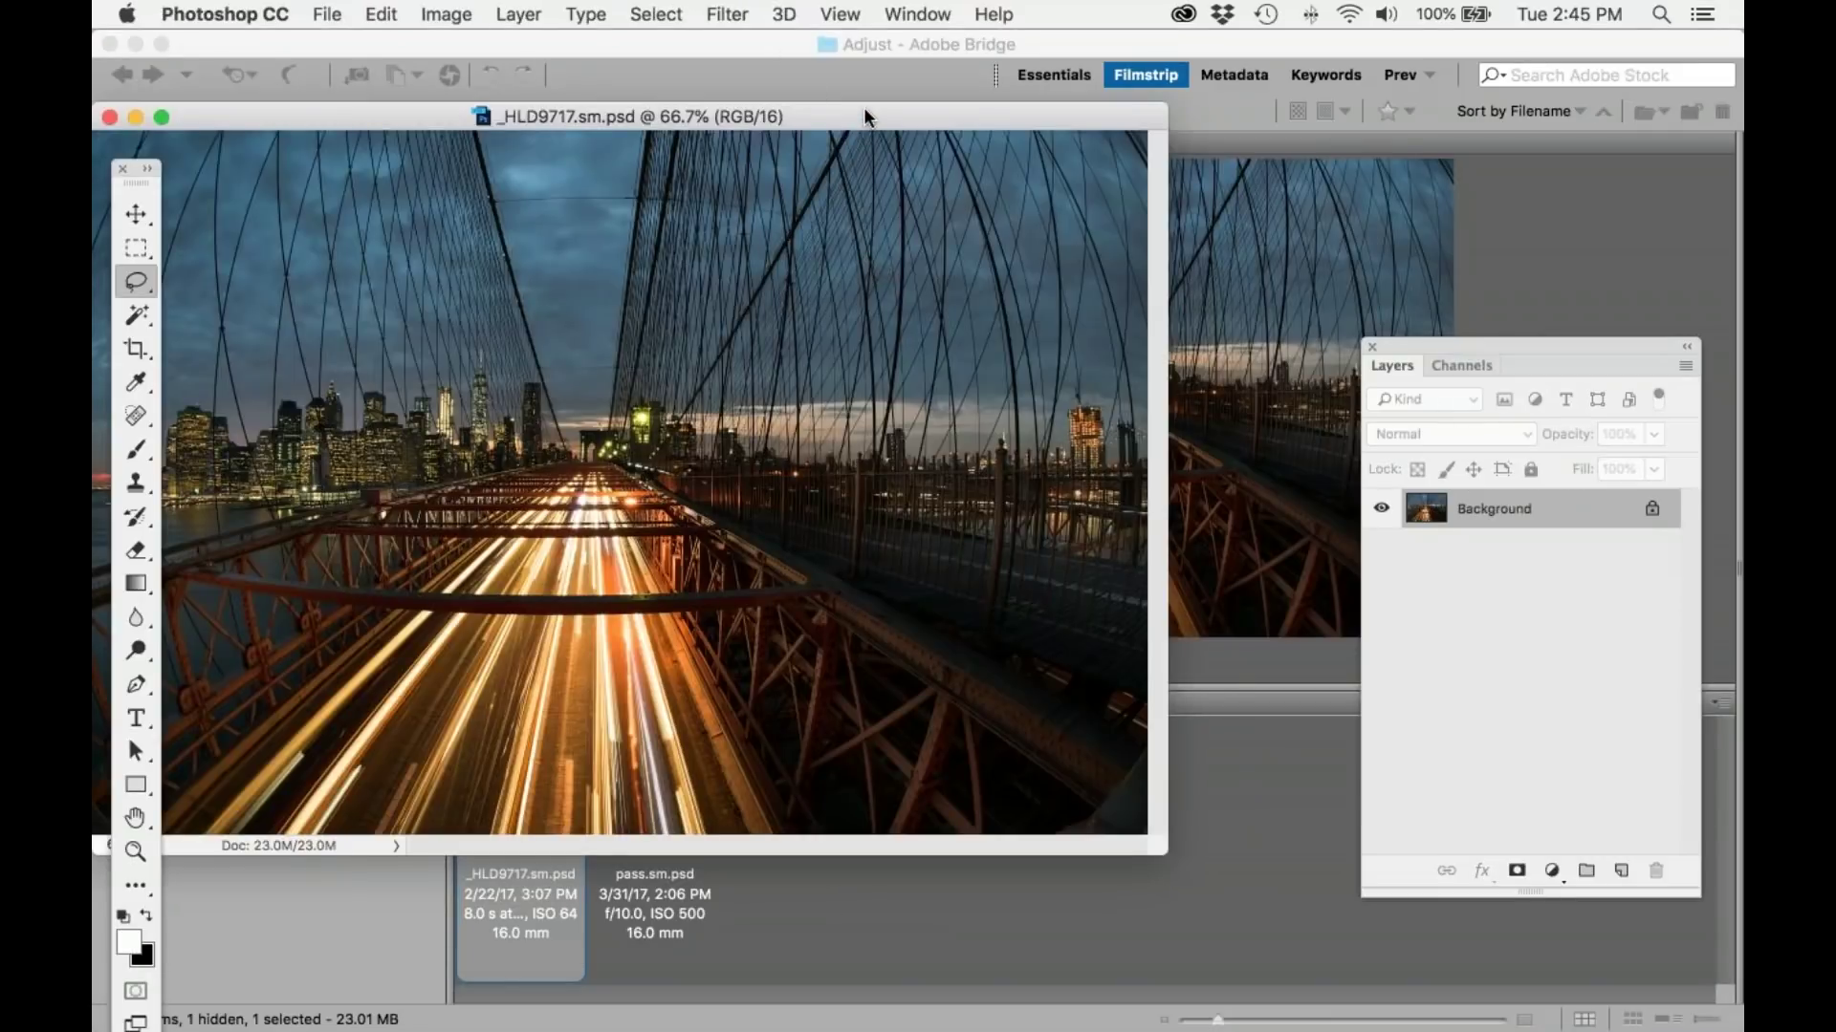
Step: Hide the Bridge window behind the bridge photo and reposition the document window beside the Layers panel
drag(864, 108, 1021, 298)
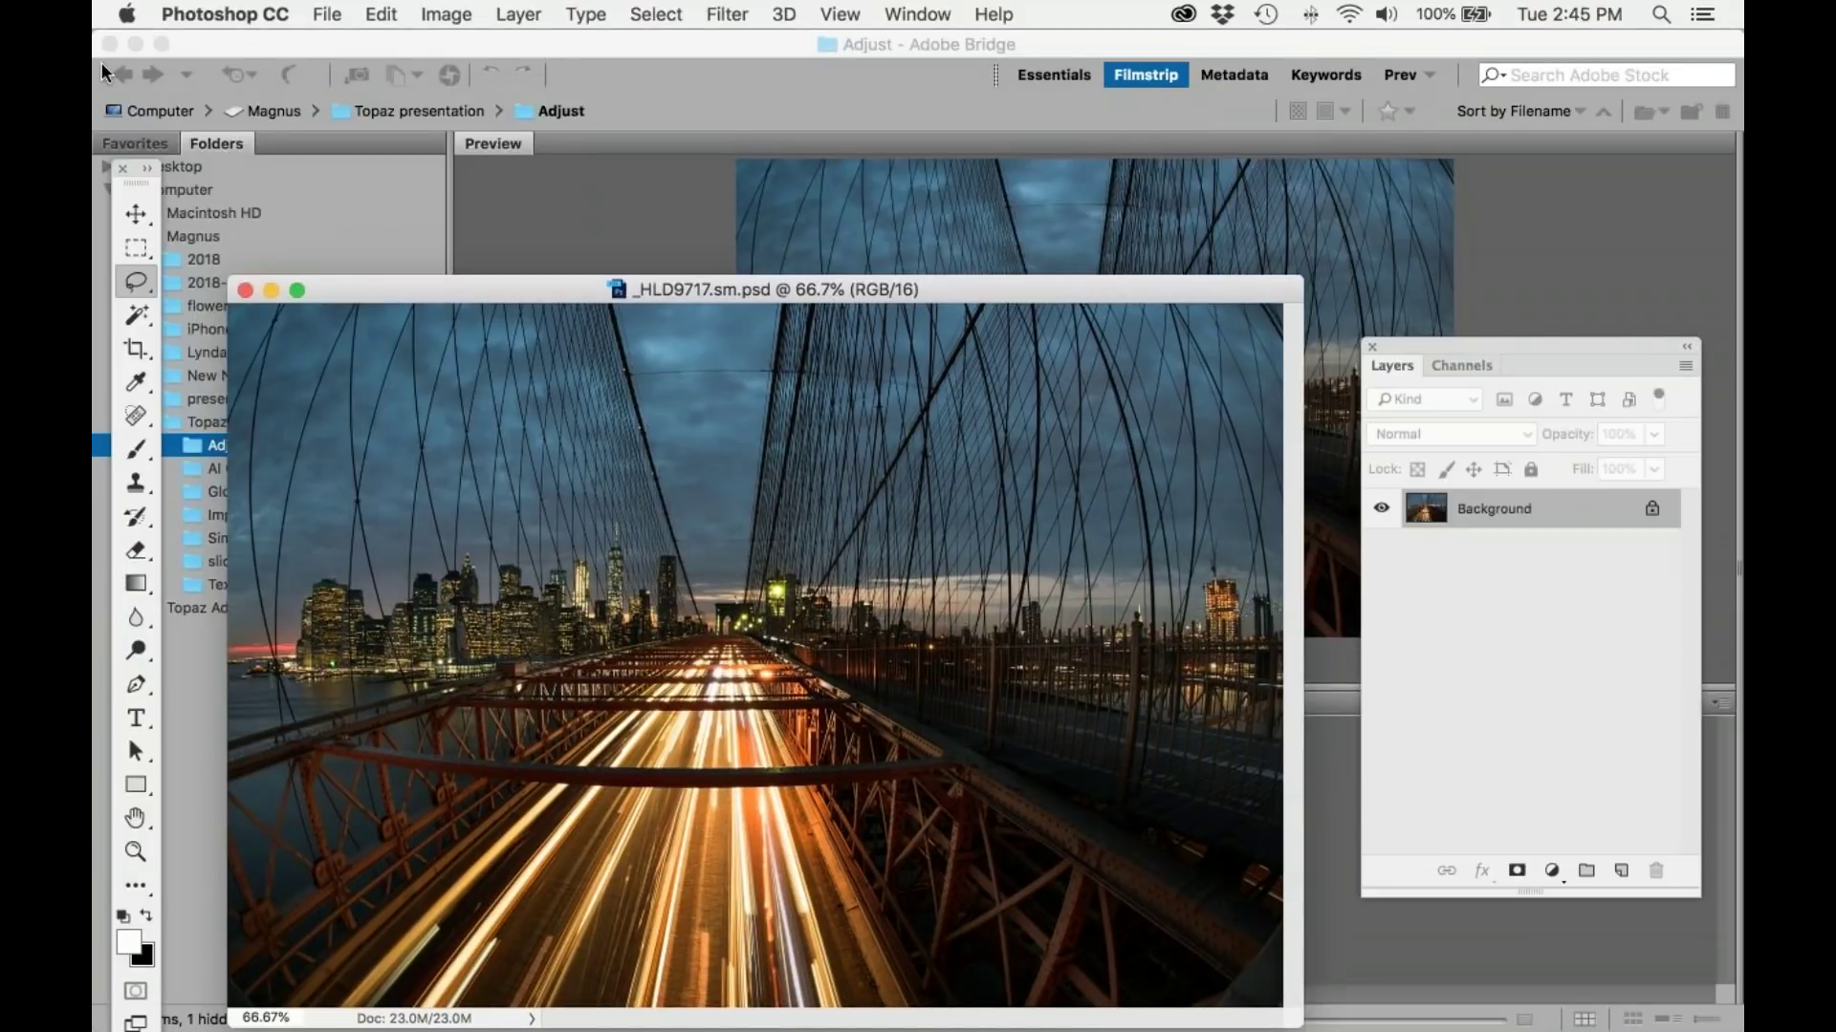
key(super+alt+h)
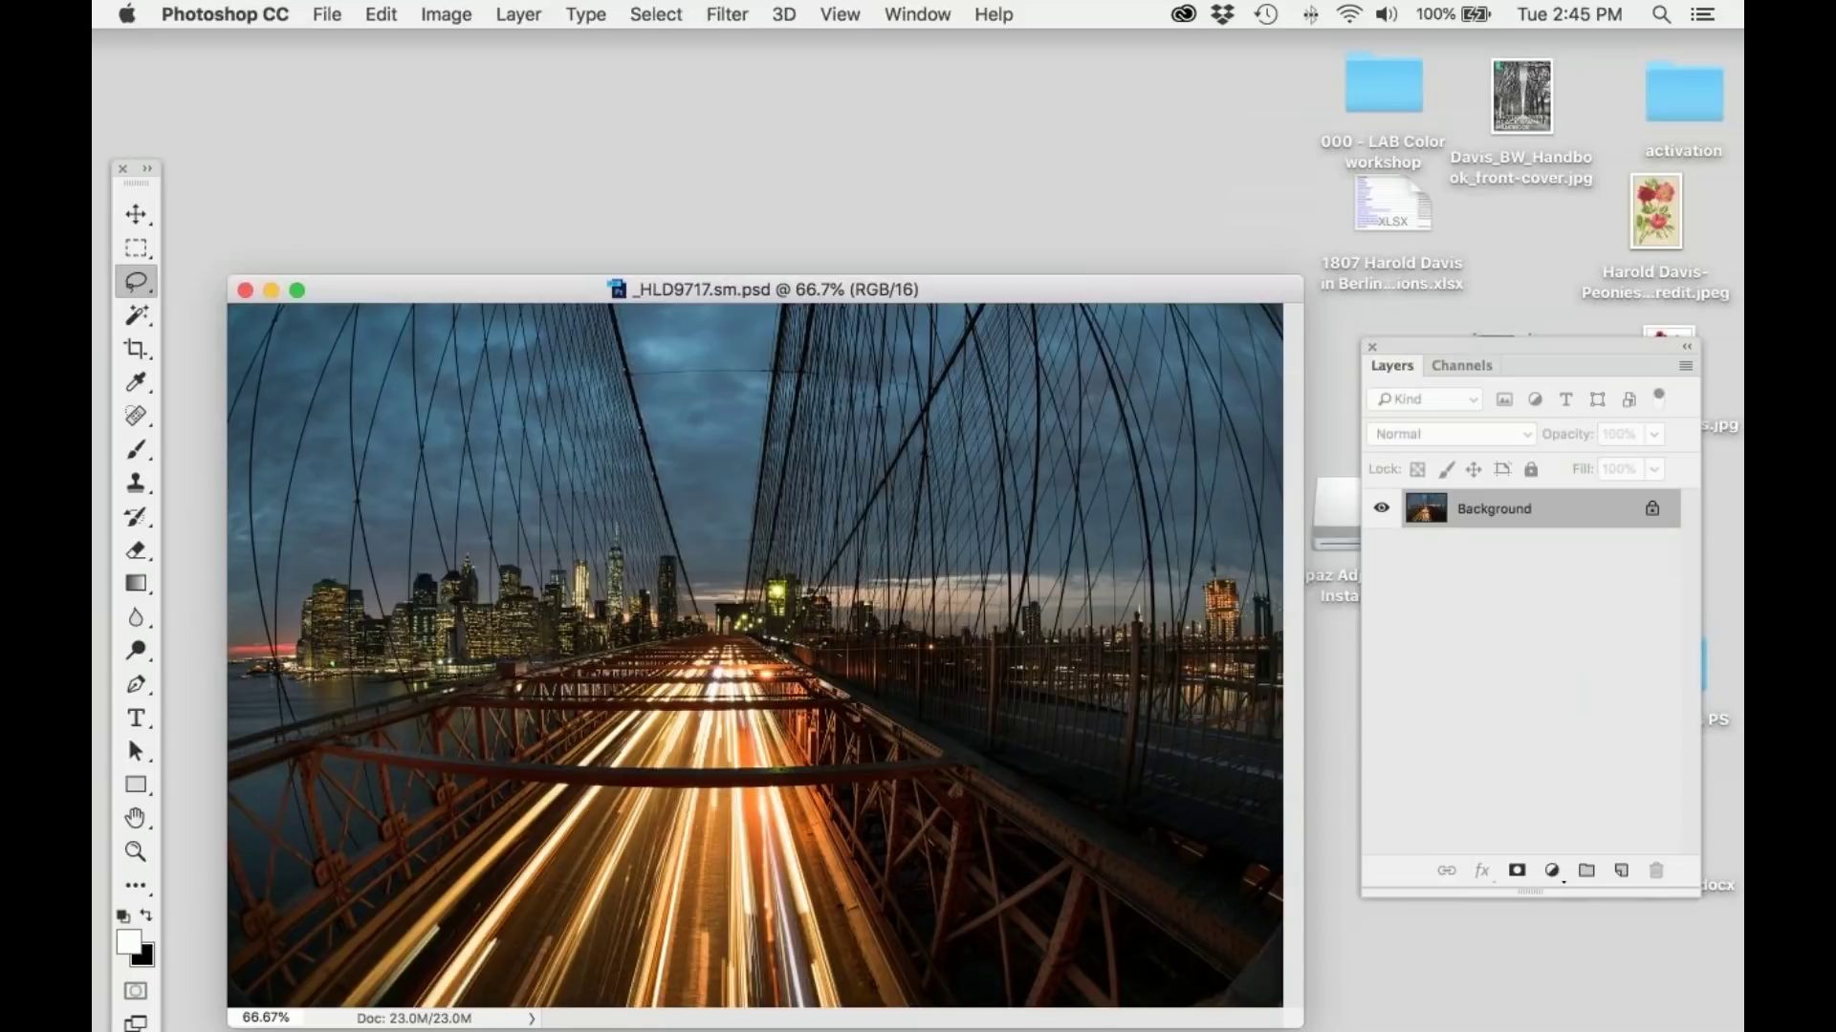
drag(956, 289, 935, 160)
Step: Duplicate the Background layer of _HLD9717.sm.psd as "Background copy"
click(518, 14)
click(625, 115)
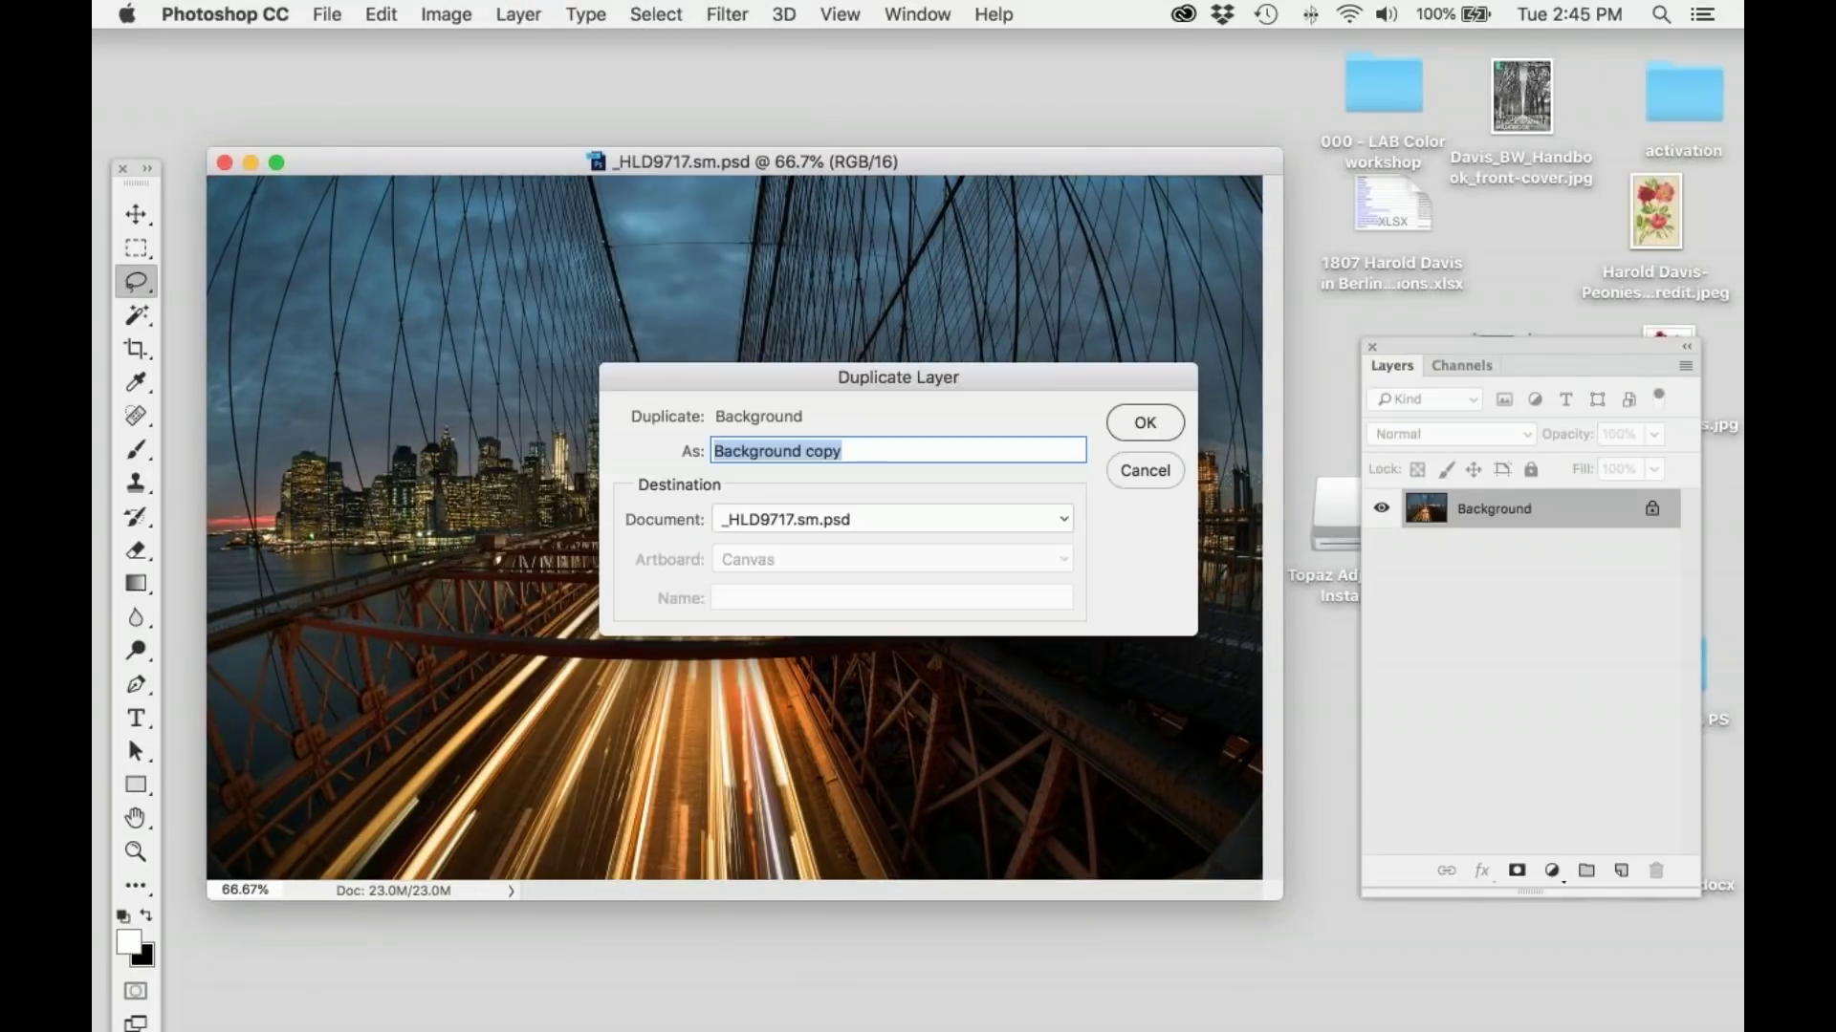
key(Return)
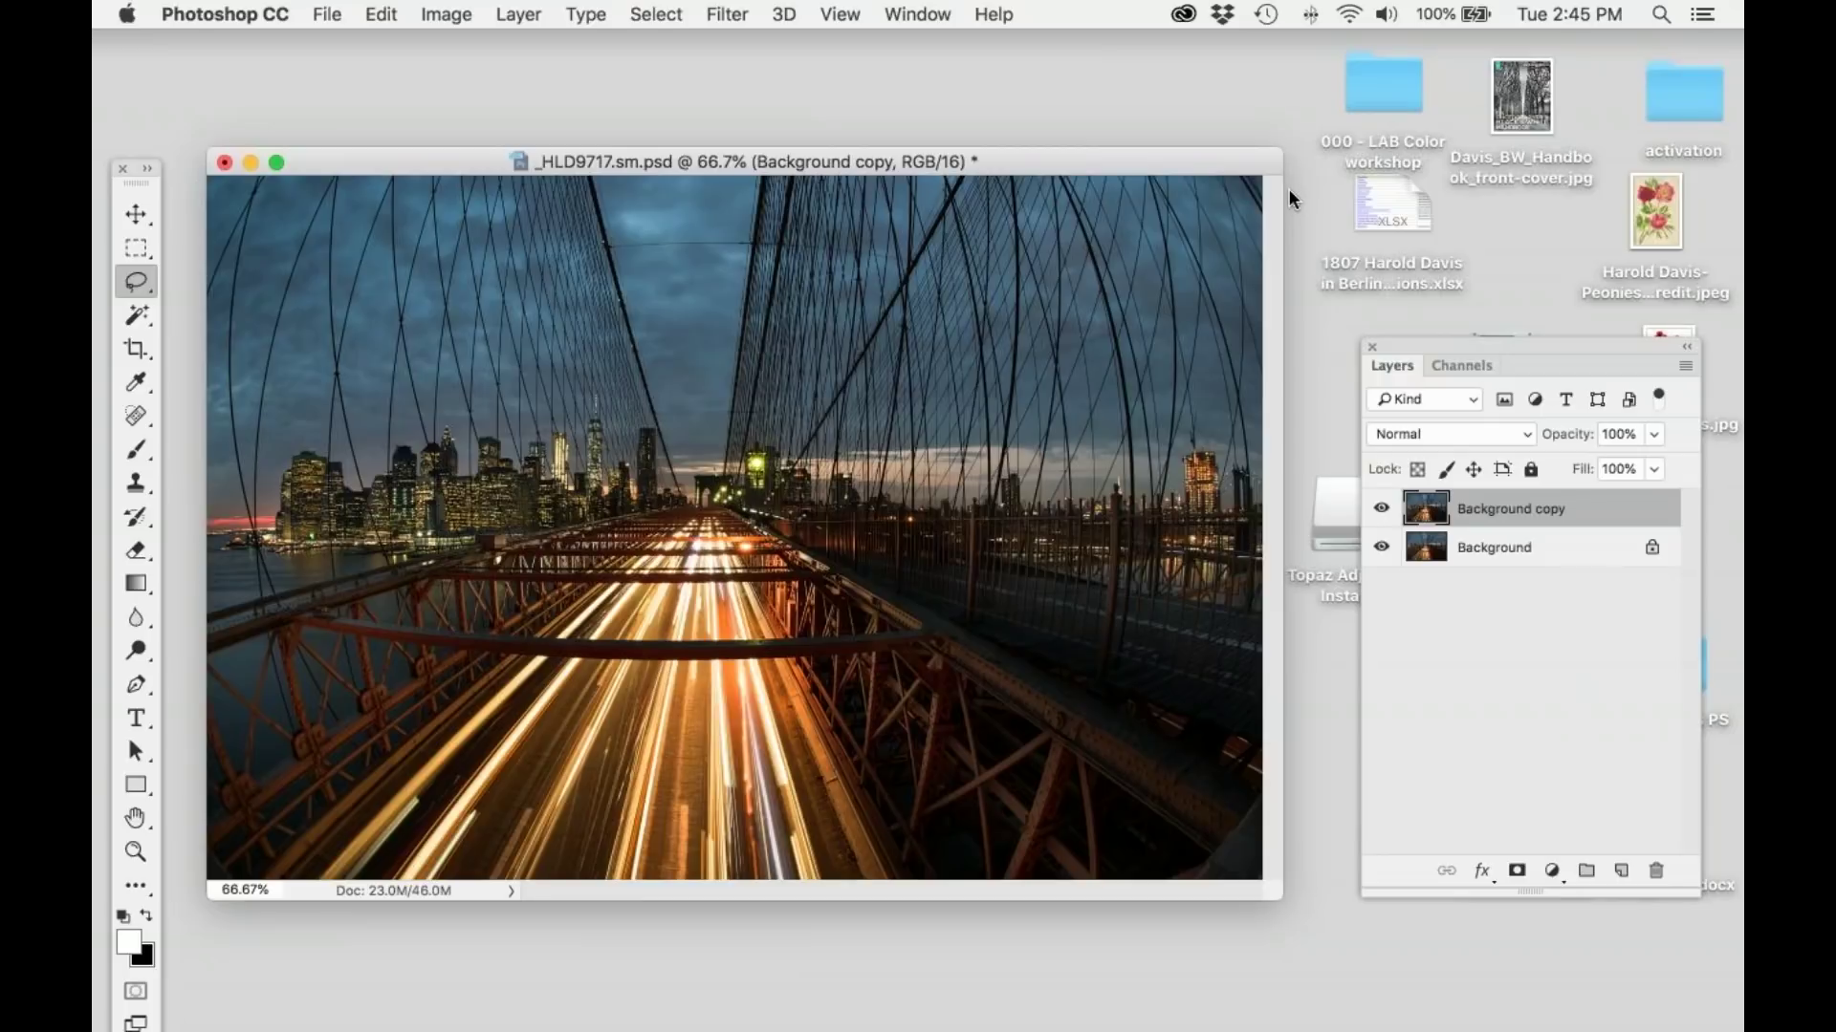
click(1288, 188)
click(822, 162)
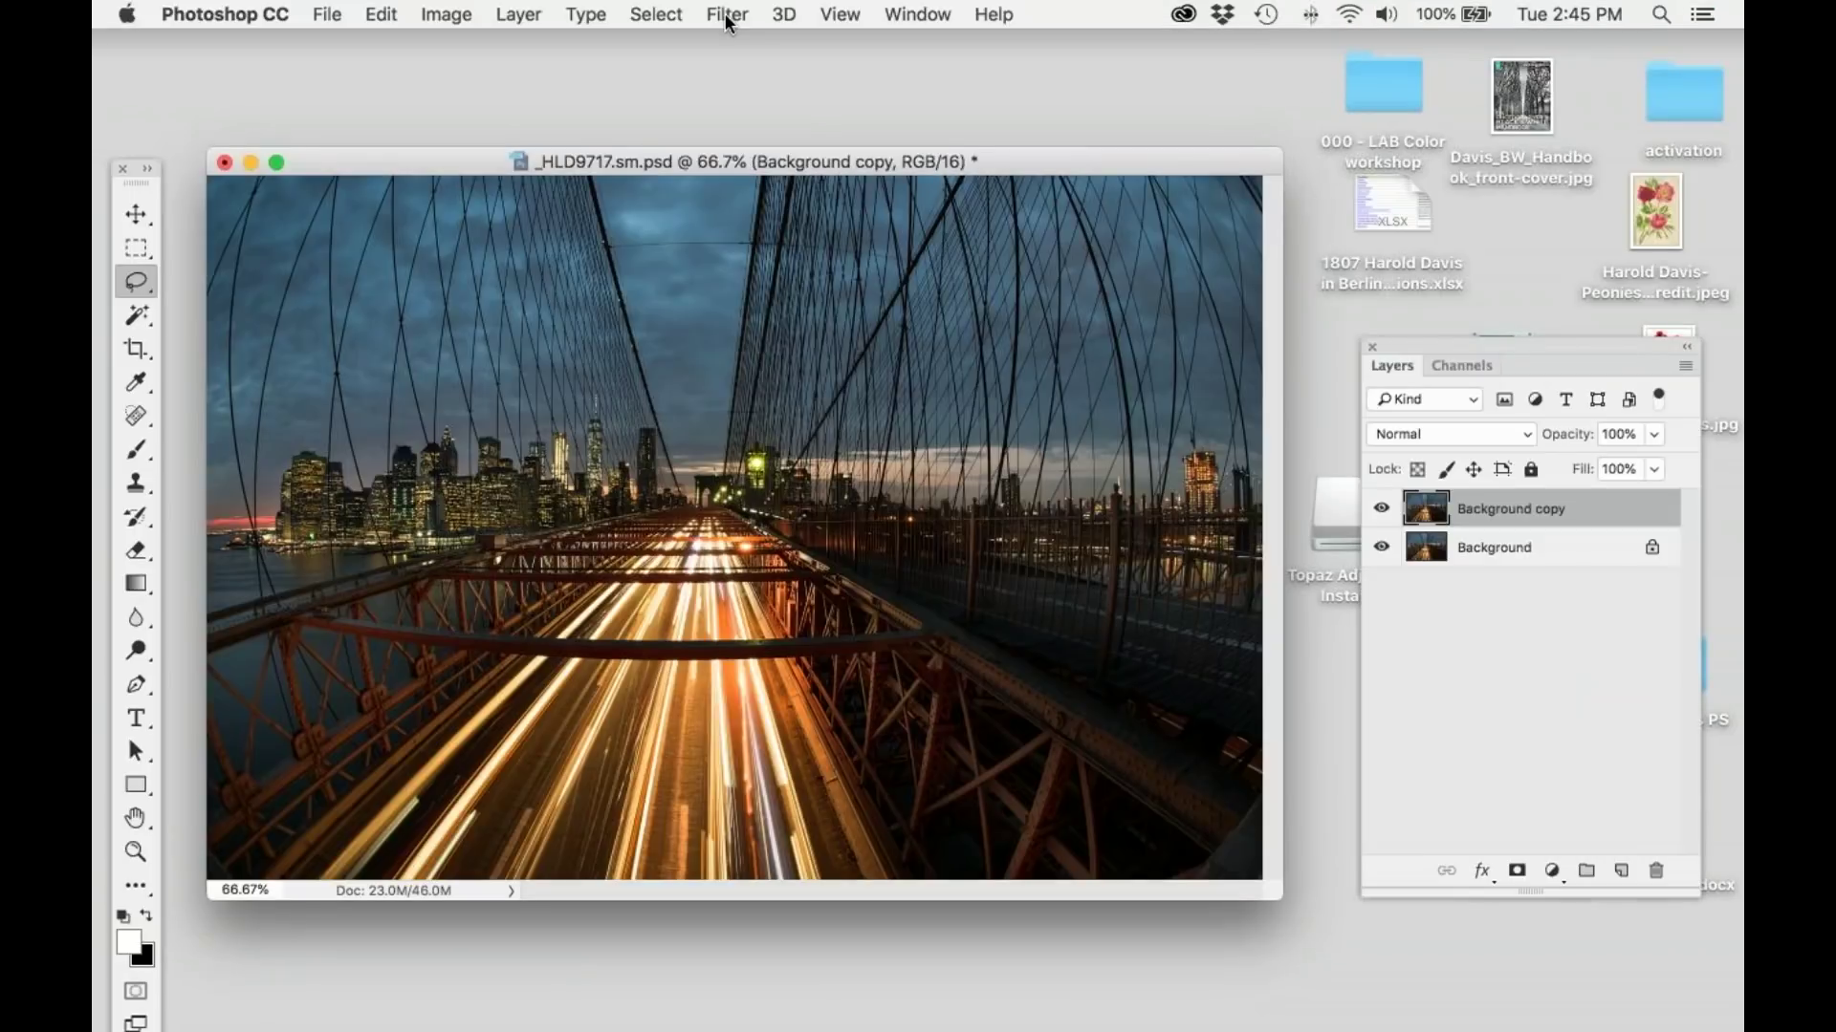
Step: Run the Topaz Studio filter on the Background copy layer and apply the "Bright Night" effect
click(726, 14)
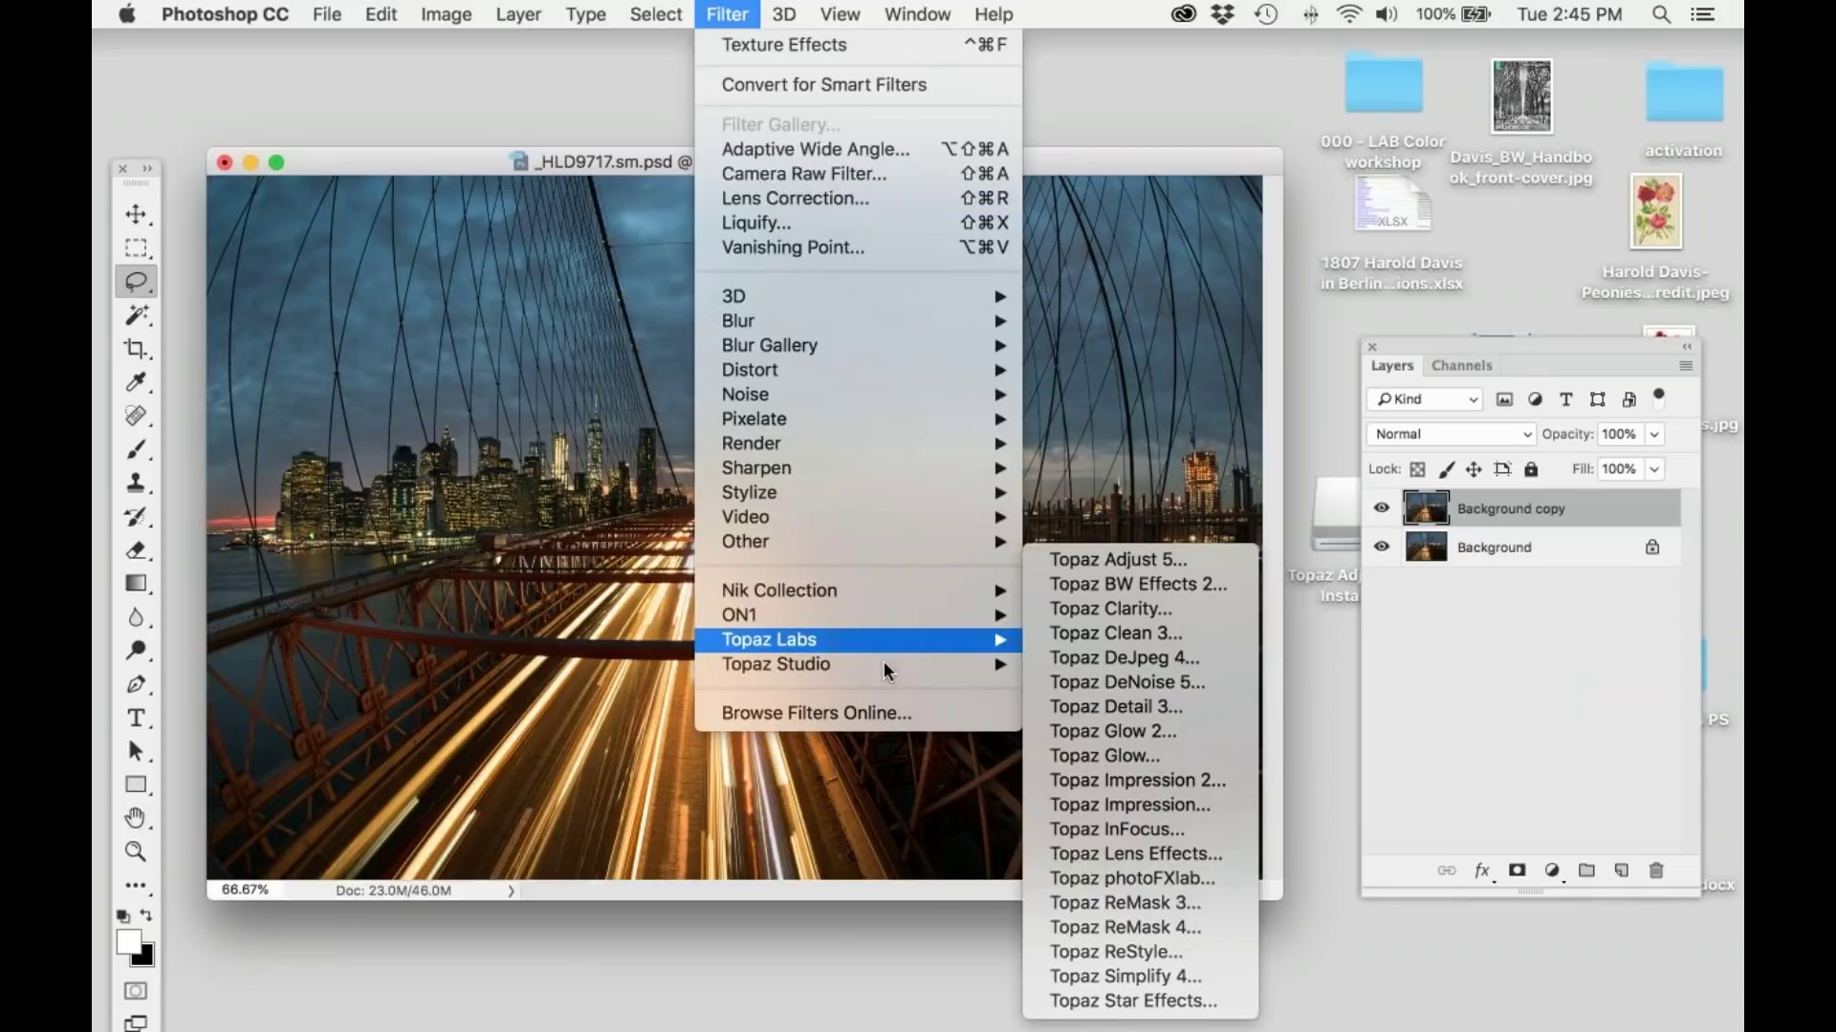
mouse_move(883, 663)
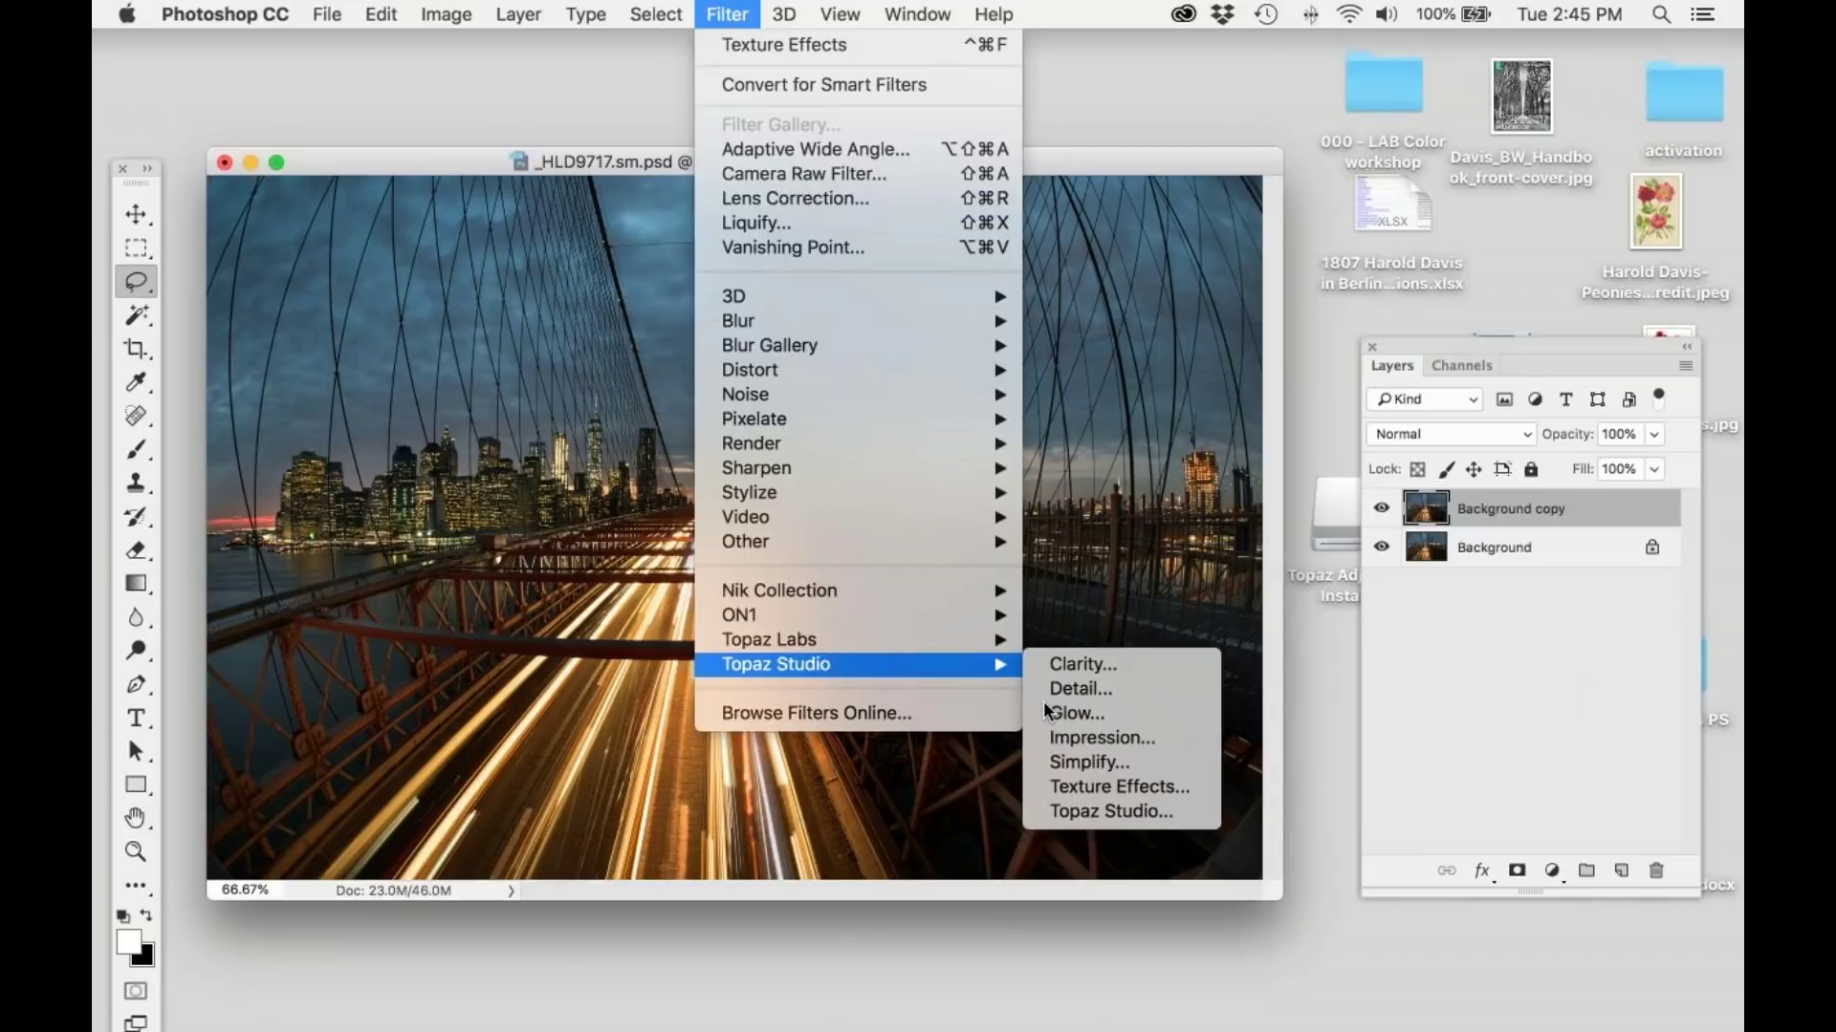
click(1065, 811)
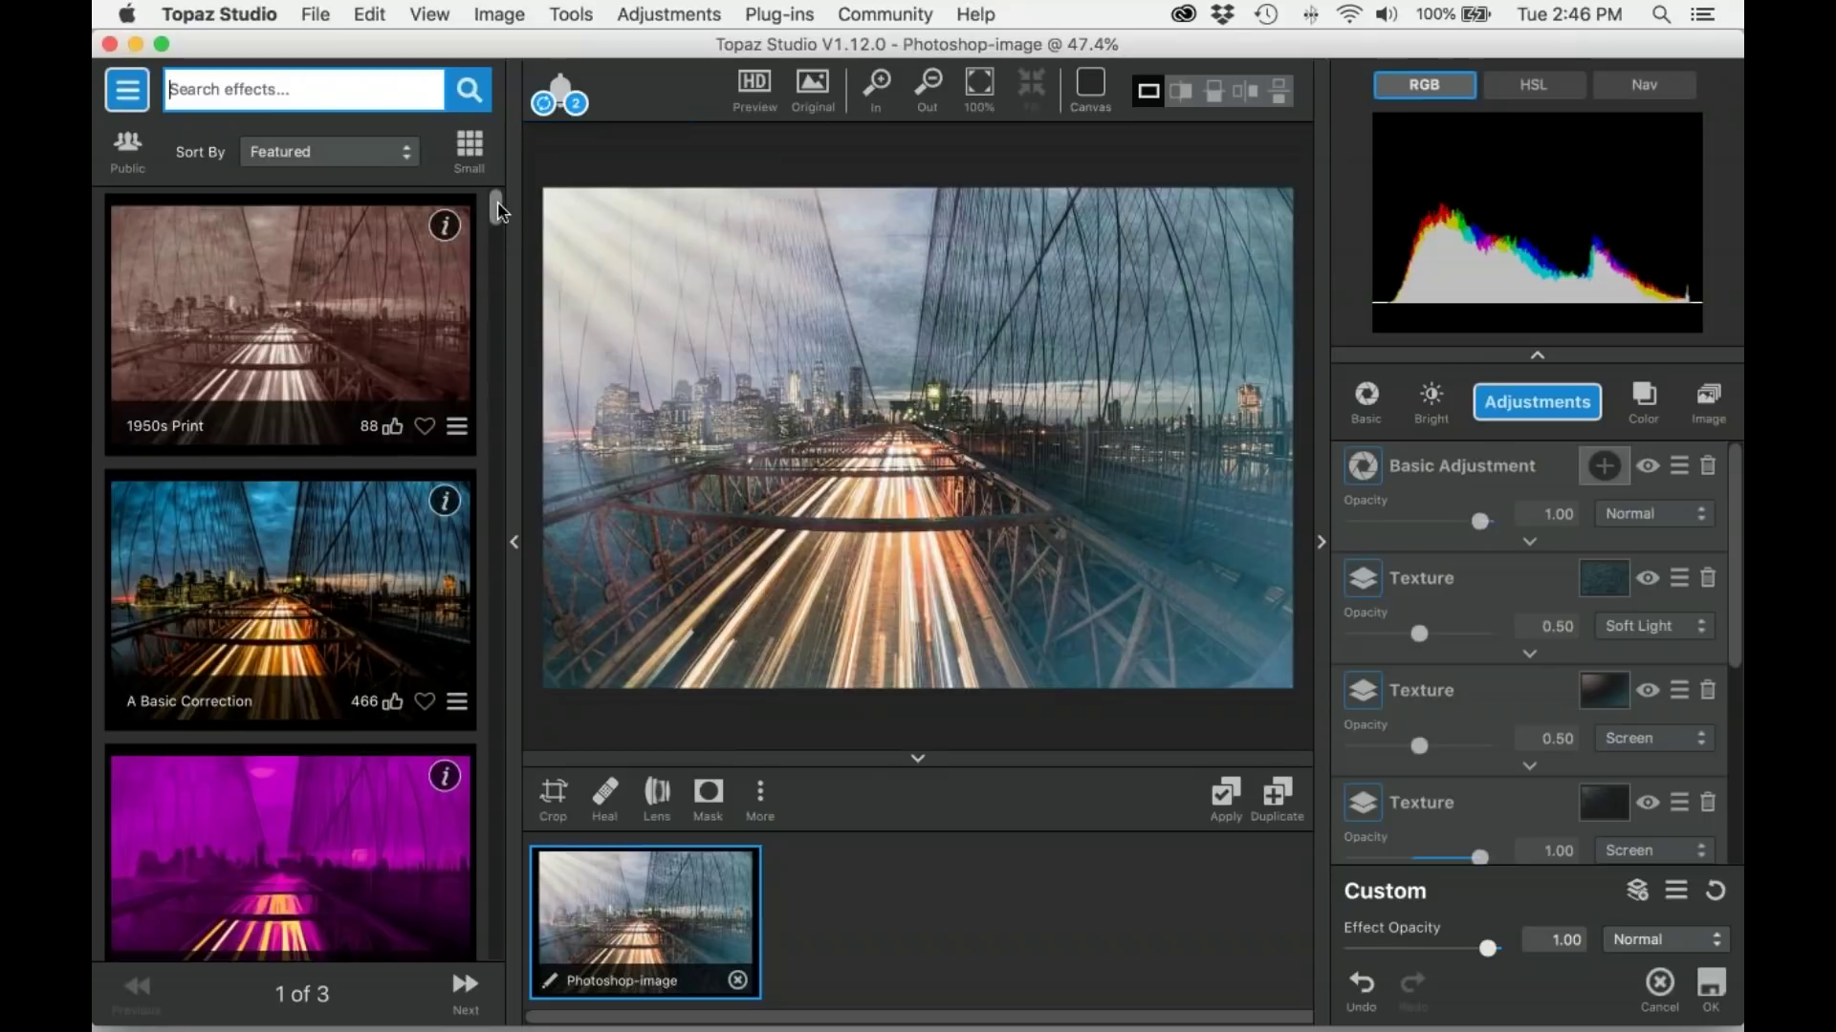
scroll(498, 213, down, 3)
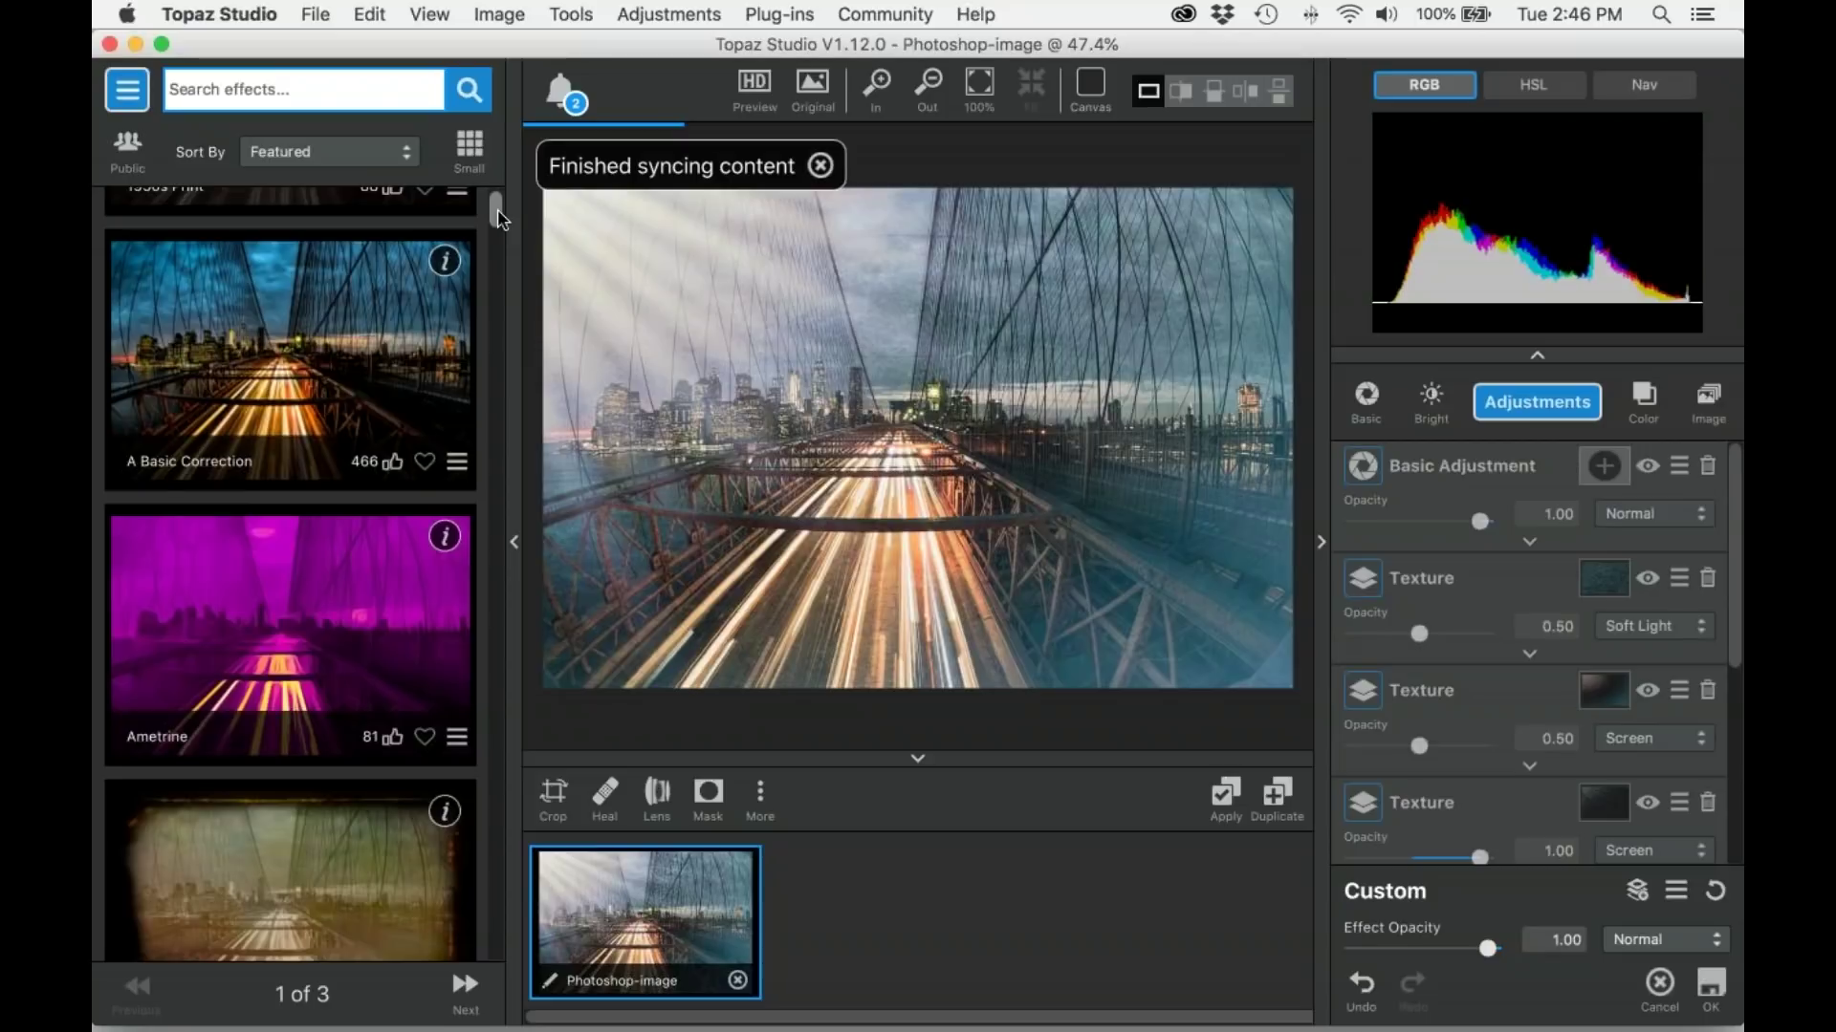
scroll(498, 216, down, 6)
scroll(498, 212, up, 6)
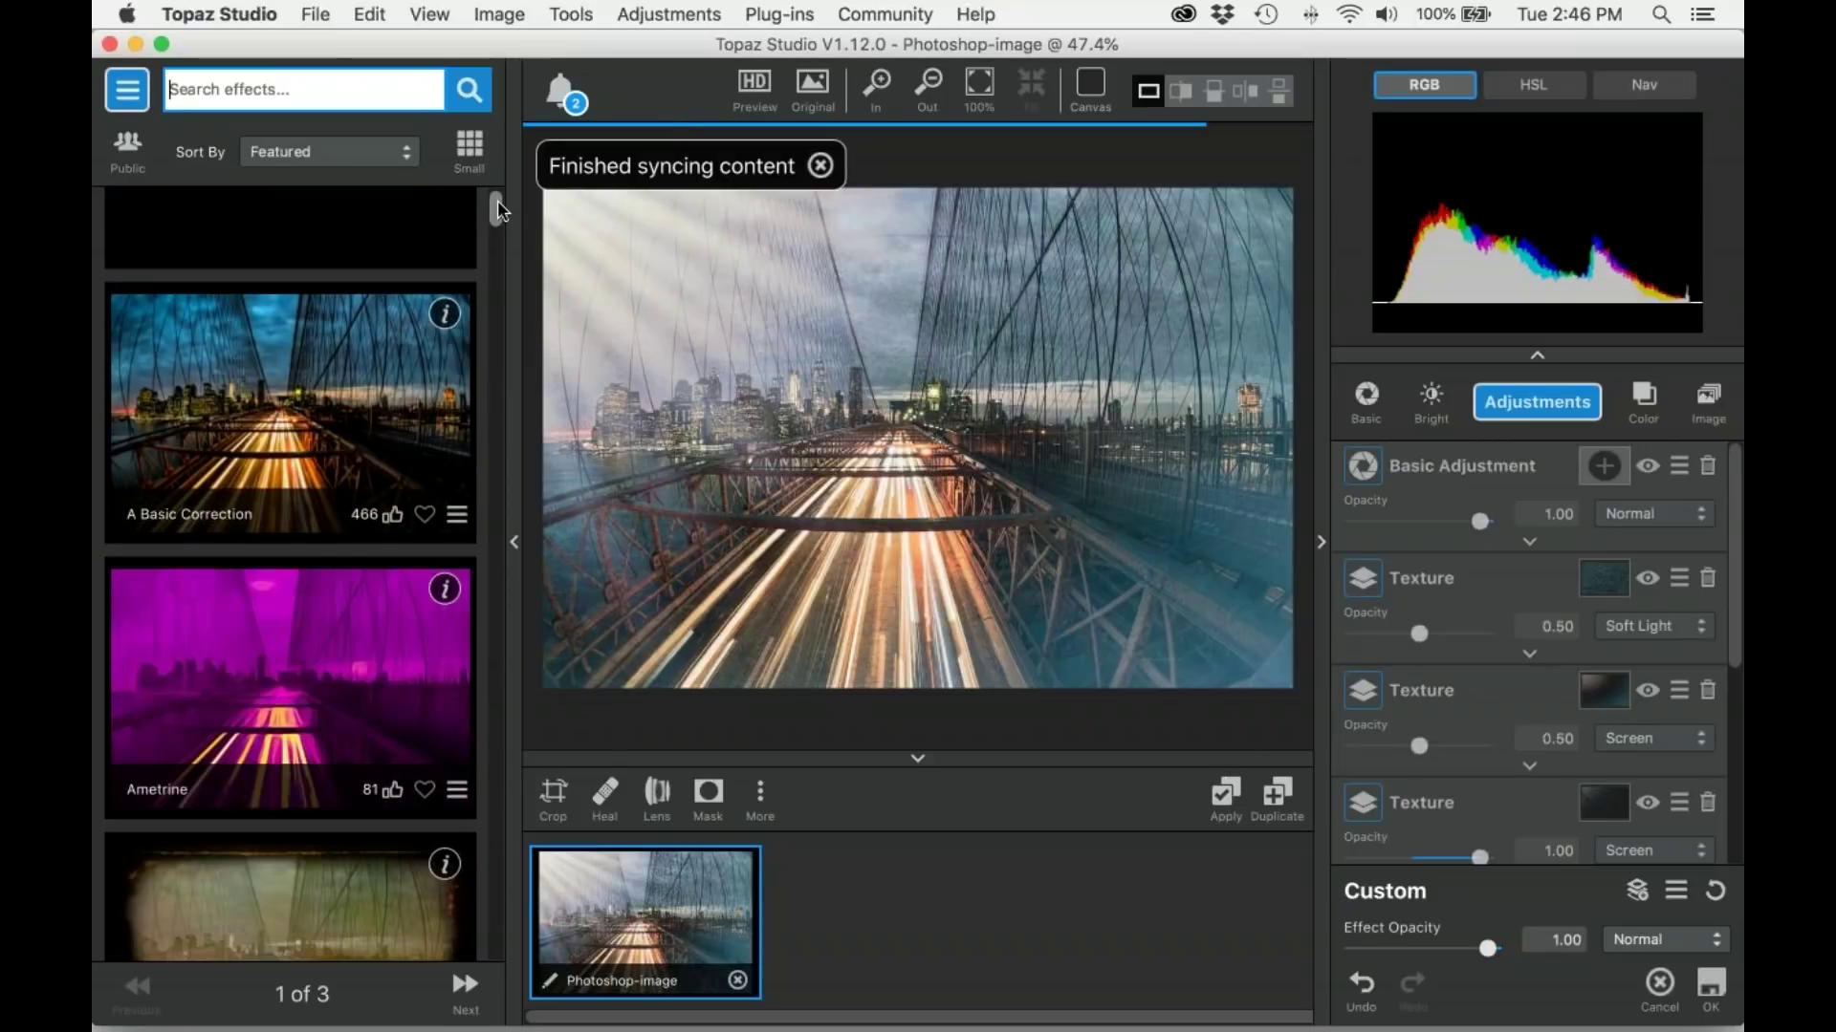
scroll(498, 212, down, 6)
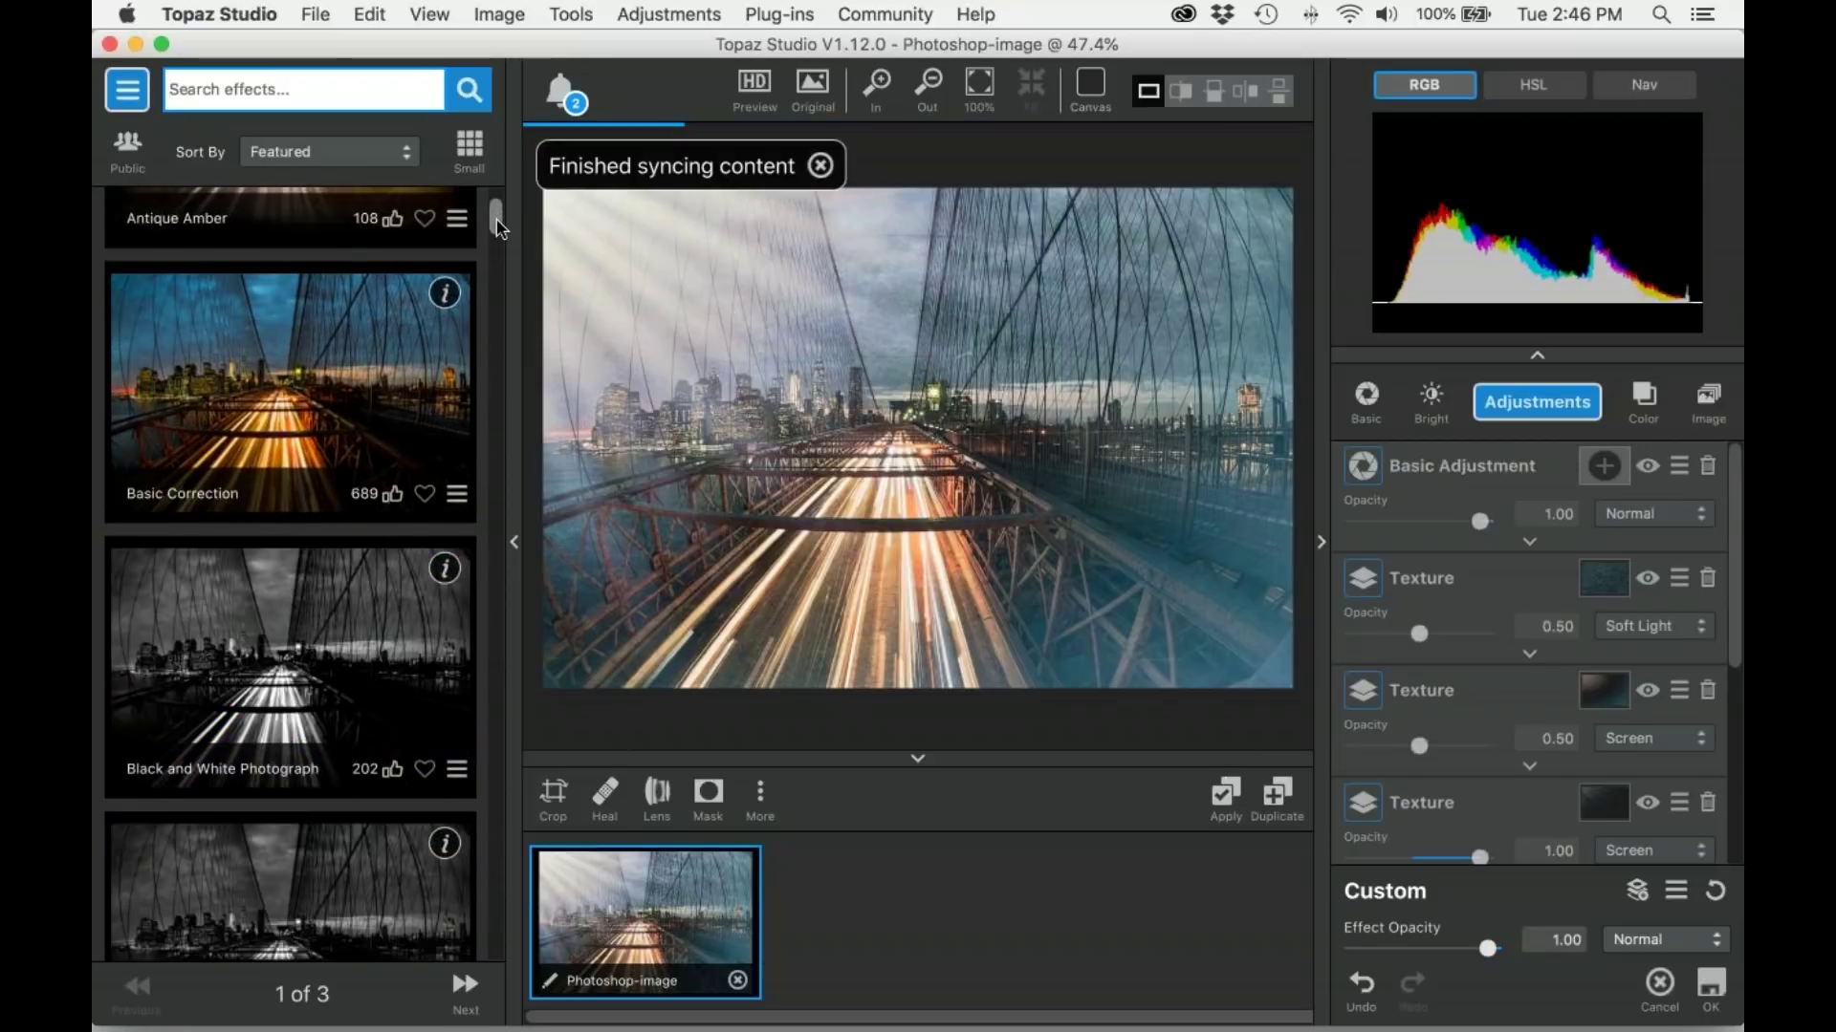
scroll(498, 226, down, 6)
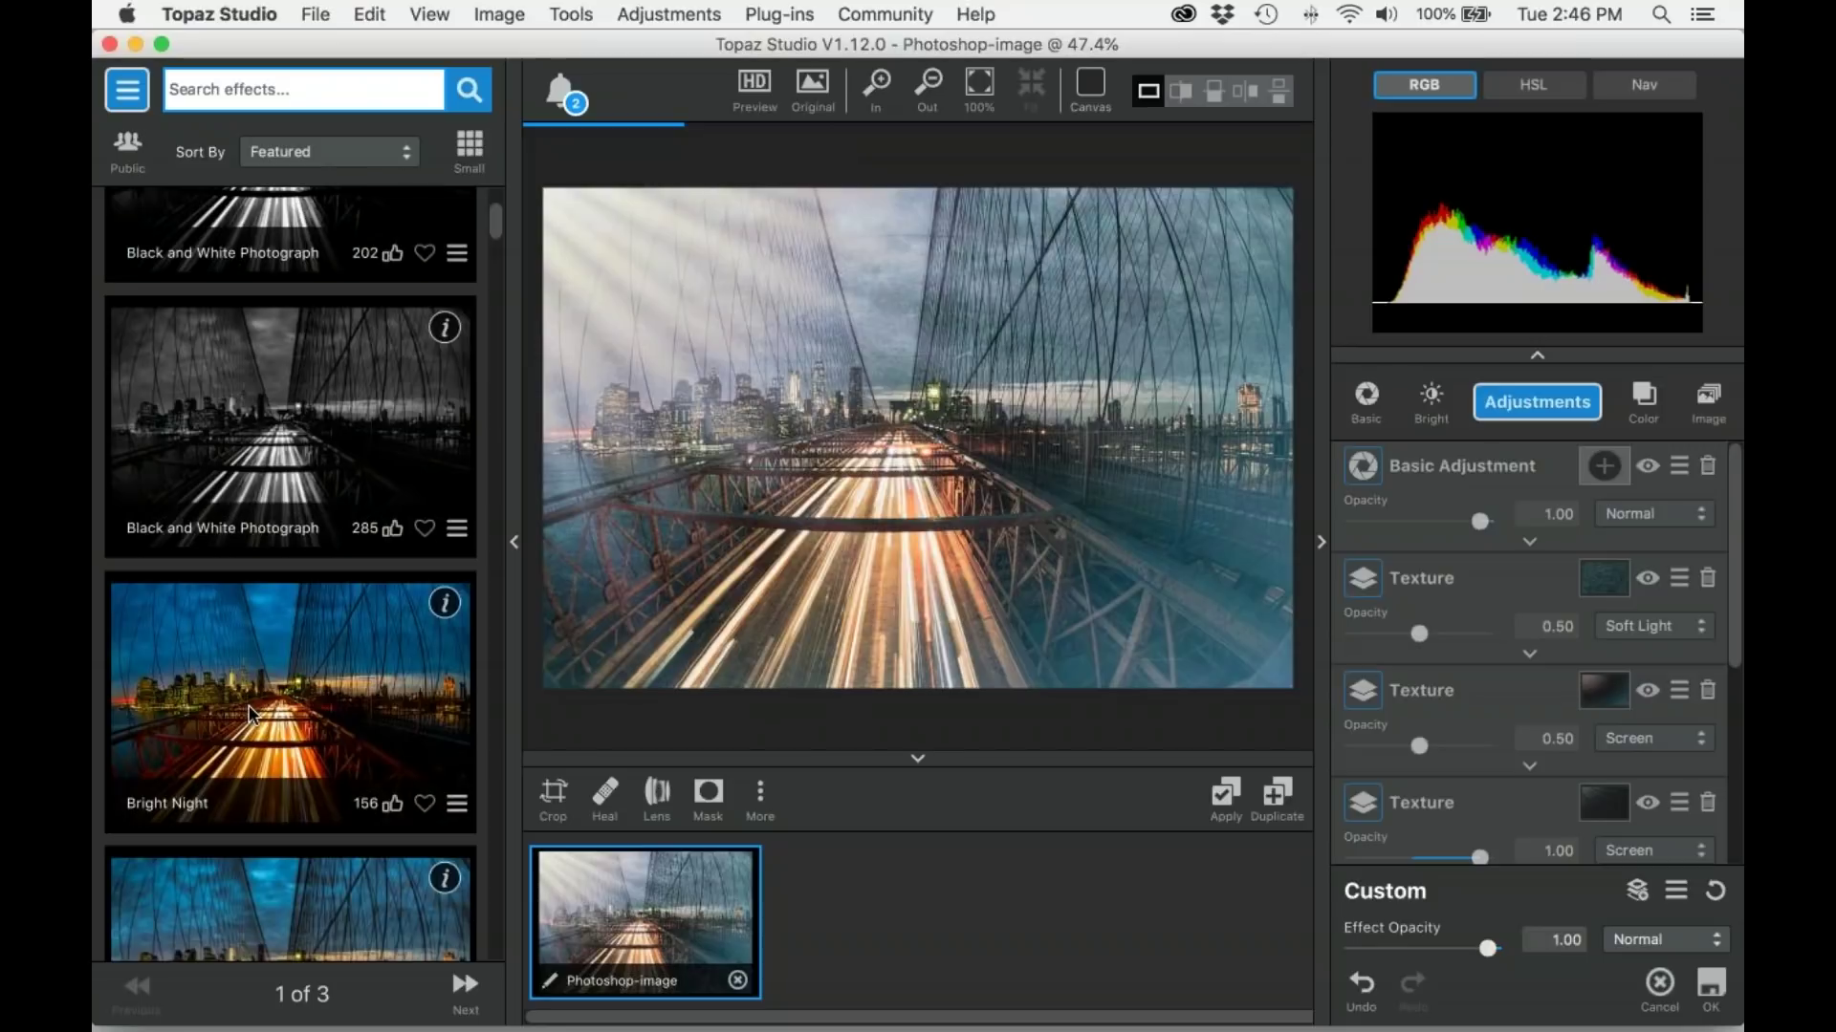
click(251, 714)
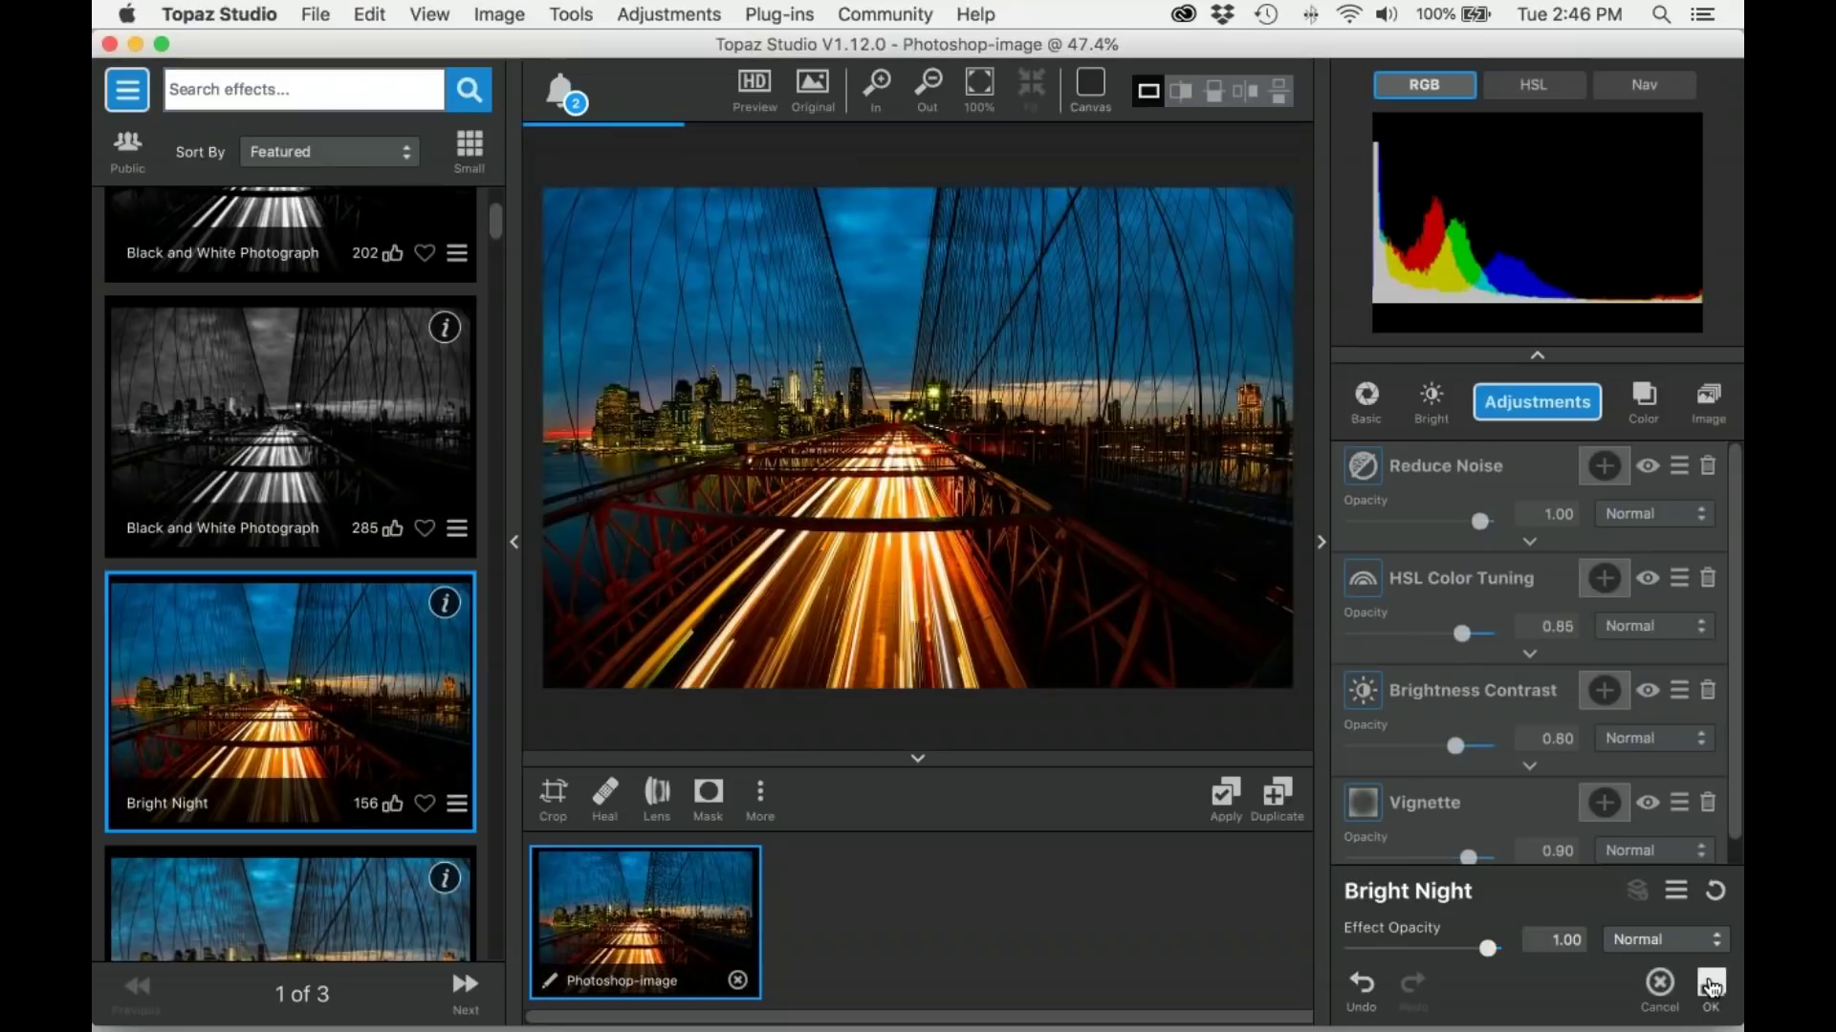
click(1711, 984)
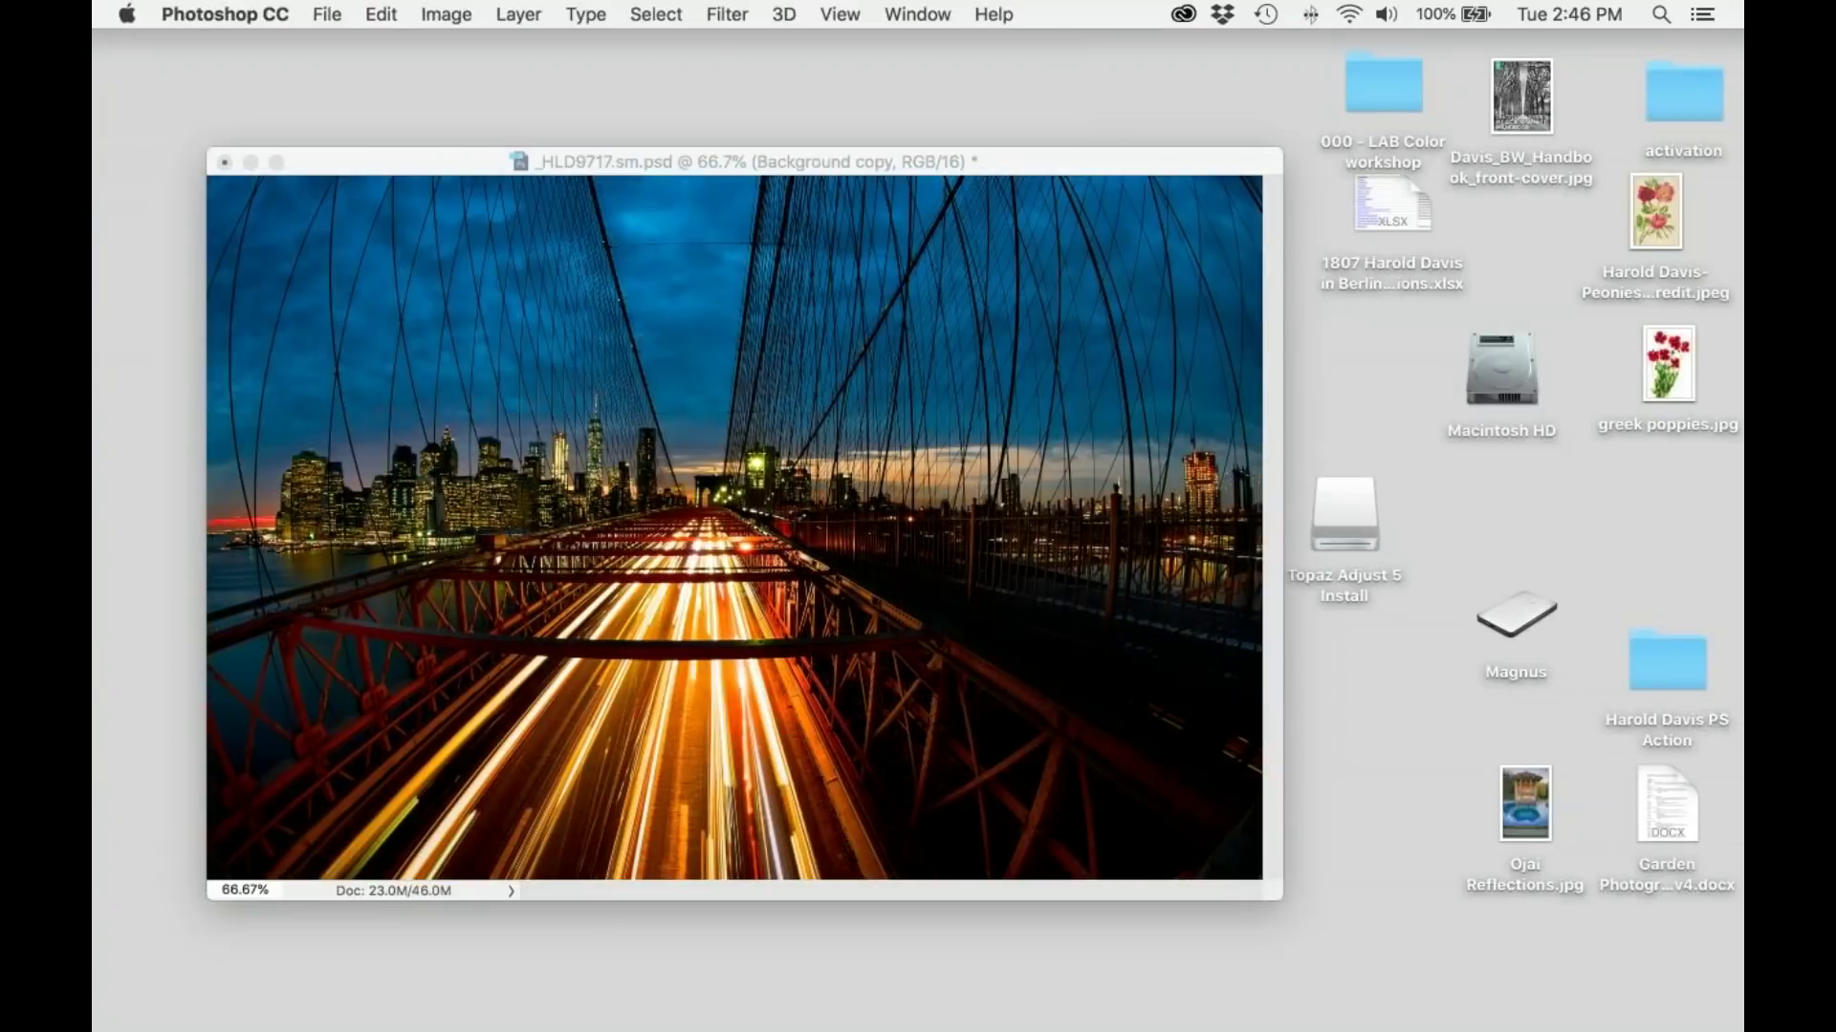
mouse_move(727, 1021)
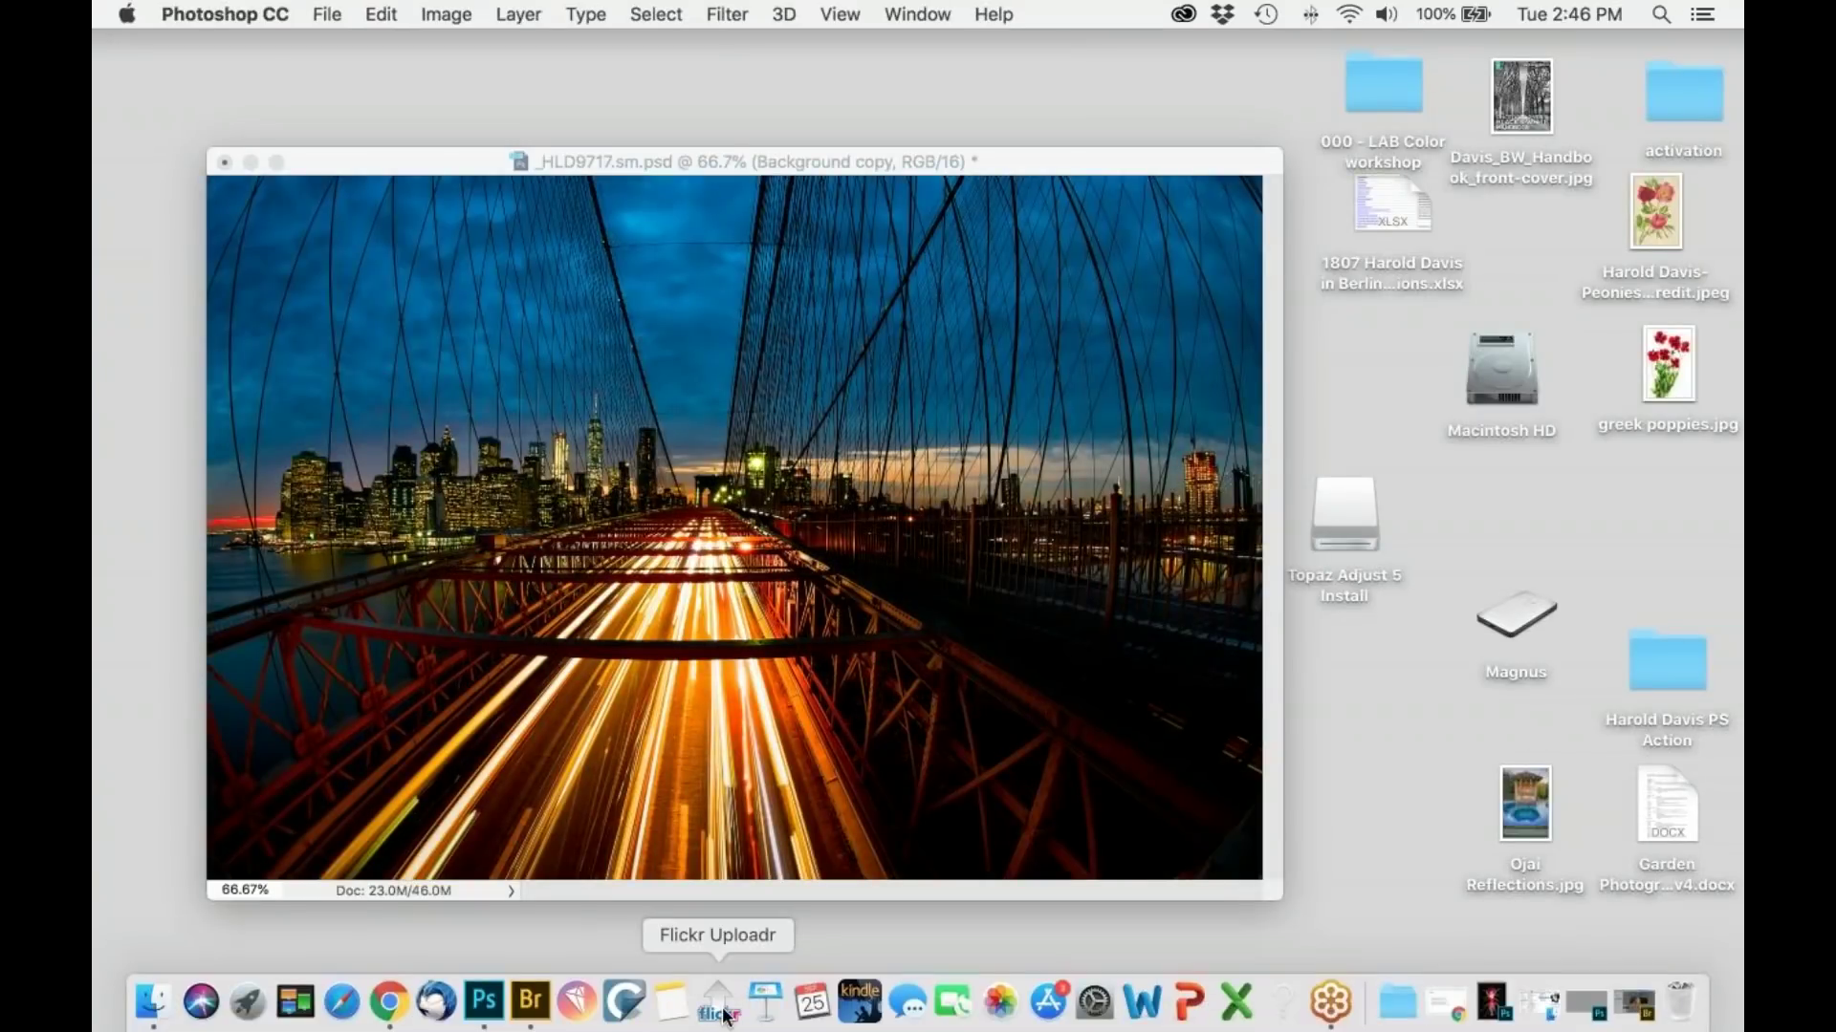
Step: Switch back to Photoshop, reposition the bridge photo window, and add a Hide All layer mask to the Background copy layer
click(484, 1006)
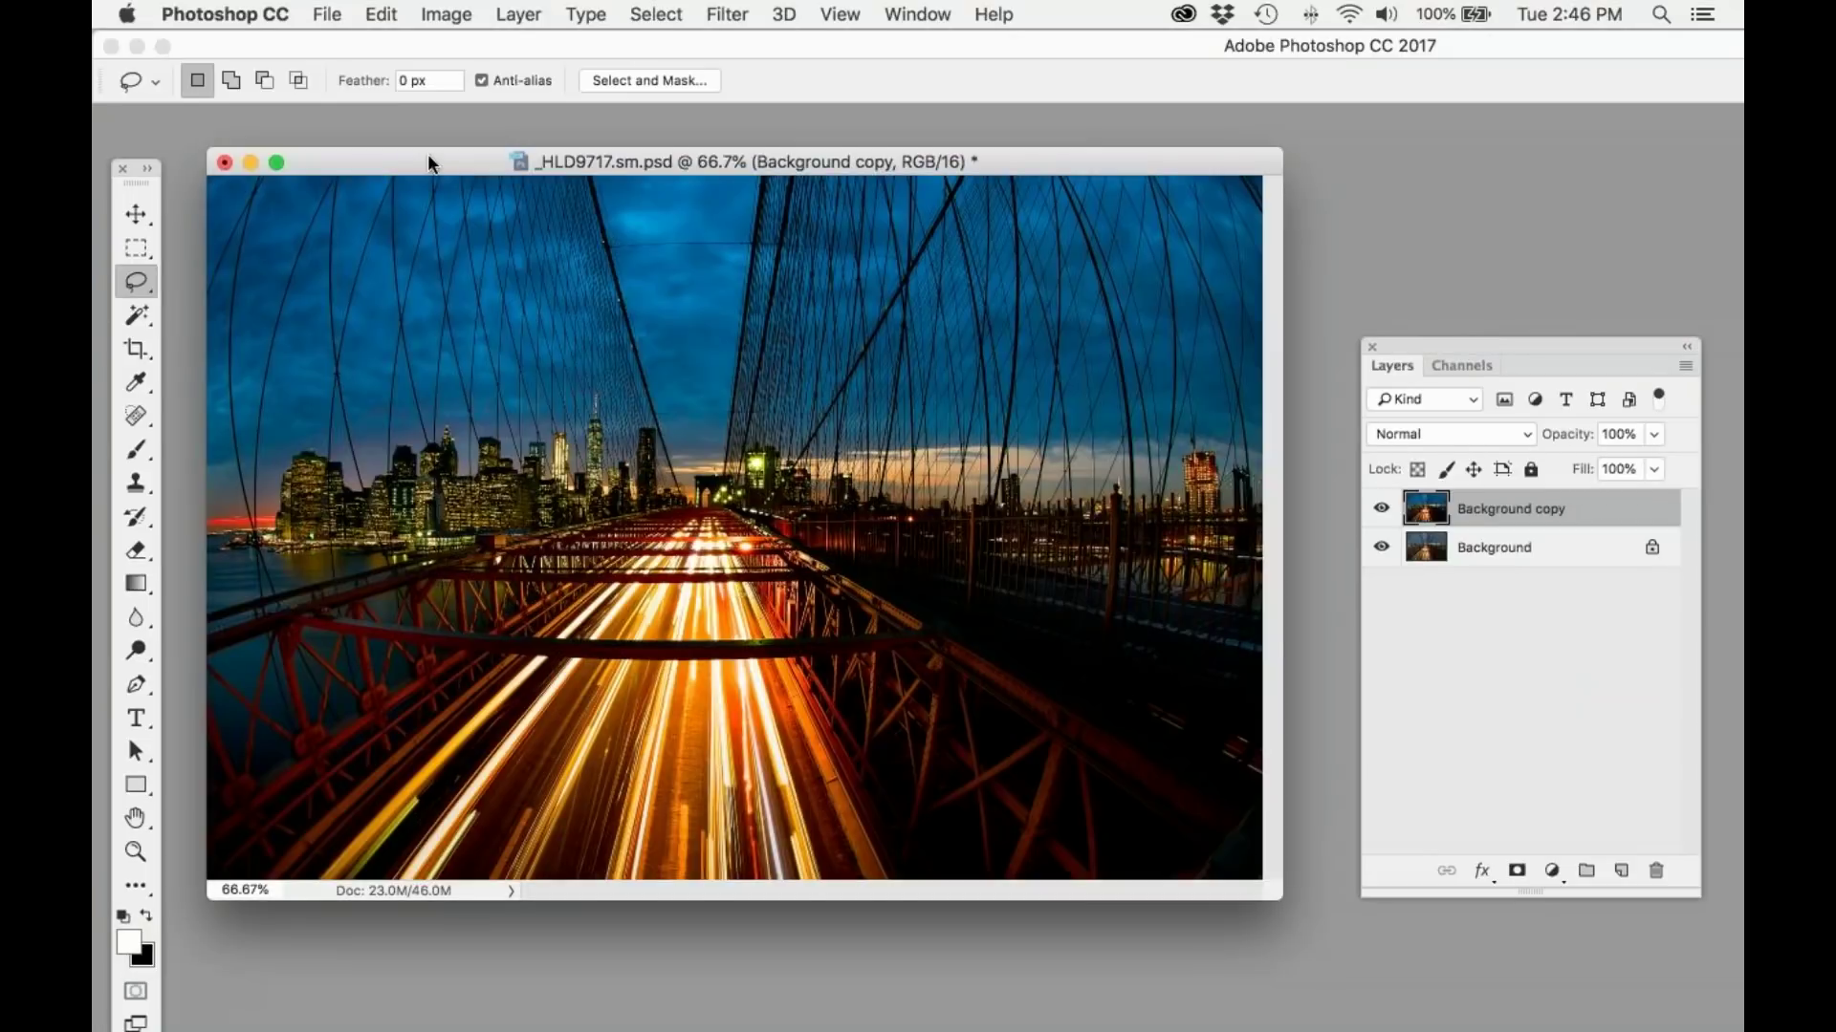
drag(429, 161, 480, 156)
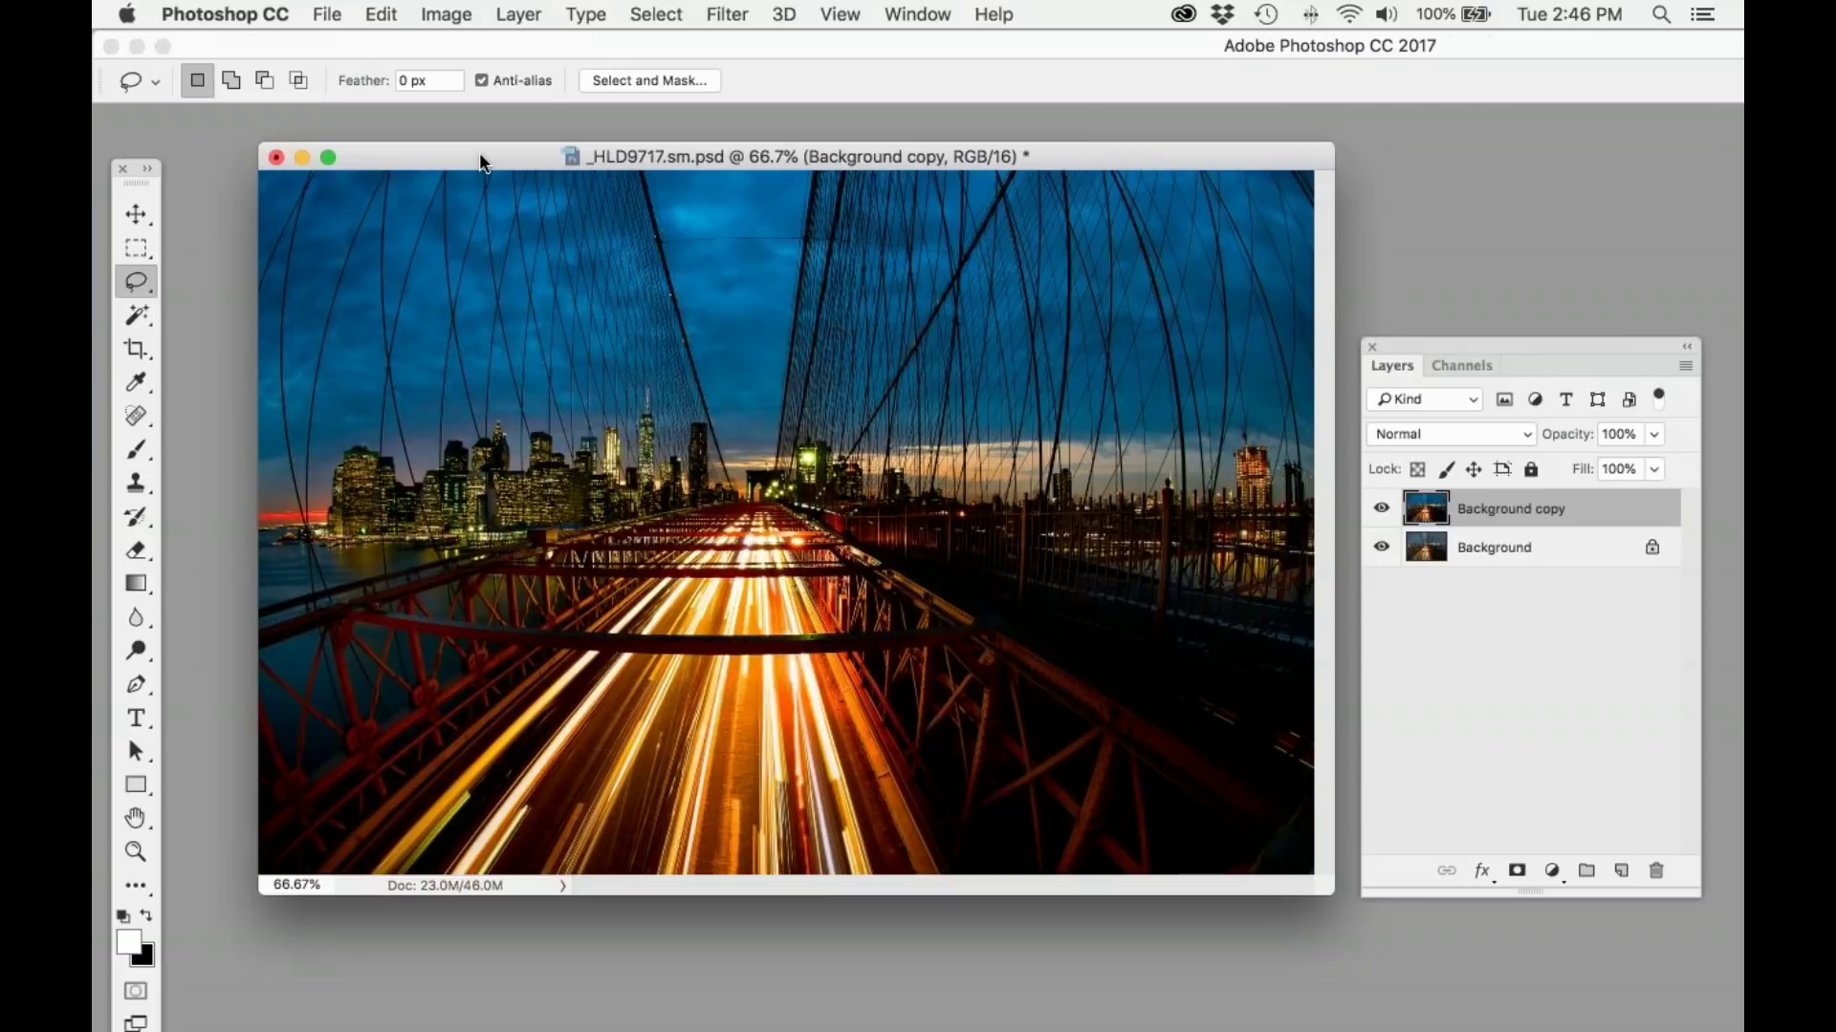
click(523, 15)
mouse_move(704, 515)
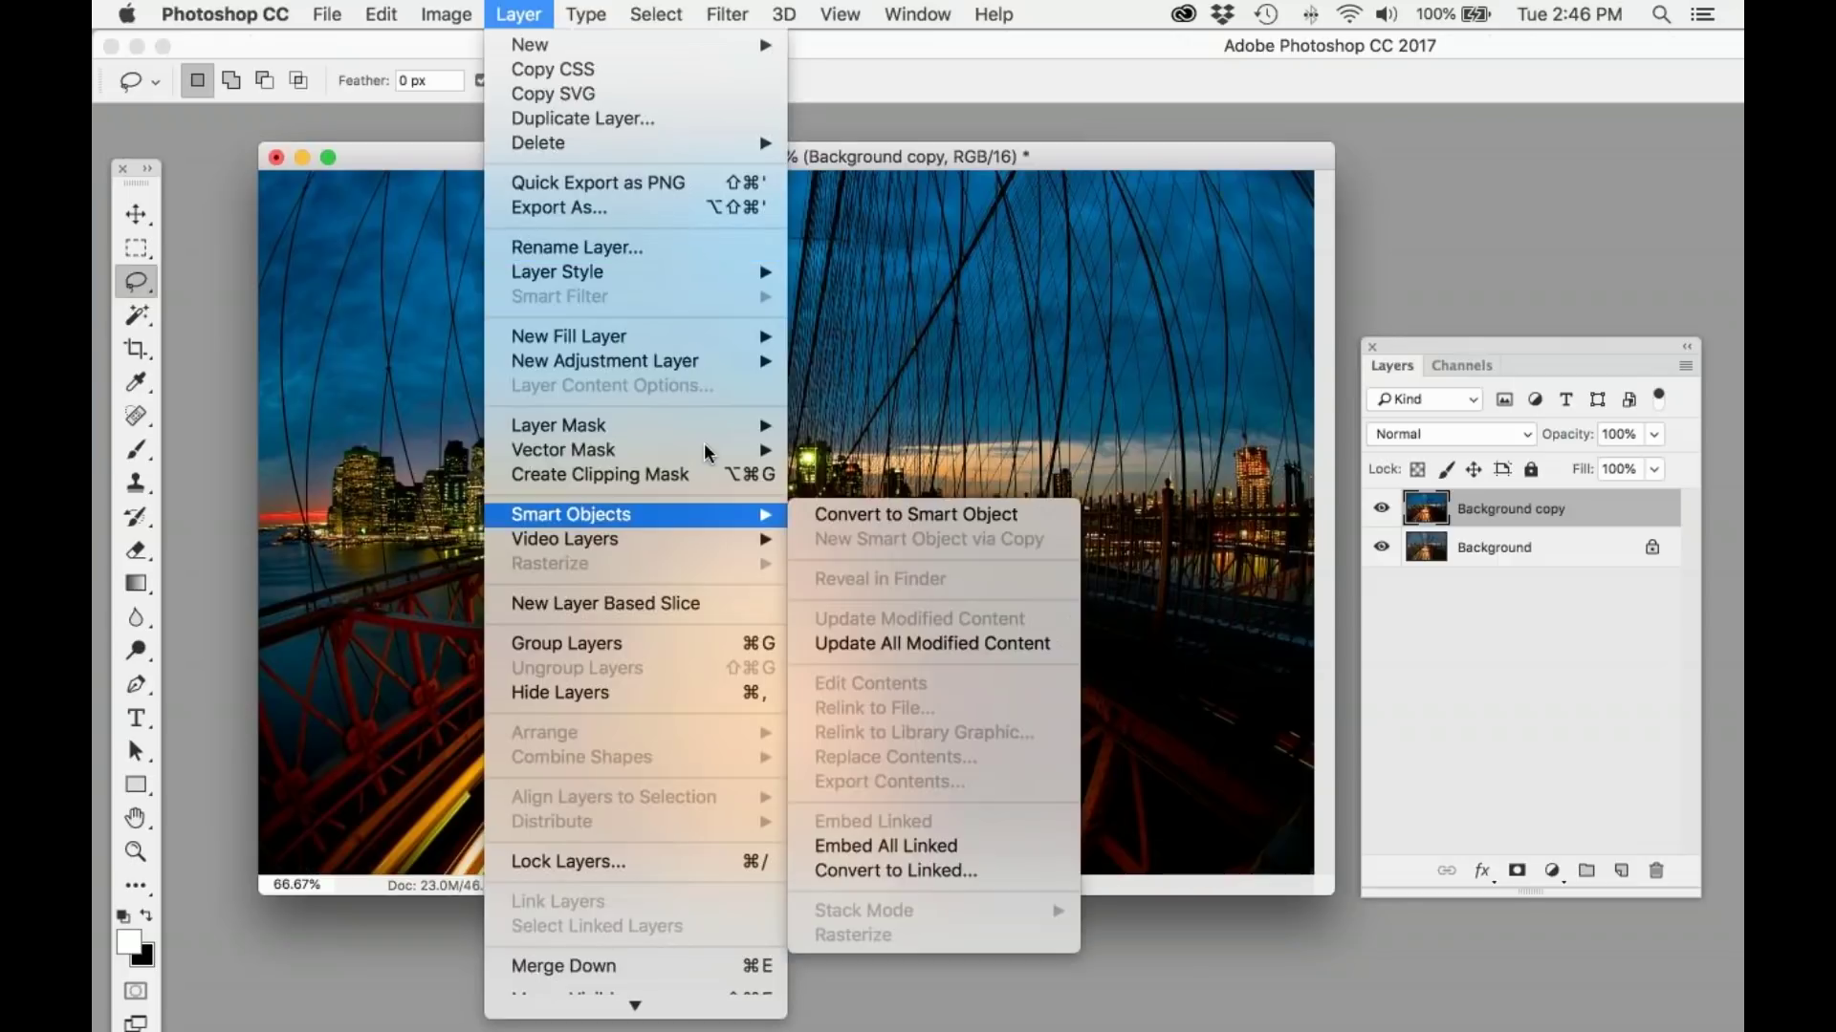
mouse_move(707, 429)
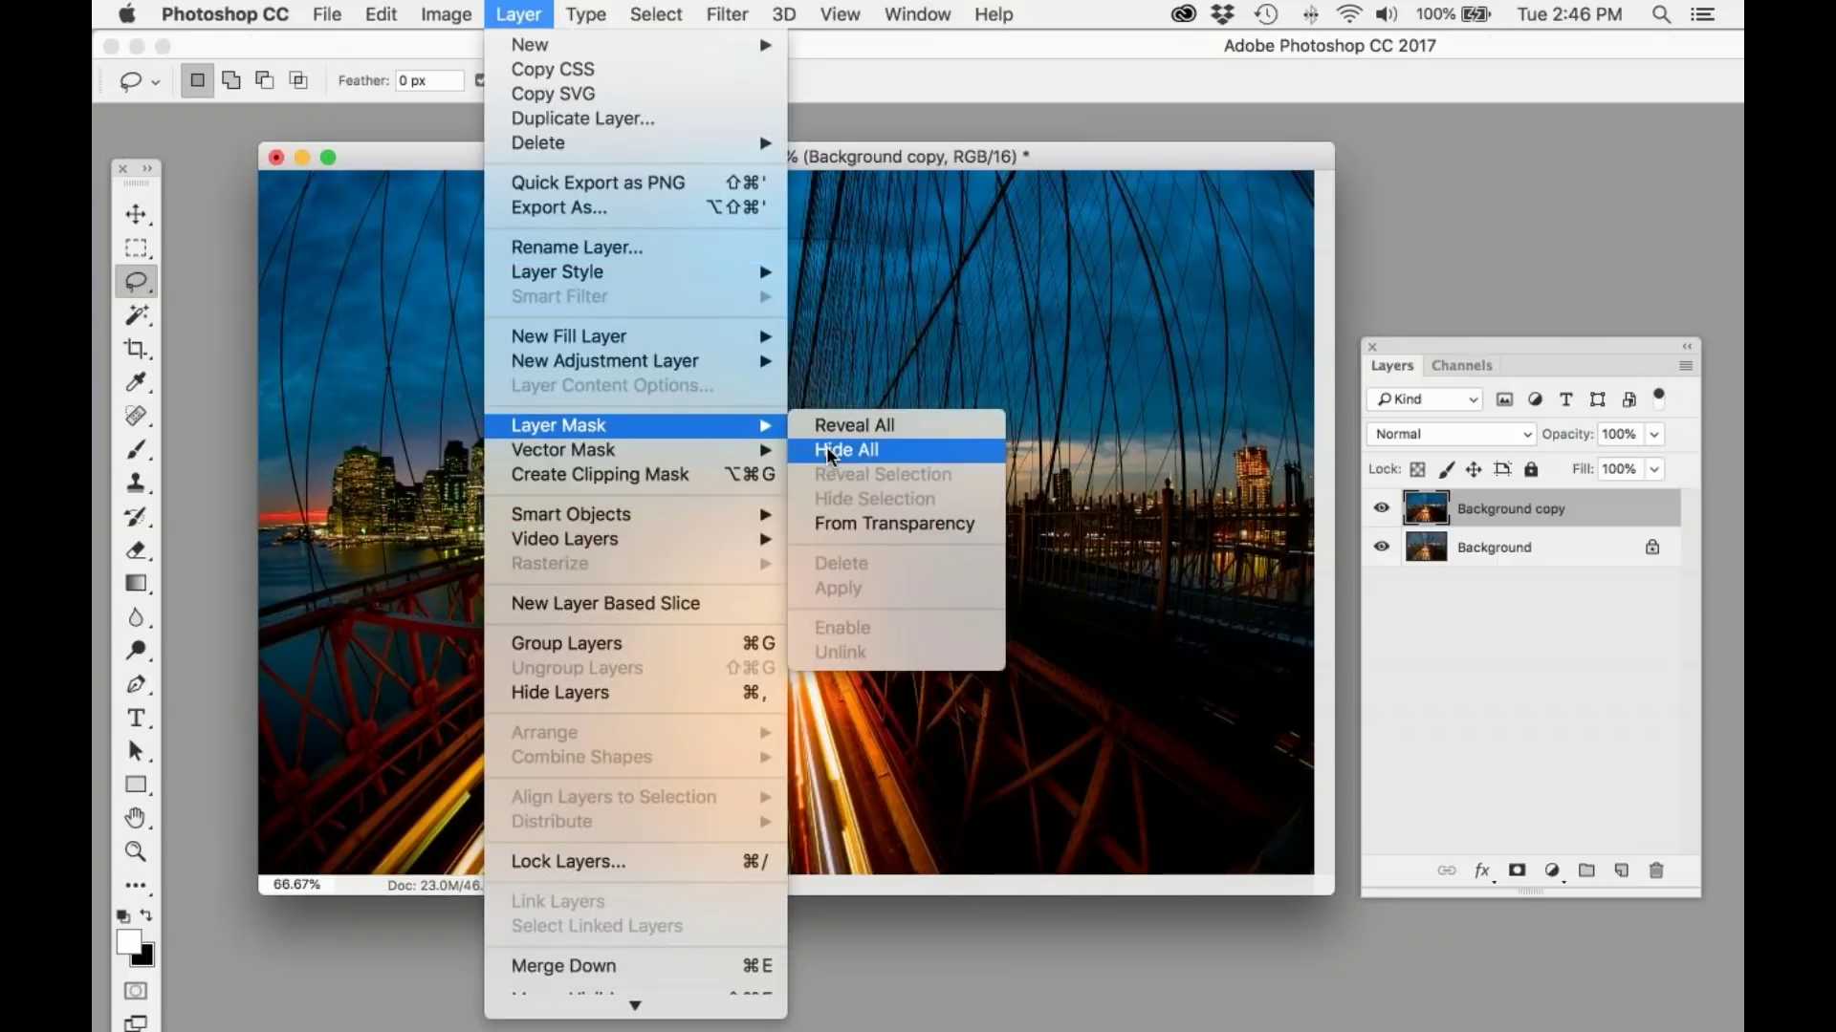
click(827, 449)
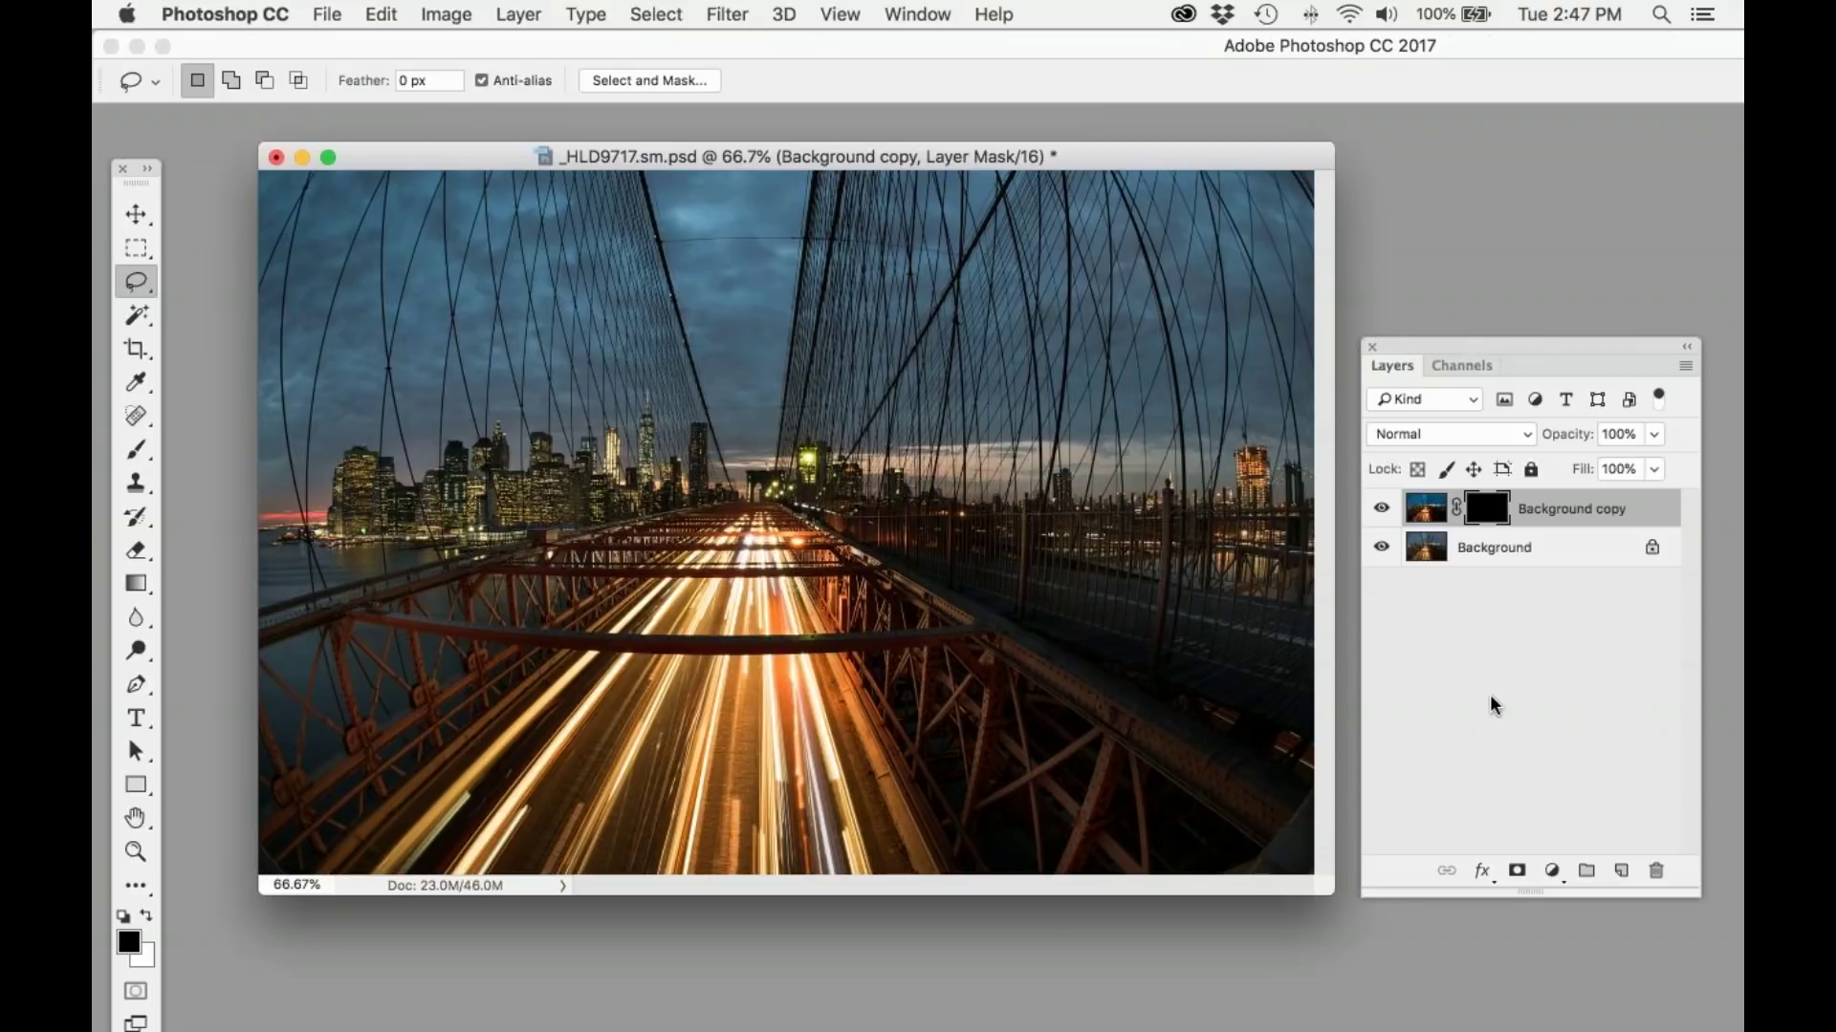
Step: Paint white over the sky and light trails on the Background copy's mask with a soft 1040 px brush, and inspect the mask alone
click(139, 455)
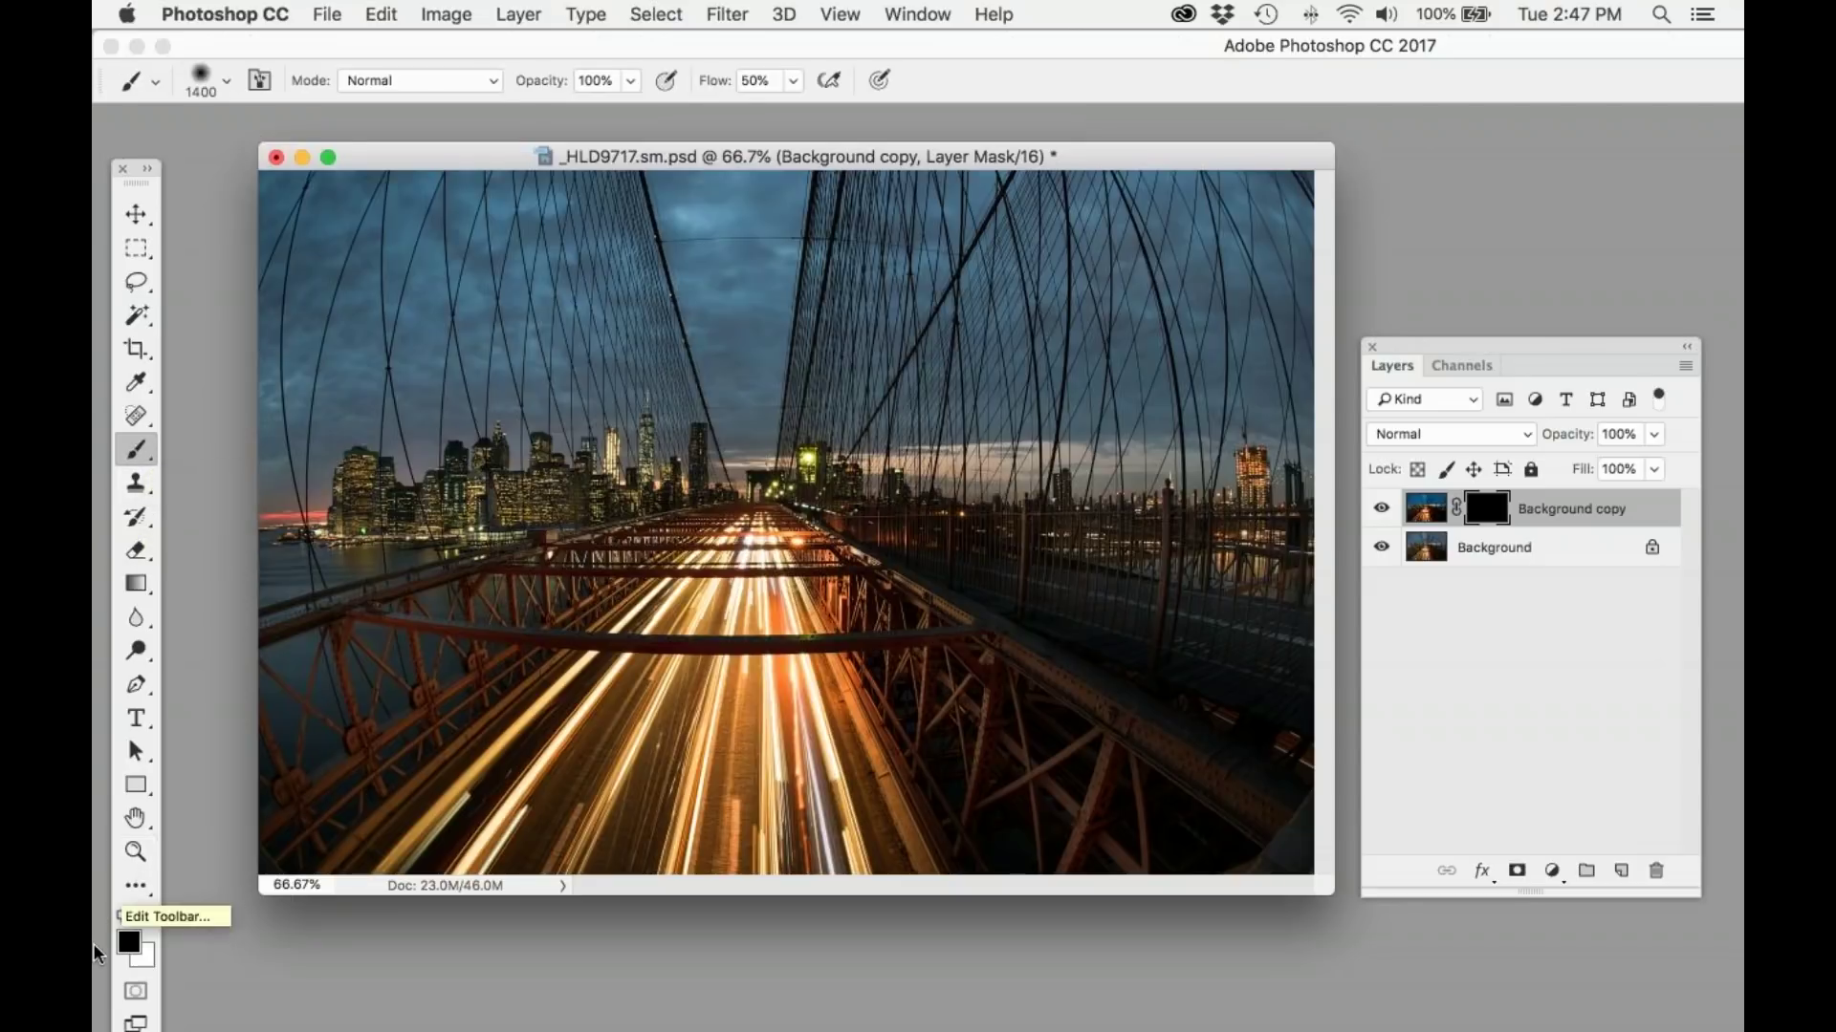
click(147, 916)
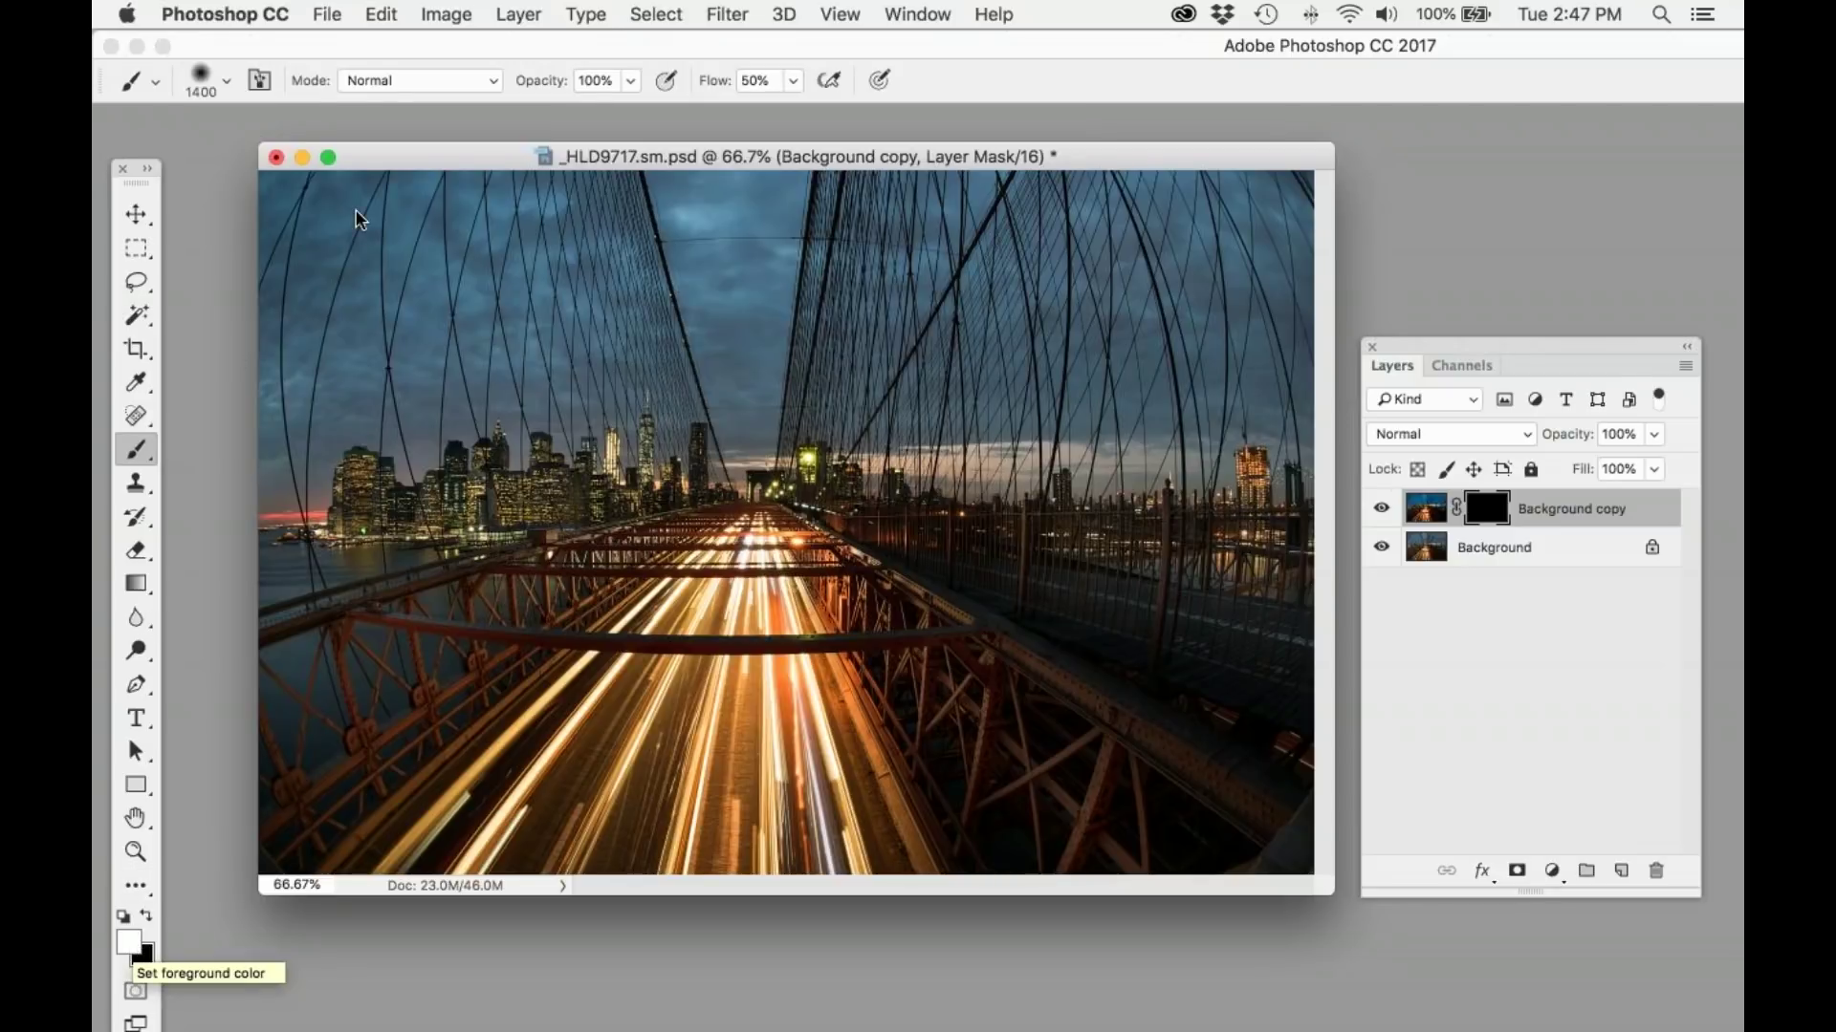
click(226, 82)
drag(381, 155, 383, 153)
click(496, 160)
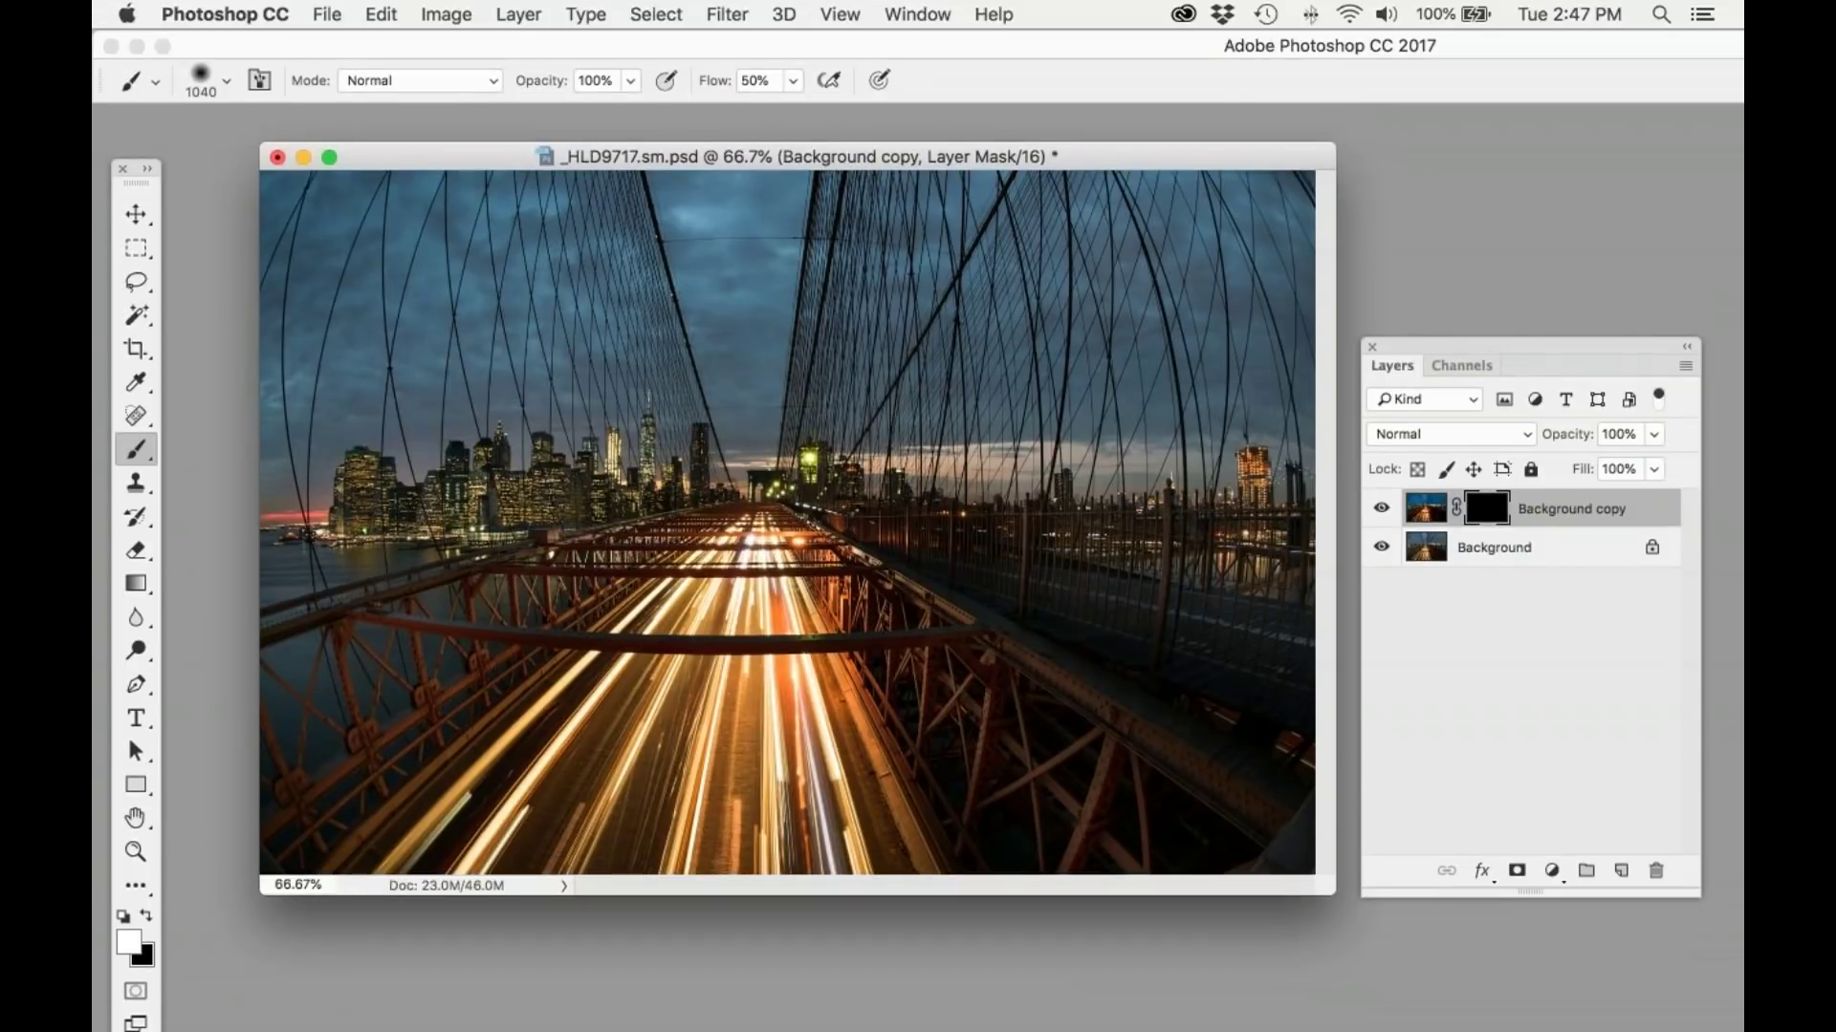
drag(430, 306, 1100, 306)
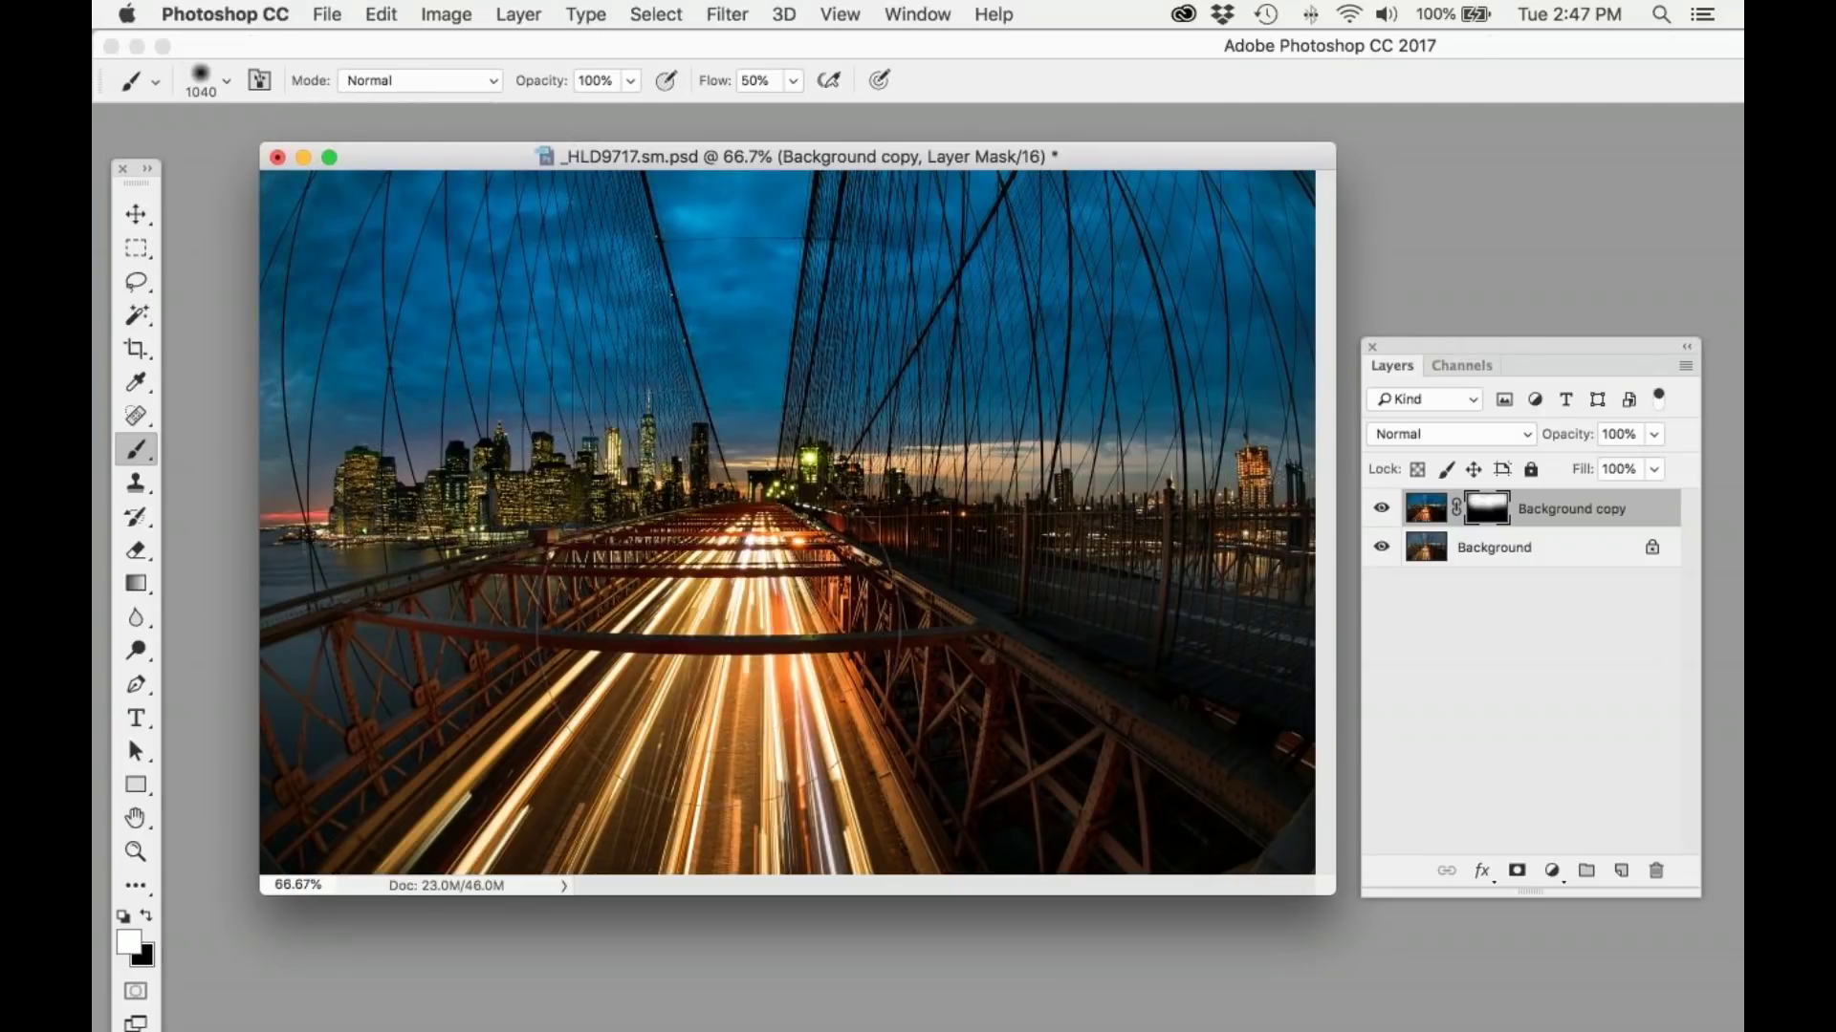
mouse_move(712, 631)
mouse_down()
mouse_move(1112, 540)
mouse_move(702, 550)
mouse_up()
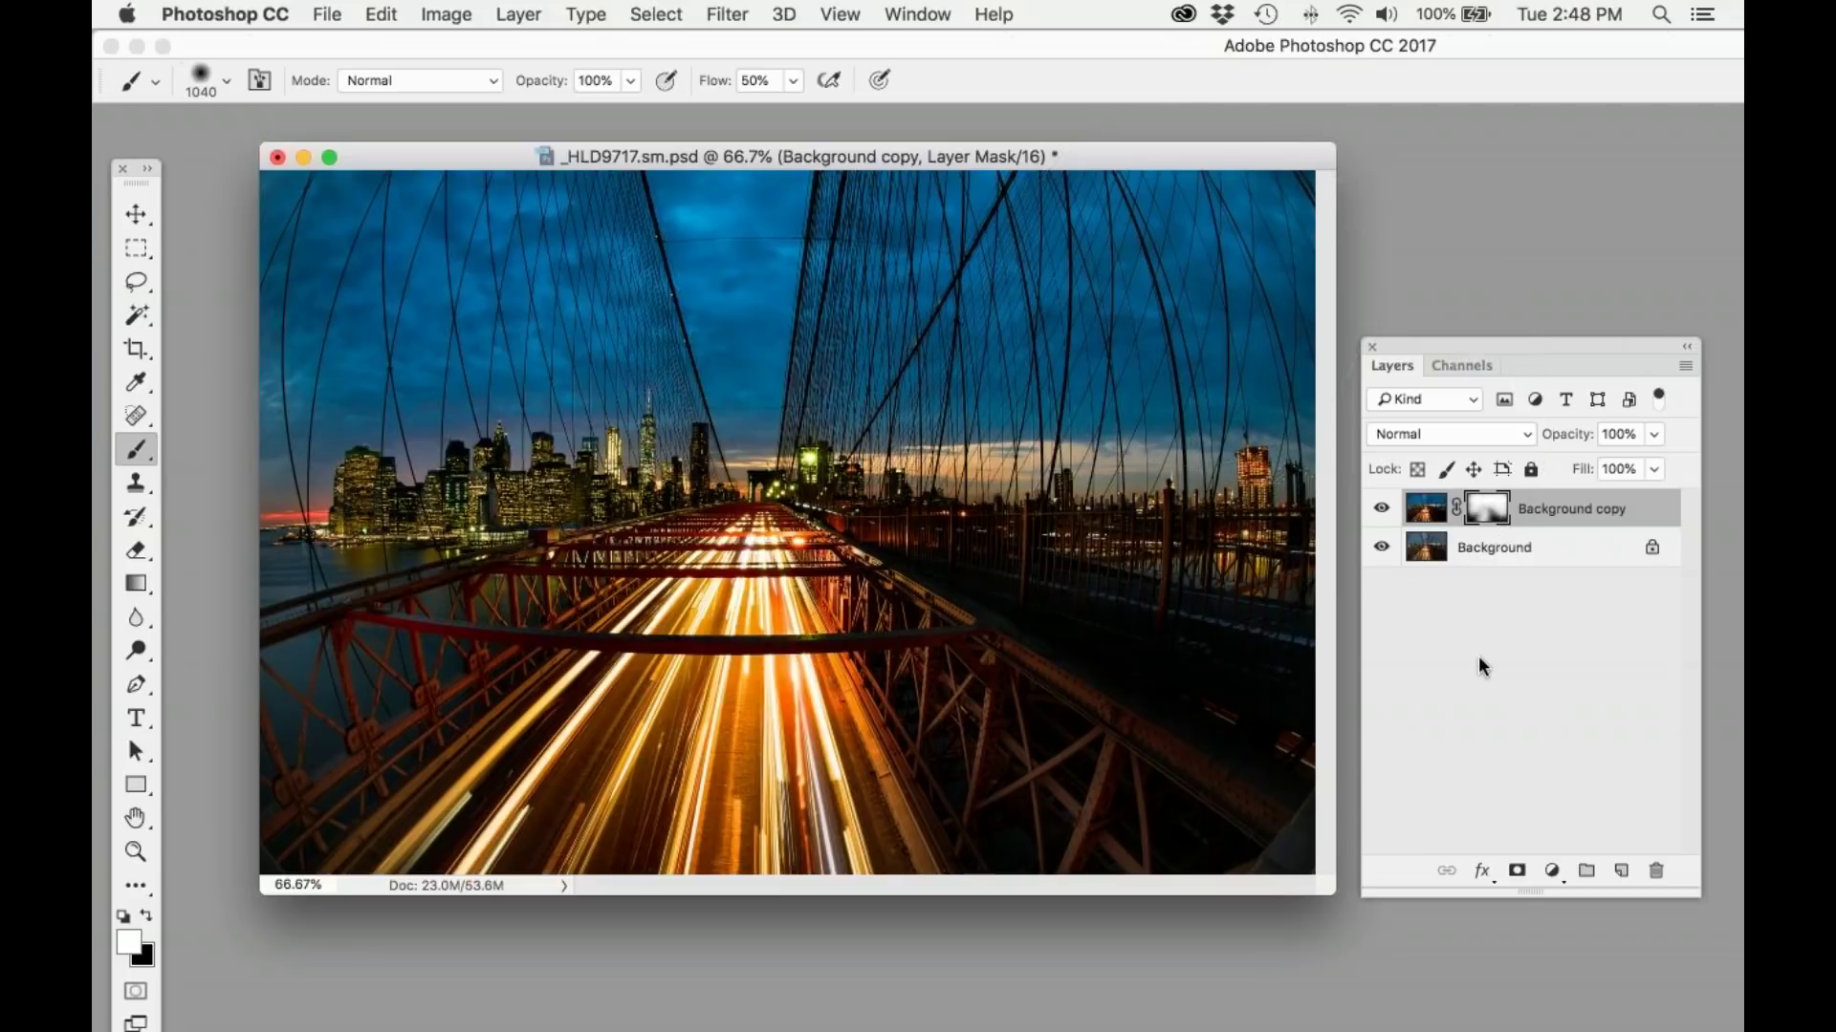
alt+click(1491, 518)
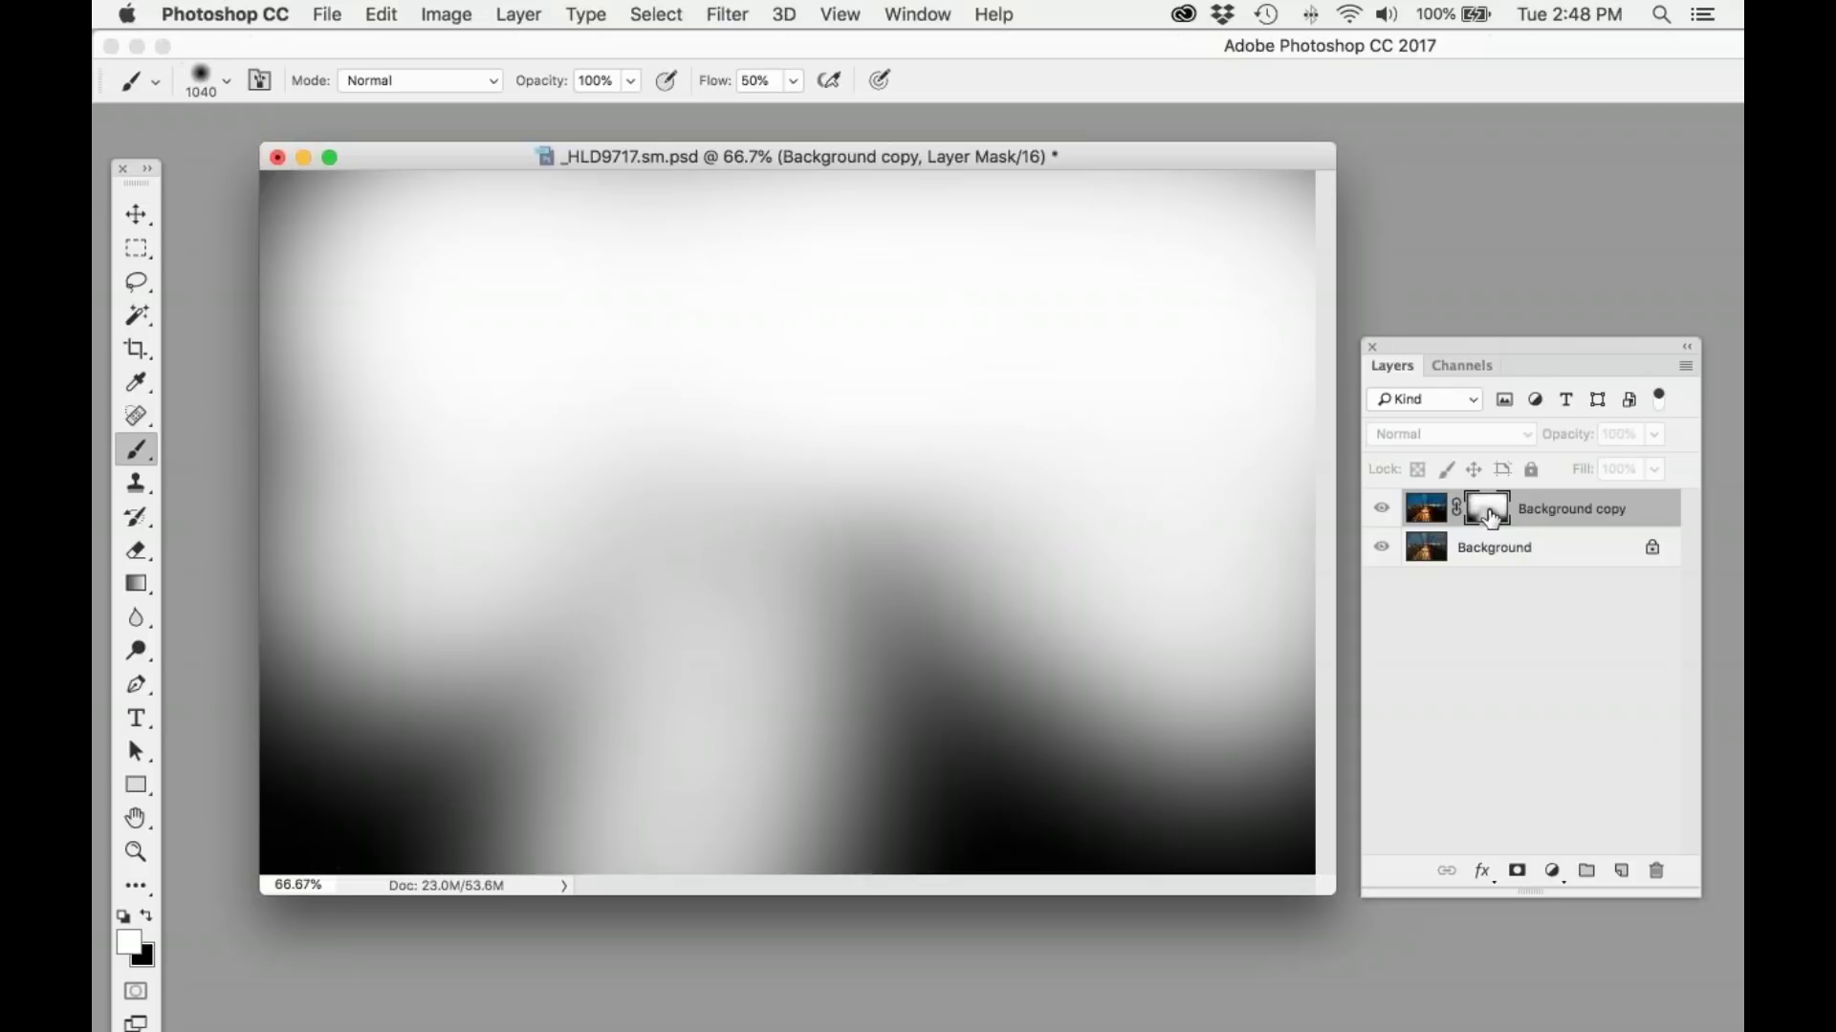
alt+click(1491, 519)
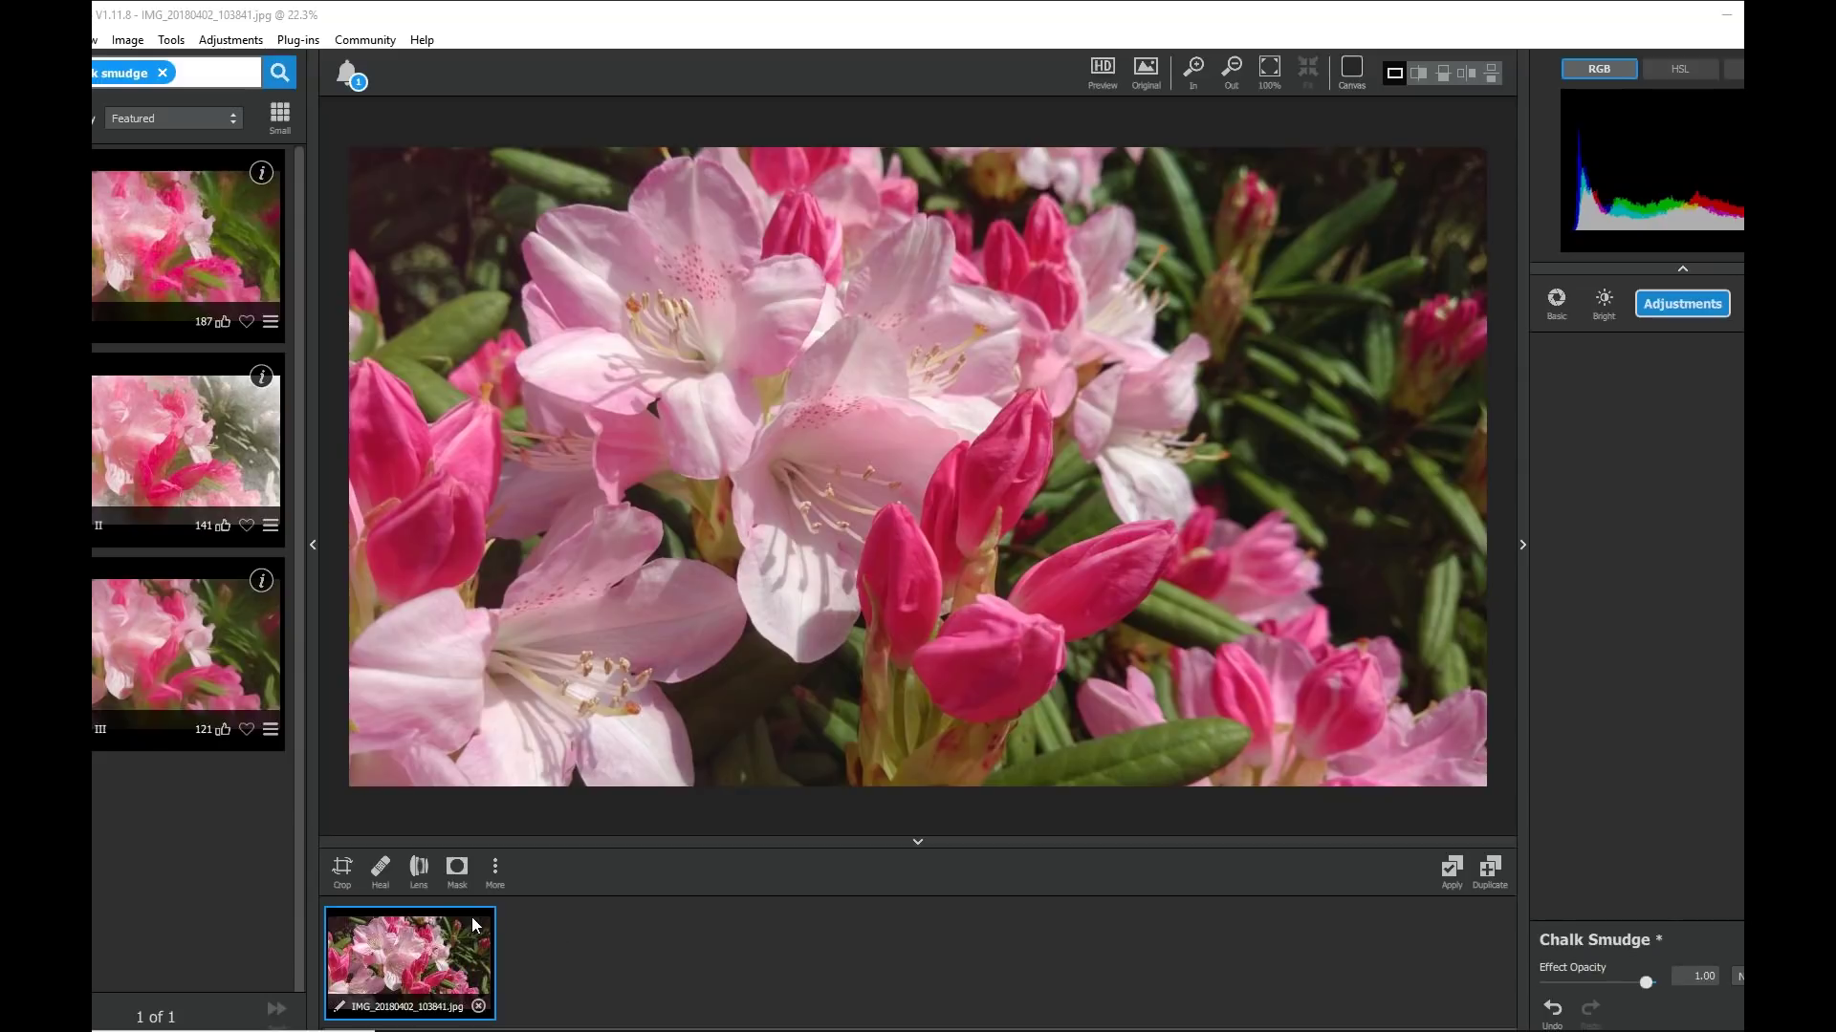
Step: In Topaz Studio, apply the Chalk Smudge effect to IMG_20180402_103841.jpg and compare it with the original
click(103, 273)
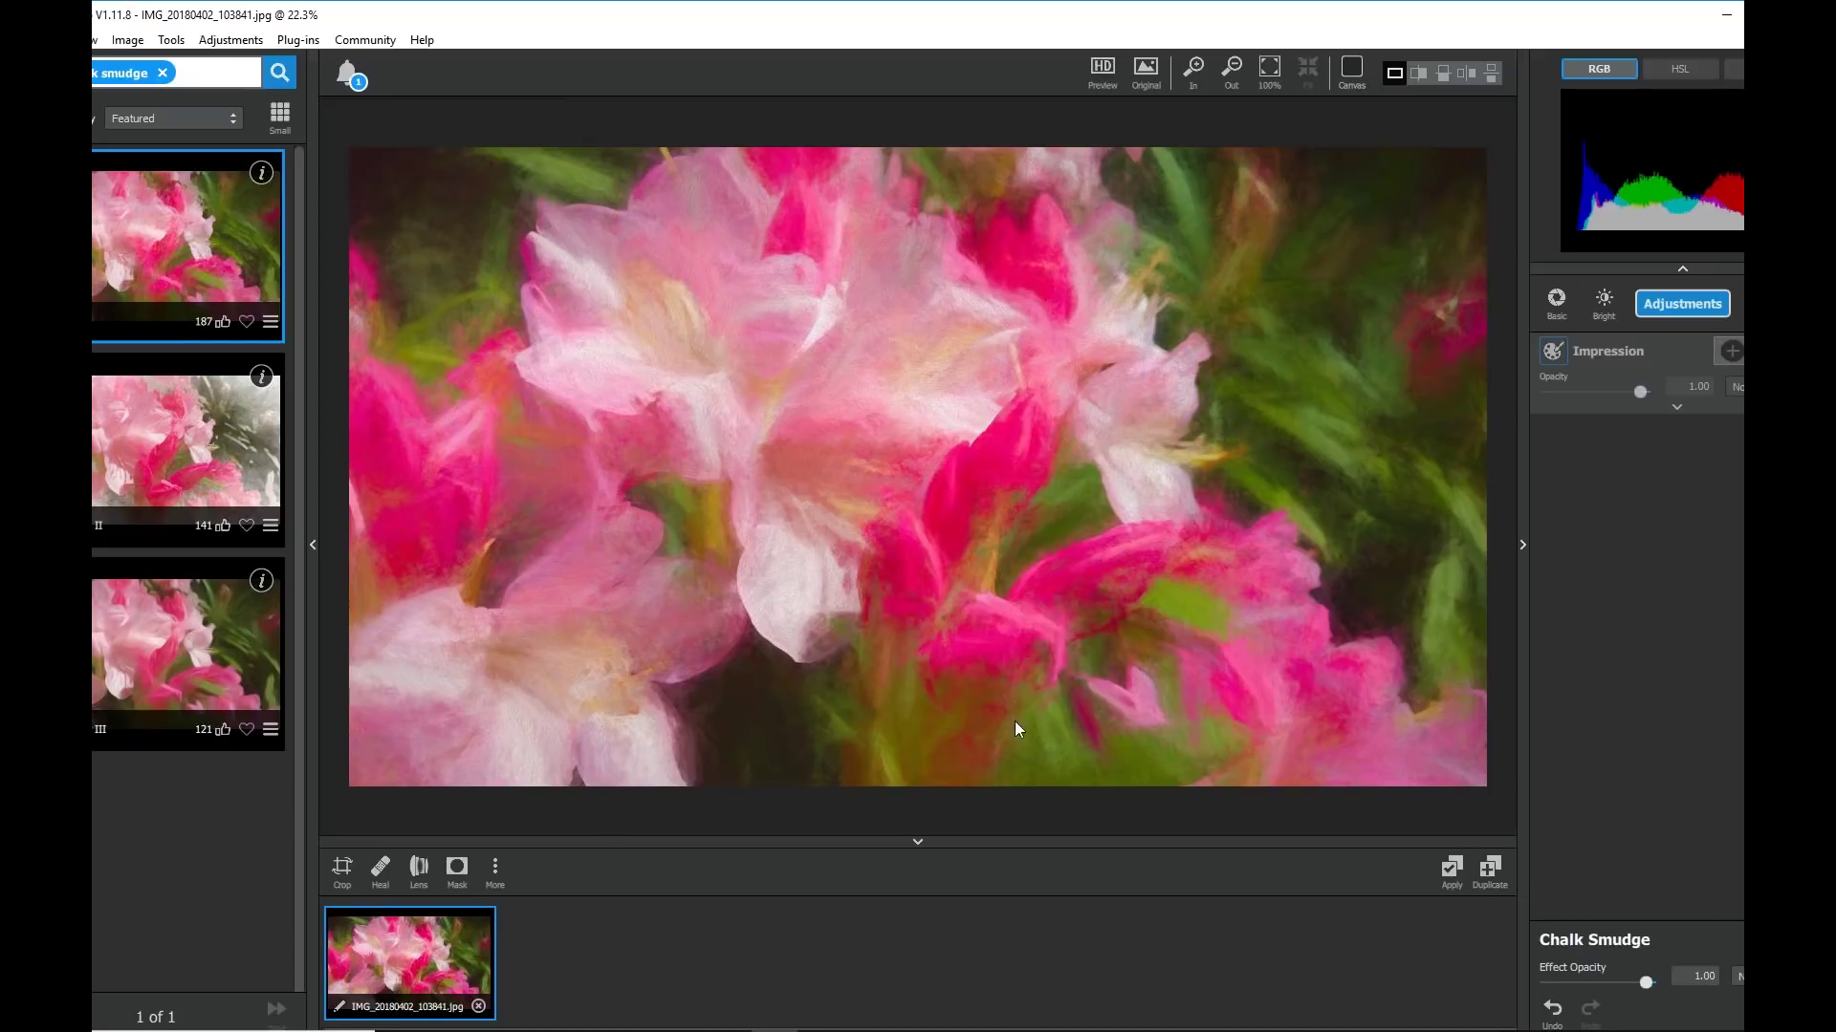
click(1044, 686)
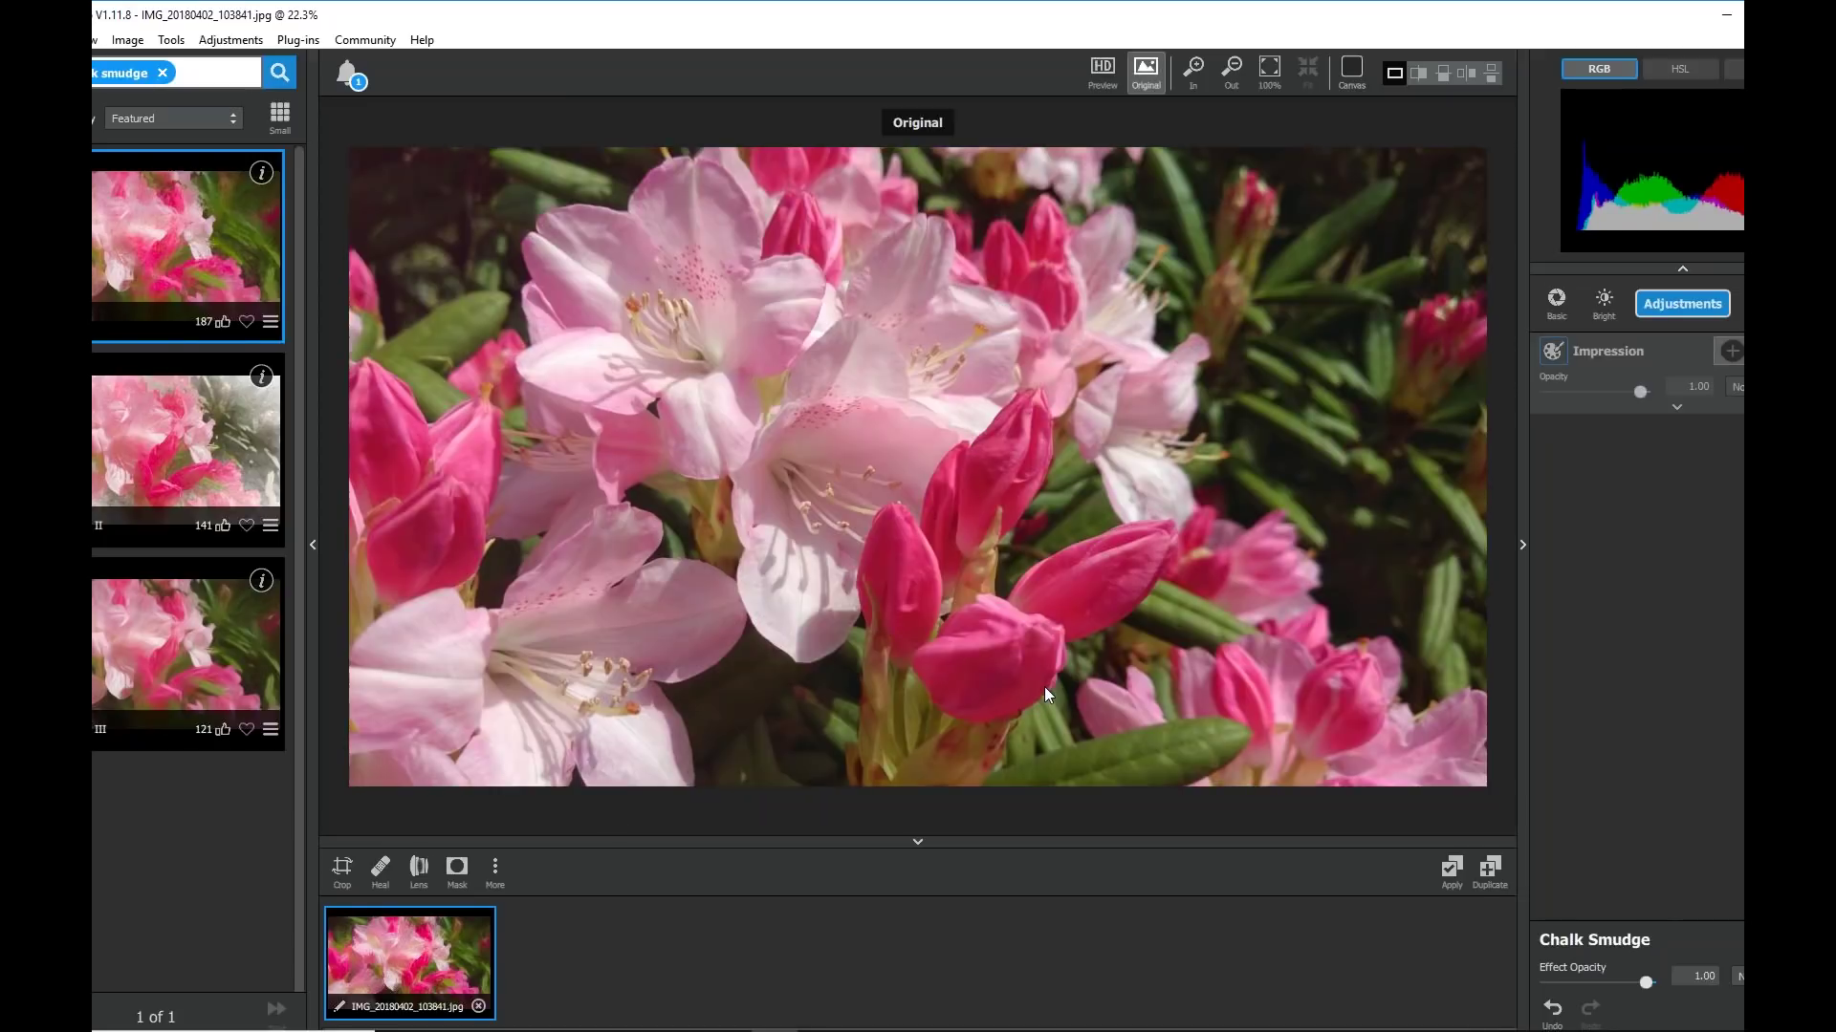
click(1044, 686)
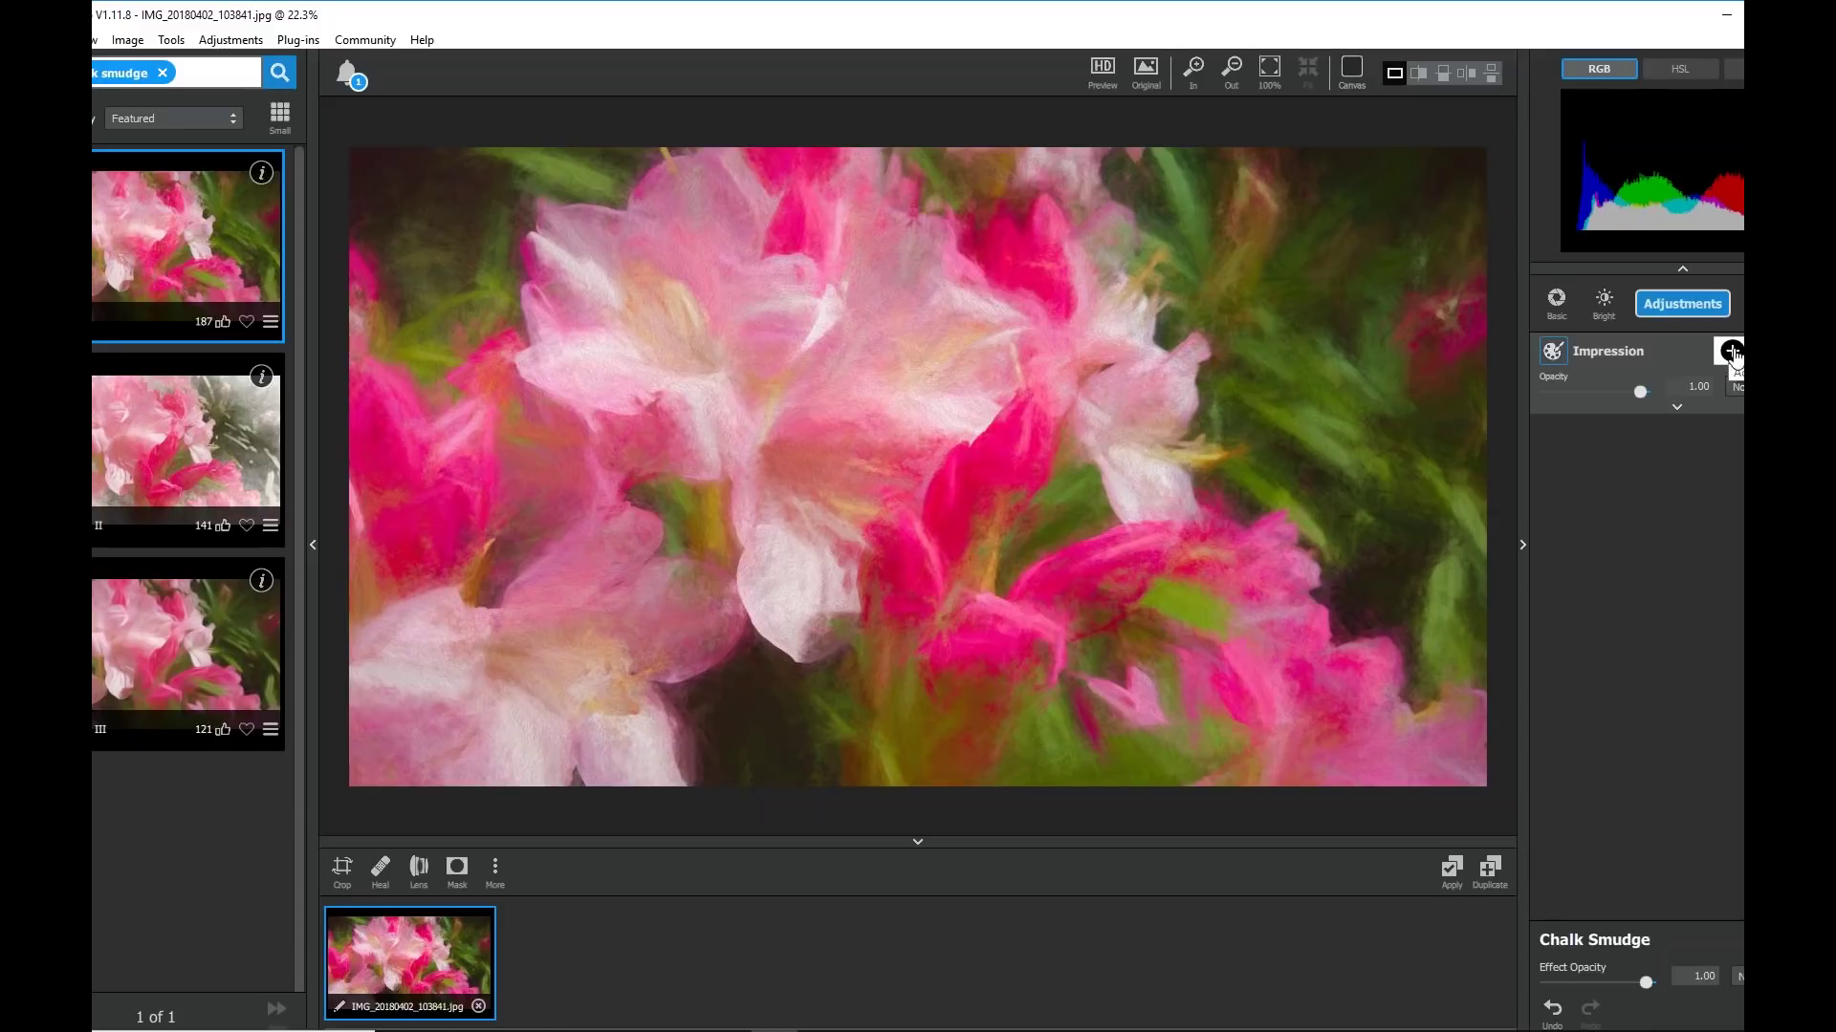
Step: Brush a partially transparent mask with an enlarged radius on the Impression adjustment over the central blossom and the pink buds beside it
click(1731, 352)
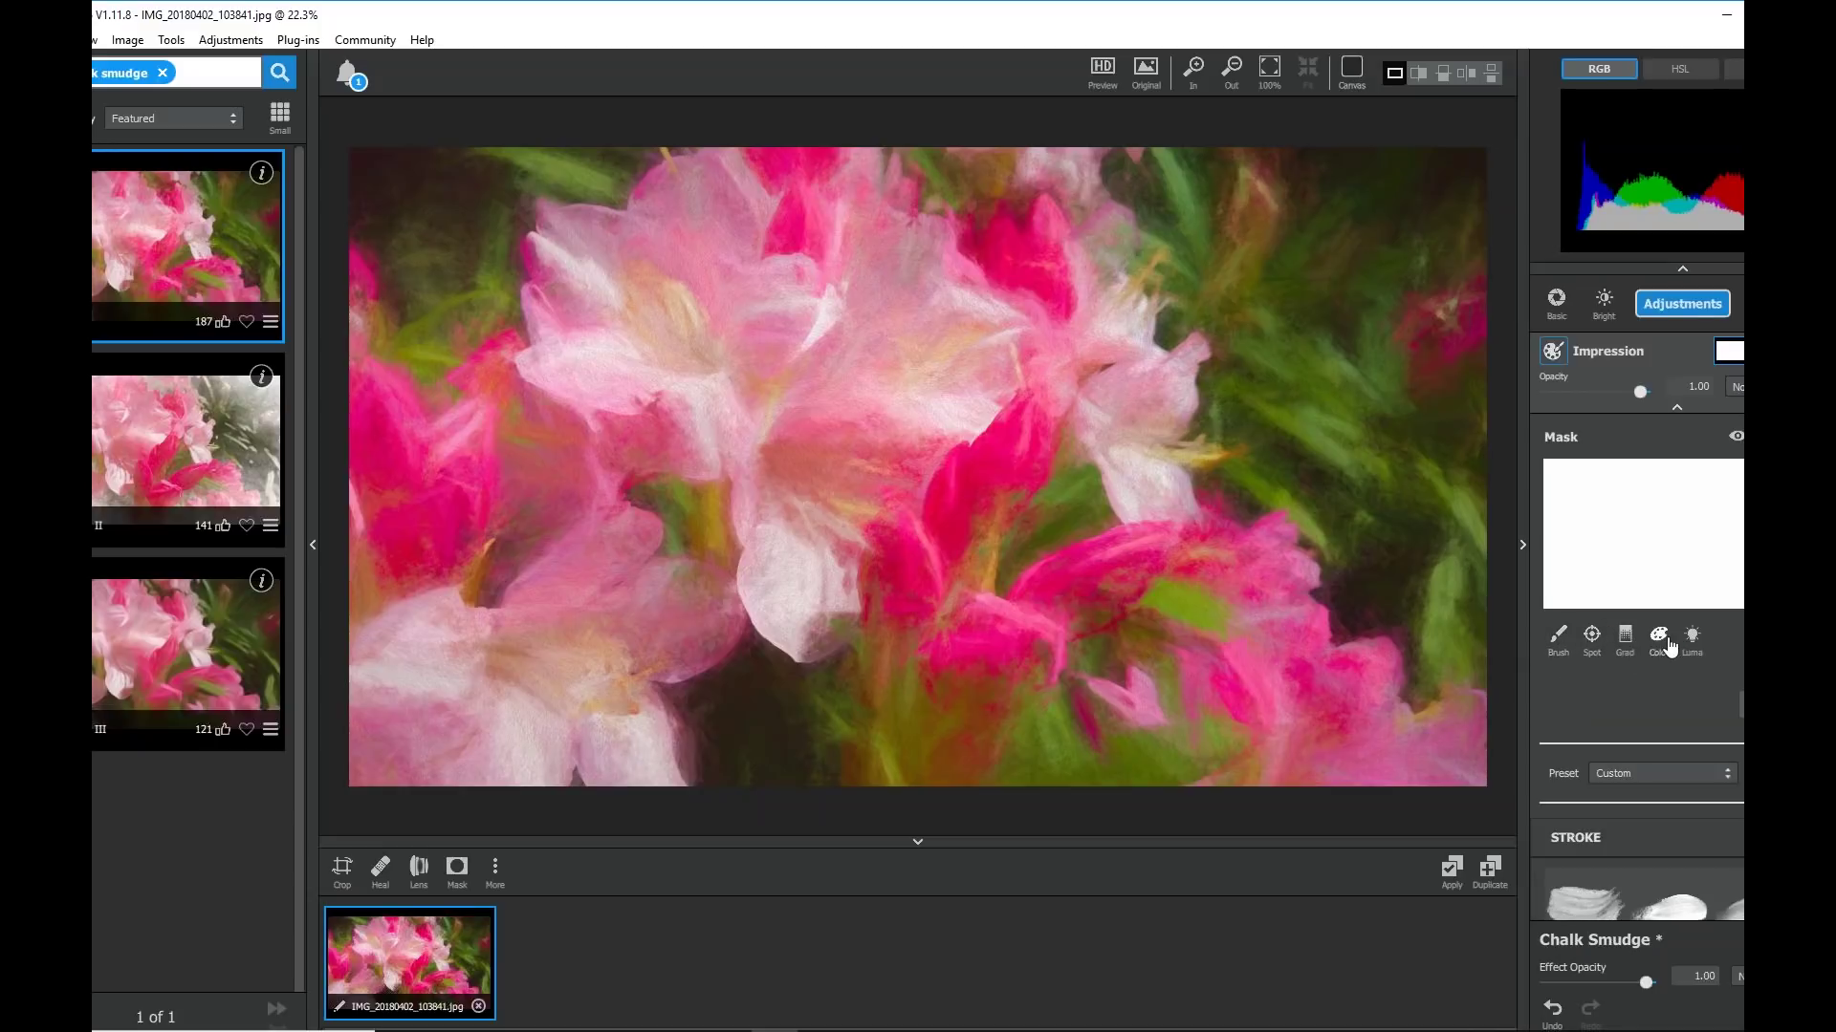
click(1556, 639)
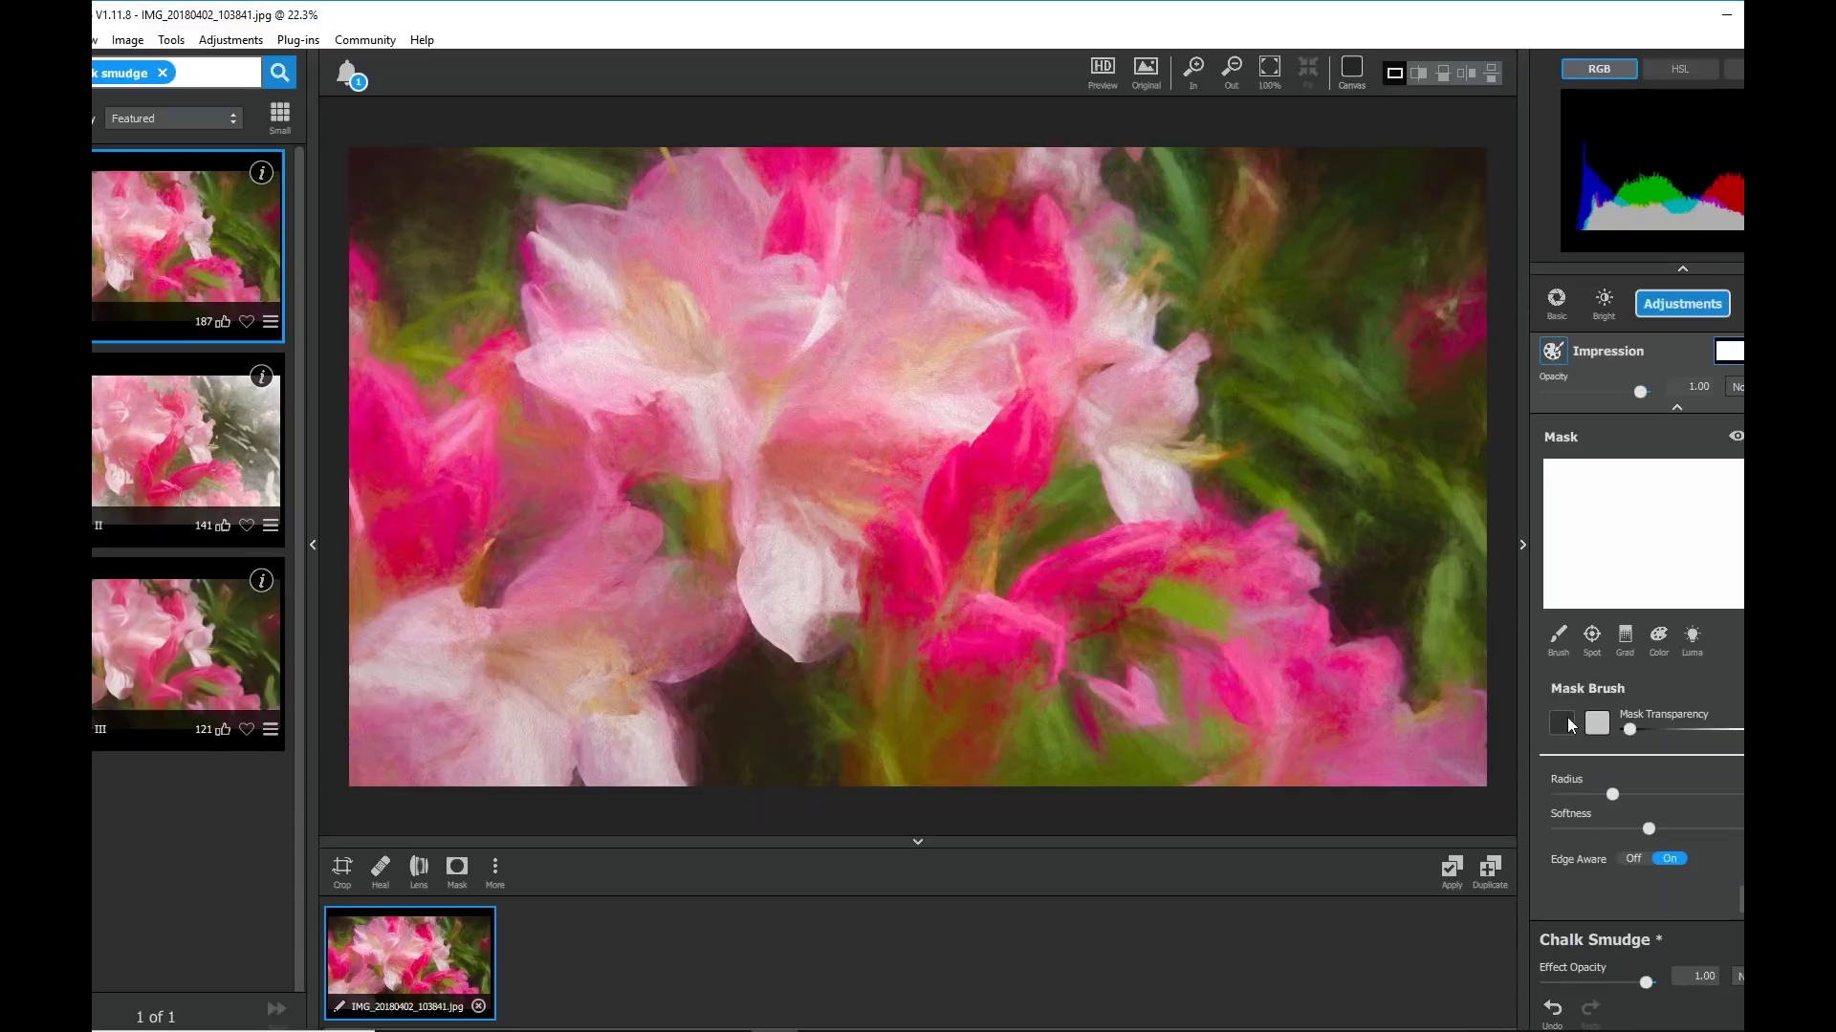
click(1604, 724)
drag(1735, 732, 1728, 736)
drag(1611, 795, 1737, 793)
drag(840, 390, 851, 564)
mouse_move(869, 472)
mouse_down()
mouse_move(991, 416)
mouse_move(861, 344)
mouse_move(972, 385)
mouse_move(730, 296)
mouse_move(656, 282)
mouse_move(655, 360)
mouse_move(614, 320)
mouse_move(843, 249)
mouse_move(918, 300)
mouse_move(909, 258)
mouse_move(1025, 355)
mouse_move(950, 525)
mouse_move(1091, 594)
mouse_move(1208, 606)
mouse_move(1310, 705)
mouse_move(1402, 750)
mouse_move(1257, 753)
mouse_up()
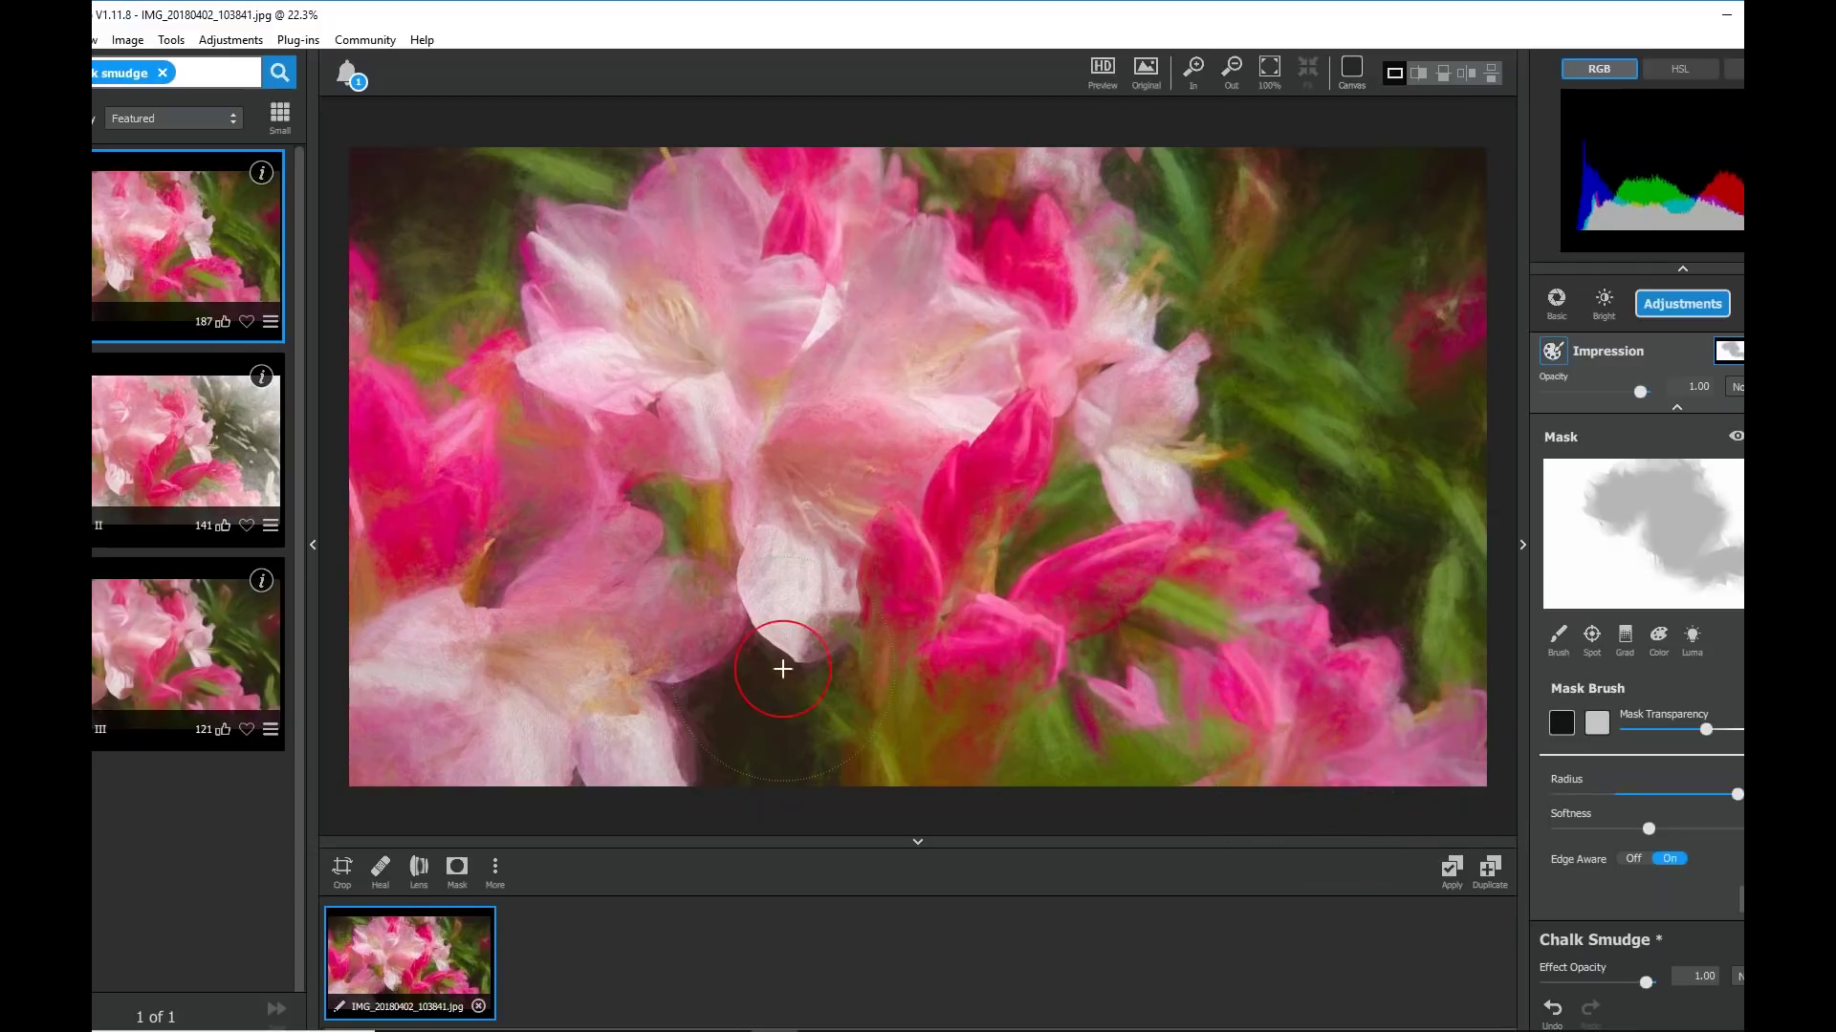
Step: Extend the Impression mask brushing over the lower-left blossom, the left buds and the upper-left petals of the photo
mouse_move(491, 676)
mouse_down()
mouse_move(612, 683)
mouse_move(583, 657)
mouse_move(634, 618)
mouse_move(635, 577)
mouse_move(543, 661)
mouse_move(432, 666)
mouse_move(491, 688)
mouse_up()
drag(507, 574, 377, 438)
mouse_move(545, 622)
mouse_down()
mouse_move(501, 686)
mouse_move(575, 698)
mouse_up()
mouse_move(628, 313)
mouse_down()
mouse_move(679, 328)
mouse_move(779, 430)
mouse_up()
mouse_move(788, 494)
mouse_down()
mouse_move(836, 460)
mouse_move(819, 525)
mouse_up()
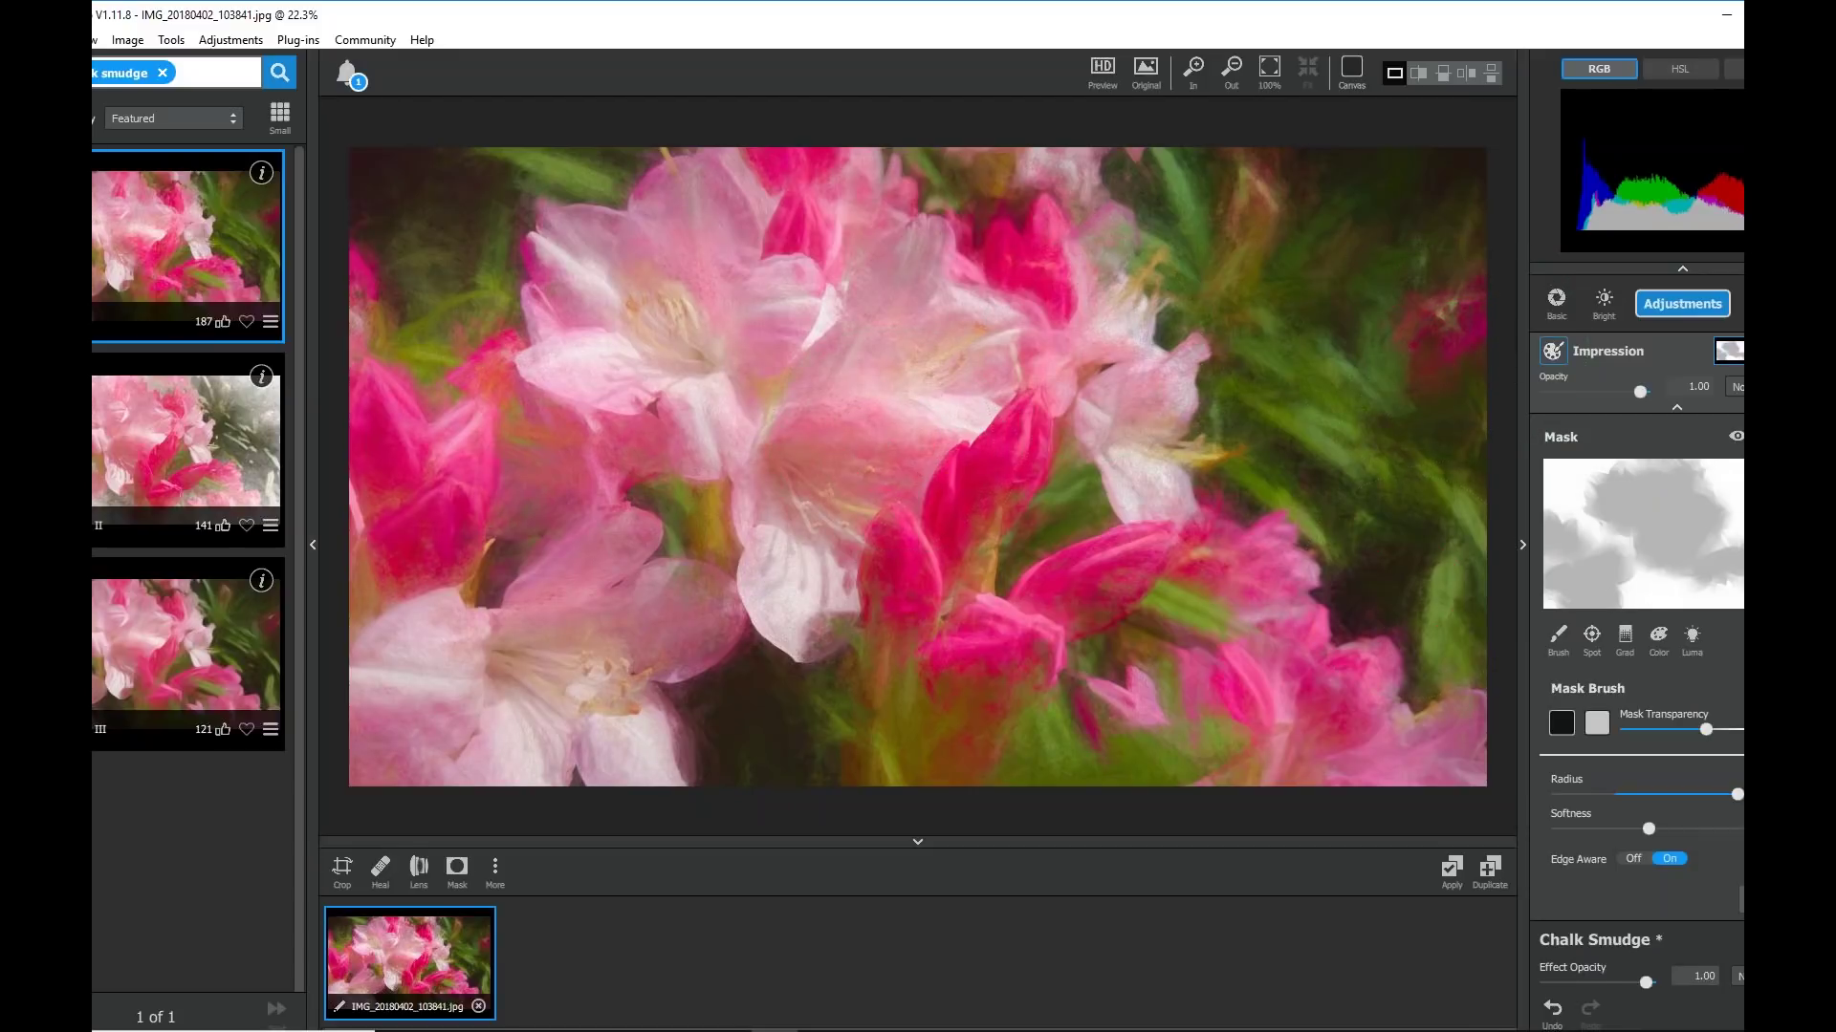
Step: Review the Impression adjustment's stroke settings and add a Color Overlay adjustment to the flower photo
scroll(1643, 533, down, 2)
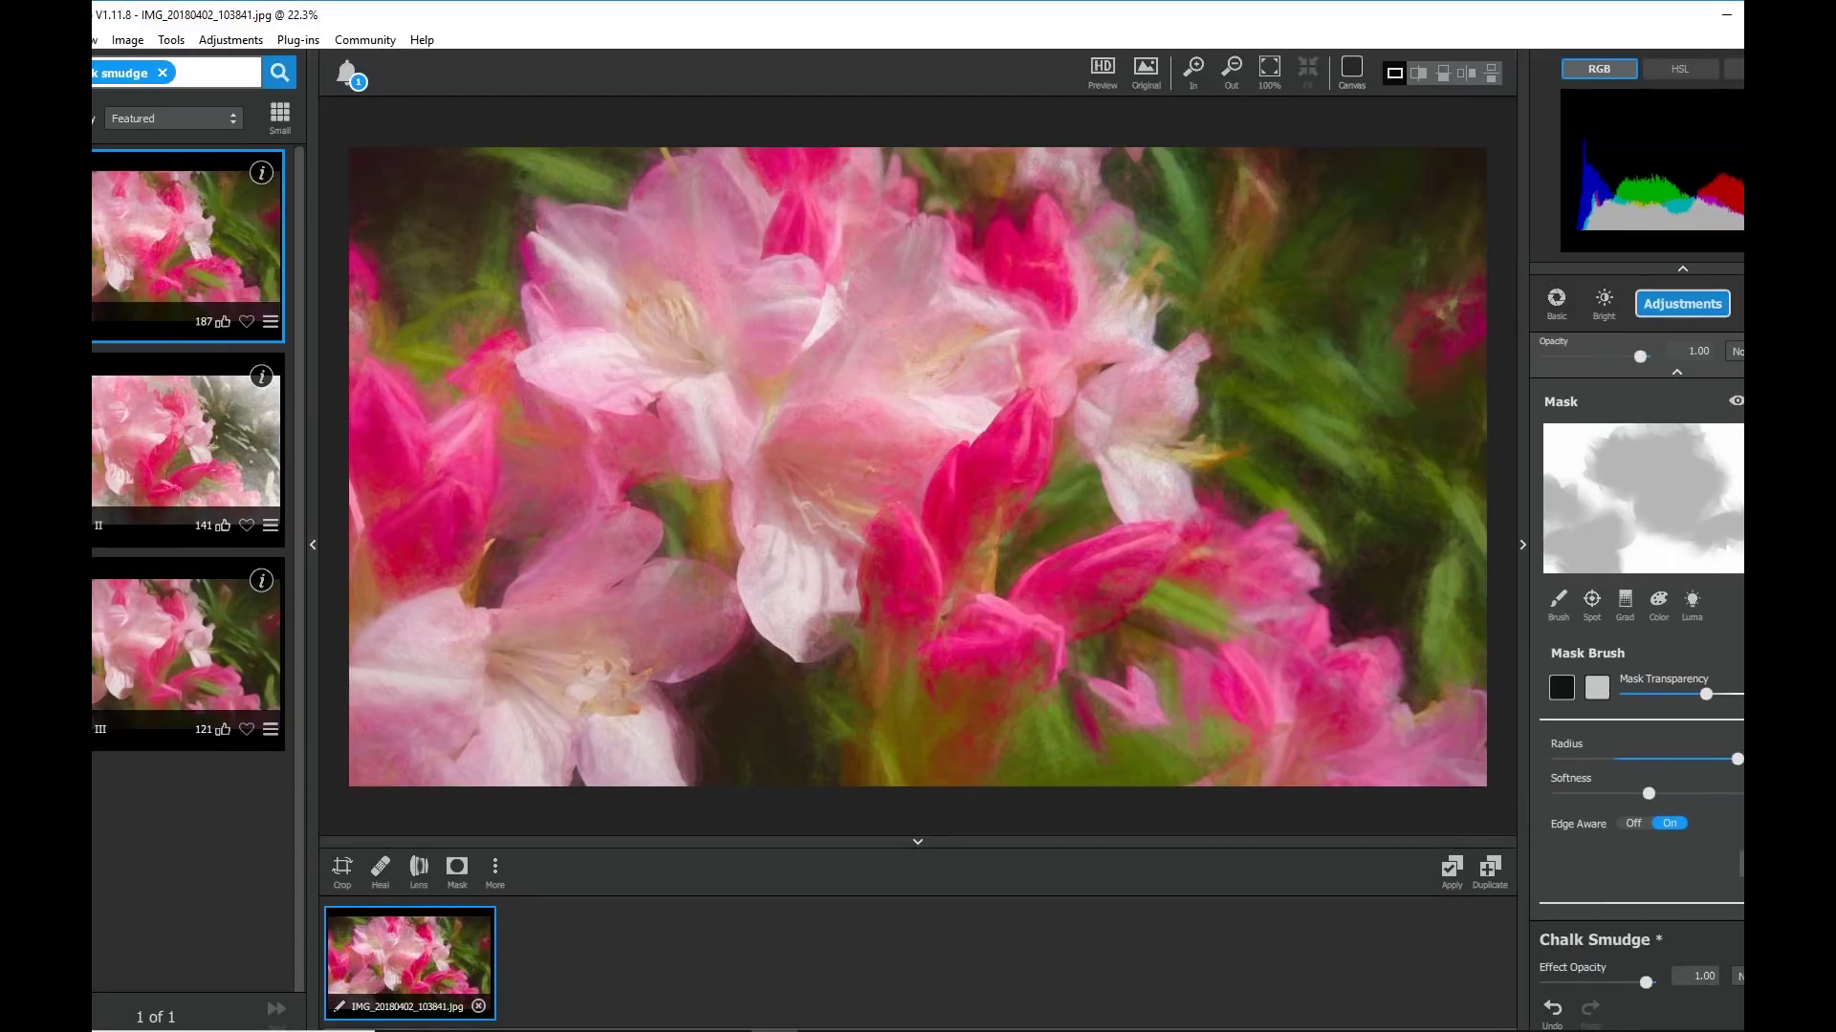
scroll(1637, 602, down, 5)
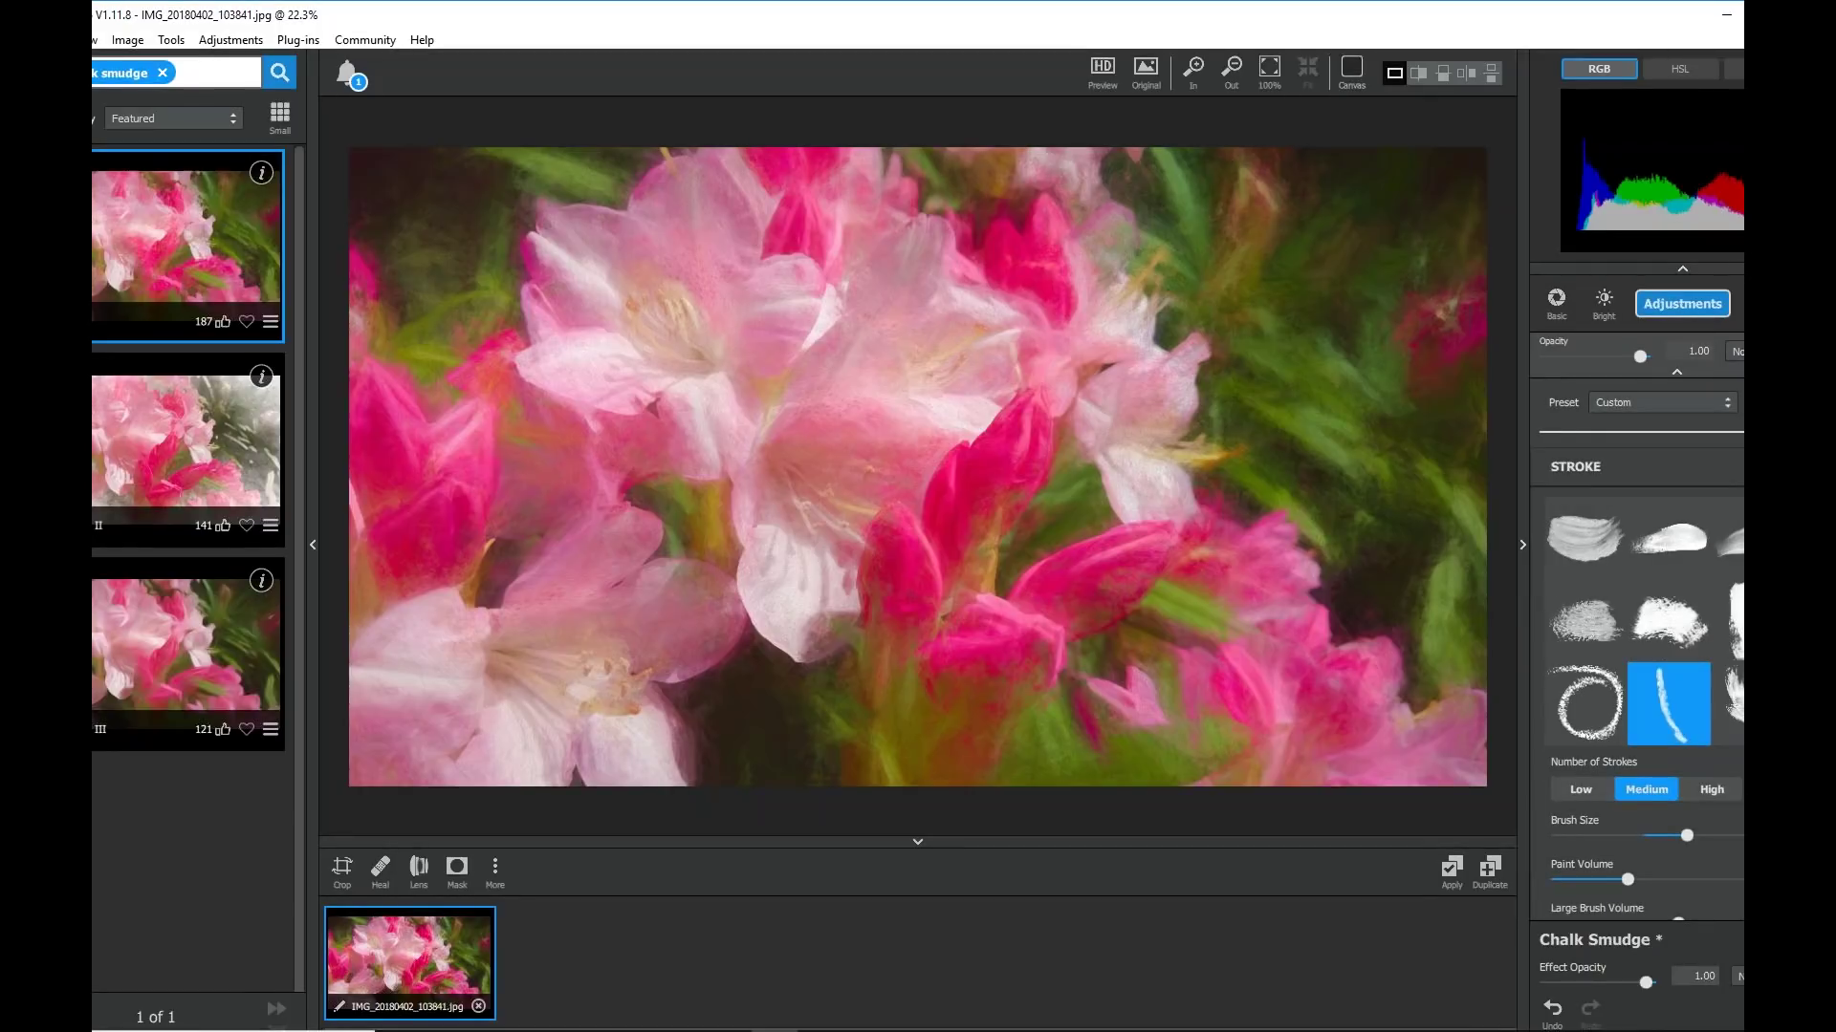
scroll(1643, 622, down, 2)
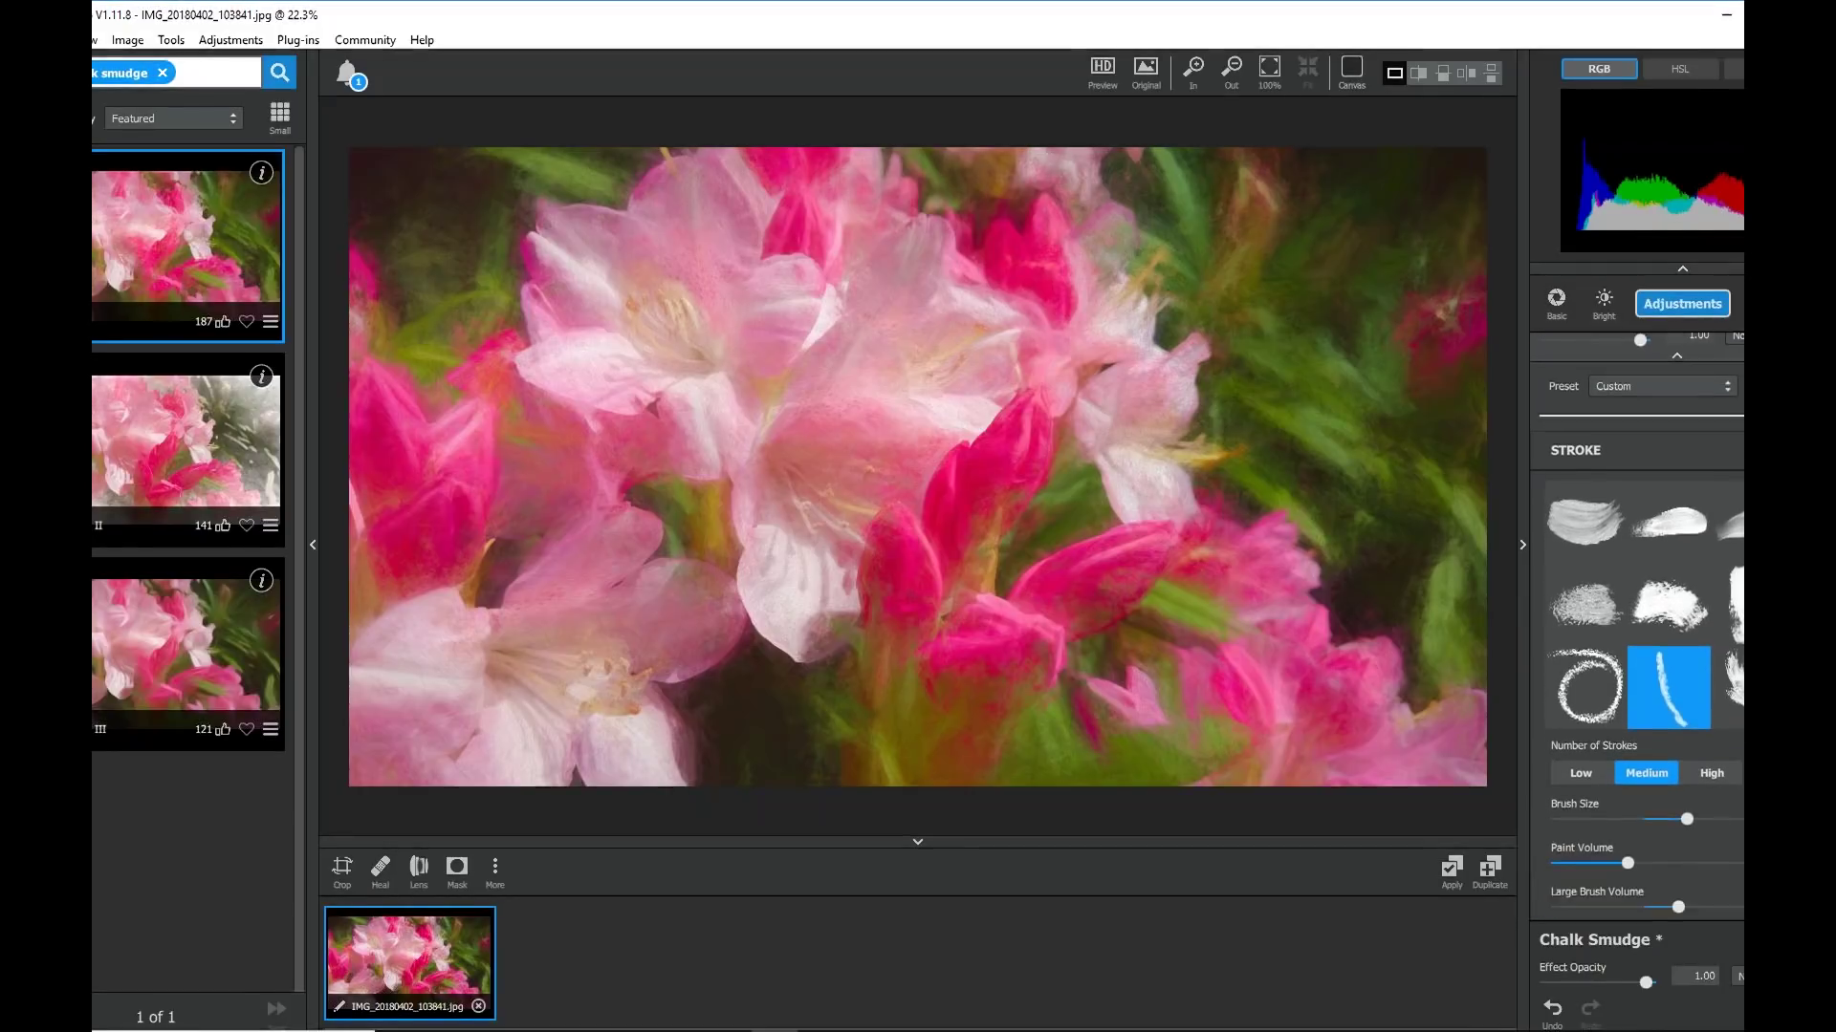
scroll(1642, 621, down, 10)
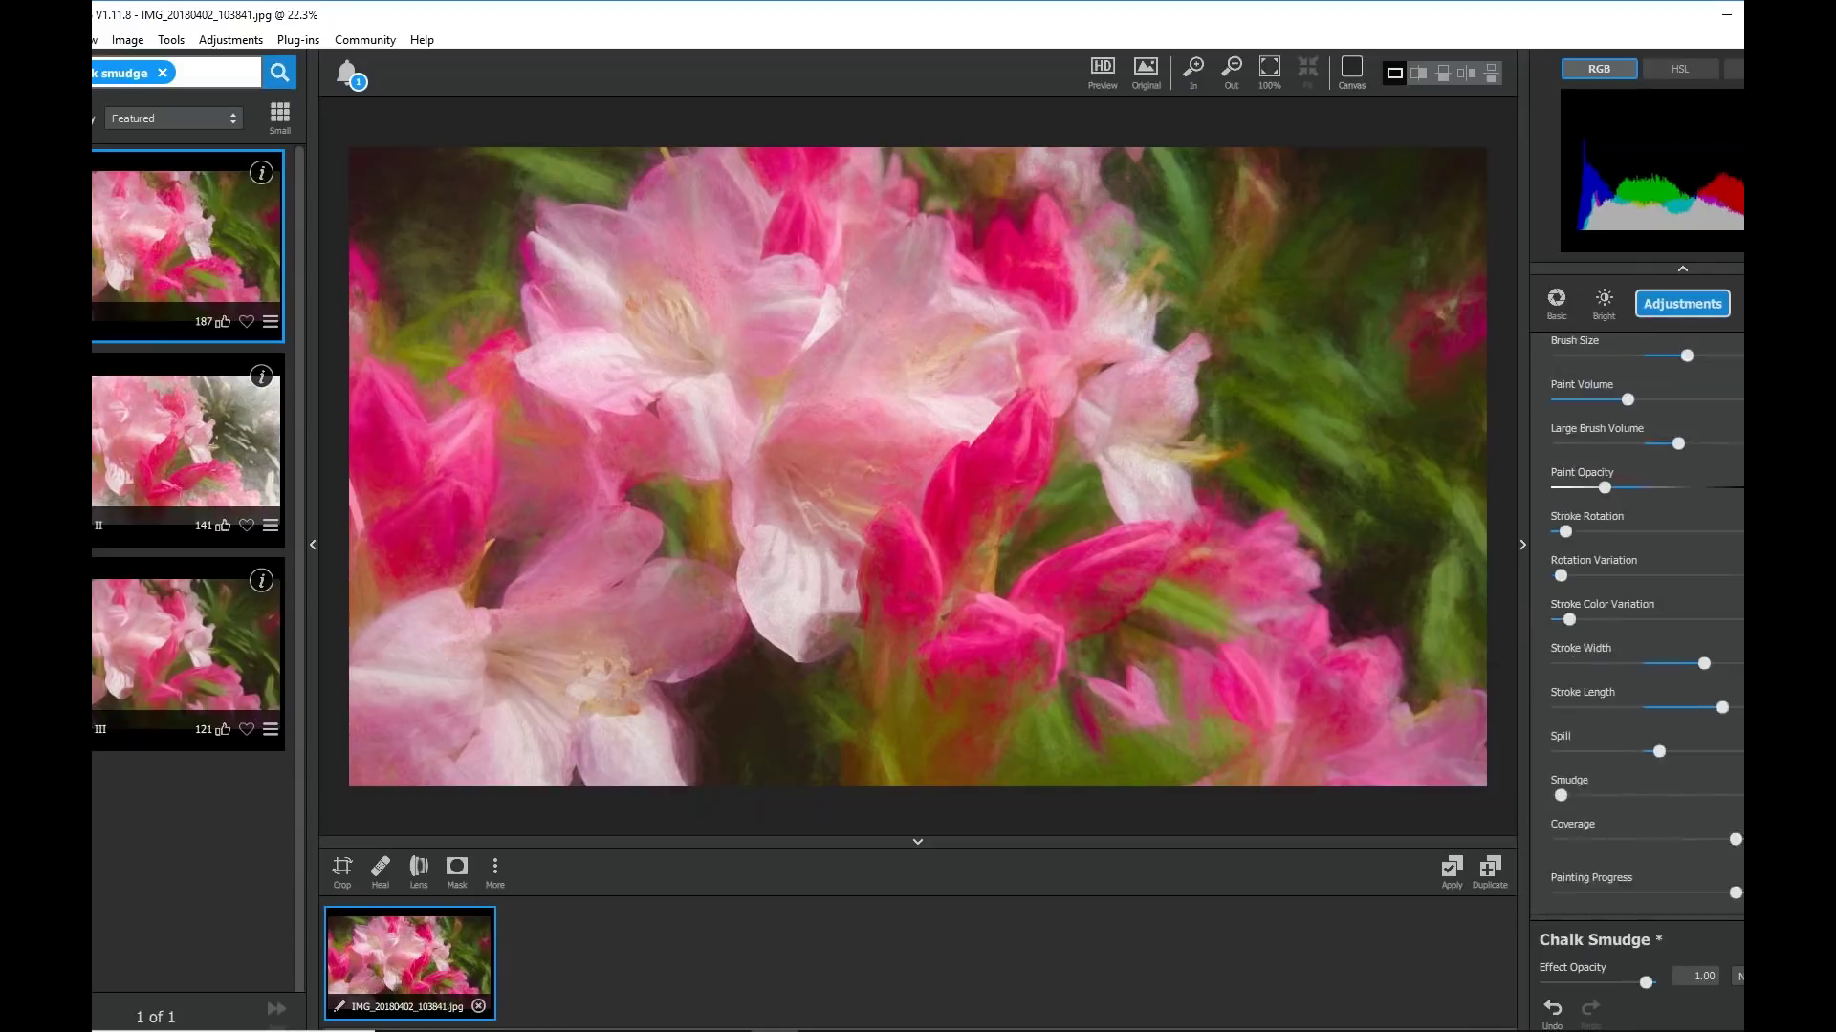
scroll(1636, 602, down, 1)
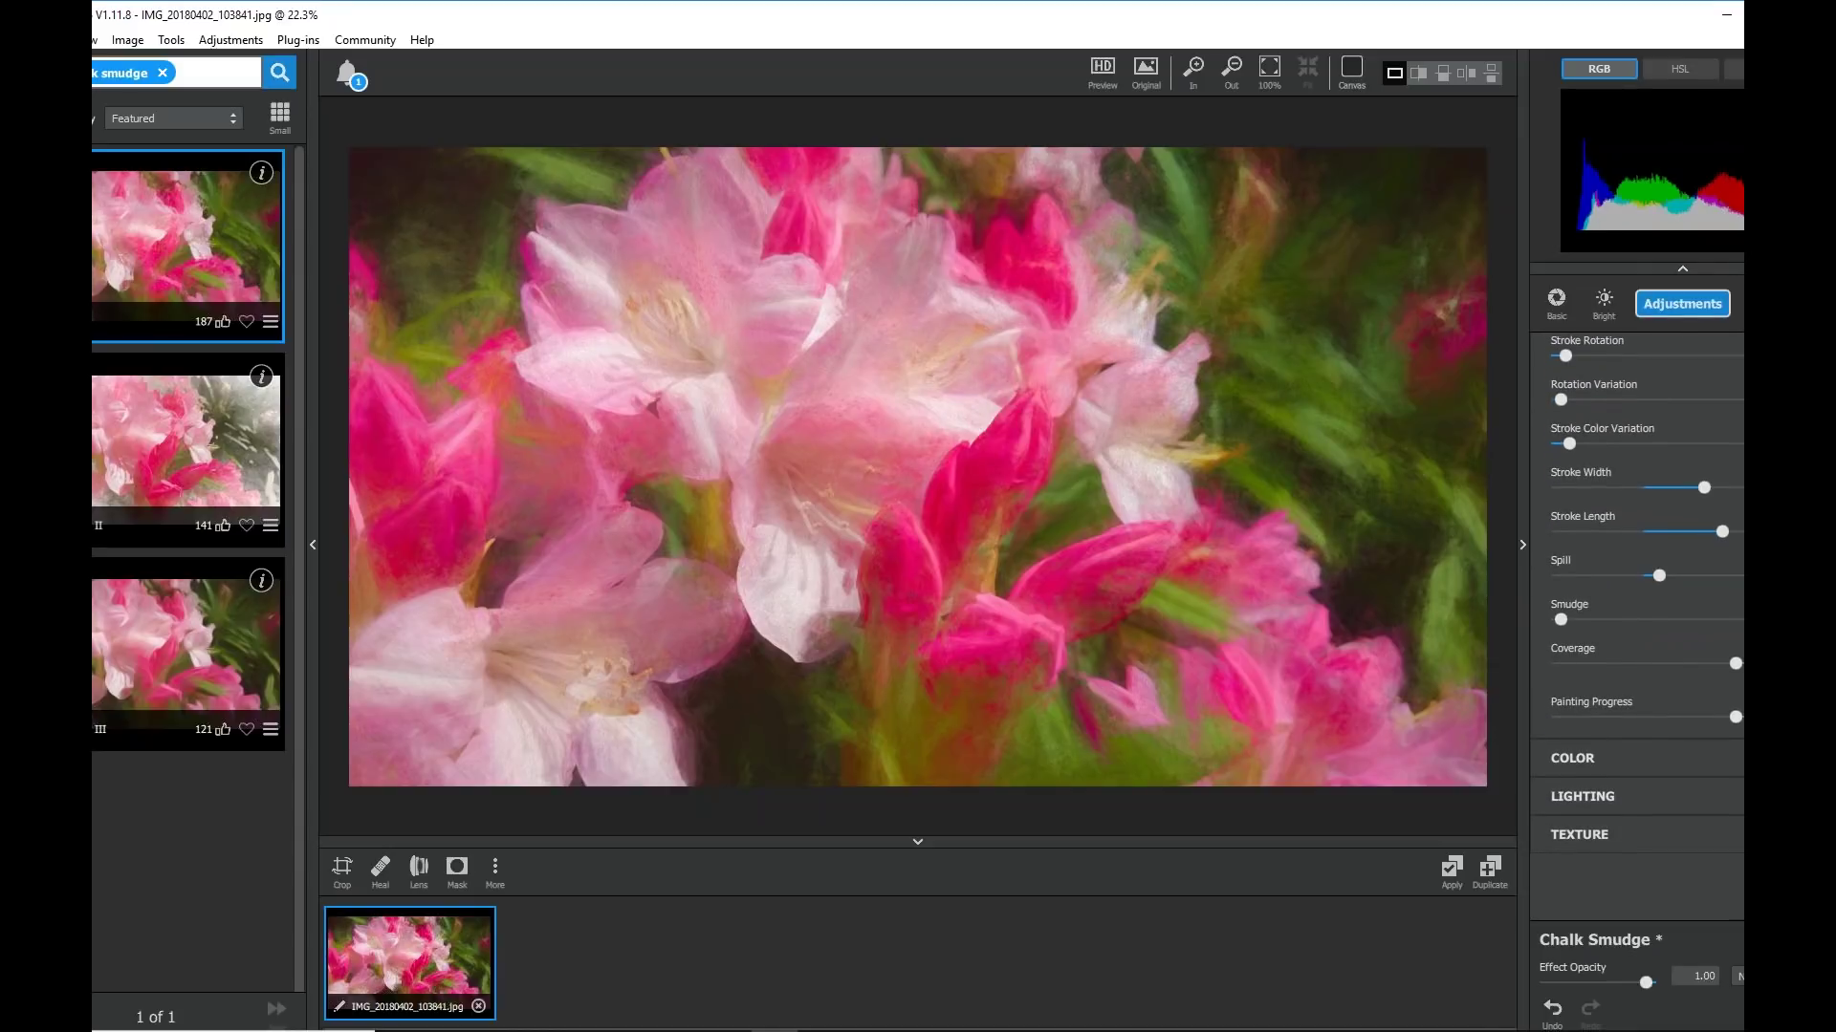
click(1682, 304)
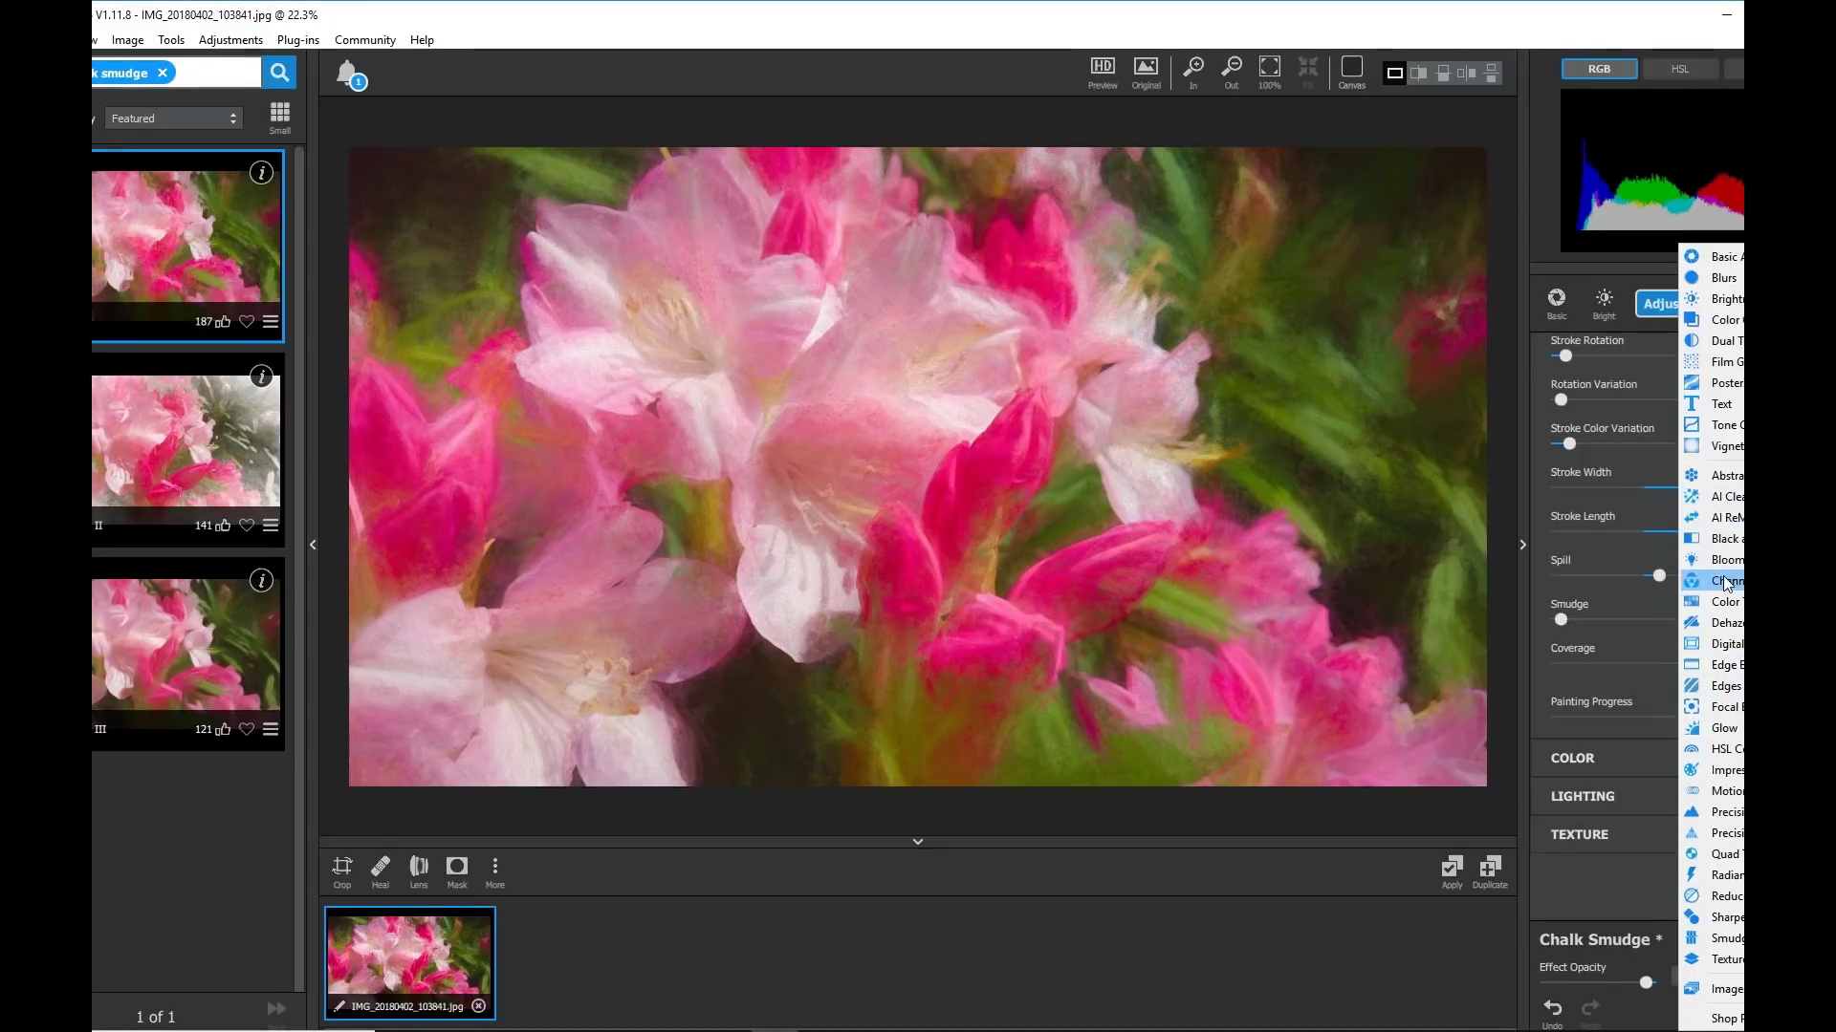
click(1727, 325)
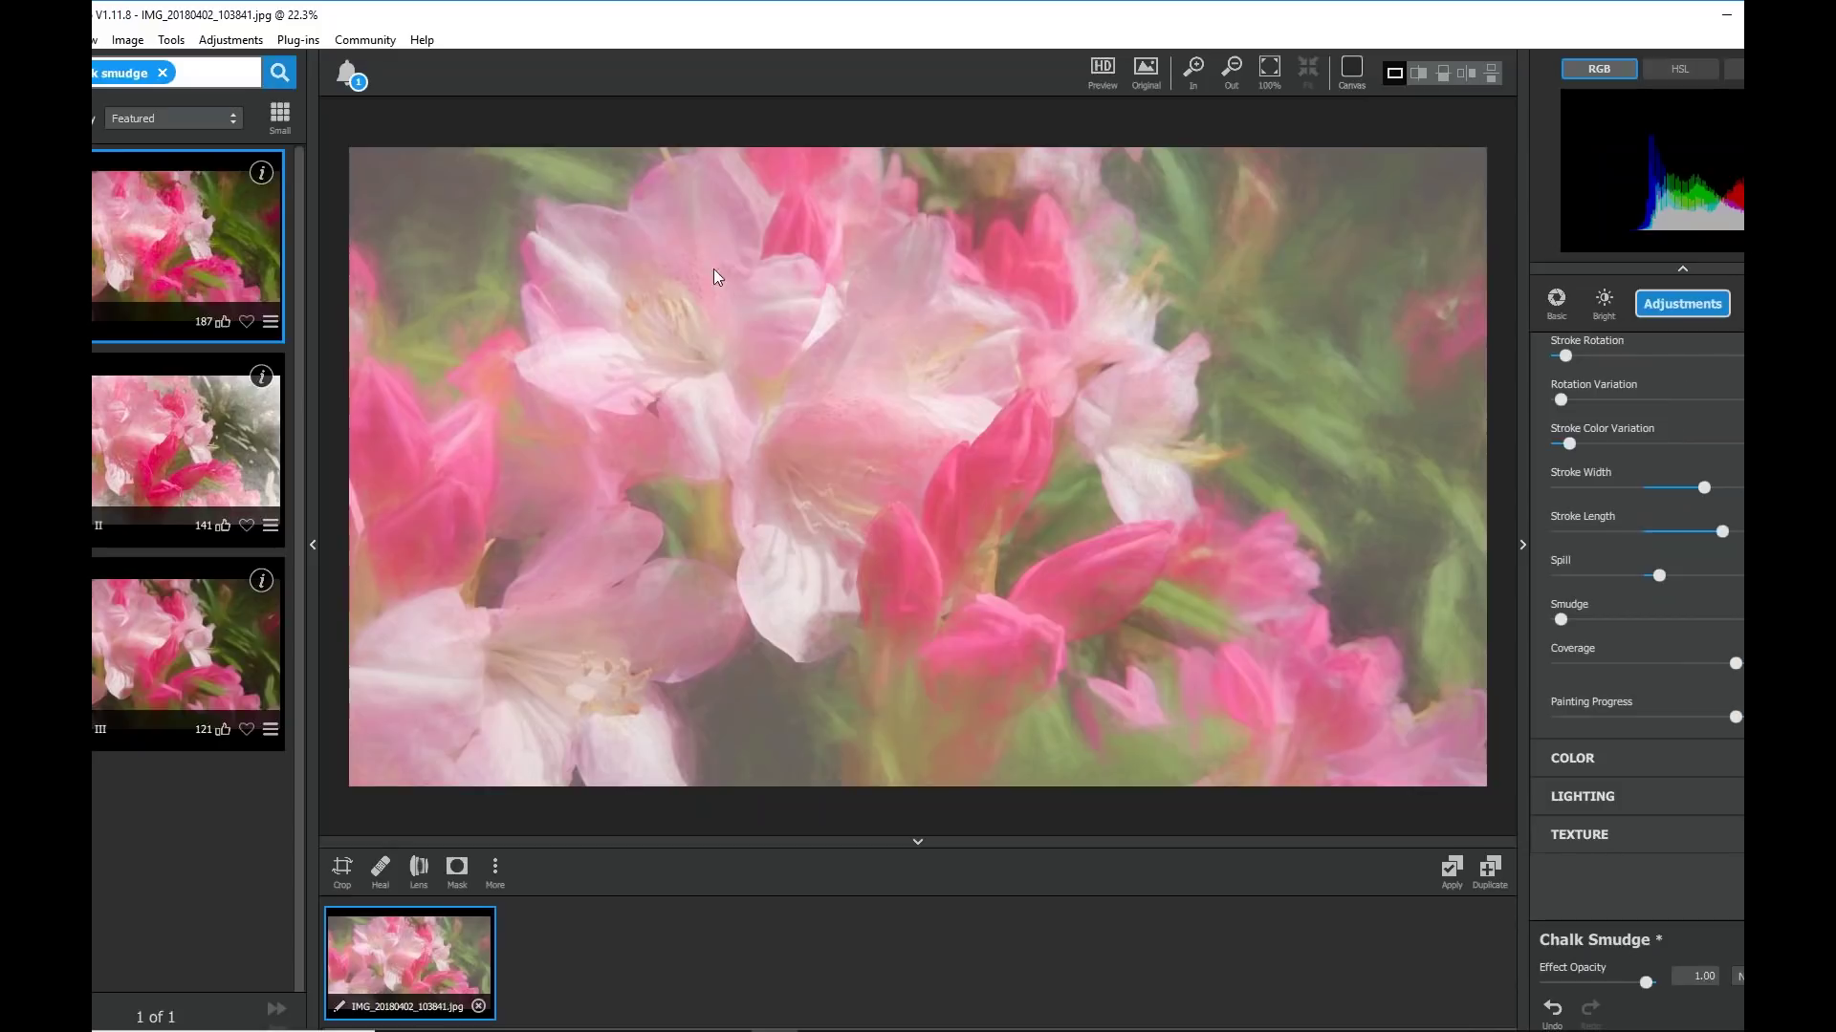
Step: Try blue and magenta for the Color Overlay, settle on orange, and raise the overlay's opacity to 0.91
scroll(1736, 370, up, 10)
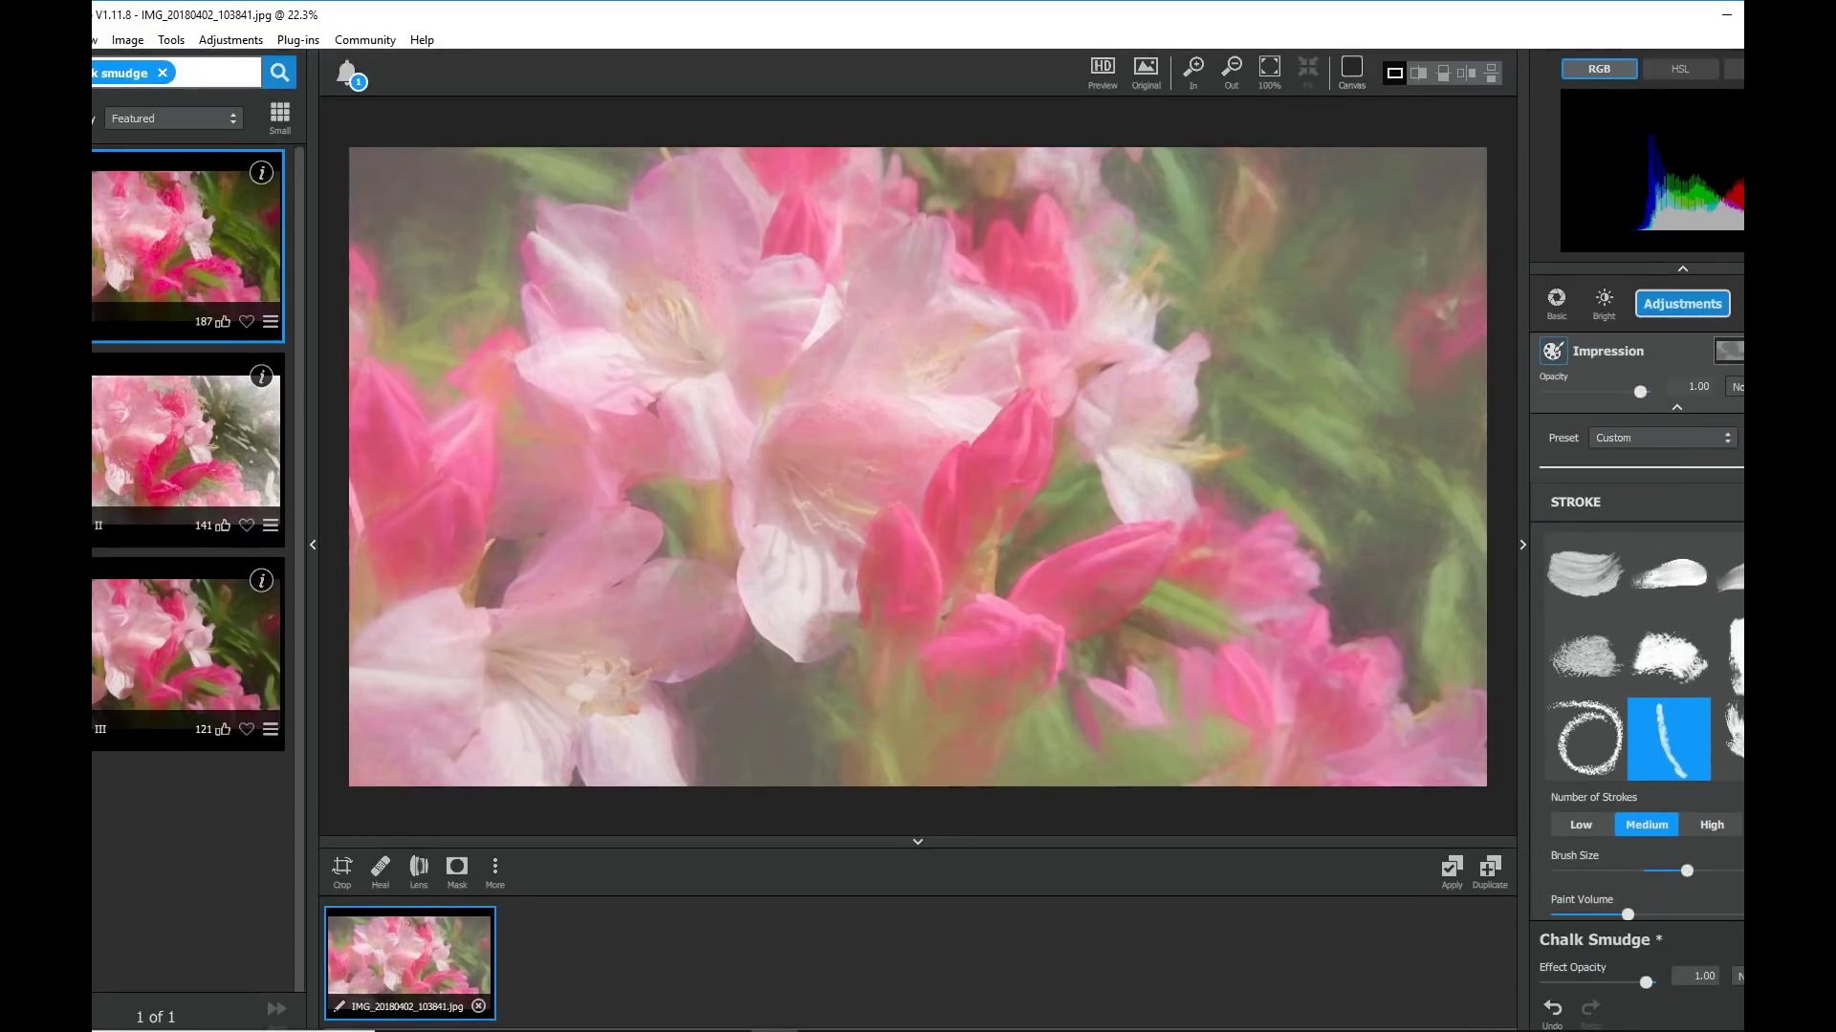
click(1730, 352)
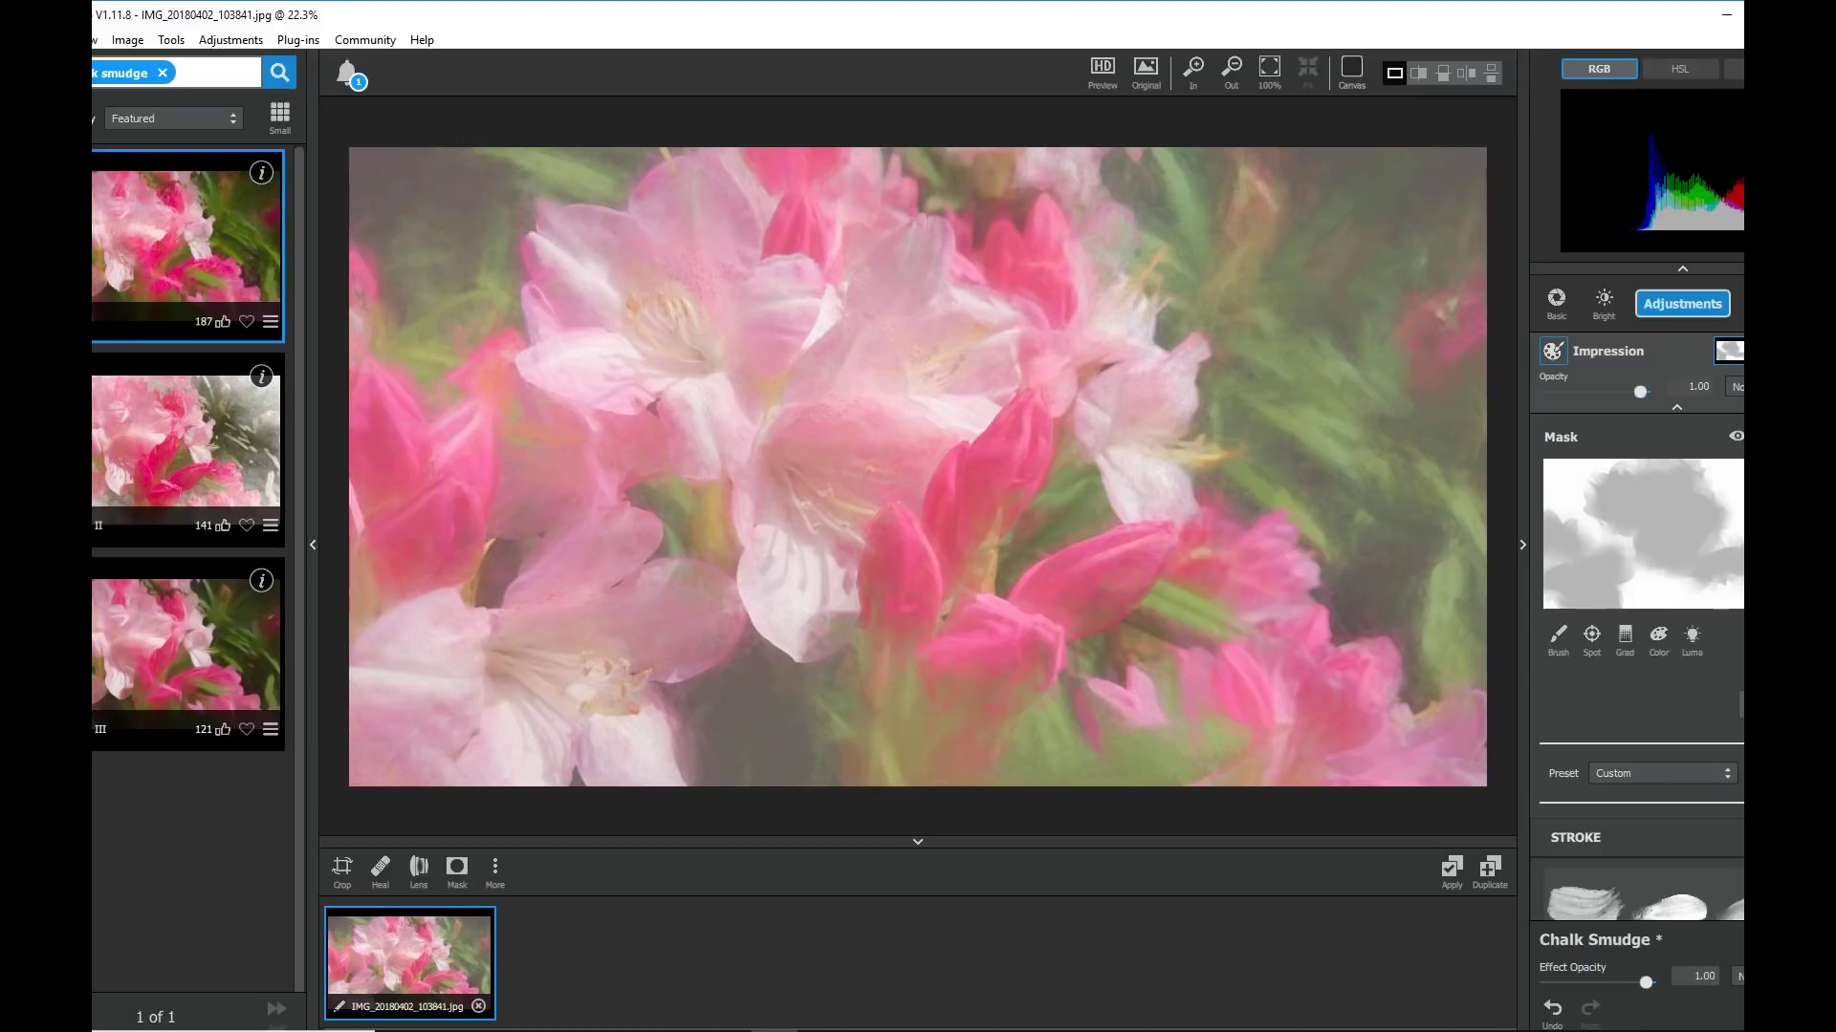
scroll(1637, 574, down, 10)
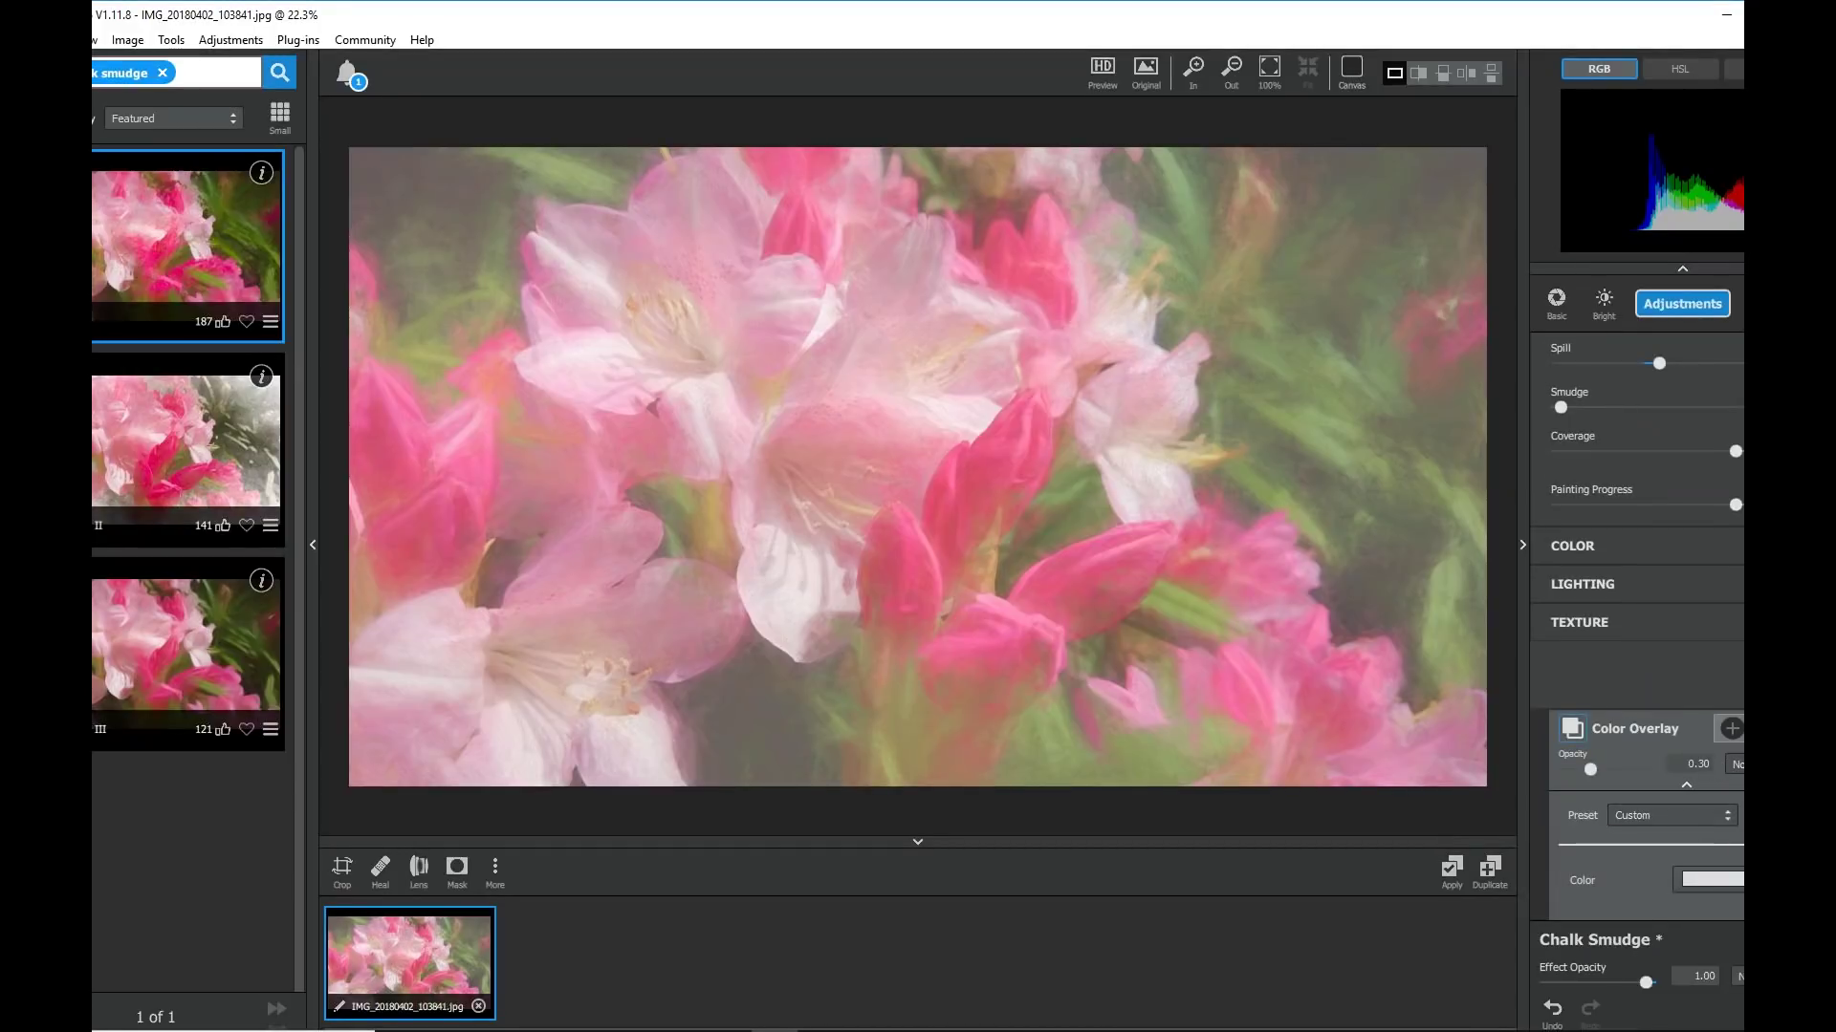
click(1721, 880)
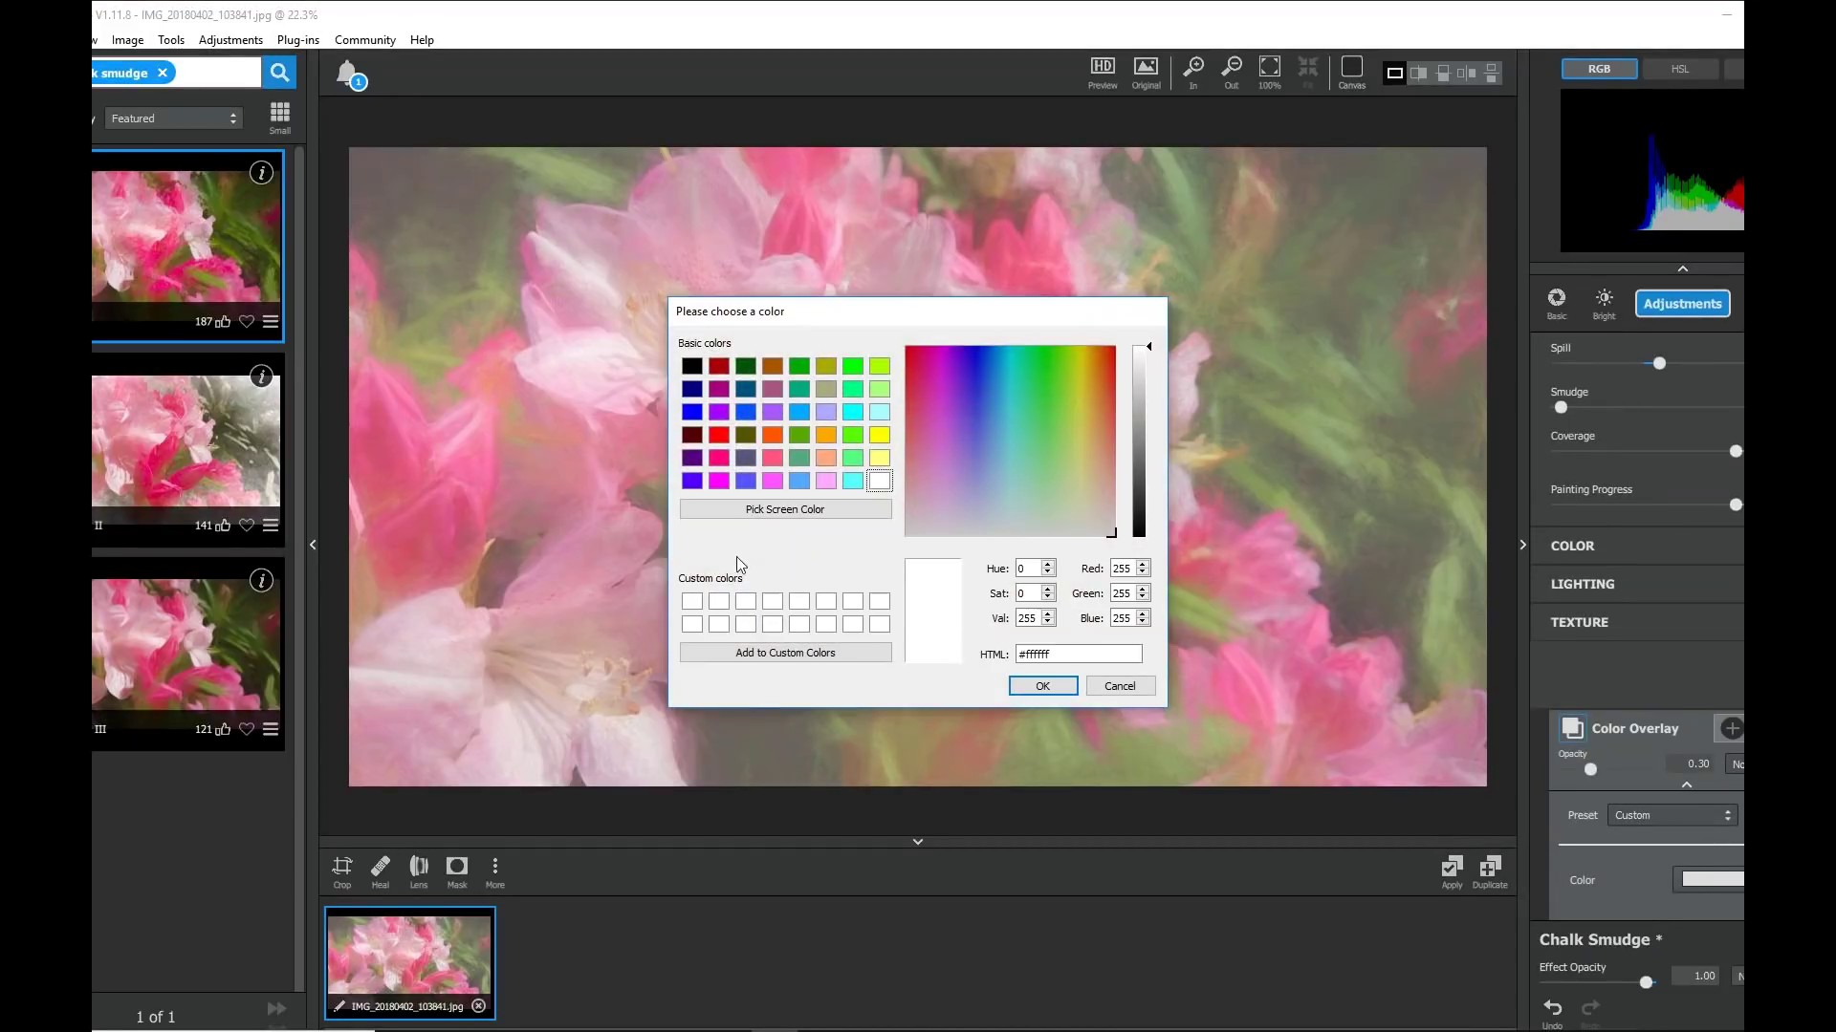
click(692, 413)
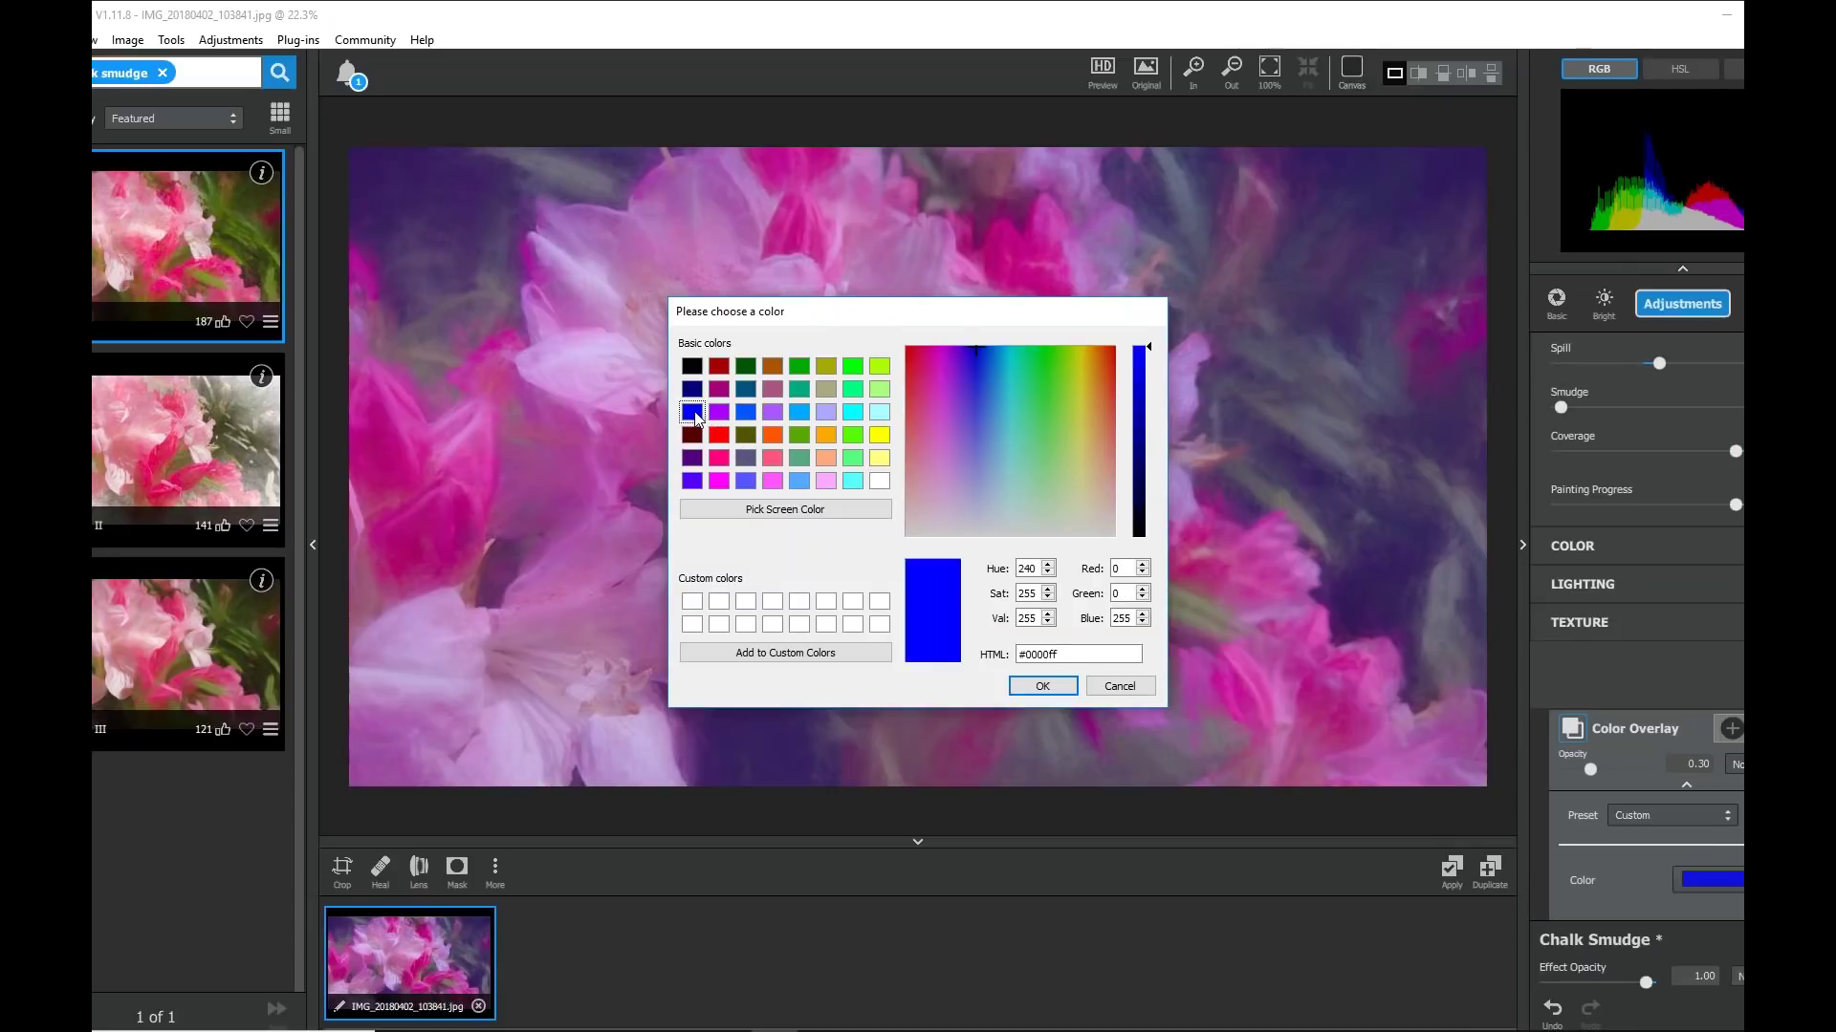
click(719, 480)
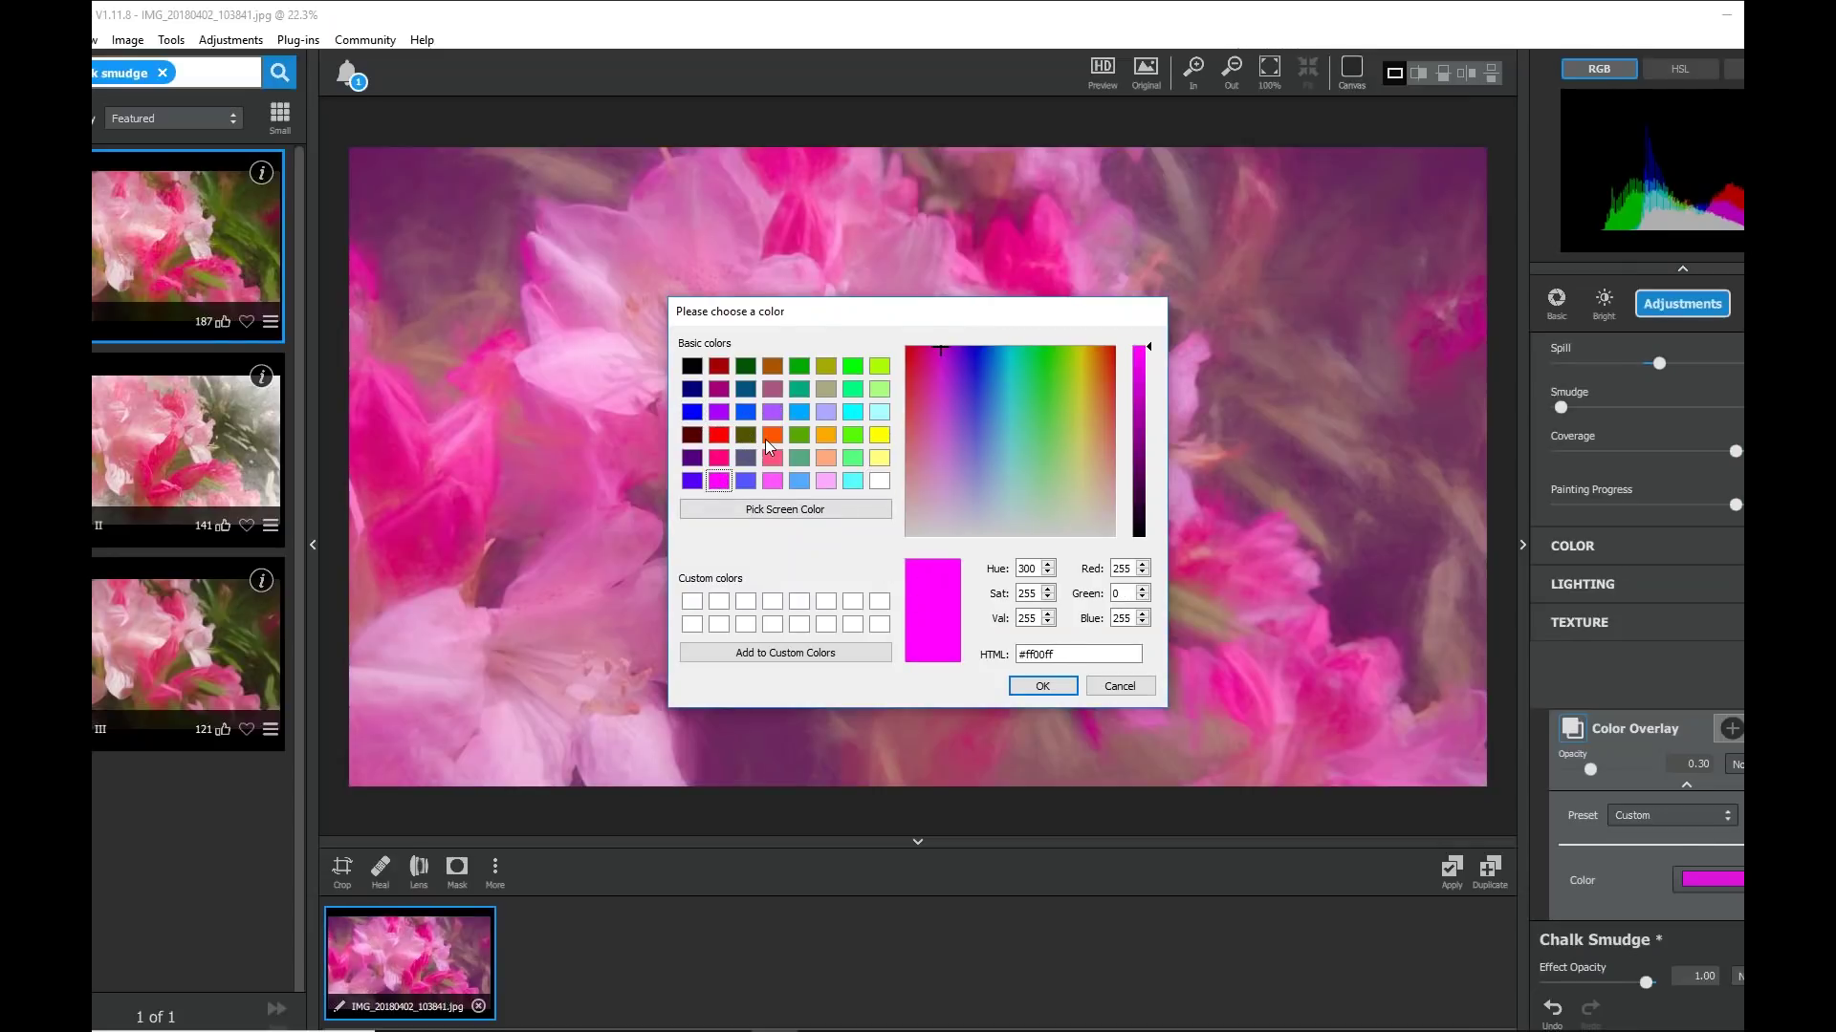
click(765, 439)
click(1047, 687)
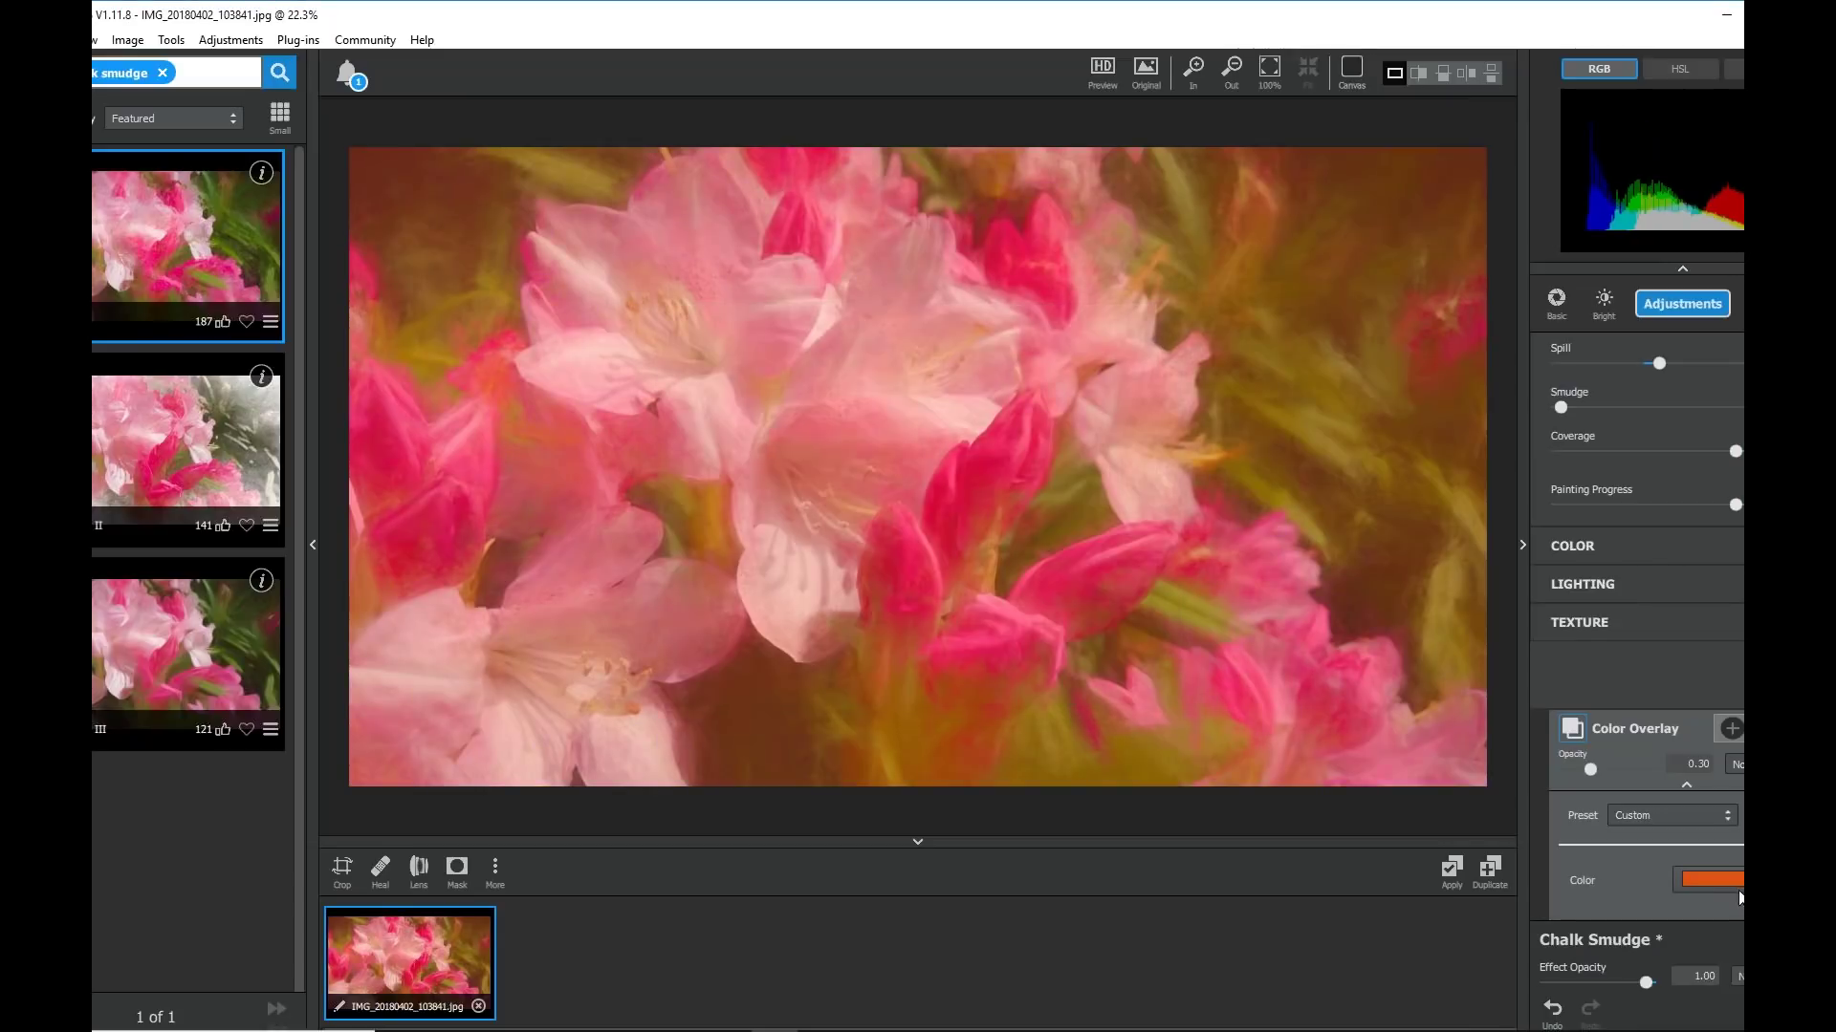
drag(1593, 769, 1633, 770)
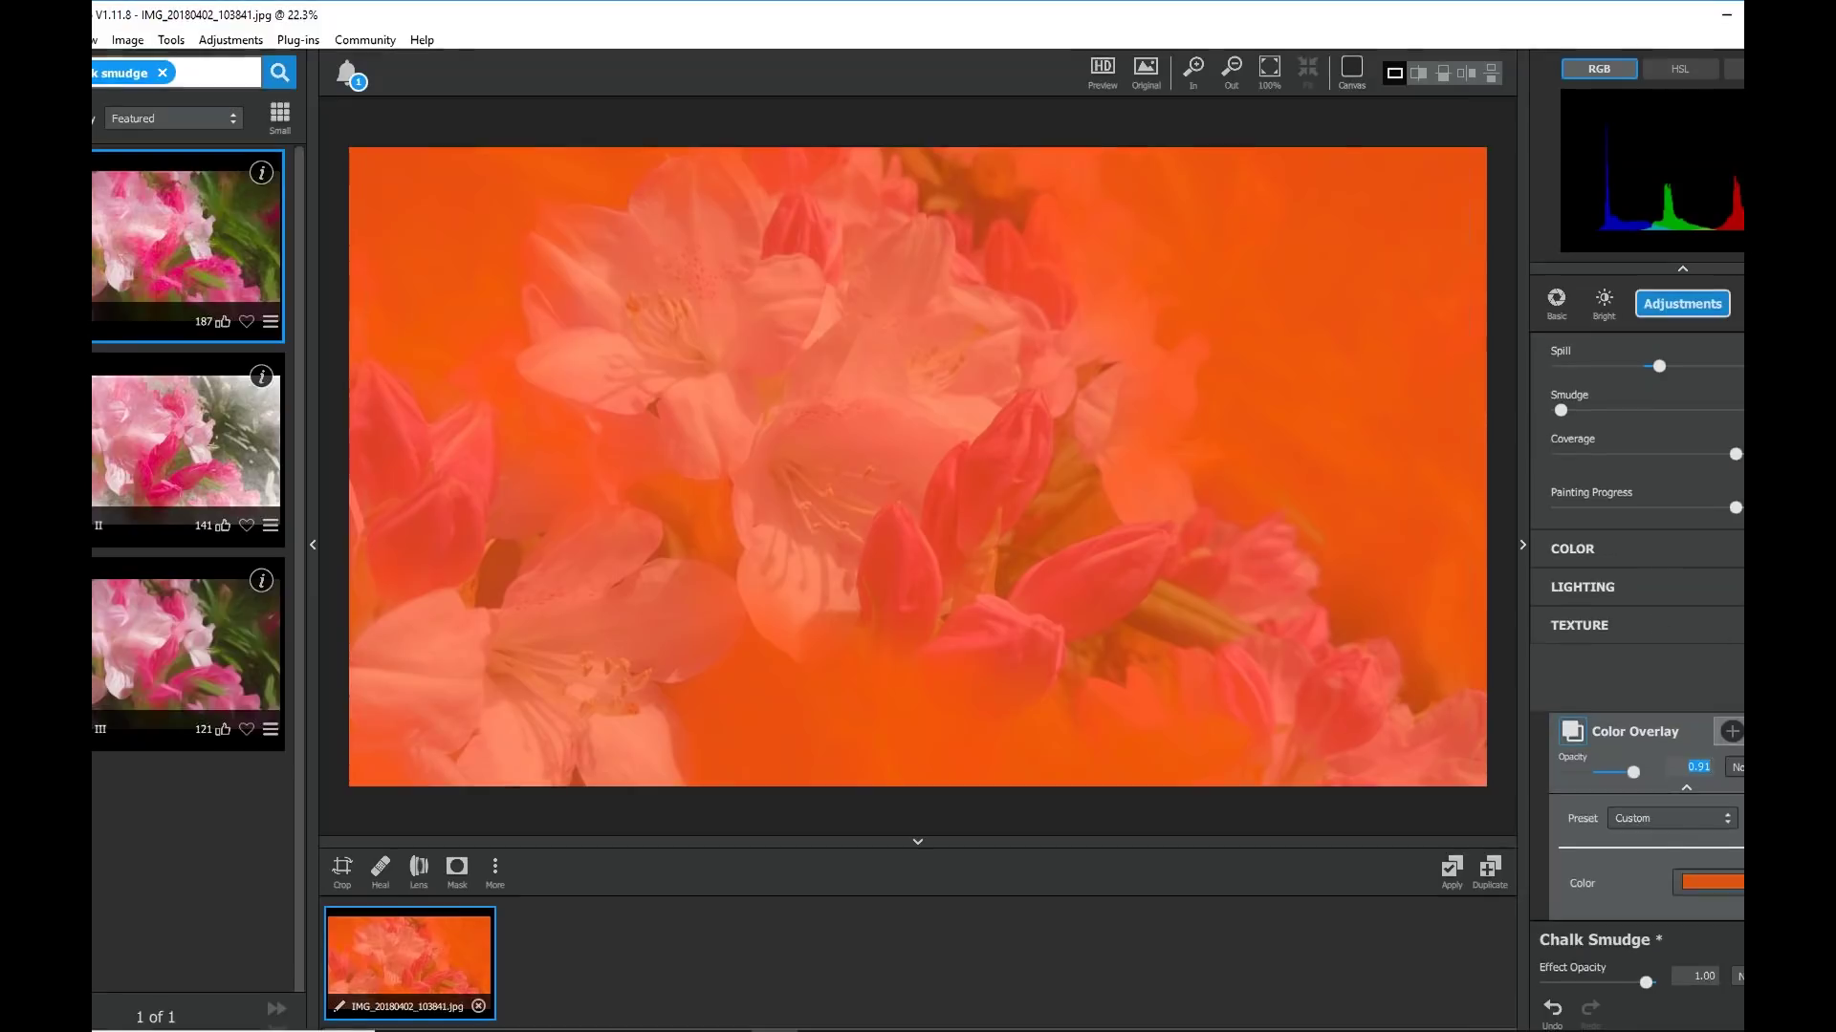
scroll(1635, 627, up, 10)
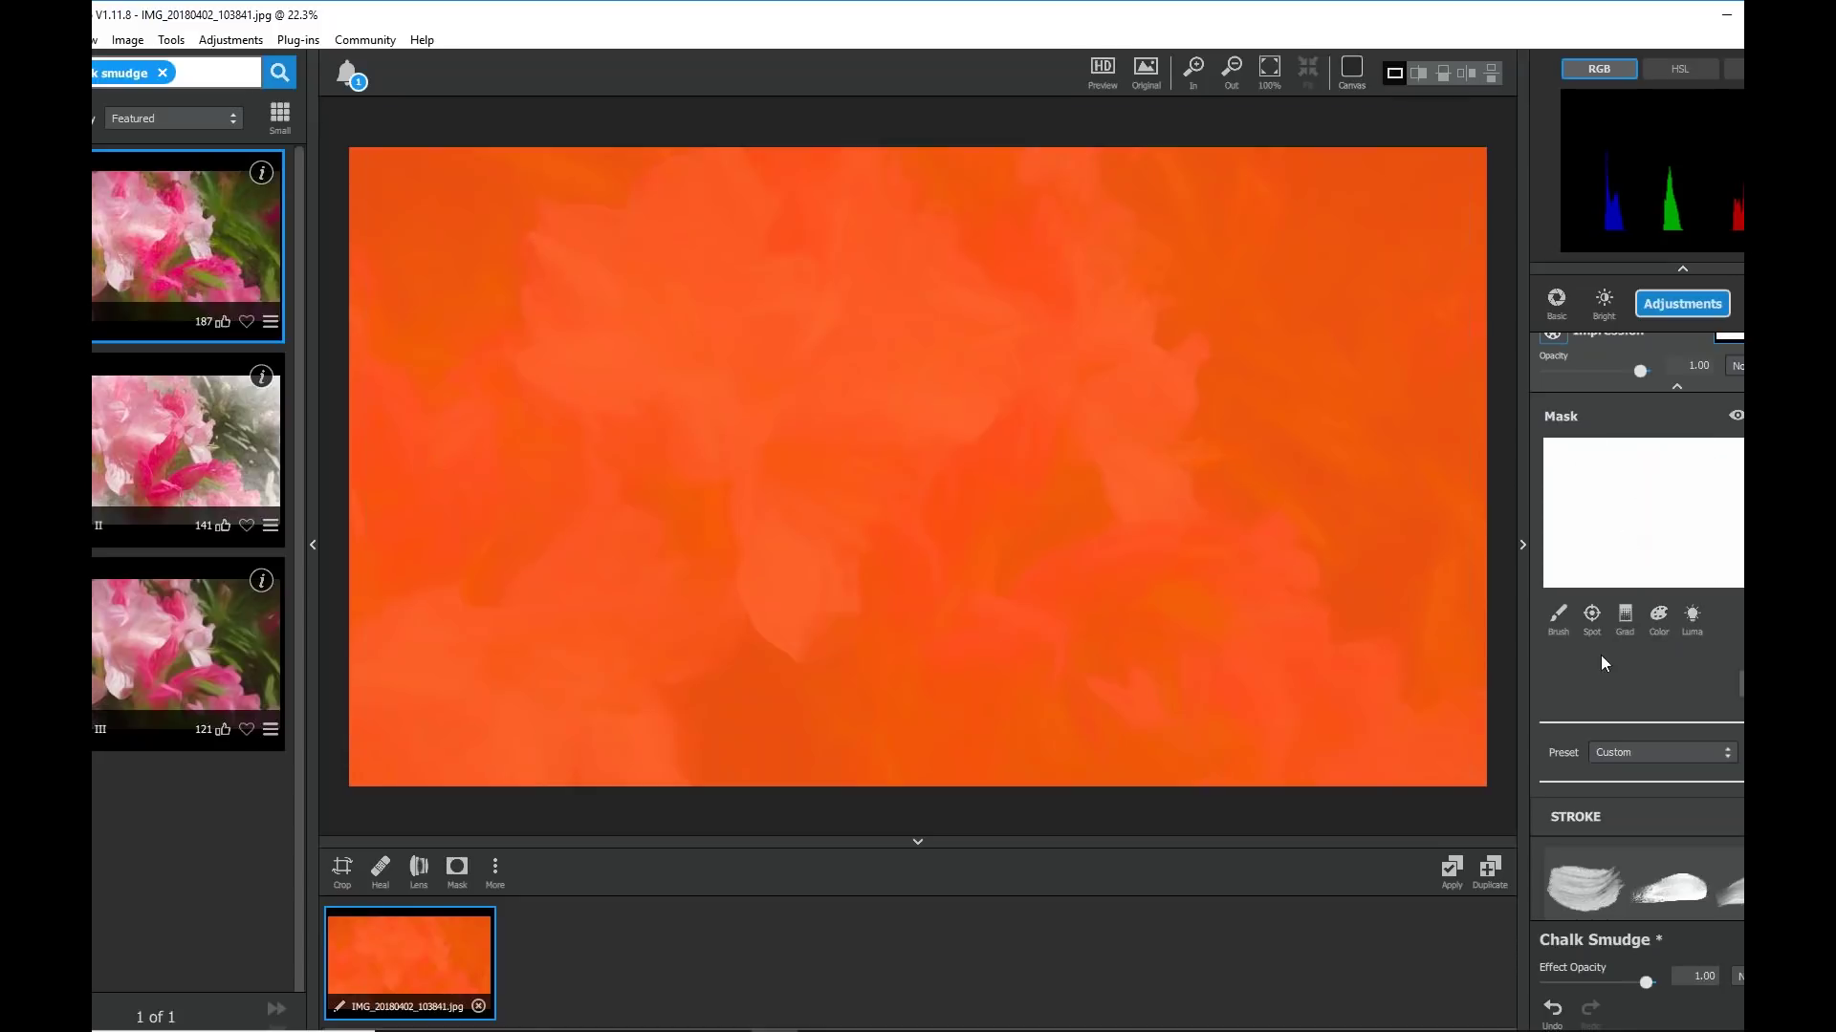
Step: Brush the Impression adjustment's mask at low transparency over the right-hand buds, the central and upper blossoms, and the lower-left blossom
click(1557, 616)
click(1629, 708)
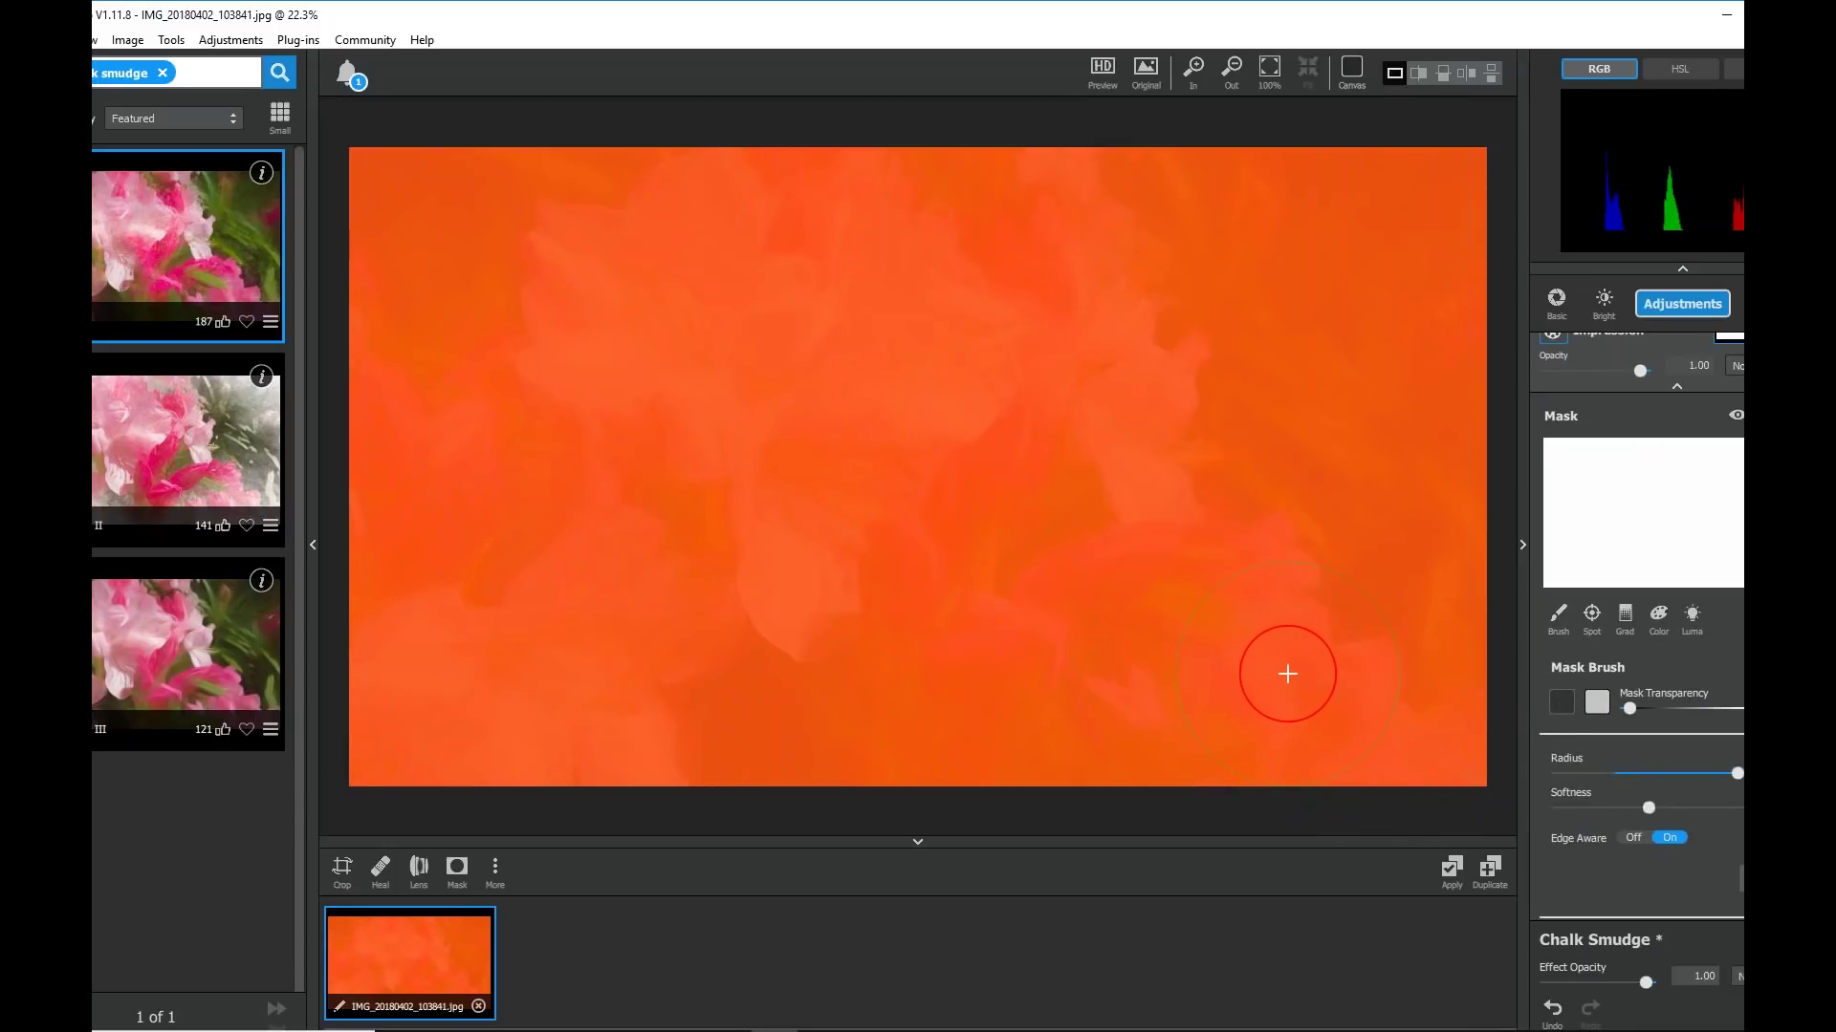
mouse_move(1287, 674)
mouse_down()
mouse_move(1154, 619)
mouse_move(1100, 635)
mouse_move(1232, 666)
mouse_move(1176, 562)
mouse_move(1065, 192)
mouse_up()
mouse_move(1061, 411)
mouse_down()
mouse_move(819, 287)
mouse_move(788, 285)
mouse_move(709, 360)
mouse_move(643, 197)
mouse_move(680, 381)
mouse_move(818, 407)
mouse_move(812, 631)
mouse_up()
mouse_move(664, 631)
mouse_down()
mouse_move(491, 704)
mouse_move(476, 688)
mouse_move(574, 736)
mouse_up()
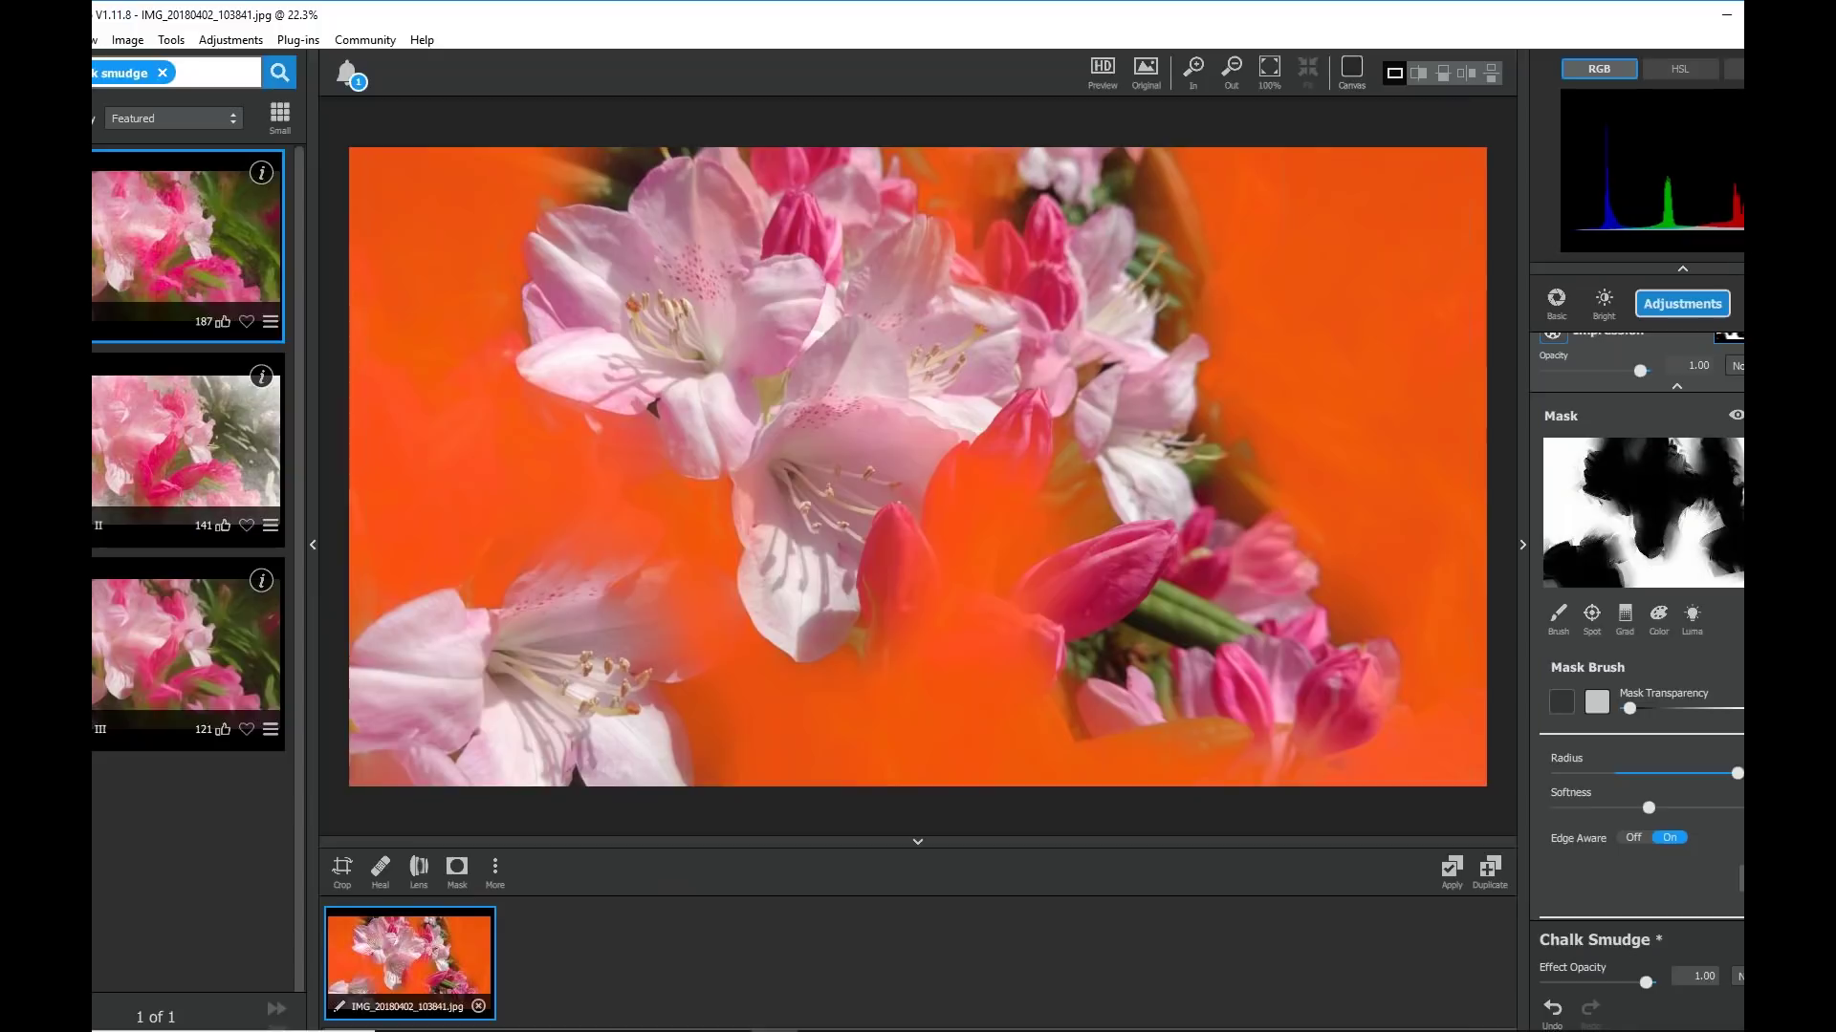
Step: Turn off the Color Overlay adjustment and return to the Impression adjustment's mask settings
scroll(1728, 729, down, 15)
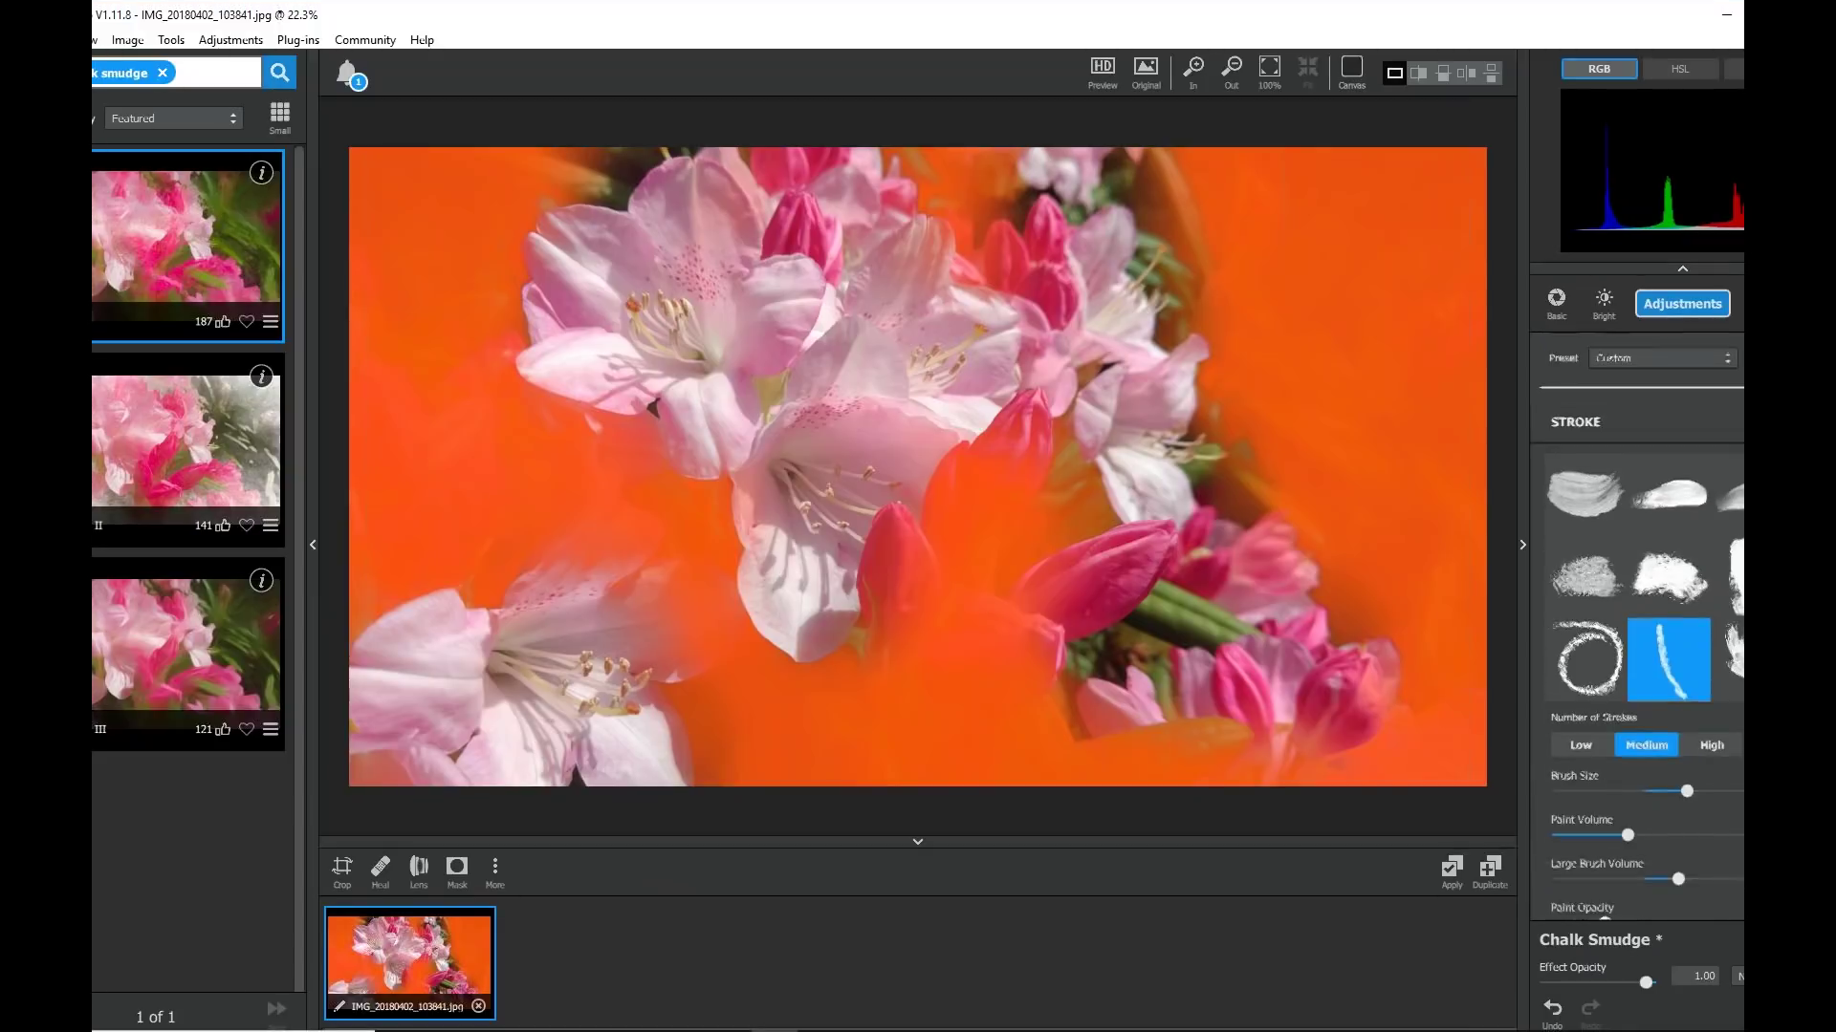
click(1729, 728)
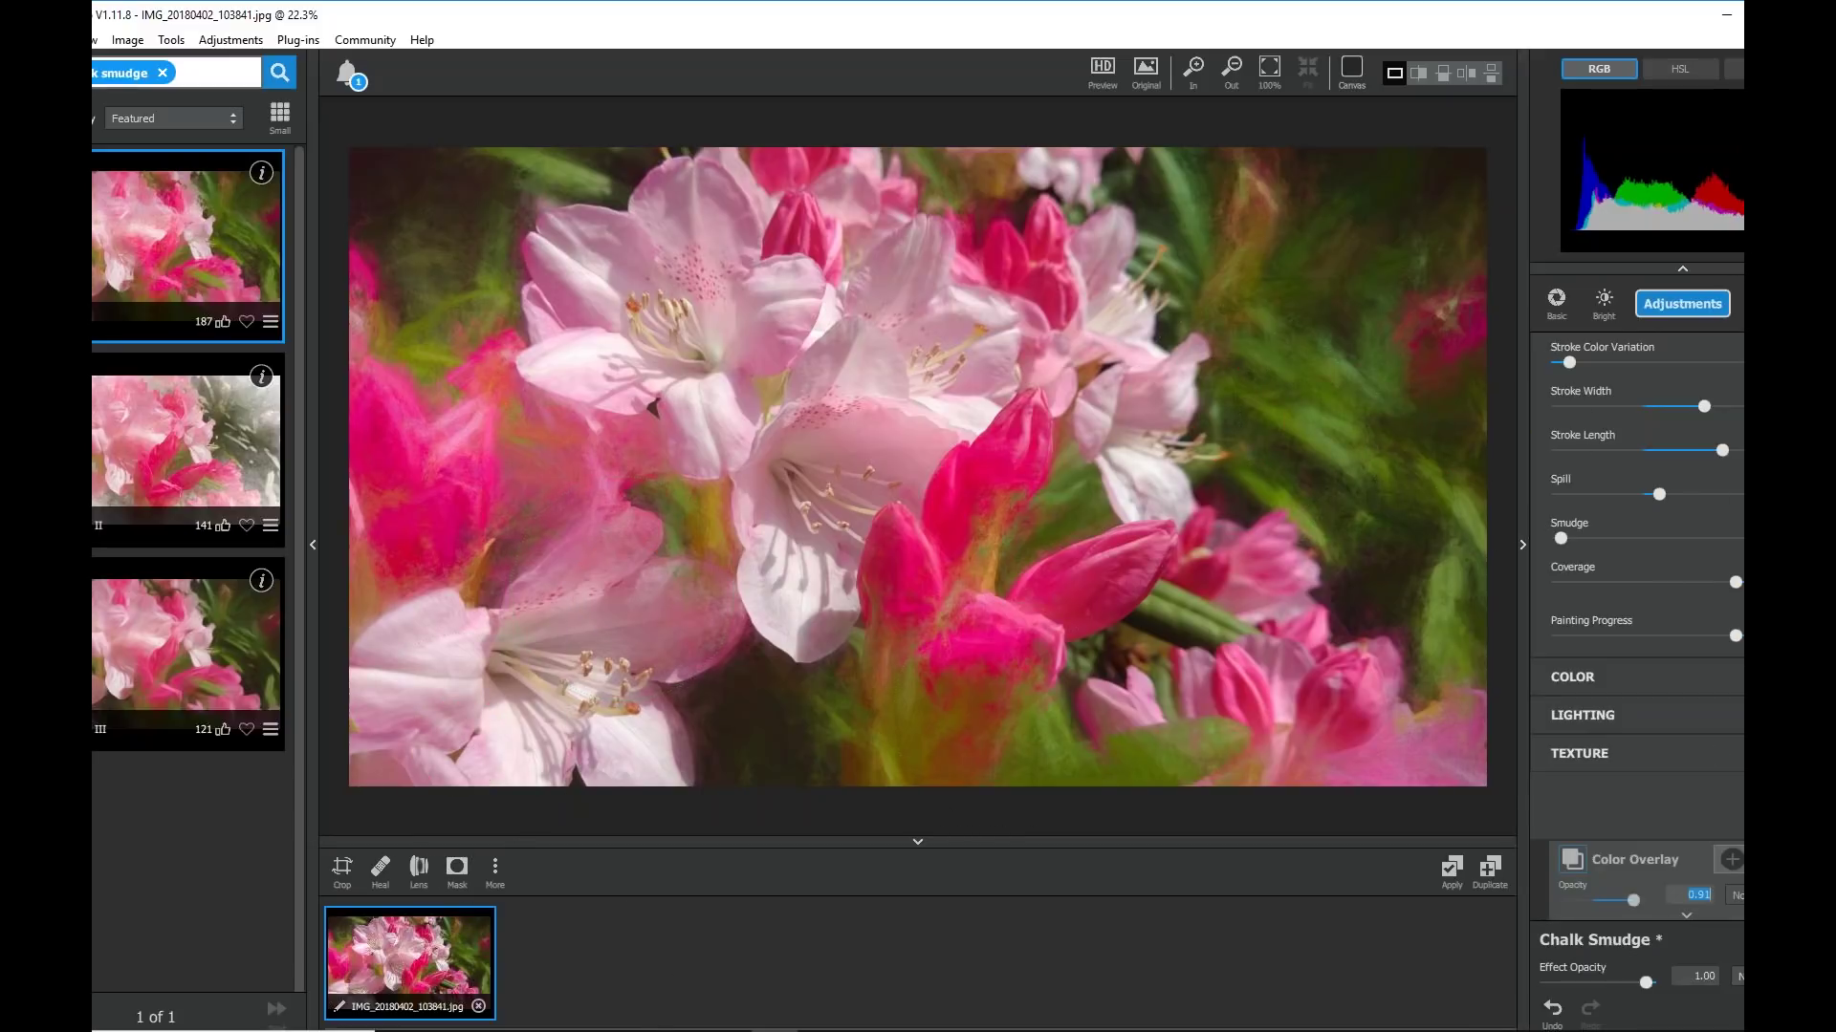
scroll(1637, 573, up, 3)
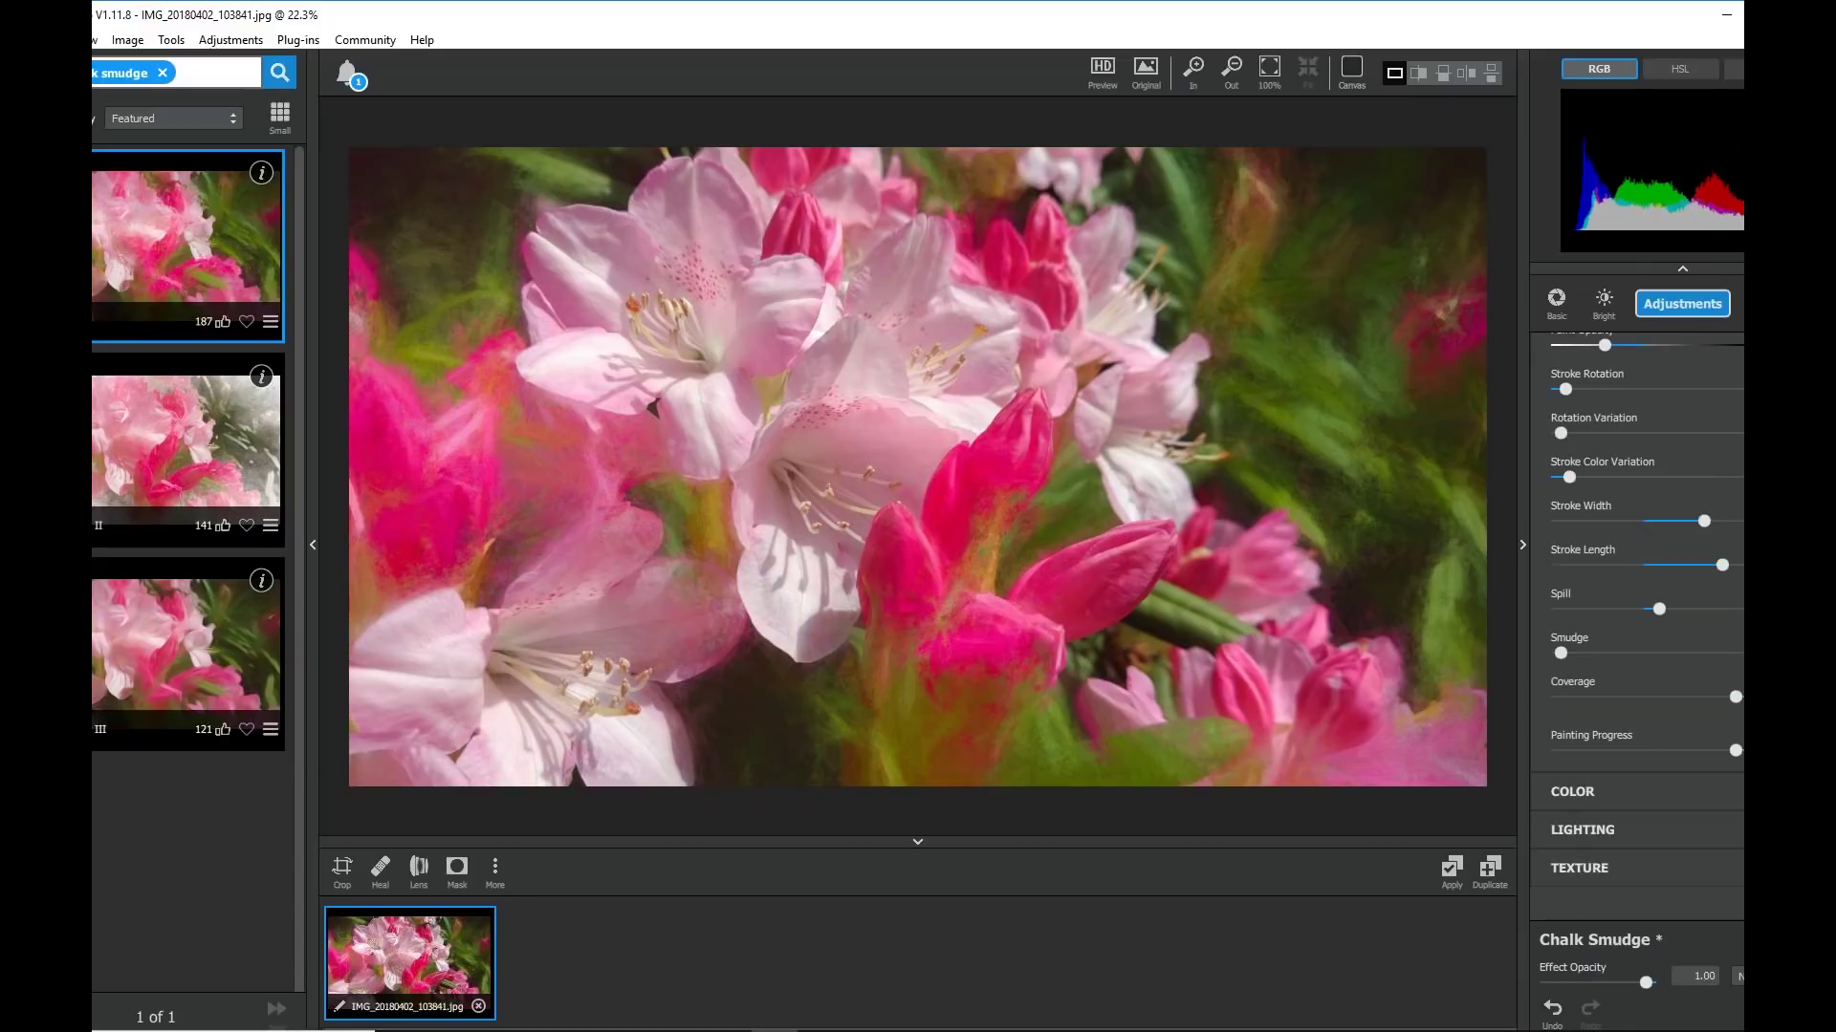
scroll(1637, 612, up, 5)
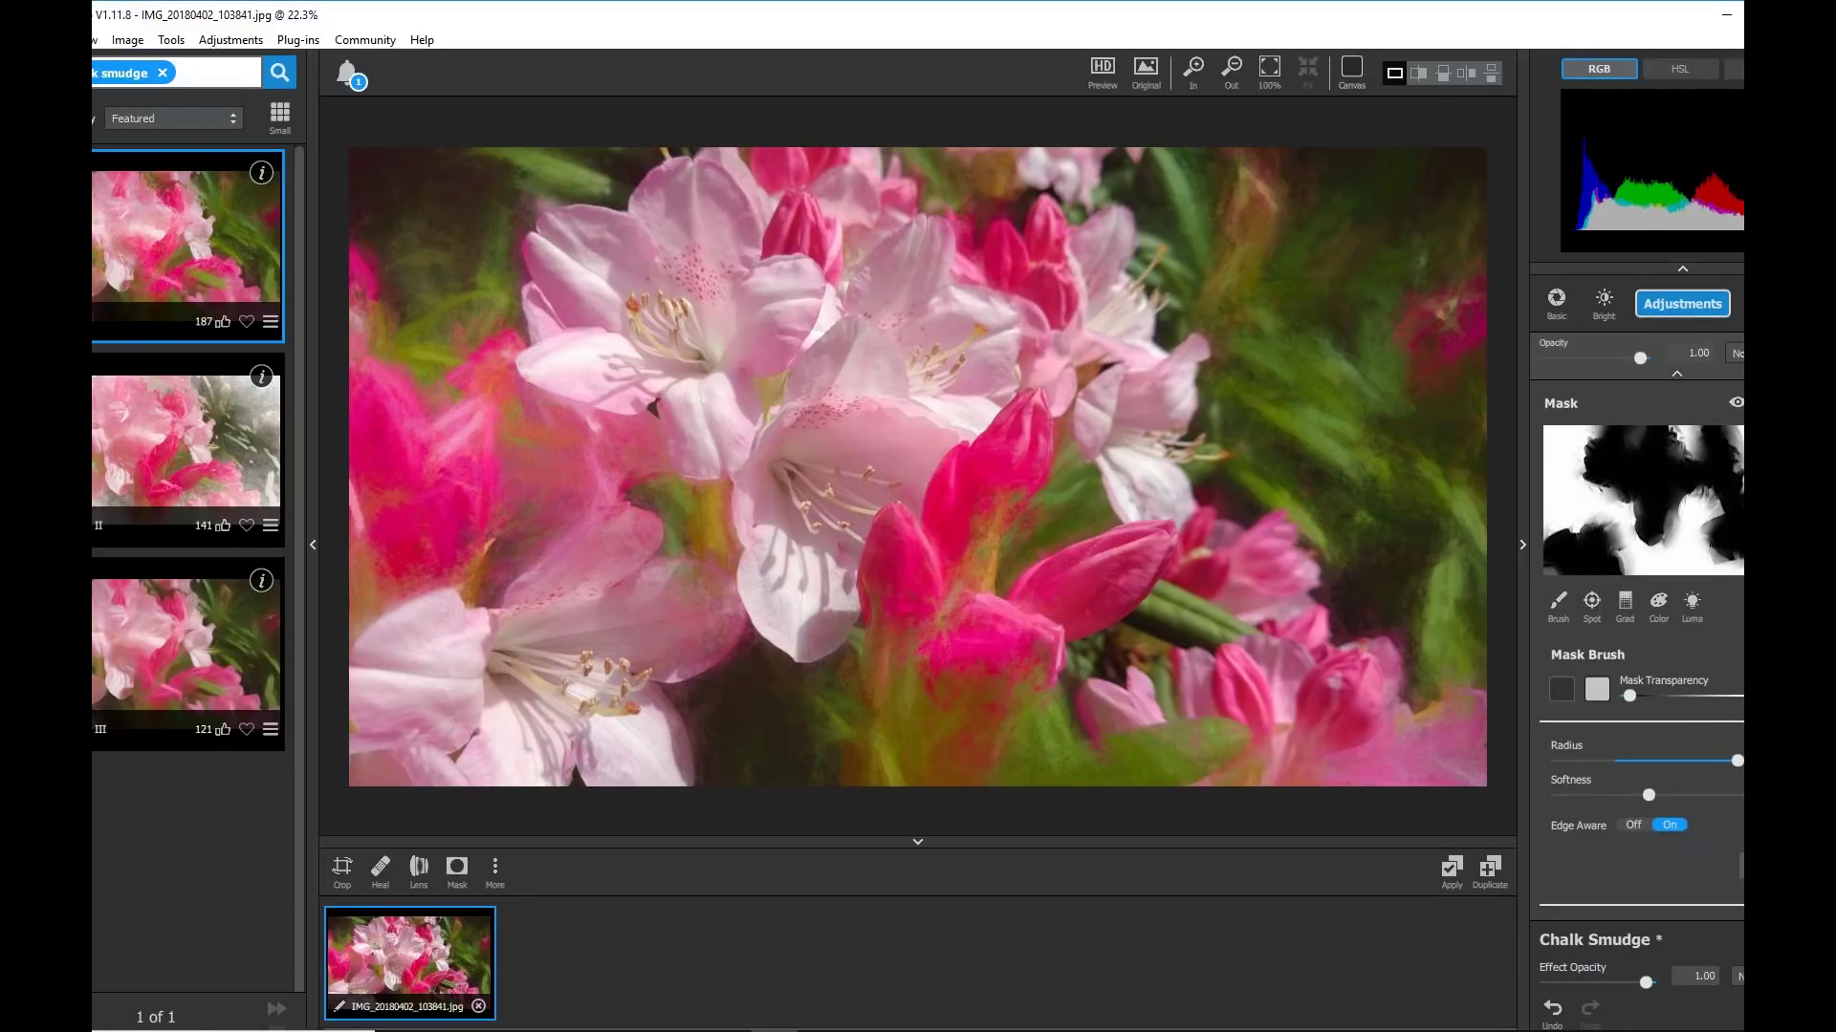
scroll(1637, 622, up, 1)
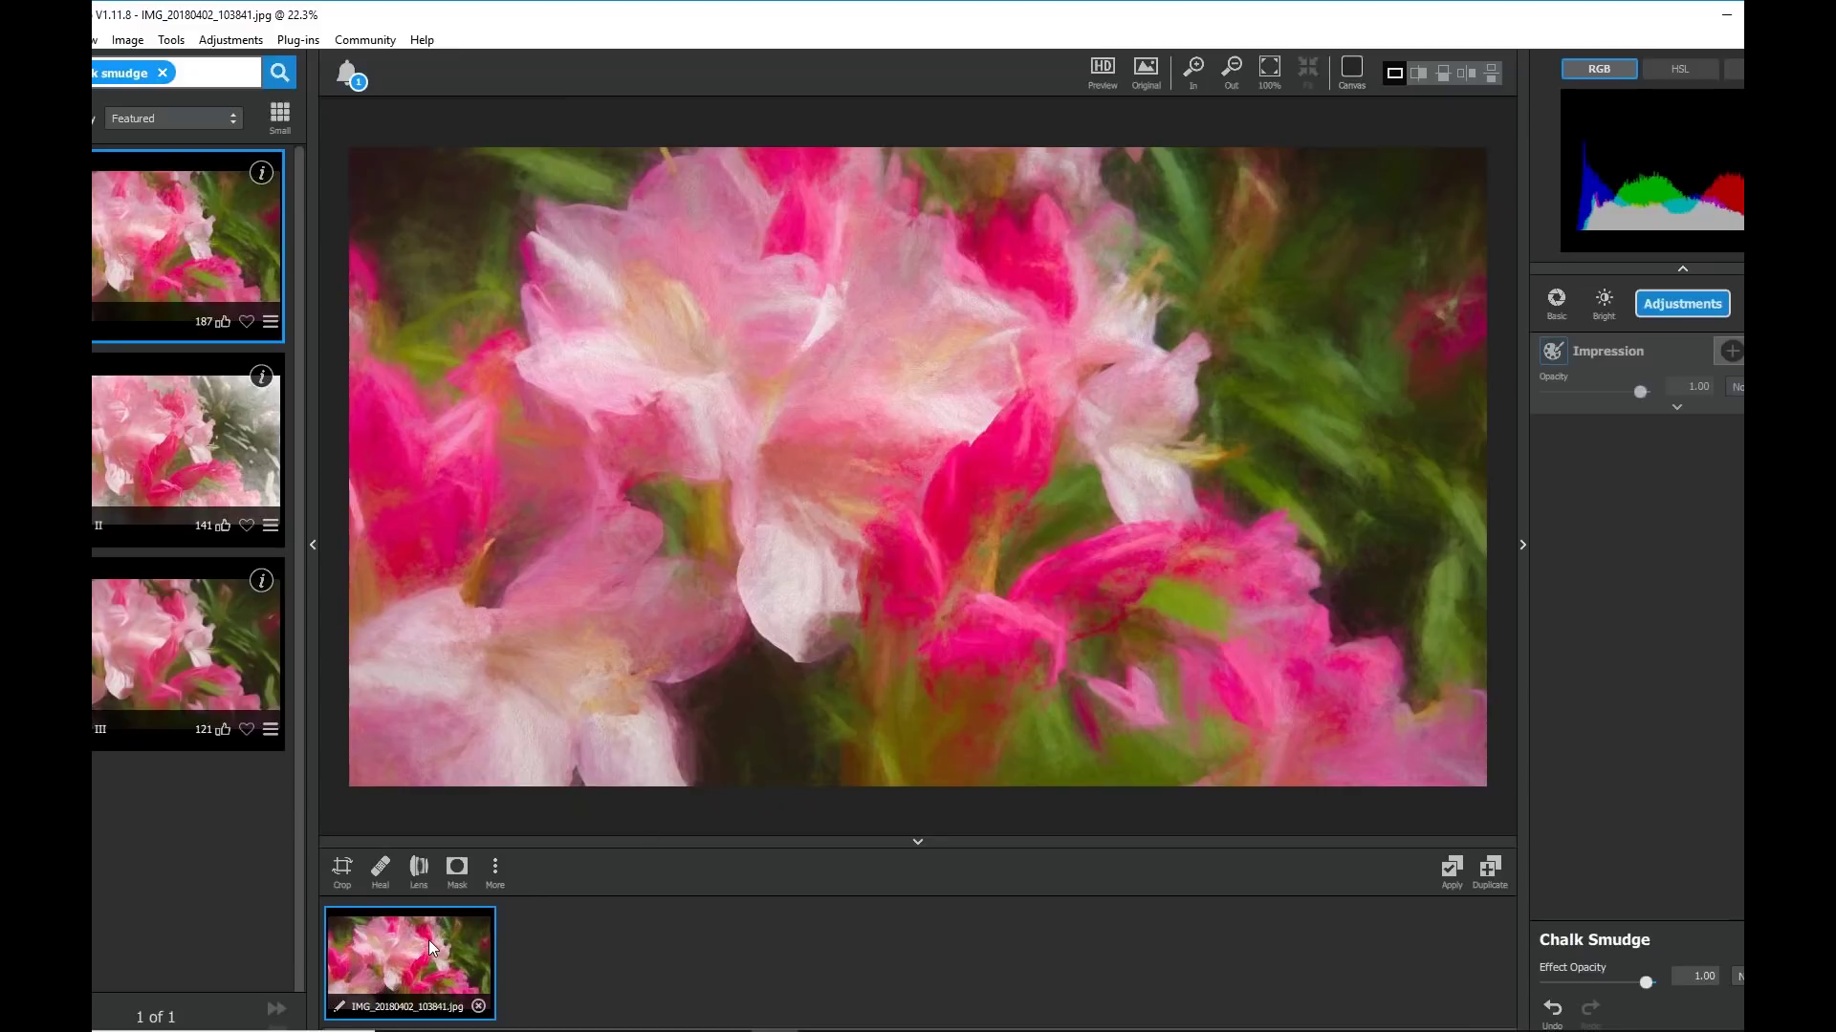
Step: Apply the Chalk Smudge effect as a new project and add that result as an image layer over the original flower photo
click(1451, 868)
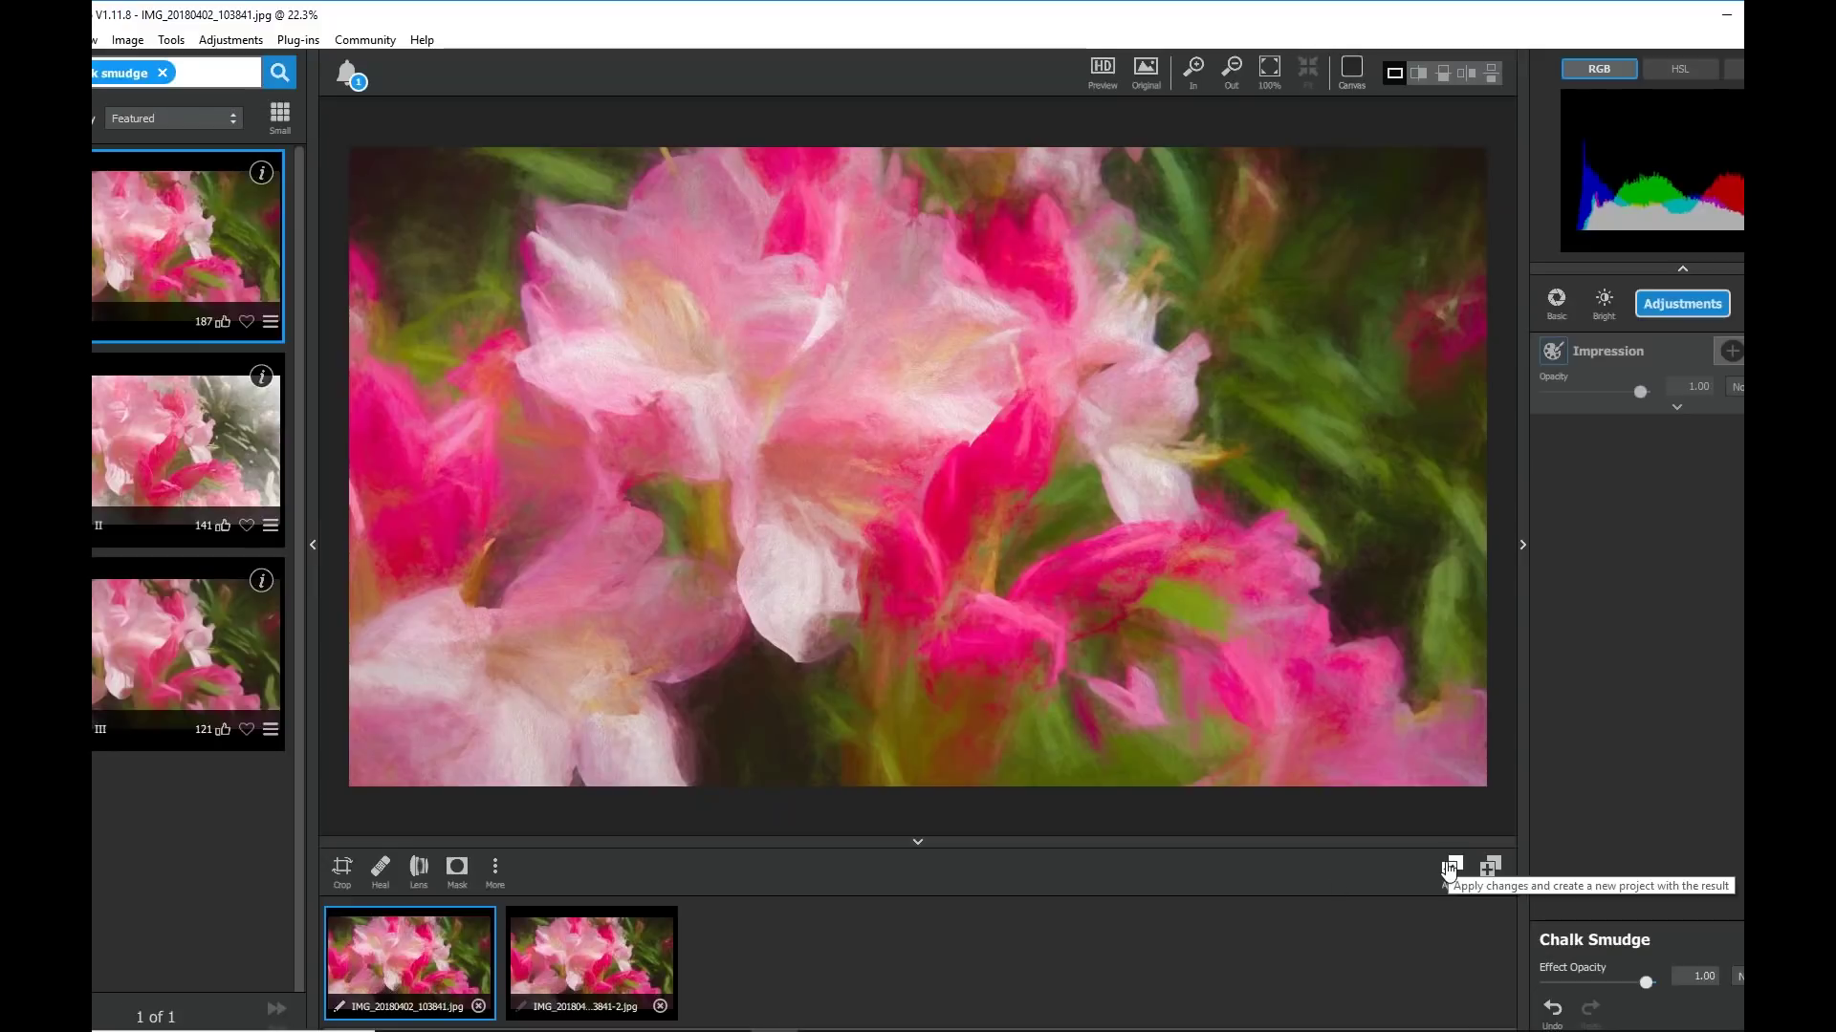
click(571, 973)
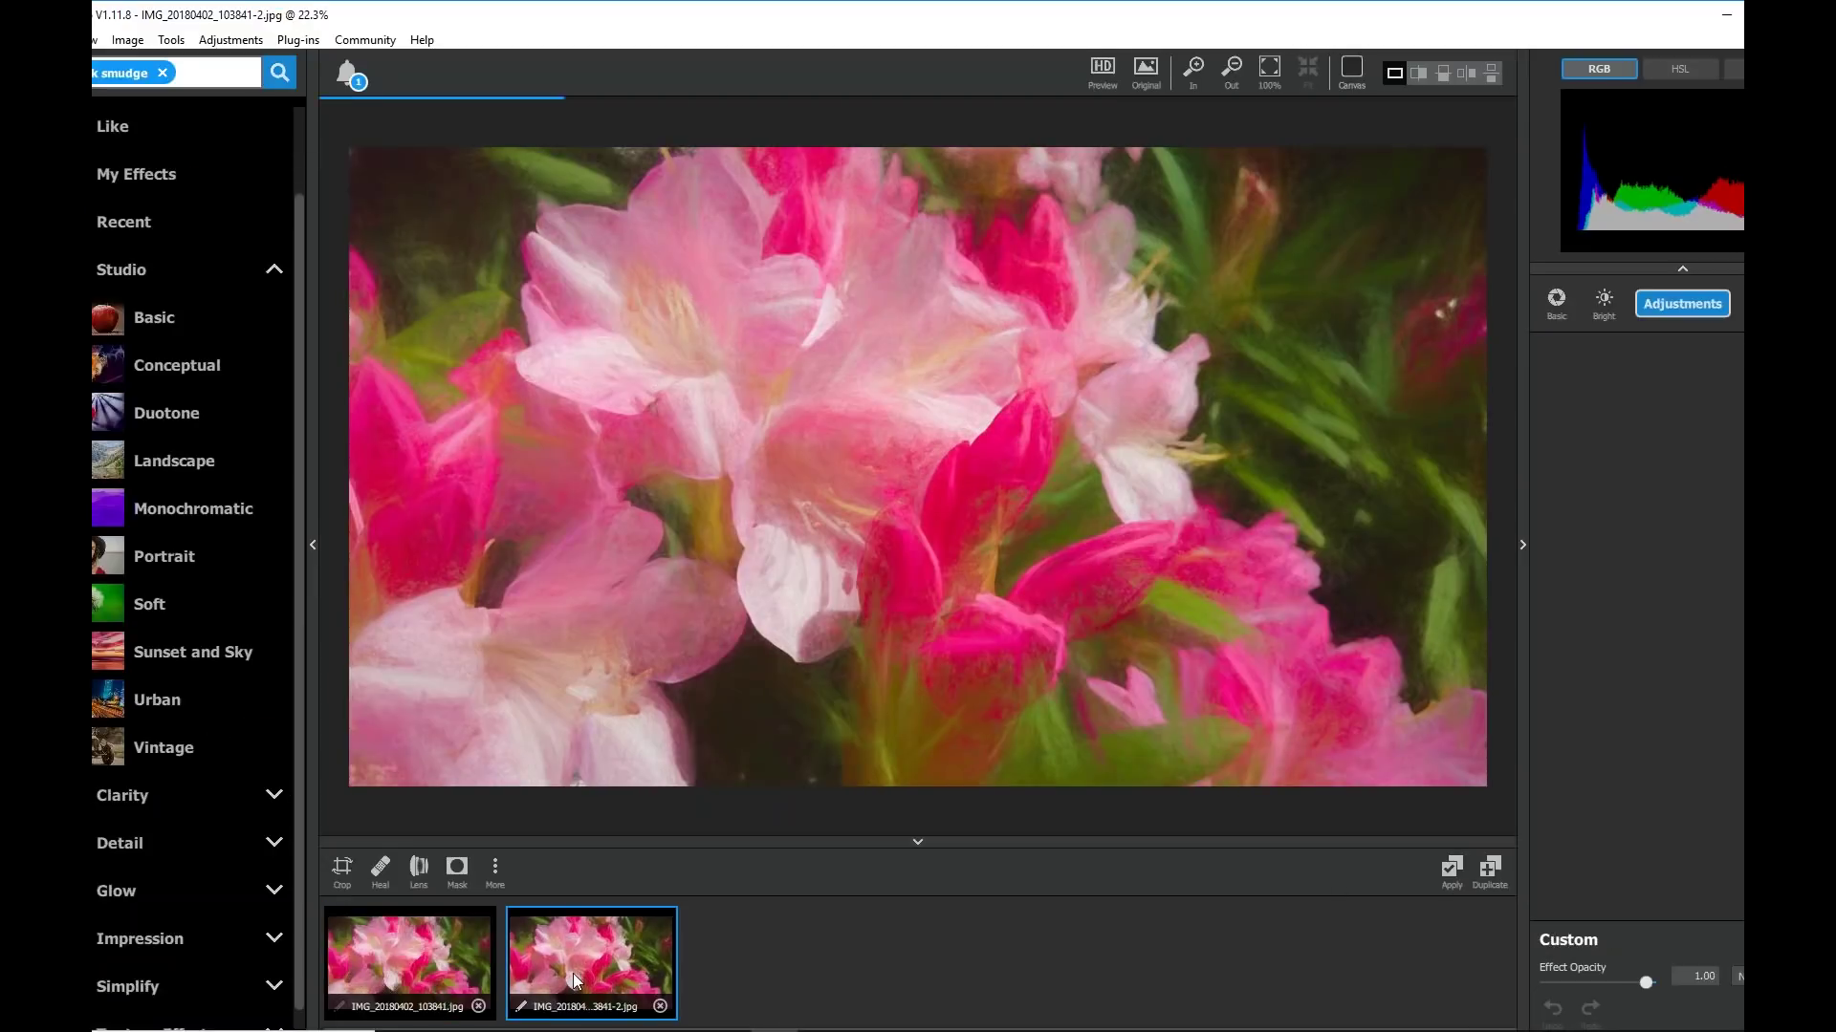
click(459, 976)
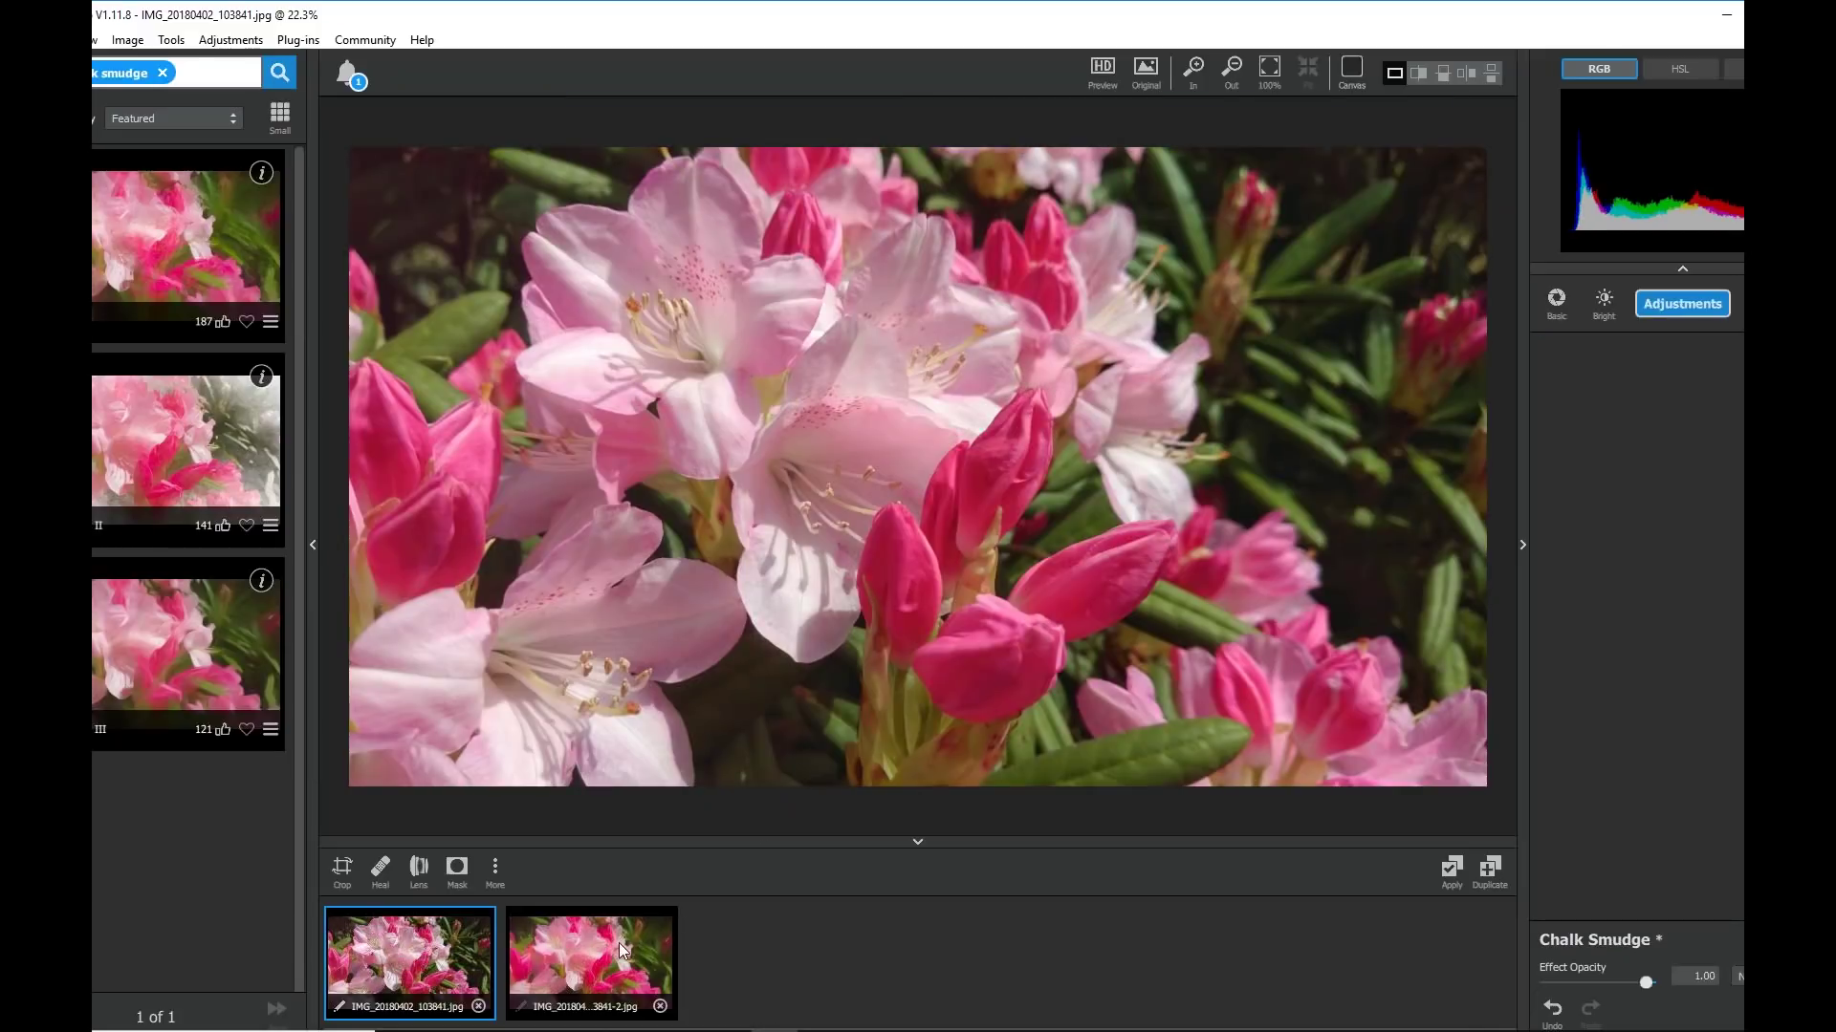
drag(620, 948, 1687, 659)
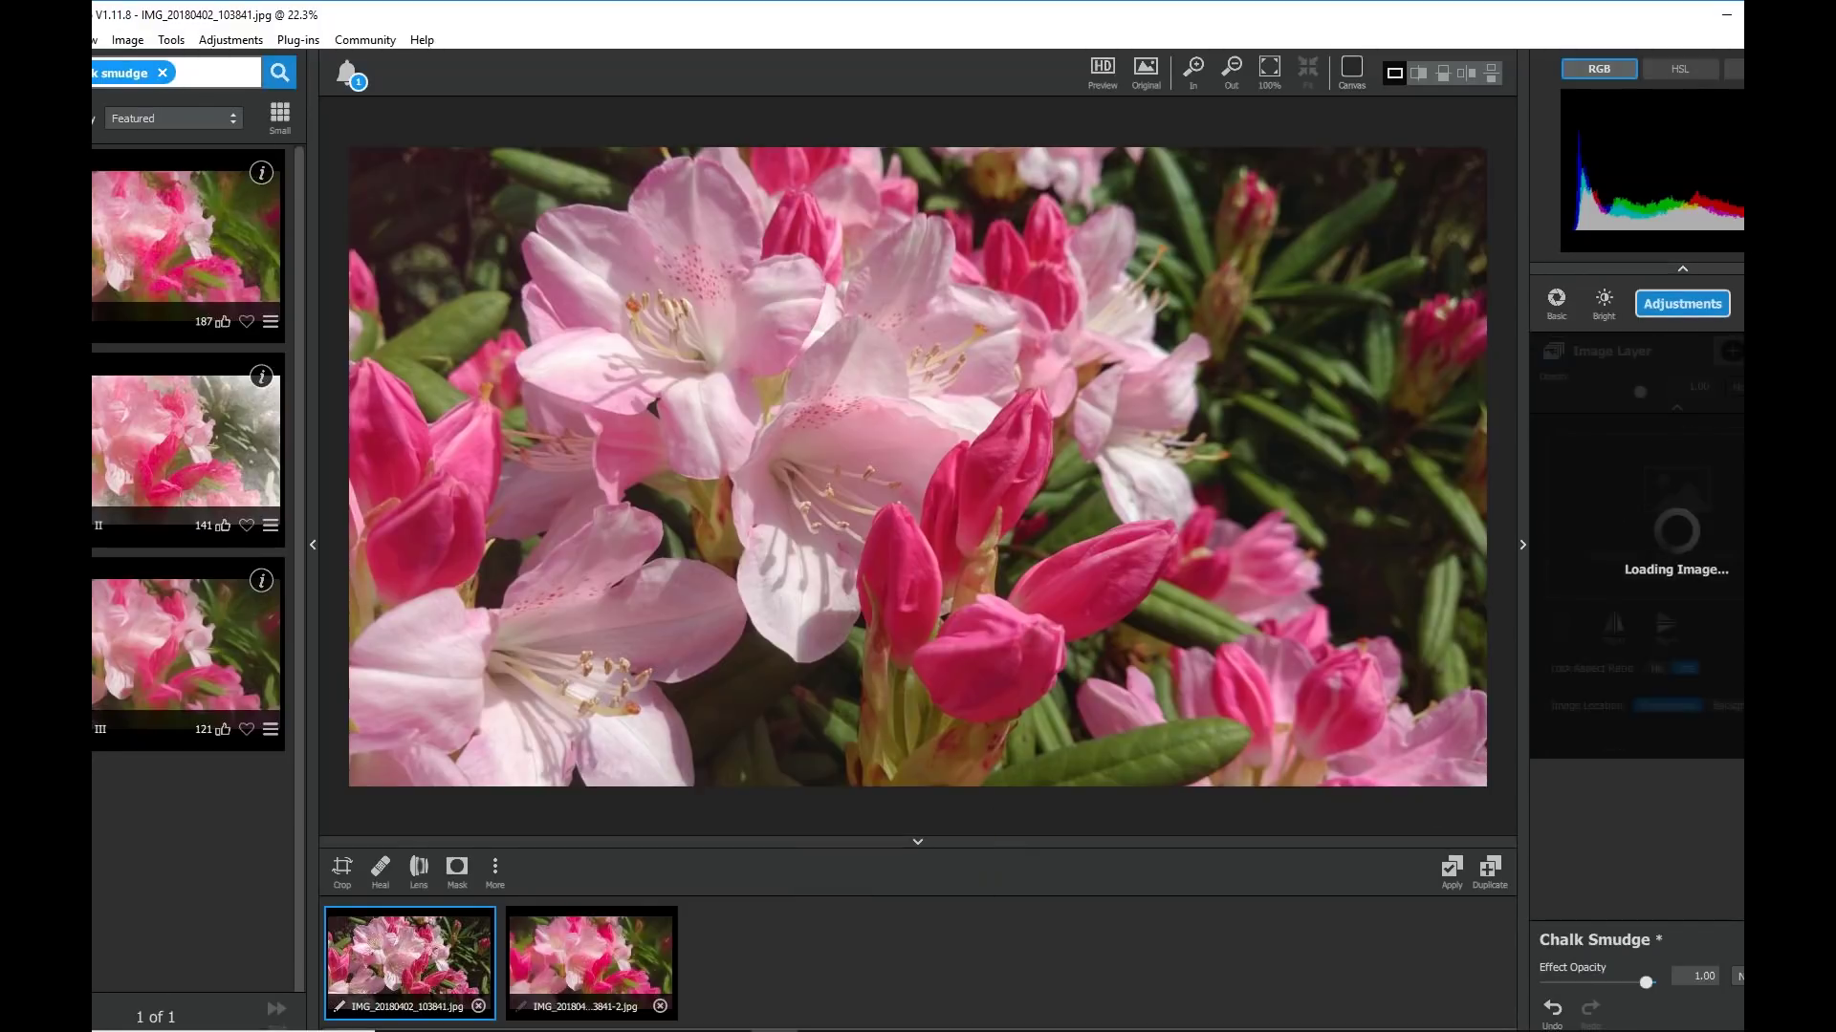
Step: Brush a highly transparent mask with an enlarged radius on the image layer over the central and upper-left blossoms
click(1556, 628)
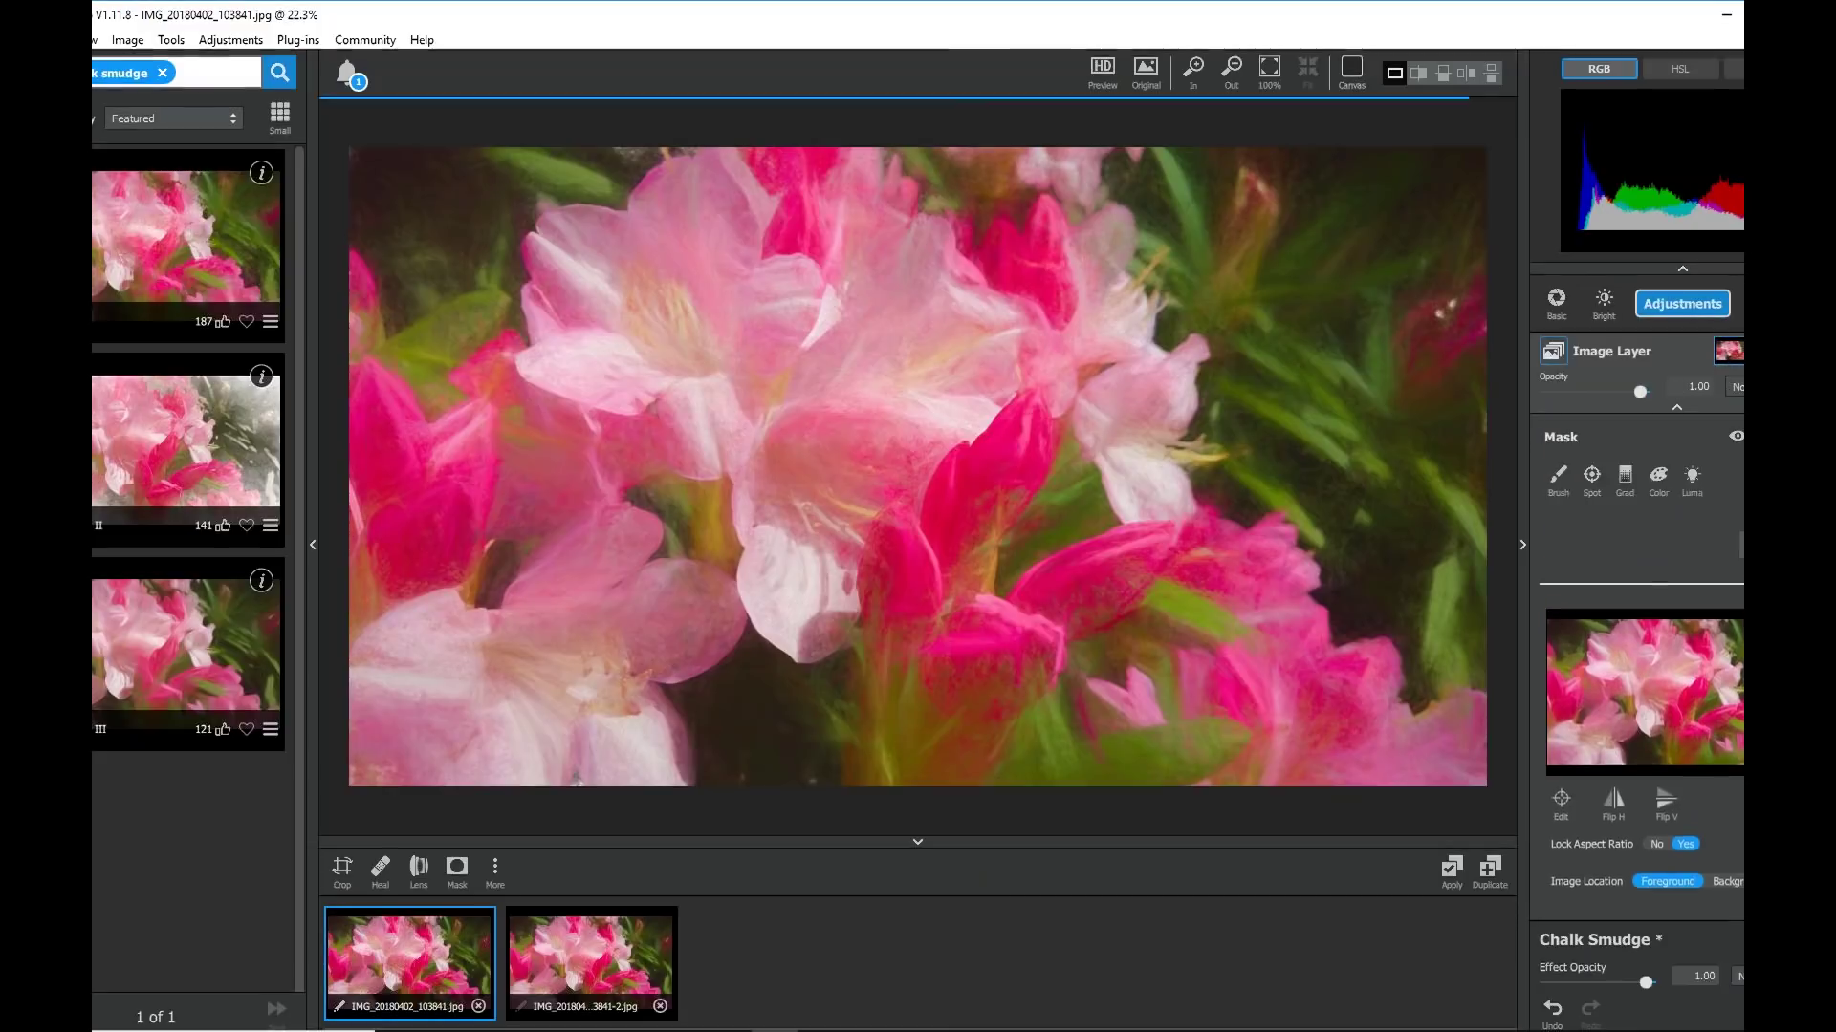
click(1558, 636)
drag(1698, 729, 1723, 731)
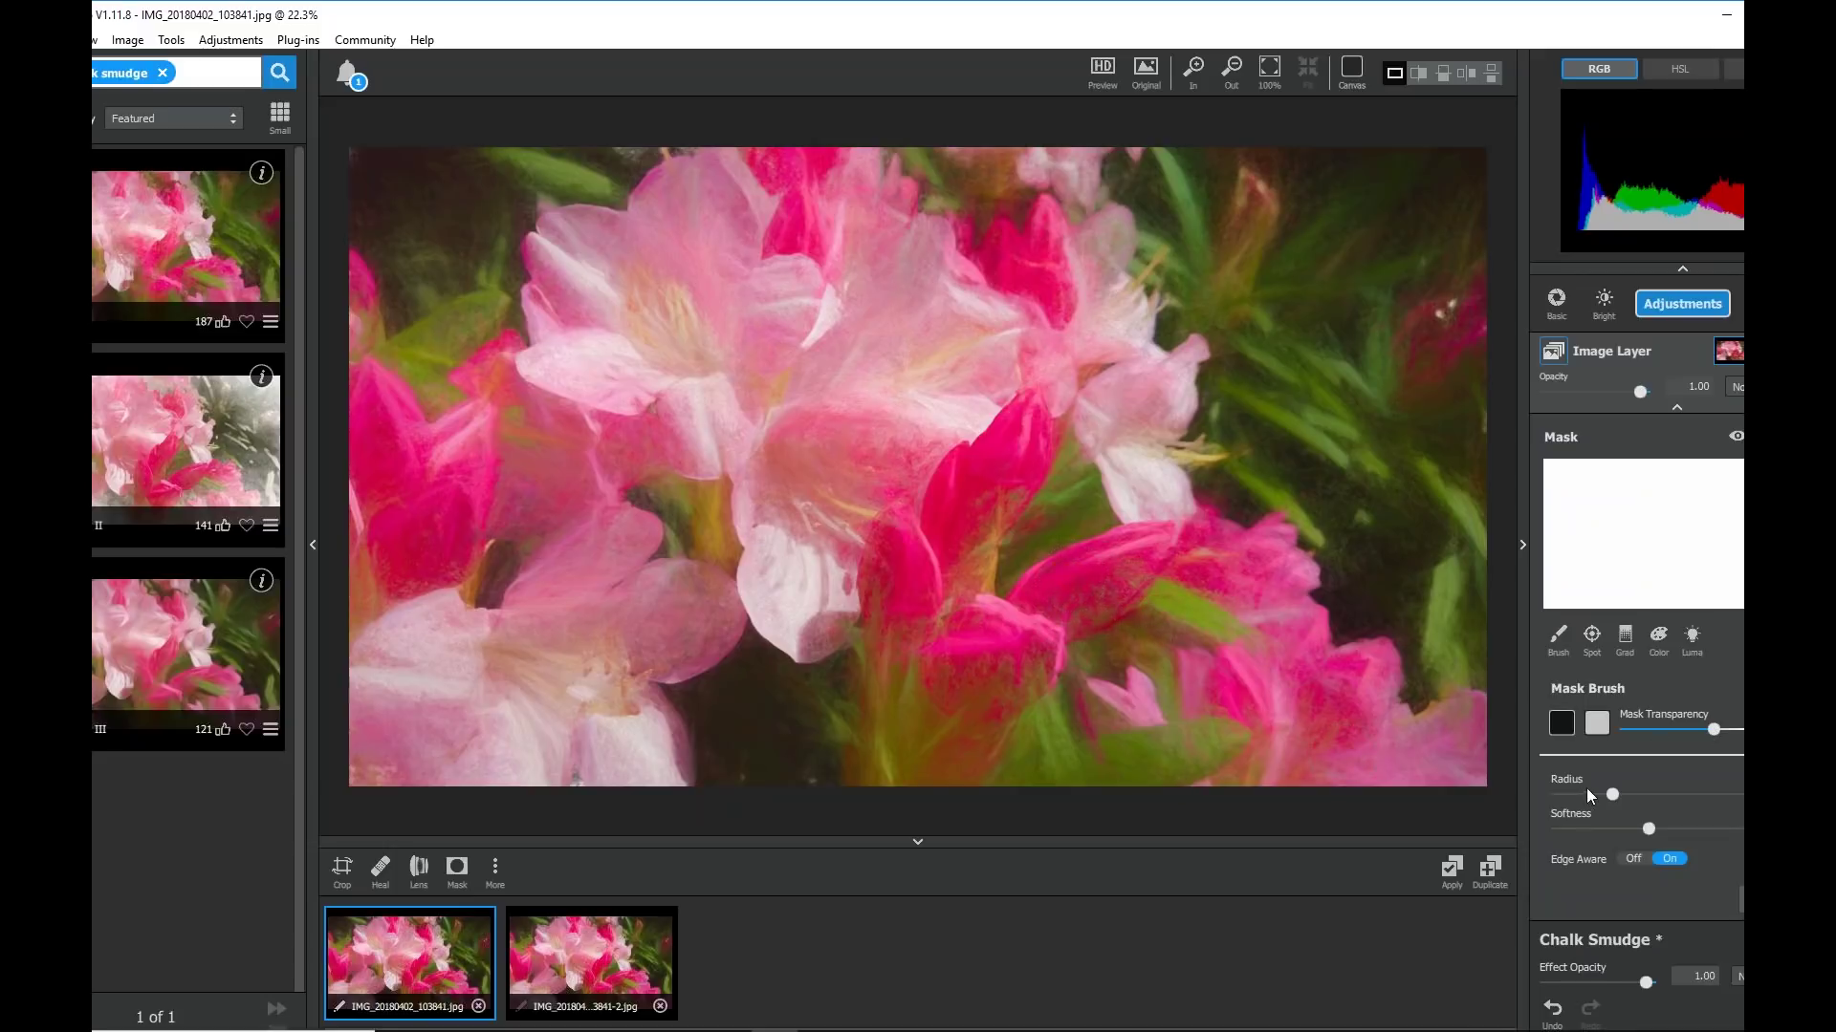
drag(1665, 794, 1692, 794)
mouse_move(840, 480)
mouse_down()
mouse_move(866, 402)
mouse_move(804, 533)
mouse_move(854, 412)
mouse_move(928, 345)
mouse_move(951, 406)
mouse_up()
mouse_move(697, 356)
mouse_down()
mouse_move(621, 279)
mouse_move(632, 348)
mouse_move(639, 309)
mouse_move(730, 242)
mouse_move(738, 378)
mouse_move(923, 275)
mouse_move(827, 398)
mouse_up()
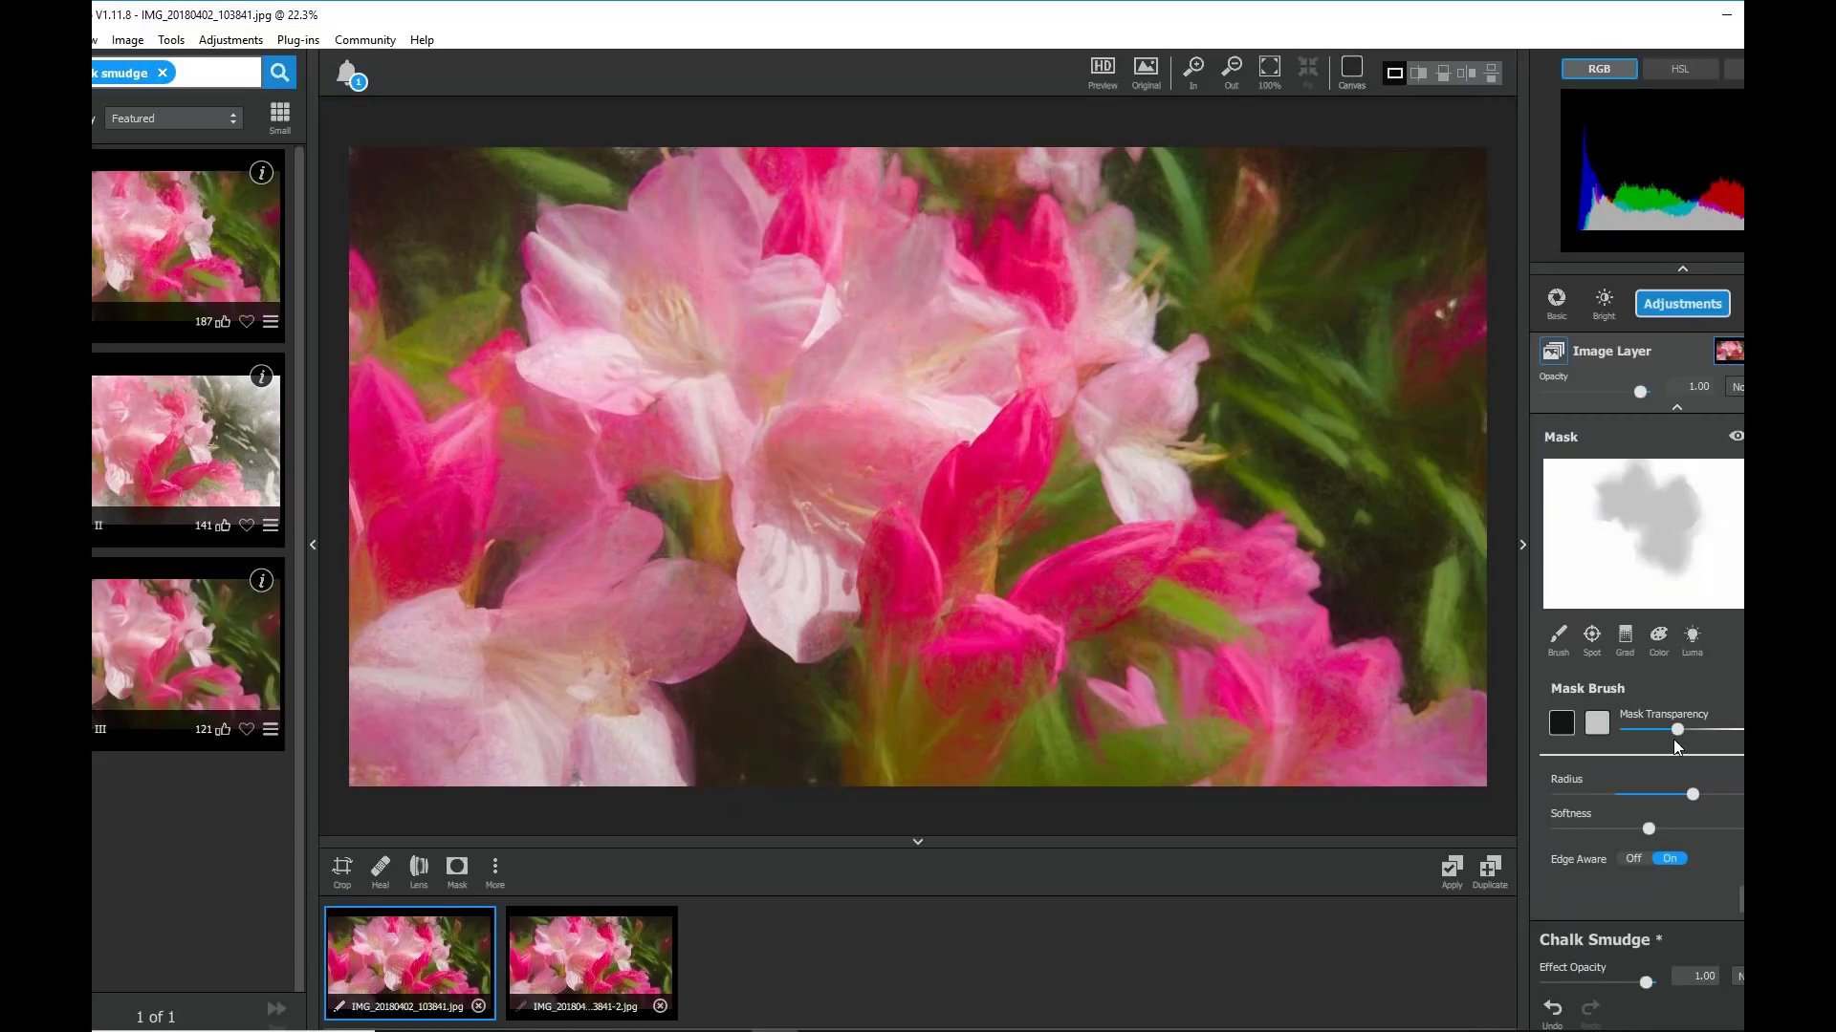
Step: Lower the mask transparency and brush the image layer's mask over the blossoms again, the left buds, and the central and lower-right buds
mouse_move(717, 482)
mouse_down()
mouse_move(859, 470)
mouse_move(875, 331)
mouse_move(913, 306)
mouse_move(891, 405)
mouse_move(980, 366)
mouse_move(792, 557)
mouse_move(807, 555)
mouse_move(740, 318)
mouse_move(688, 283)
mouse_move(685, 221)
mouse_move(597, 273)
mouse_move(727, 362)
mouse_move(760, 293)
mouse_move(597, 361)
mouse_up()
mouse_move(861, 330)
mouse_down()
mouse_move(935, 360)
mouse_move(1074, 369)
mouse_move(1090, 402)
mouse_up()
mouse_move(1147, 491)
mouse_down()
mouse_move(1234, 567)
mouse_move(1291, 700)
mouse_move(1368, 728)
mouse_move(1375, 752)
mouse_move(1442, 739)
mouse_up()
mouse_move(623, 614)
mouse_down()
mouse_move(574, 713)
mouse_move(513, 667)
mouse_move(558, 599)
mouse_move(617, 580)
mouse_move(640, 644)
mouse_move(682, 611)
mouse_move(565, 669)
mouse_move(597, 727)
mouse_move(627, 735)
mouse_move(530, 699)
mouse_move(421, 684)
mouse_move(394, 700)
mouse_move(463, 599)
mouse_up()
mouse_move(410, 520)
mouse_down()
mouse_move(428, 443)
mouse_move(408, 421)
mouse_up()
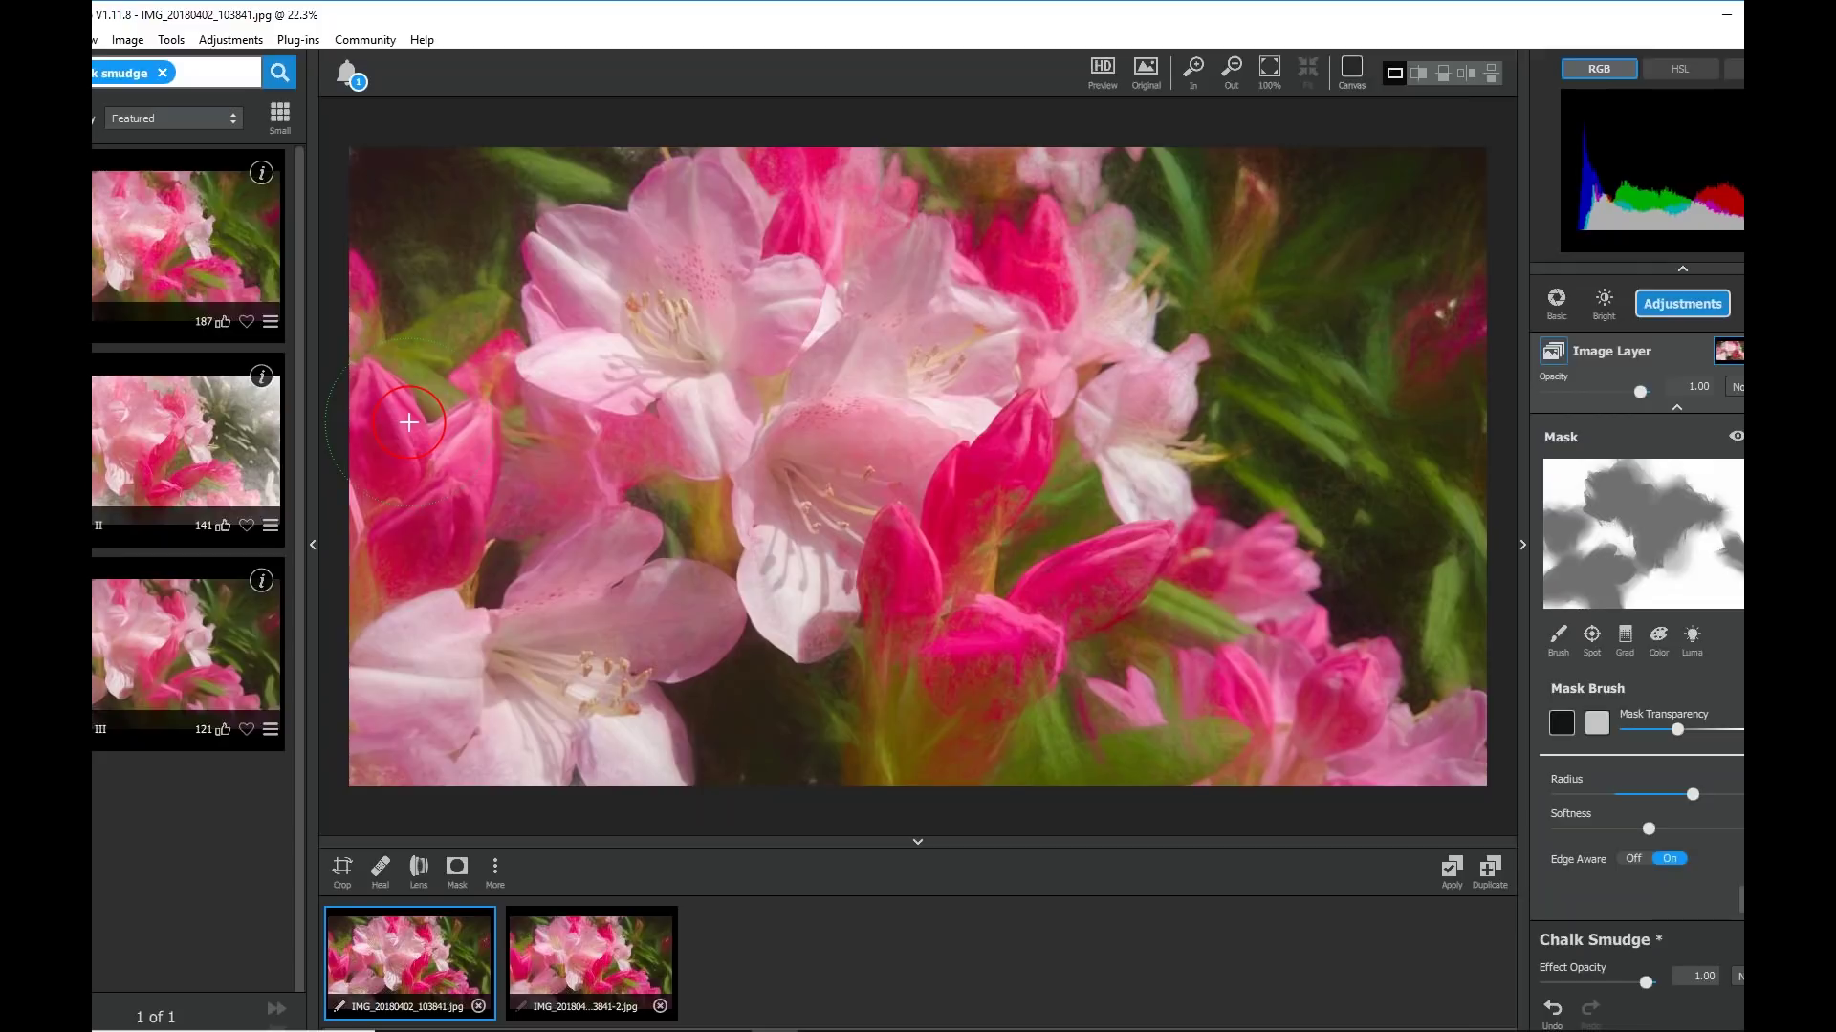
mouse_move(987, 657)
mouse_down()
mouse_move(949, 740)
mouse_move(946, 703)
mouse_move(1101, 582)
mouse_move(1121, 521)
mouse_up()
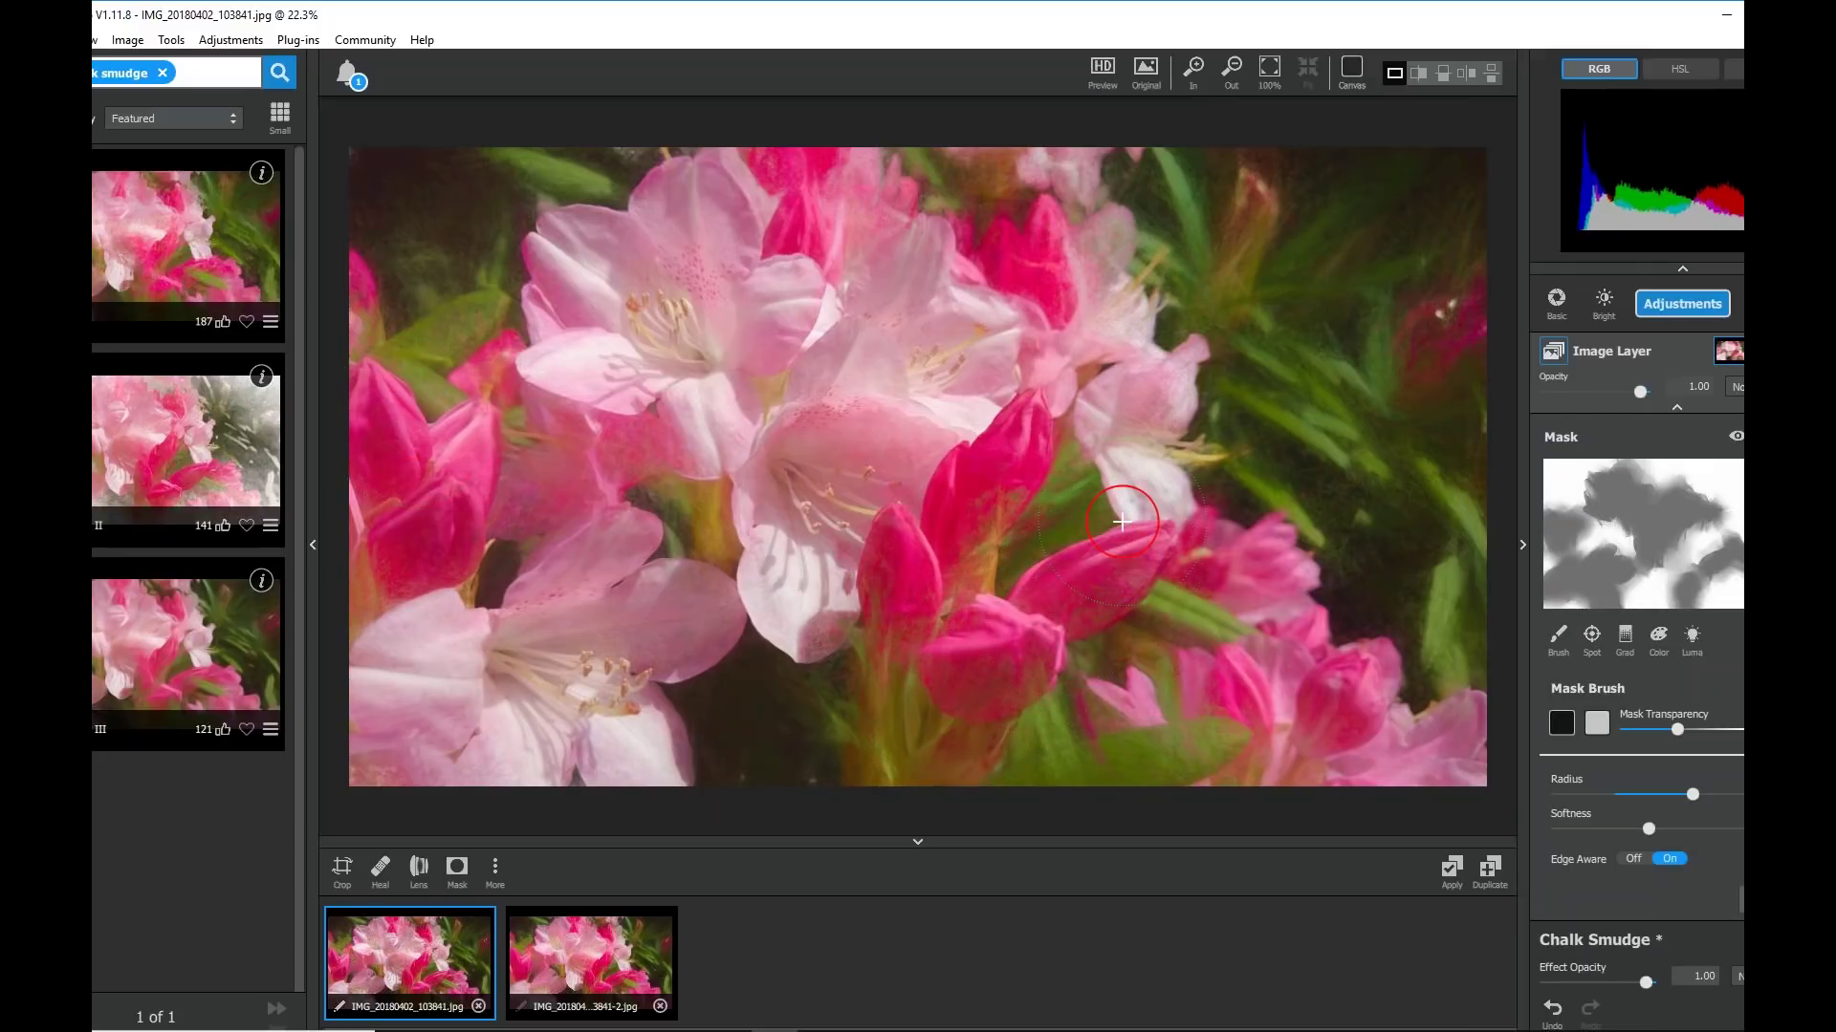